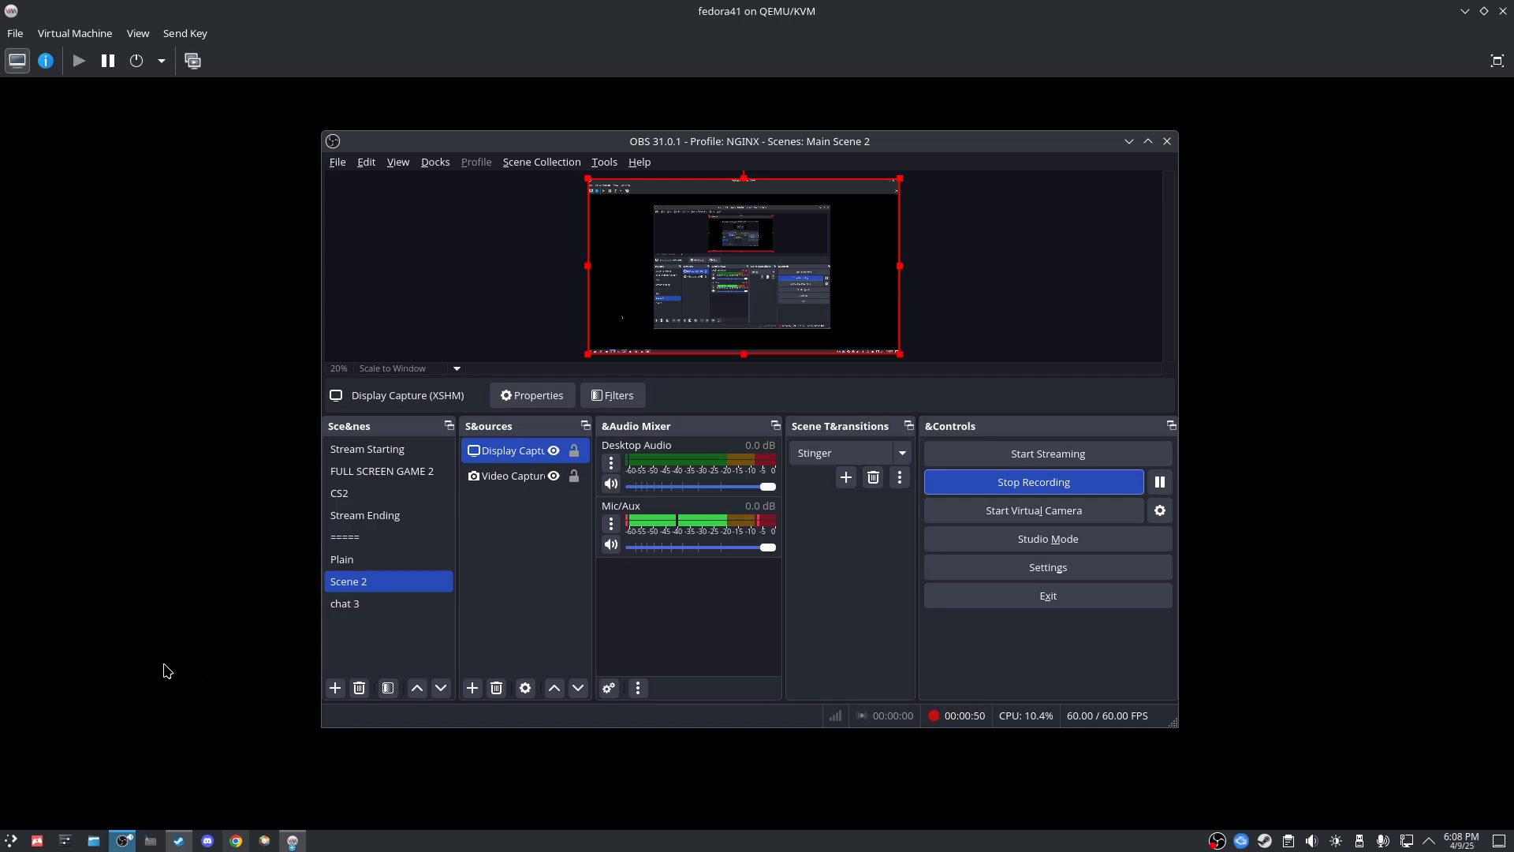
Step: Boot the fedora41 VM from the 'Start Fedora-KDE-Live 41' GRUB entry
click(174, 636)
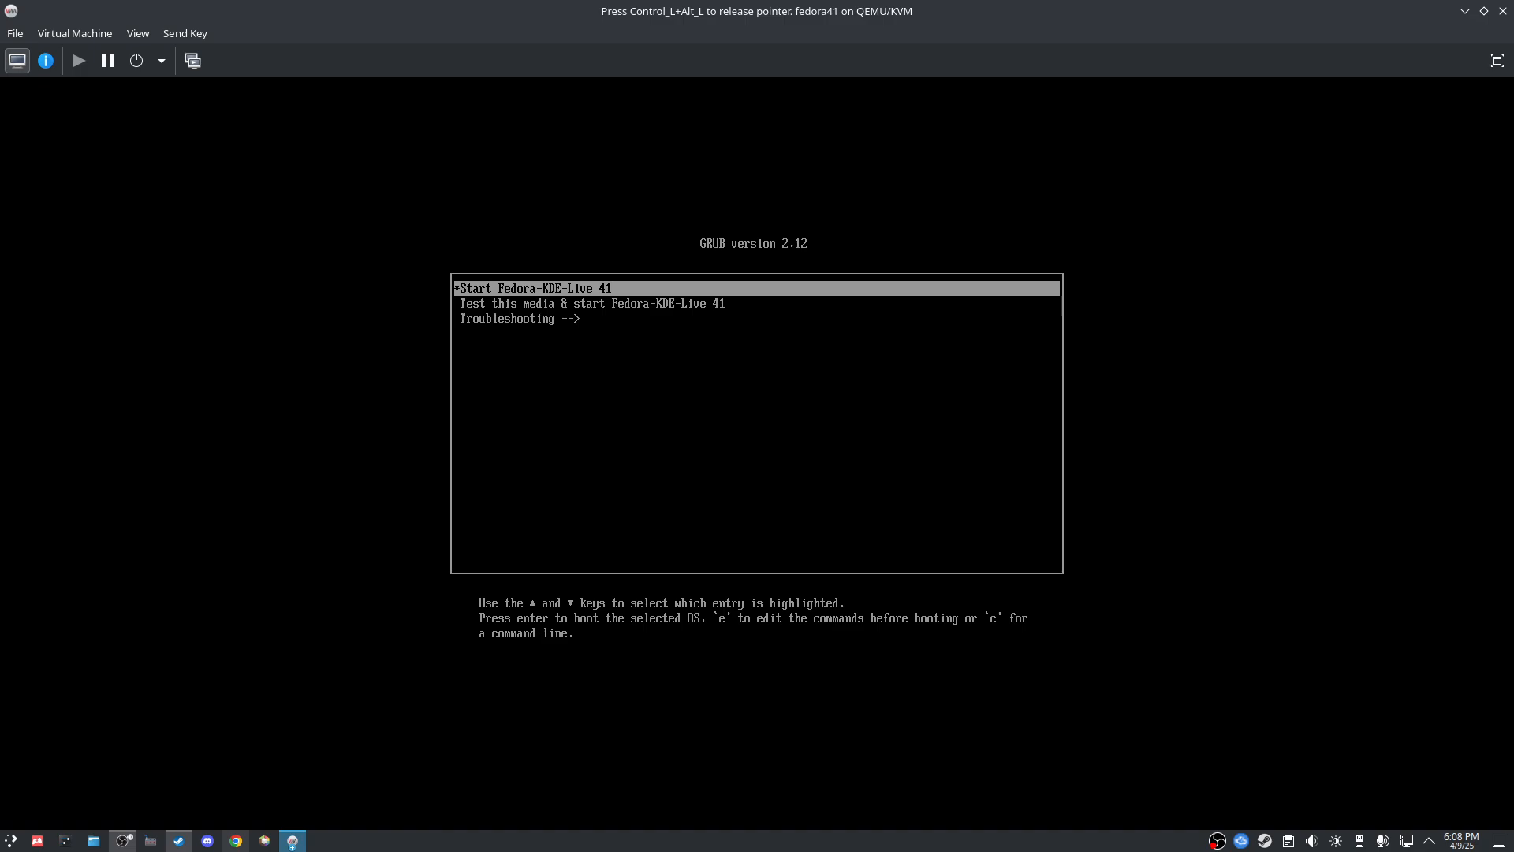
key(Down)
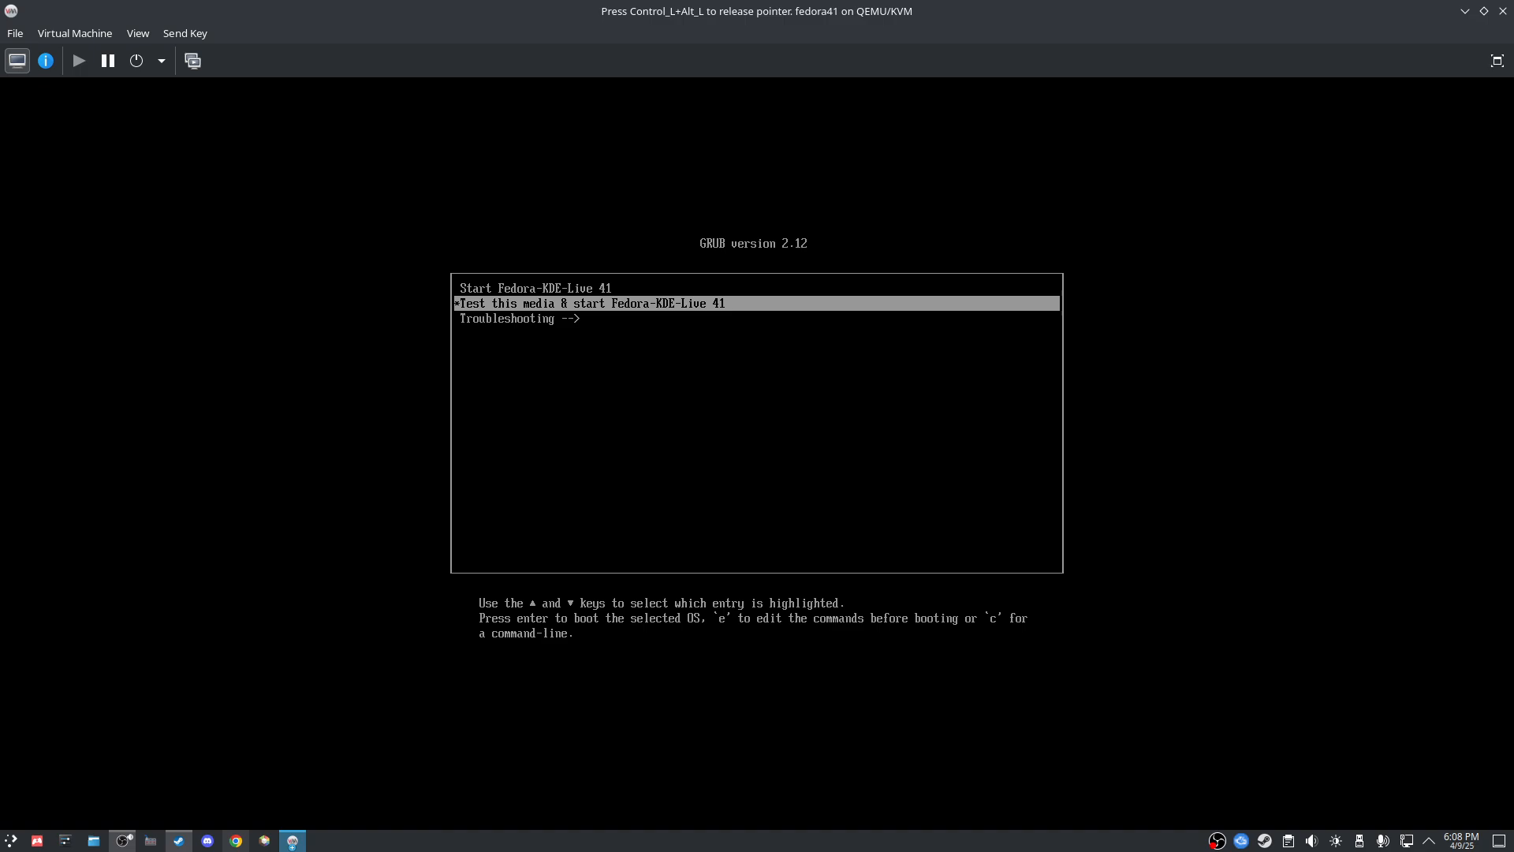
key(Up)
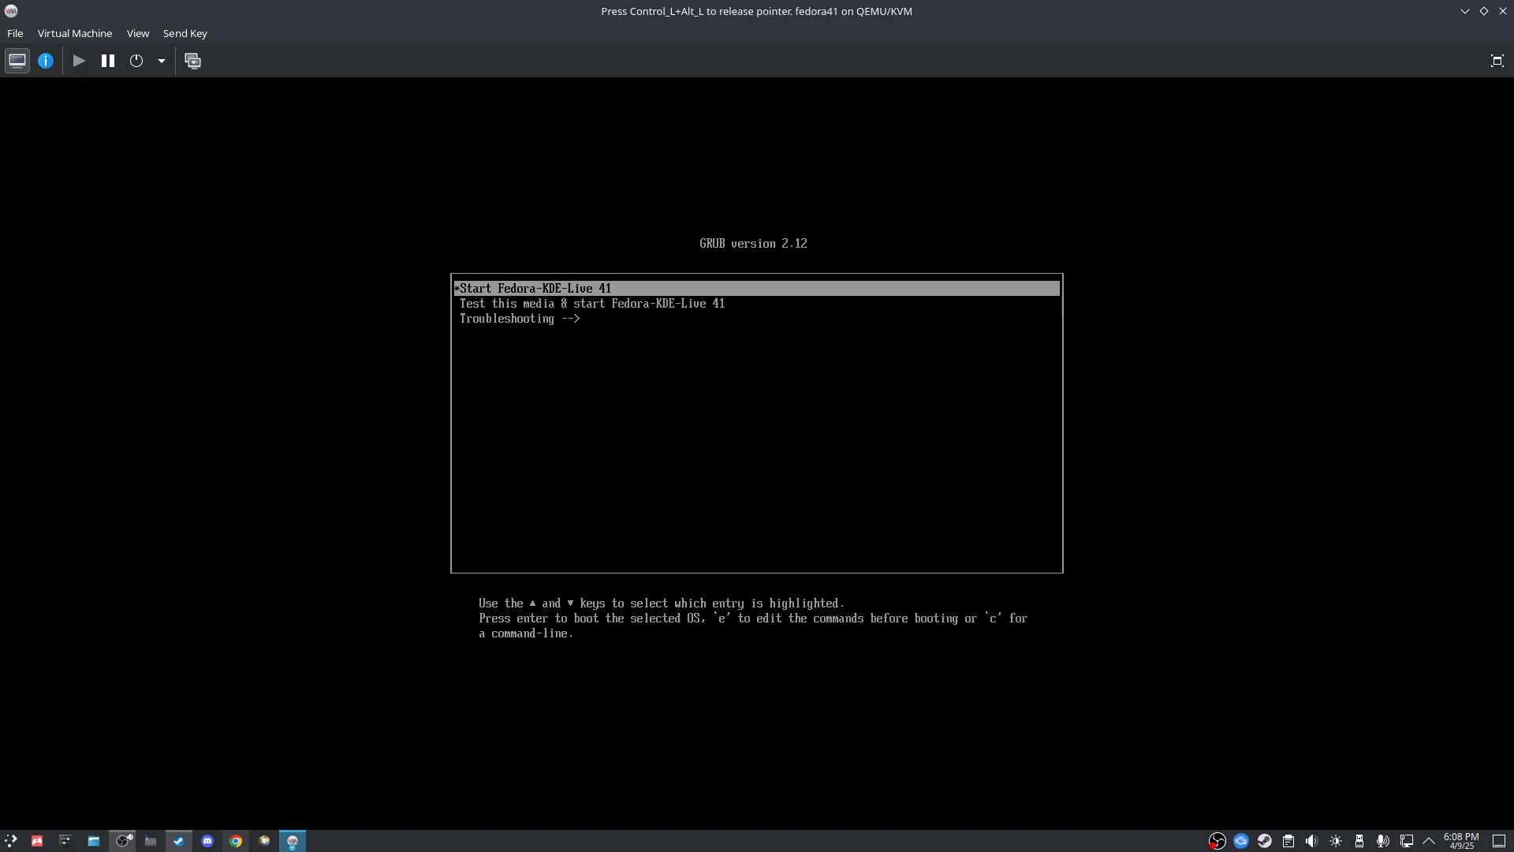
key(Down)
key(Up)
key(Down)
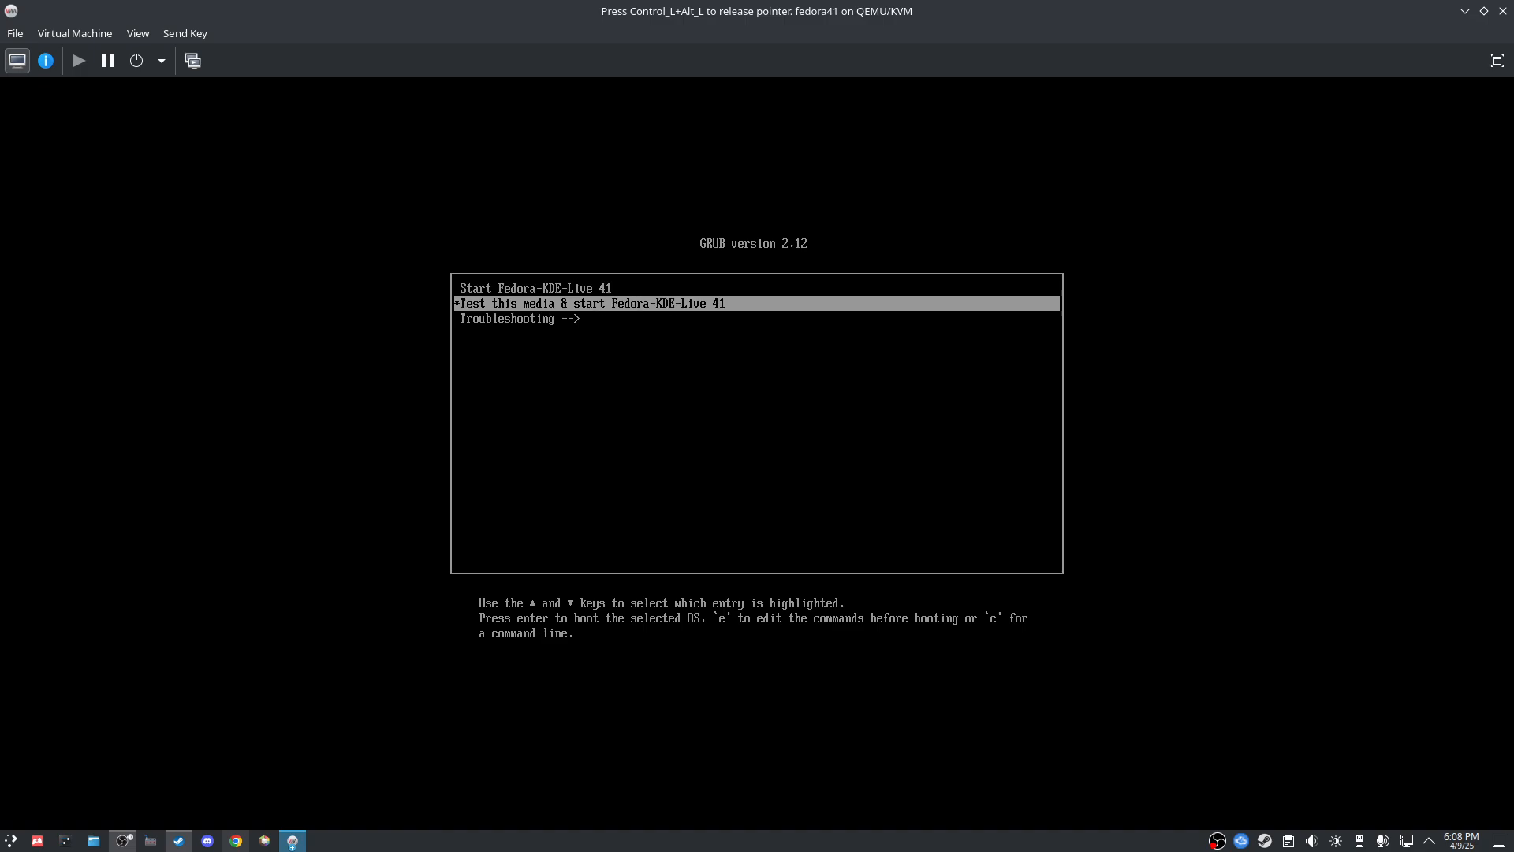
key(Up)
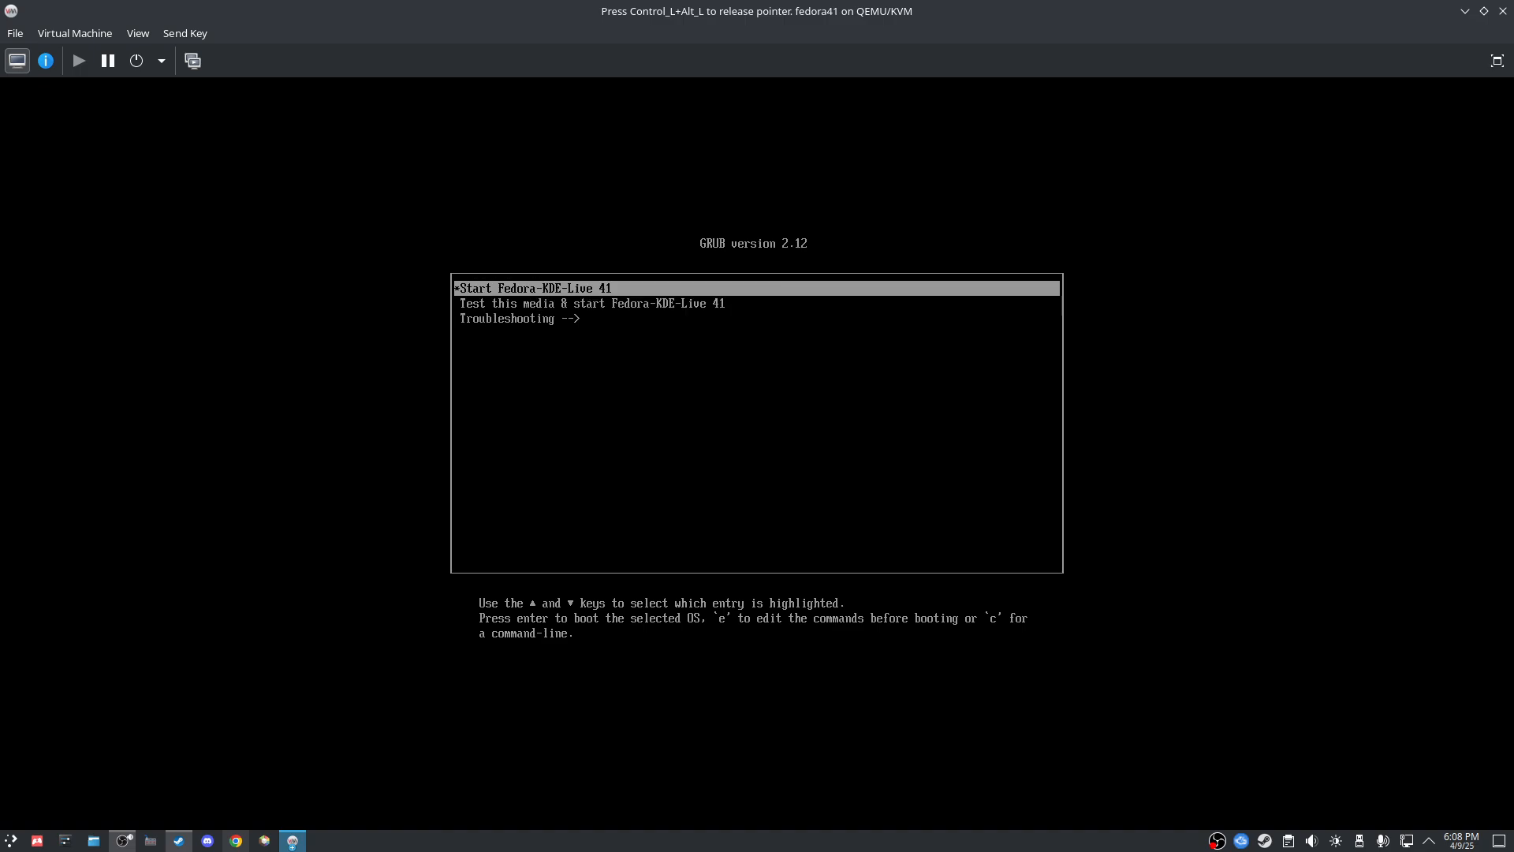
key(Return)
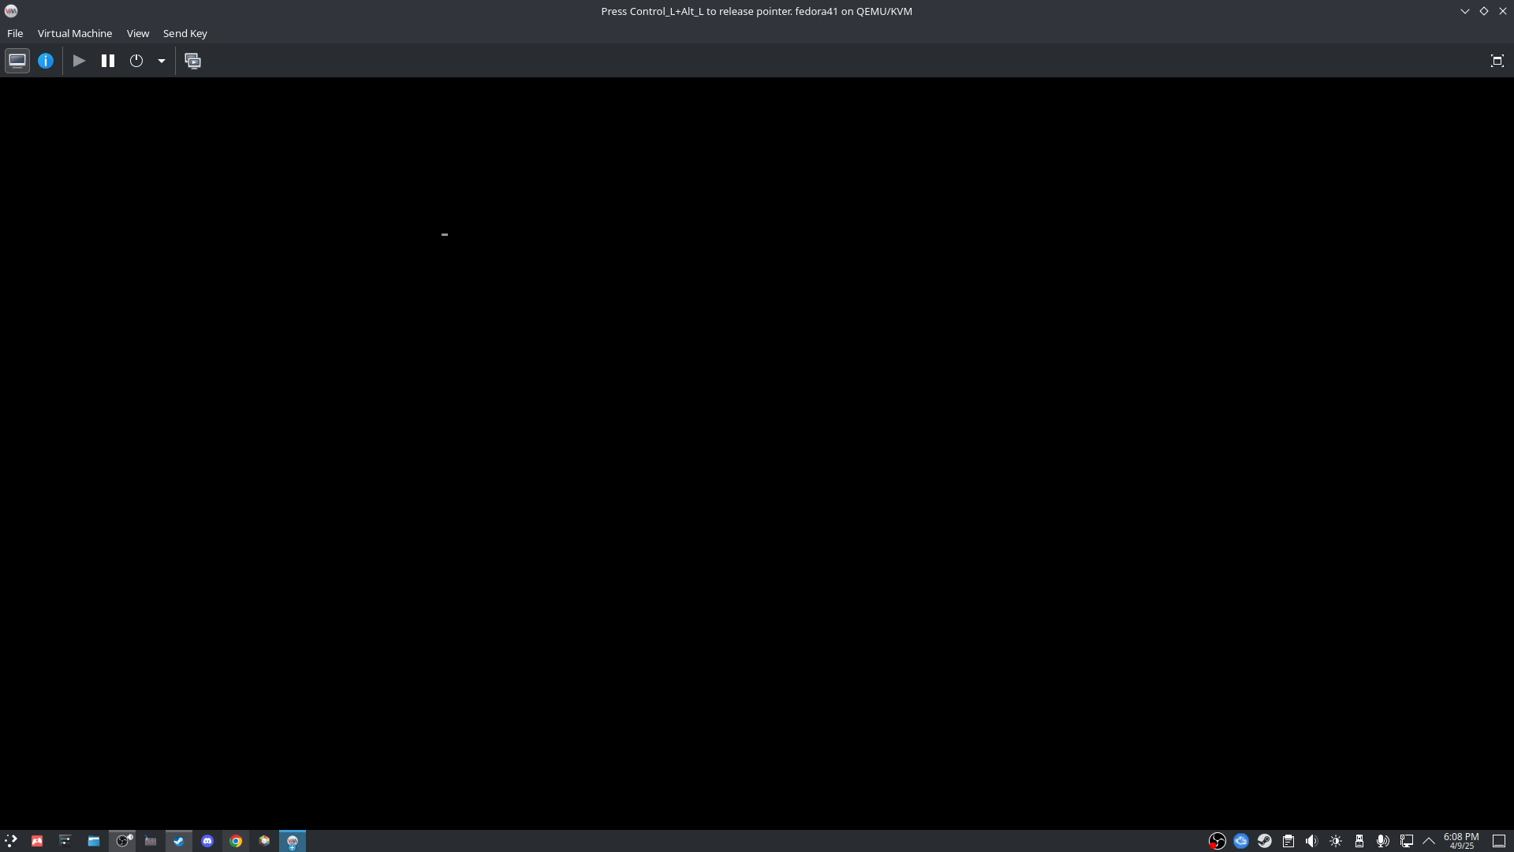
Step: Release the VM input grab and return to the fedora41 console while it boots
key(ctrl+alt)
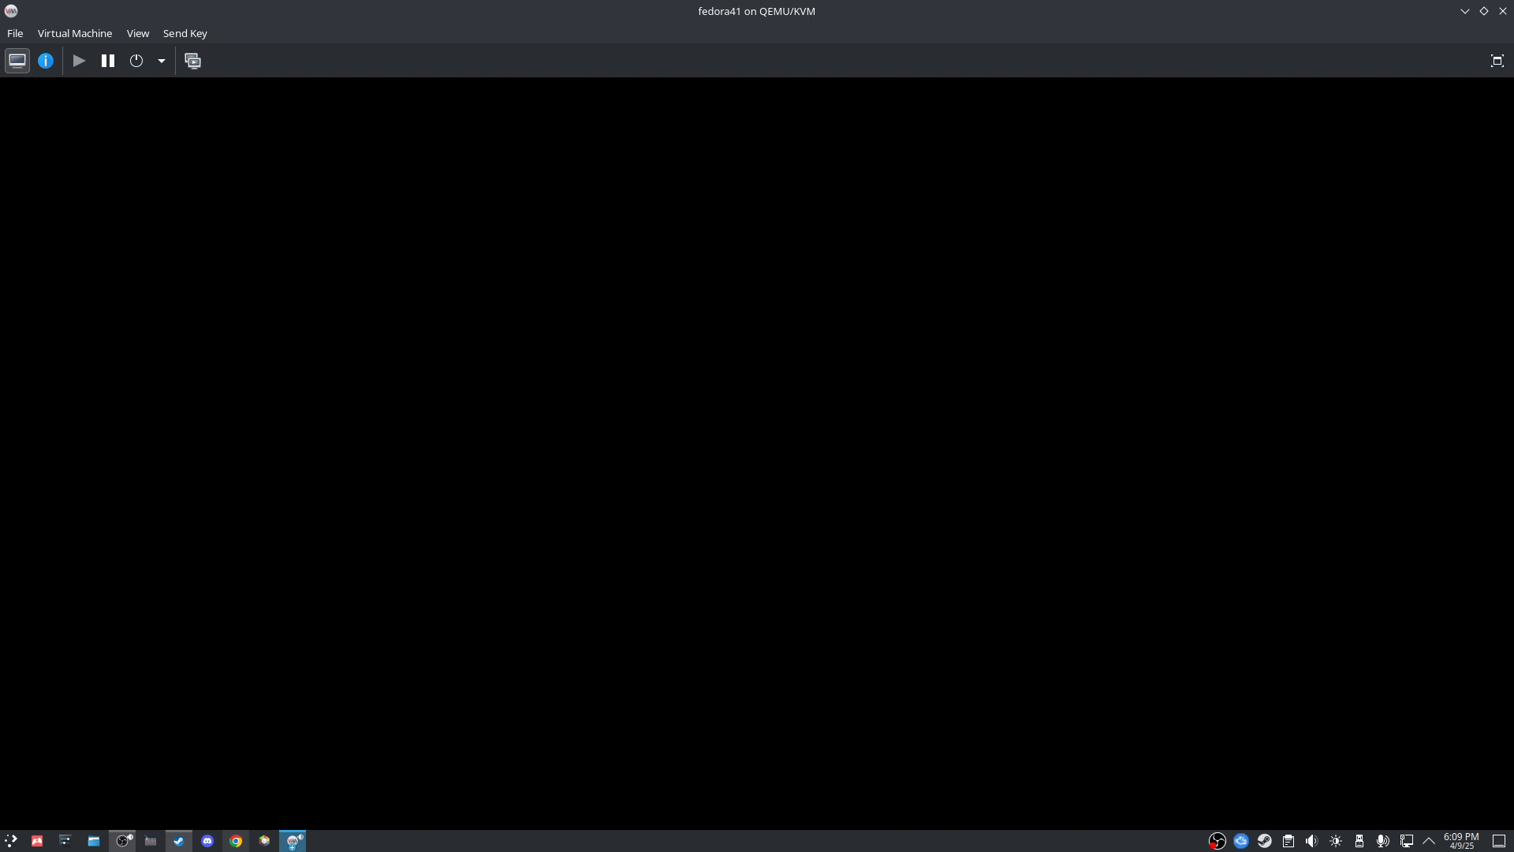
key(alt+Tab)
key(alt+Tab)
key(alt+Tab)
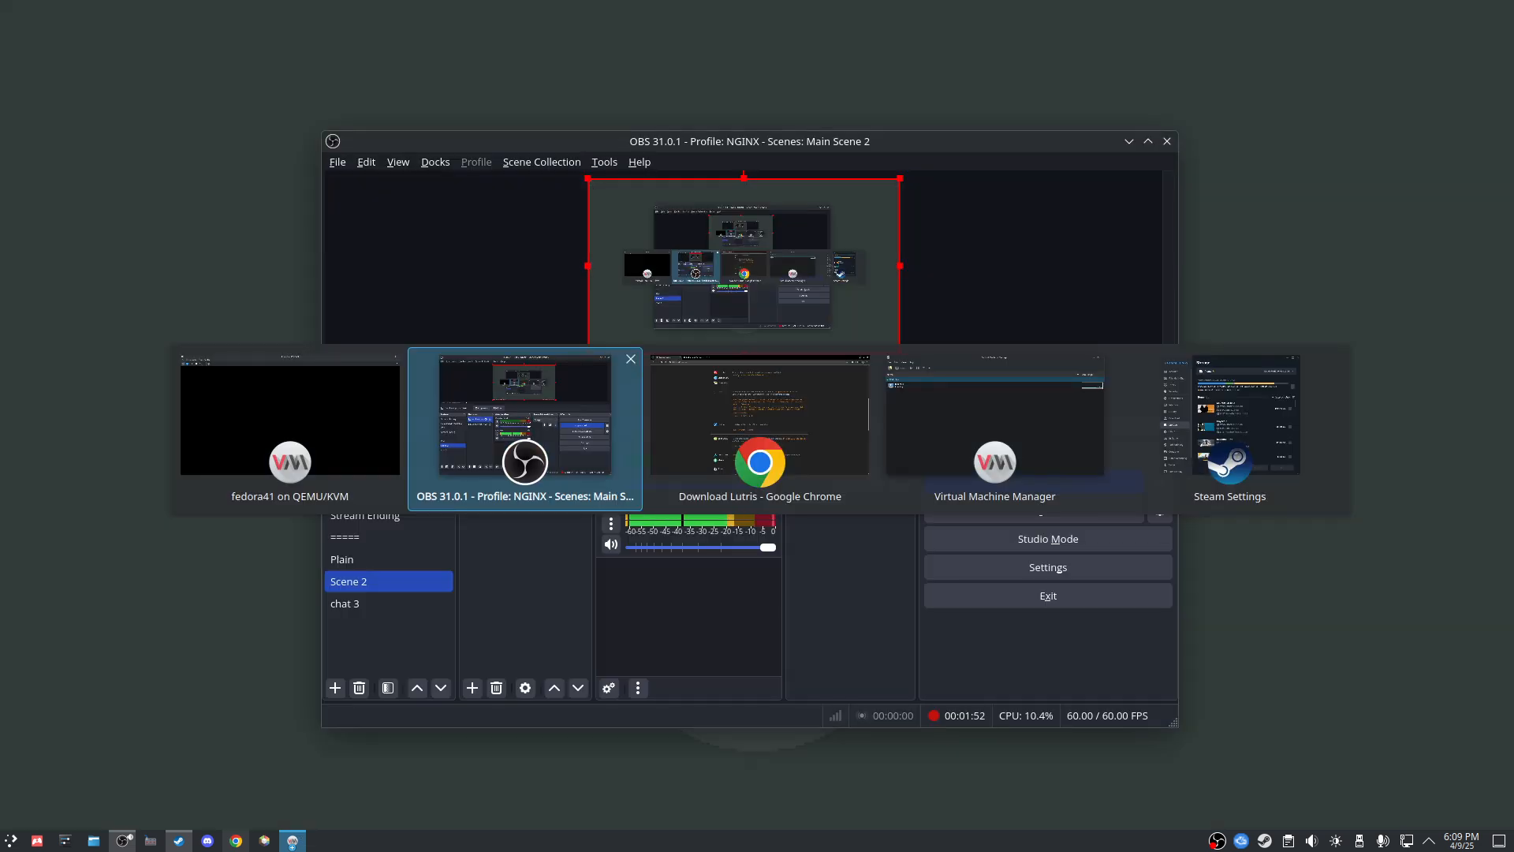
key(alt+Tab)
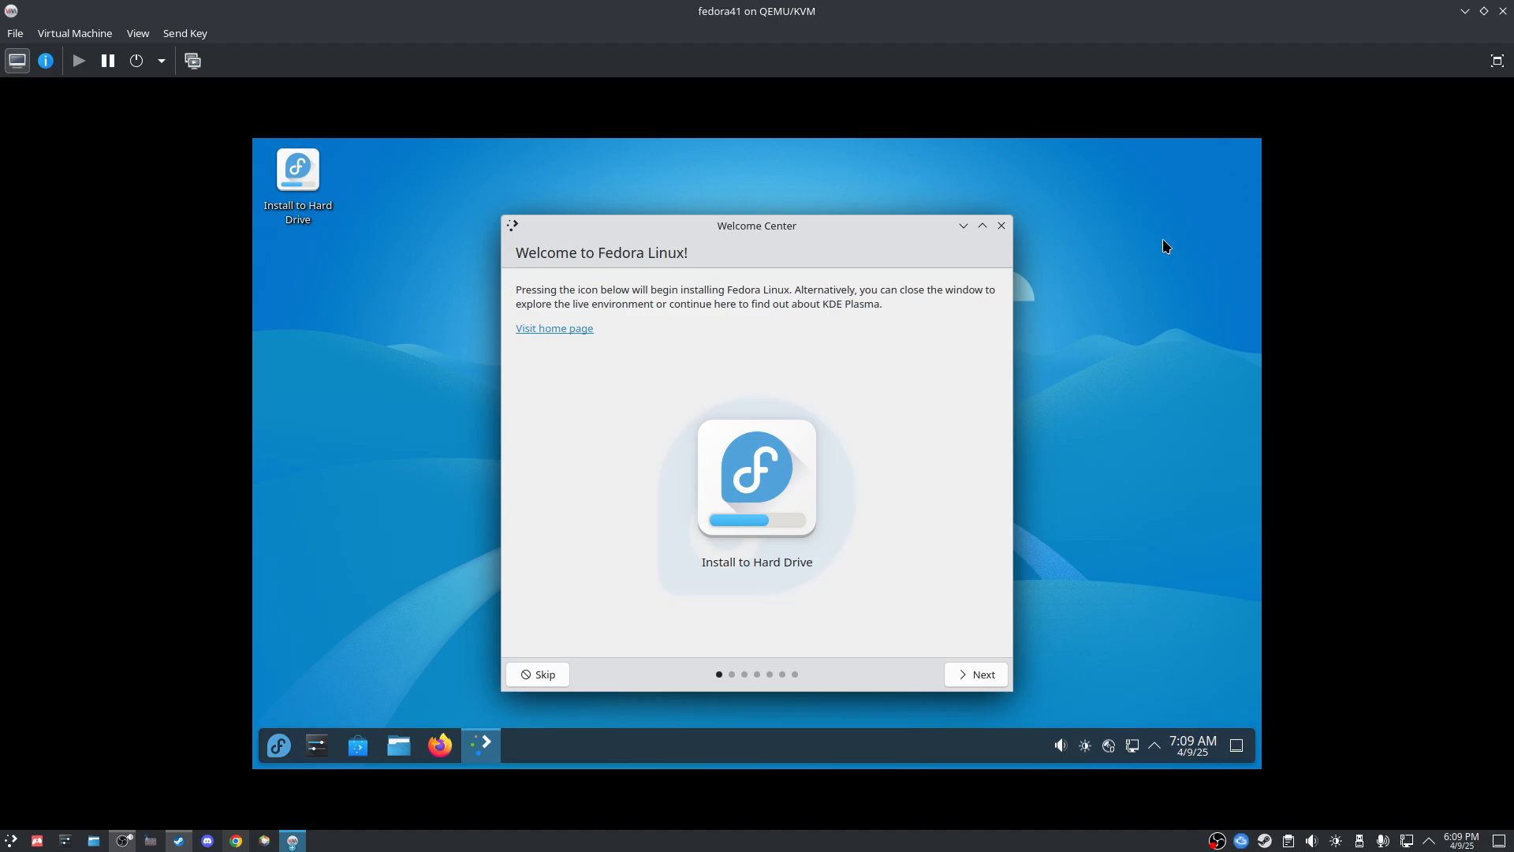
Step: Page through the Welcome Center and launch 'Install to Hard Drive' from the desktop
click(976, 674)
click(977, 674)
click(976, 674)
click(977, 674)
click(976, 674)
click(976, 674)
click(977, 674)
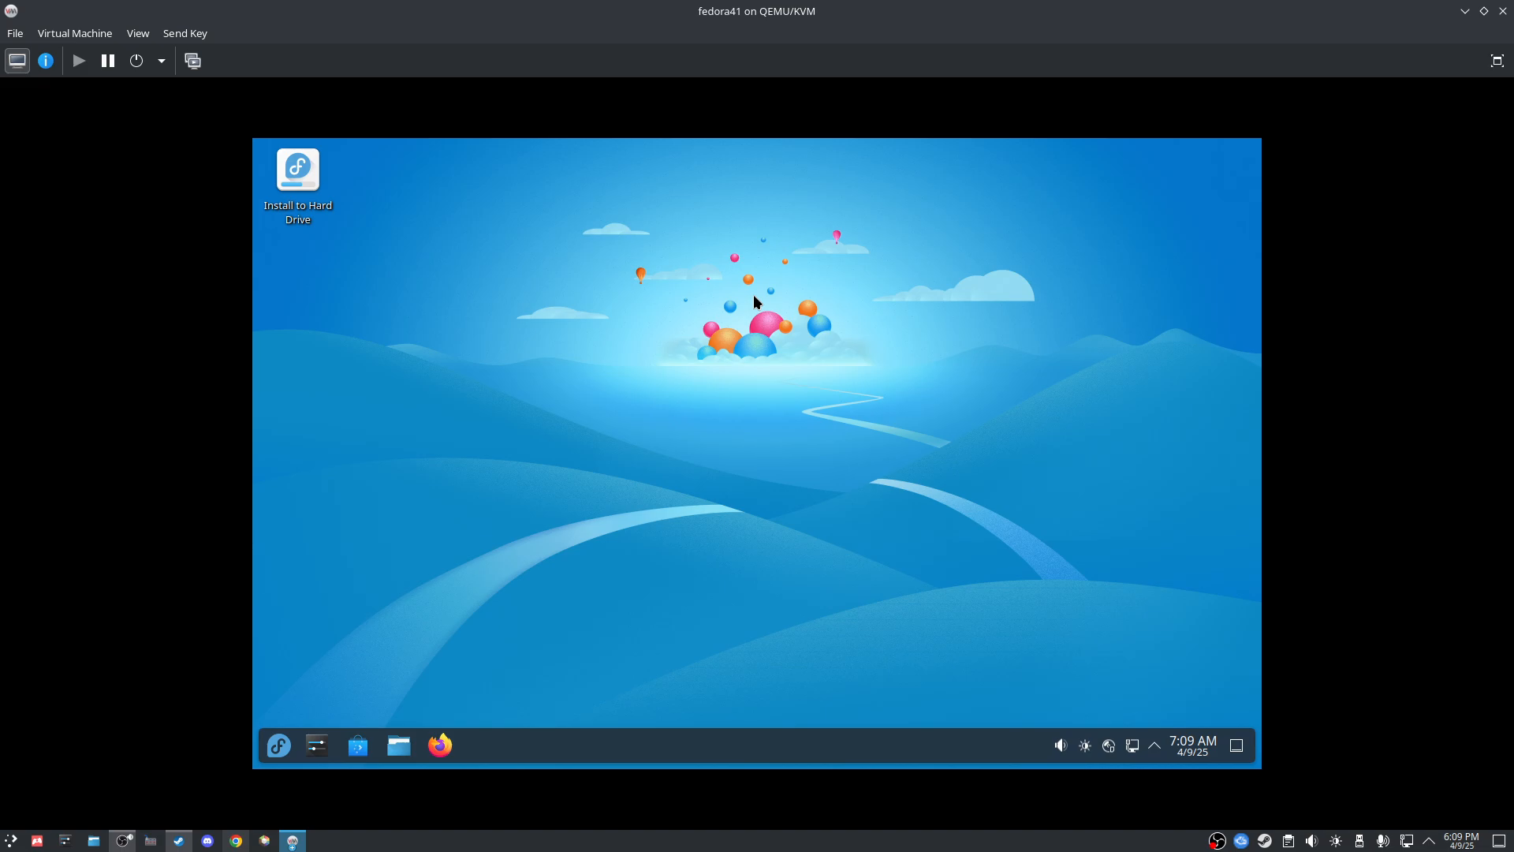
double_click(298, 186)
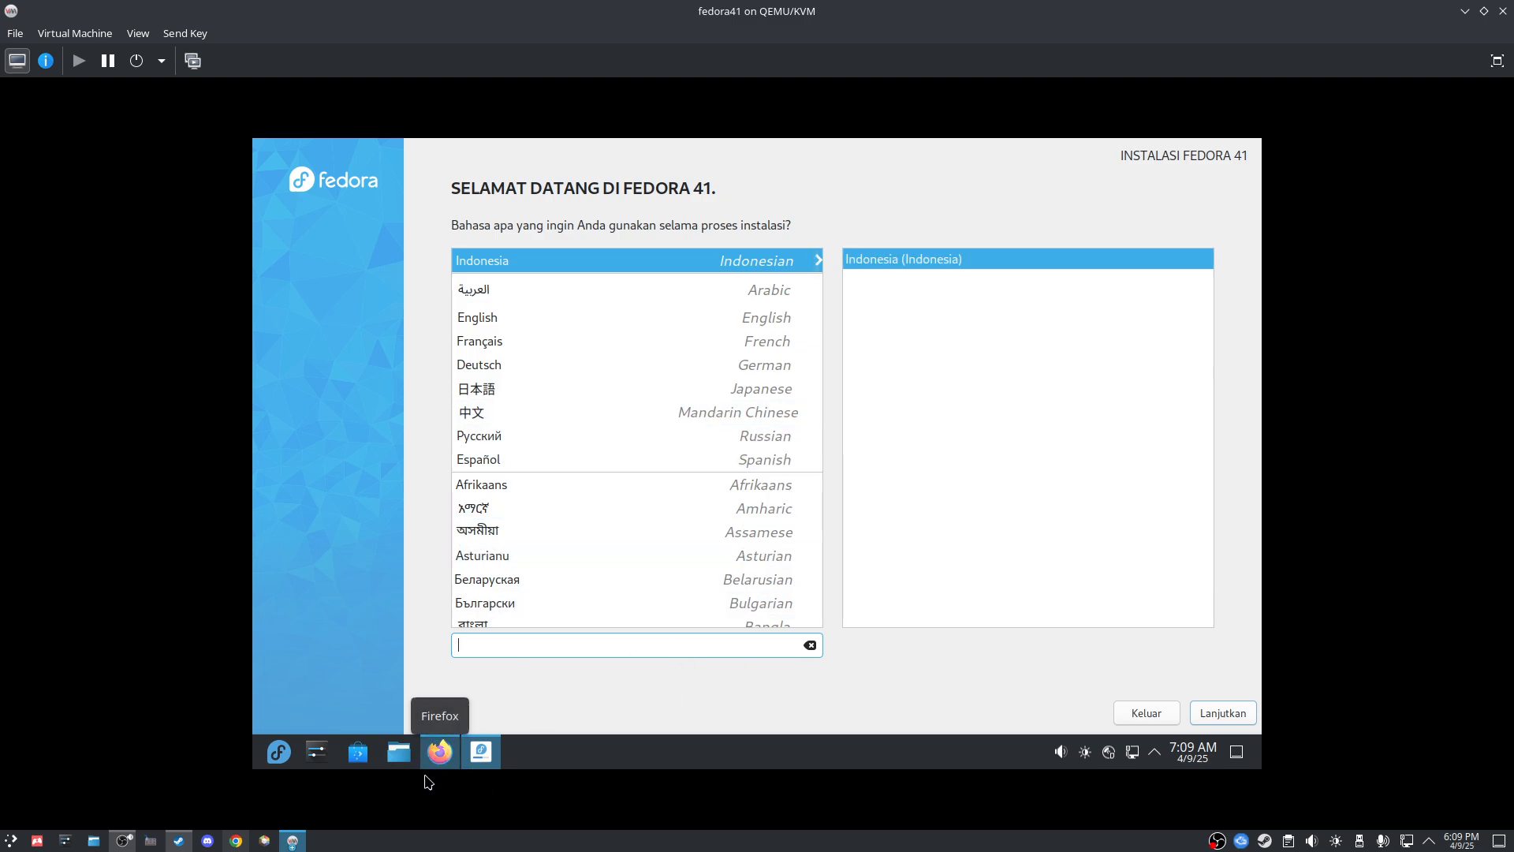
Step: Close the stray Firefox window and pick English as the installer language
click(442, 749)
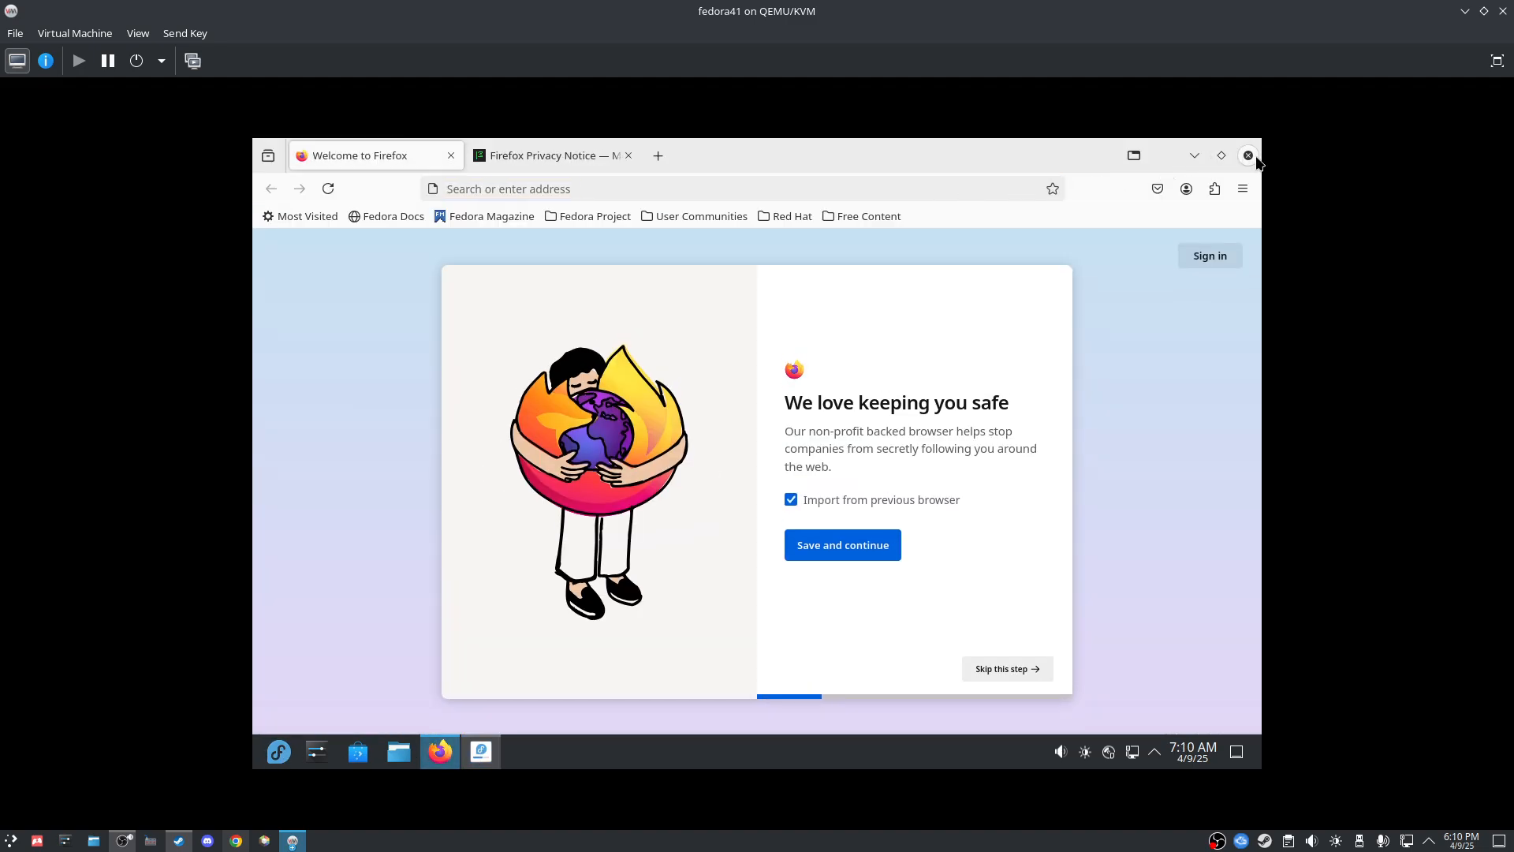
click(1249, 156)
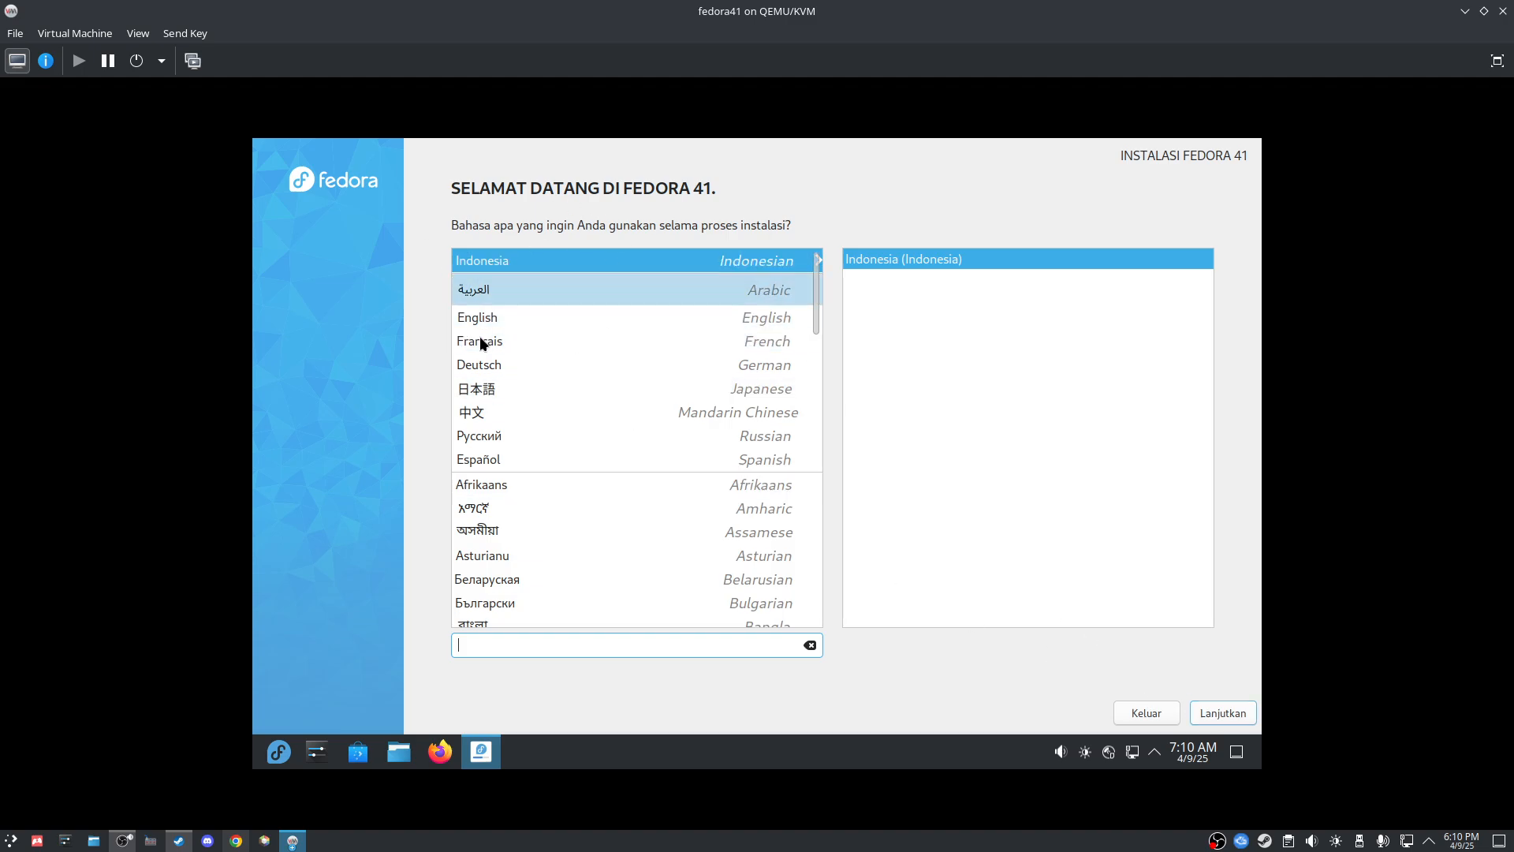
click(585, 317)
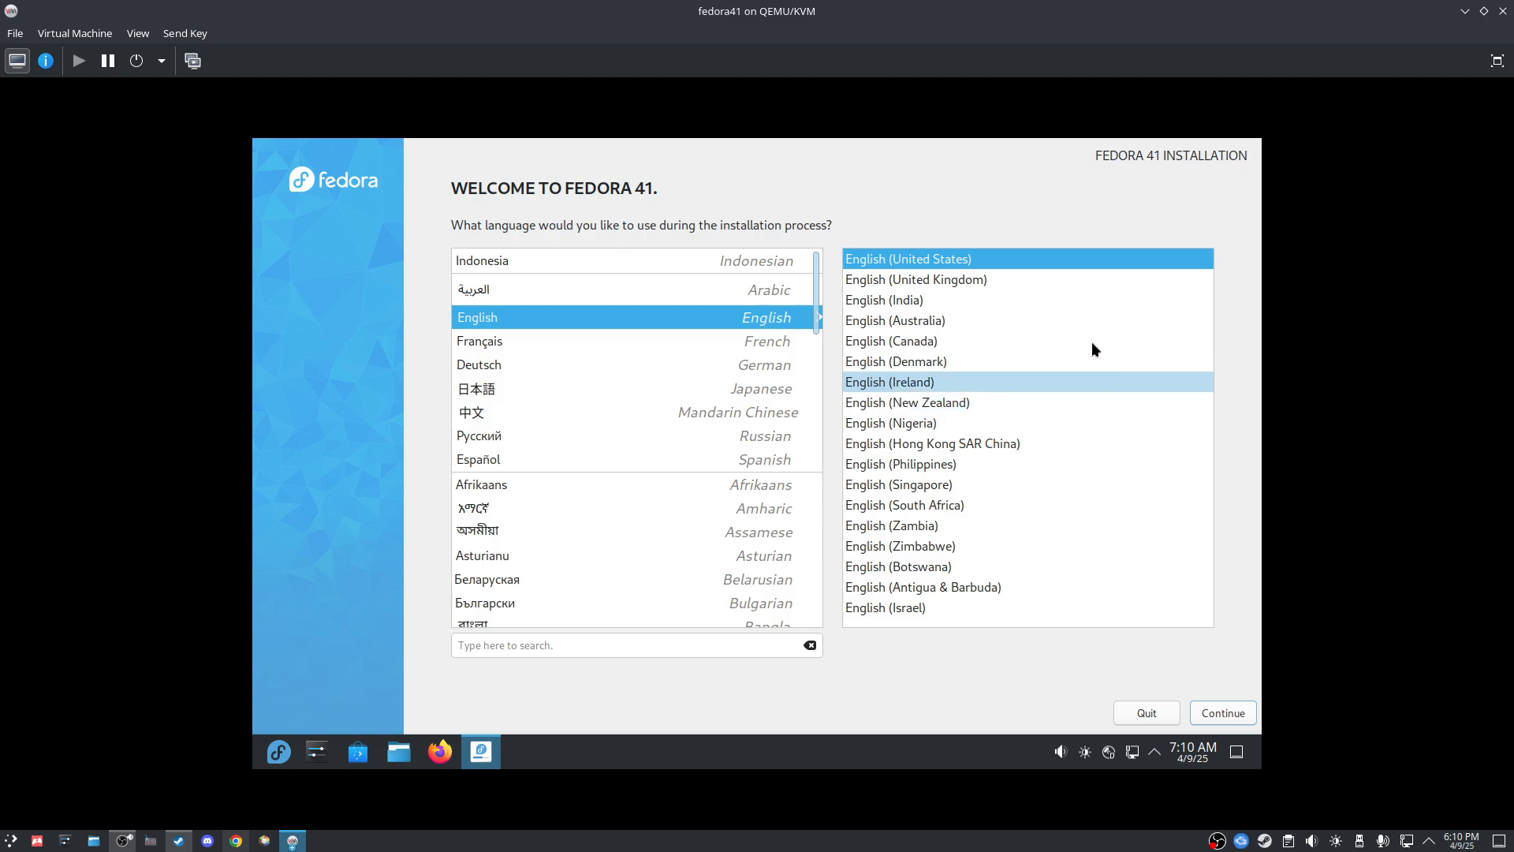
Step: Keep the keyboard layout as English (US) only, cancelling the Japanese layout search
click(1235, 713)
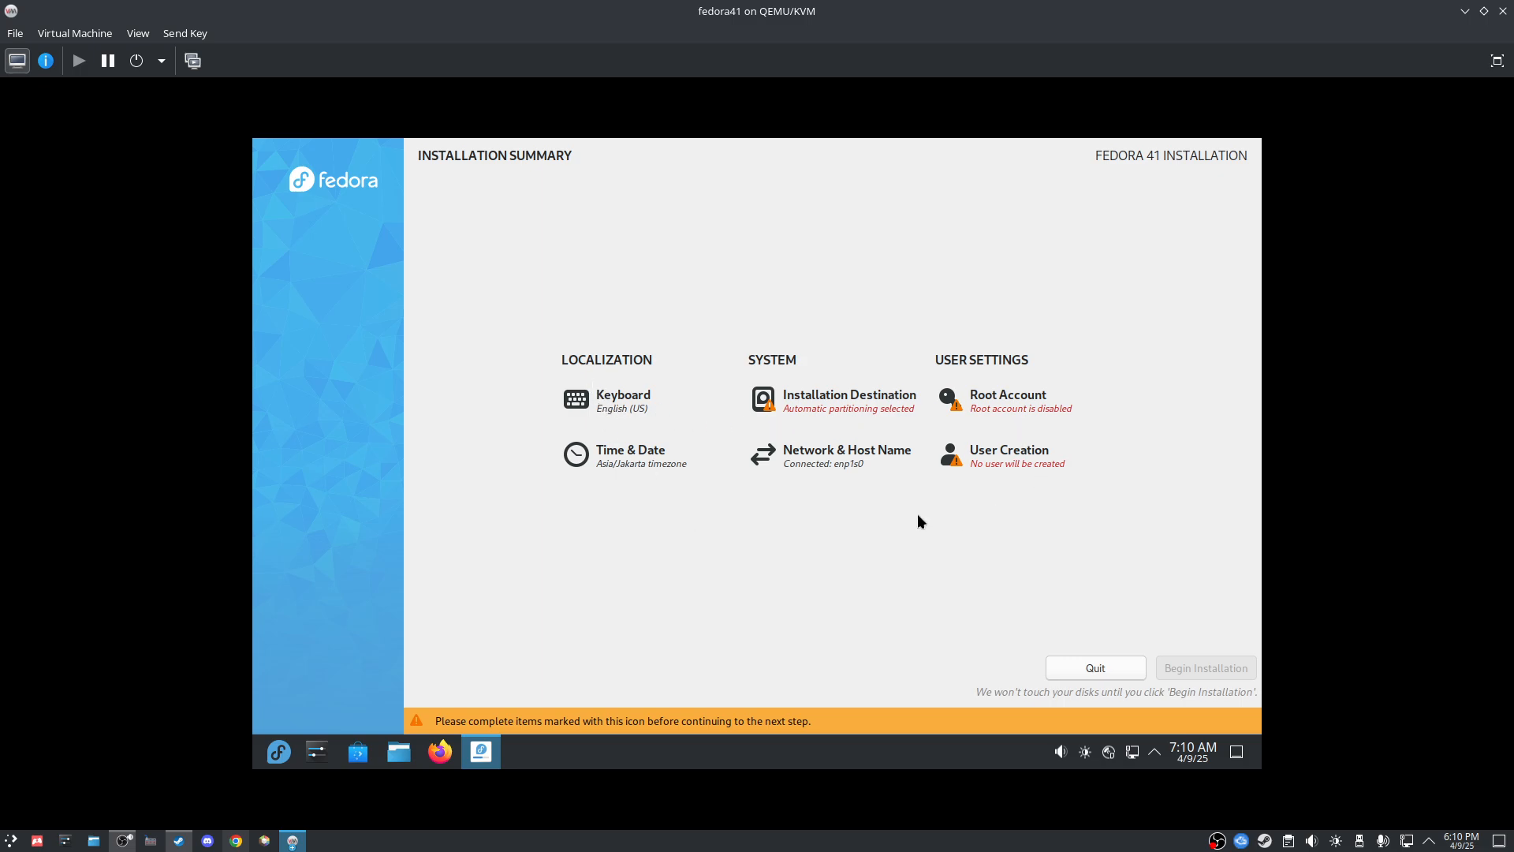
click(605, 405)
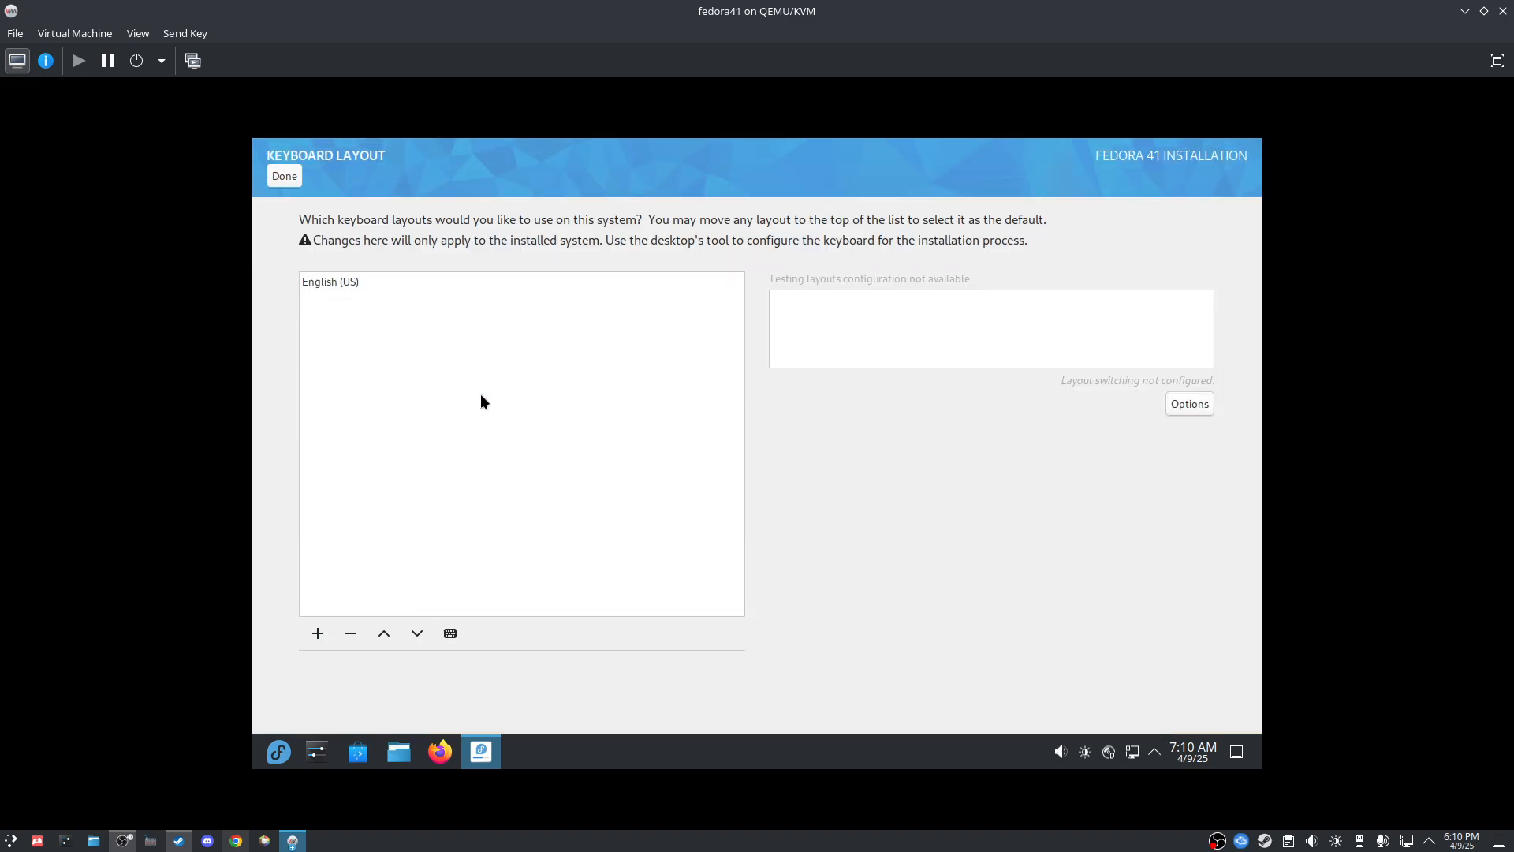
click(318, 633)
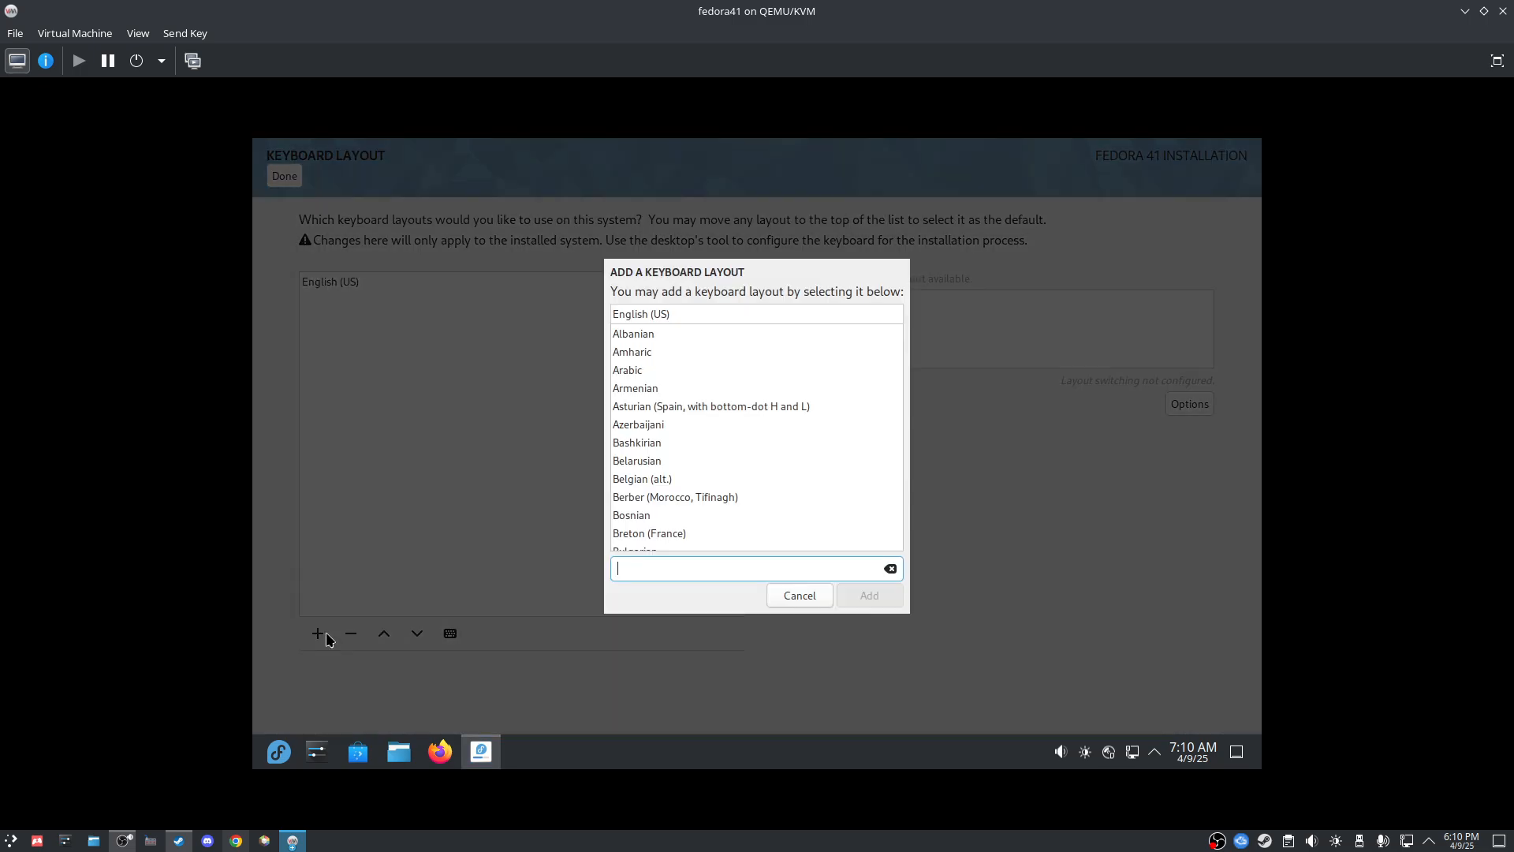
text(japan)
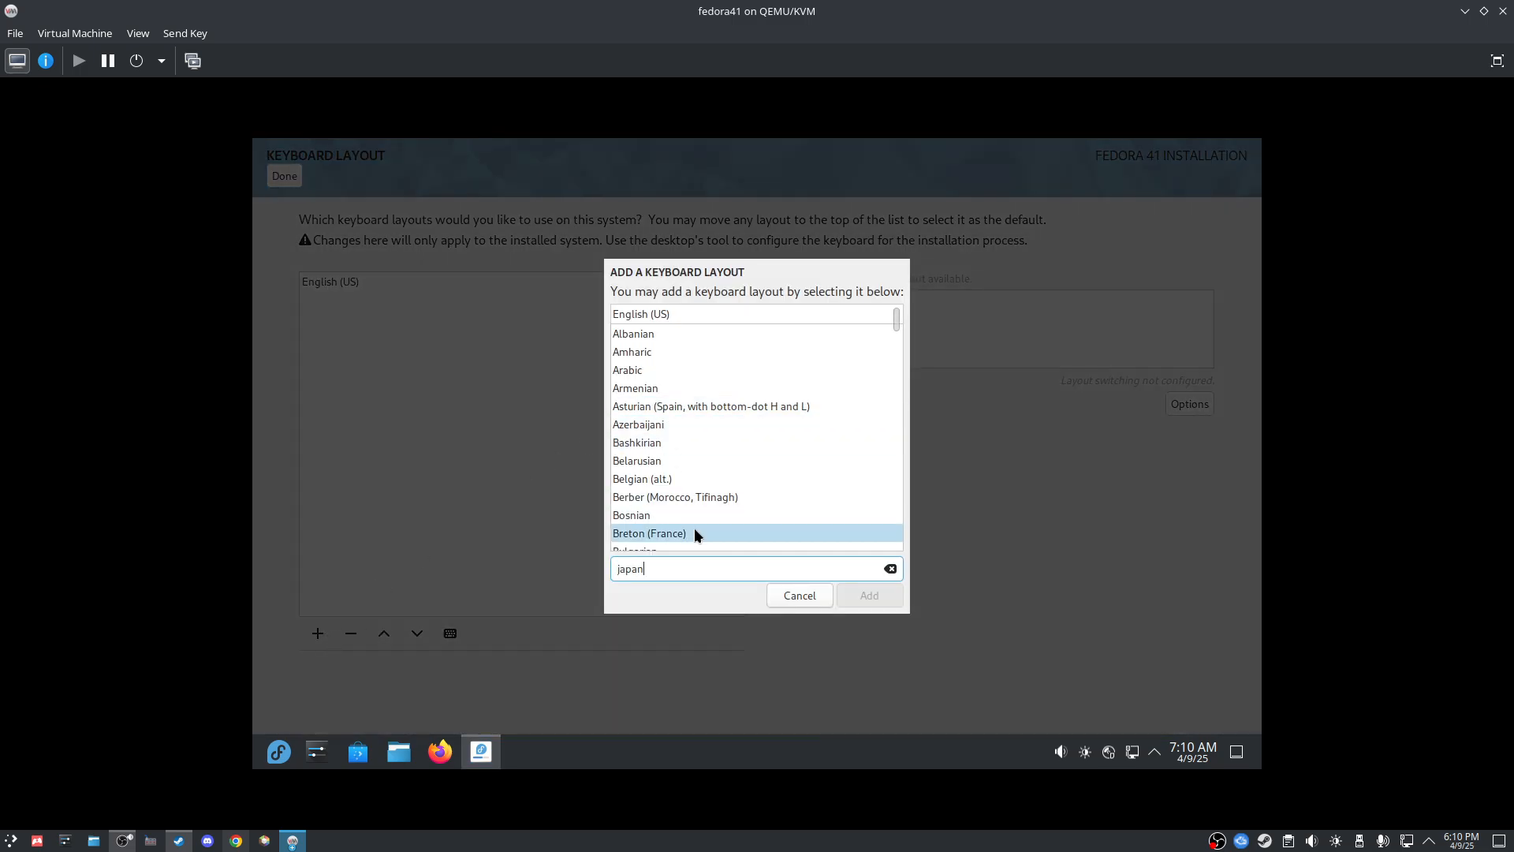
click(673, 352)
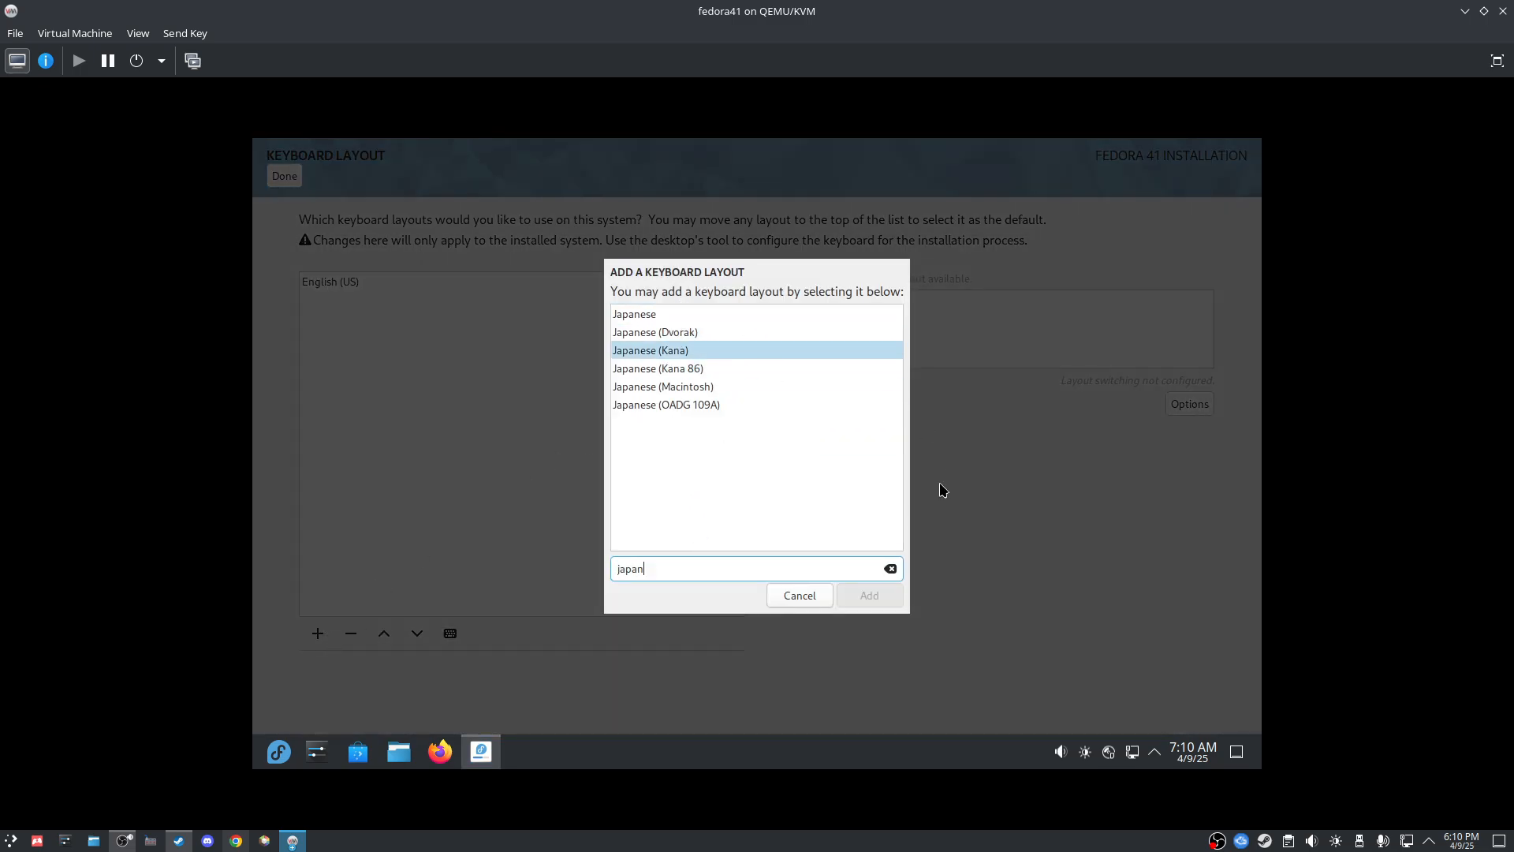
click(789, 592)
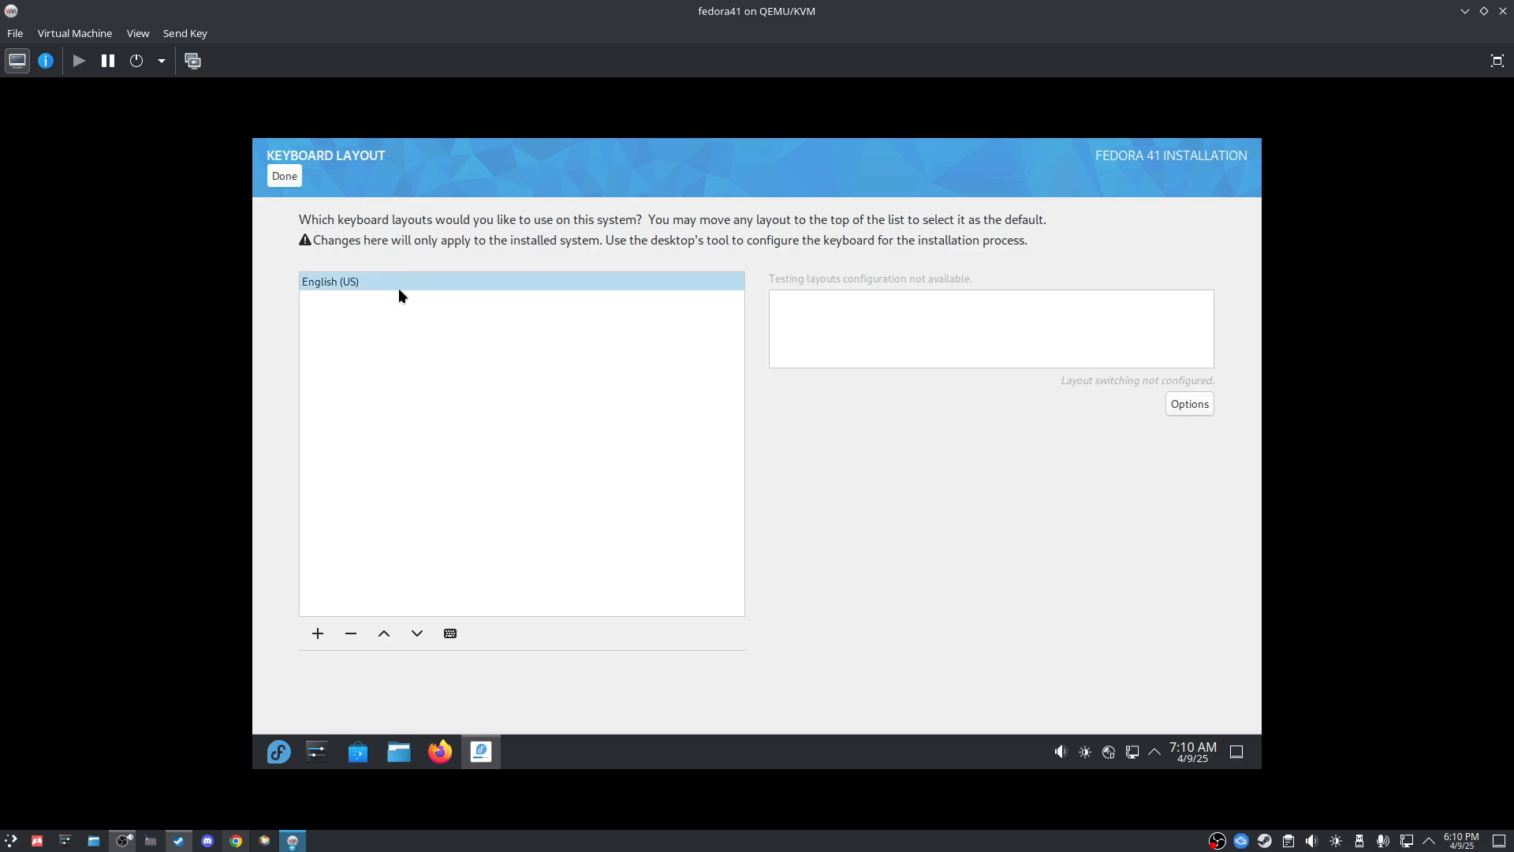
click(350, 281)
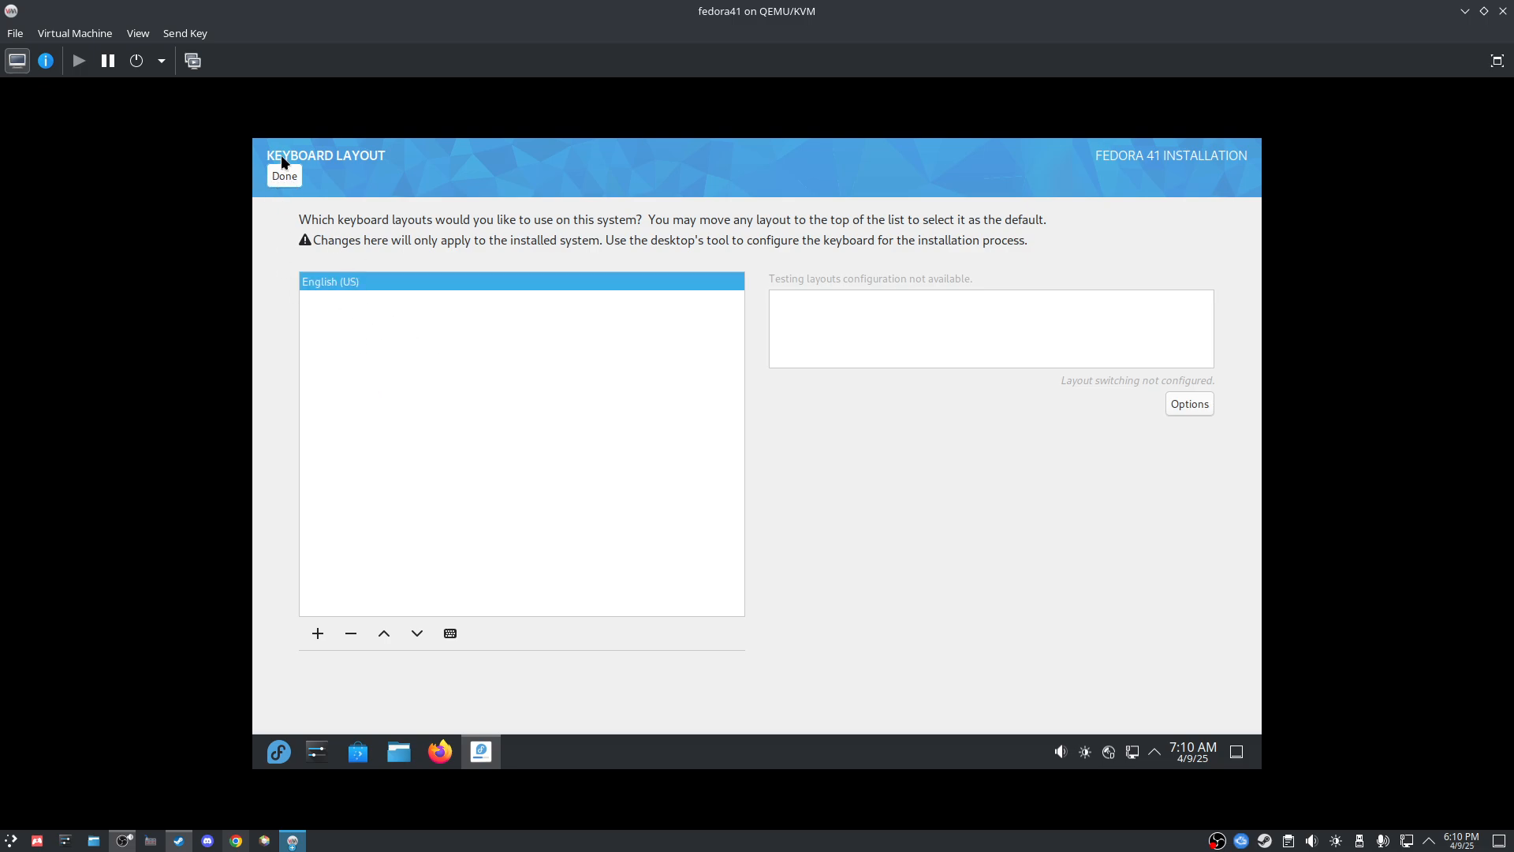
click(284, 175)
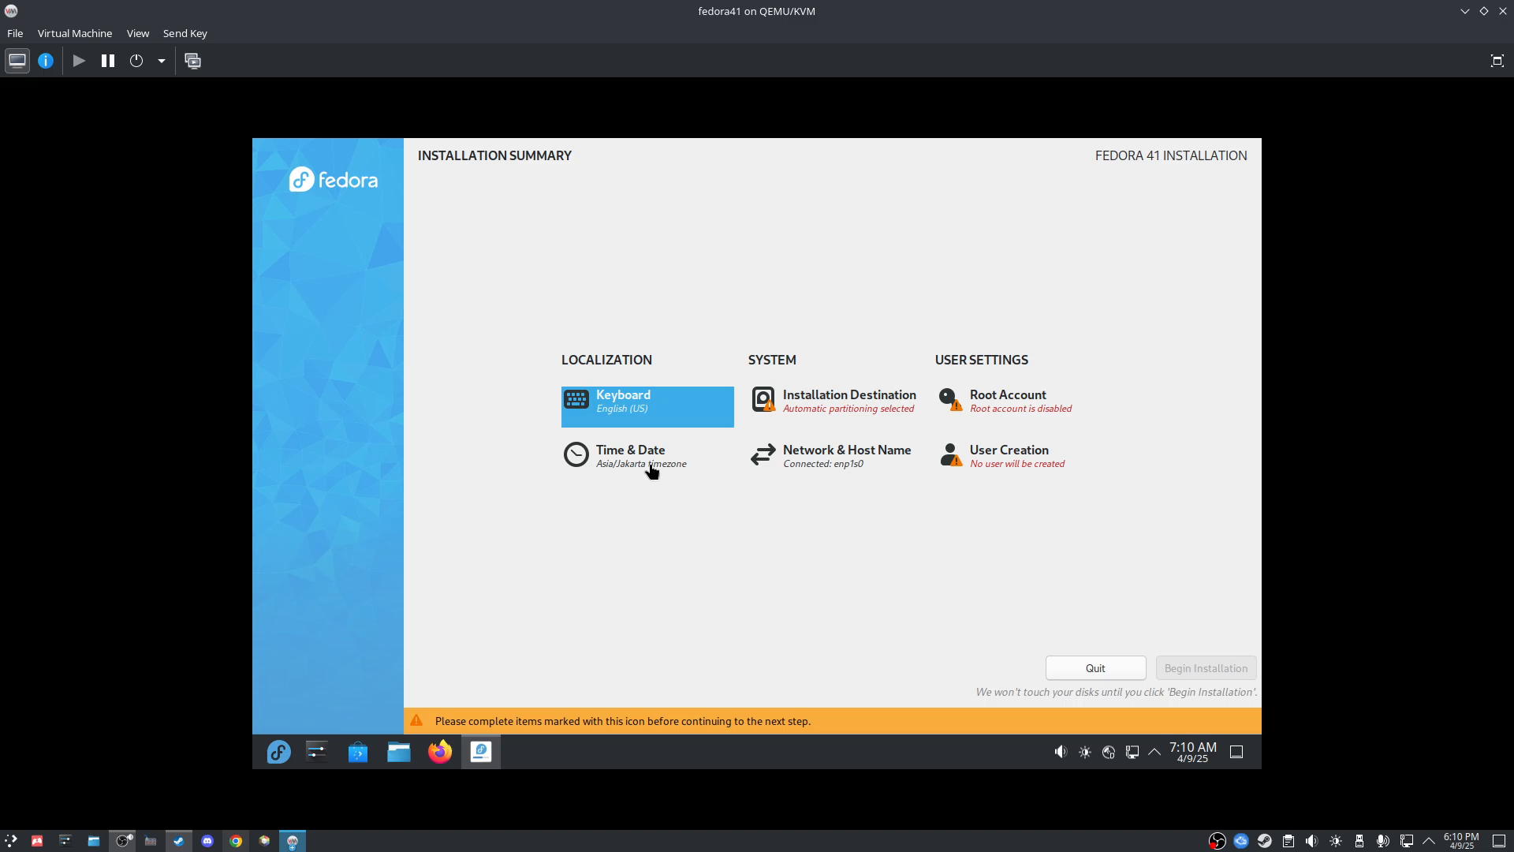
Step: Set the time zone to region Asia with Jakarta as the city
click(623, 464)
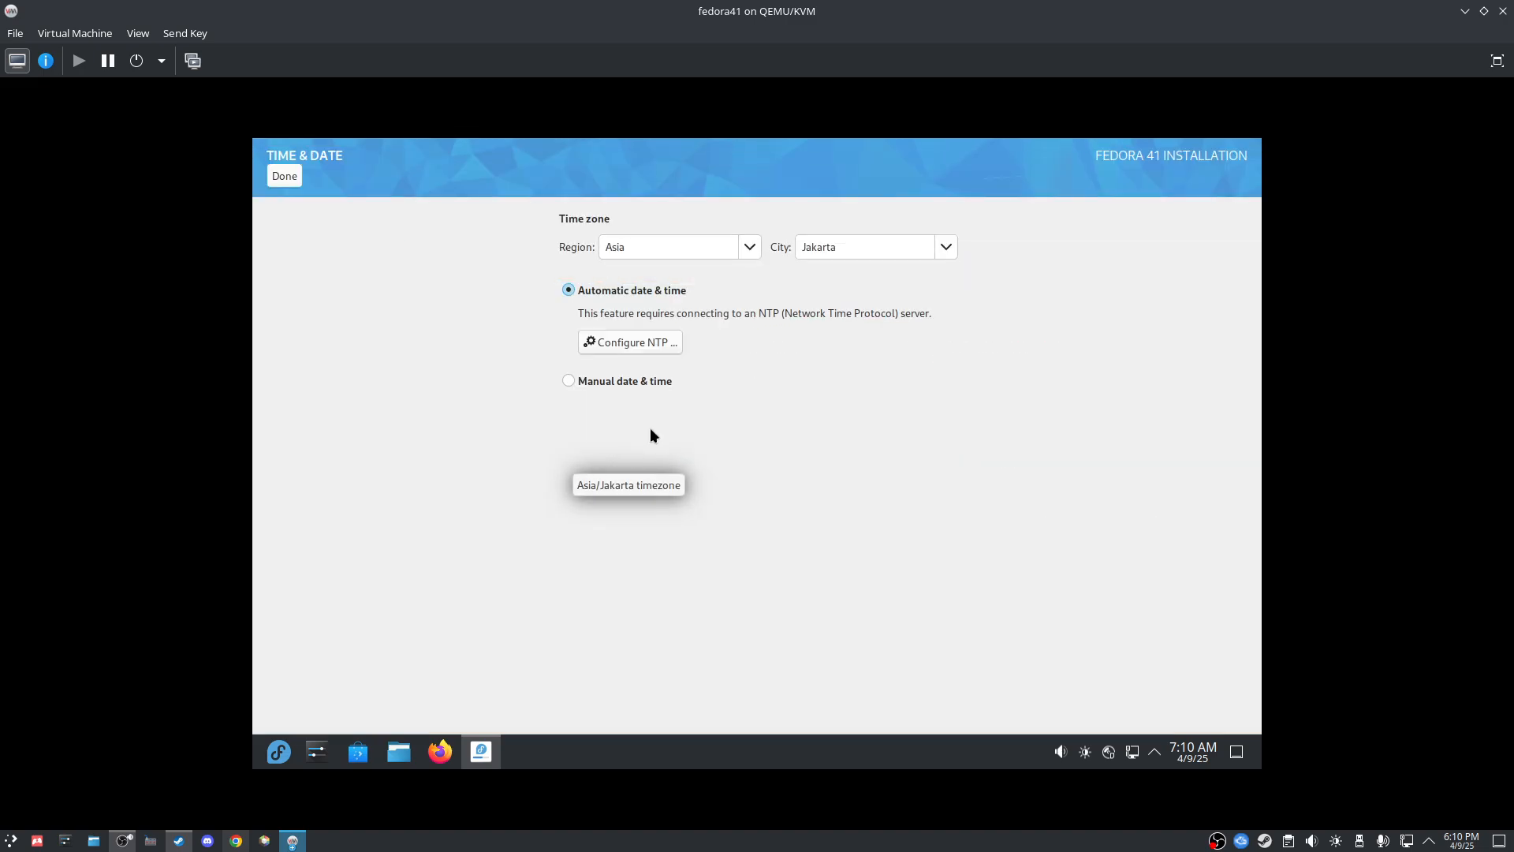
click(750, 248)
click(657, 357)
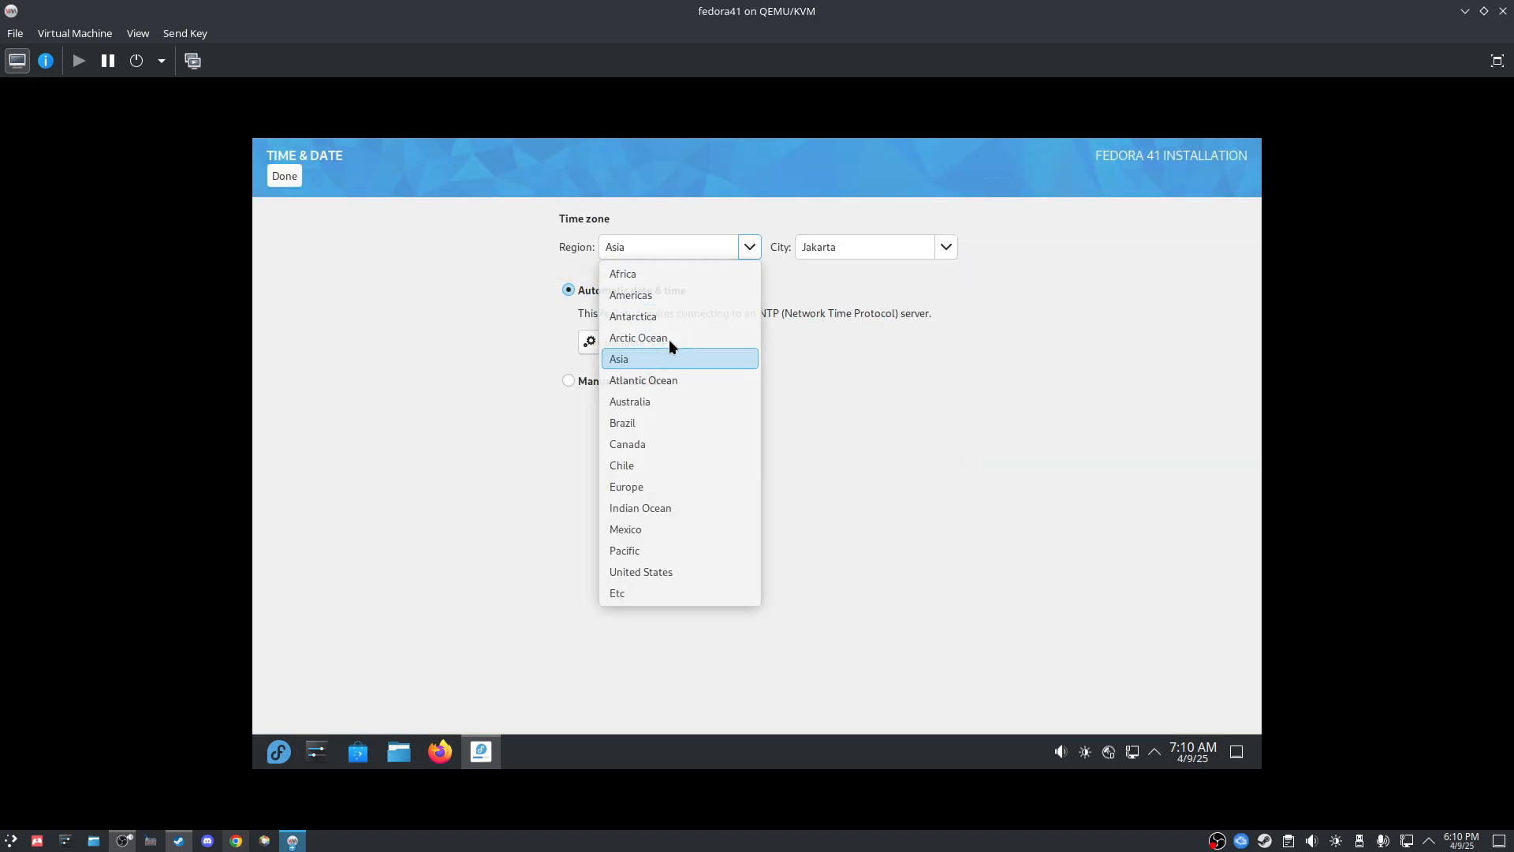
click(925, 255)
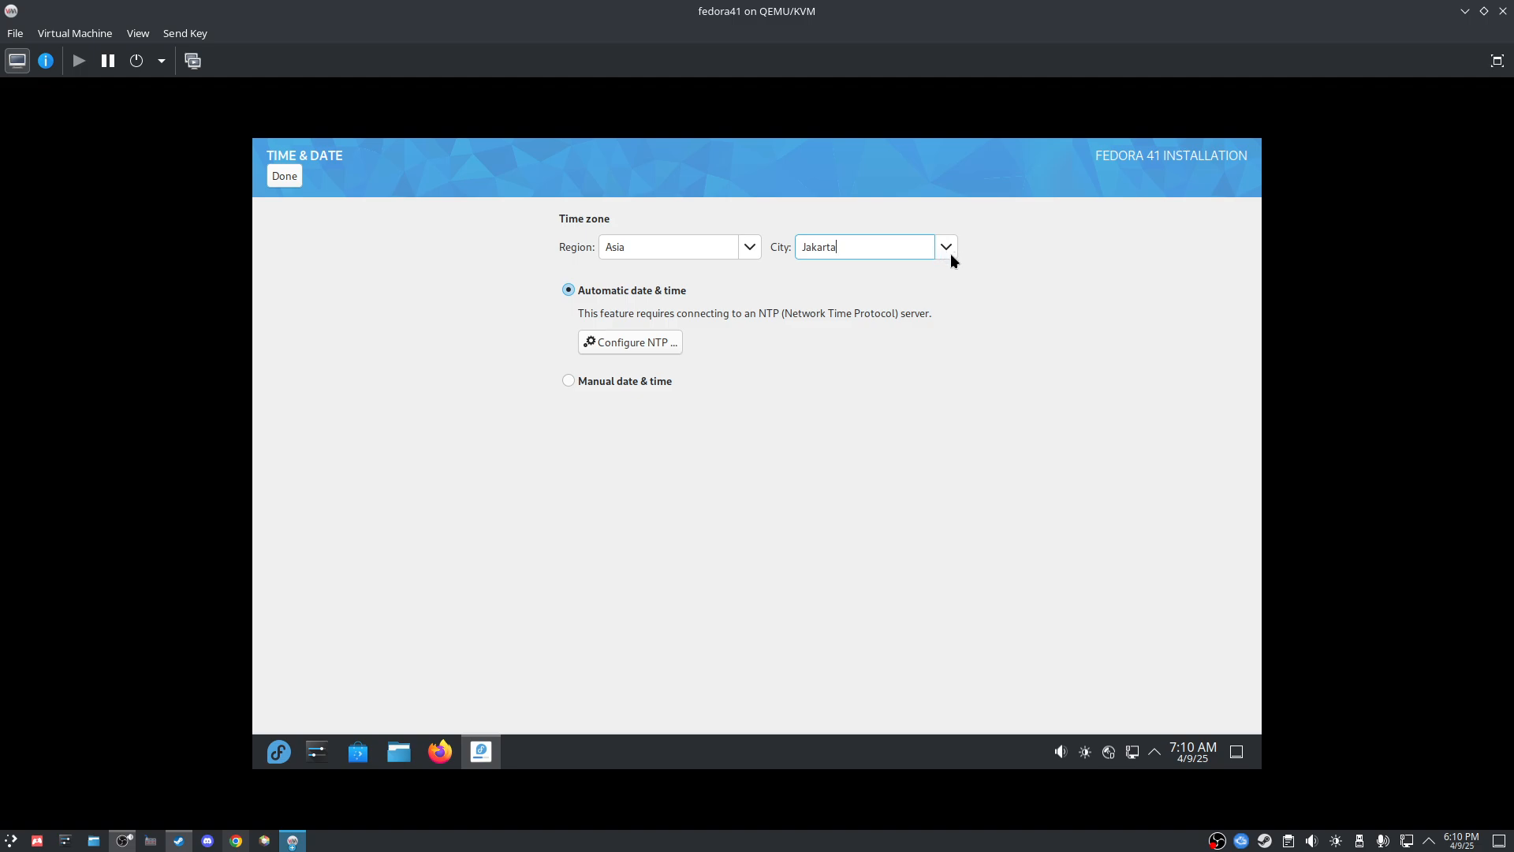
click(949, 252)
click(1129, 324)
drag(850, 247, 799, 249)
key(XF86AudioRaiseVolume)
click(873, 246)
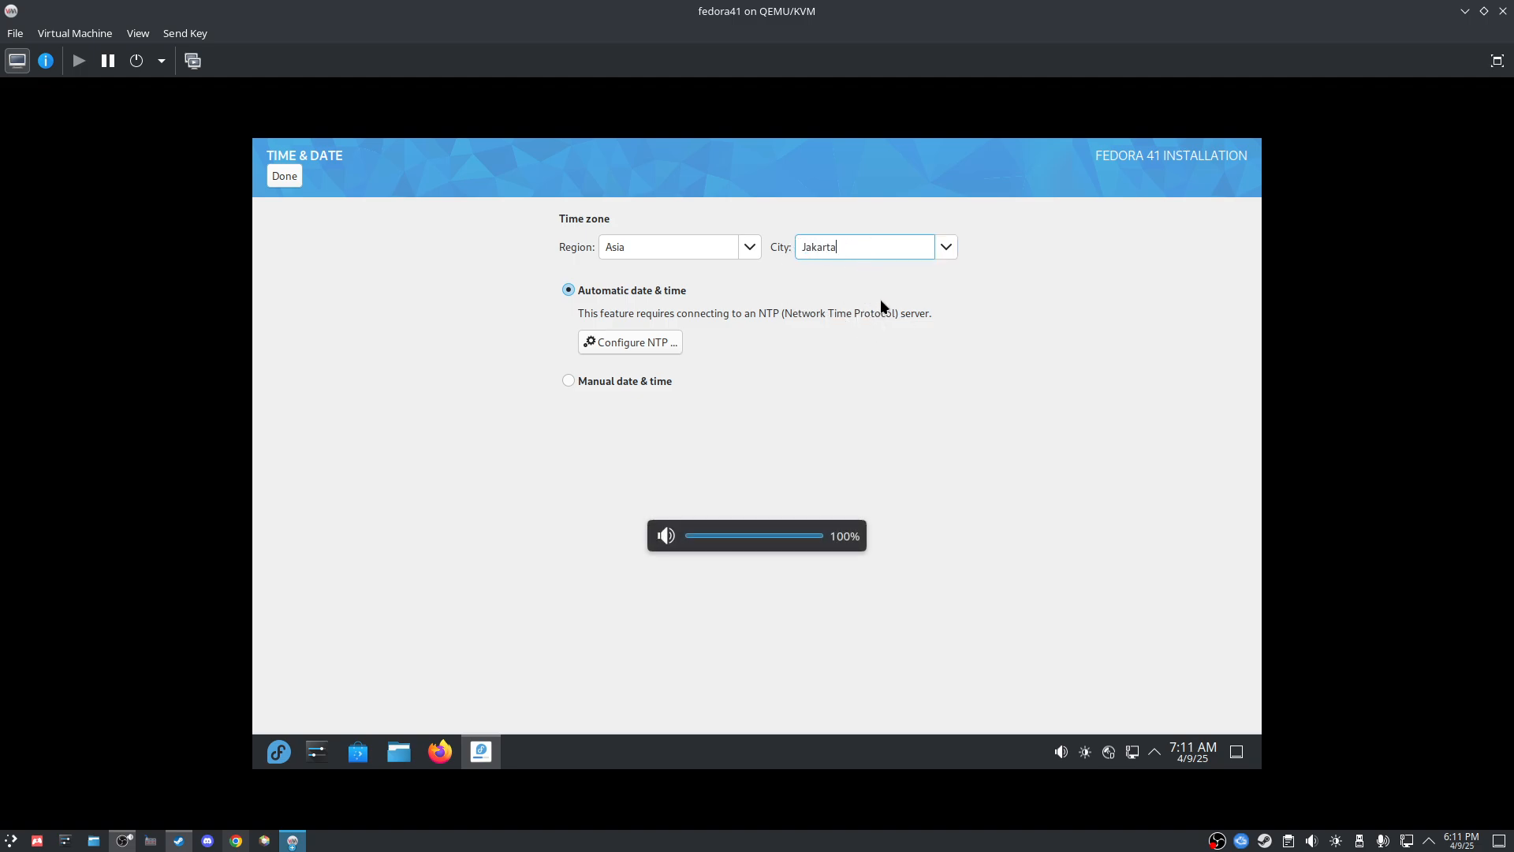
Step: Leave date and time automatic, keep the Asia region, and finish Time & Date
click(585, 381)
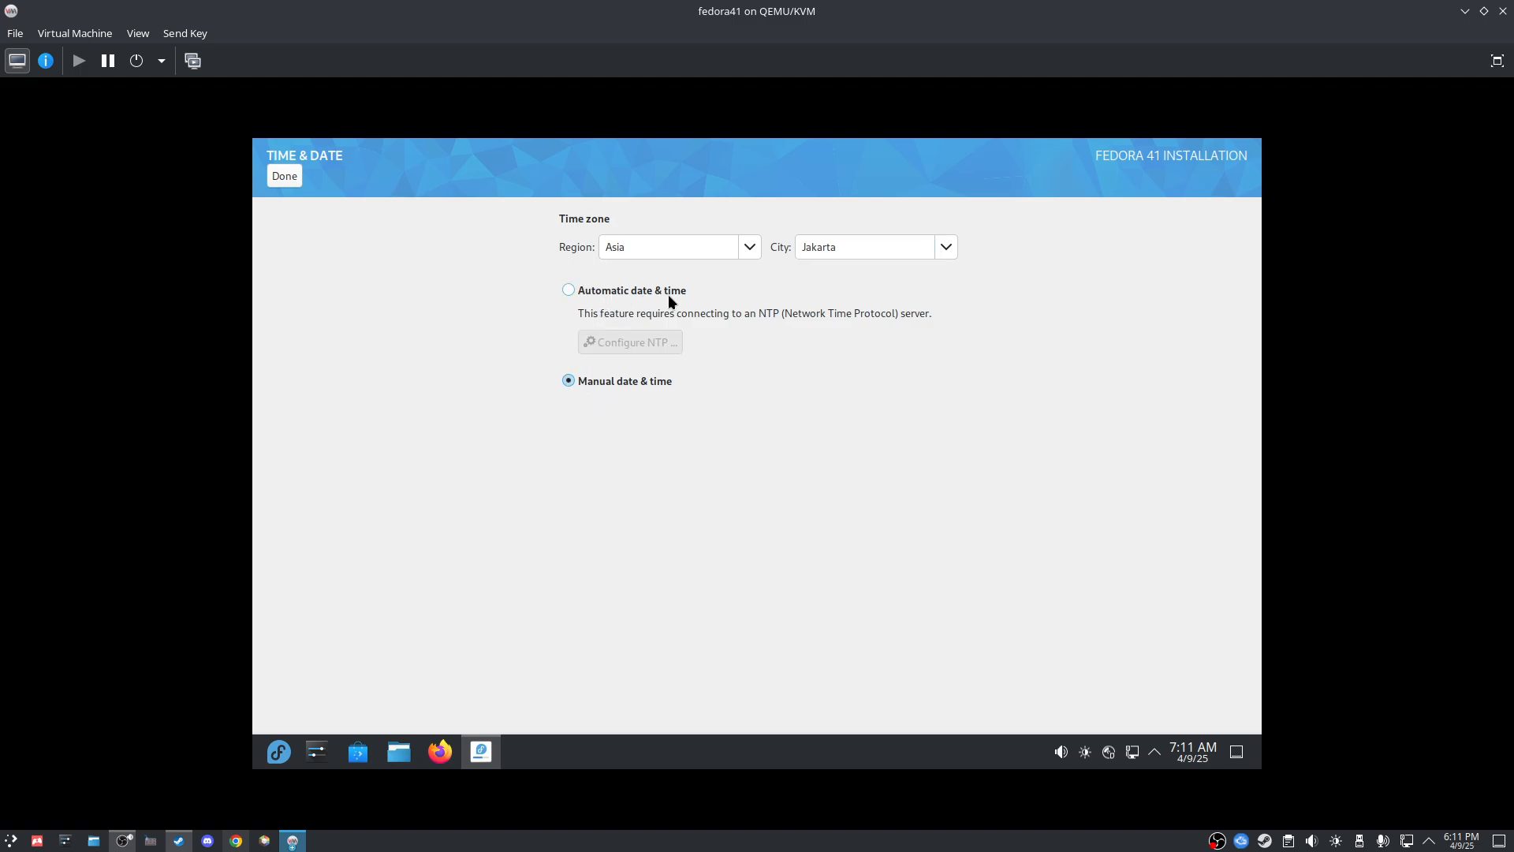
click(607, 289)
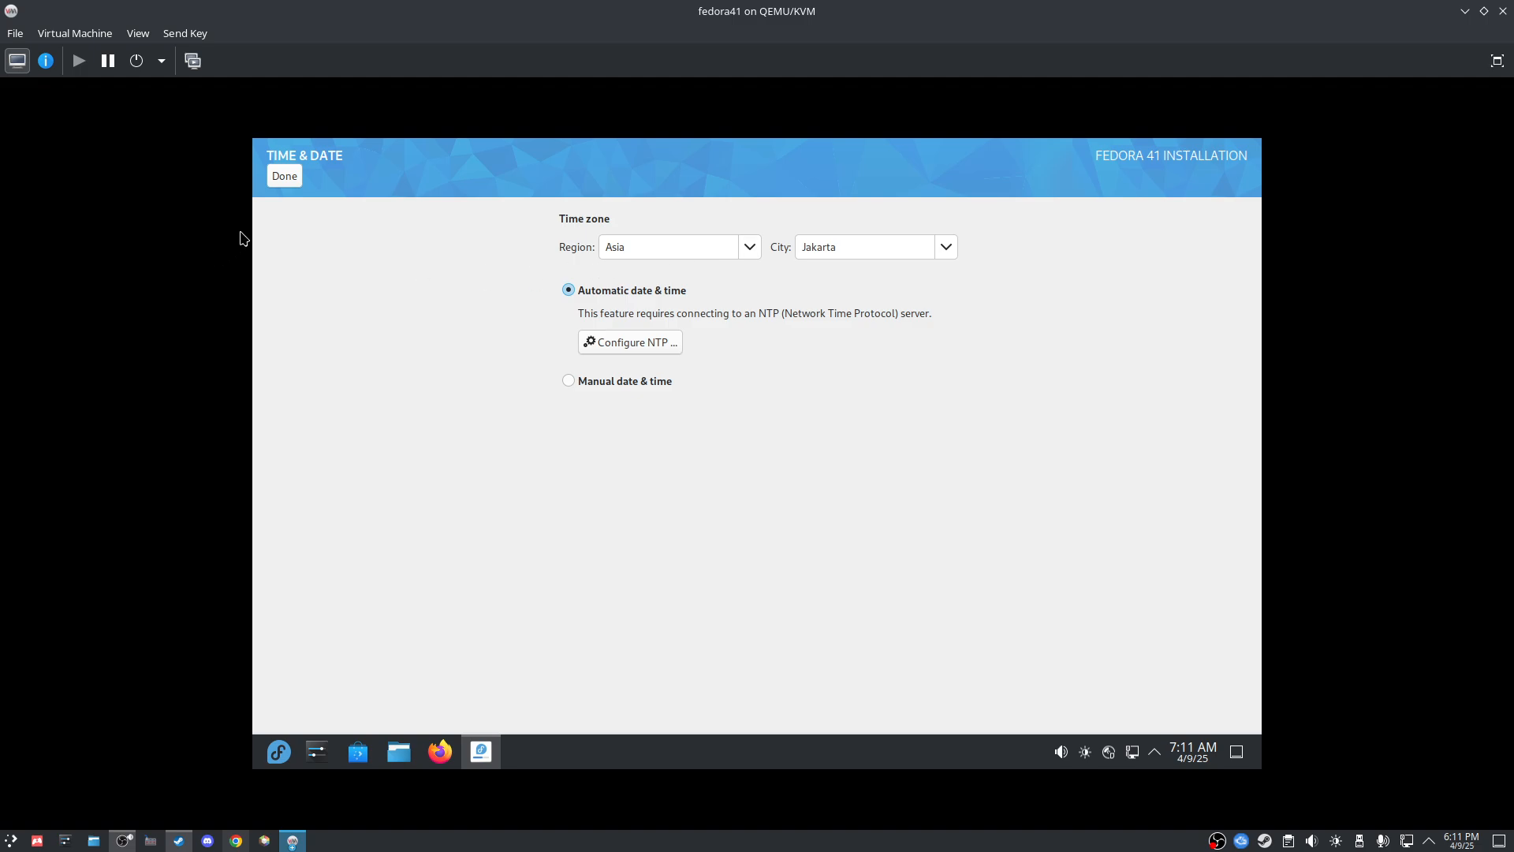
click(744, 249)
click(906, 286)
click(752, 249)
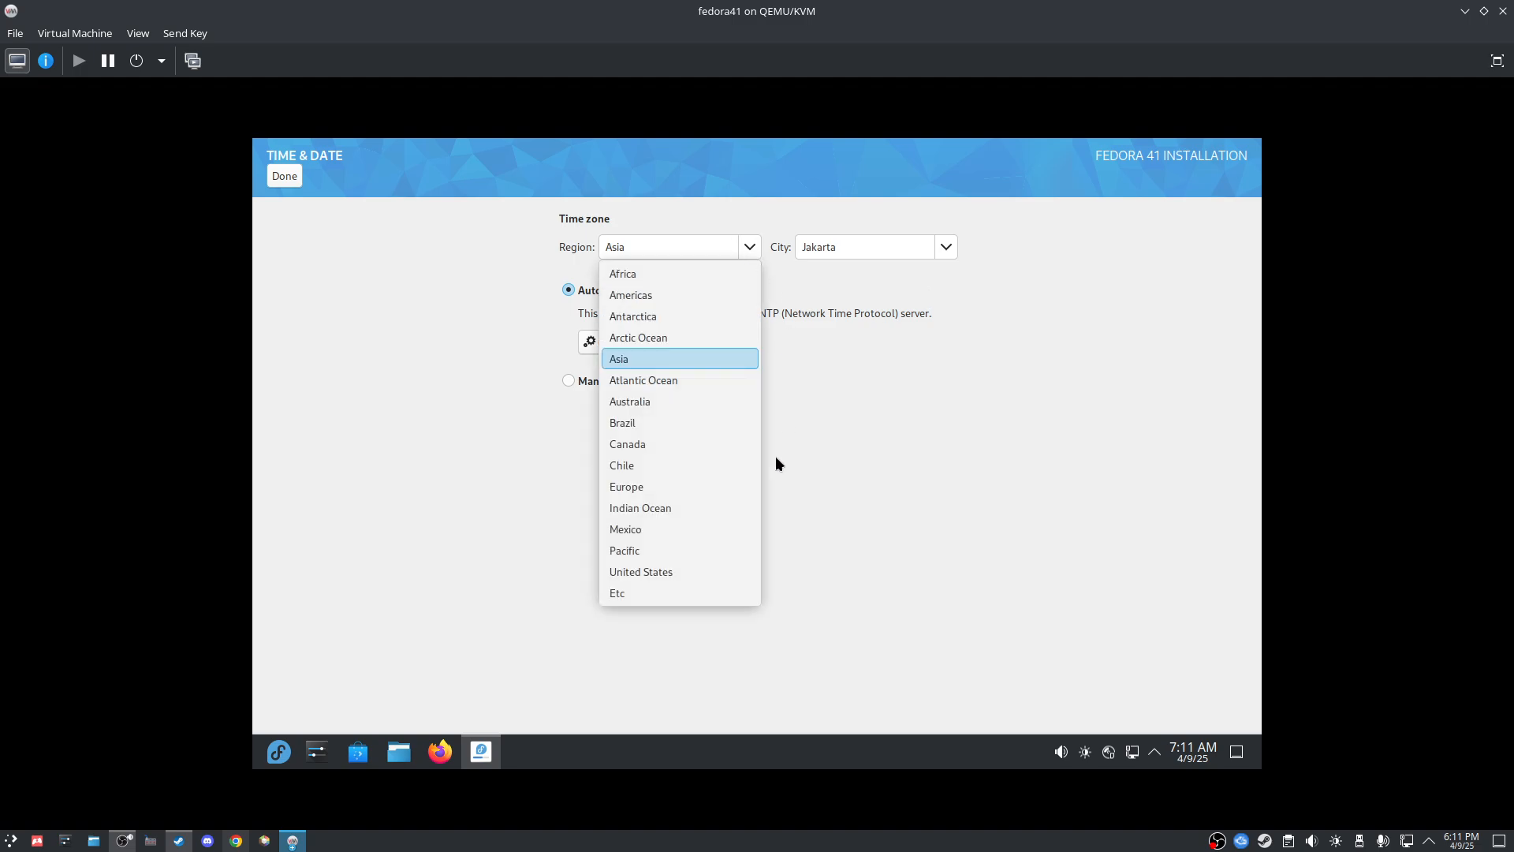
click(923, 420)
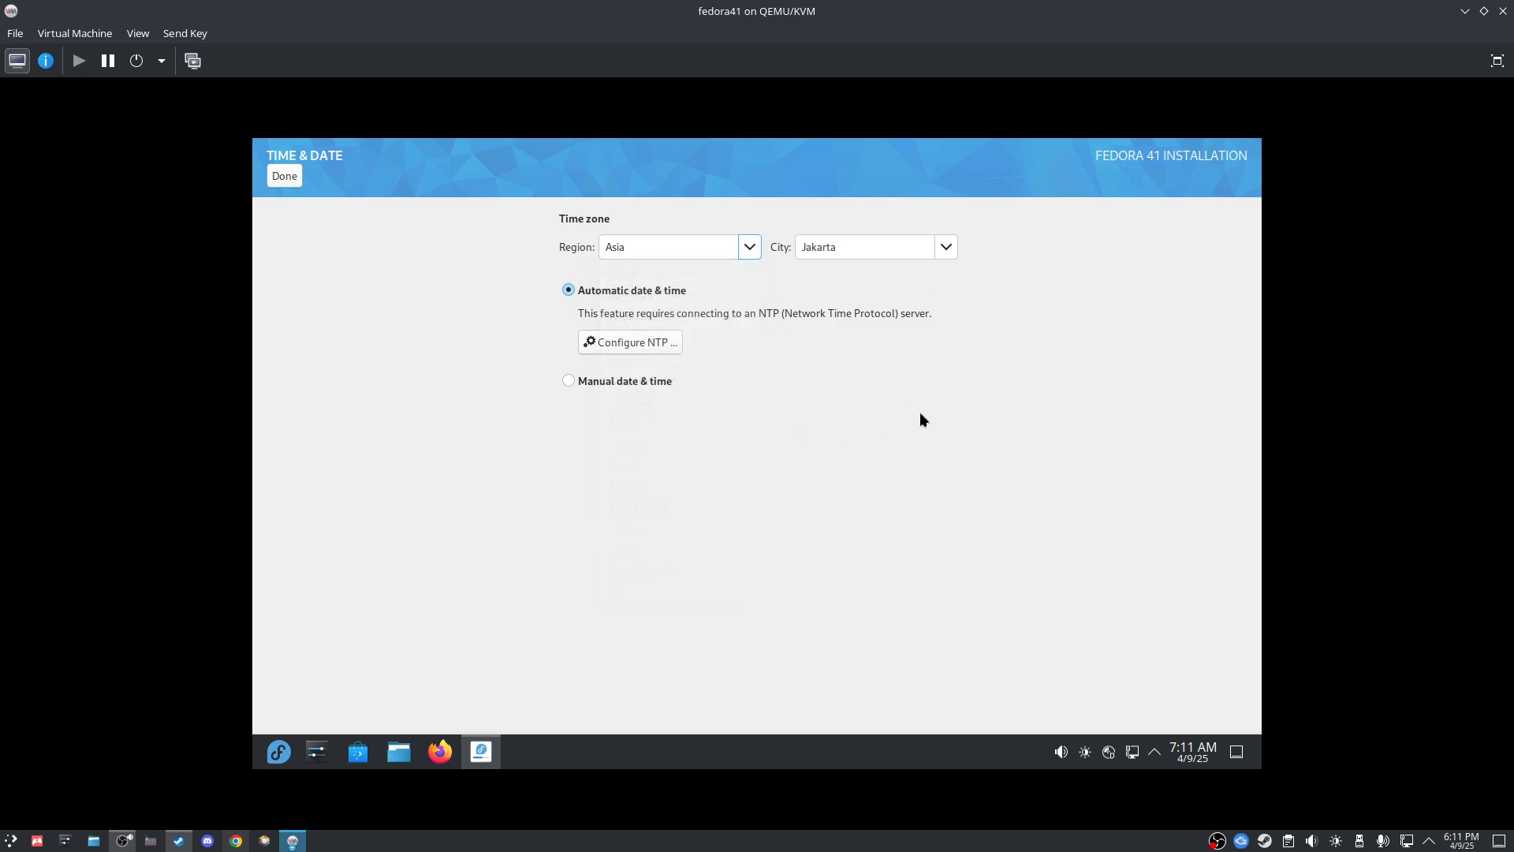
click(281, 183)
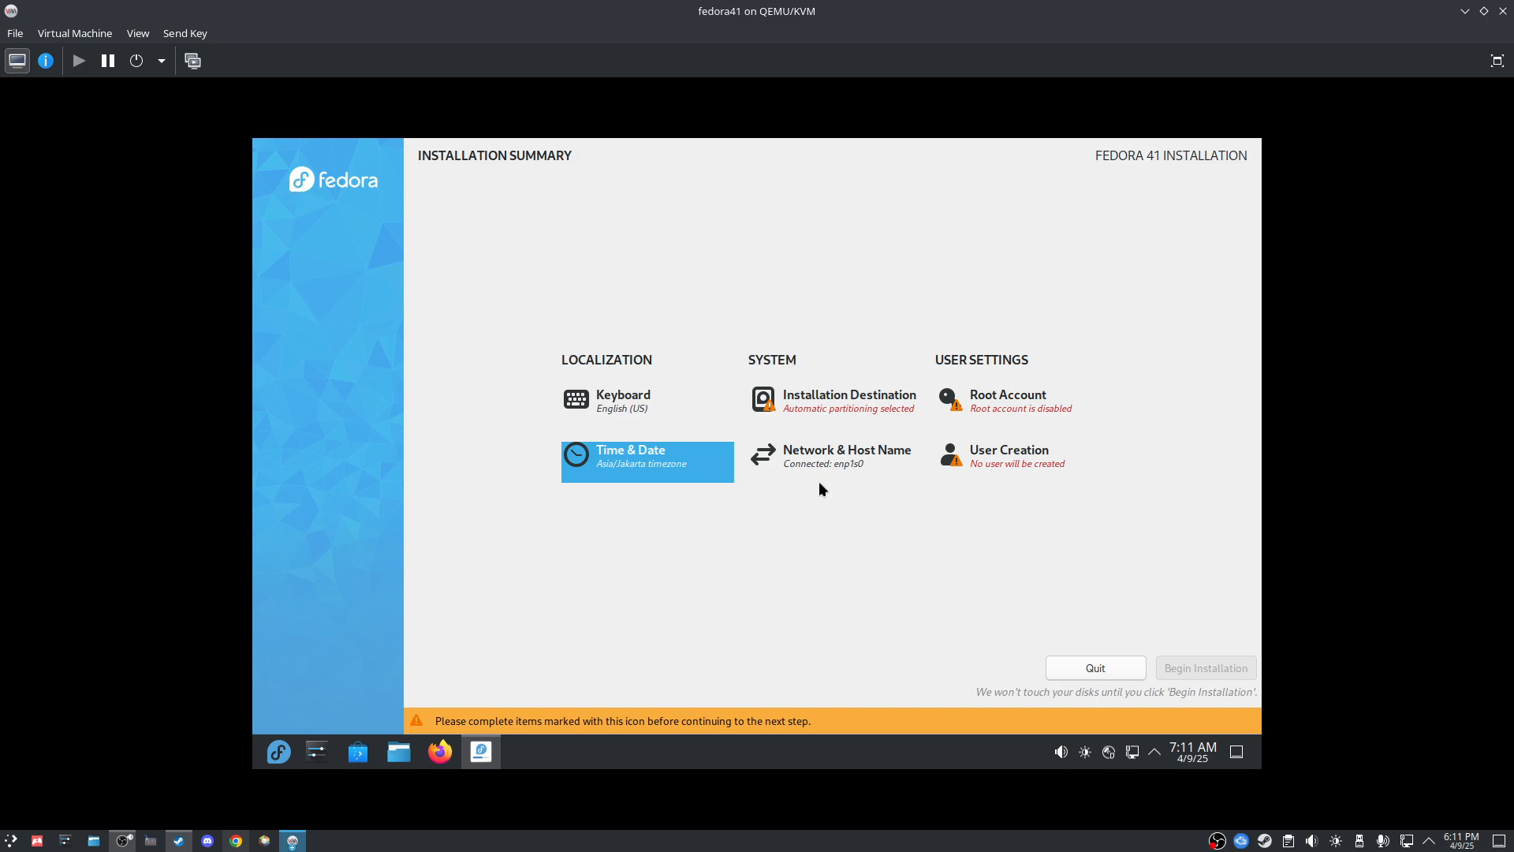
Step: Select the 40 GiB vda disk with Automatic storage and enable freeing existing partition space
click(816, 411)
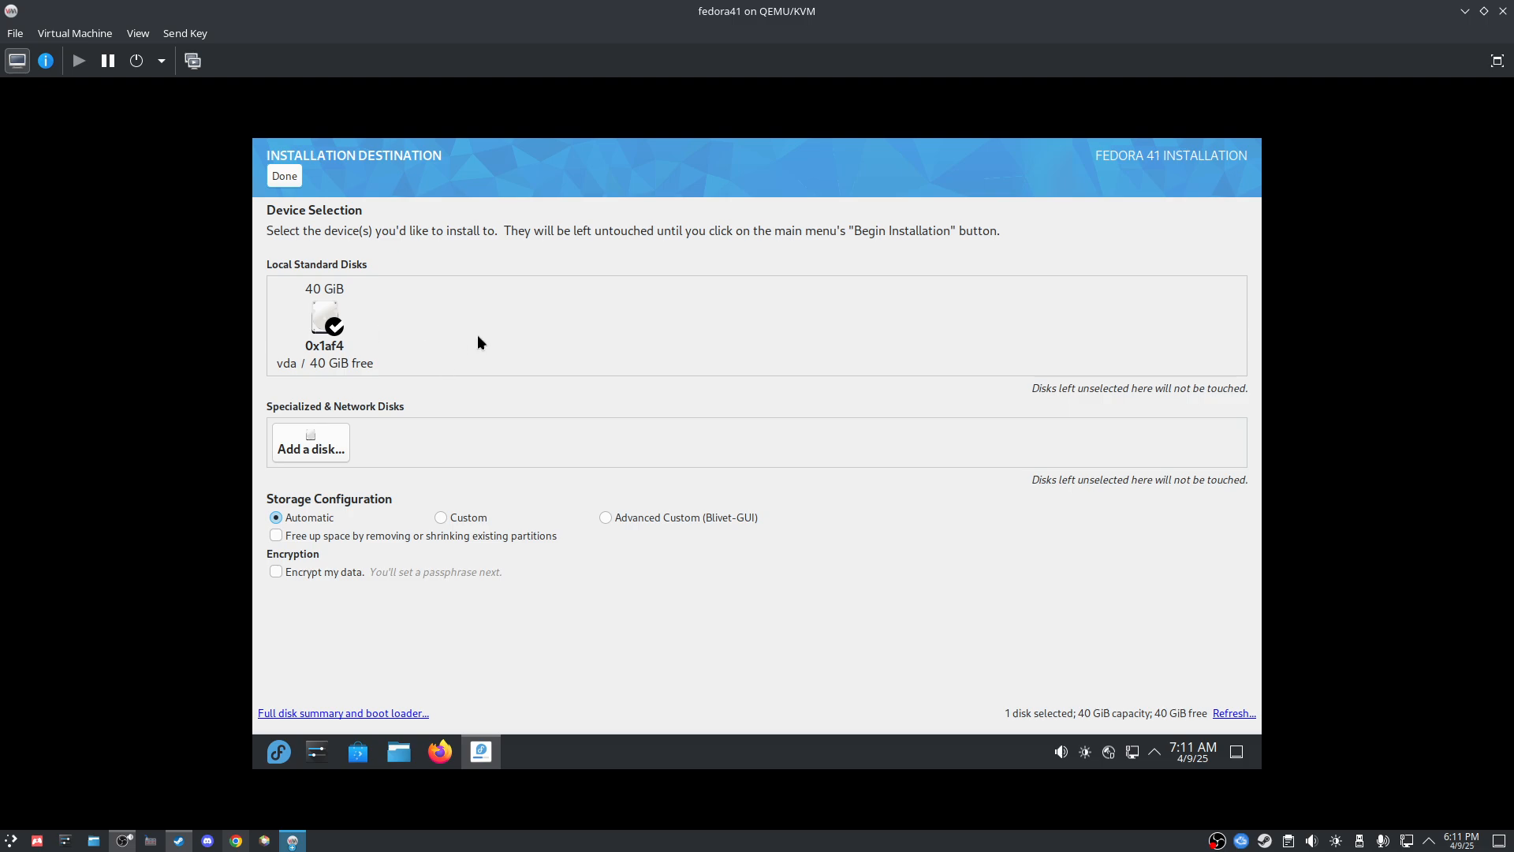
click(326, 311)
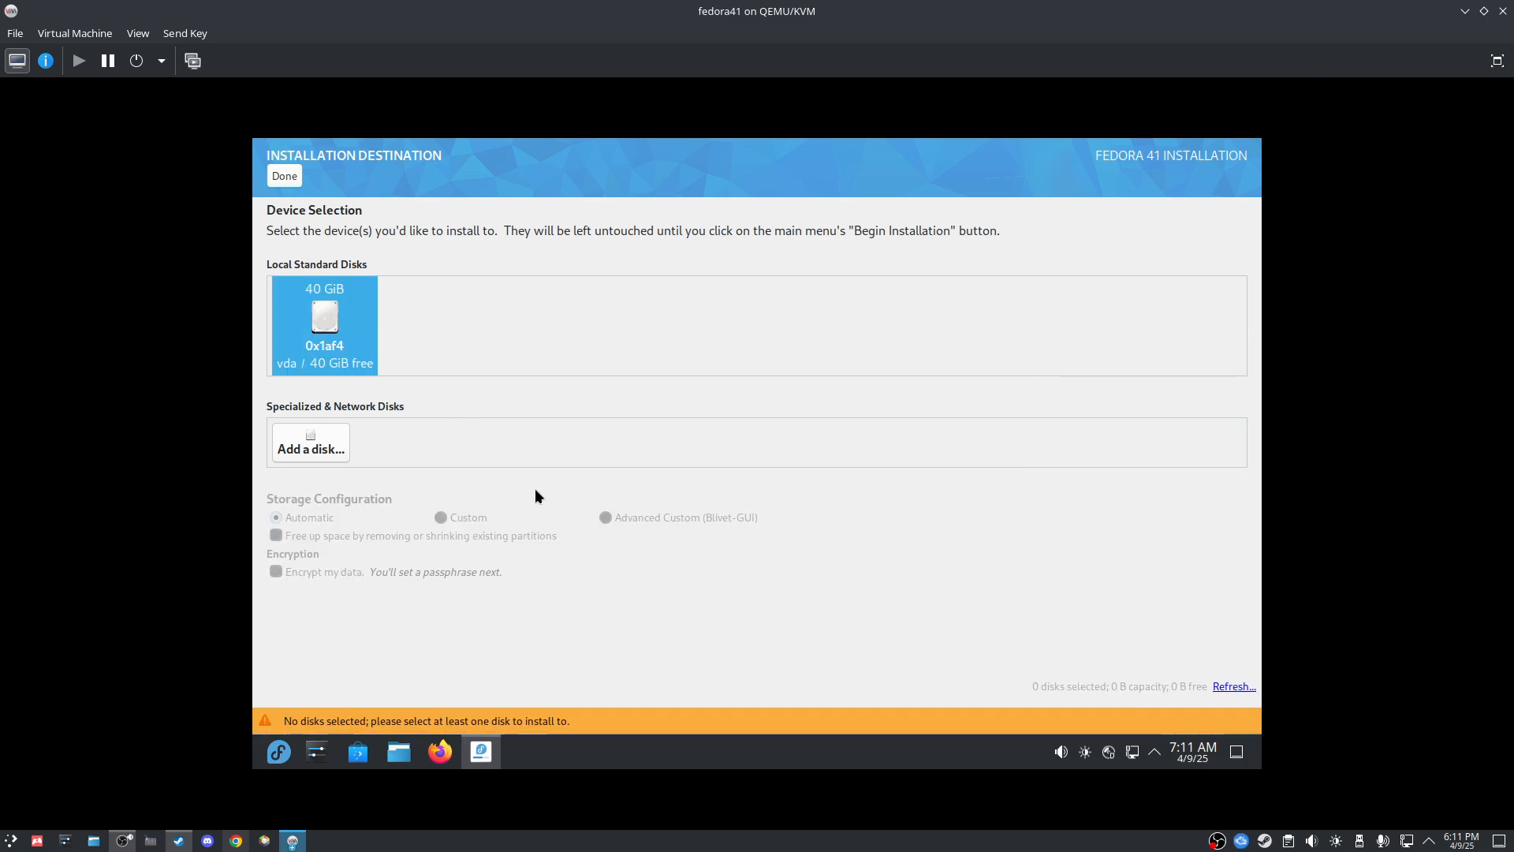
click(355, 337)
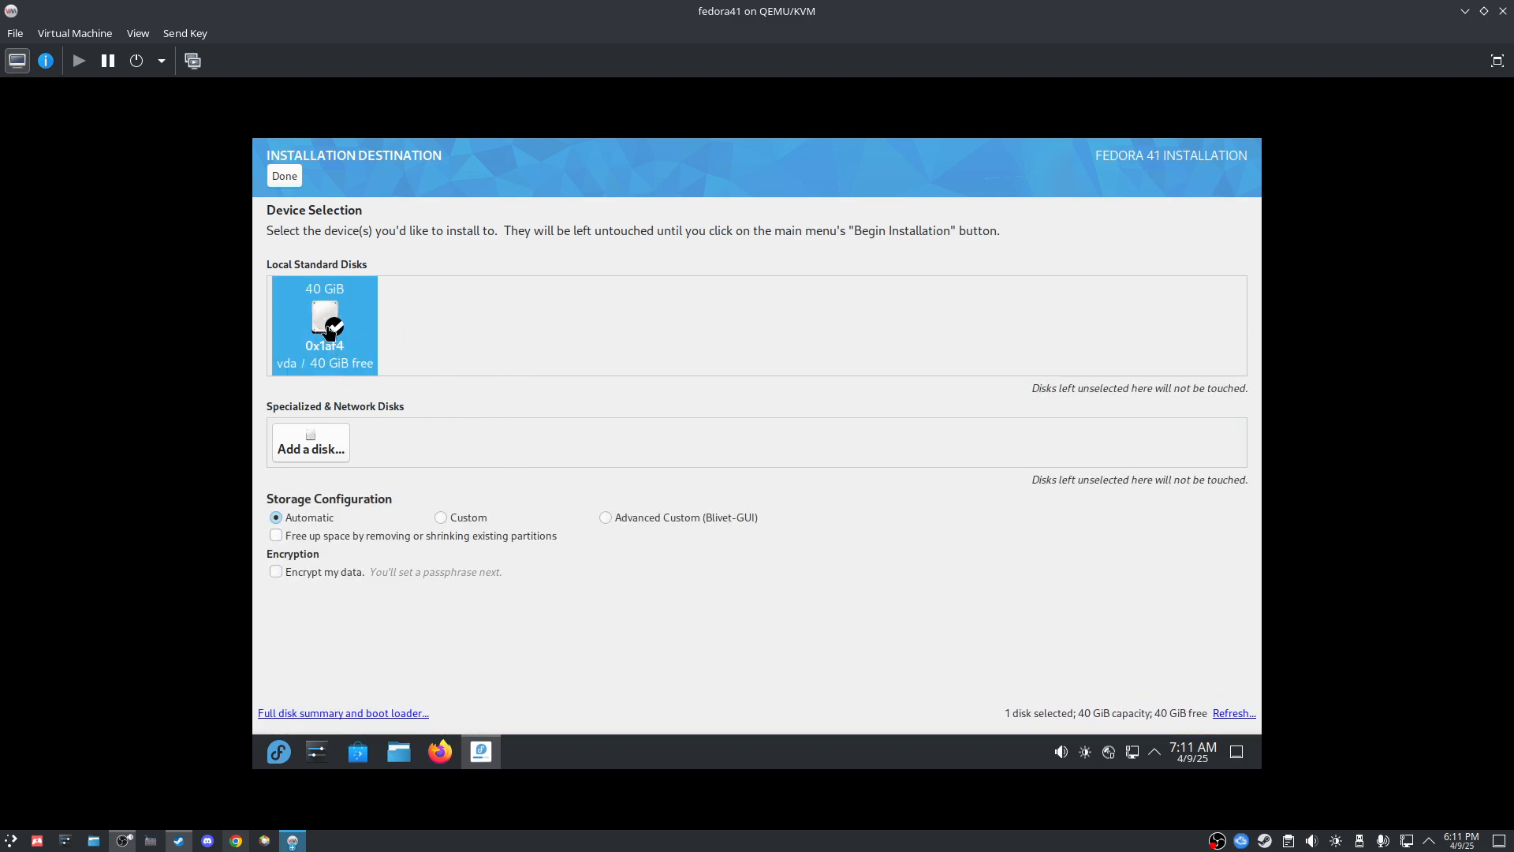
click(323, 334)
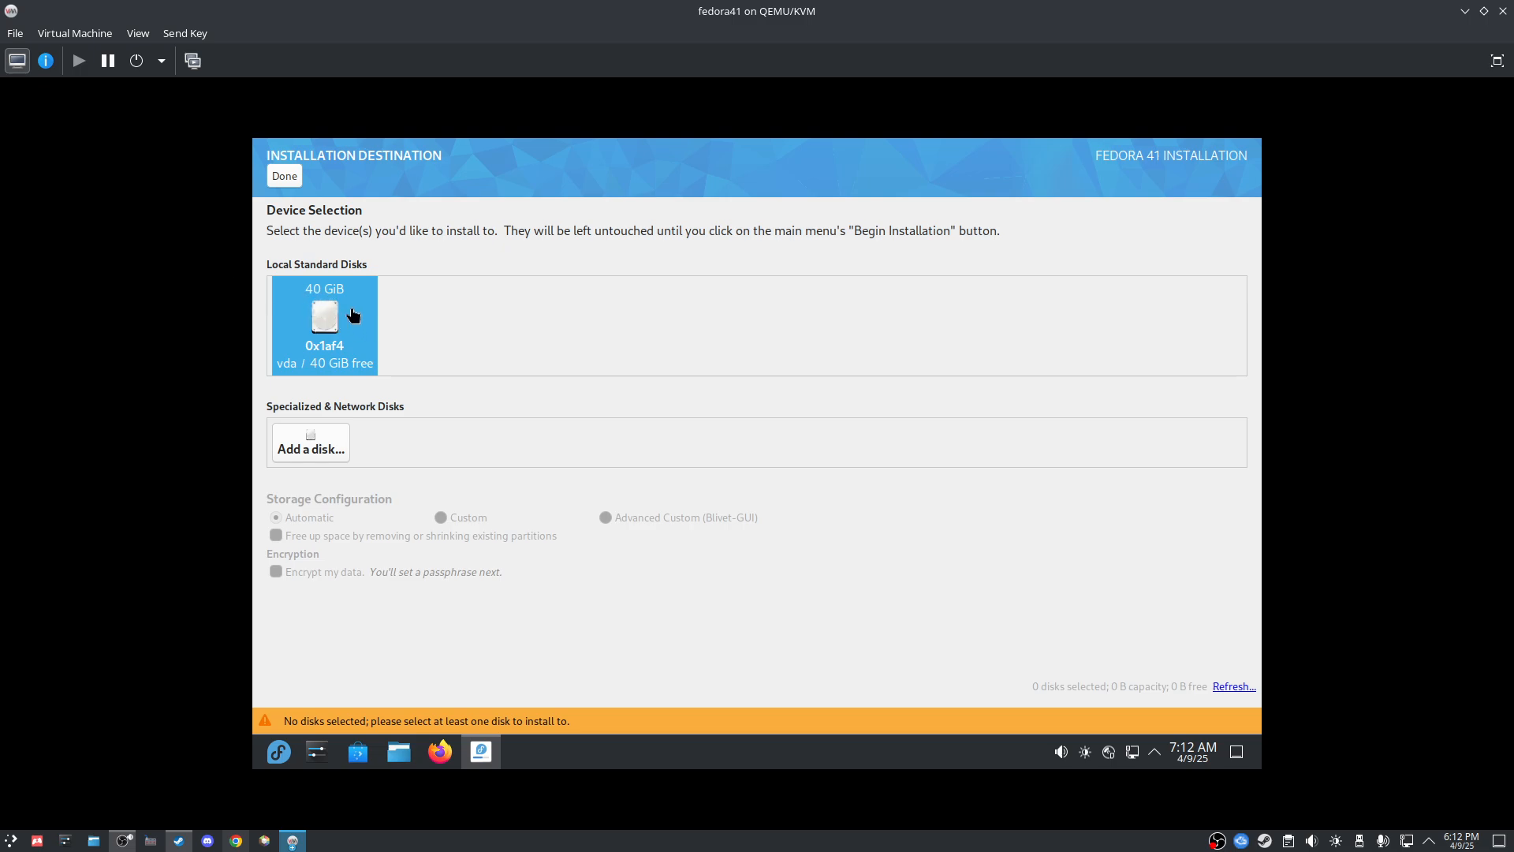
click(311, 320)
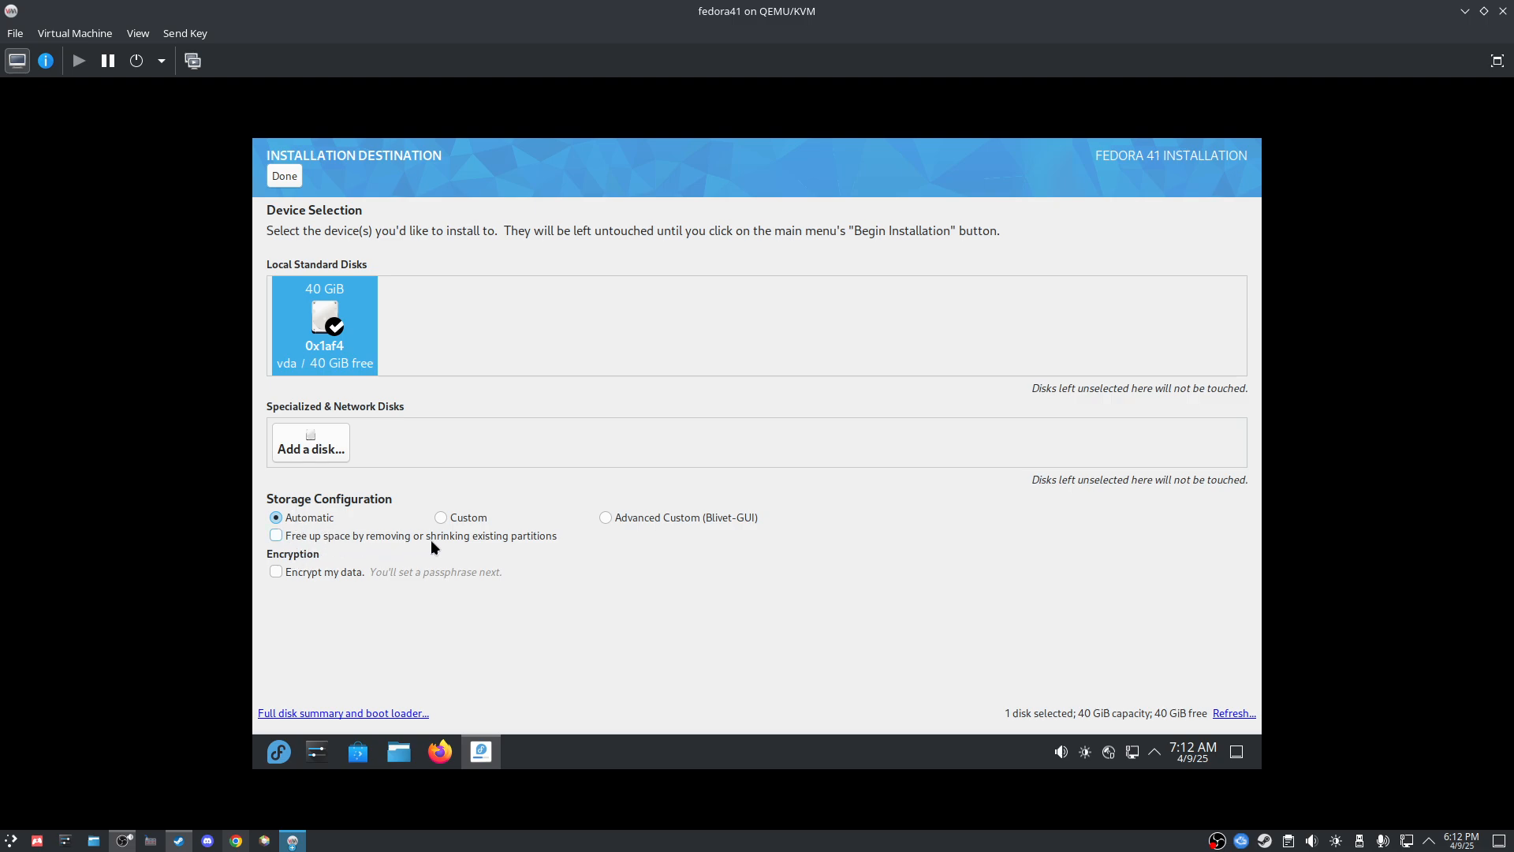
click(452, 538)
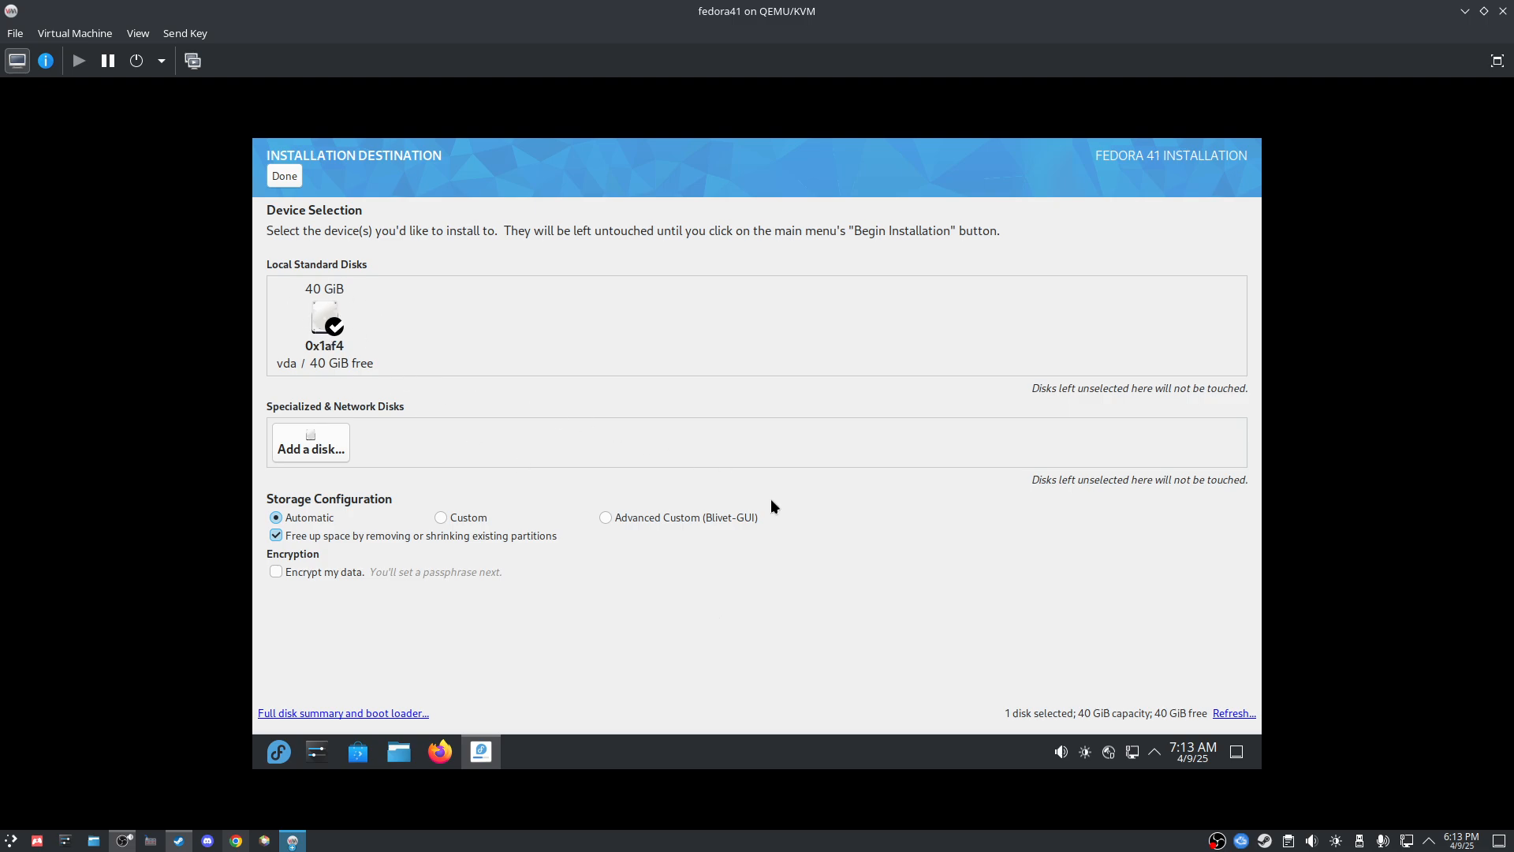
Step: Delete all existing file systems on the 40 GiB disk and reclaim the space
click(284, 176)
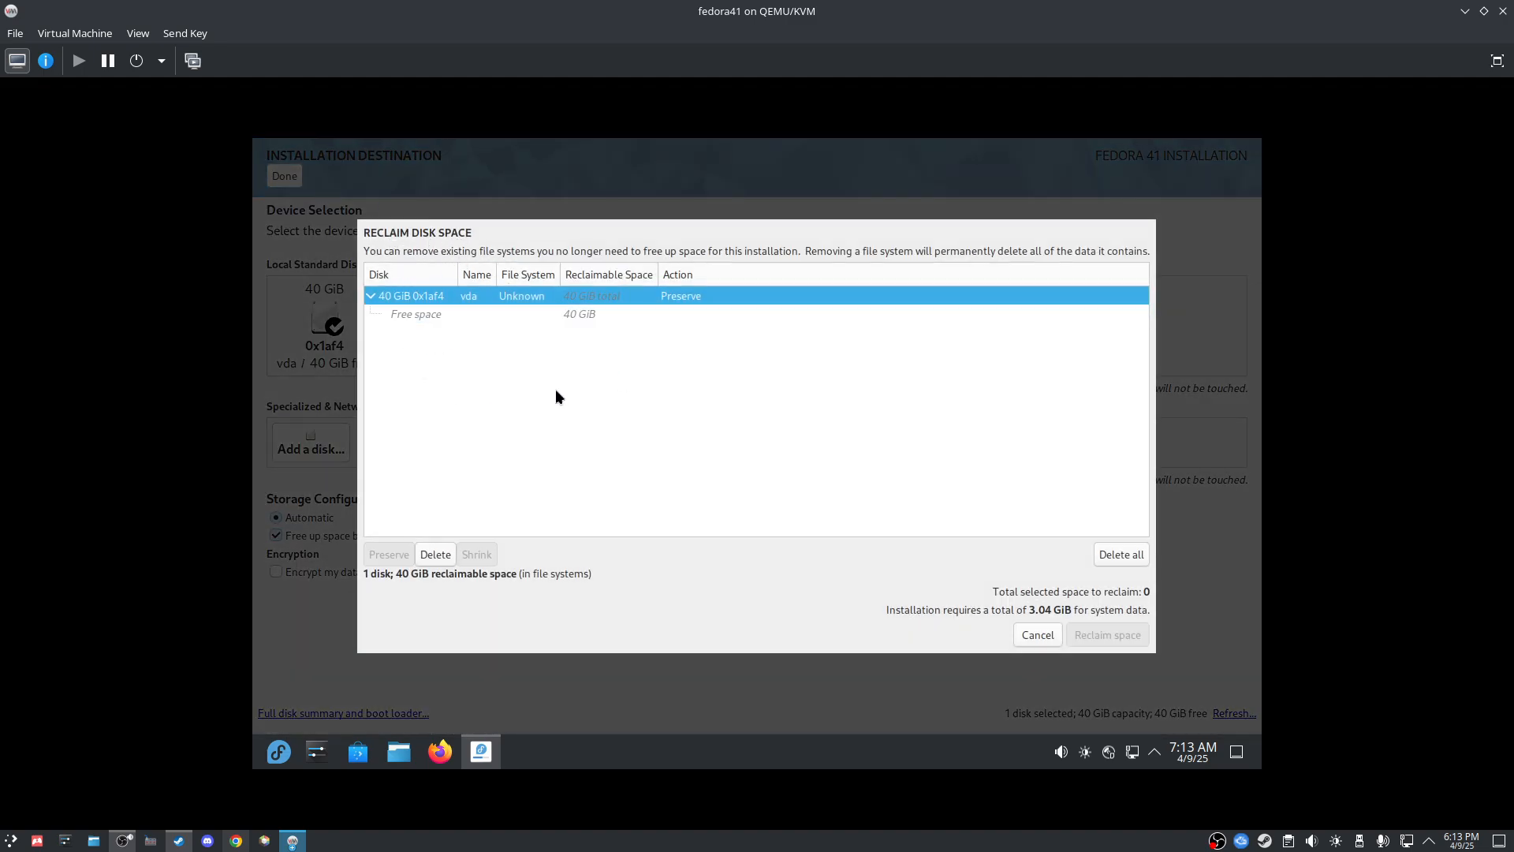
click(462, 316)
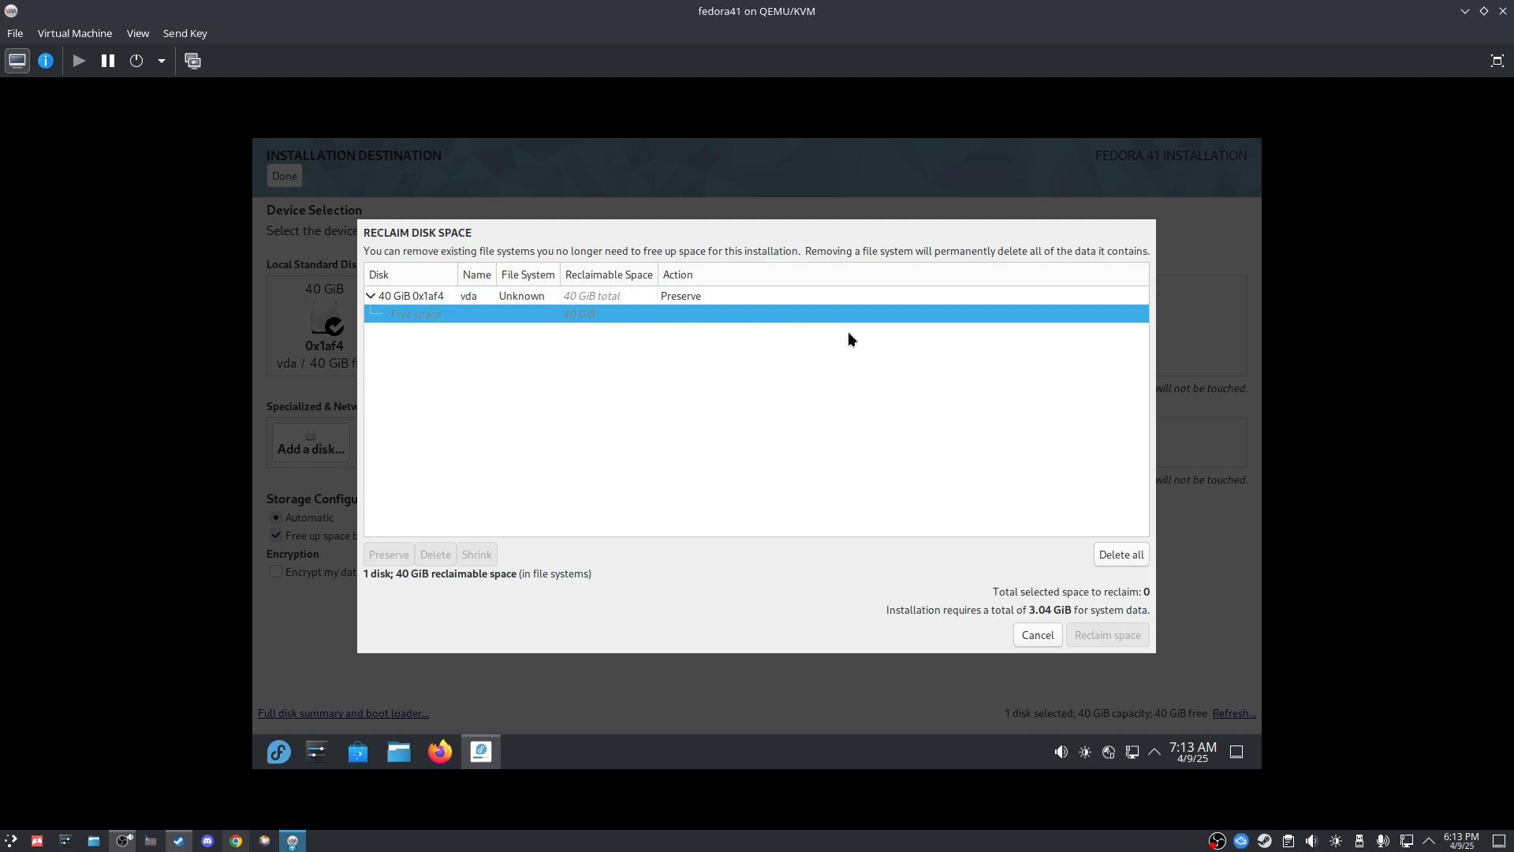
click(482, 298)
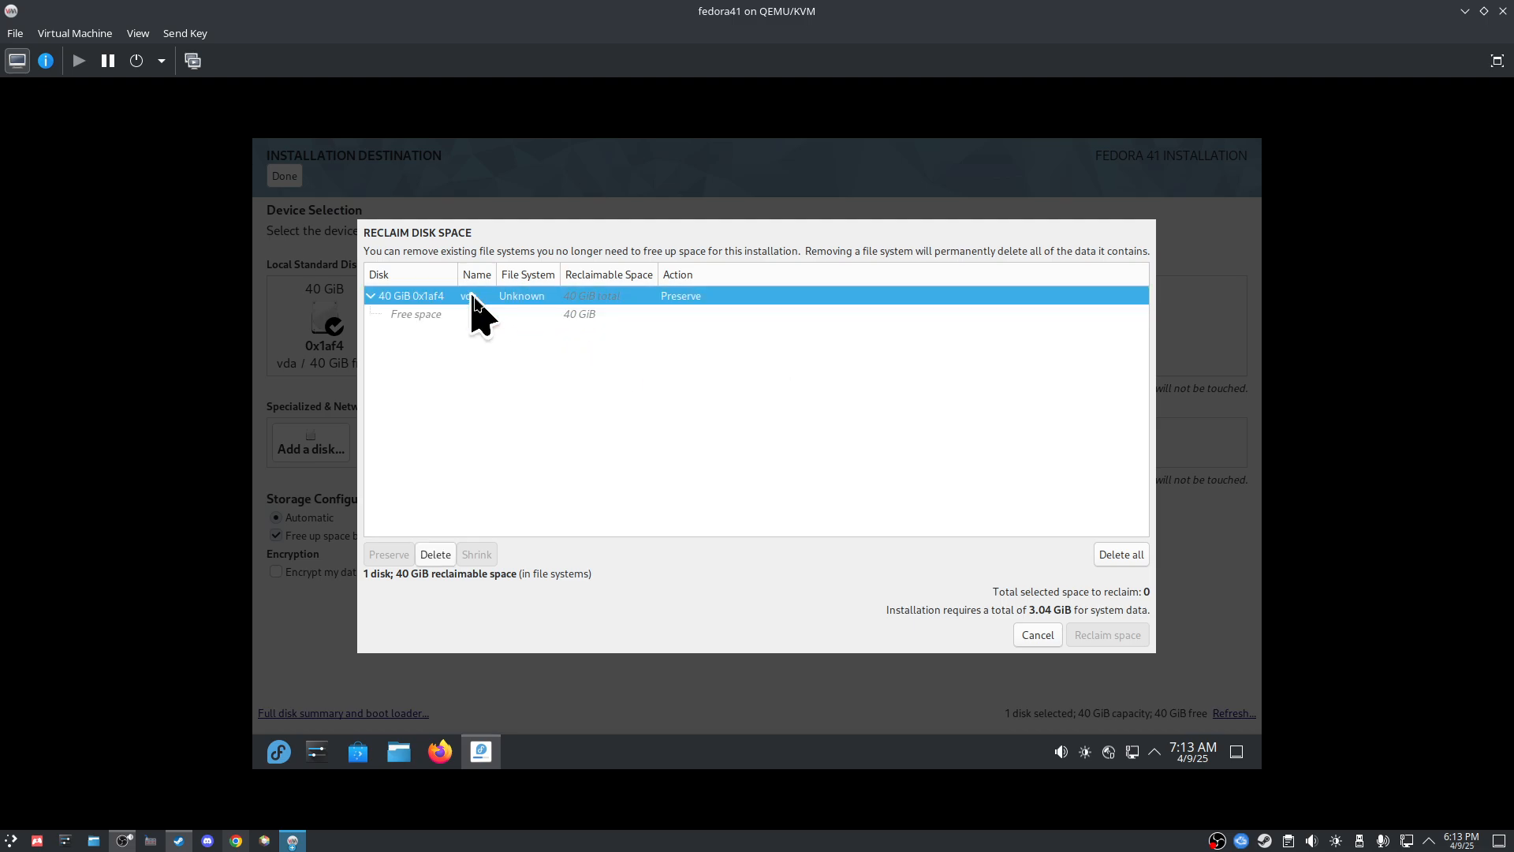
click(1111, 555)
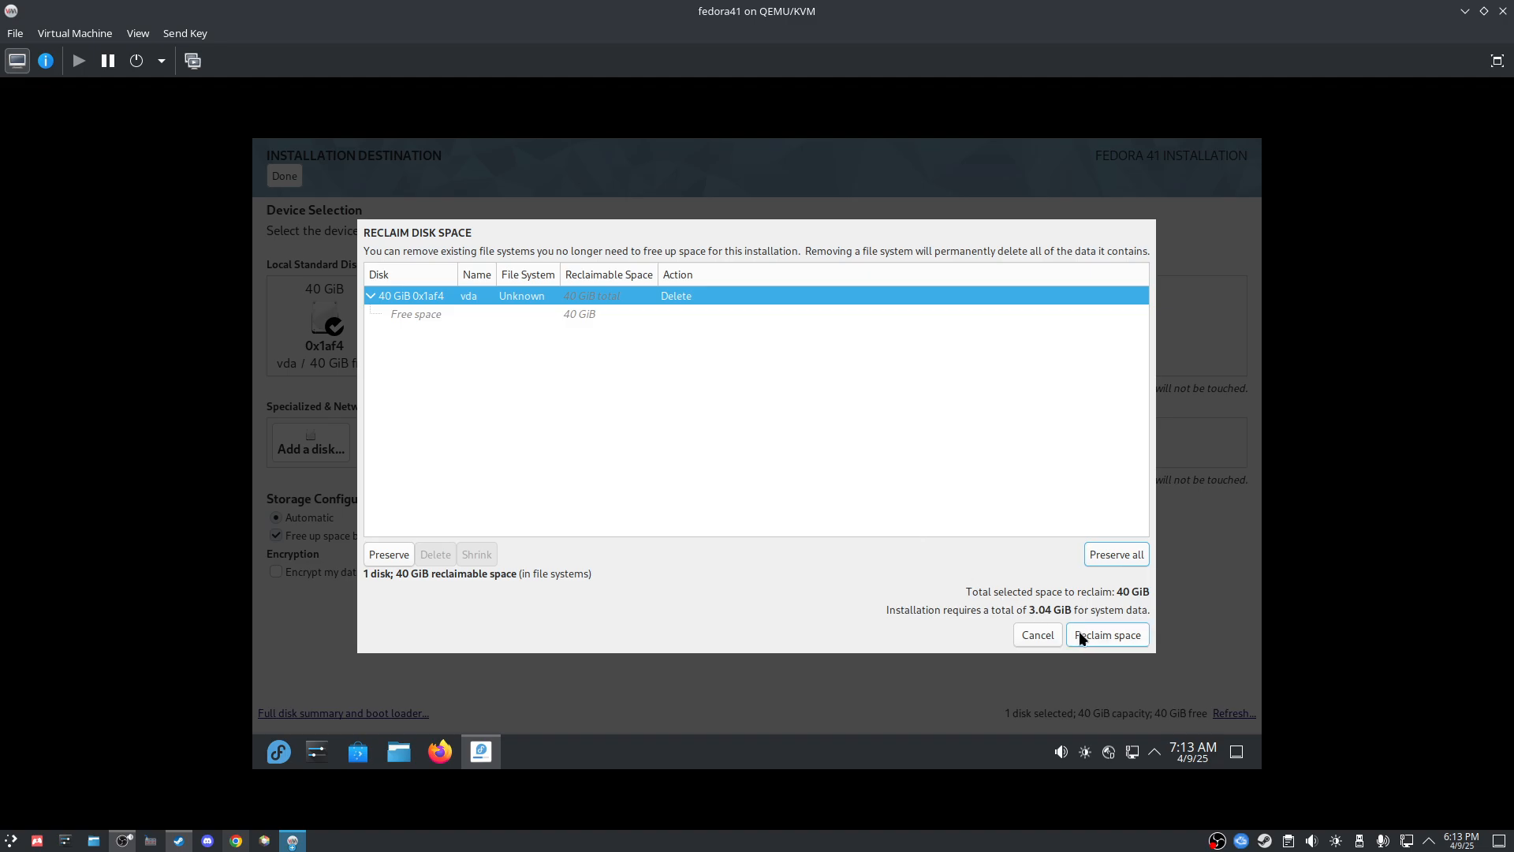
click(1119, 631)
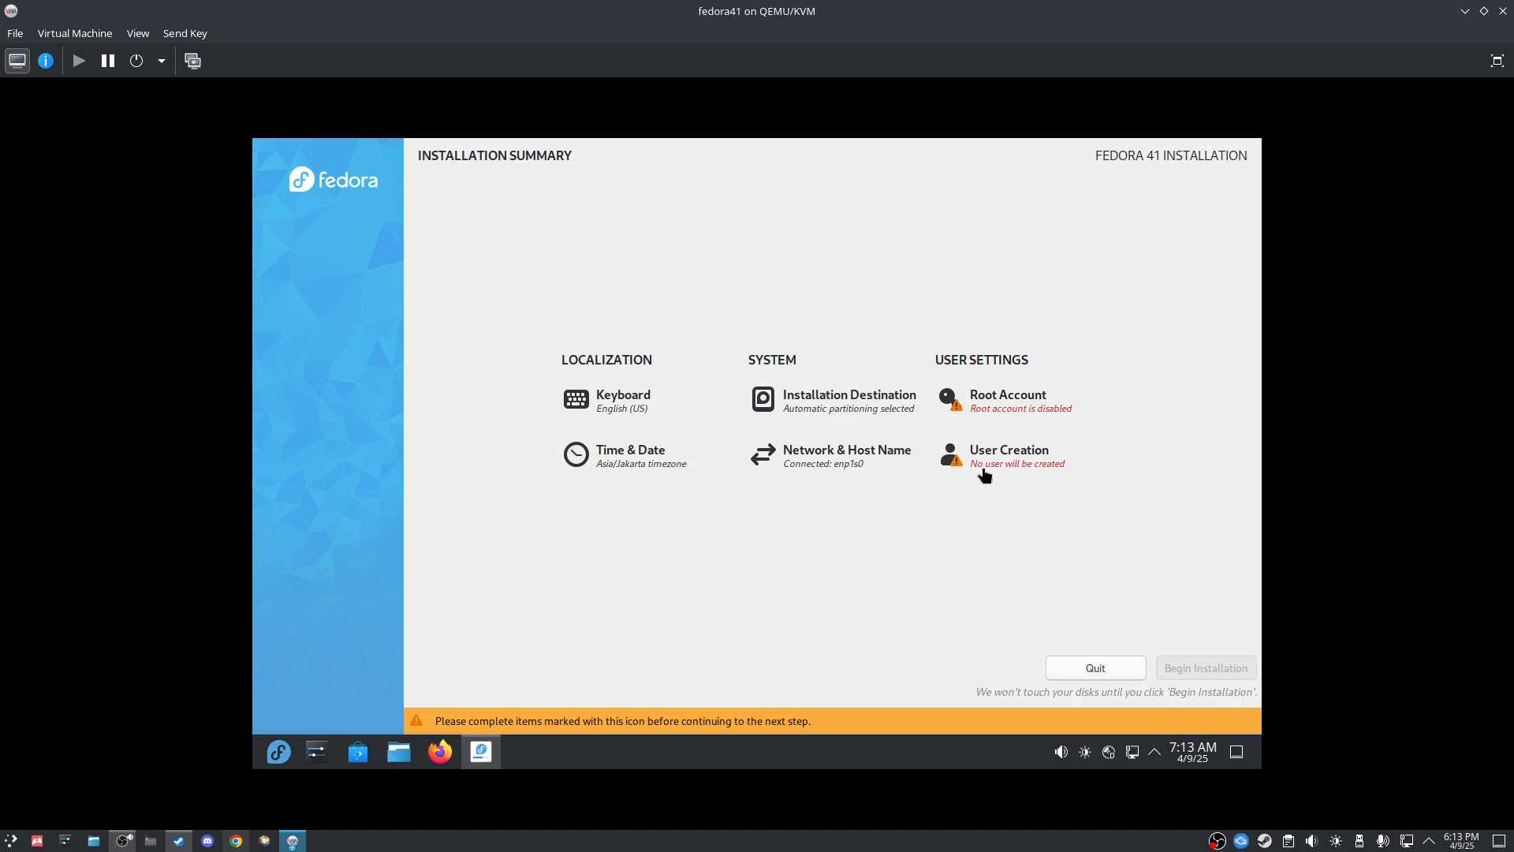
Step: Open the Root Account settings from the Installation Summary
click(998, 402)
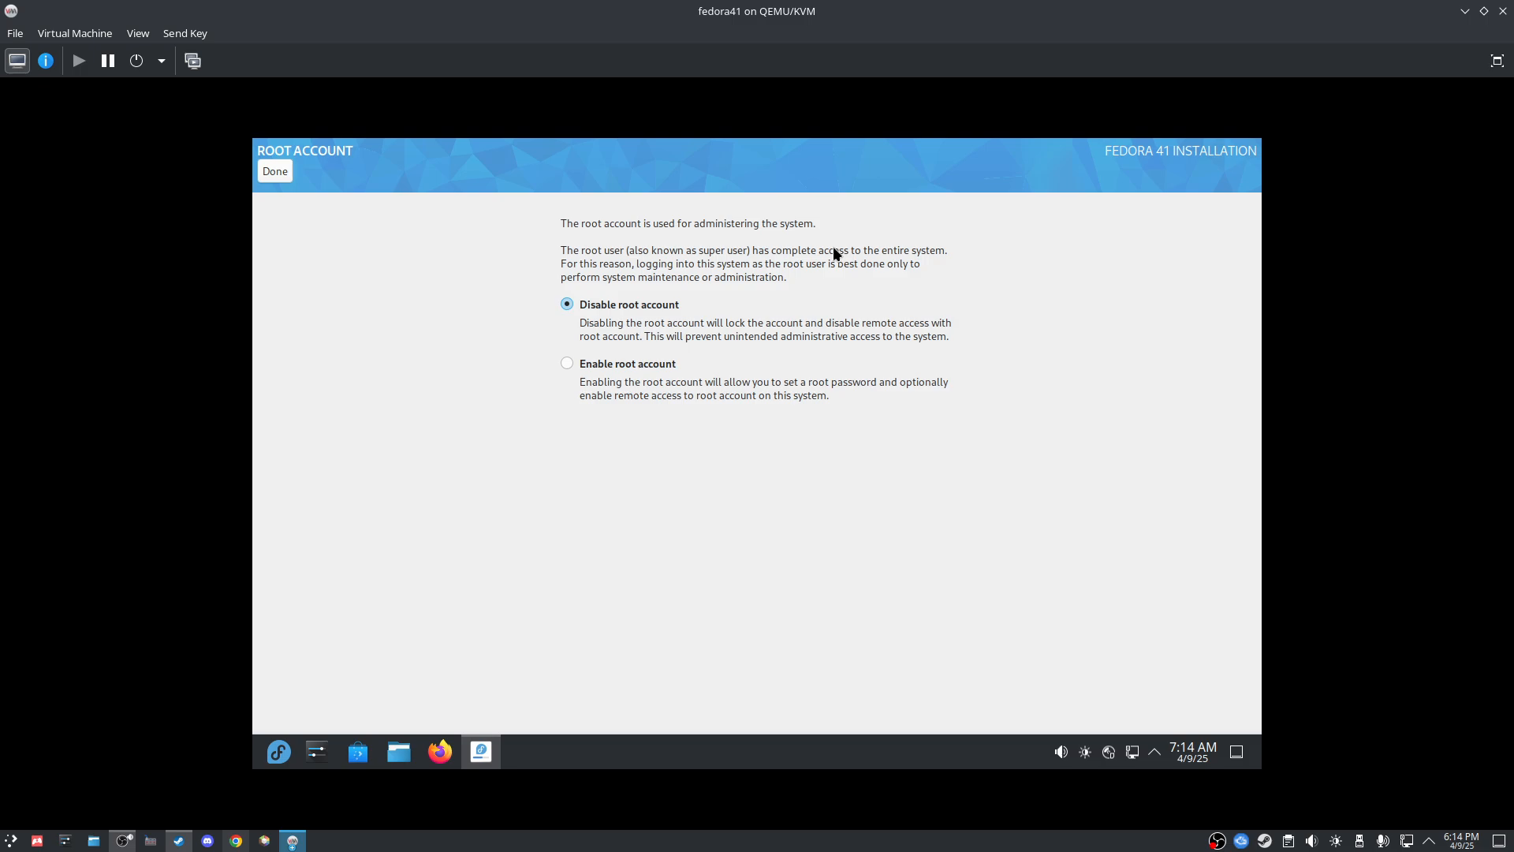
Step: Enable the root account with a confirmed password, root SSH password login off, accepting the weak-password warning
click(585, 364)
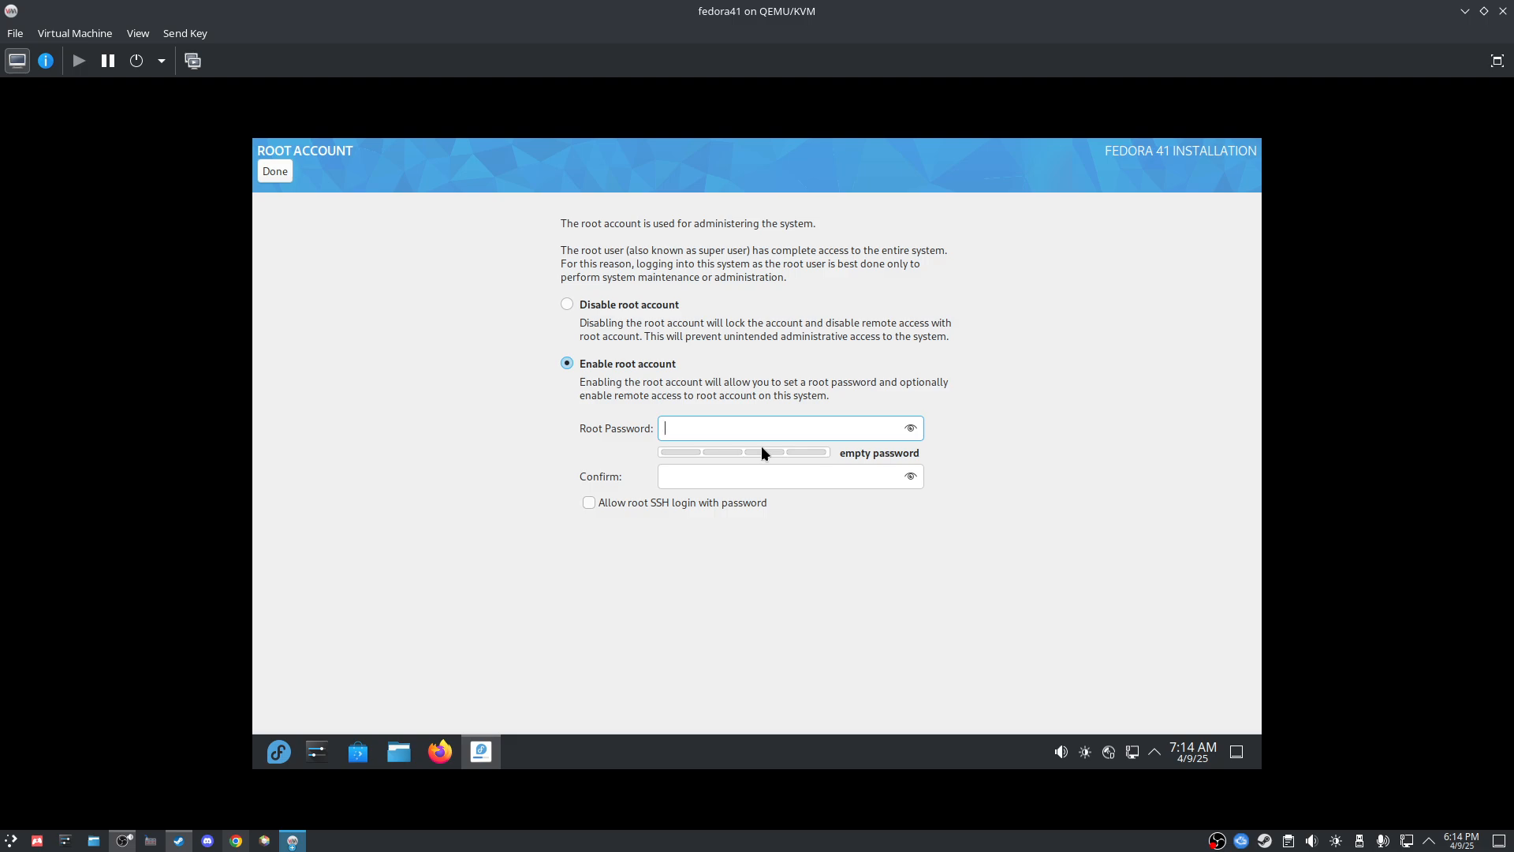
text(••••••)
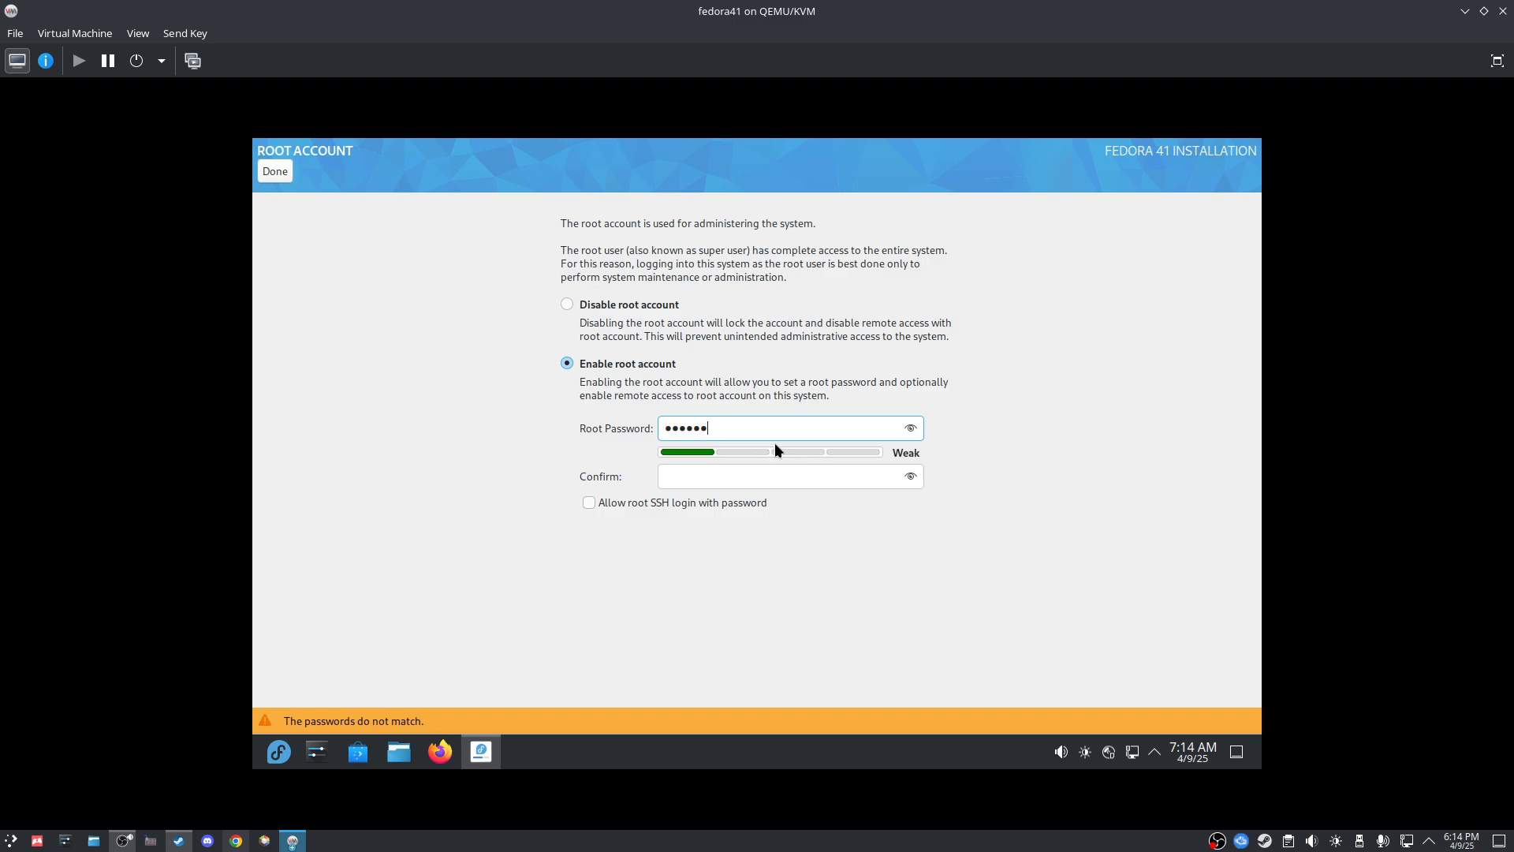
click(911, 430)
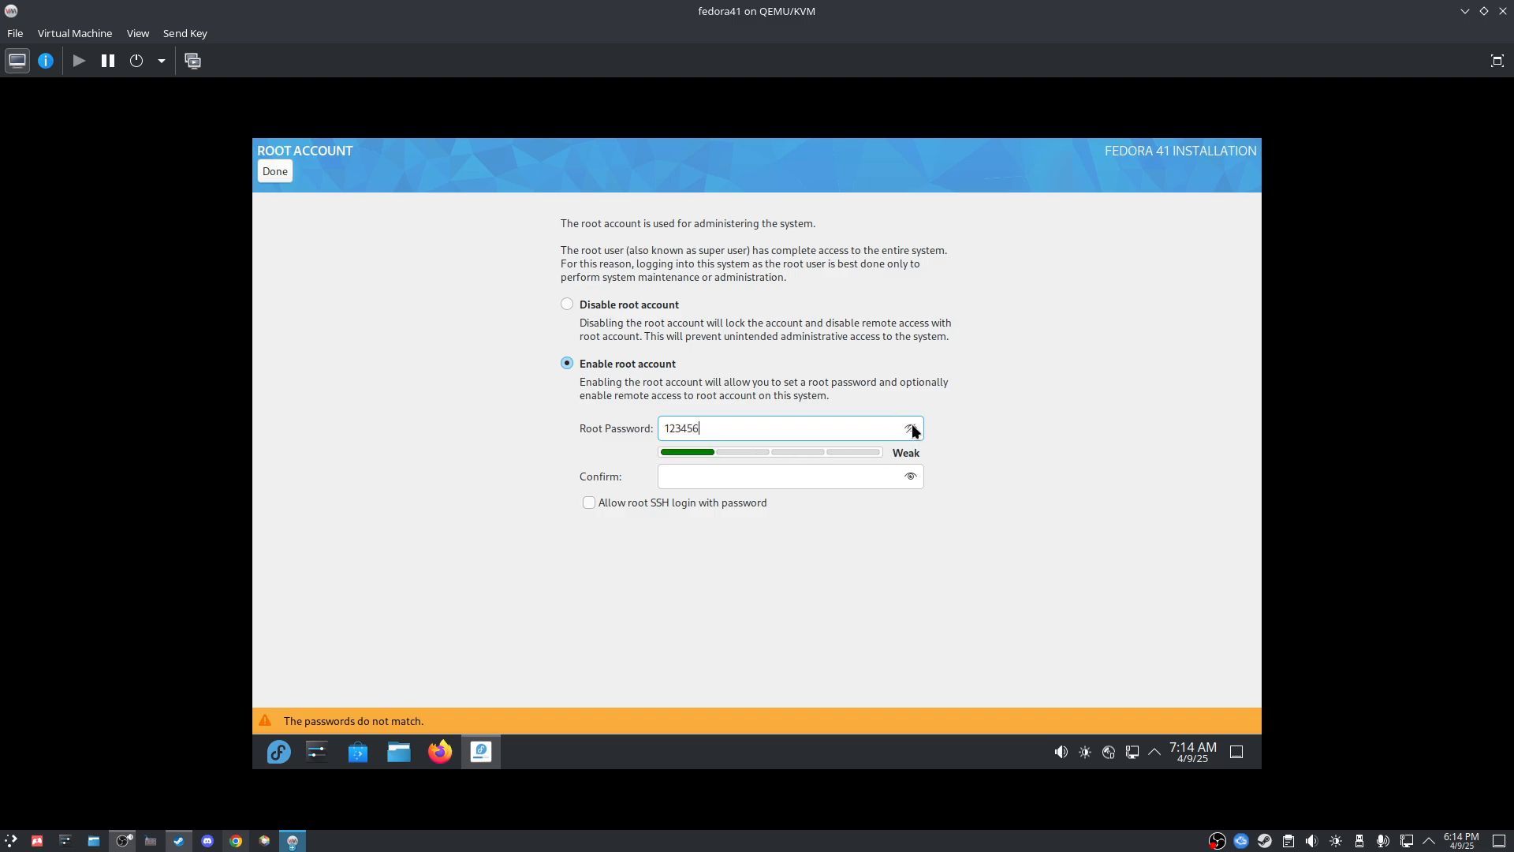
click(714, 475)
text(12345)
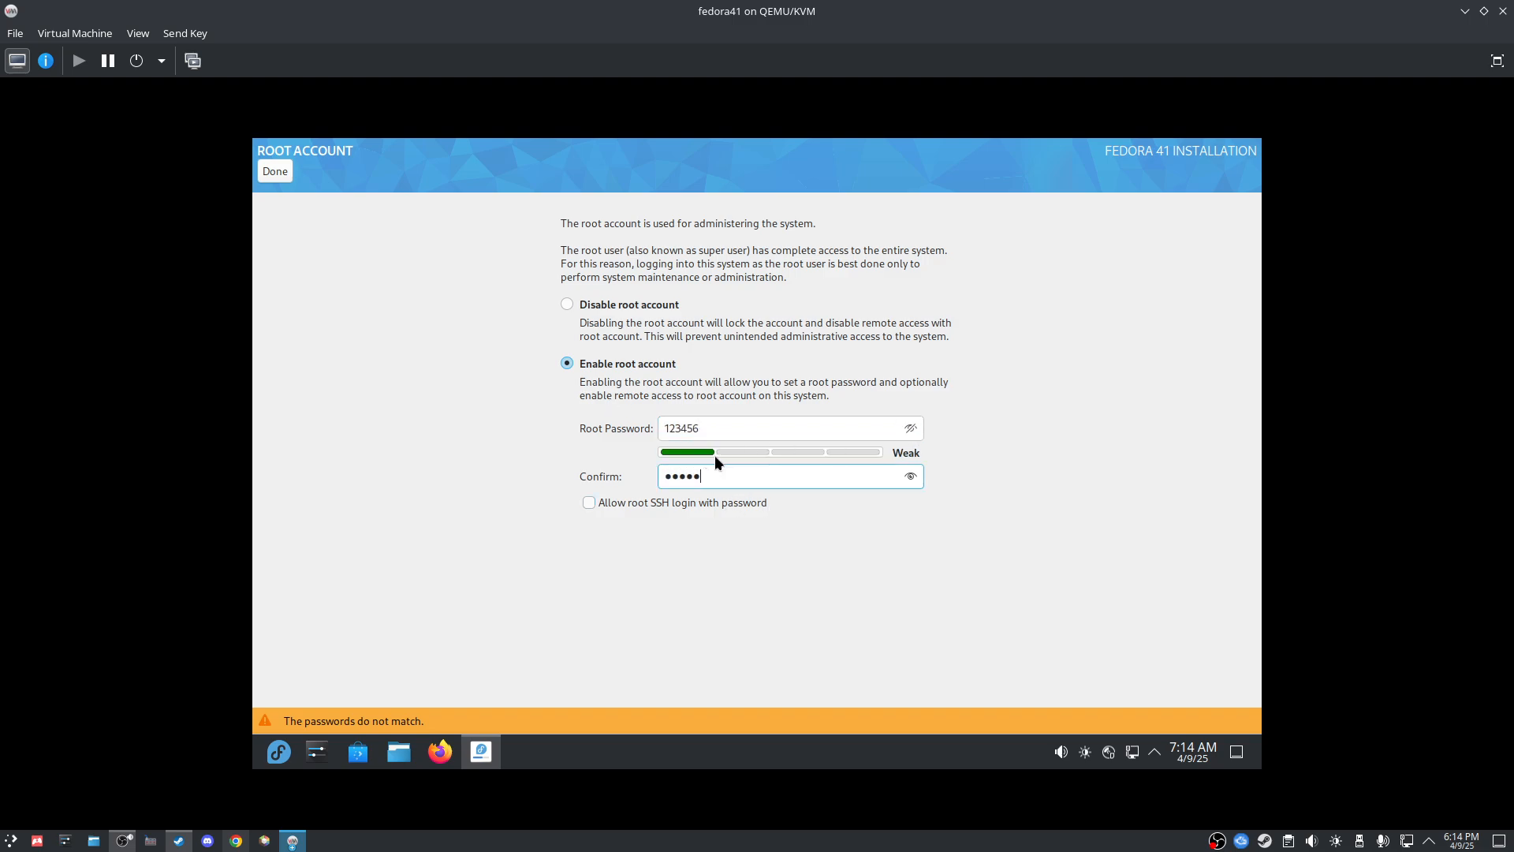
text(6)
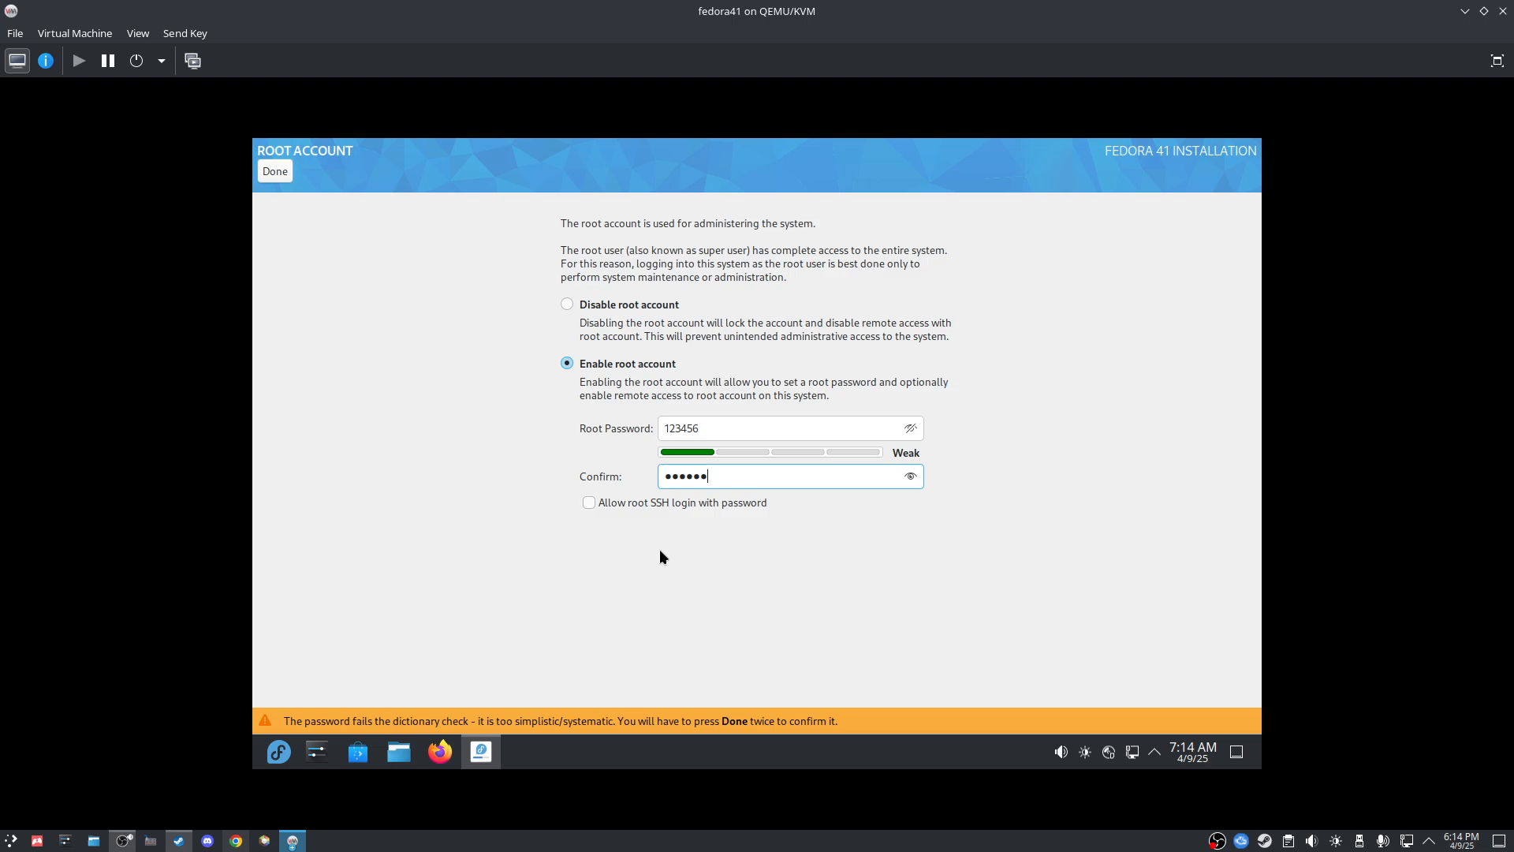
click(589, 502)
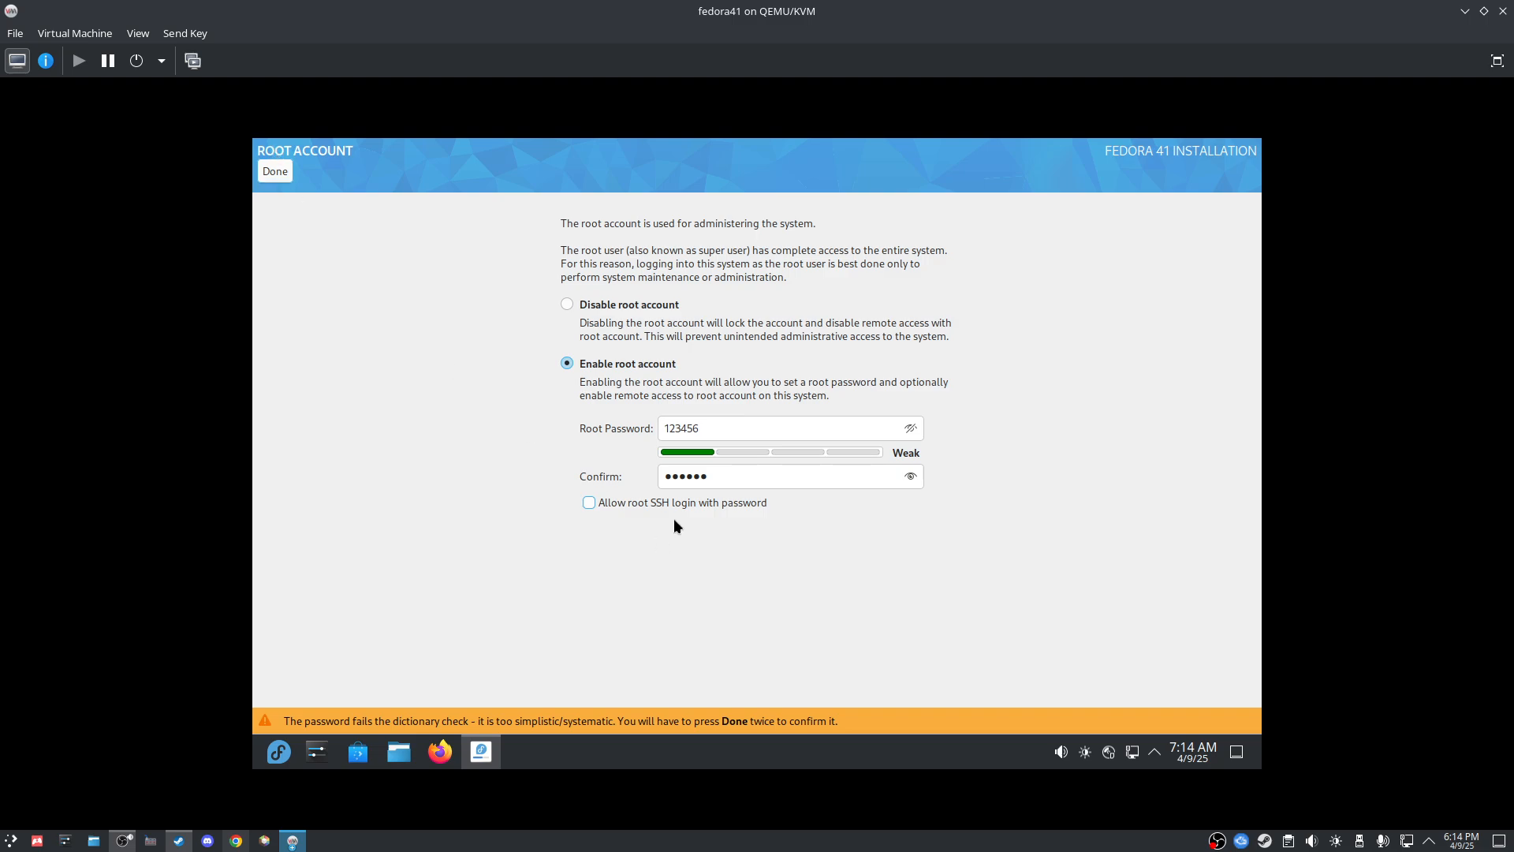
click(647, 500)
click(264, 172)
click(265, 172)
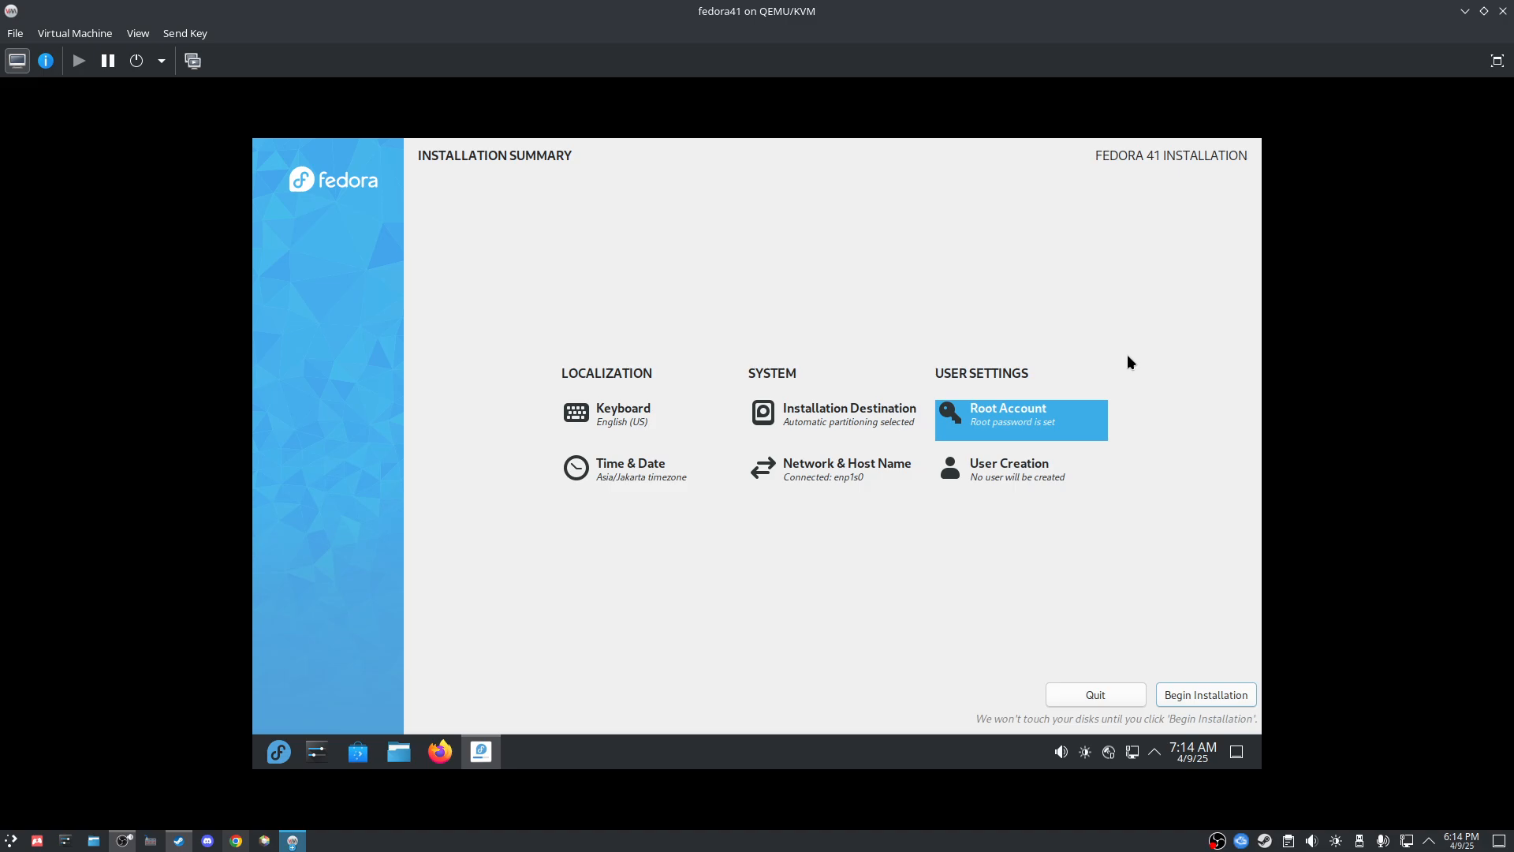
Step: Open User Creation and enter the new account's full name and user name
click(1015, 486)
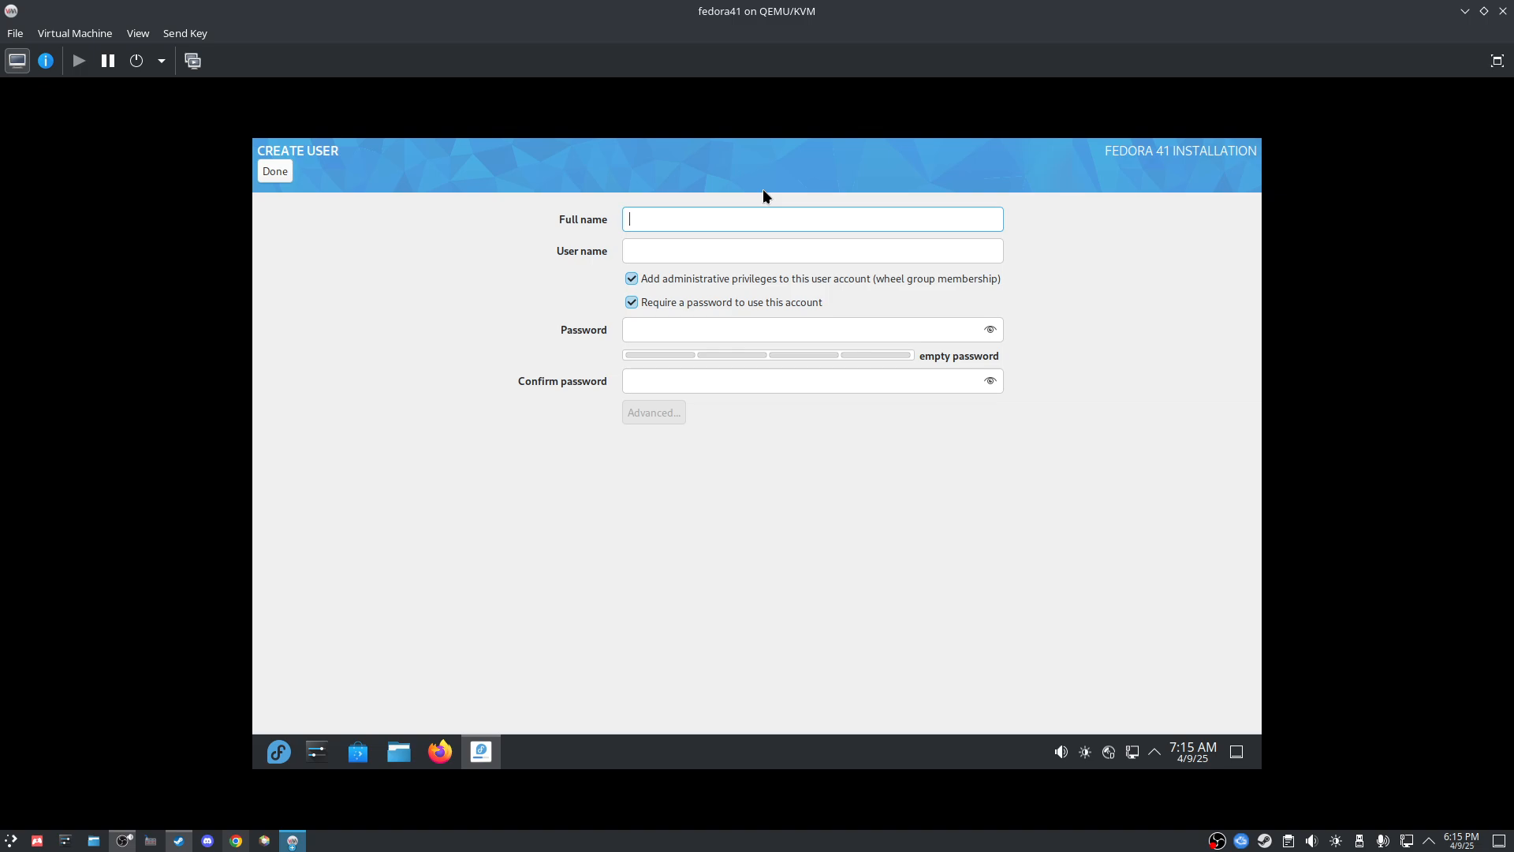
text(dou)
click(676, 251)
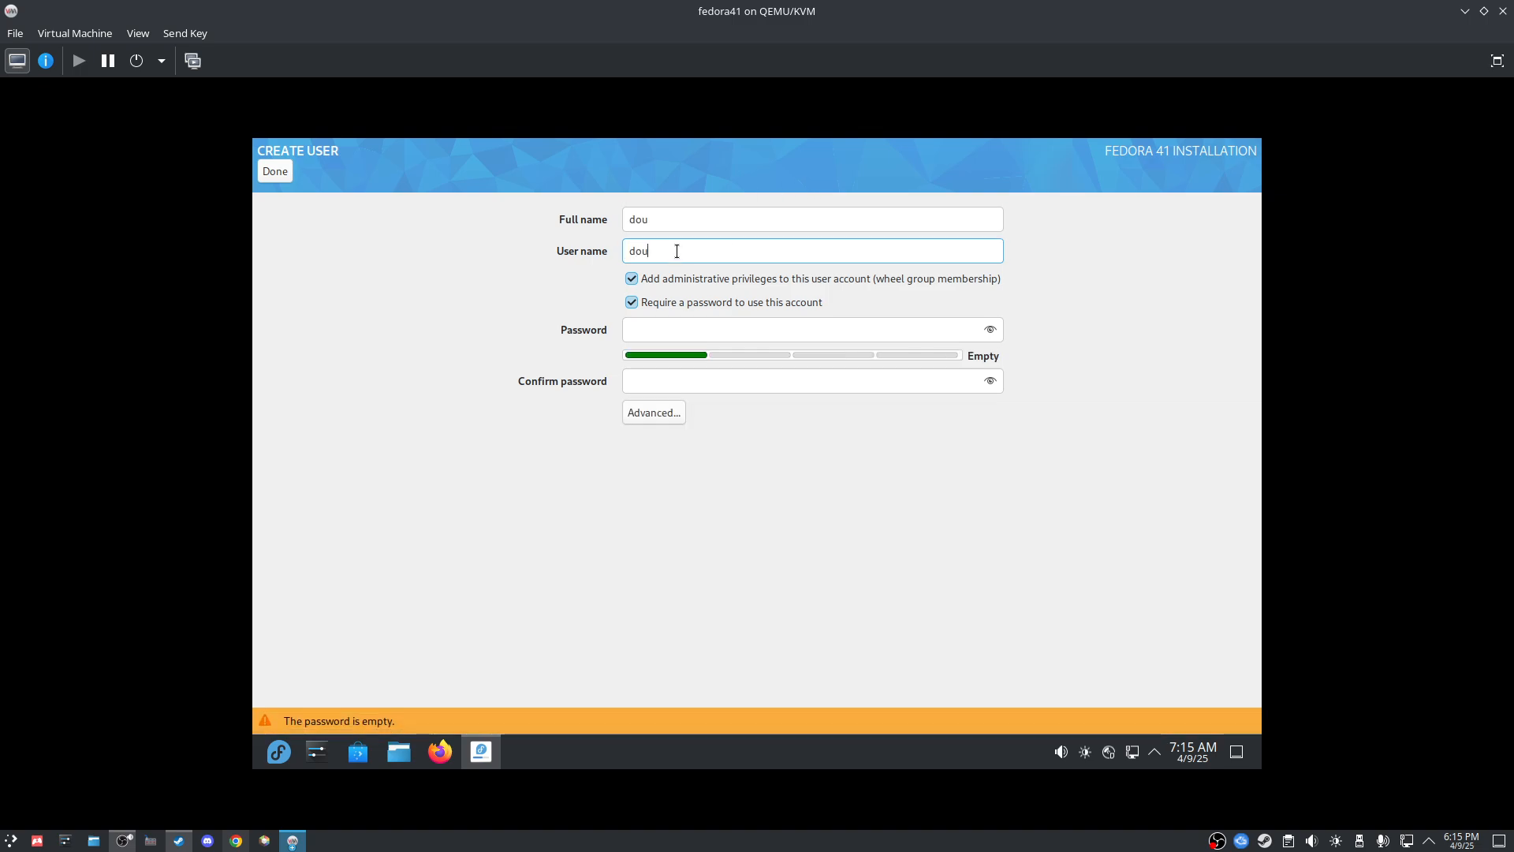
text(-linux)
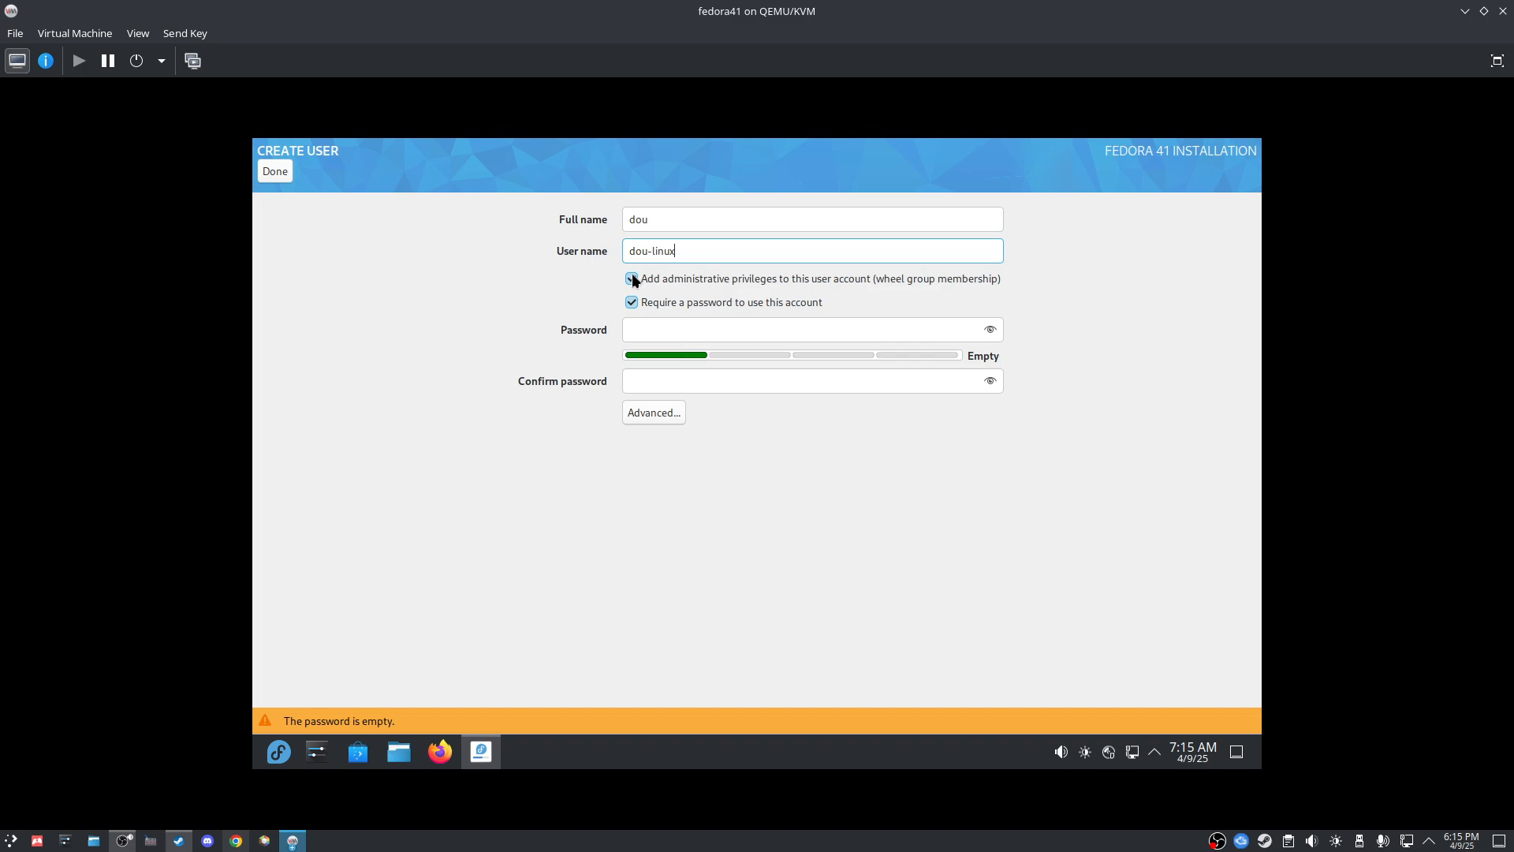
double_click(649, 222)
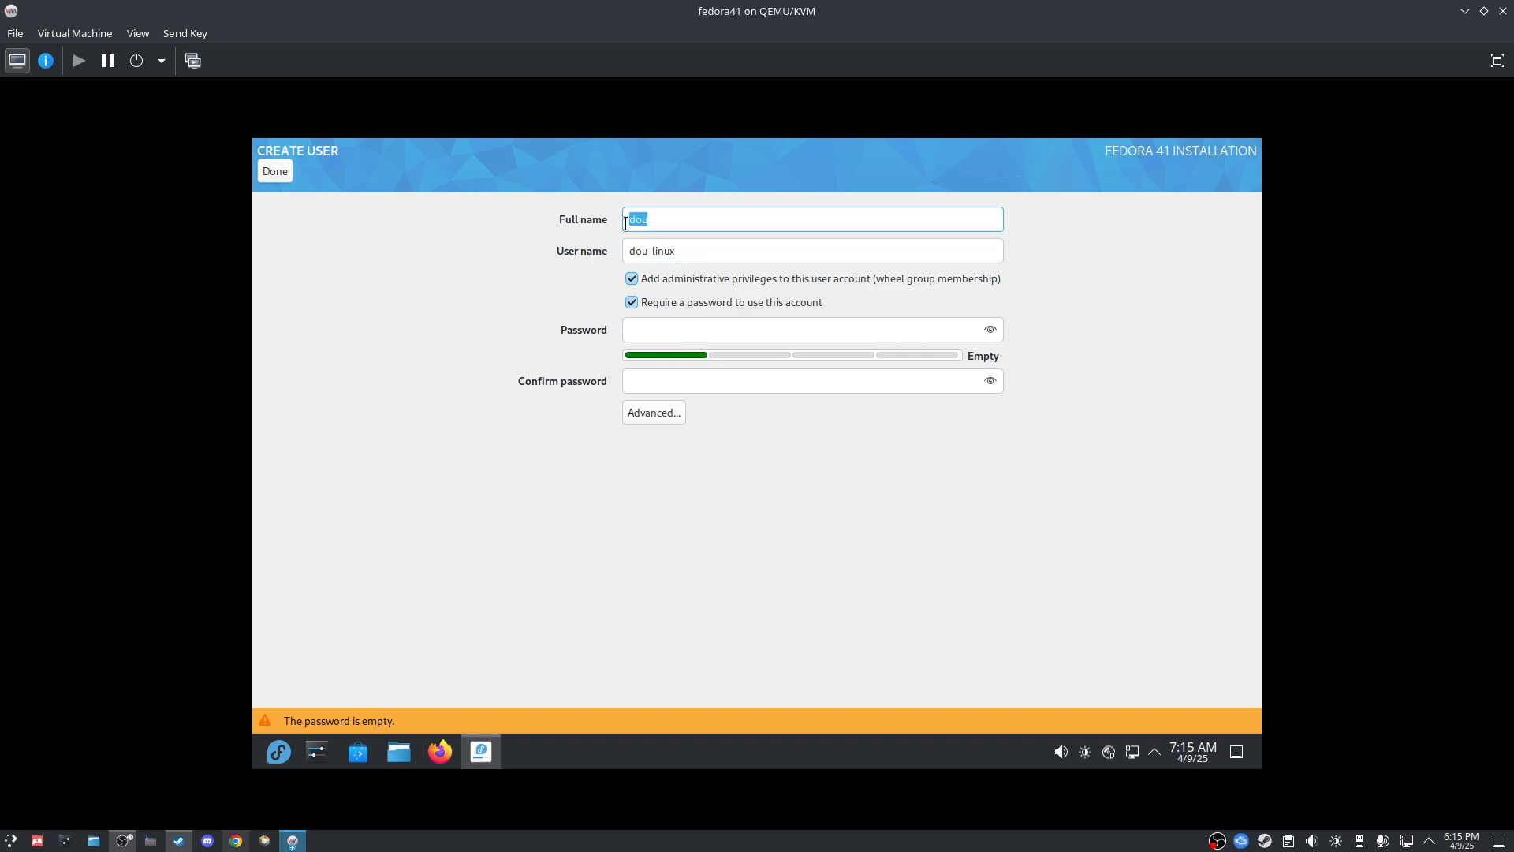
drag(635, 249, 767, 278)
click(715, 257)
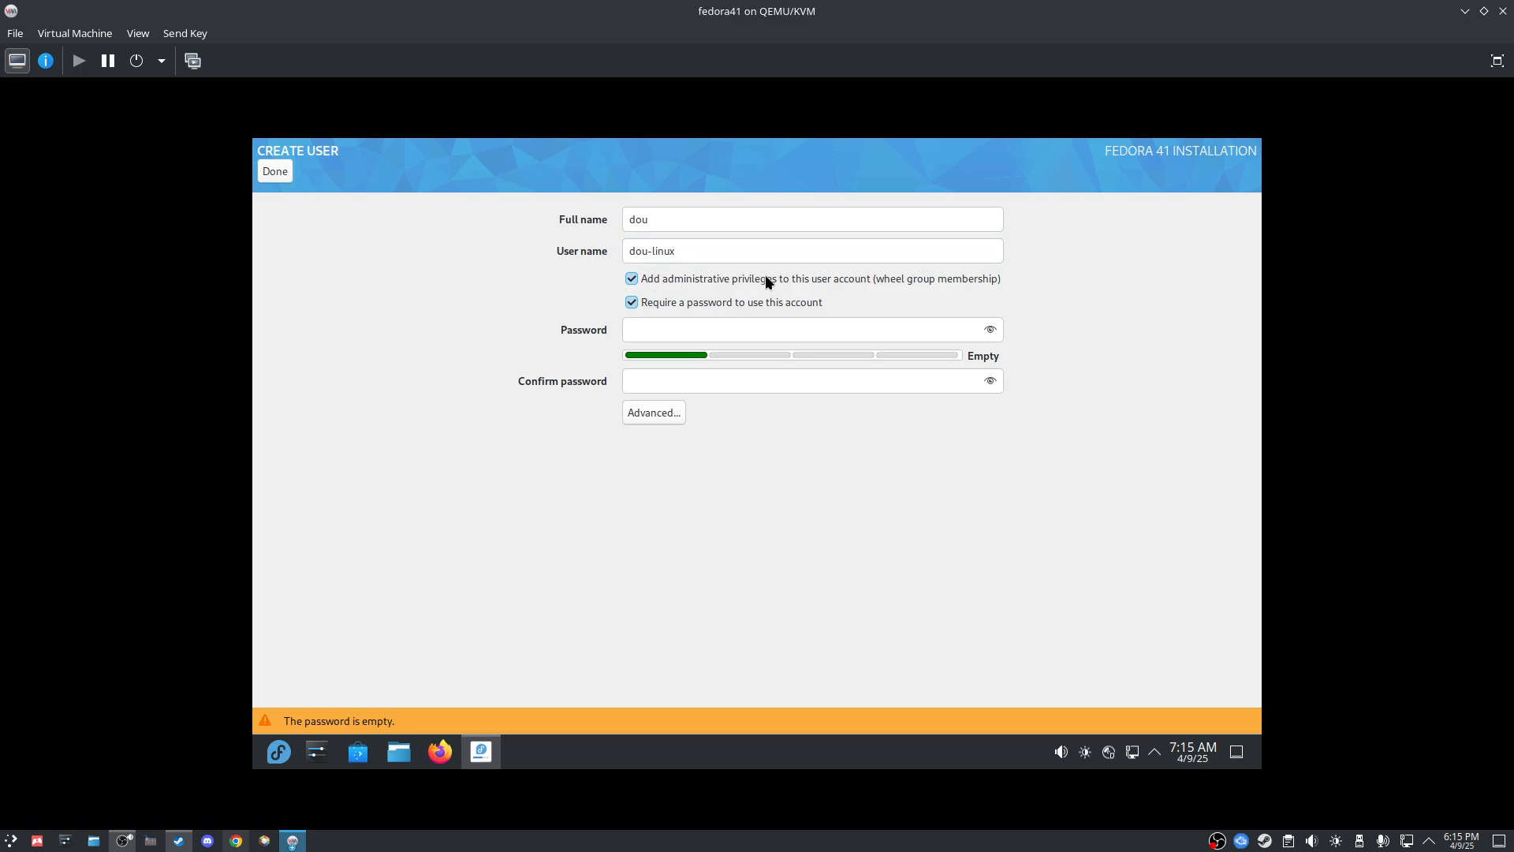
Step: Keep administrator privileges for the account, then enter and confirm its password
click(633, 279)
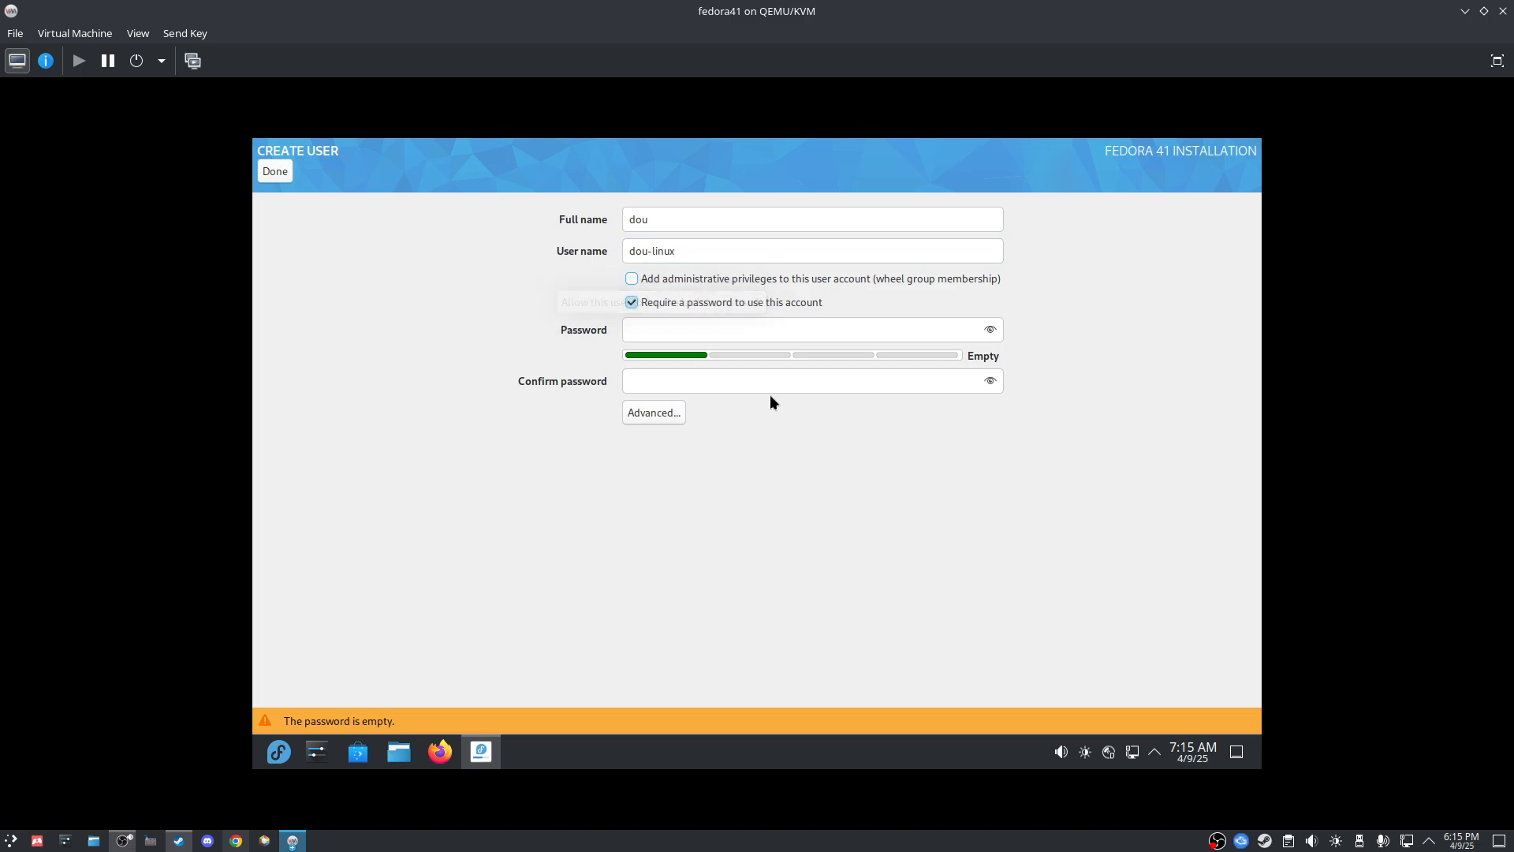
click(631, 277)
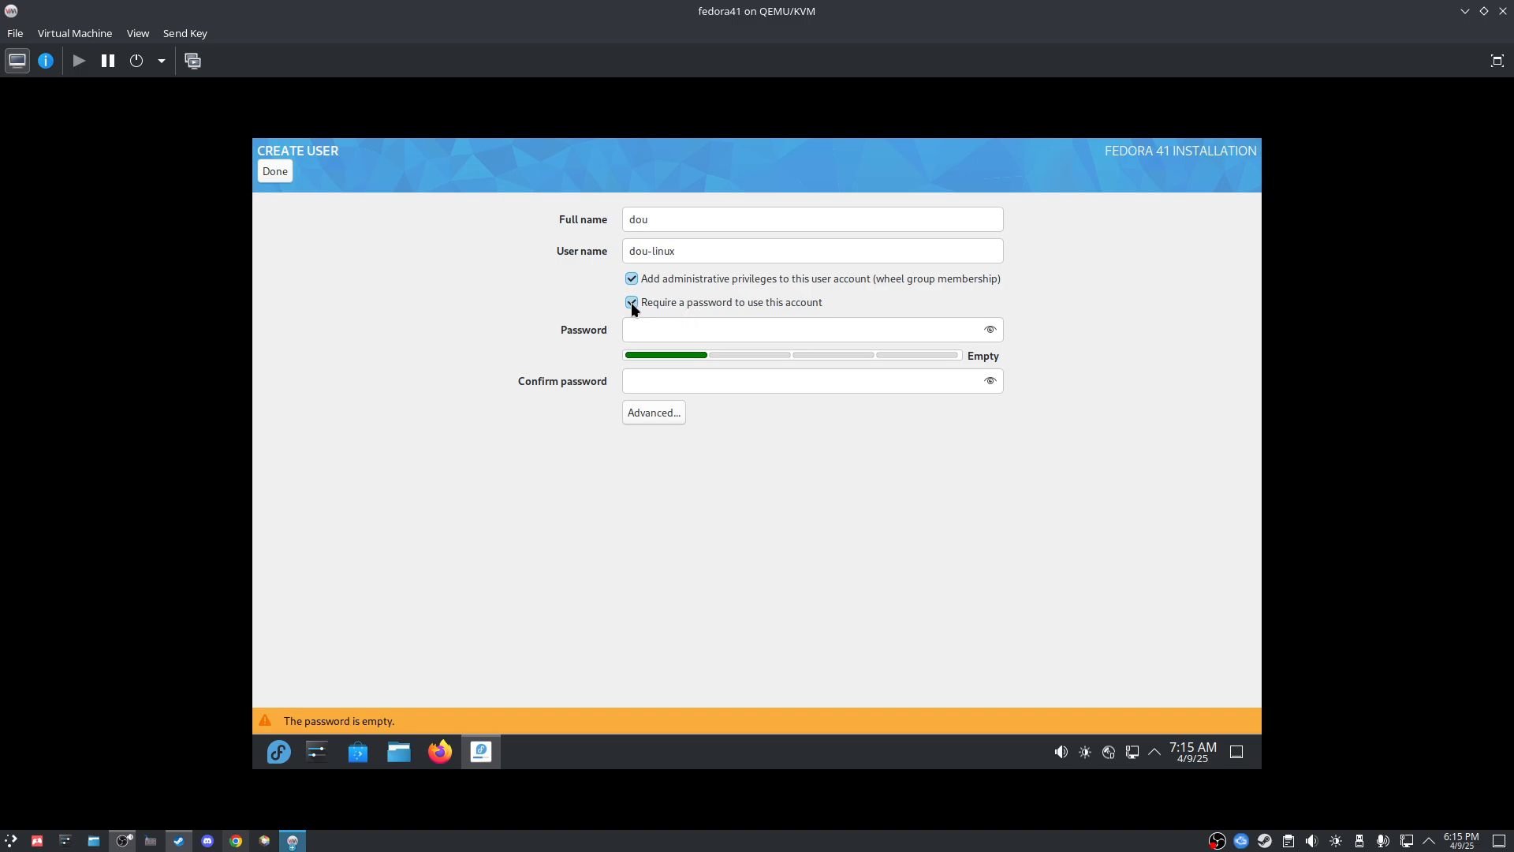
click(653, 337)
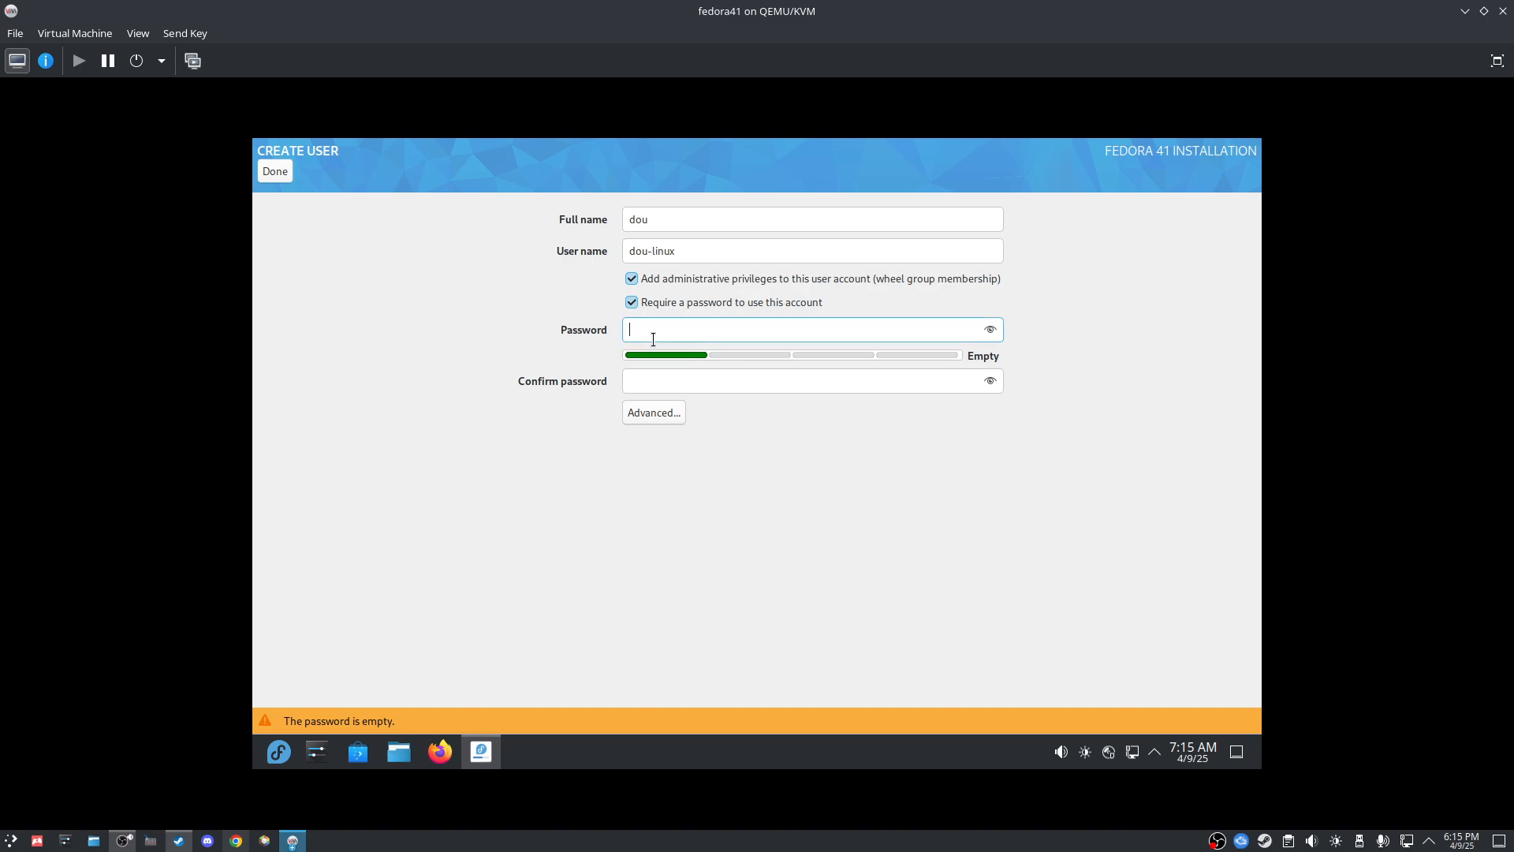
text(••••••)
click(672, 390)
text(••••••)
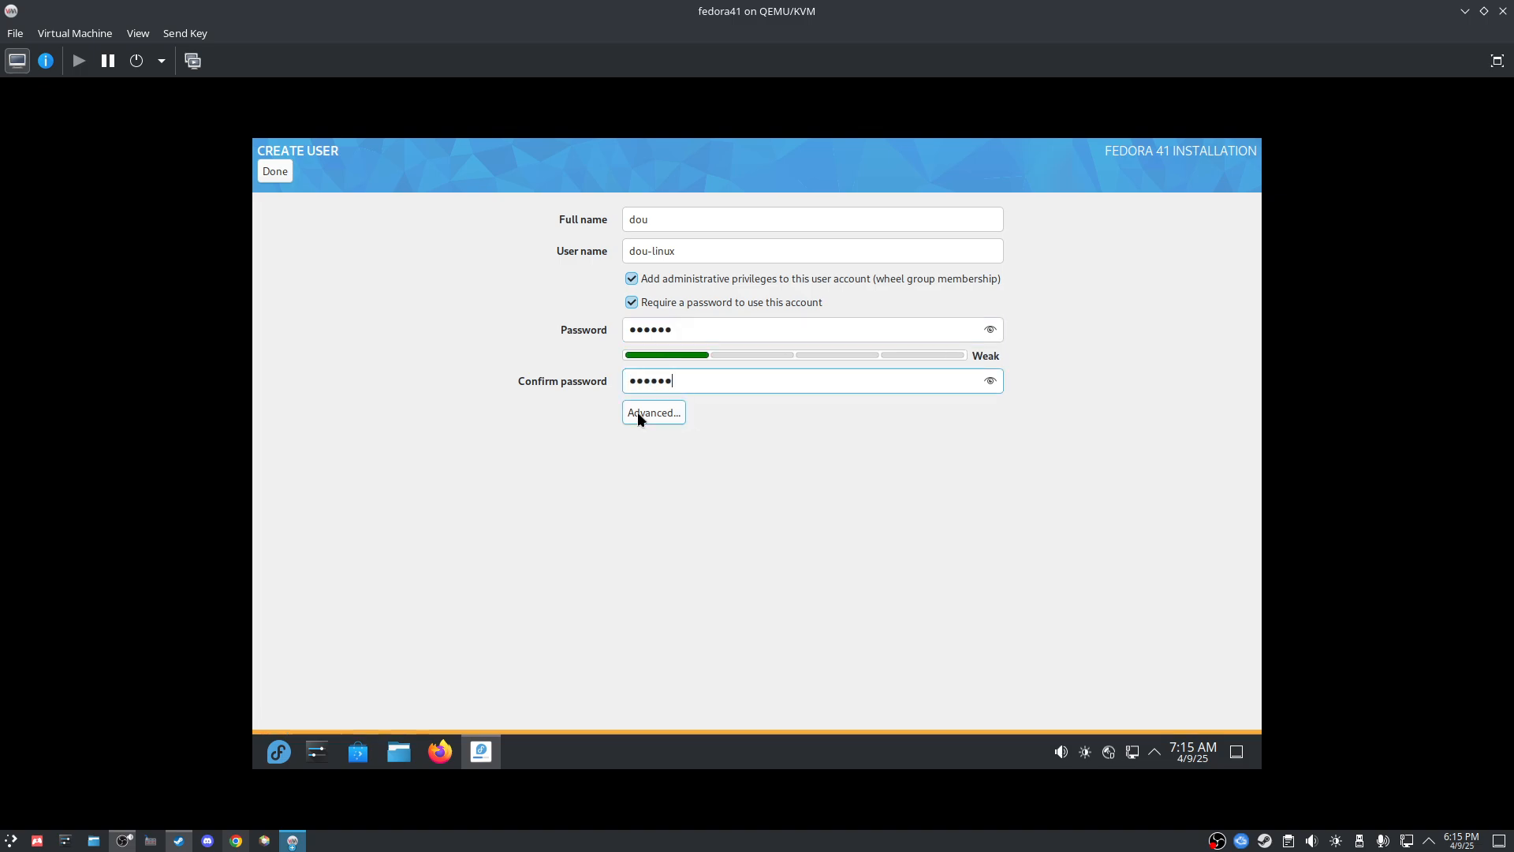
Step: Save the Advanced User Configuration and accept the user despite the weak password
click(655, 411)
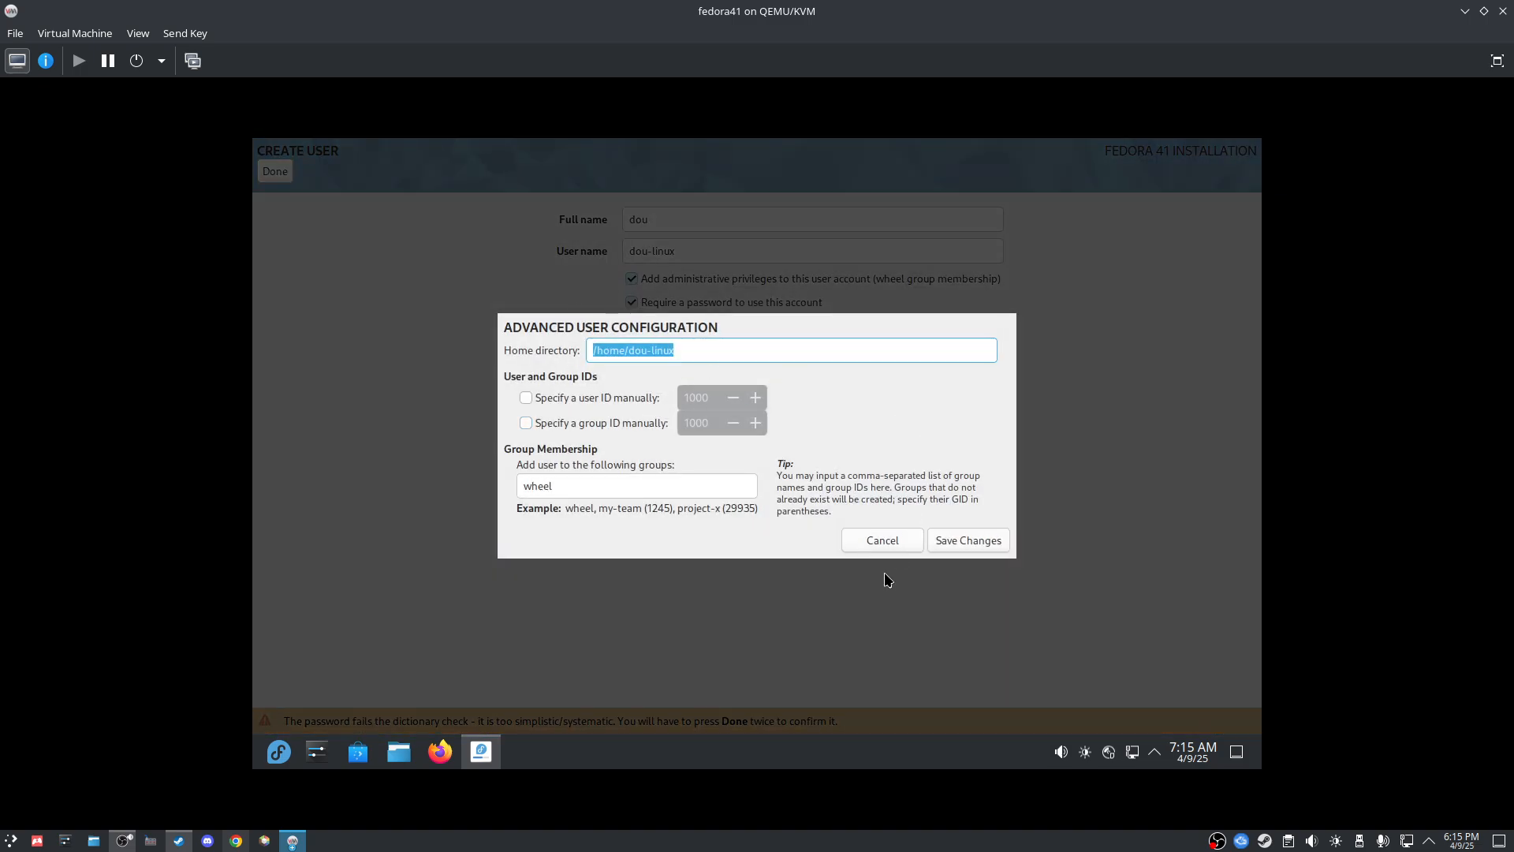
click(967, 550)
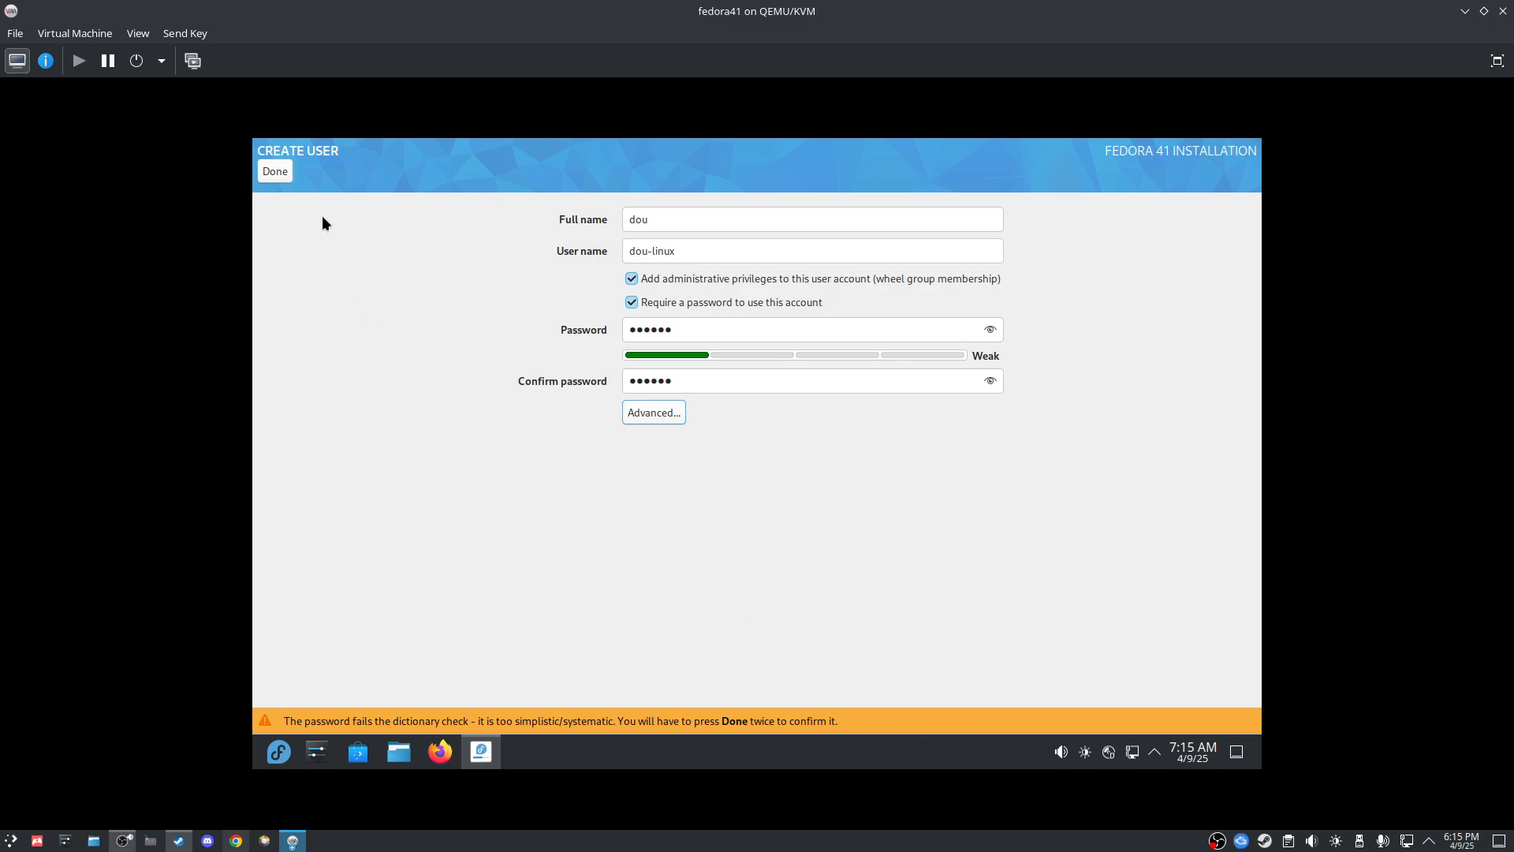
click(273, 171)
Step: Accept the weak password, then review Network & Host Name with the host name left unchanged
click(273, 171)
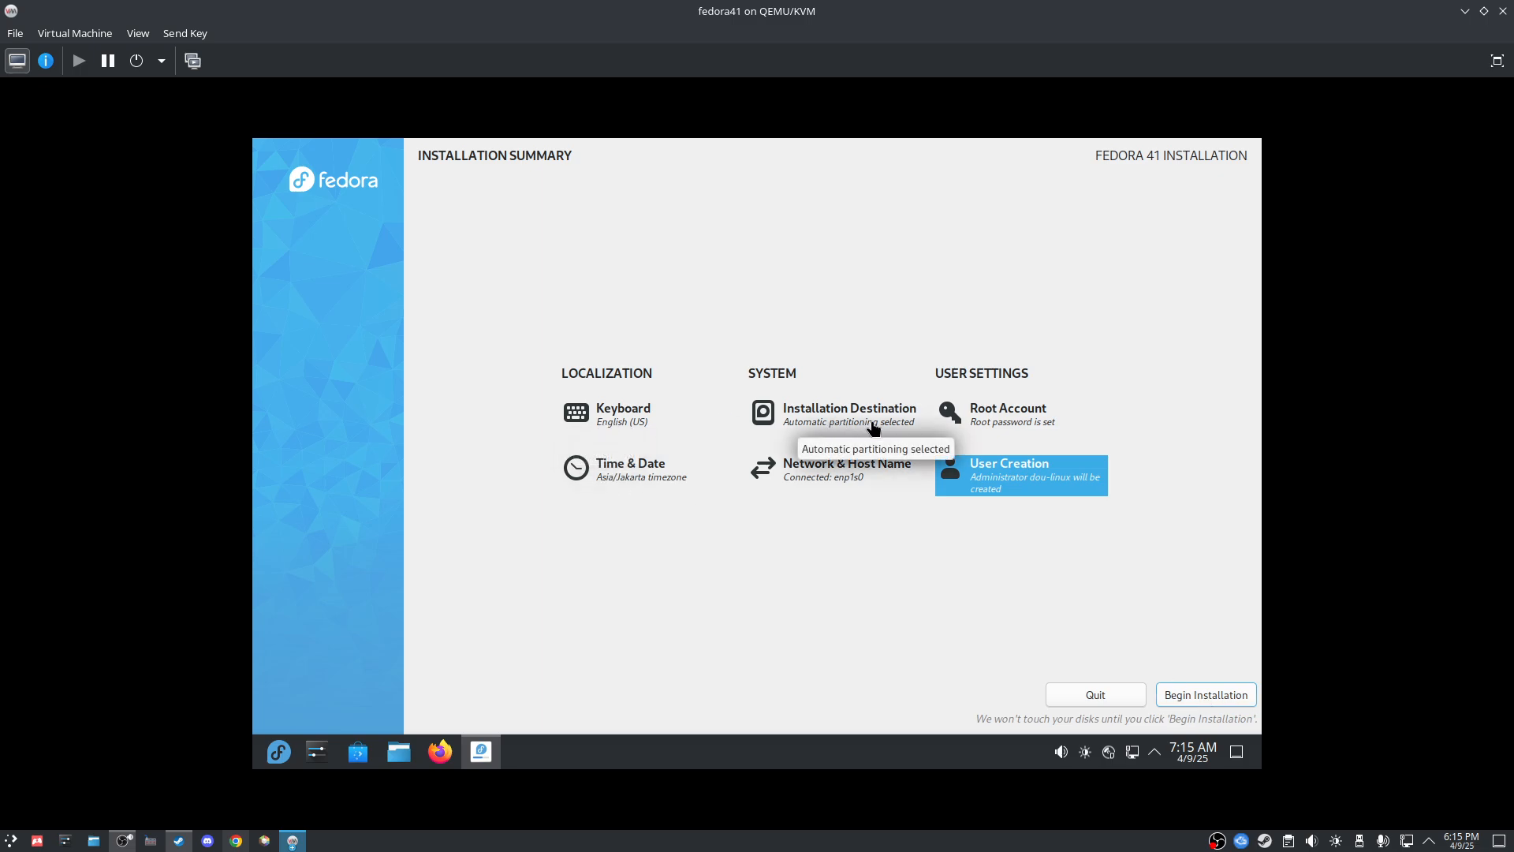
click(825, 478)
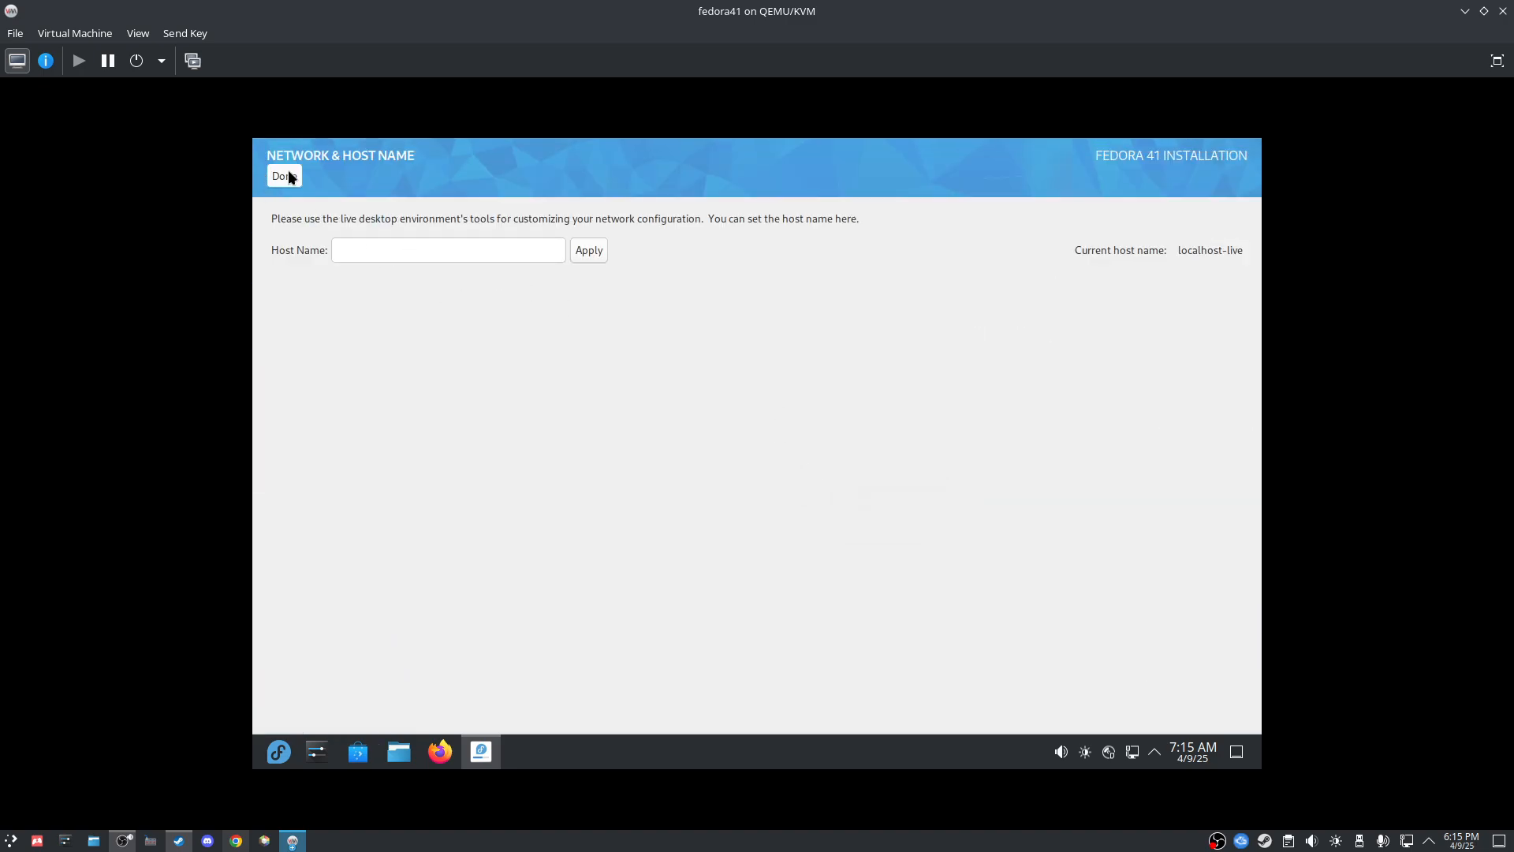
click(281, 176)
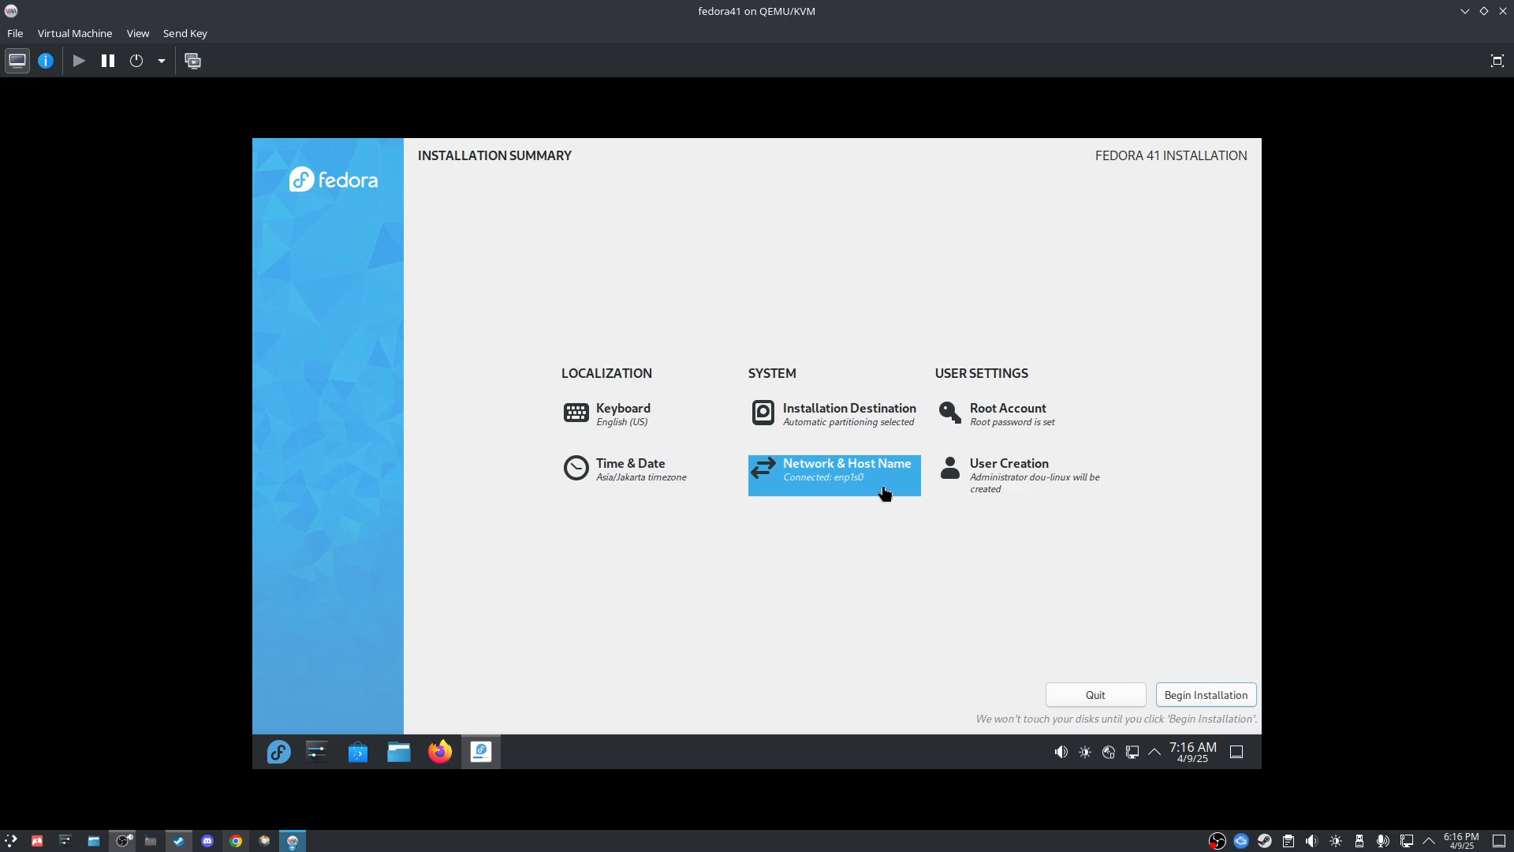
Step: Begin installing Fedora to the virtual disk and wait until it reads Complete!
click(1235, 696)
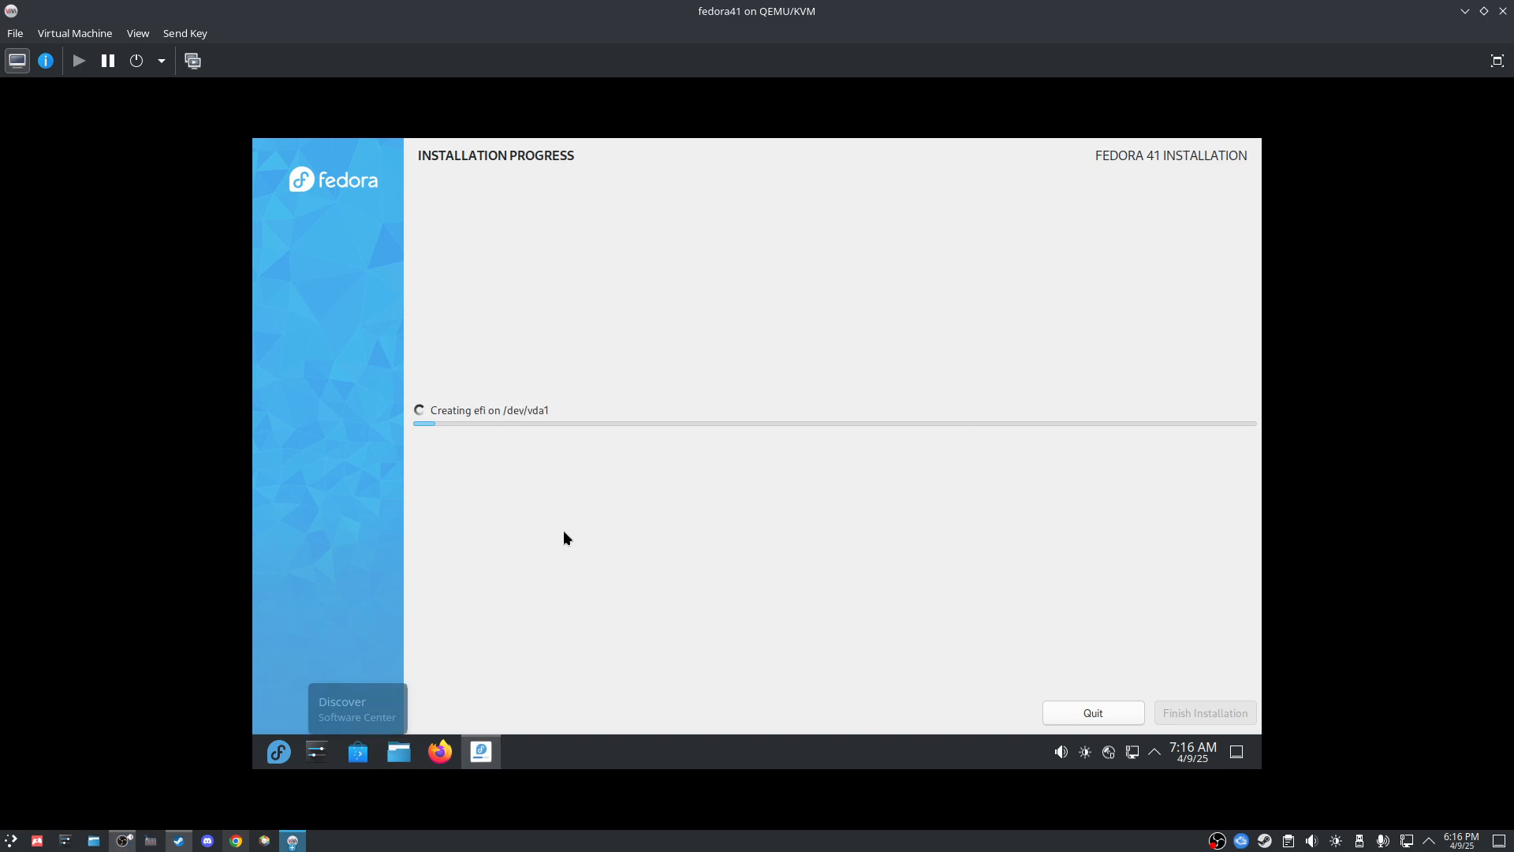
click(122, 841)
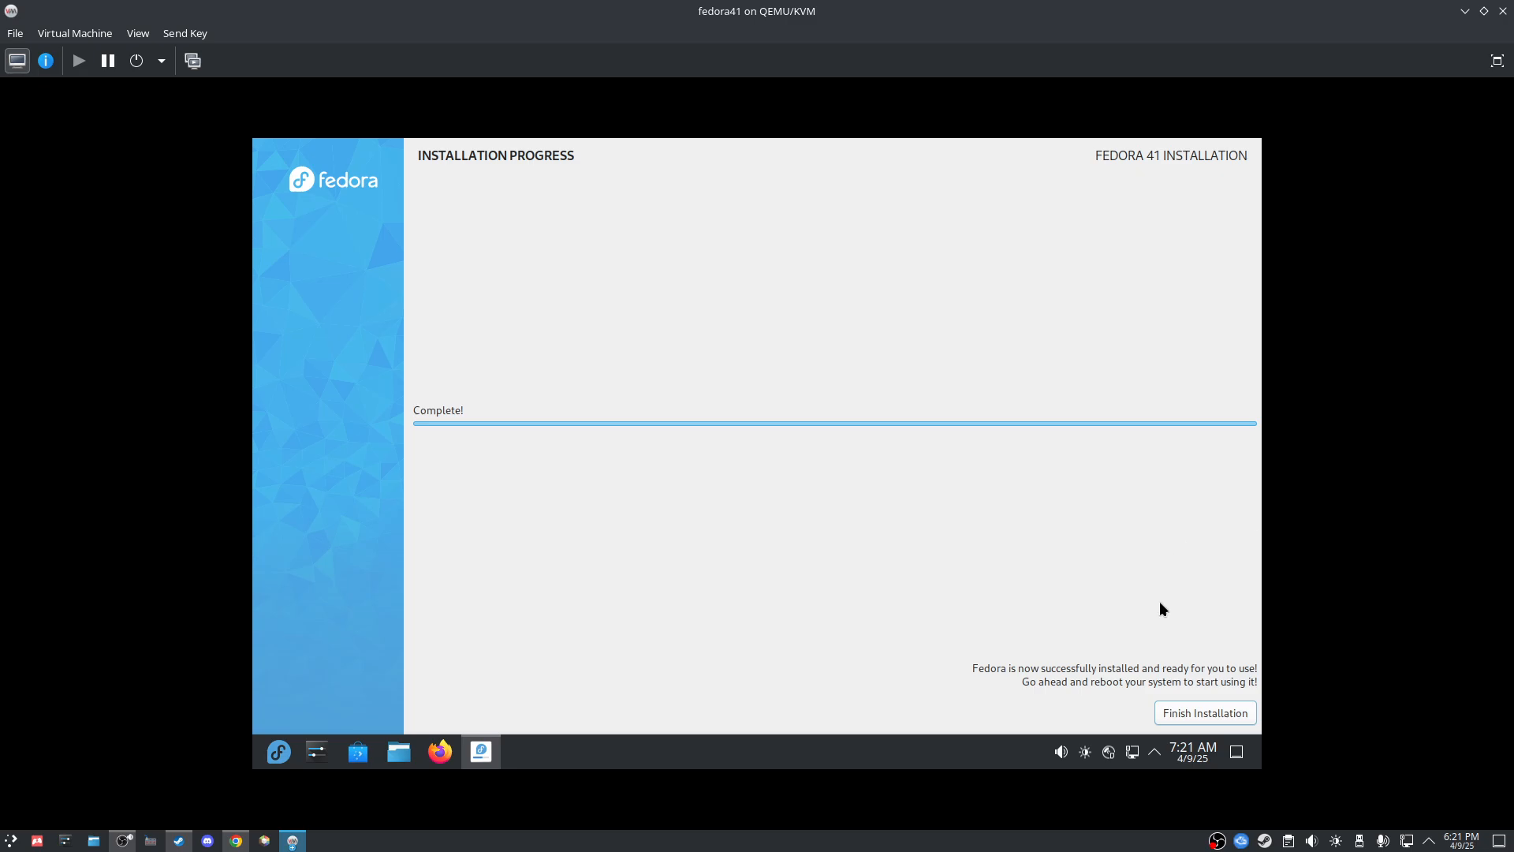
Step: Finish the installer and restart the live system into the installed Fedora
click(1219, 709)
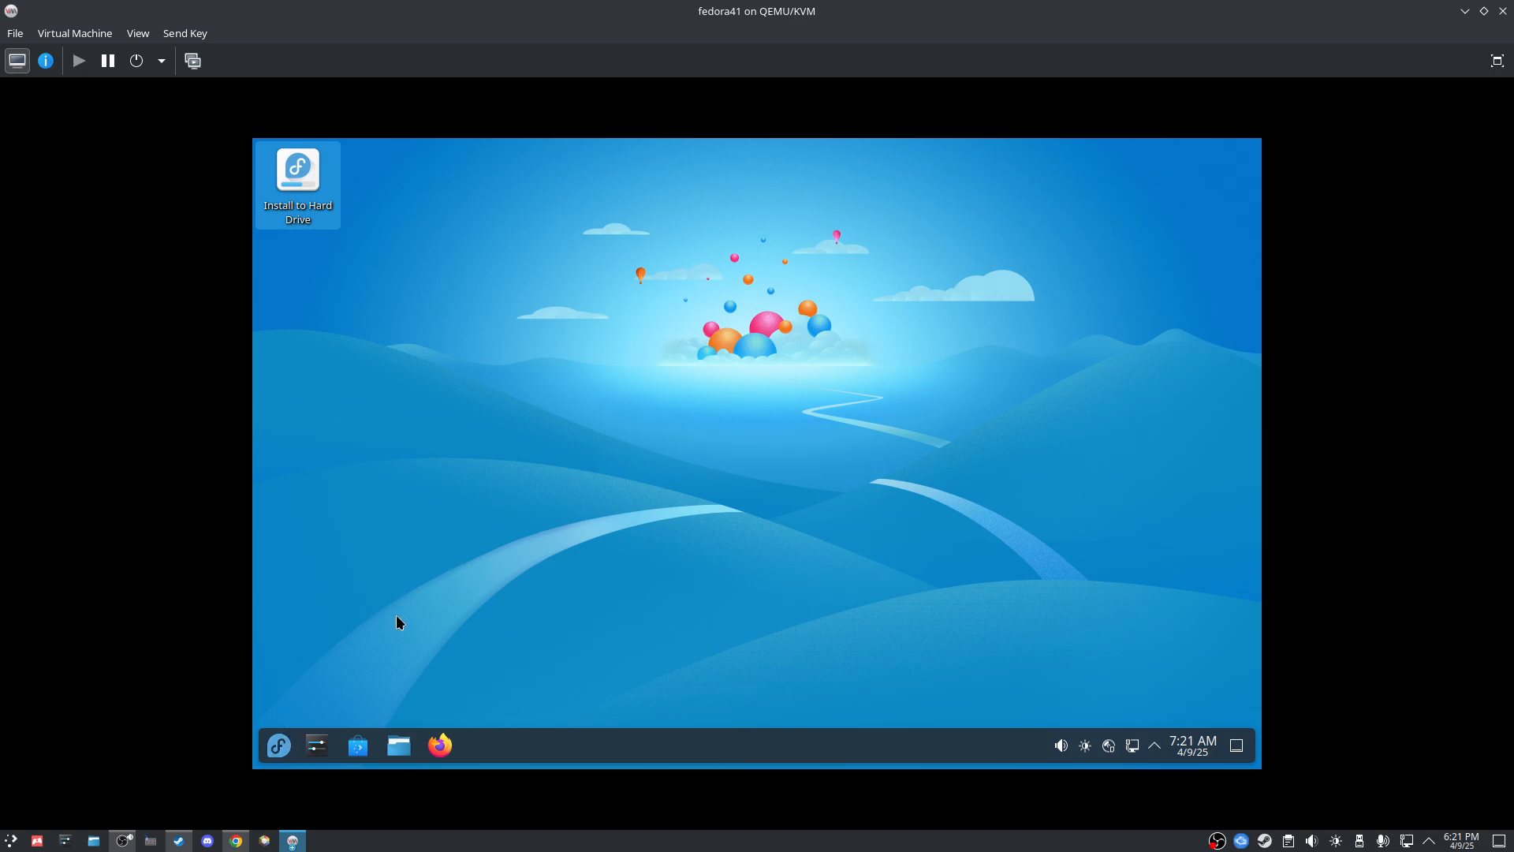
click(278, 755)
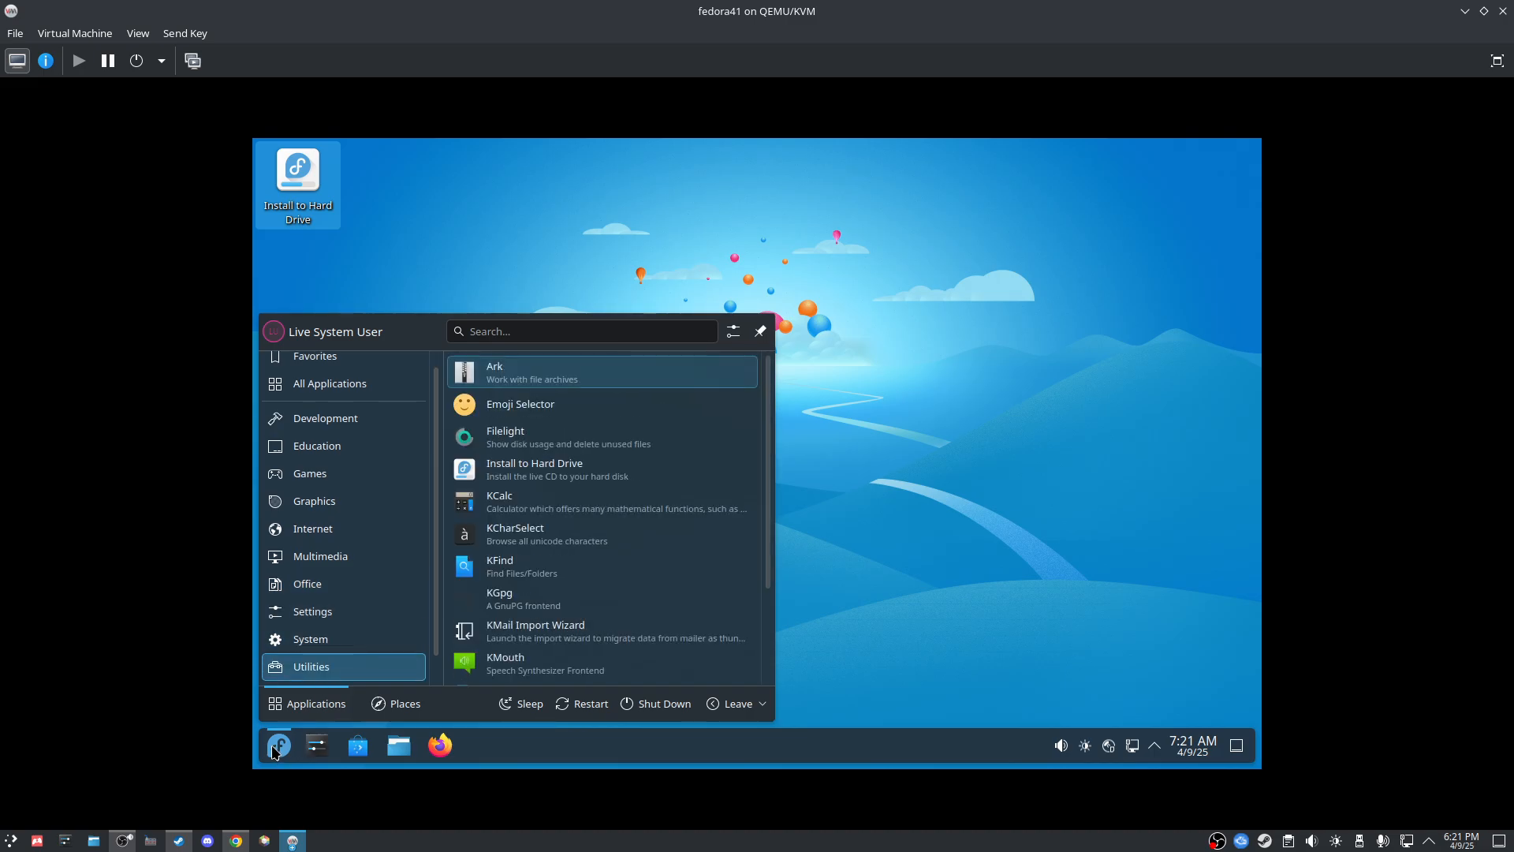
click(599, 705)
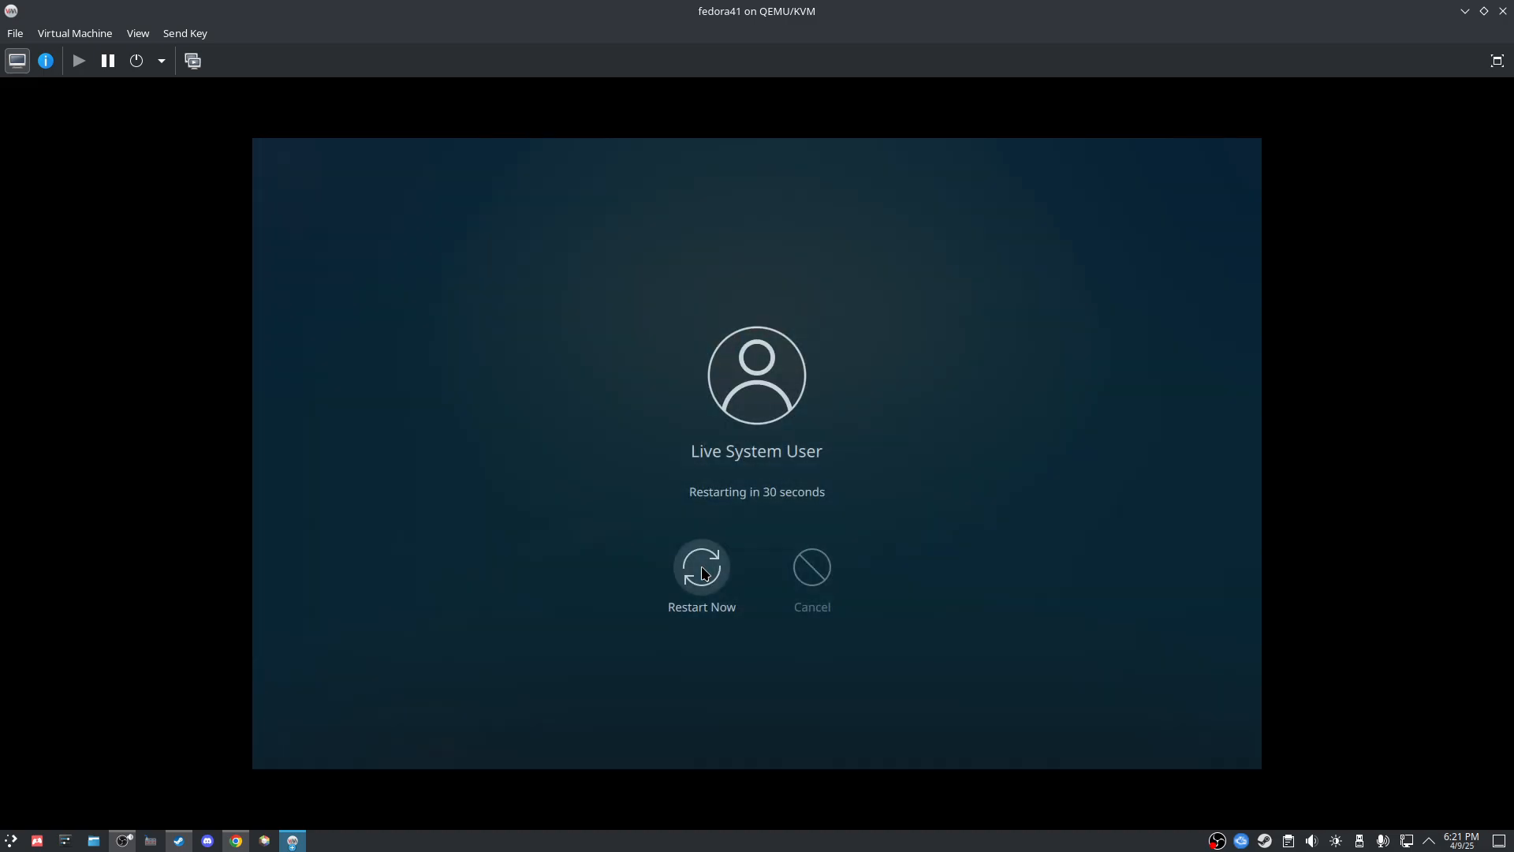
click(701, 567)
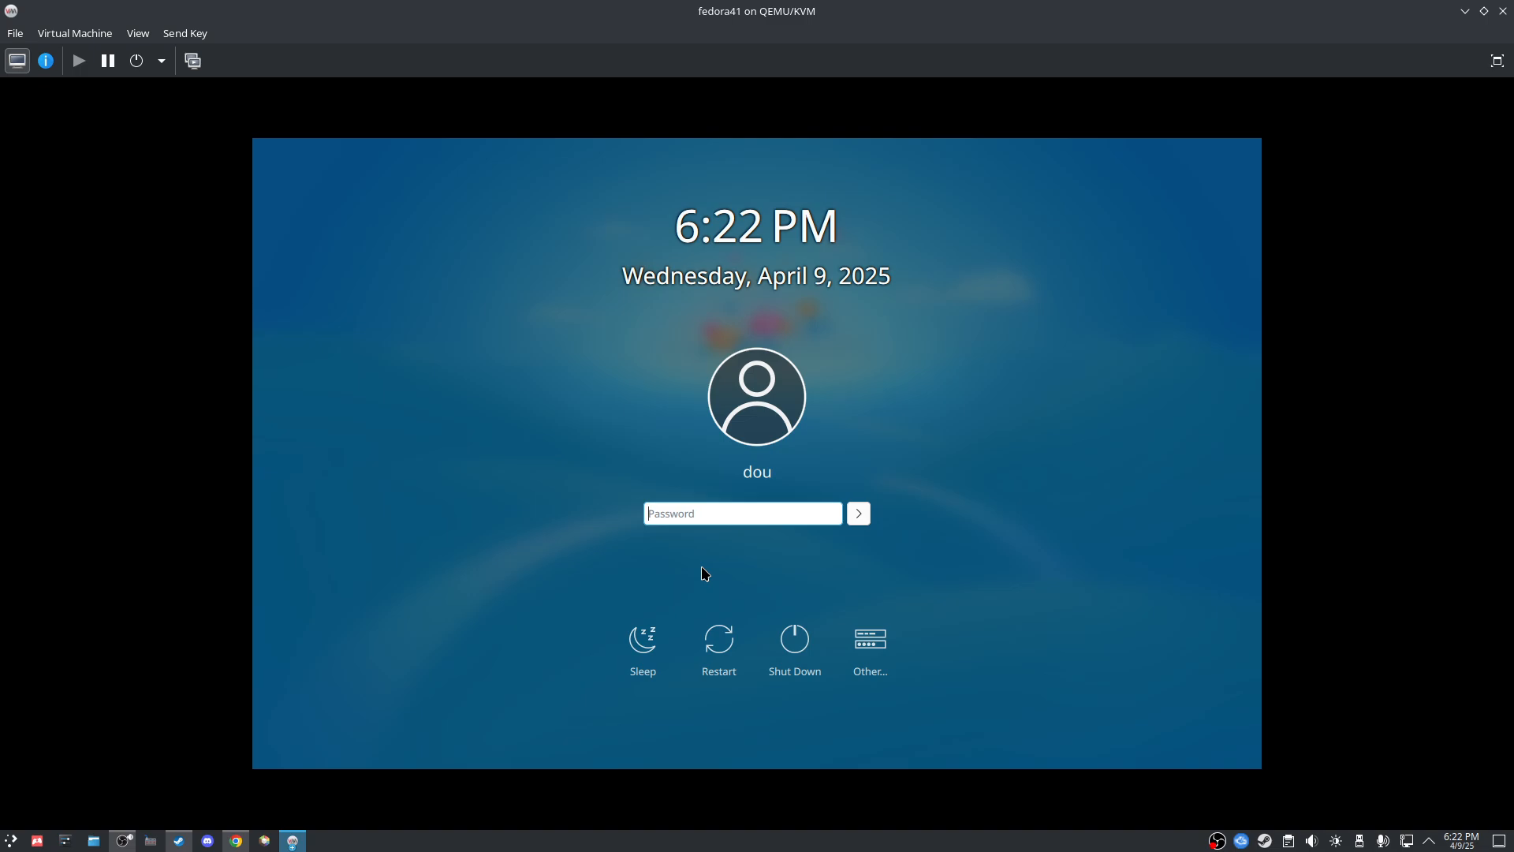
Step: Log in with the account password and advance the Welcome Center to Manage Software
text(••••••)
key(Return)
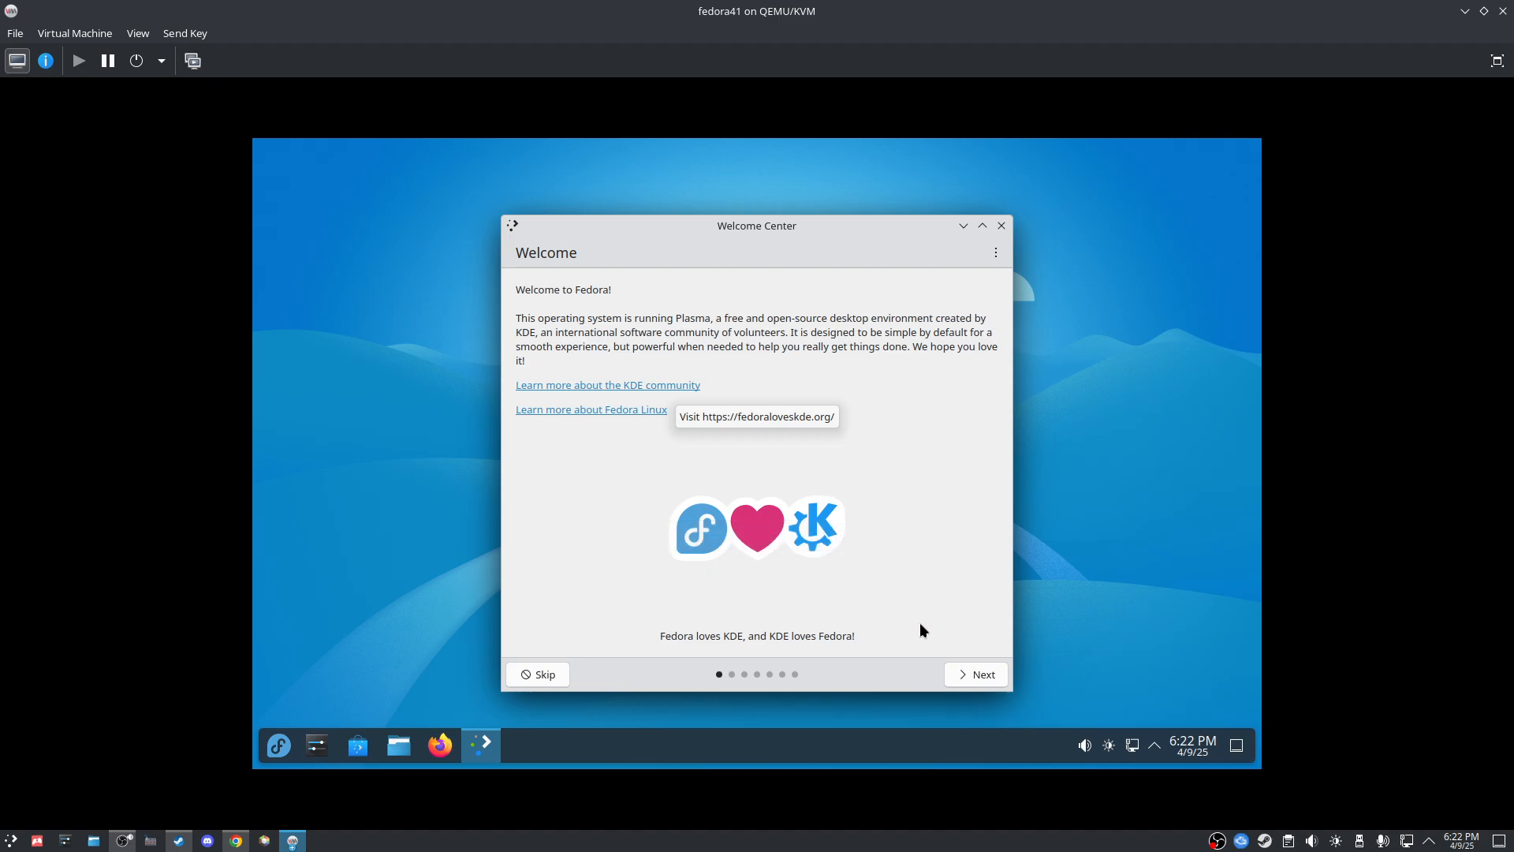
click(981, 675)
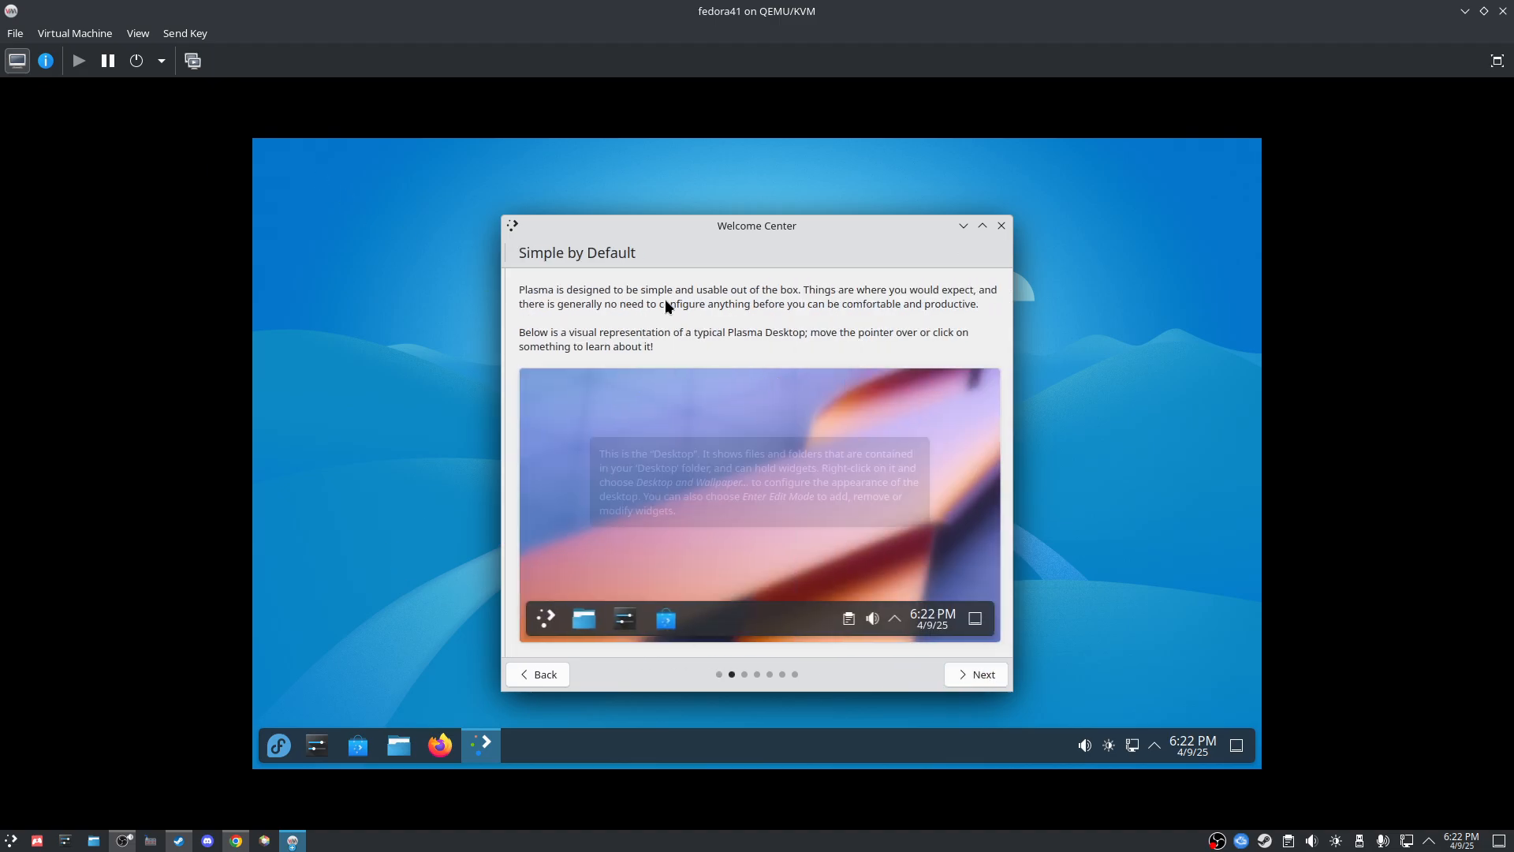
click(968, 675)
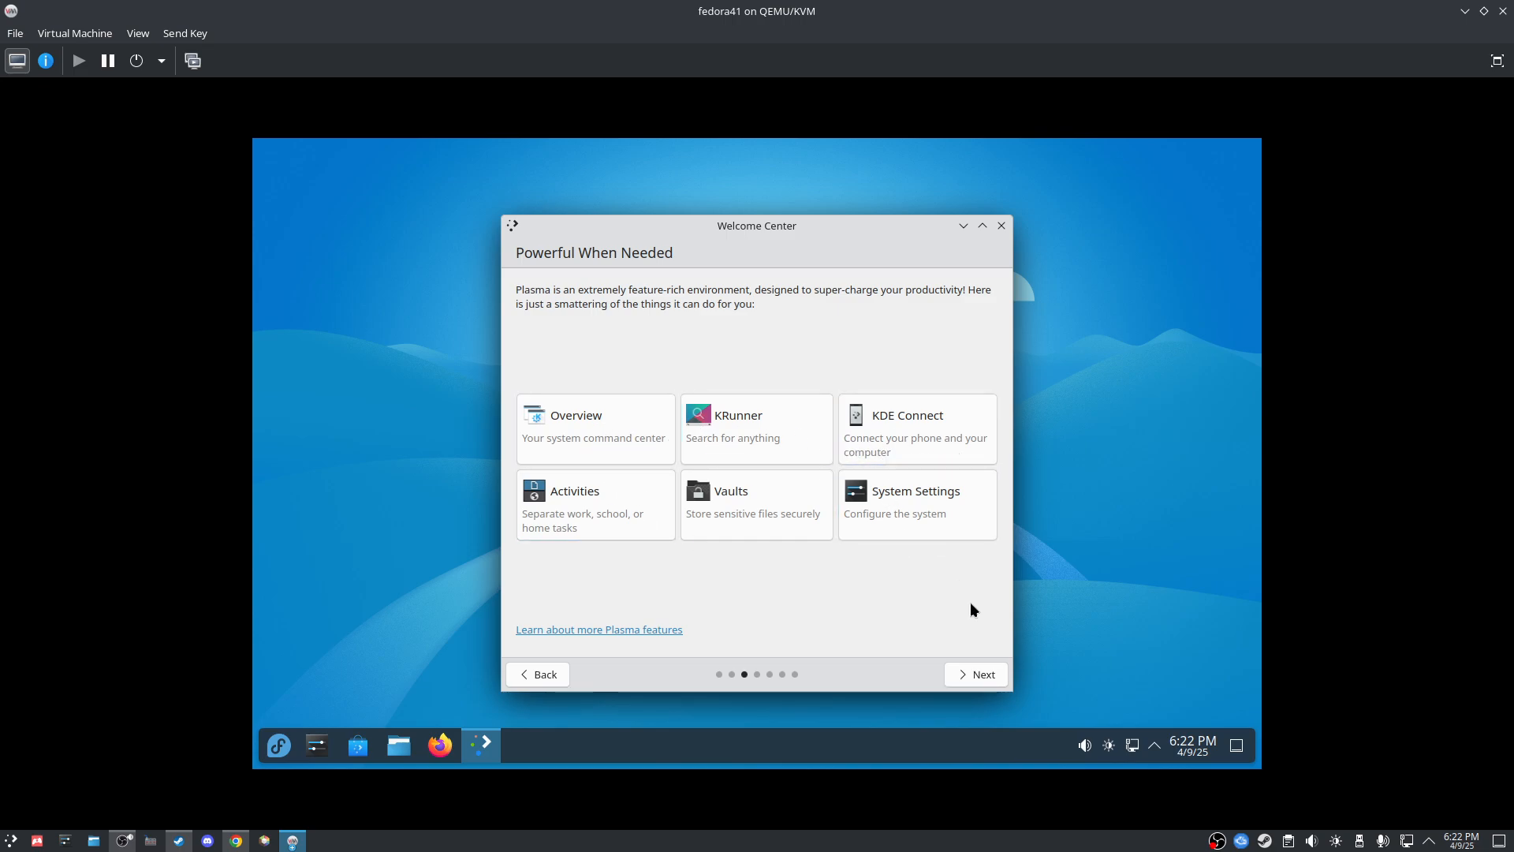
click(977, 674)
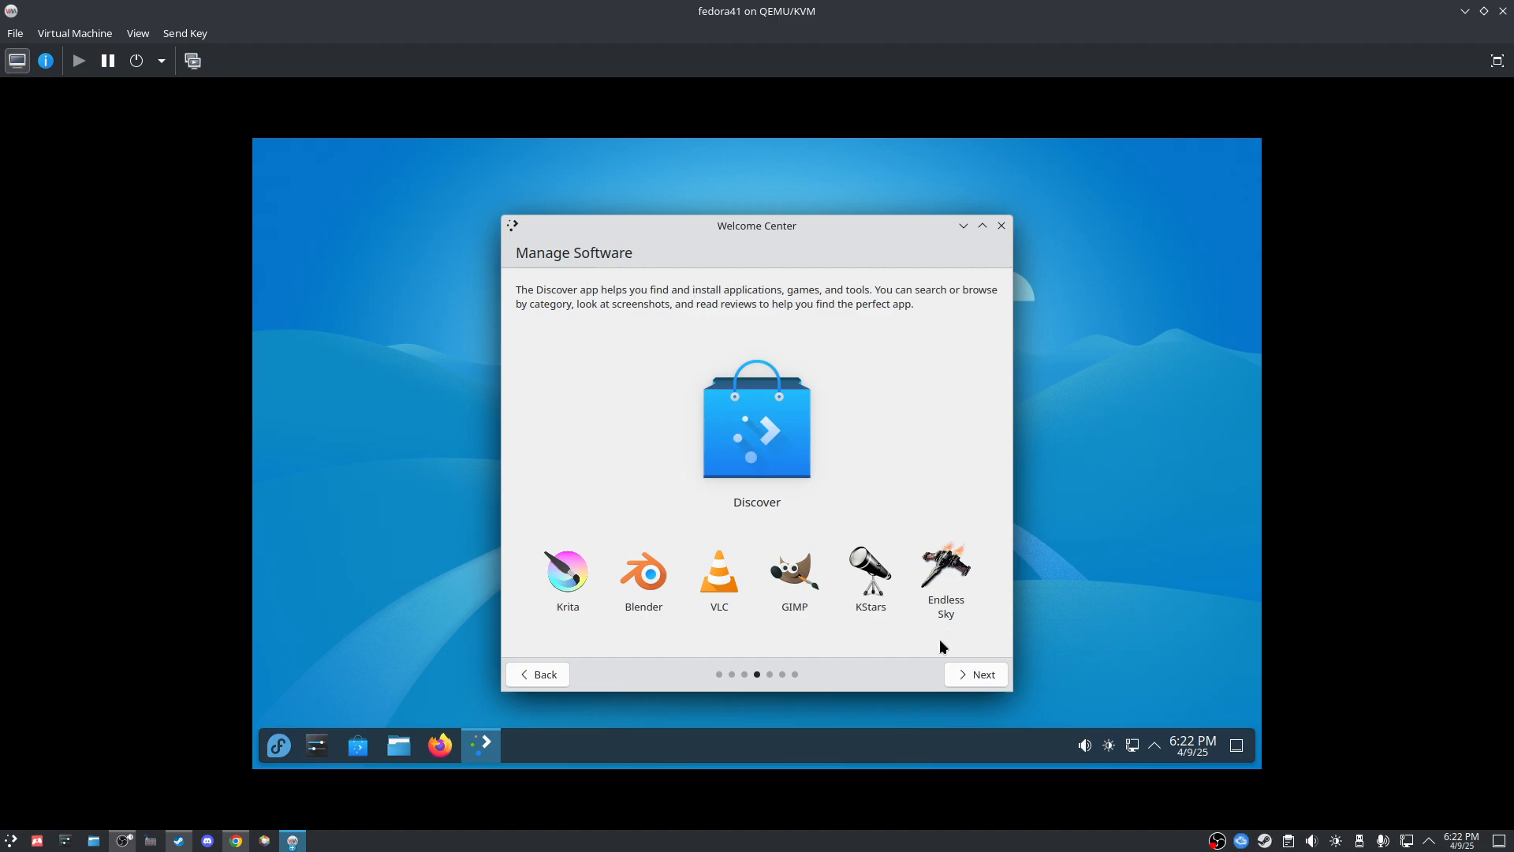
Step: Leave Plasma usage-data sharing at Disabled and continue to the third-party repositories page
click(972, 674)
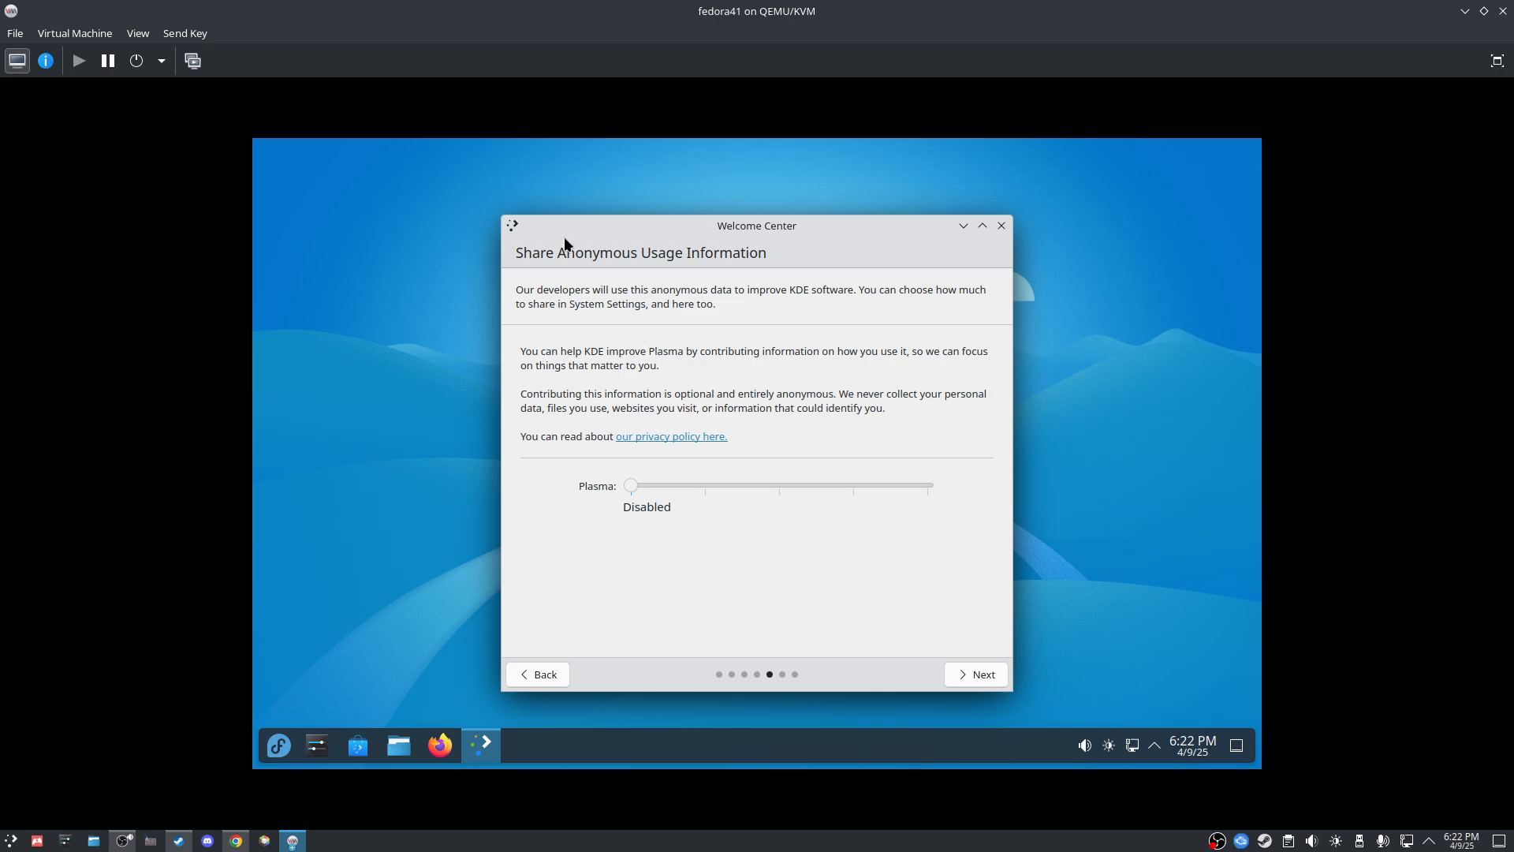
drag(628, 486, 929, 483)
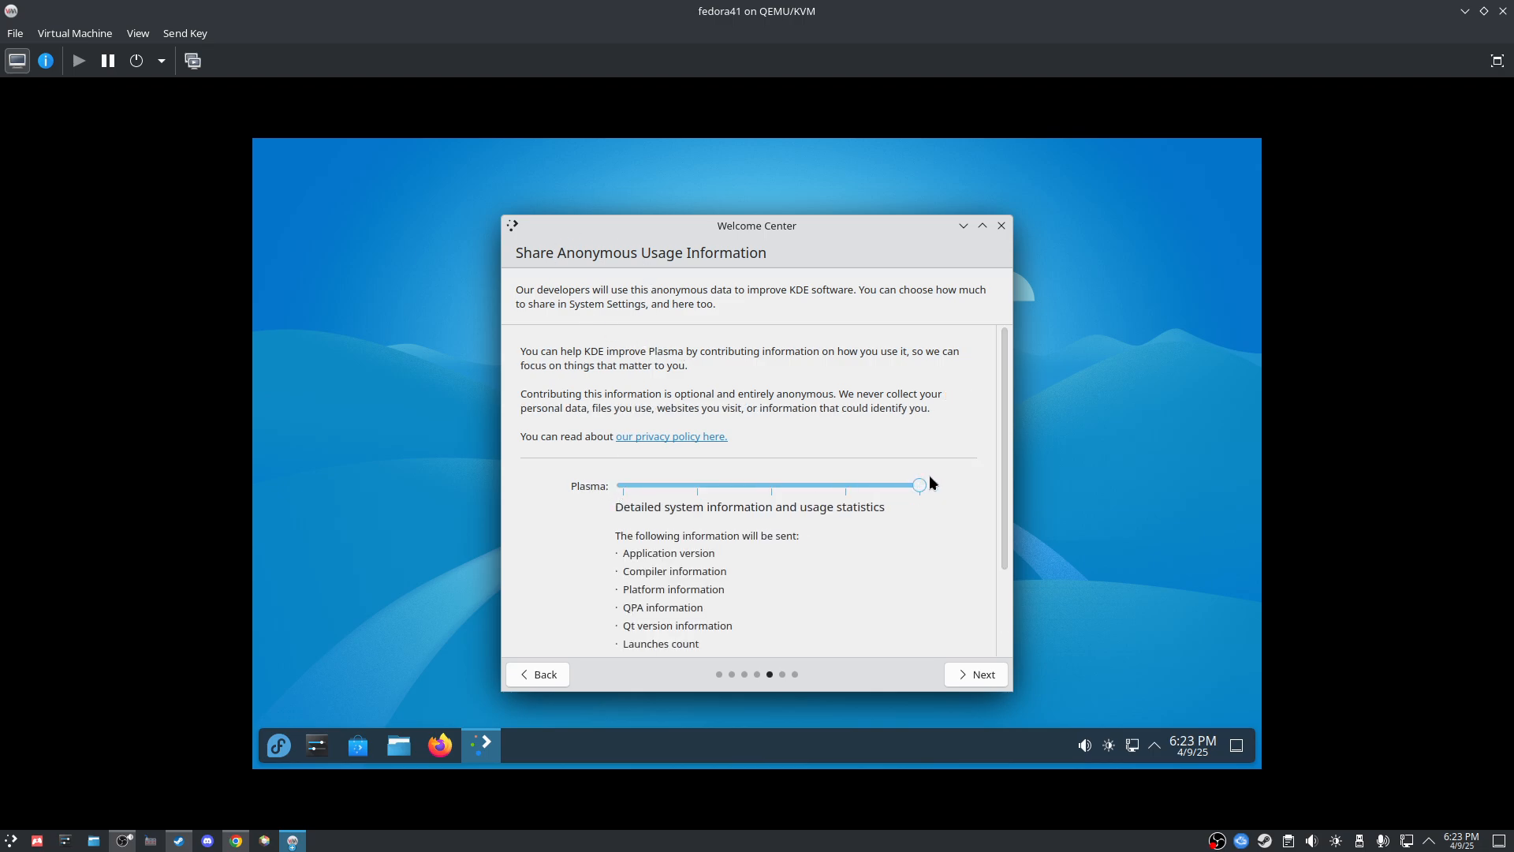
scroll(795, 533, down, 3)
scroll(793, 532, up, 3)
drag(919, 485, 470, 524)
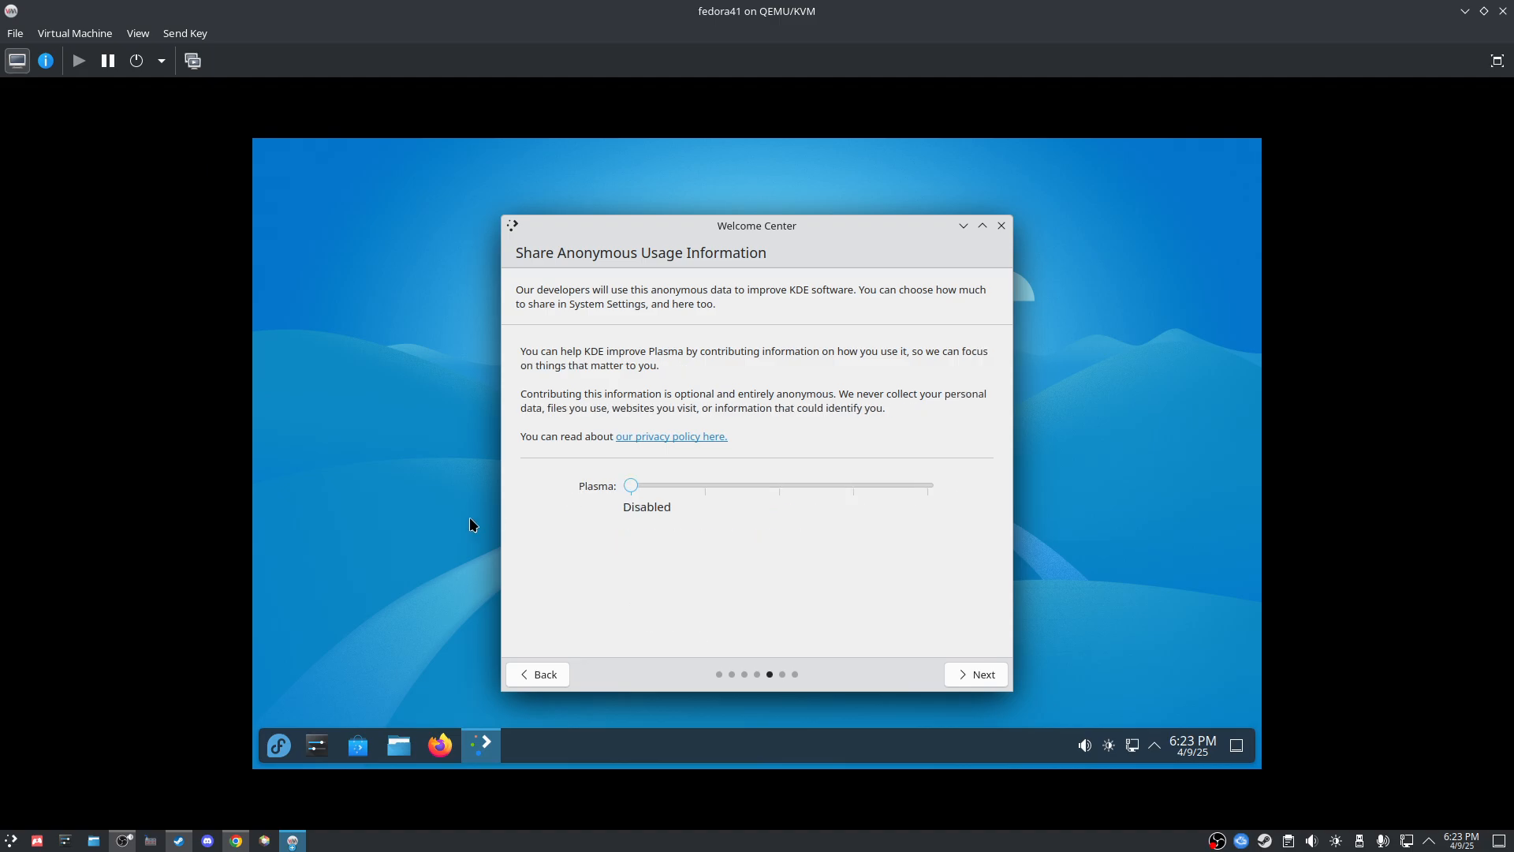
click(976, 676)
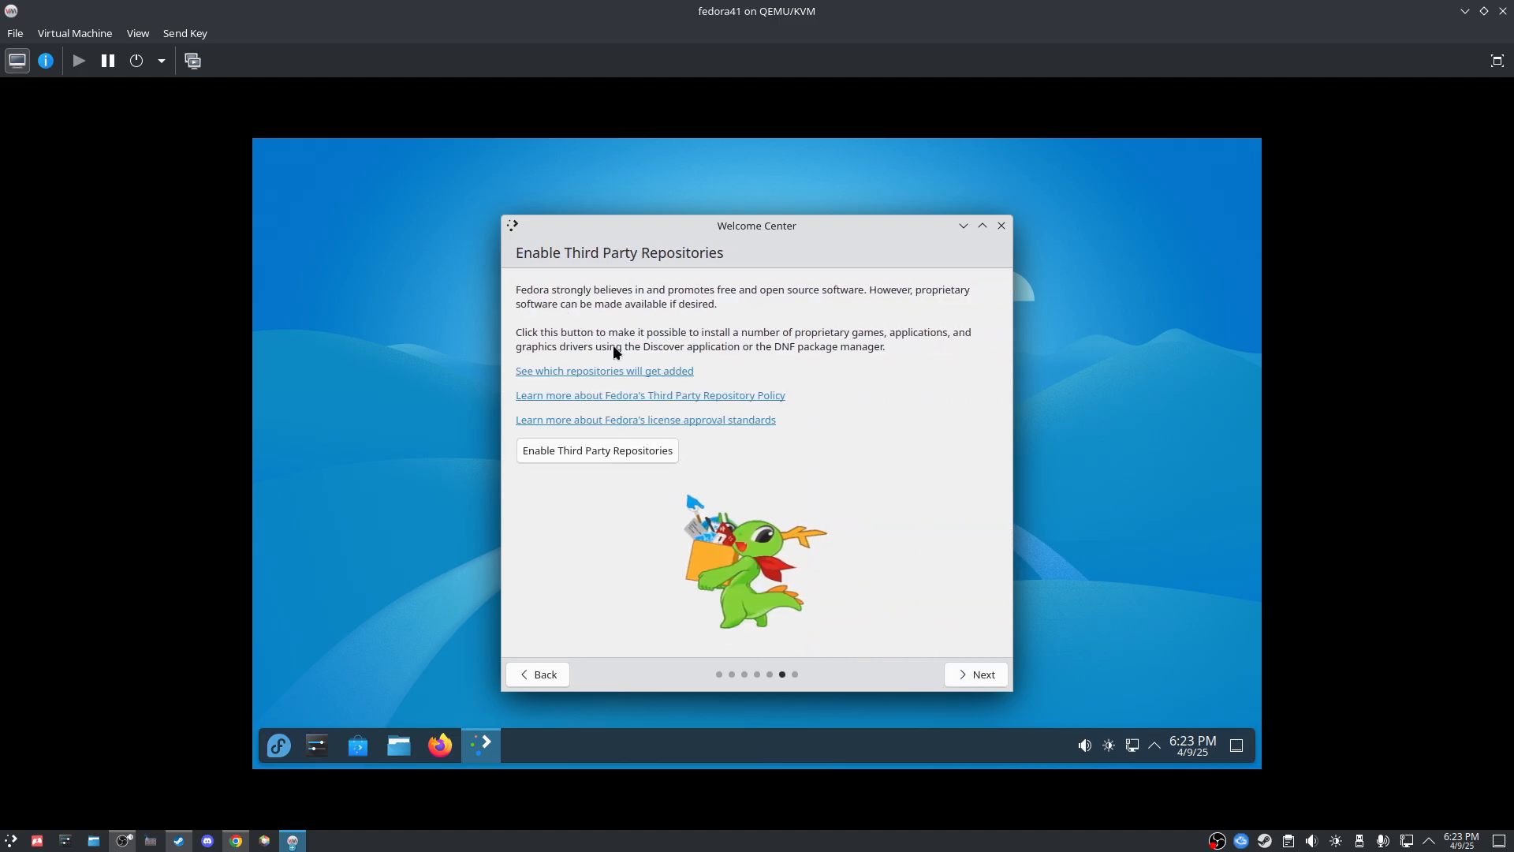
Step: Enable third-party repositories, authorizing with the account password, and continue to Enjoy It!
click(588, 452)
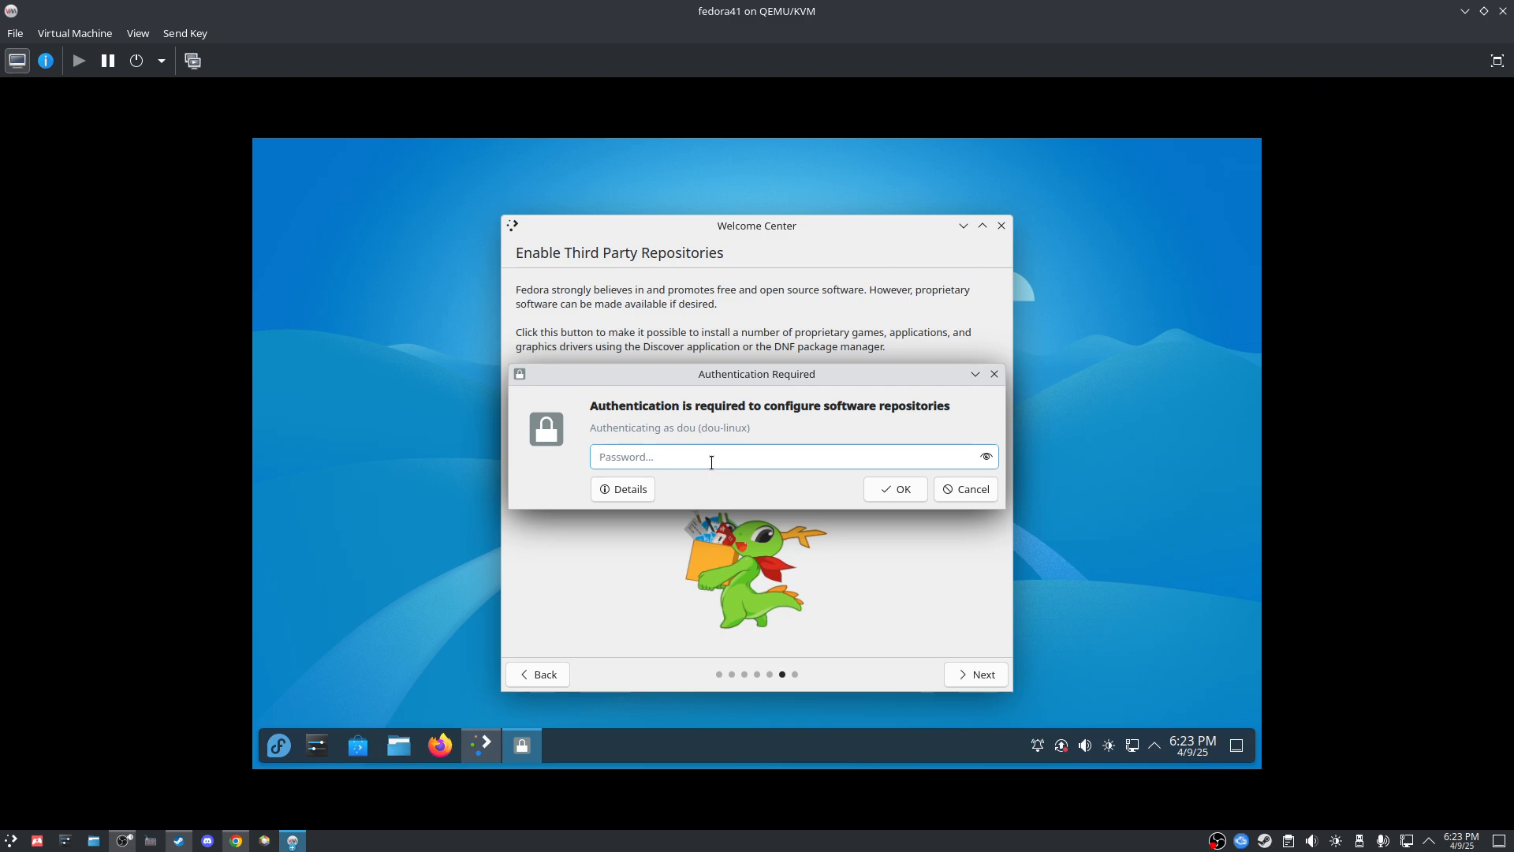
text(••••••)
click(914, 489)
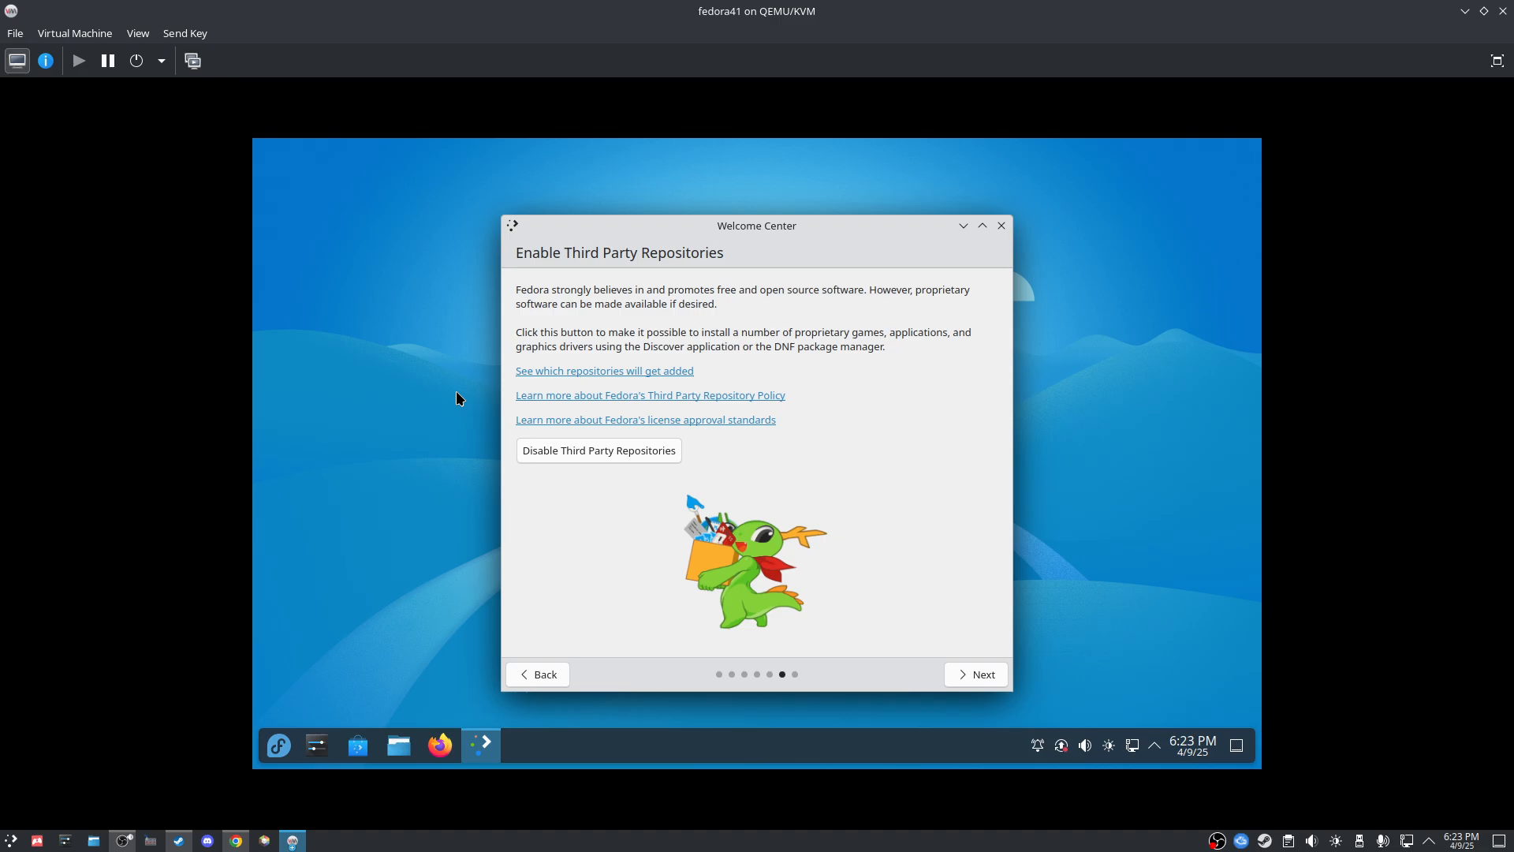
click(986, 676)
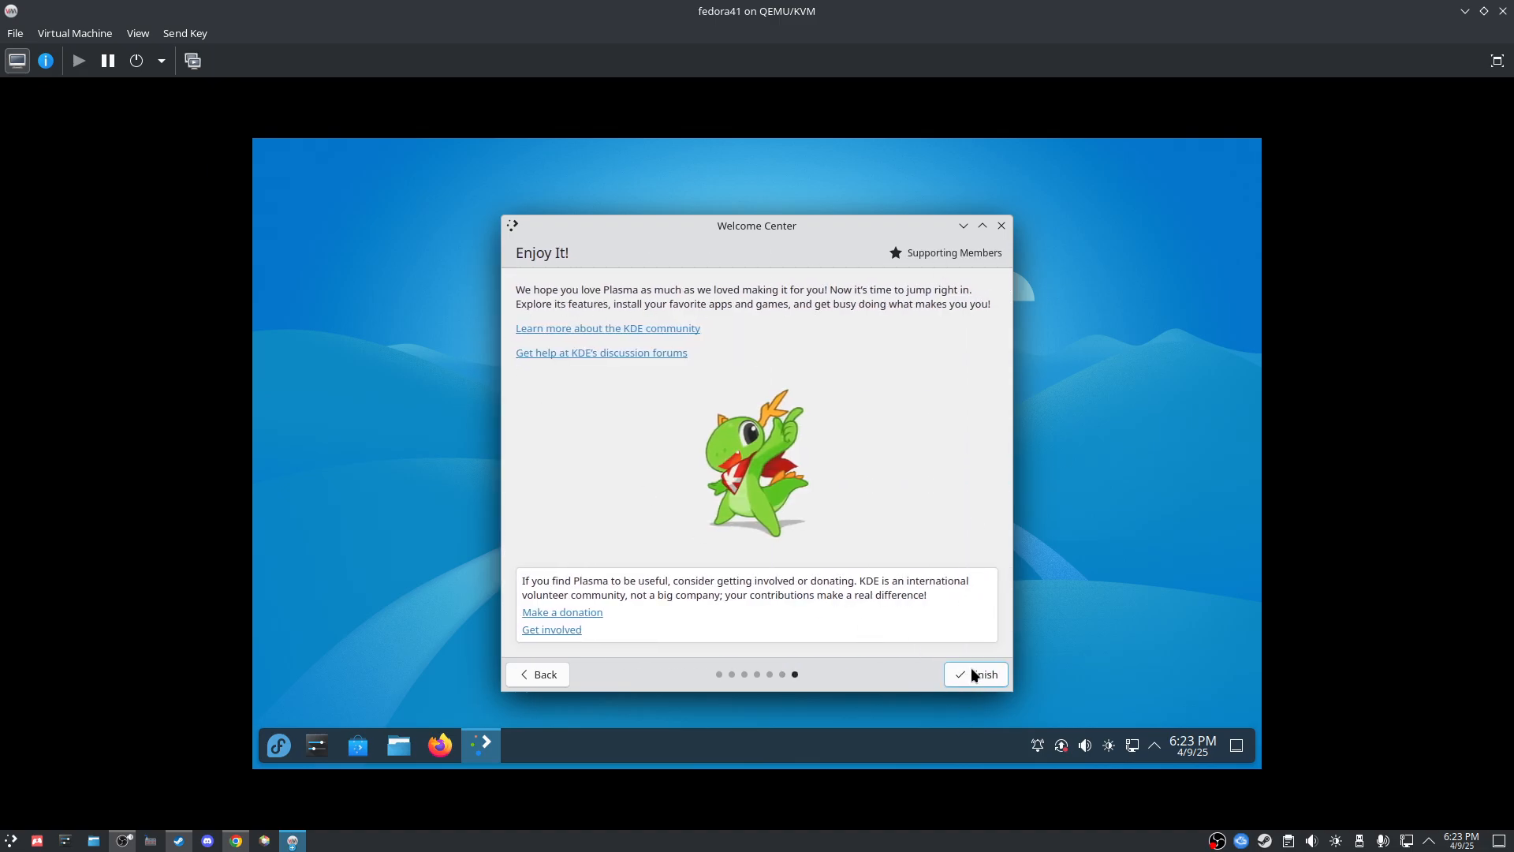
Step: Close the Welcome Center and launch Discover from the taskbar to check for updates
click(971, 674)
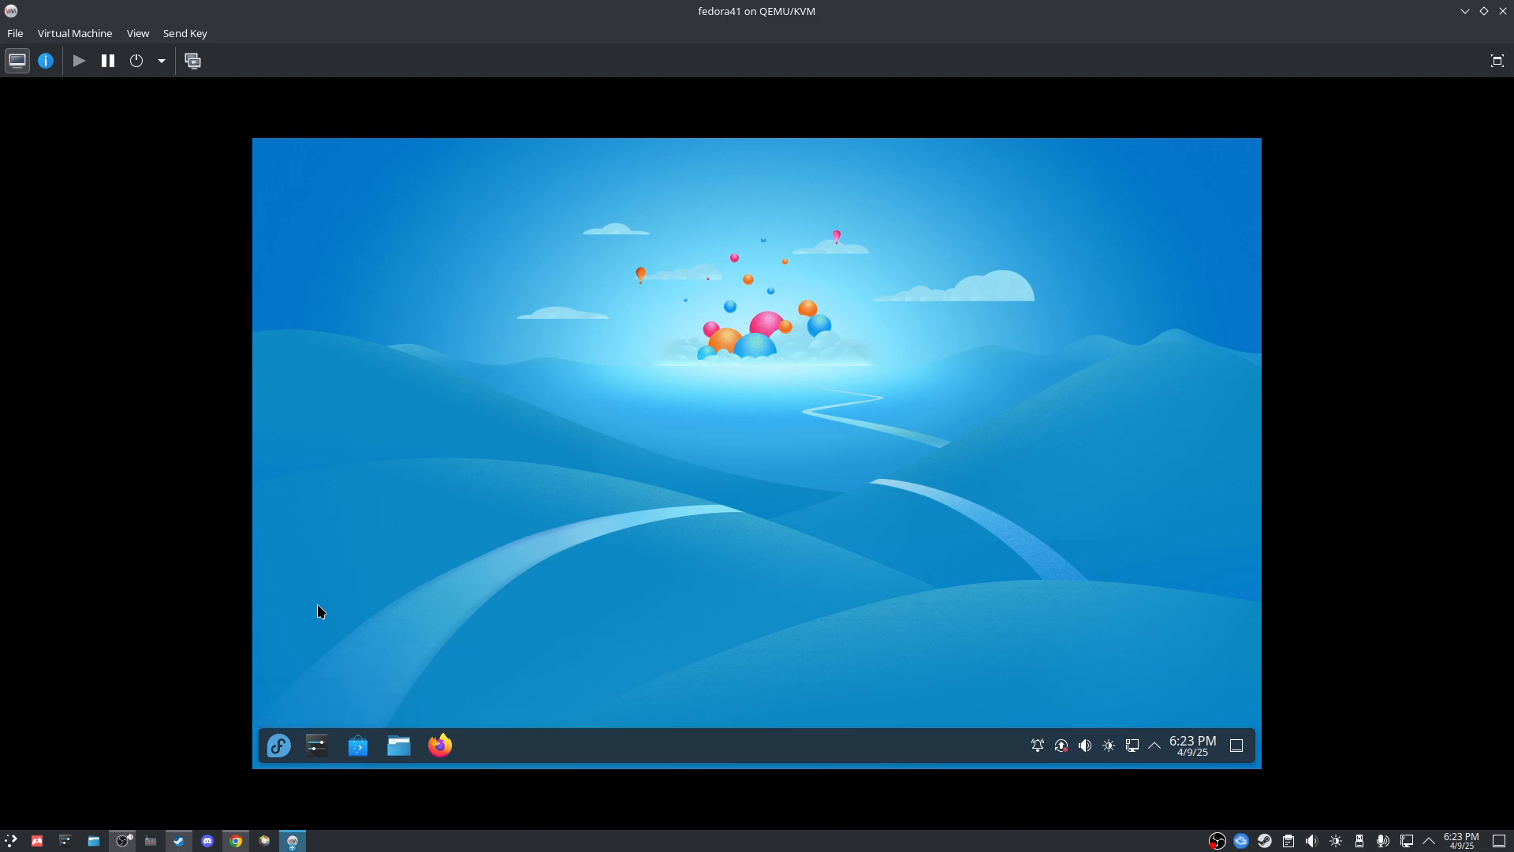
click(285, 751)
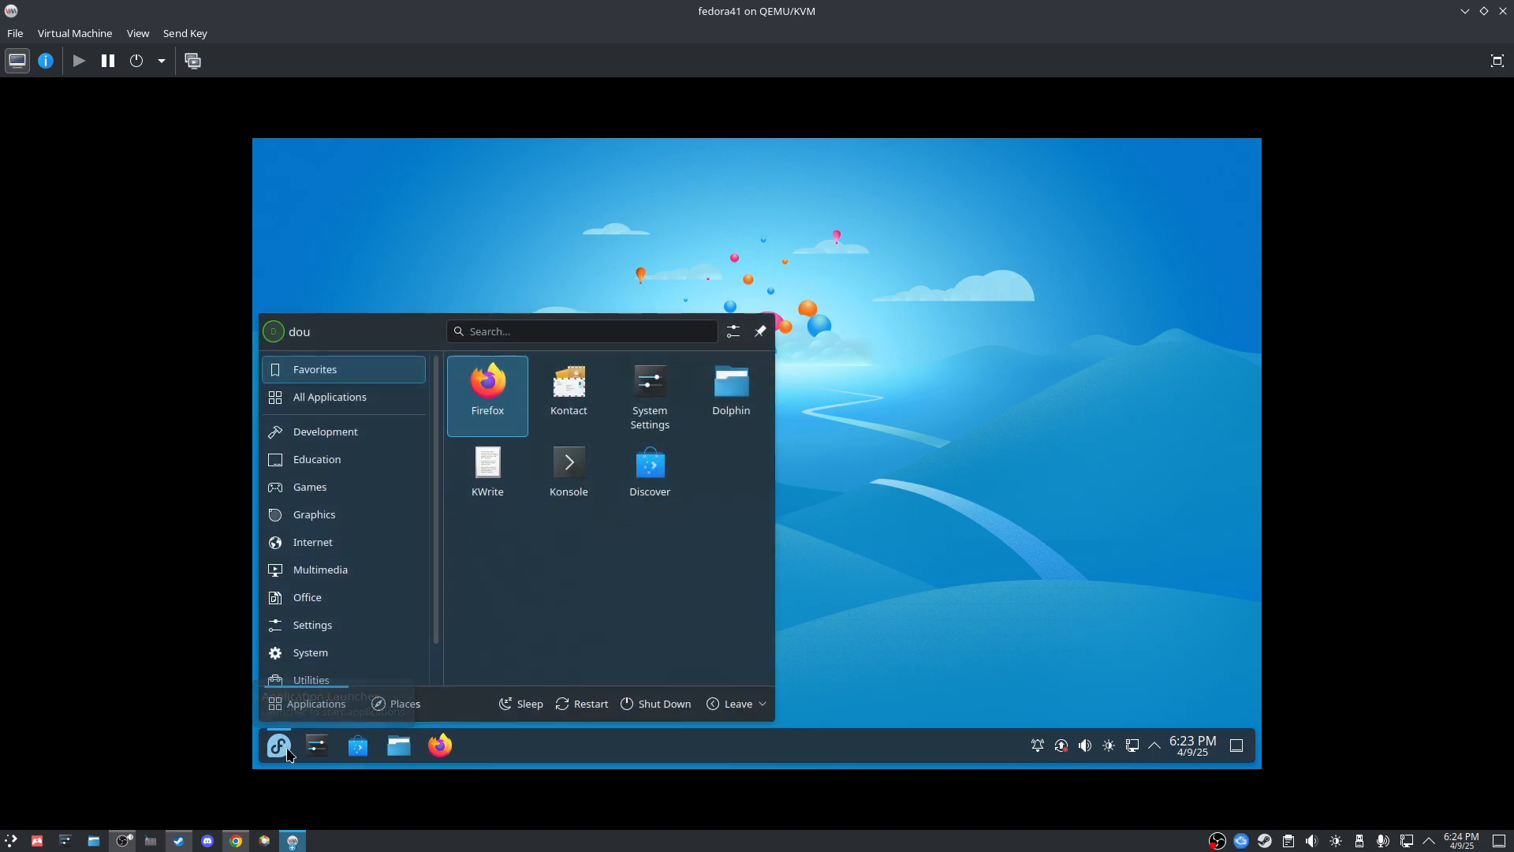
click(1025, 636)
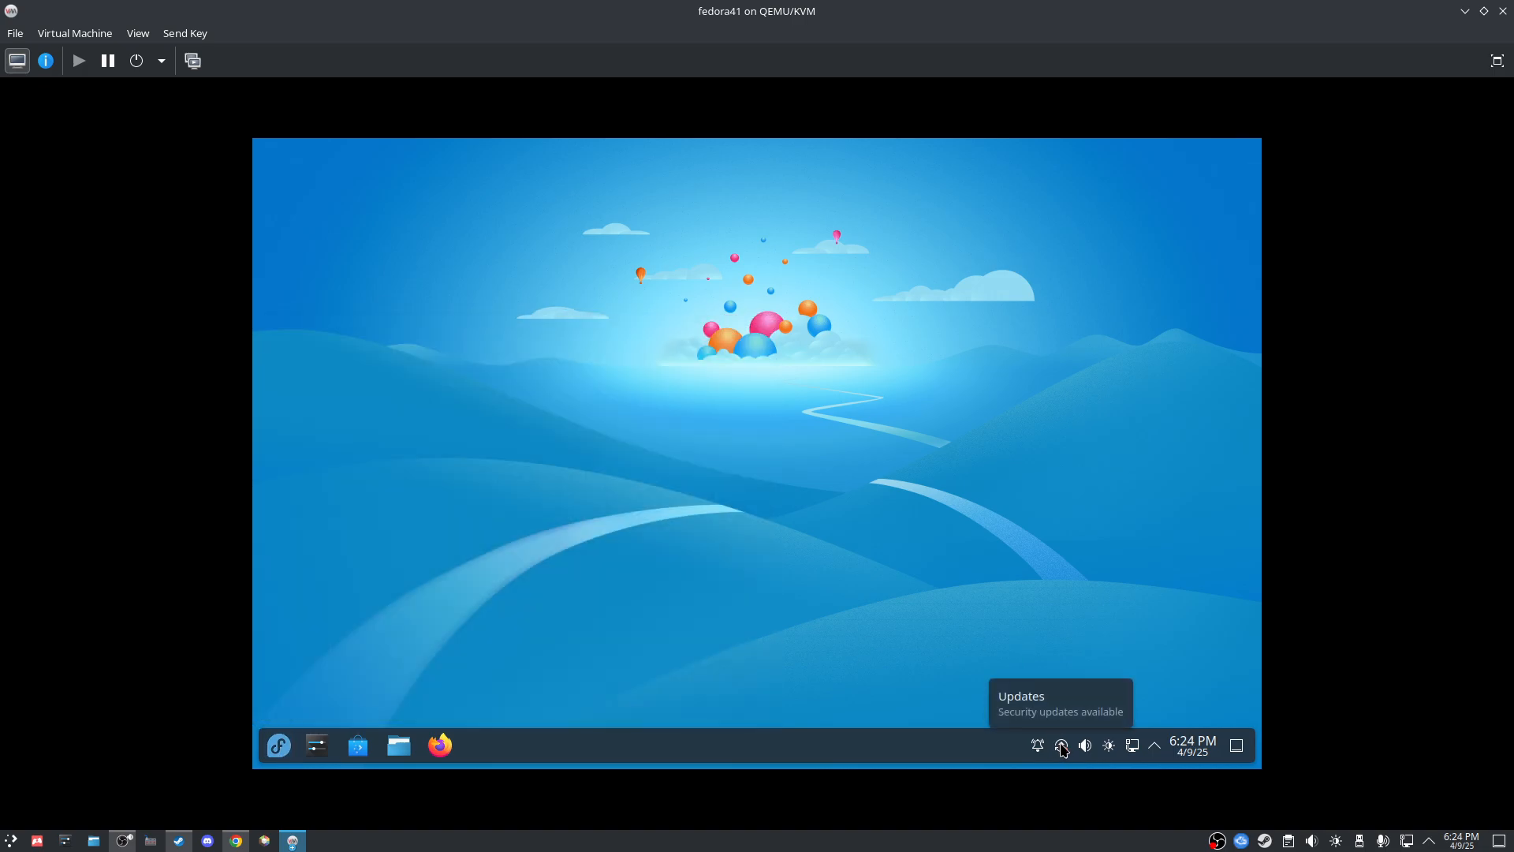
click(346, 747)
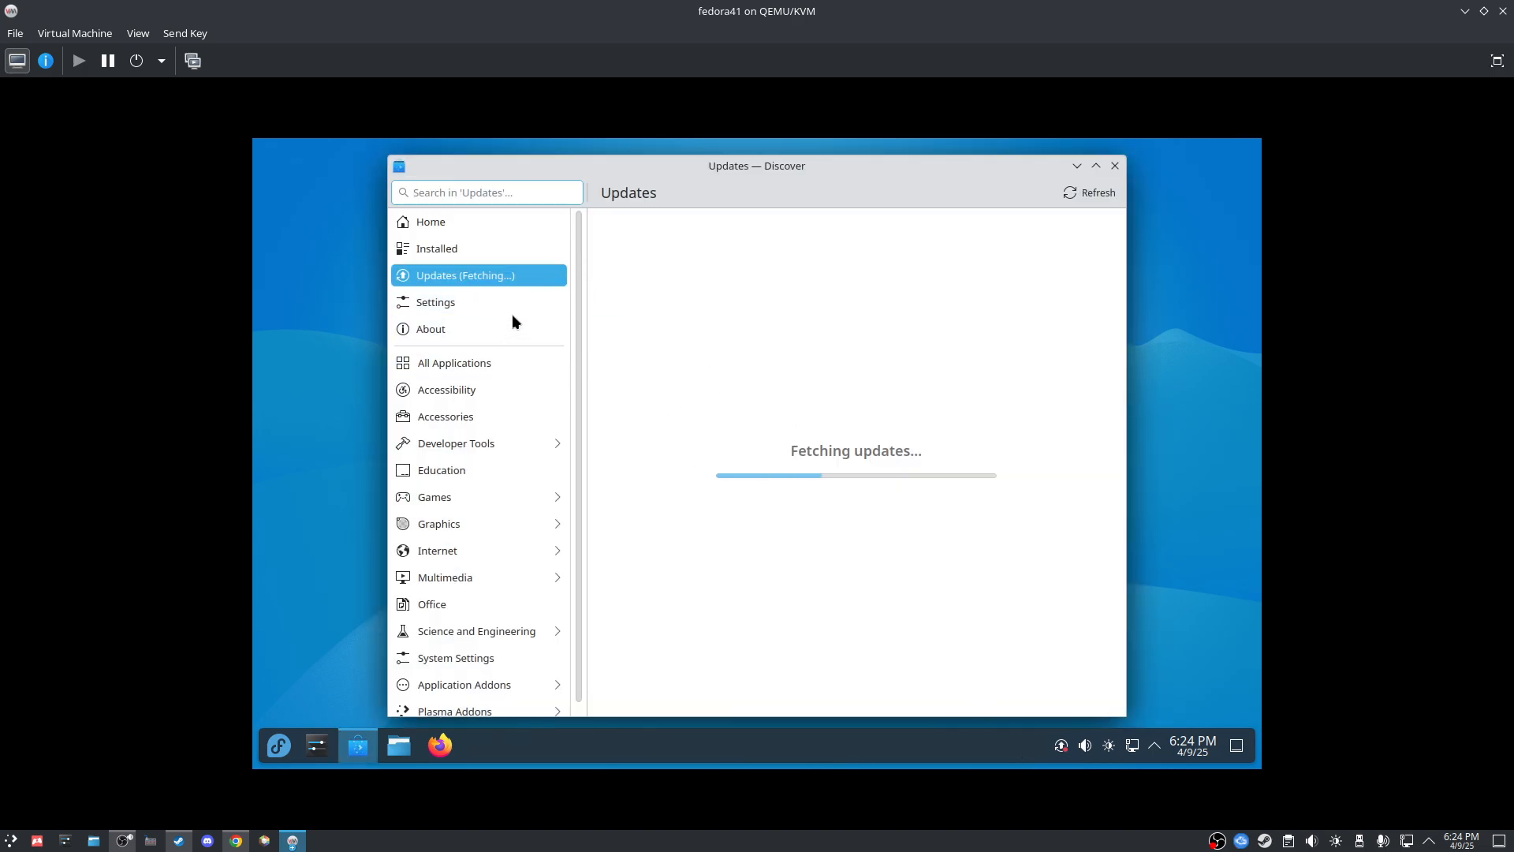
Step: Close Discover, launch Konsole from the application launcher, and clear the stray character
click(1115, 167)
click(278, 746)
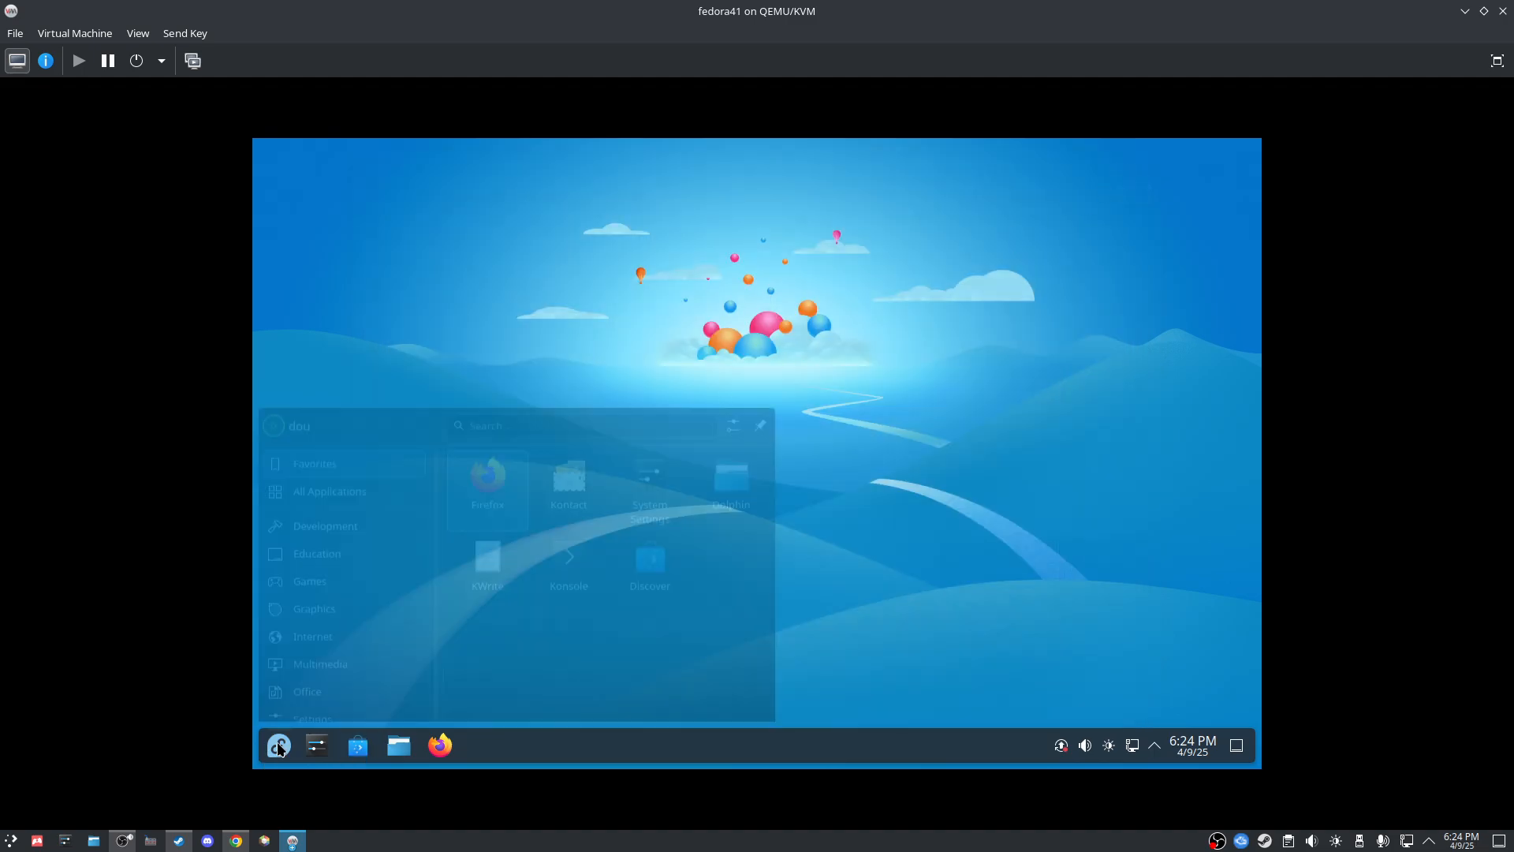
click(585, 482)
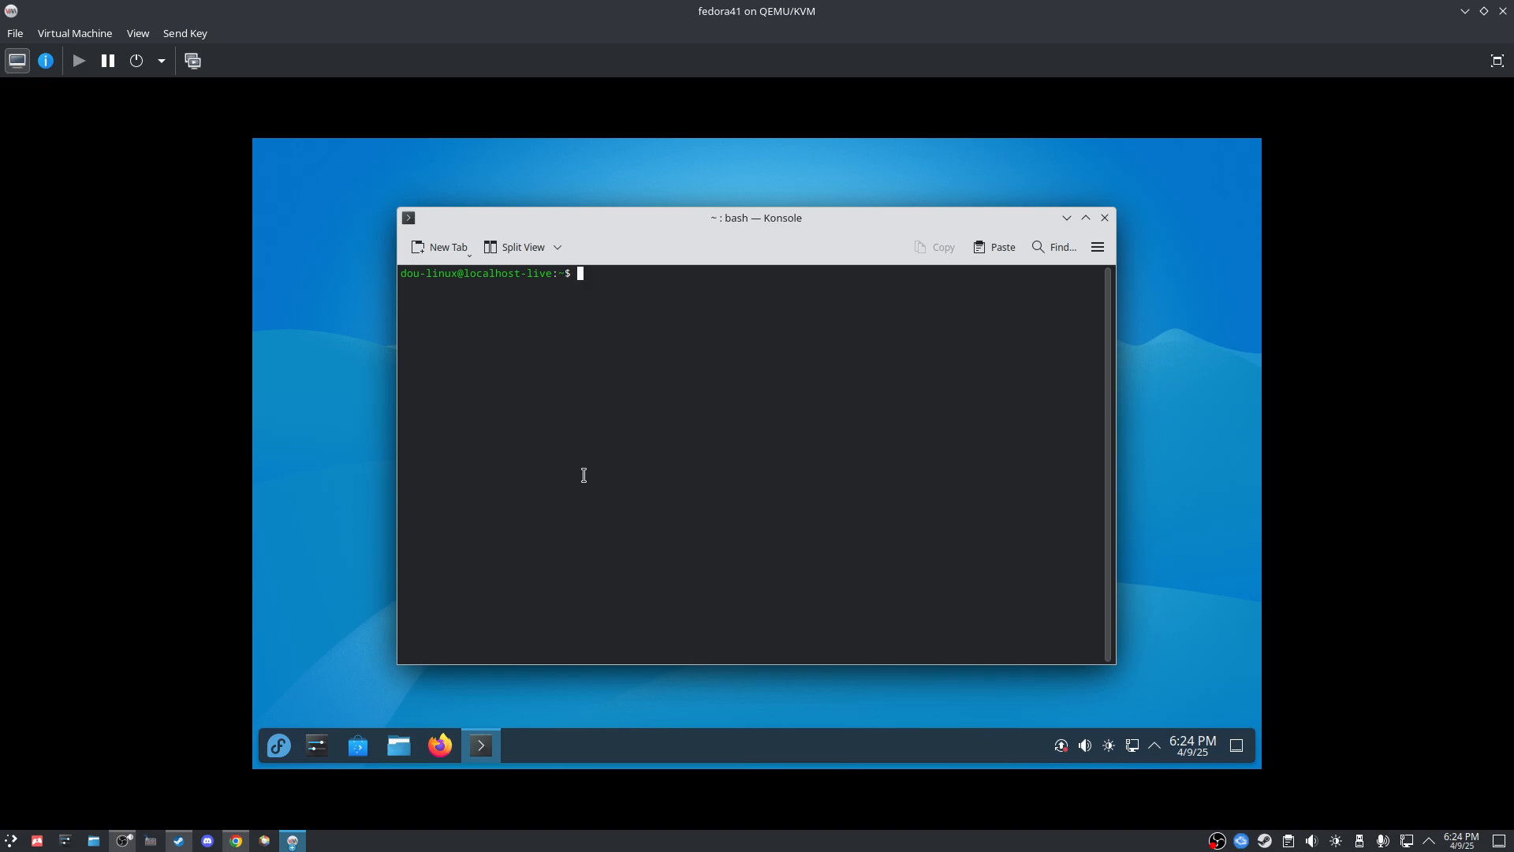
text(1)
key(BackSpace)
Step: Run 'dnf update' in Konsole and see it refused for lacking superuser privileges
text(dnf)
text(update)
key(BackSpace)
key(BackSpace)
key(BackSpace)
key(BackSpace)
key(BackSpace)
text(pgrade)
key(BackSpace)
key(BackSpace)
key(BackSpace)
key(BackSpace)
key(BackSpace)
key(BackSpace)
text(pdate)
key(Return)
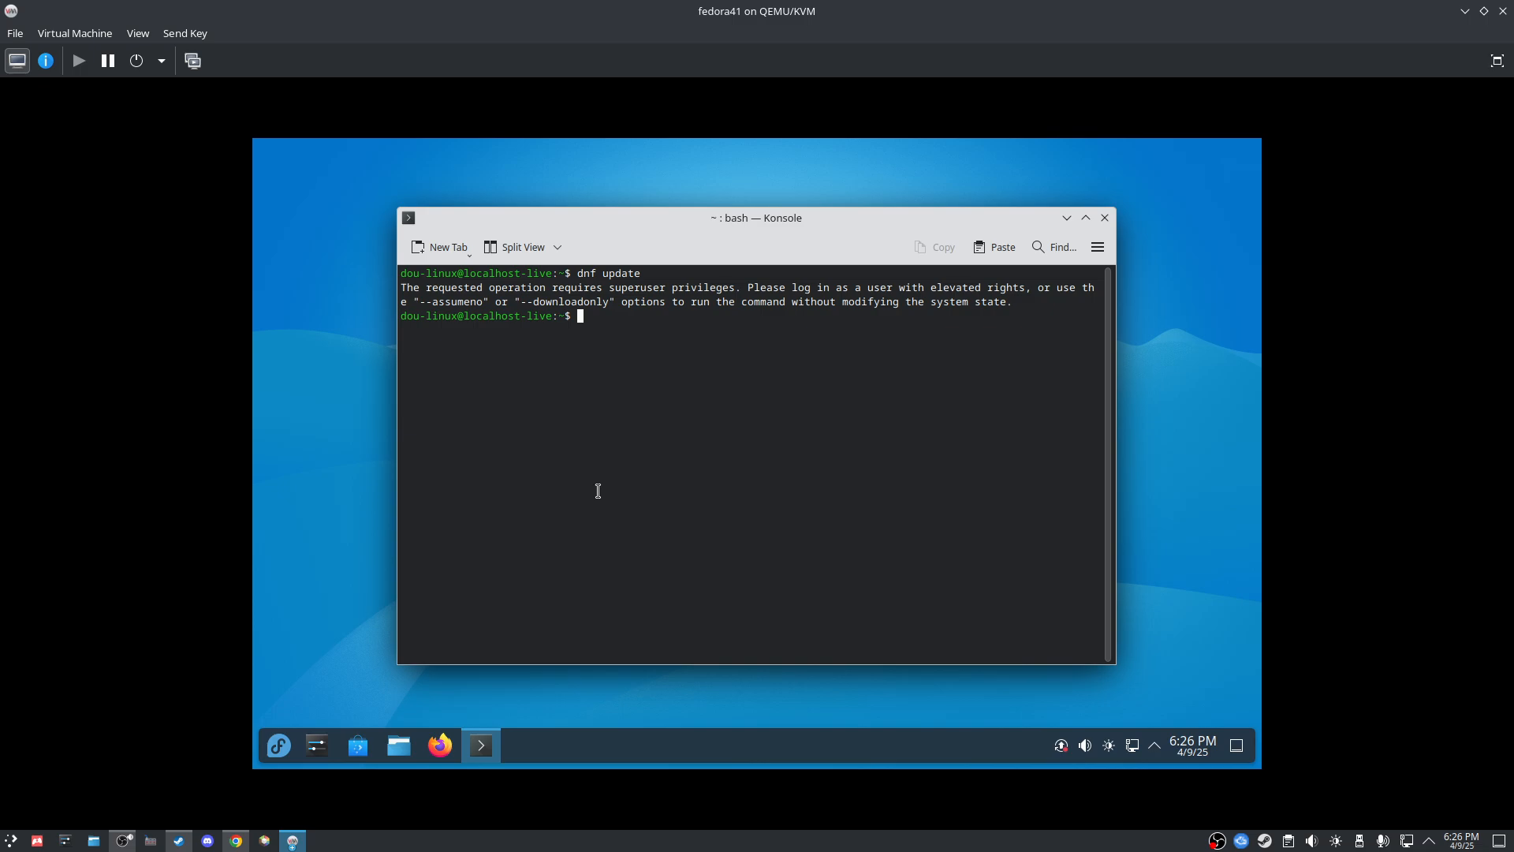
Step: Start a new command line reading 'sudo dnf' at the prompt
text(sudo)
mouse_move(575, 315)
mouse_down()
mouse_move(605, 316)
mouse_move(590, 320)
mouse_up()
click(626, 316)
click(592, 321)
text(dnf)
mouse_move(608, 315)
mouse_down()
mouse_move(567, 312)
mouse_move(636, 319)
mouse_up()
click(617, 318)
click(641, 319)
click(584, 320)
click(615, 318)
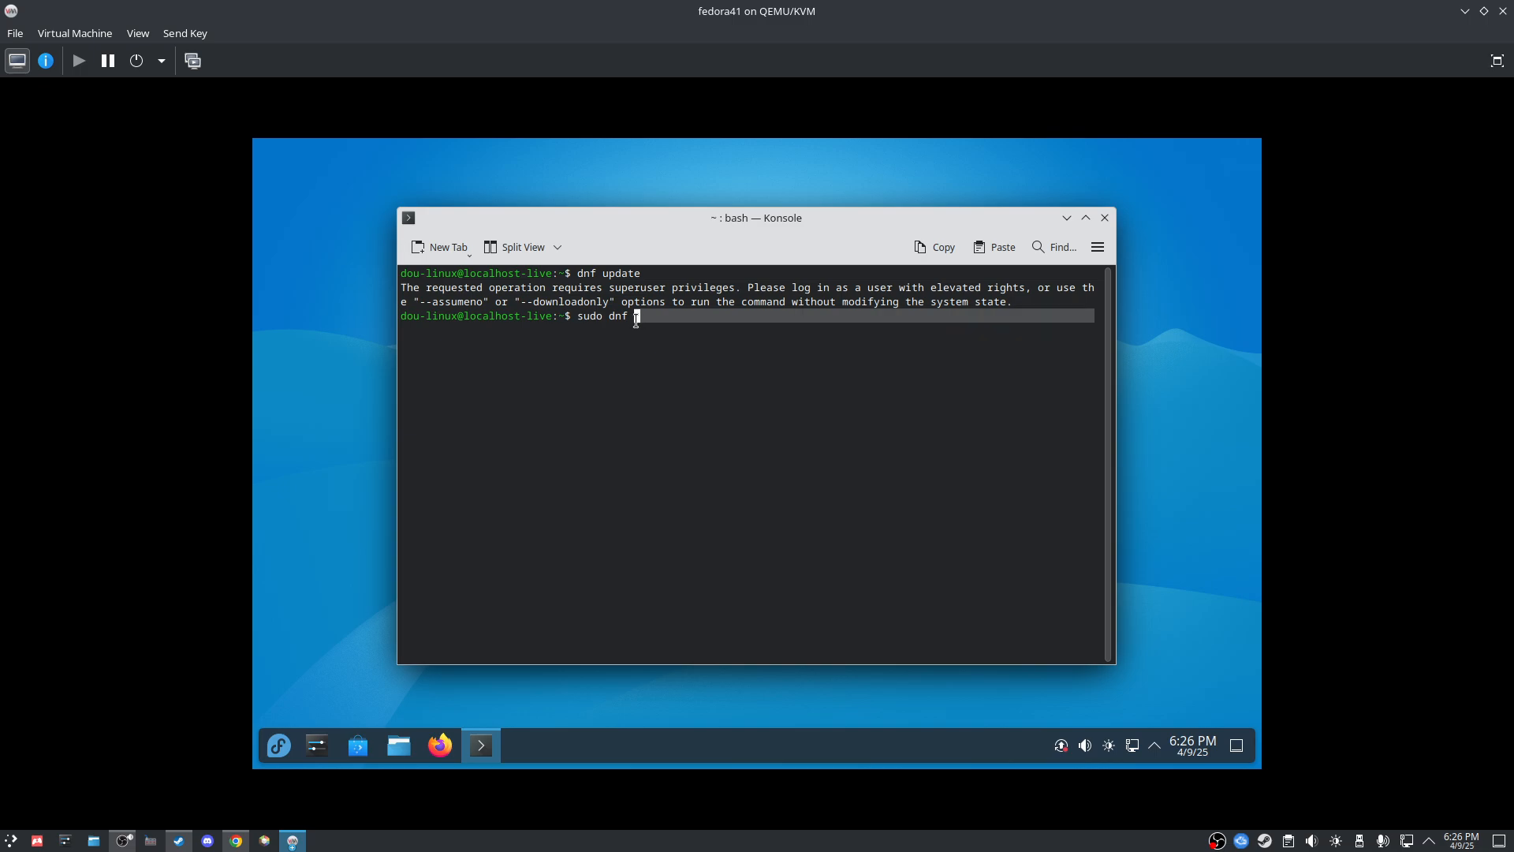
Step: Run 'sudo dnf update' and authenticate with the account password
text(update)
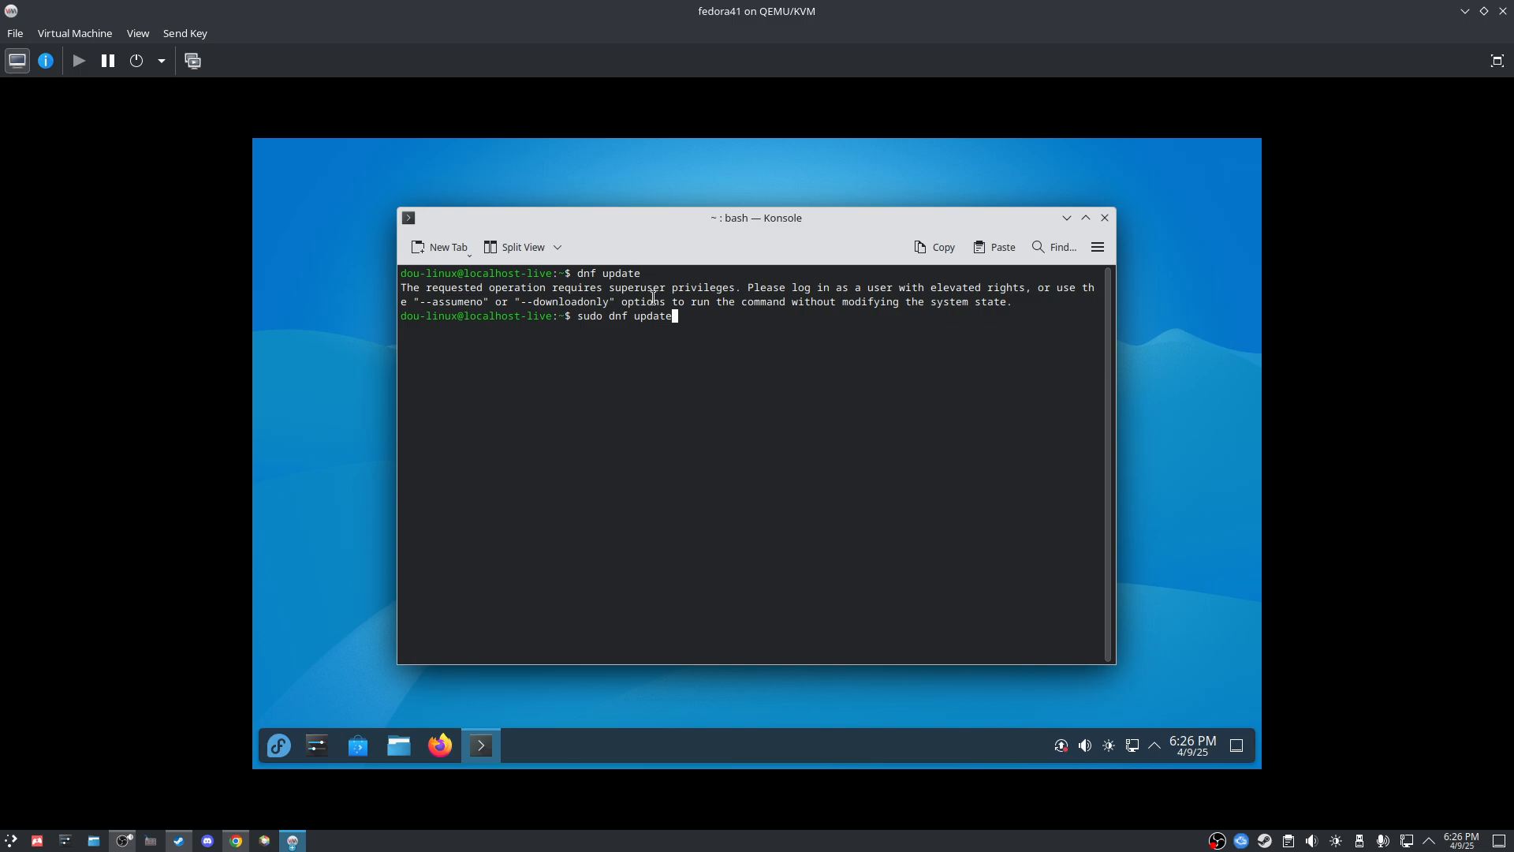
key(Return)
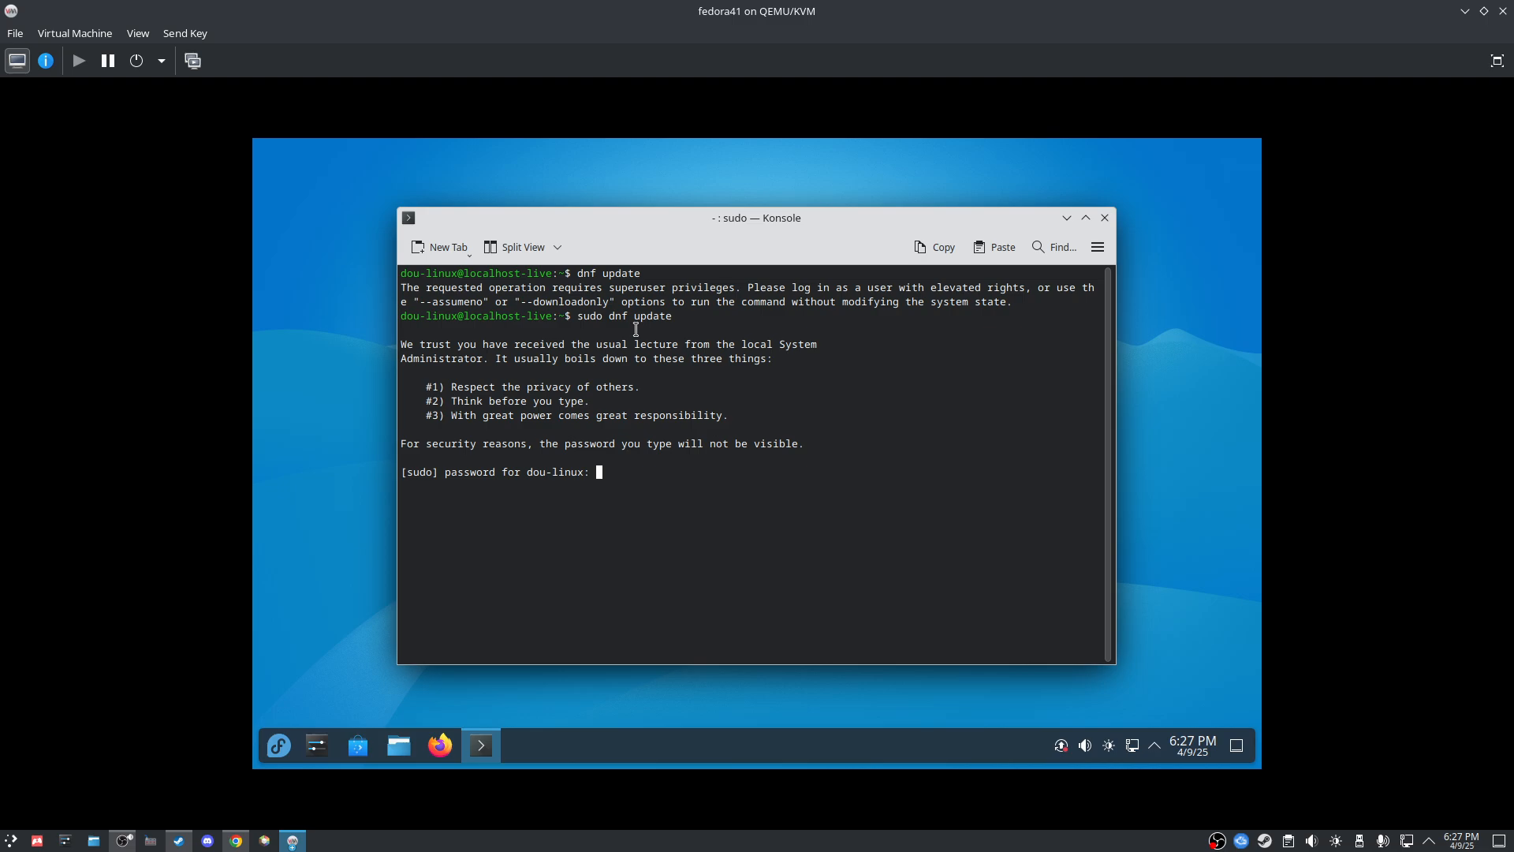
key(Return)
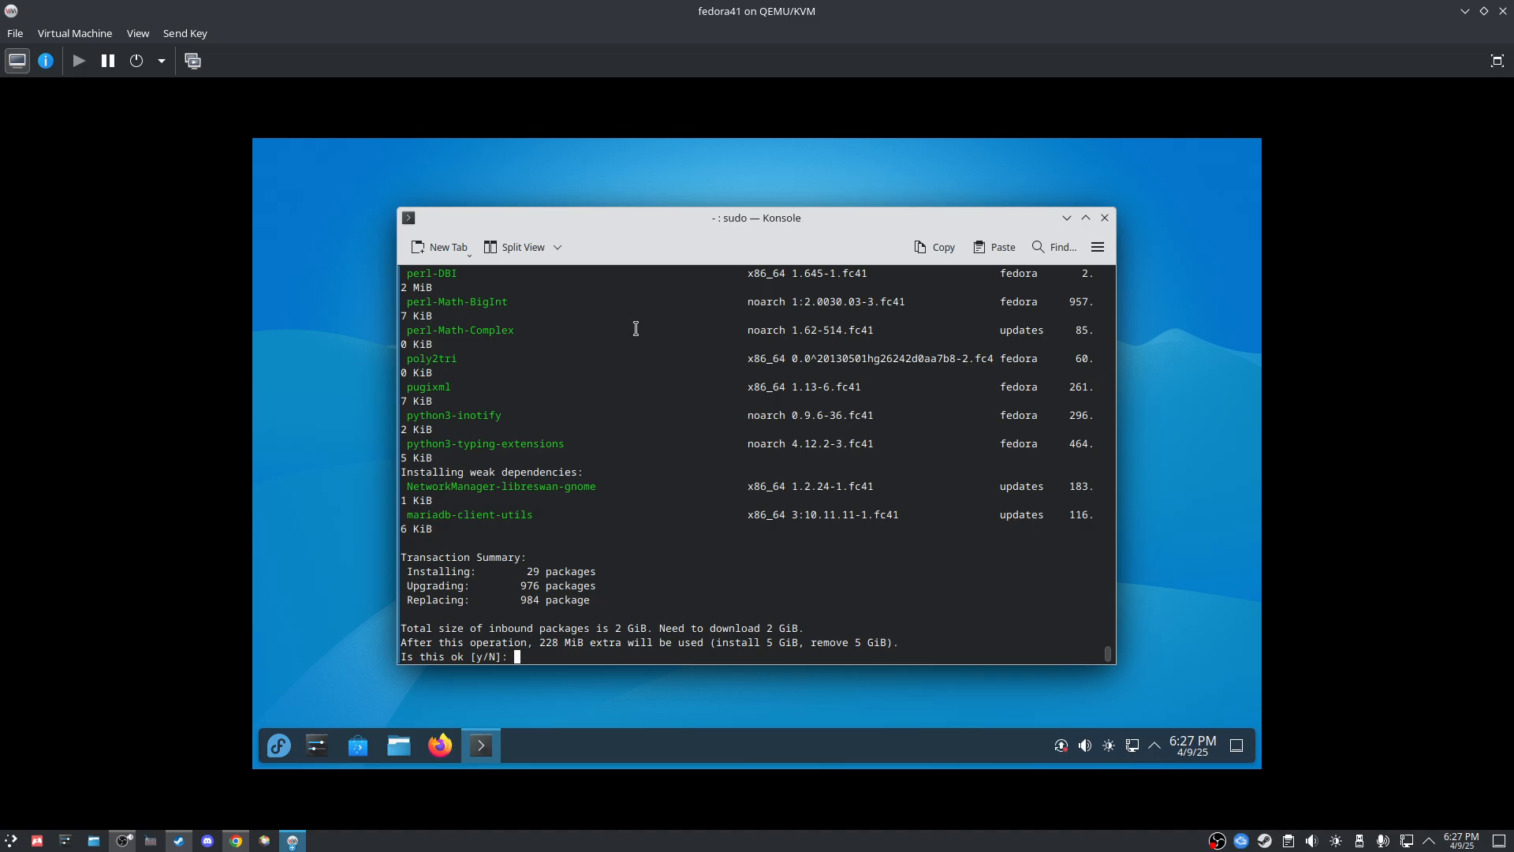
Step: Maximize Konsole and scroll back through the dnf package list to review the upgrade
scroll(793, 399, up, 15)
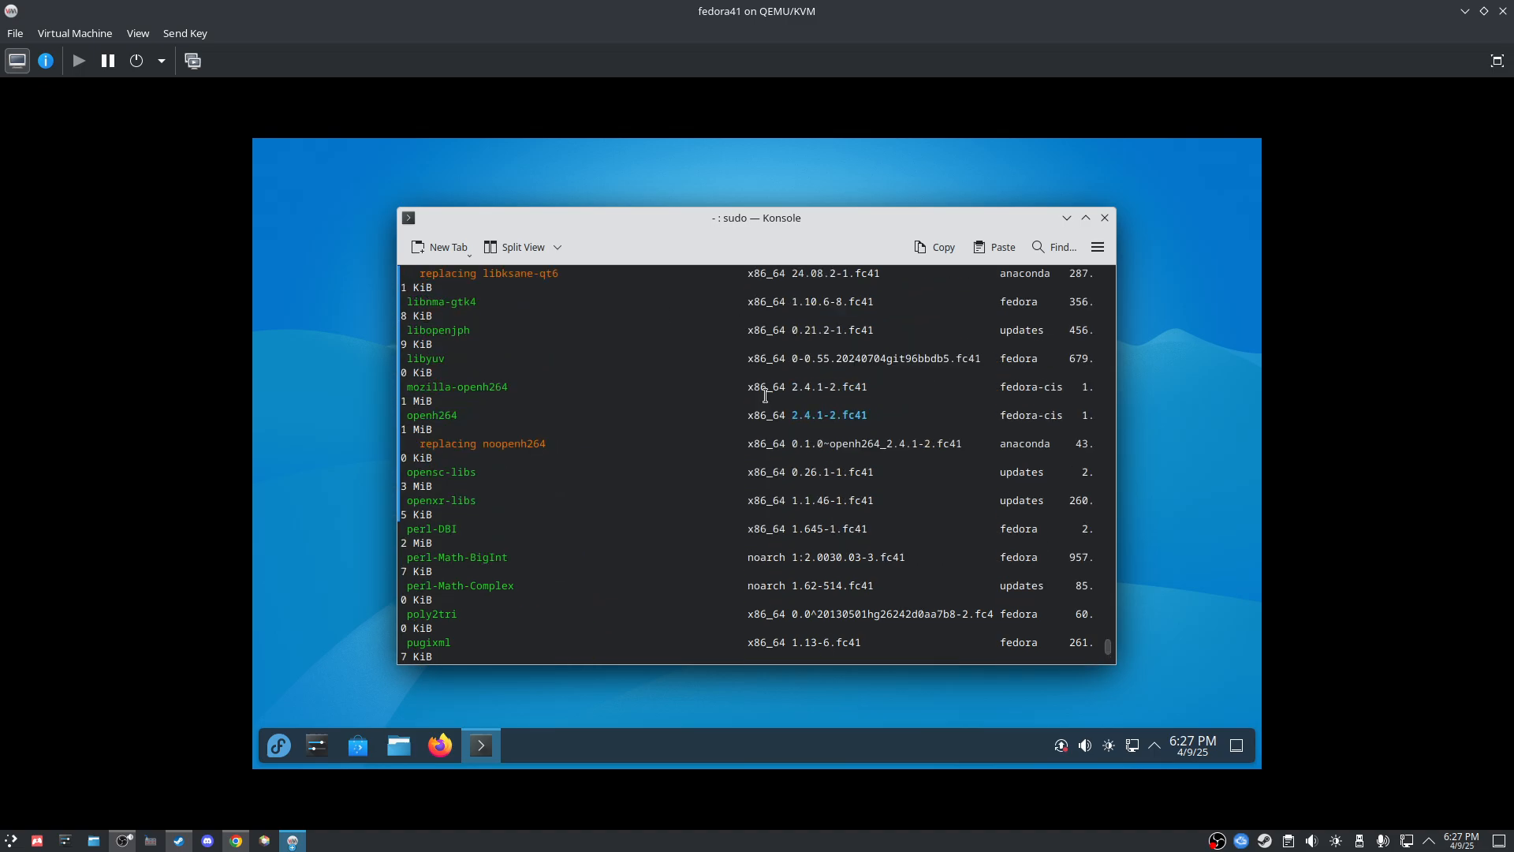
click(1085, 217)
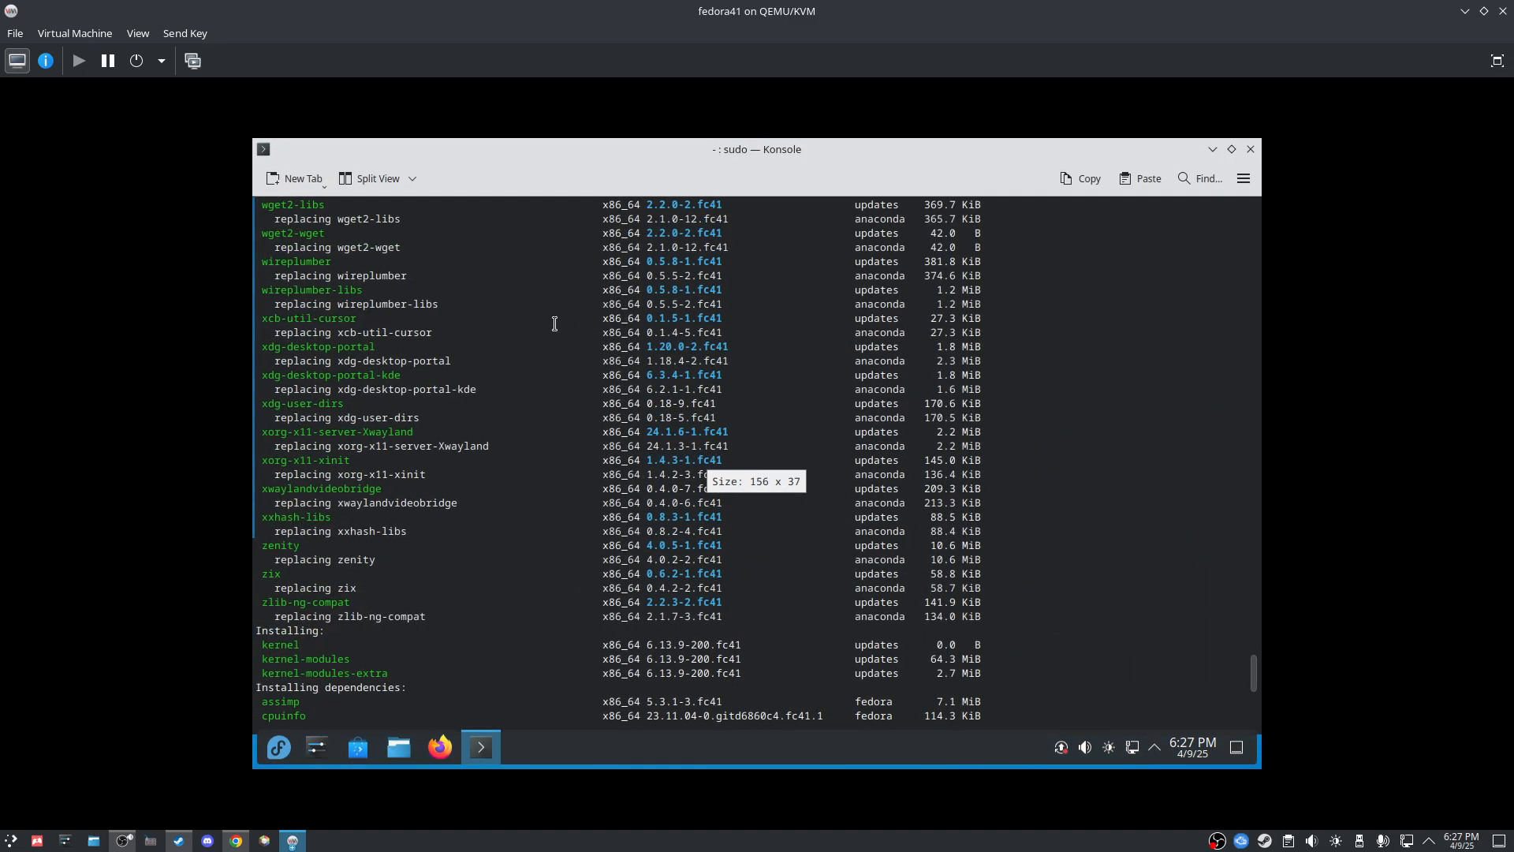
scroll(343, 335, up, 6)
scroll(343, 335, up, 20)
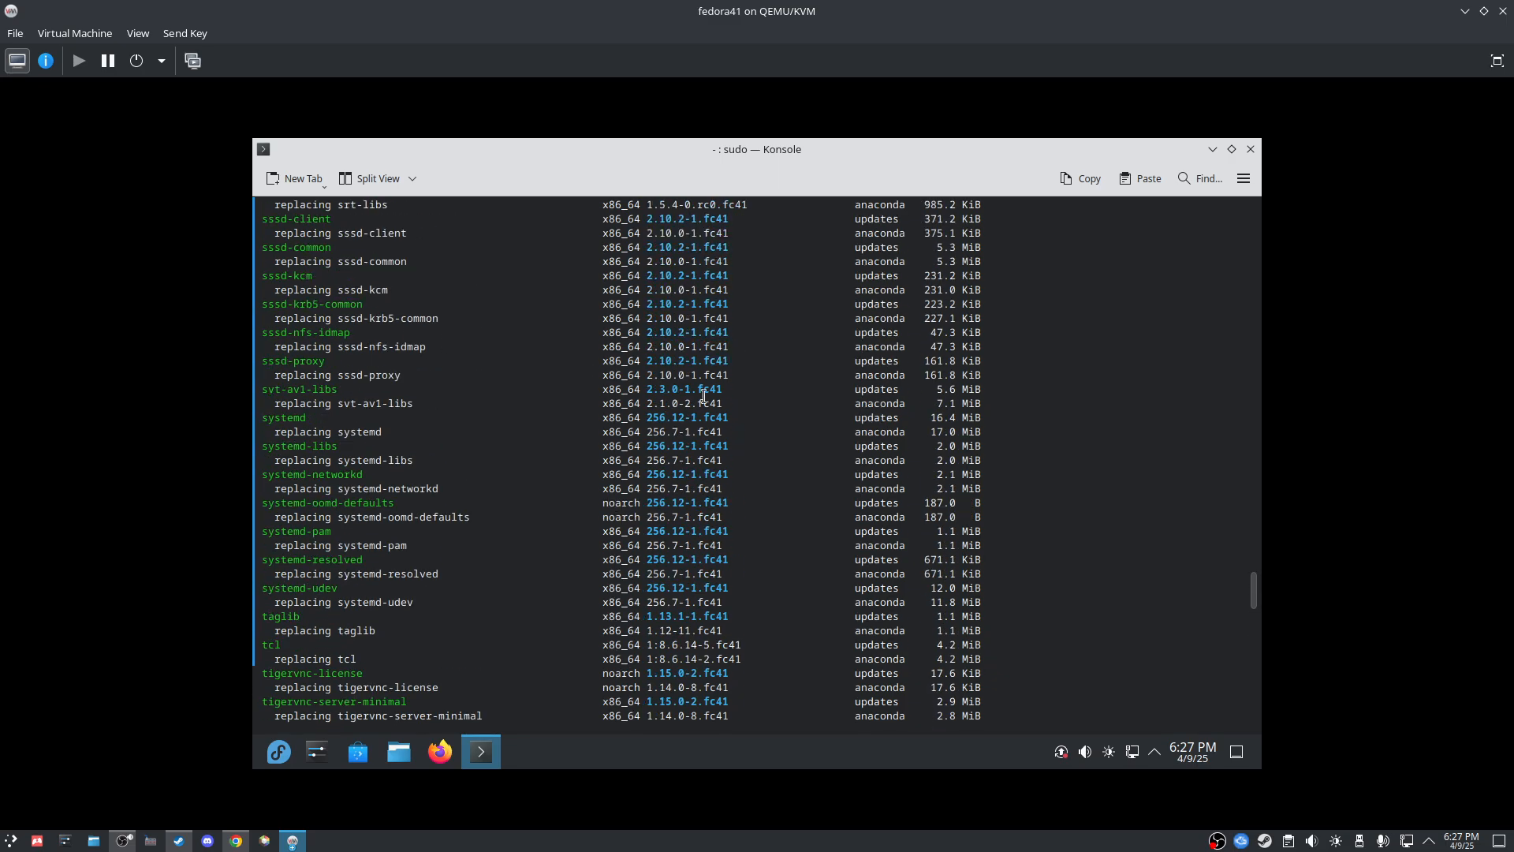
drag(1254, 597, 1200, 714)
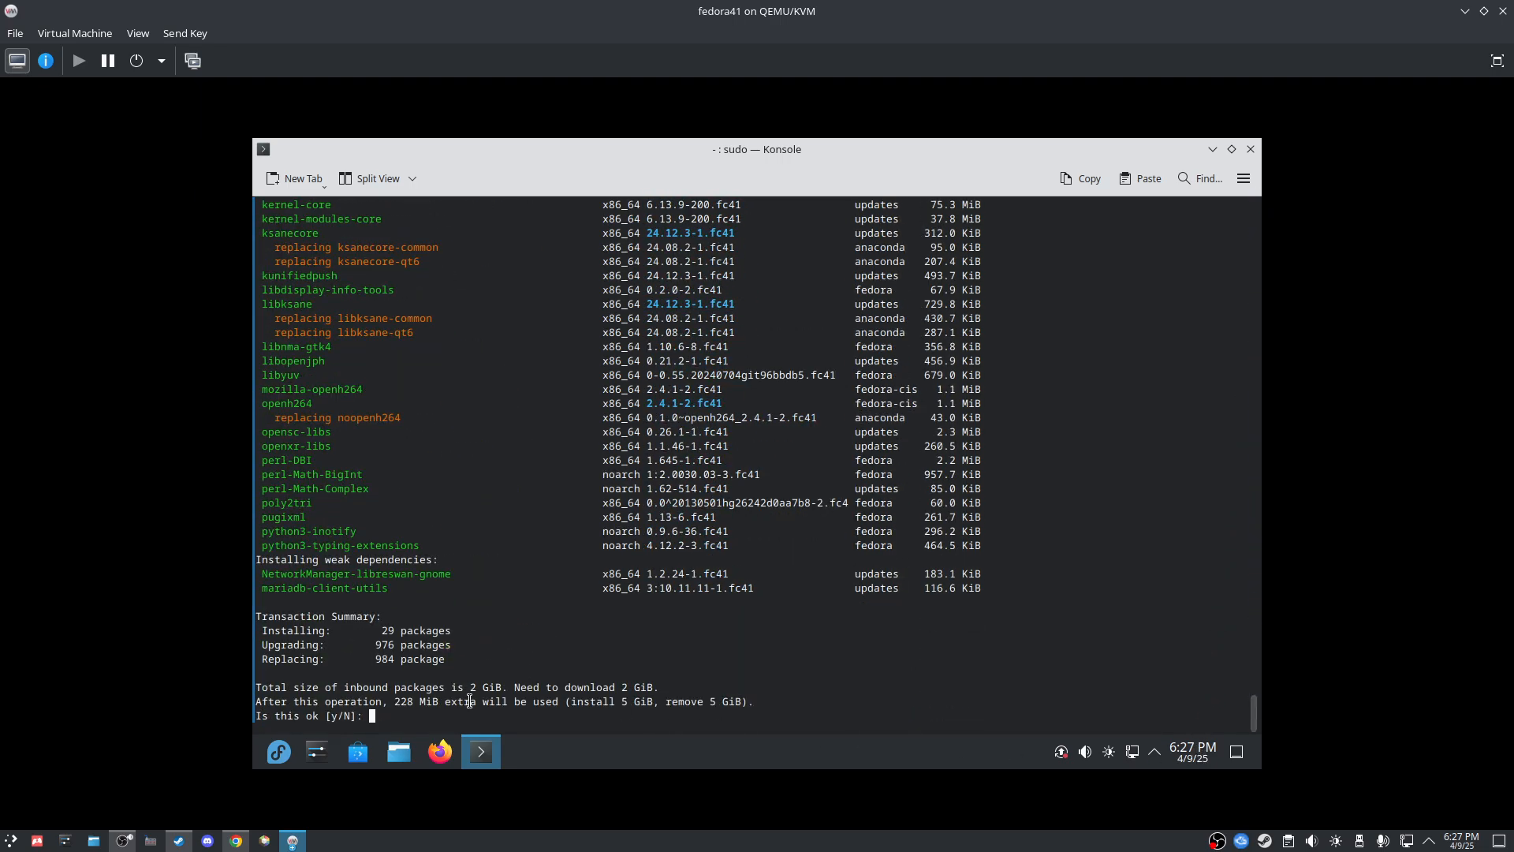
Step: Accept the dnf system upgrade with y, then switch to Google Chrome on the host
text(y)
key(Return)
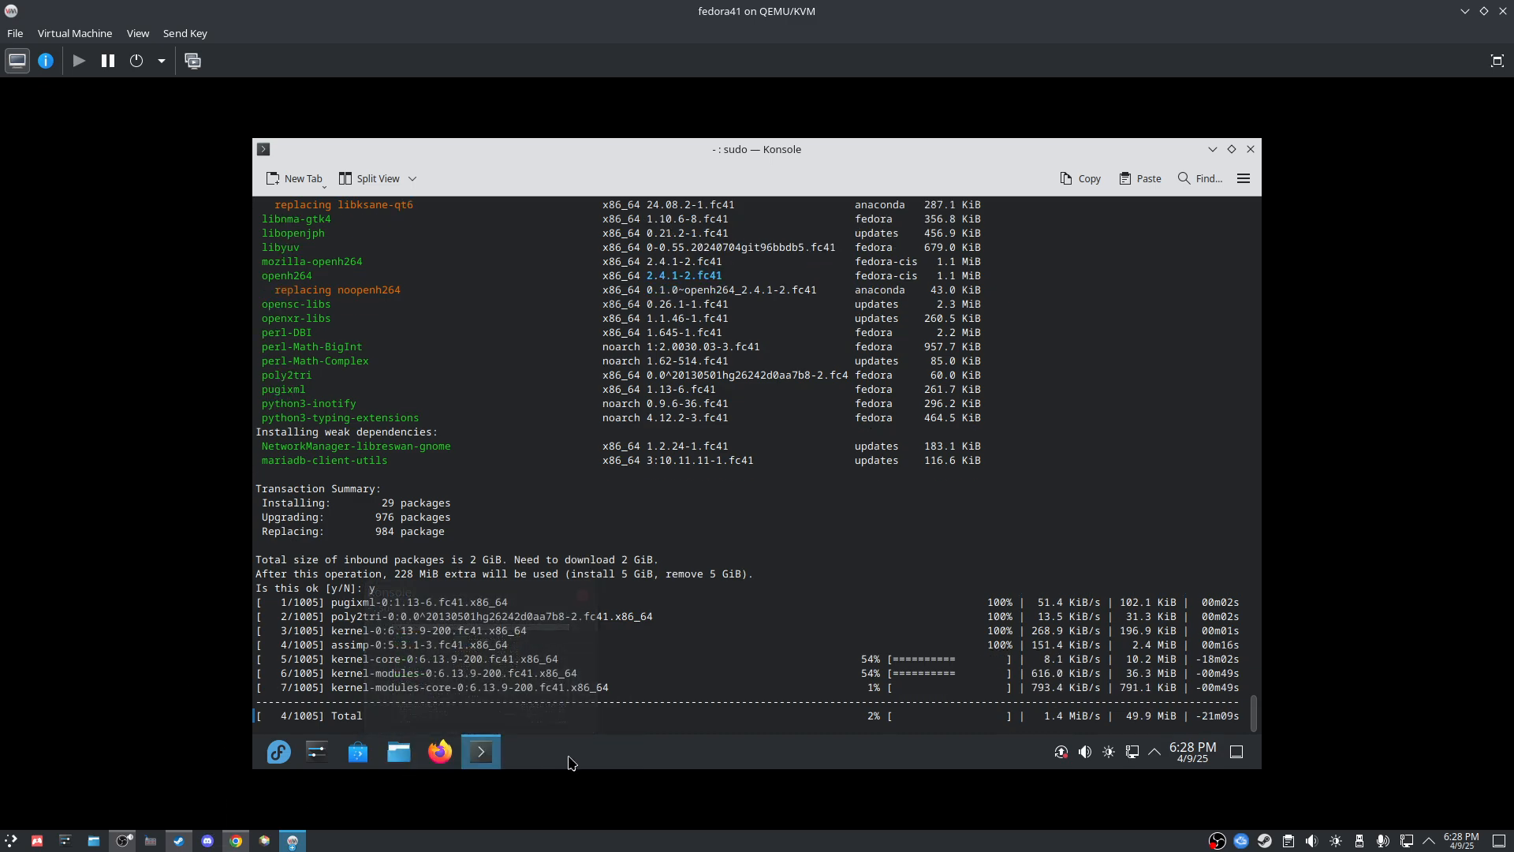
click(241, 841)
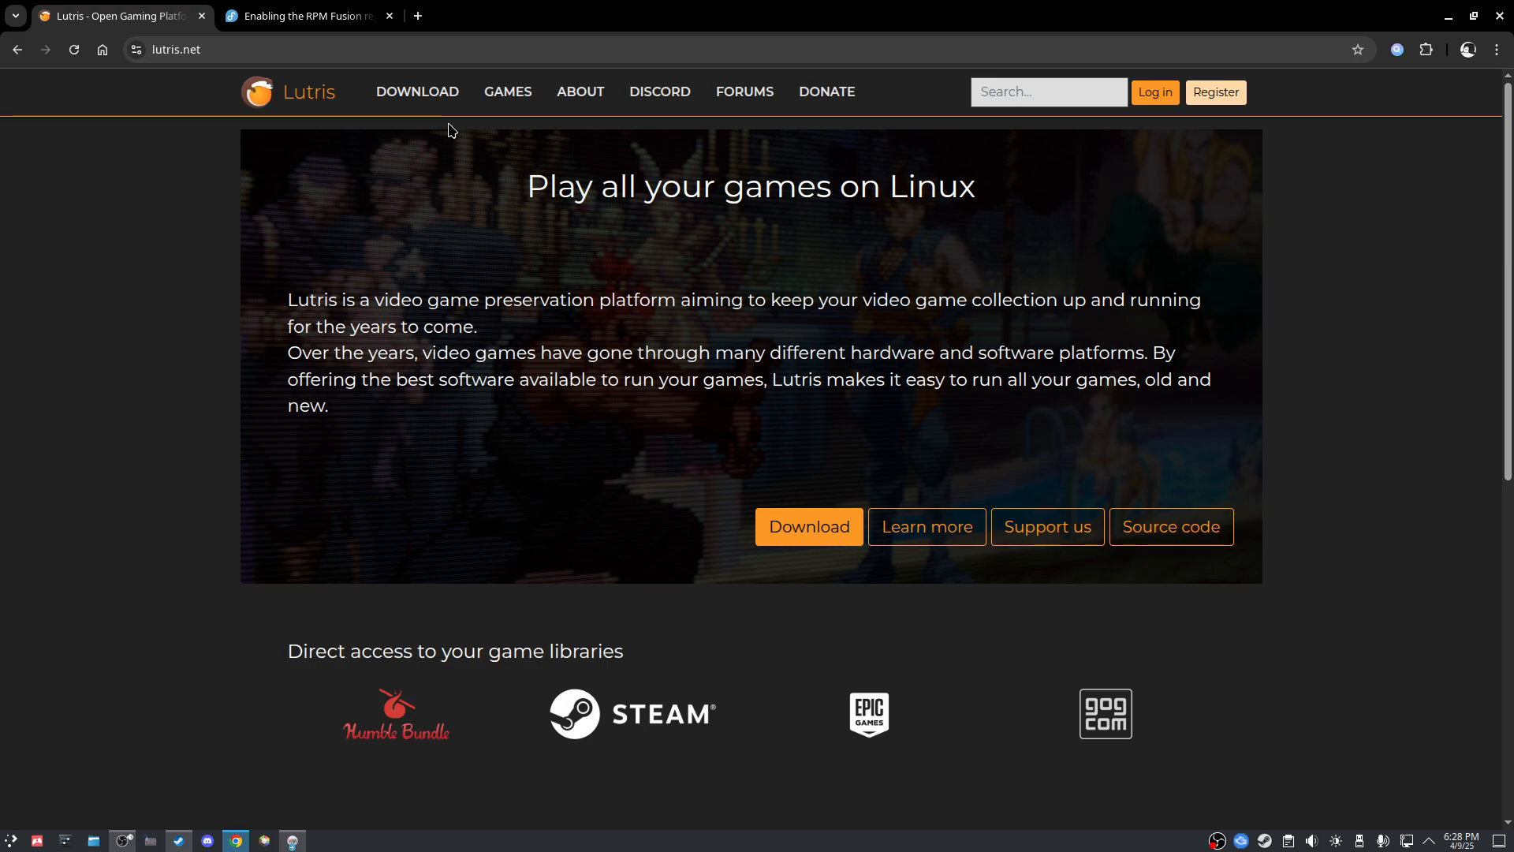
Step: Open the Lutris downloads page on lutris.net and scroll through the distribution list
click(438, 98)
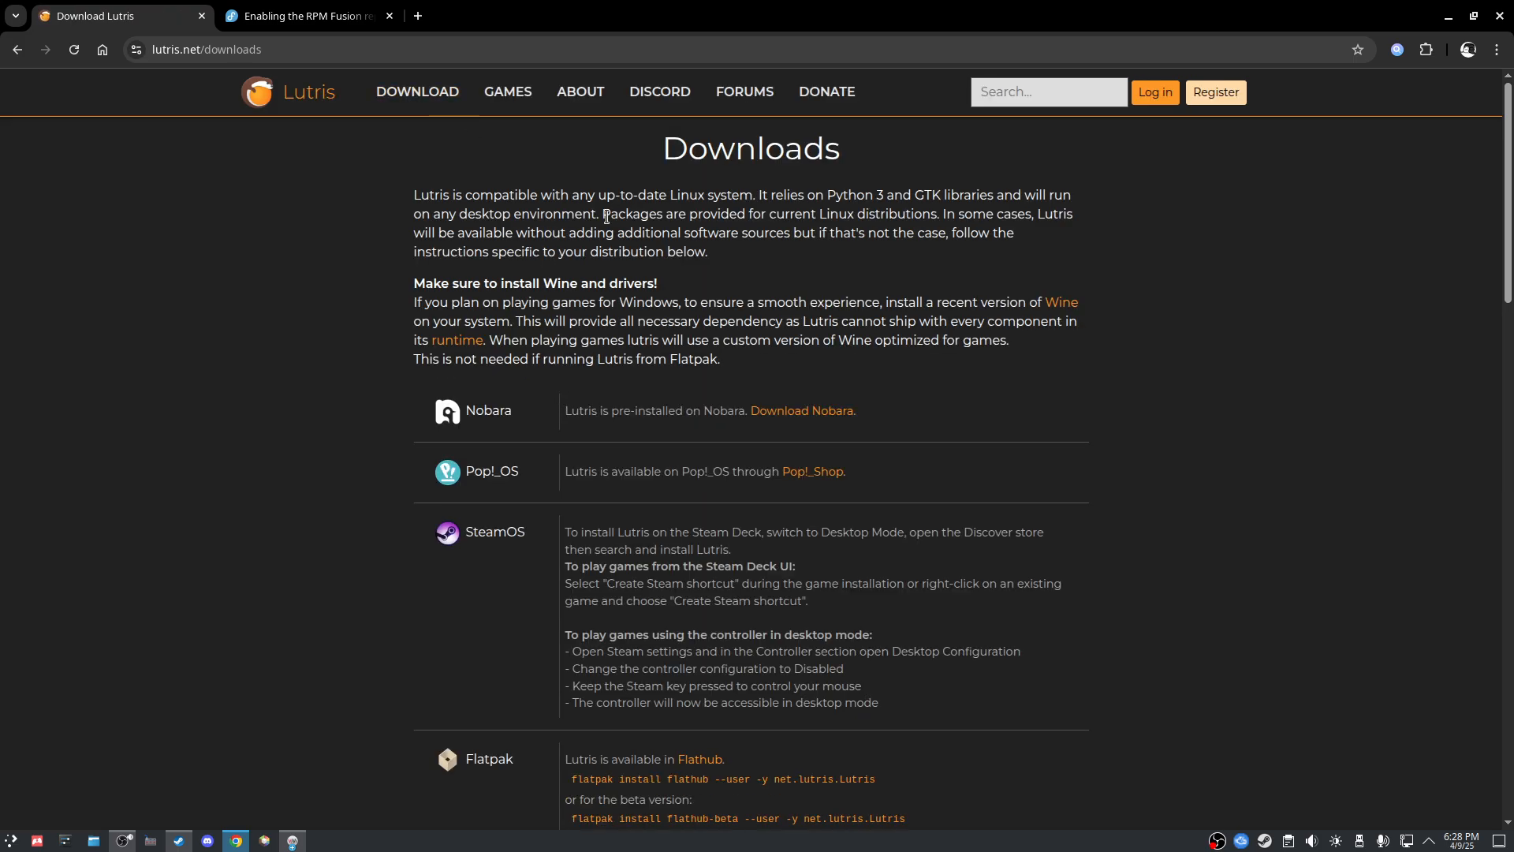
scroll(561, 473, down, 2)
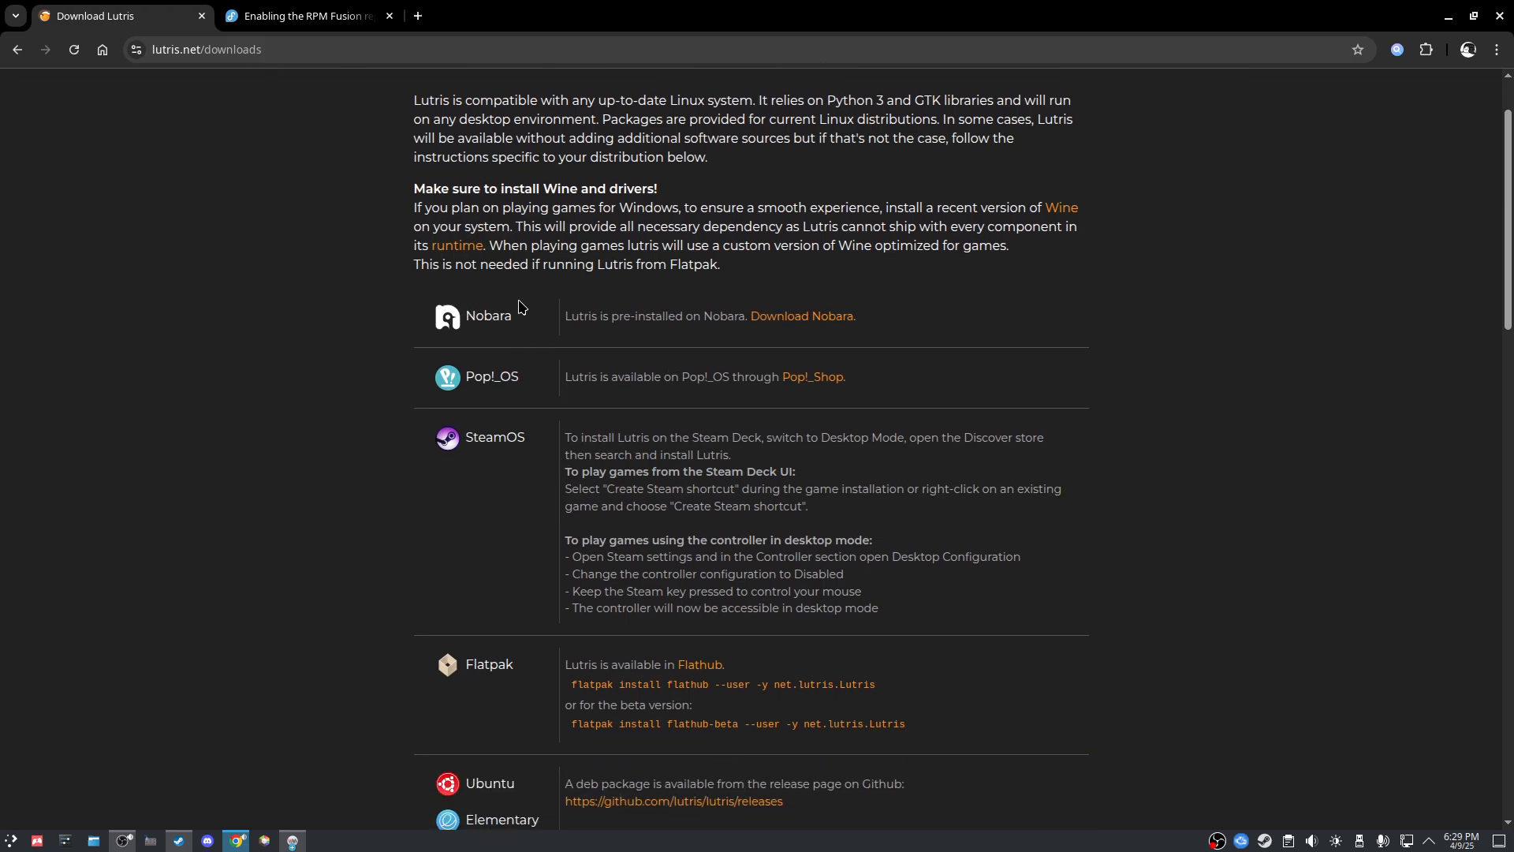
scroll(550, 430, down, 4)
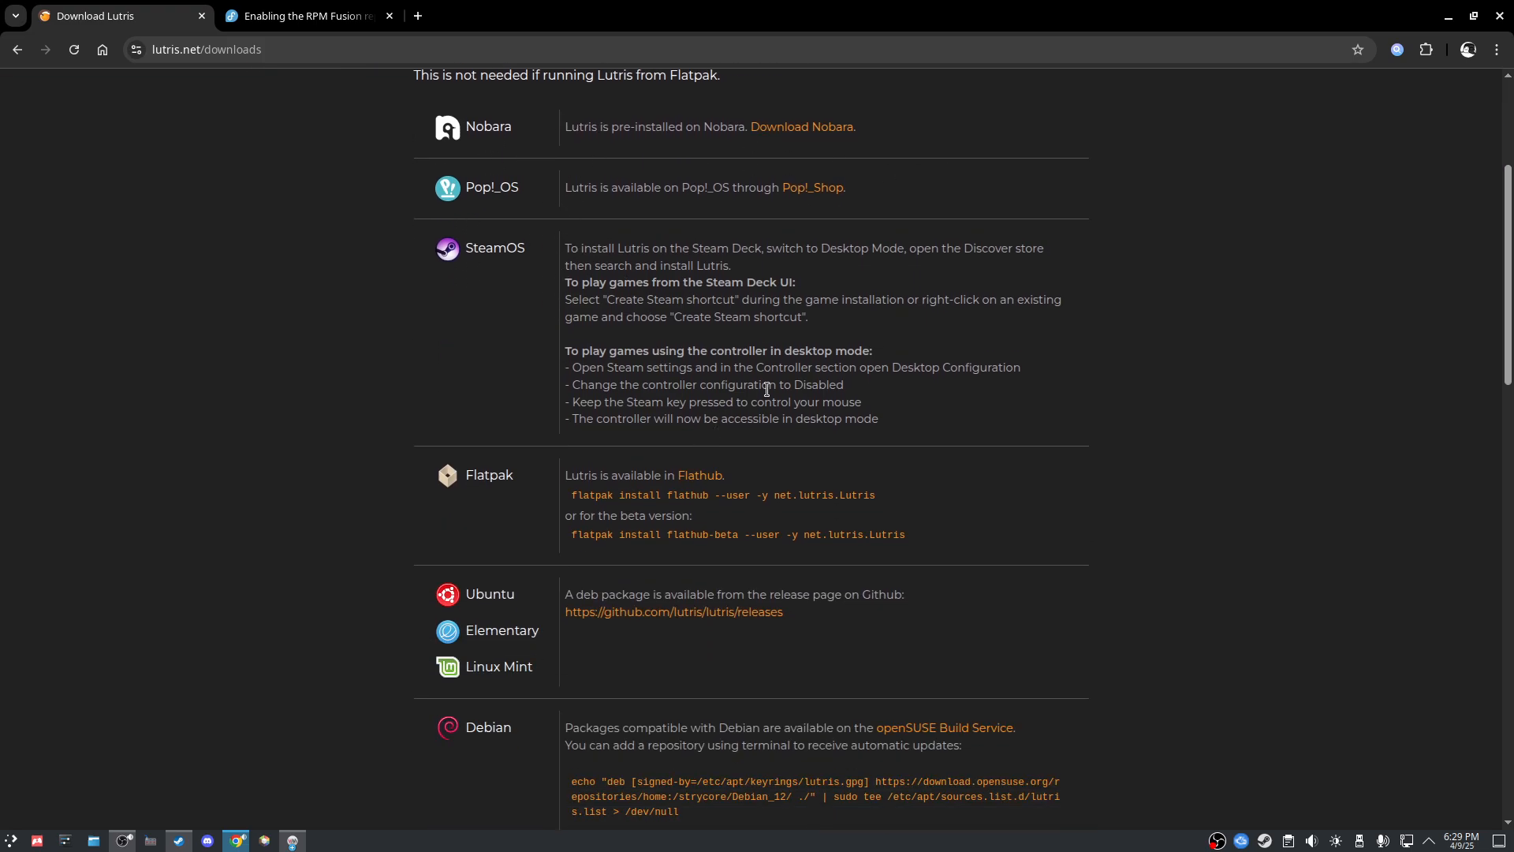
scroll(457, 206, down, 2)
scroll(519, 239, up, 2)
scroll(519, 239, up, 4)
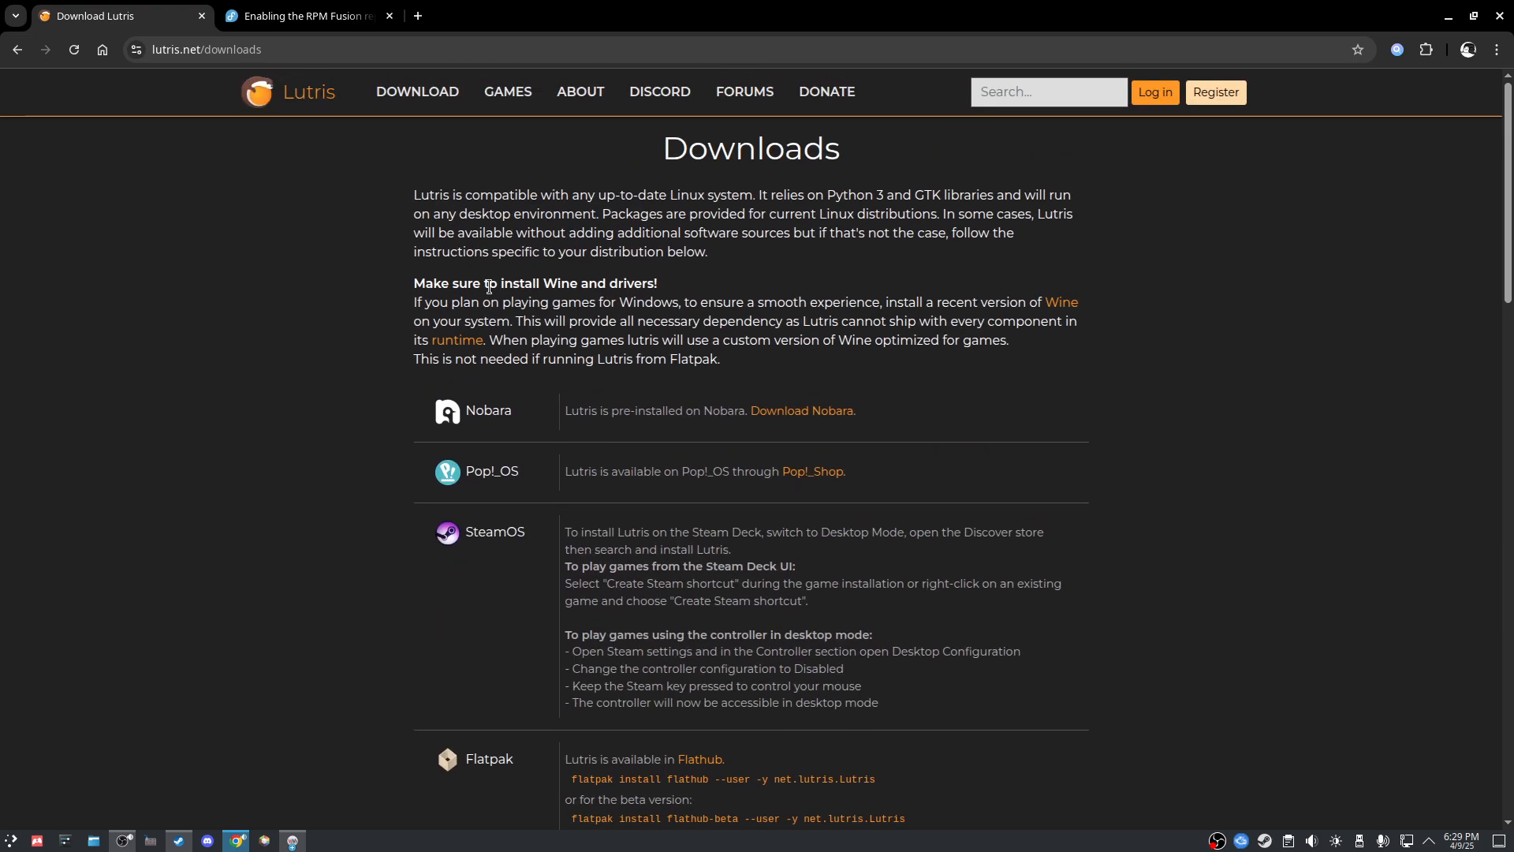
Step: Highlight the Nobara, Pop!_OS and SteamOS entries on the downloads page
drag(523, 417, 464, 420)
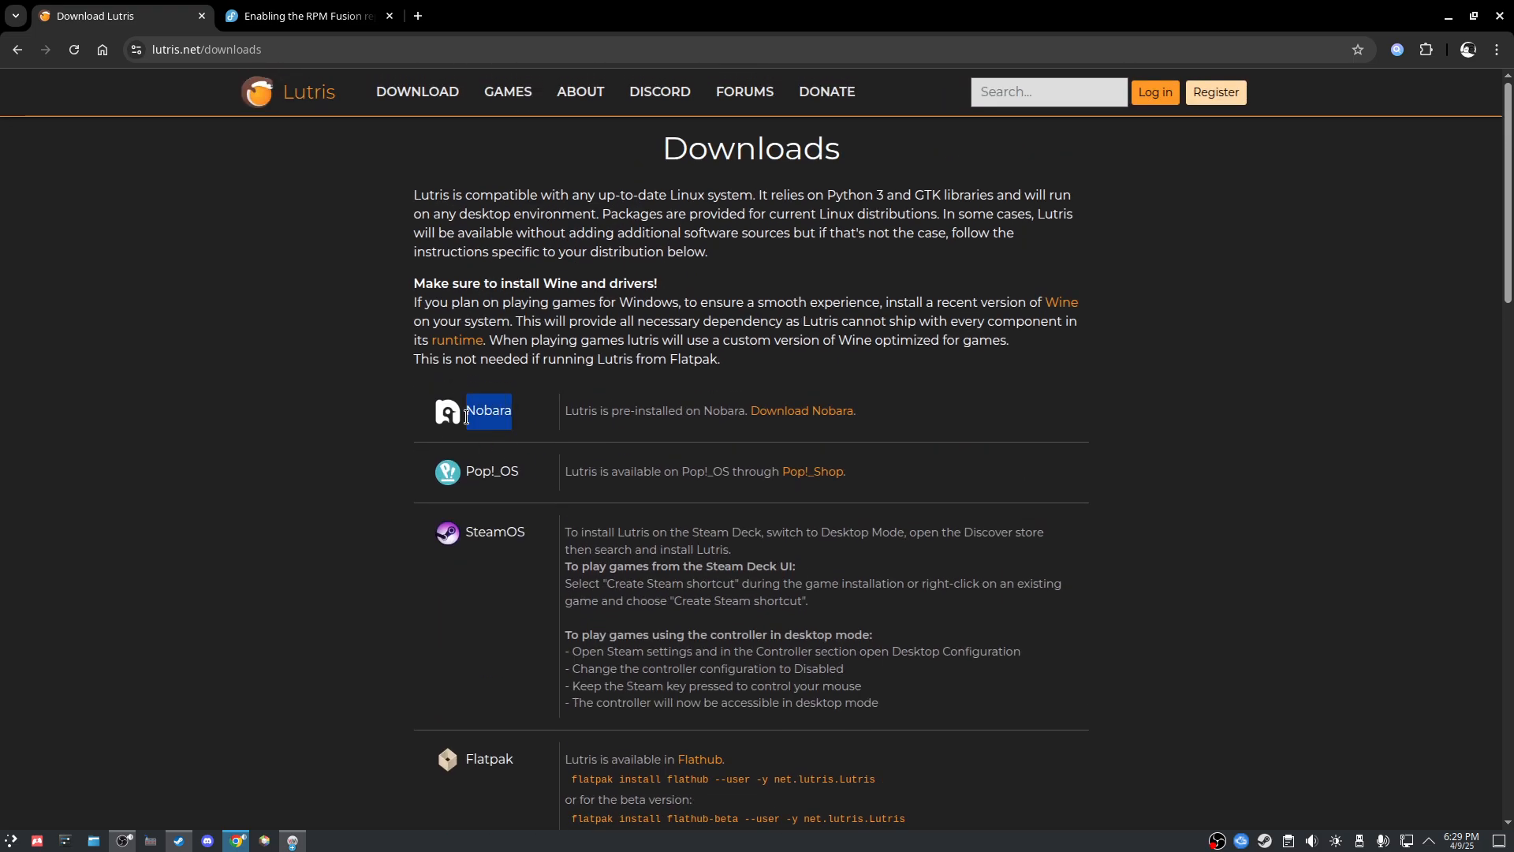
click(528, 424)
scroll(563, 436, down, 4)
scroll(562, 436, up, 3)
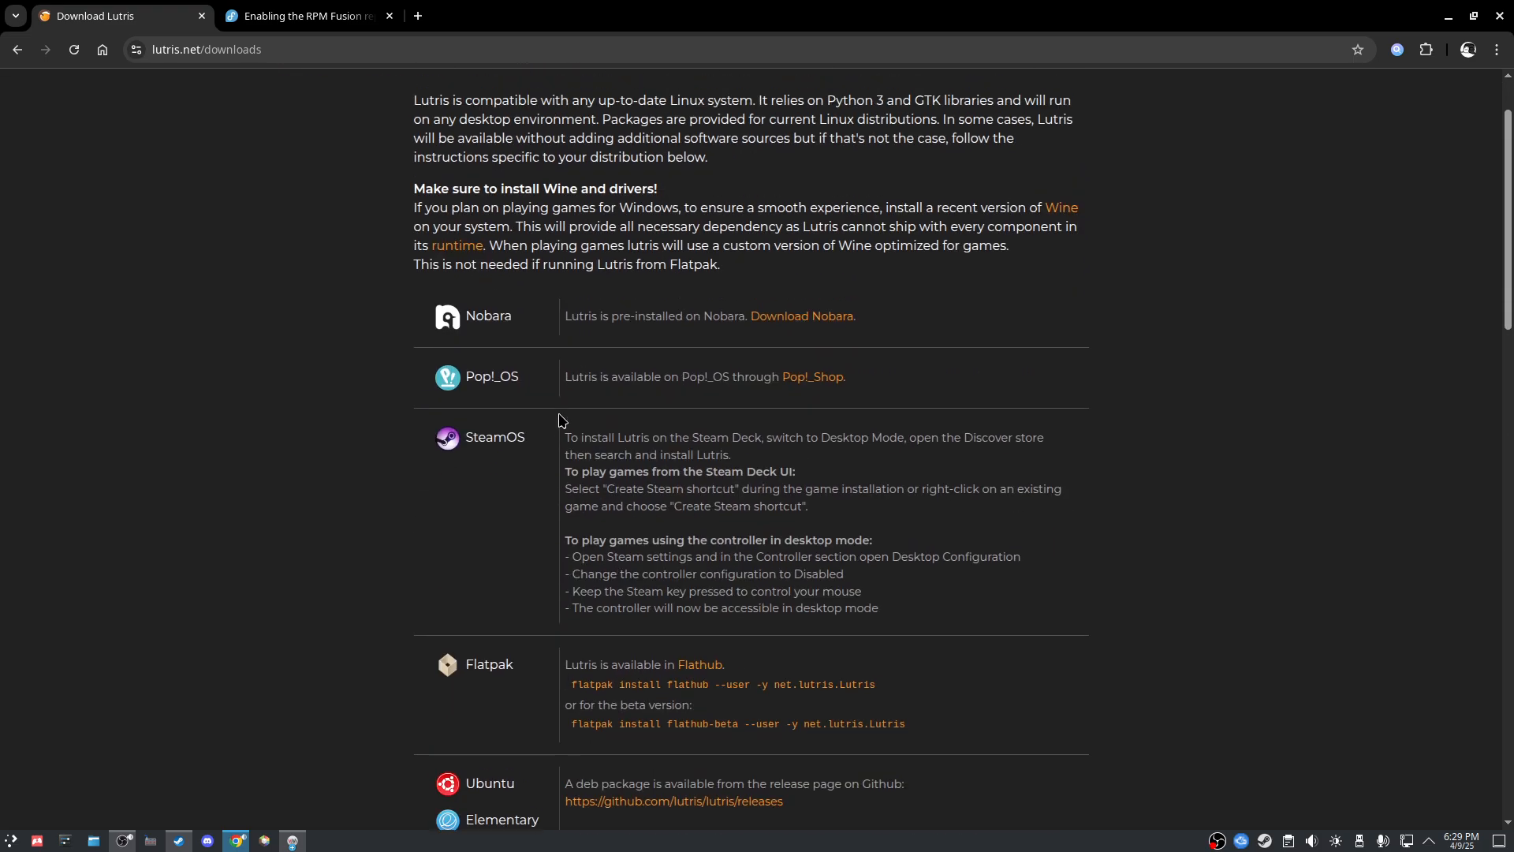
drag(520, 317, 465, 319)
click(525, 378)
drag(520, 377, 464, 379)
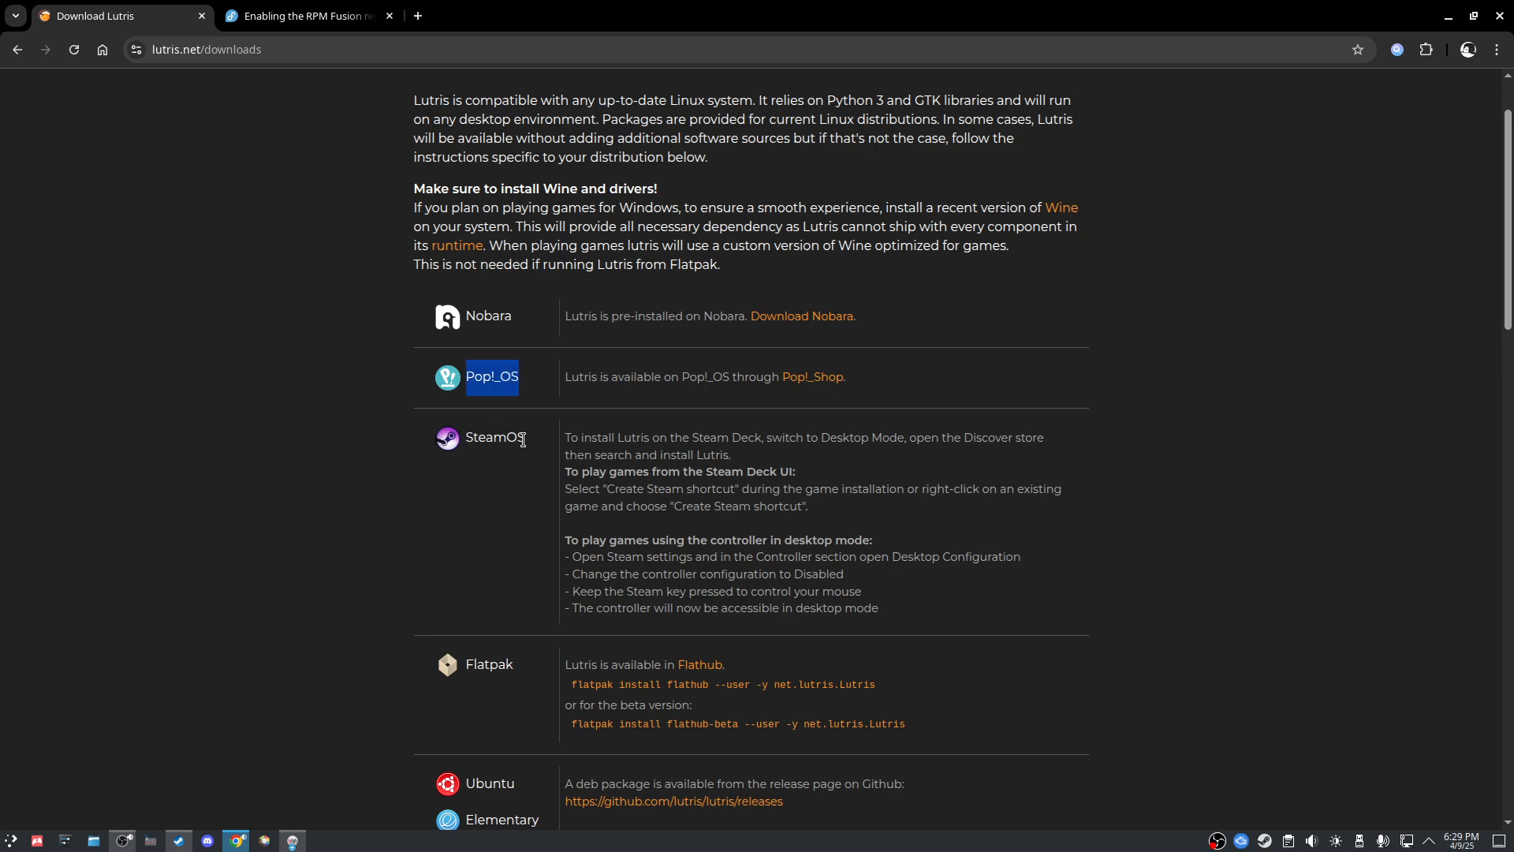
drag(526, 438, 467, 480)
scroll(501, 465, down, 2)
click(560, 456)
Step: Highlight the Flatpak and following distribution entries further down the page
scroll(532, 593, down, 2)
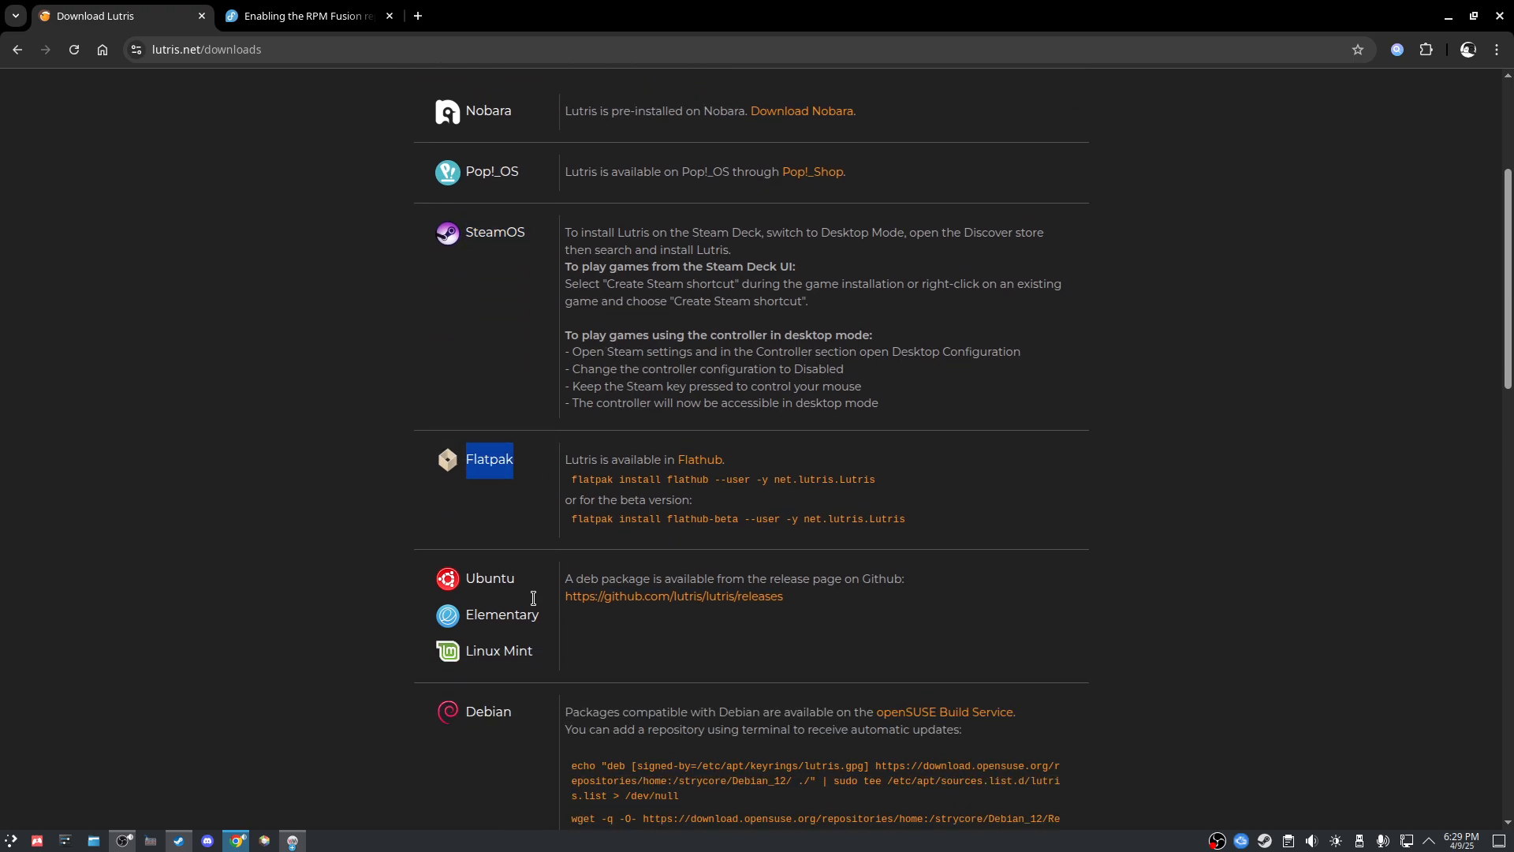
drag(533, 278, 440, 295)
click(550, 481)
drag(527, 406, 469, 408)
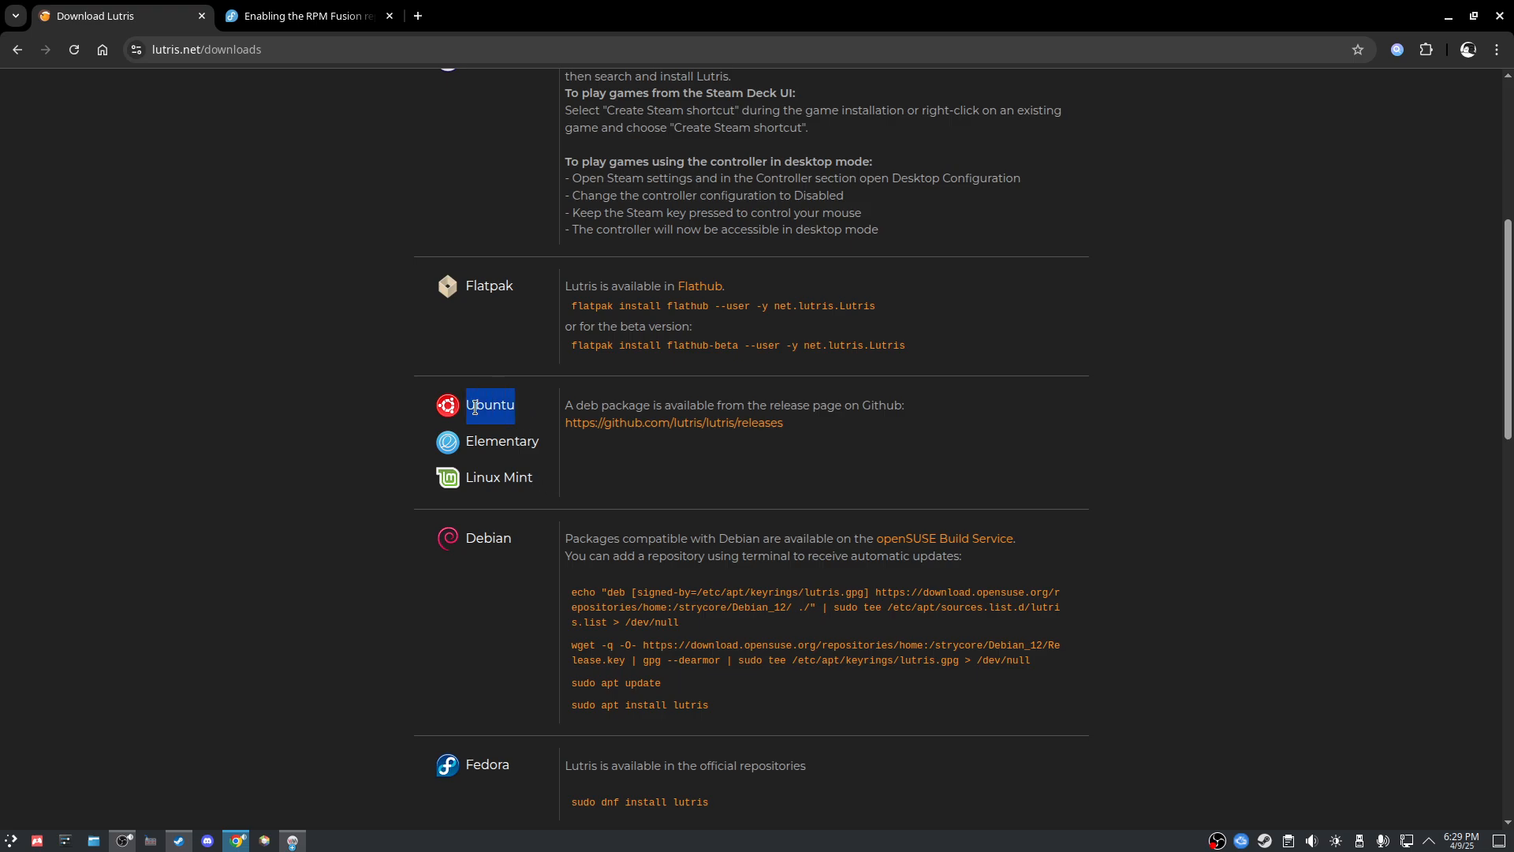
drag(546, 481, 488, 481)
drag(521, 539, 469, 541)
scroll(506, 548, down, 3)
scroll(506, 548, down, 11)
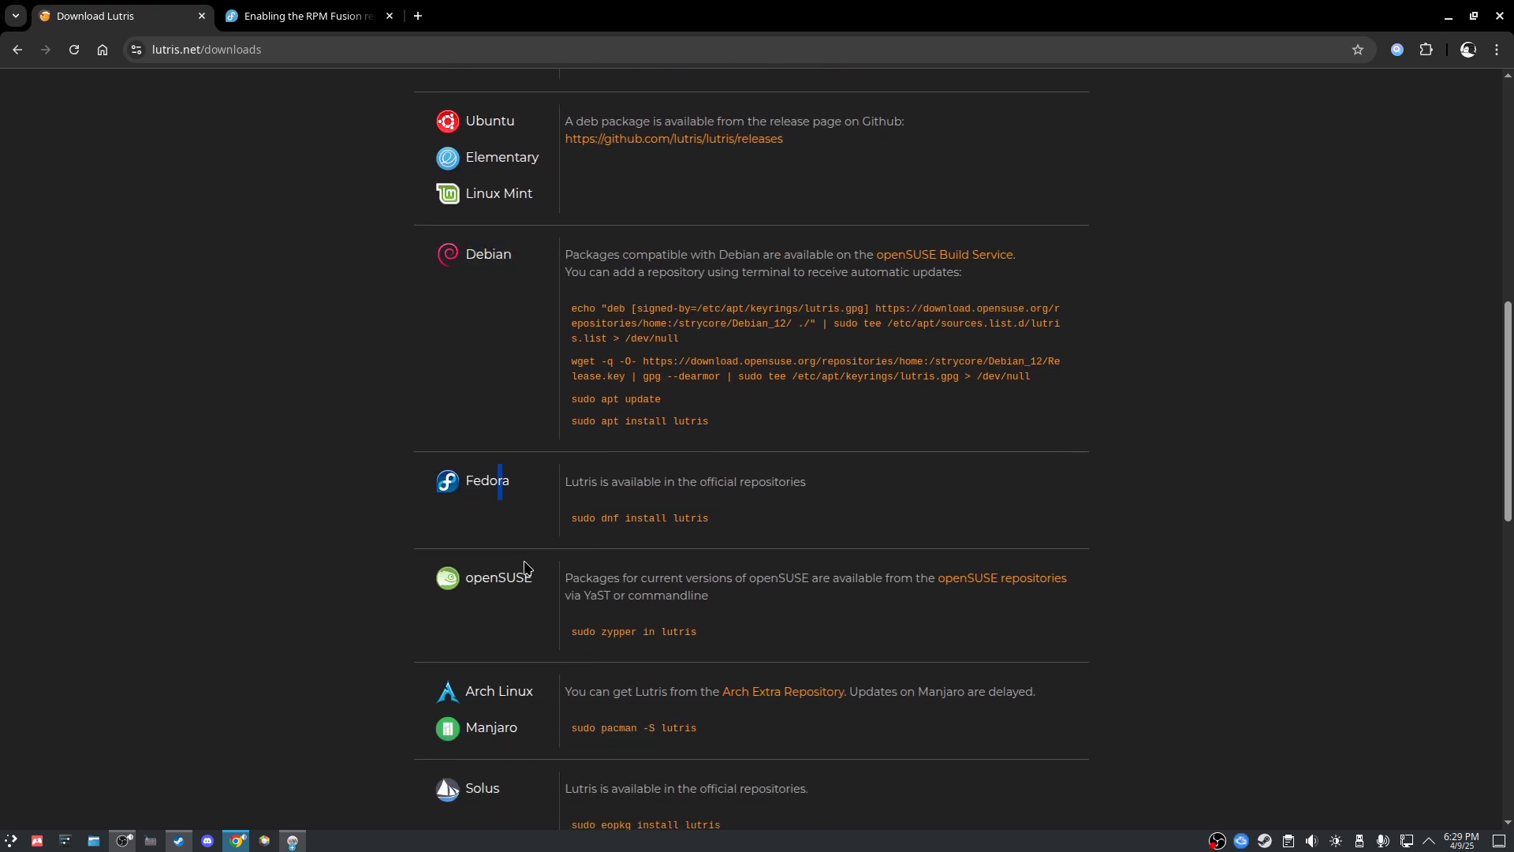
scroll(604, 544, up, 10)
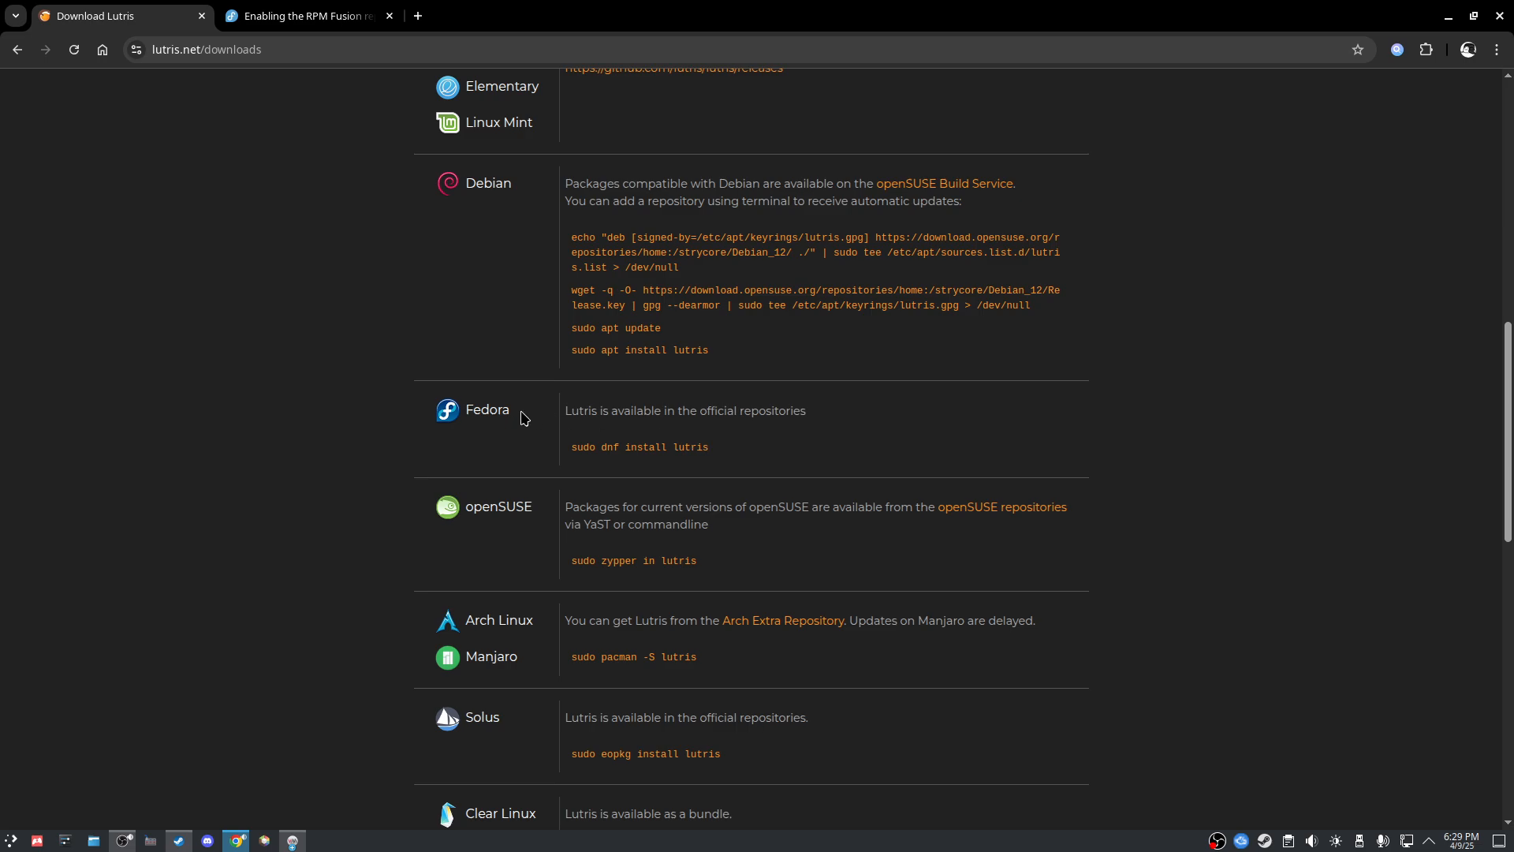
Step: Select the Fedora 'sudo dnf install lutris' command, then return to the VM window
drag(522, 409, 441, 409)
click(769, 437)
triple_click(570, 461)
click(865, 457)
click(292, 841)
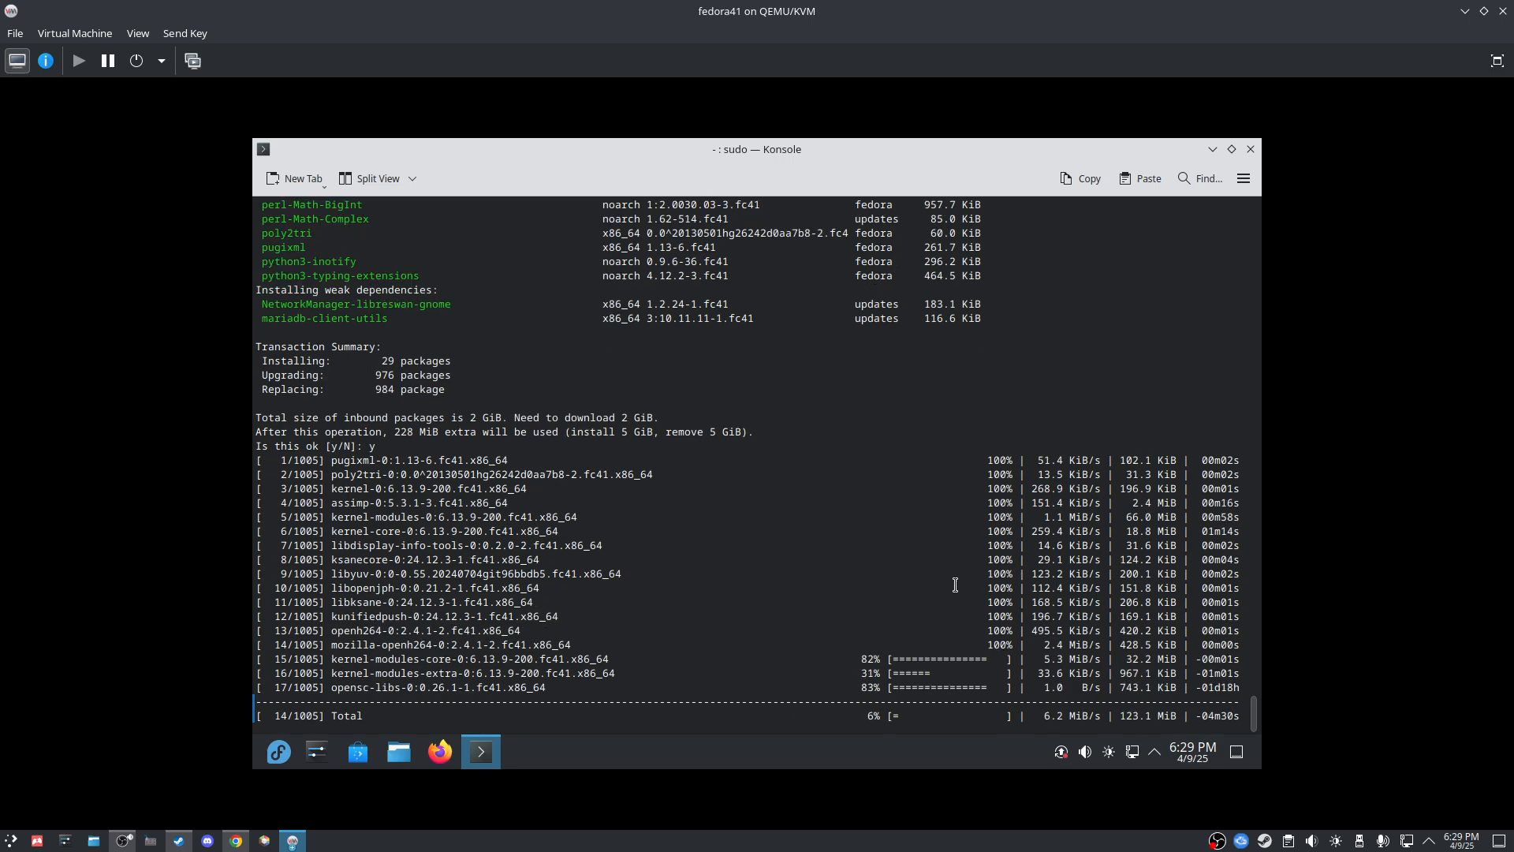
Step: Wait in Konsole until the upgrade completes all 1991 steps and shows Complete!
click(122, 841)
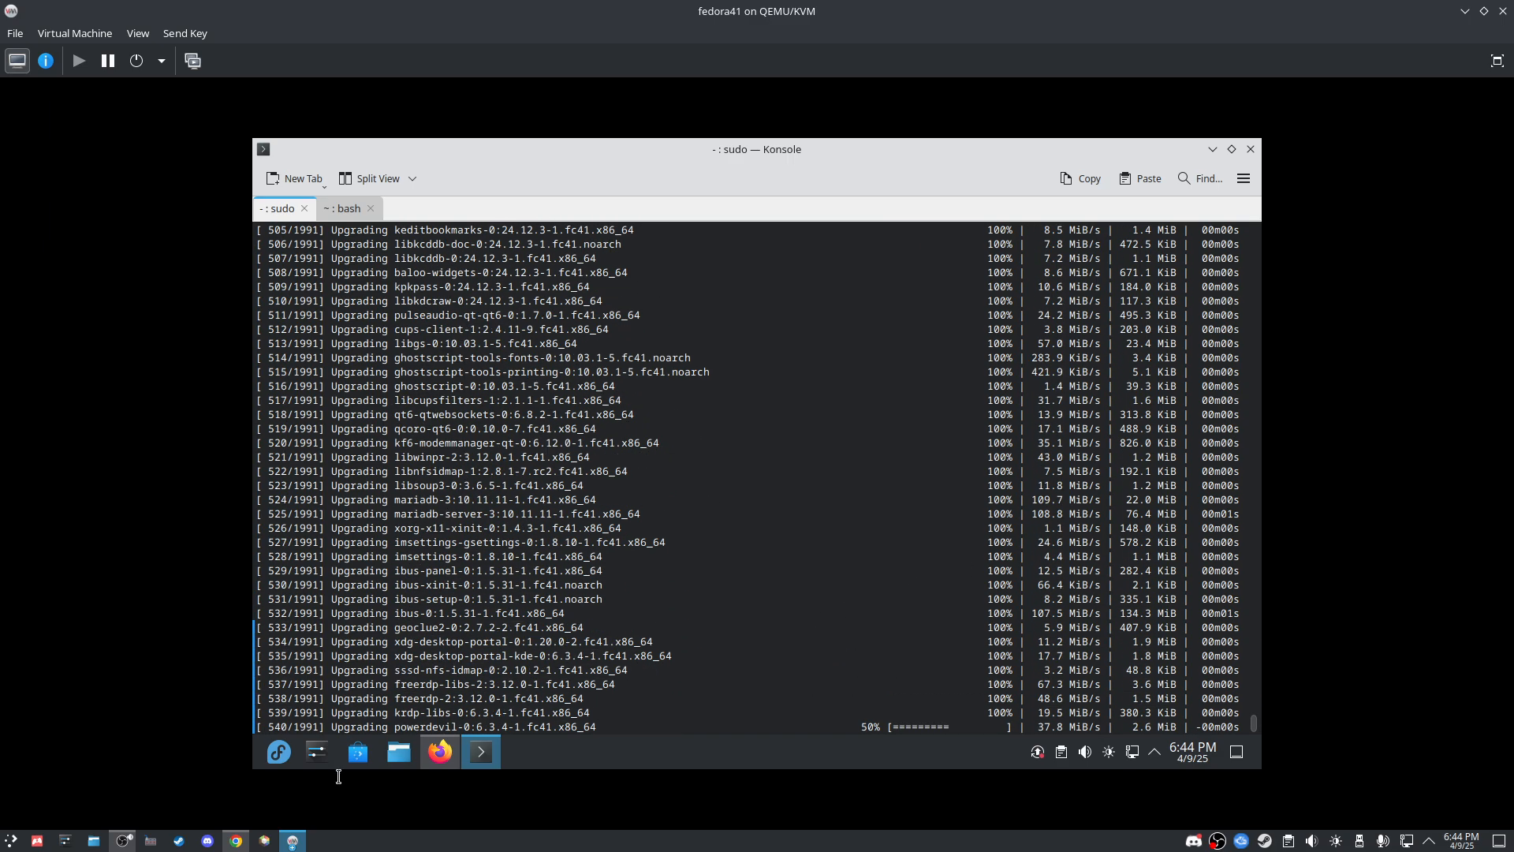
click(119, 843)
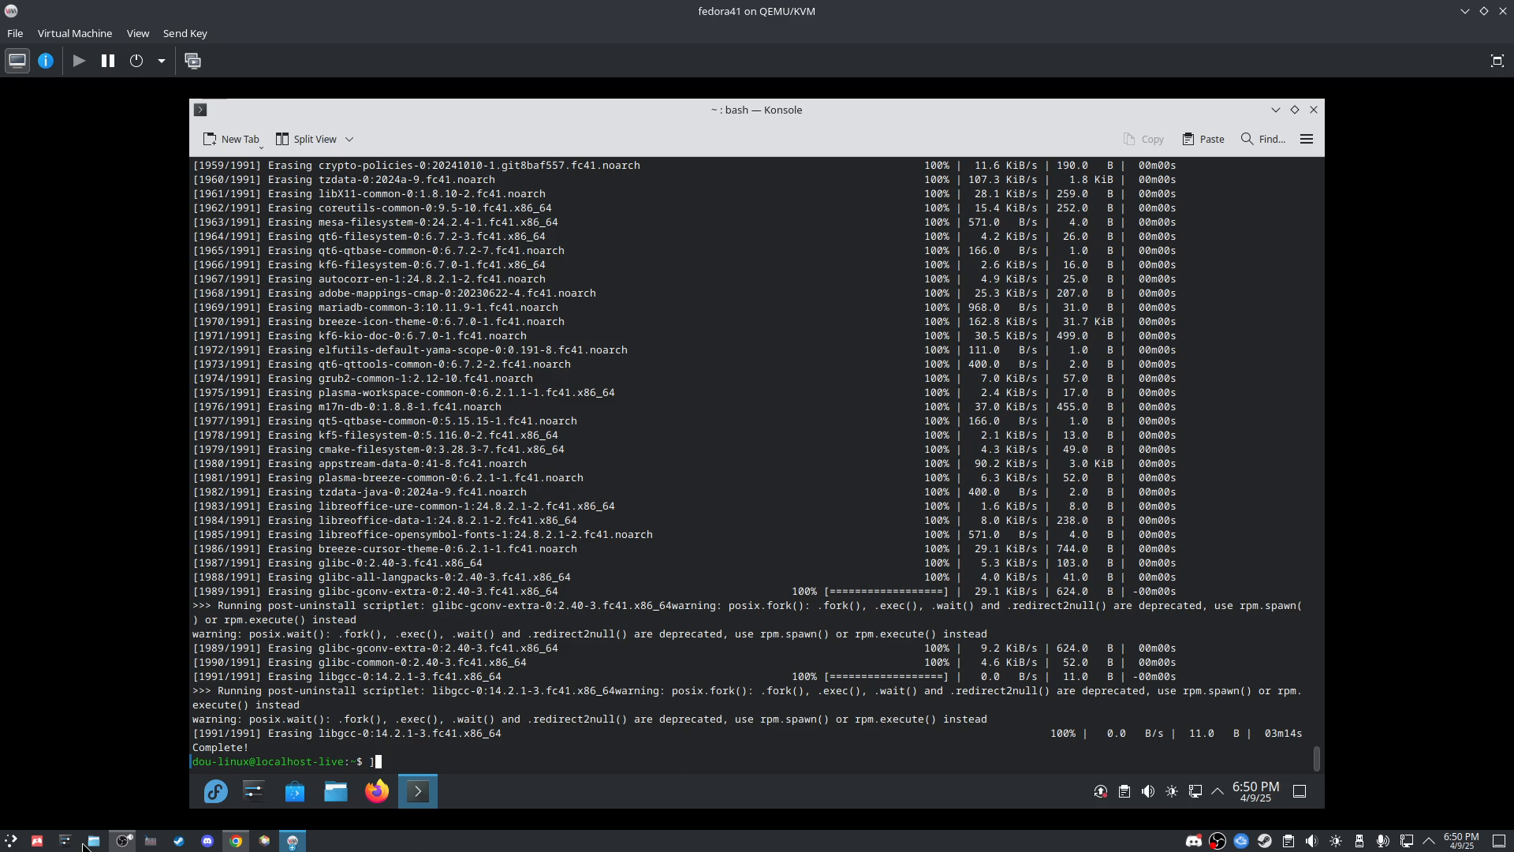
Step: Delete the stray ] and paste 'sudo dnf install gnome-session-xsession' at the Konsole prompt
click(115, 846)
click(4, 705)
key(BackSpace)
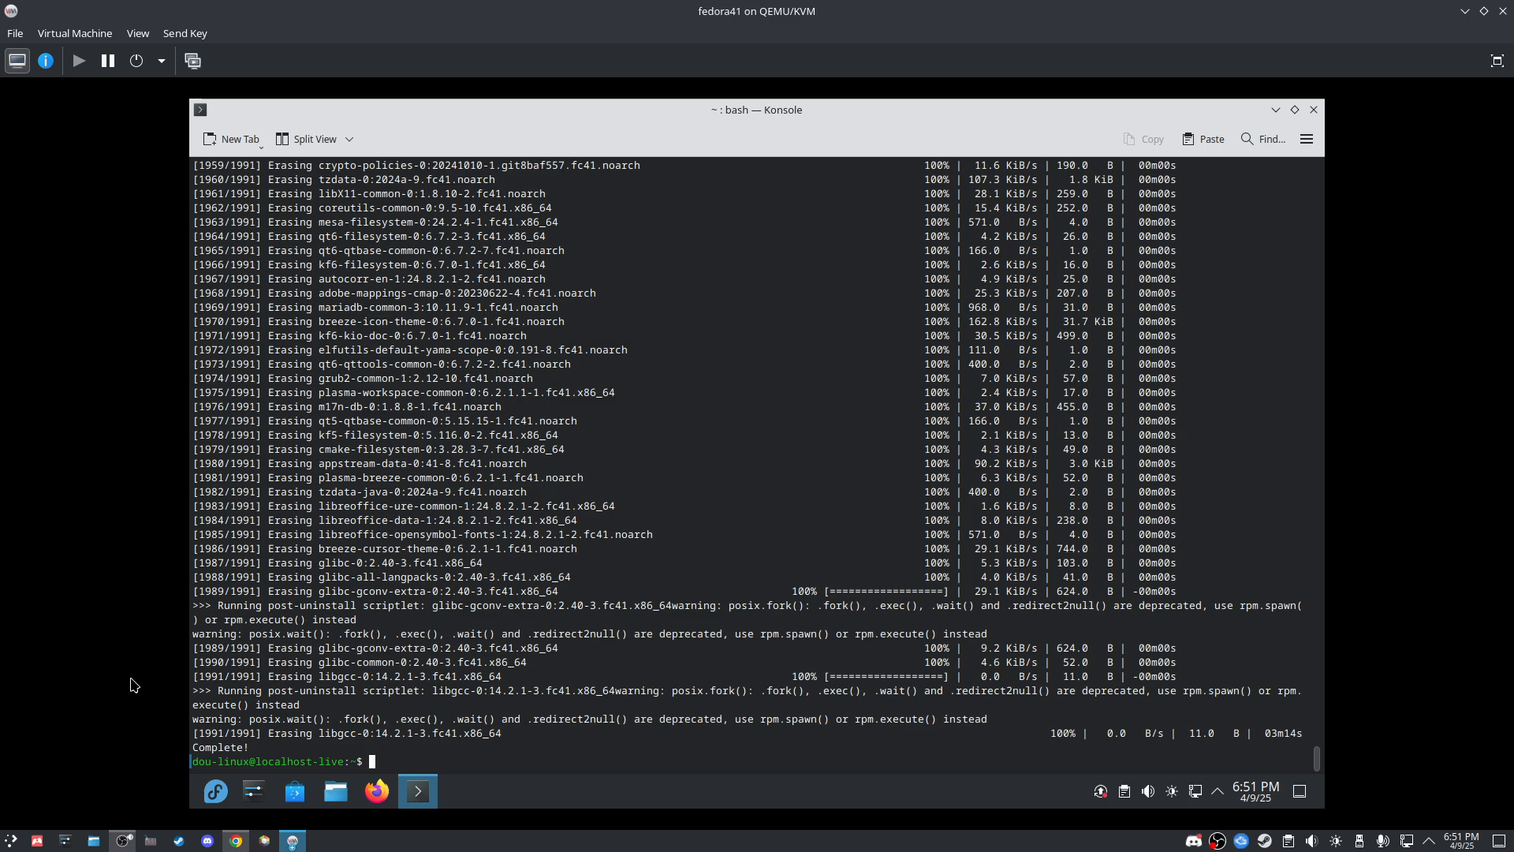
text(sudo dnf install gnome-session-xsession)
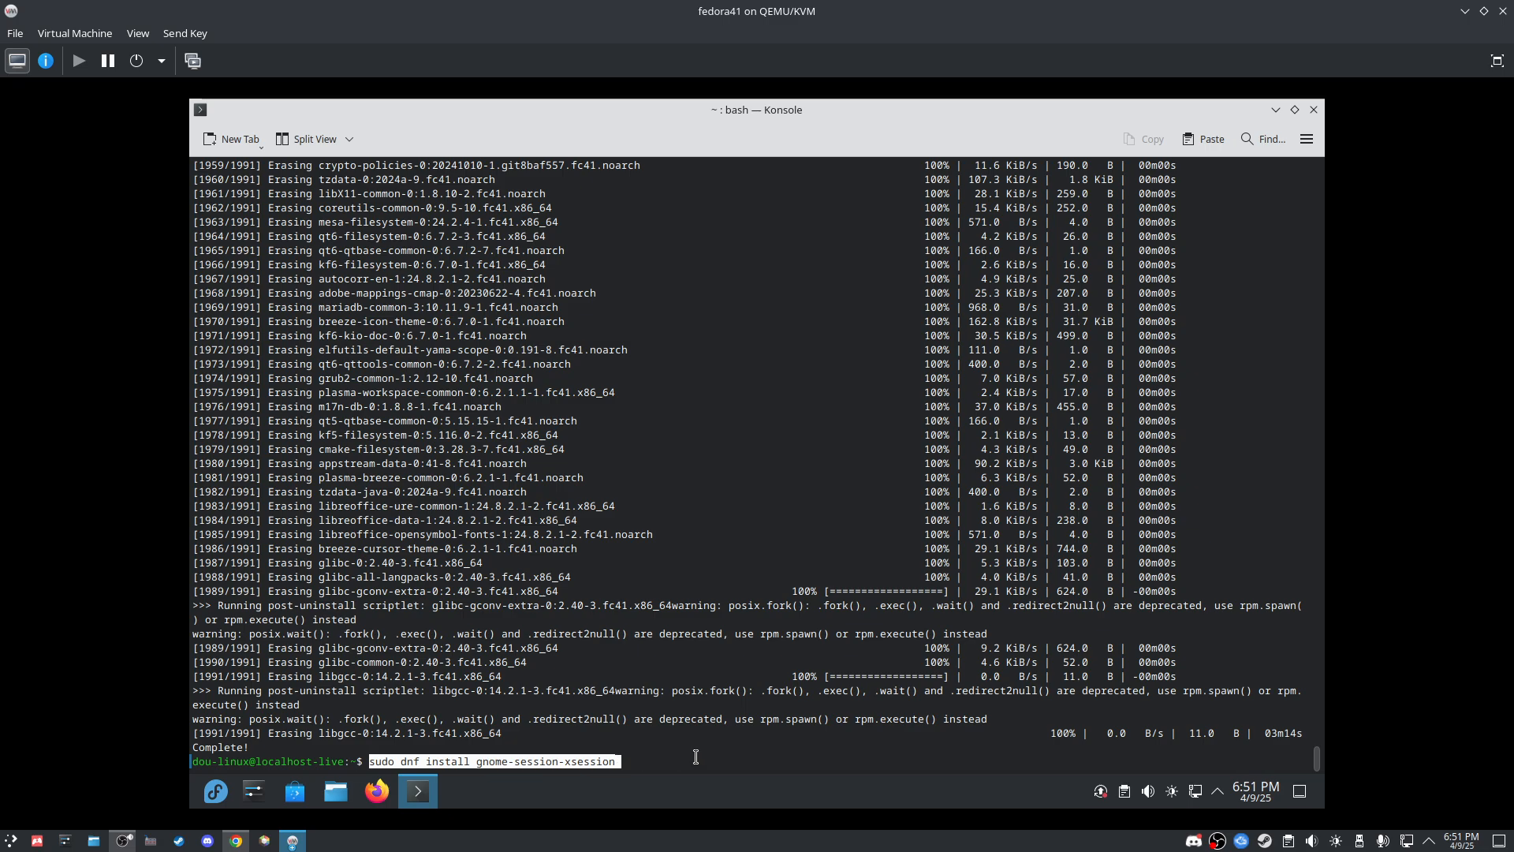
Step: Run the gnome-session-xsession install command and enter the sudo password
key(Return)
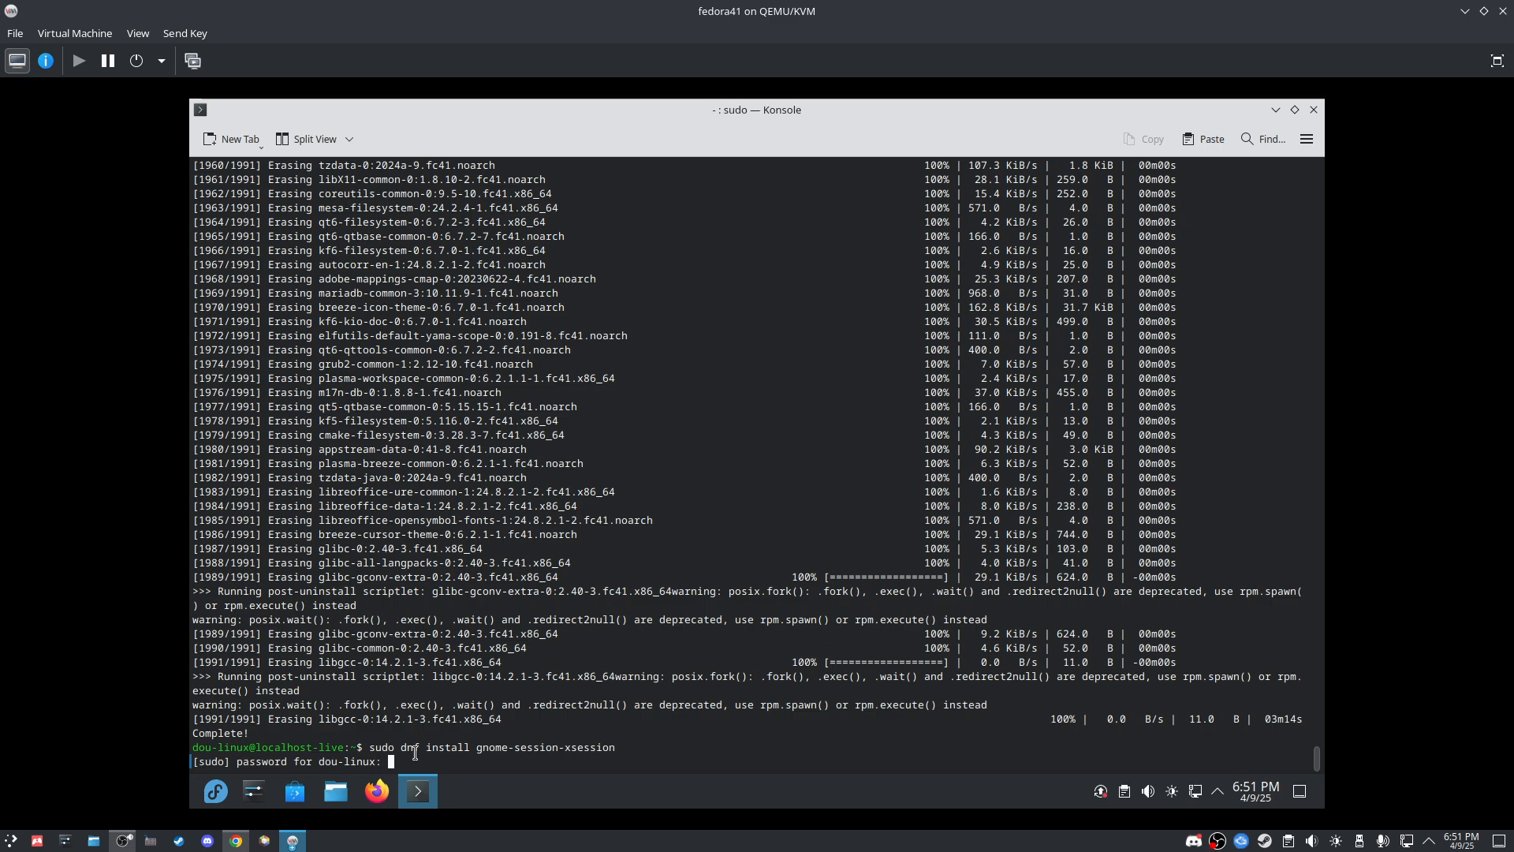
drag(399, 749, 613, 747)
click(477, 757)
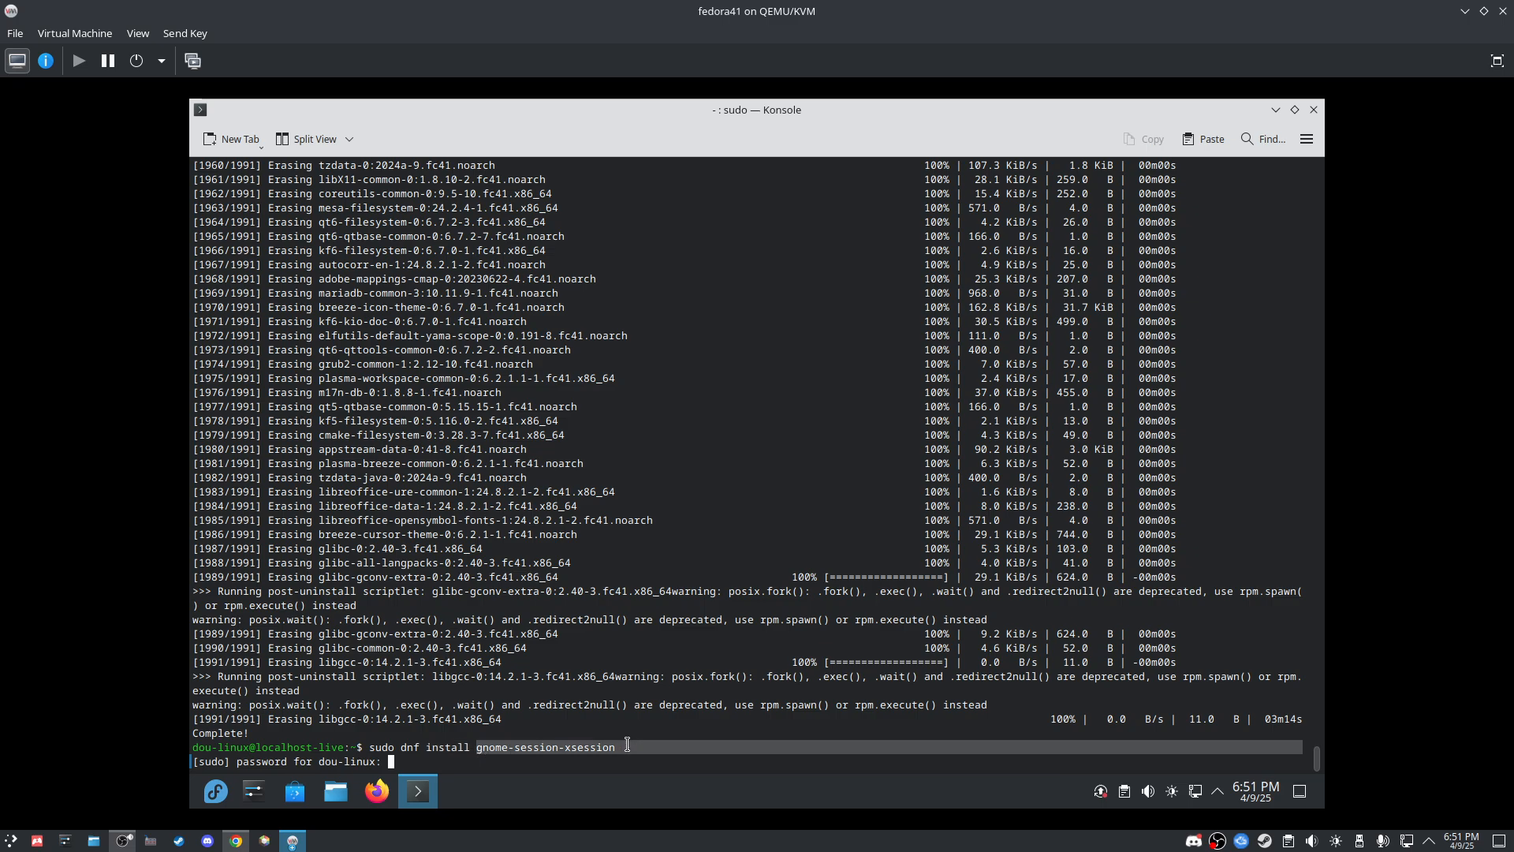
click(611, 747)
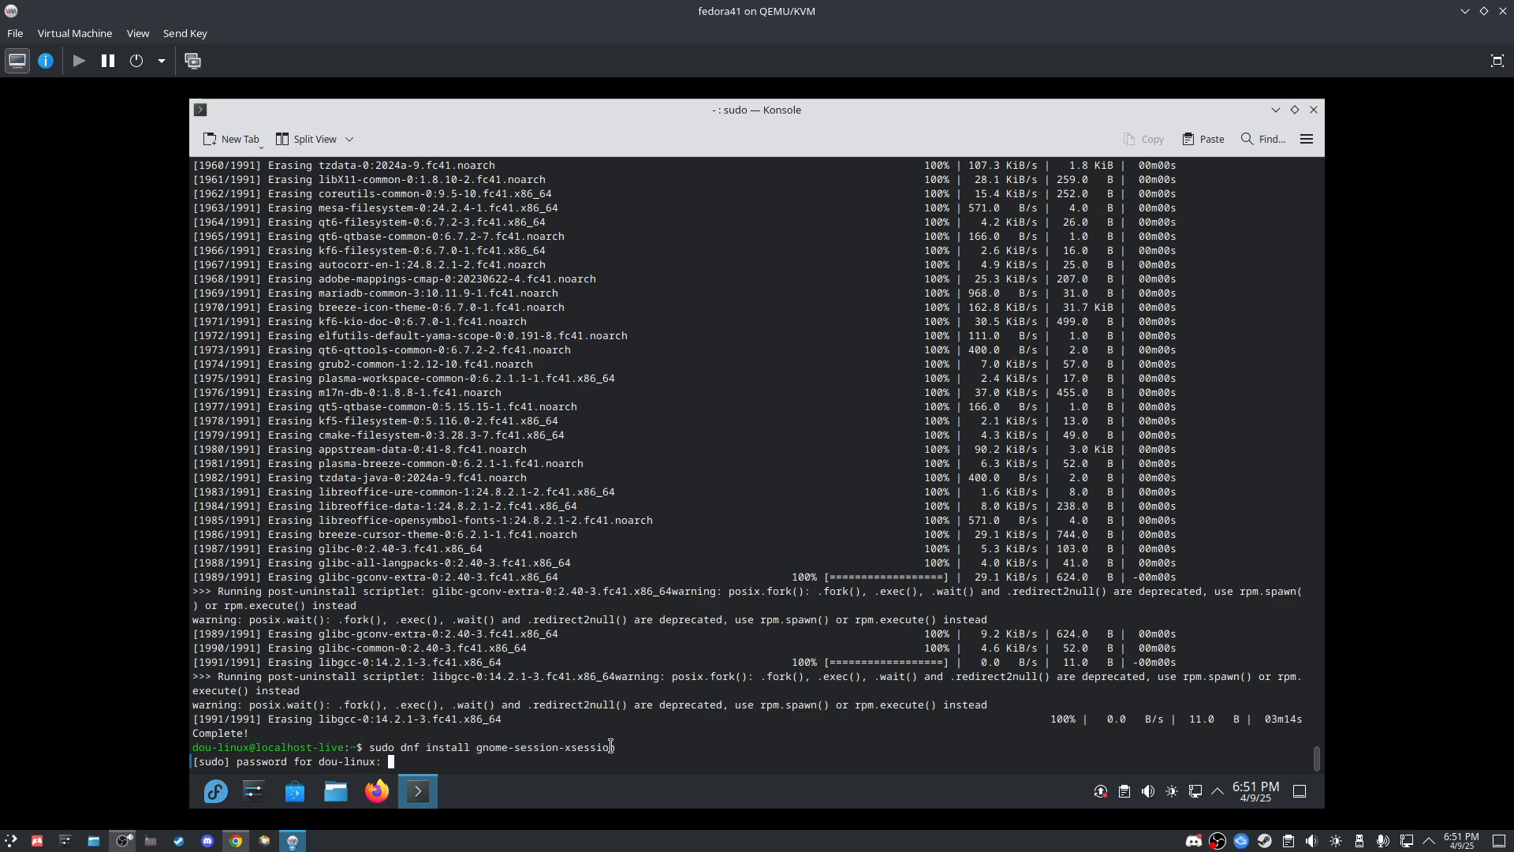
key(Return)
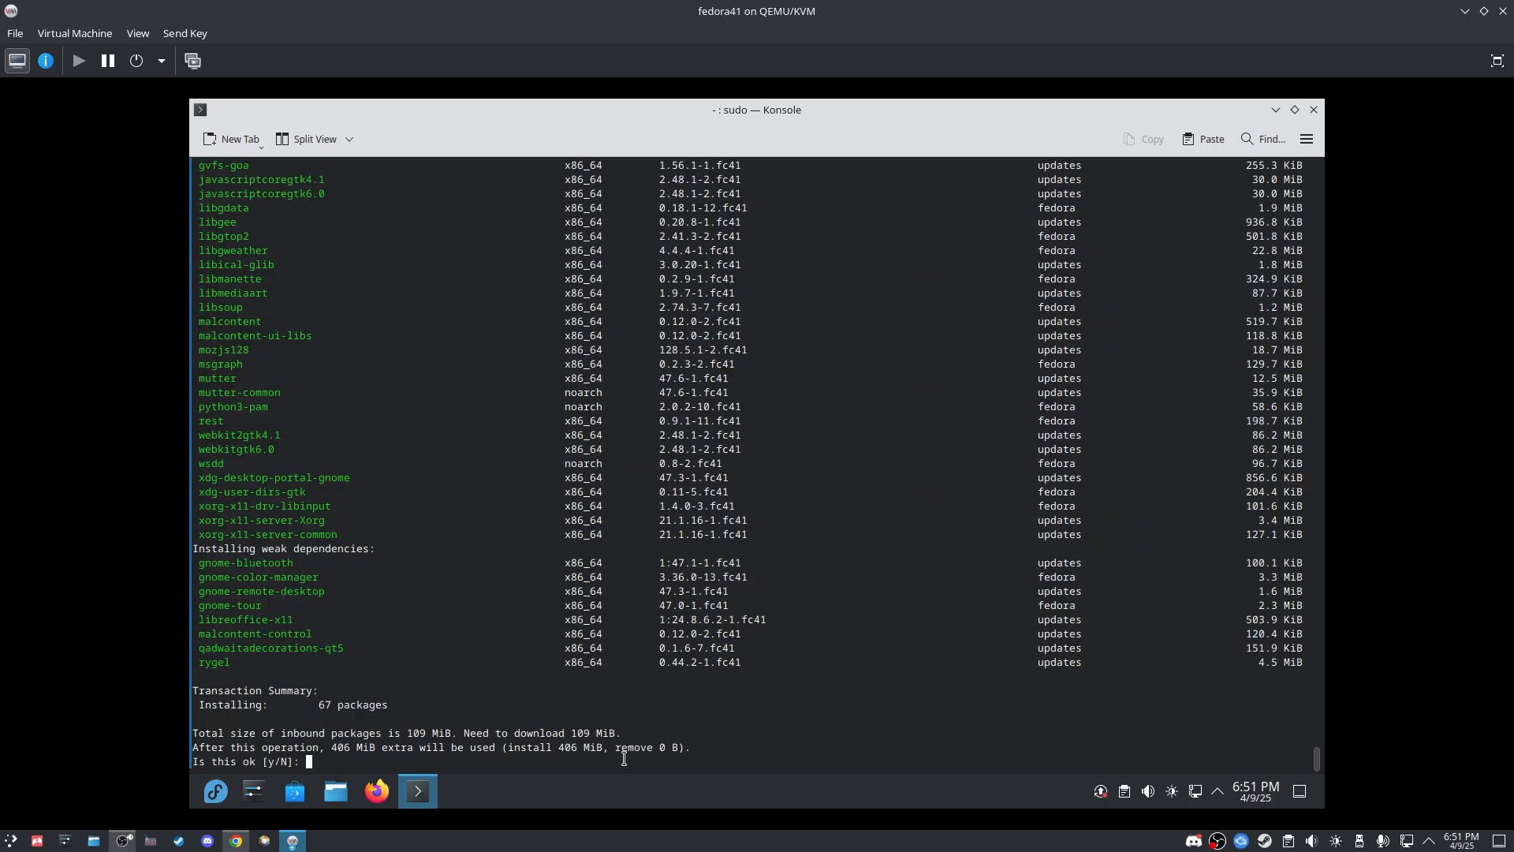
Step: Review dnf's list of 67 packages and 109 MiB download, including its dependencies
scroll(215, 631, up, 12)
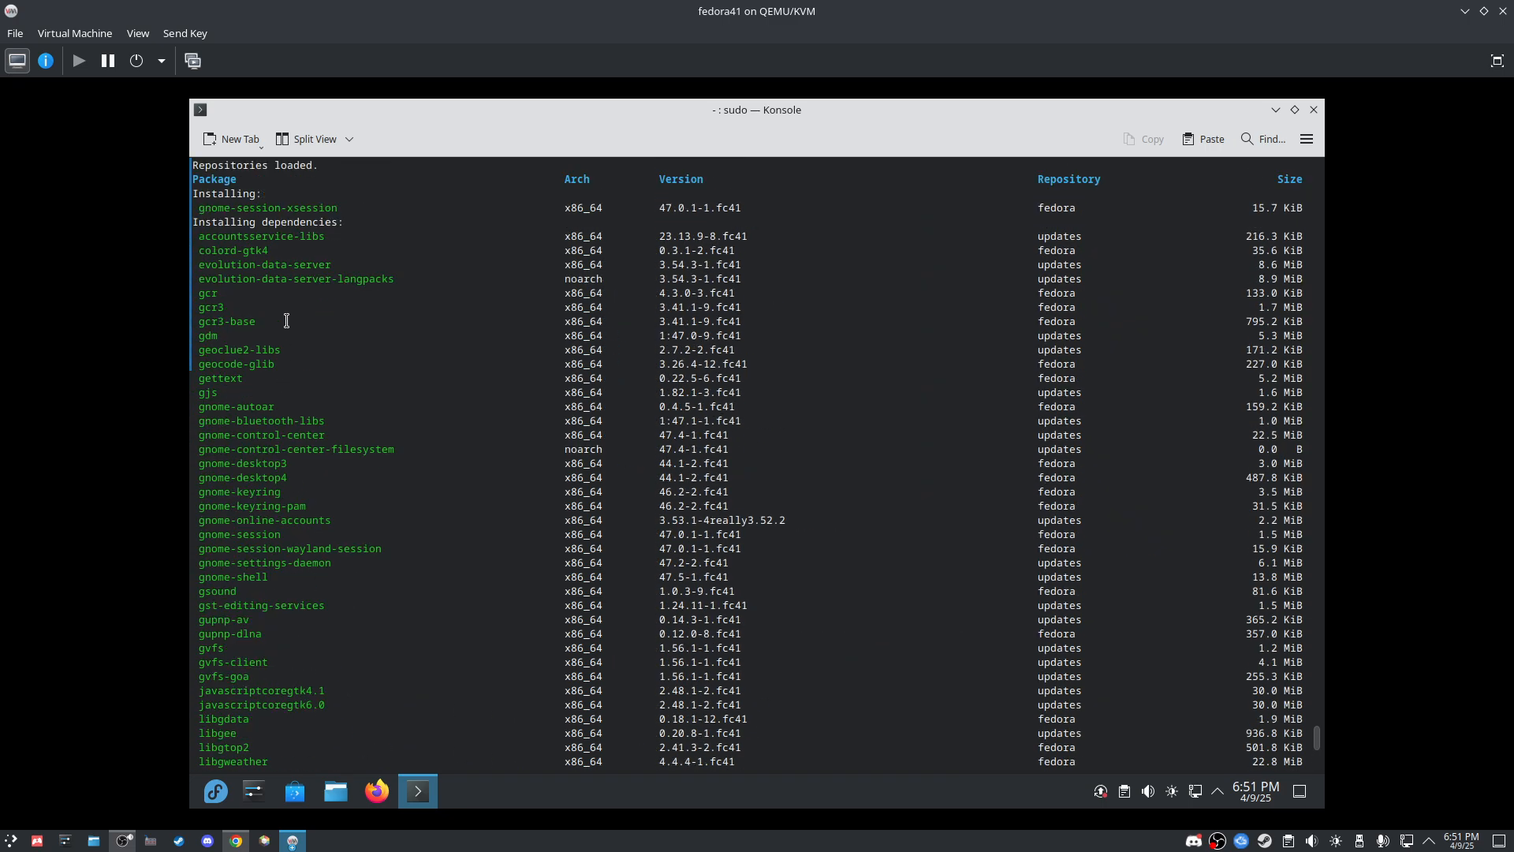
scroll(292, 416, down, 12)
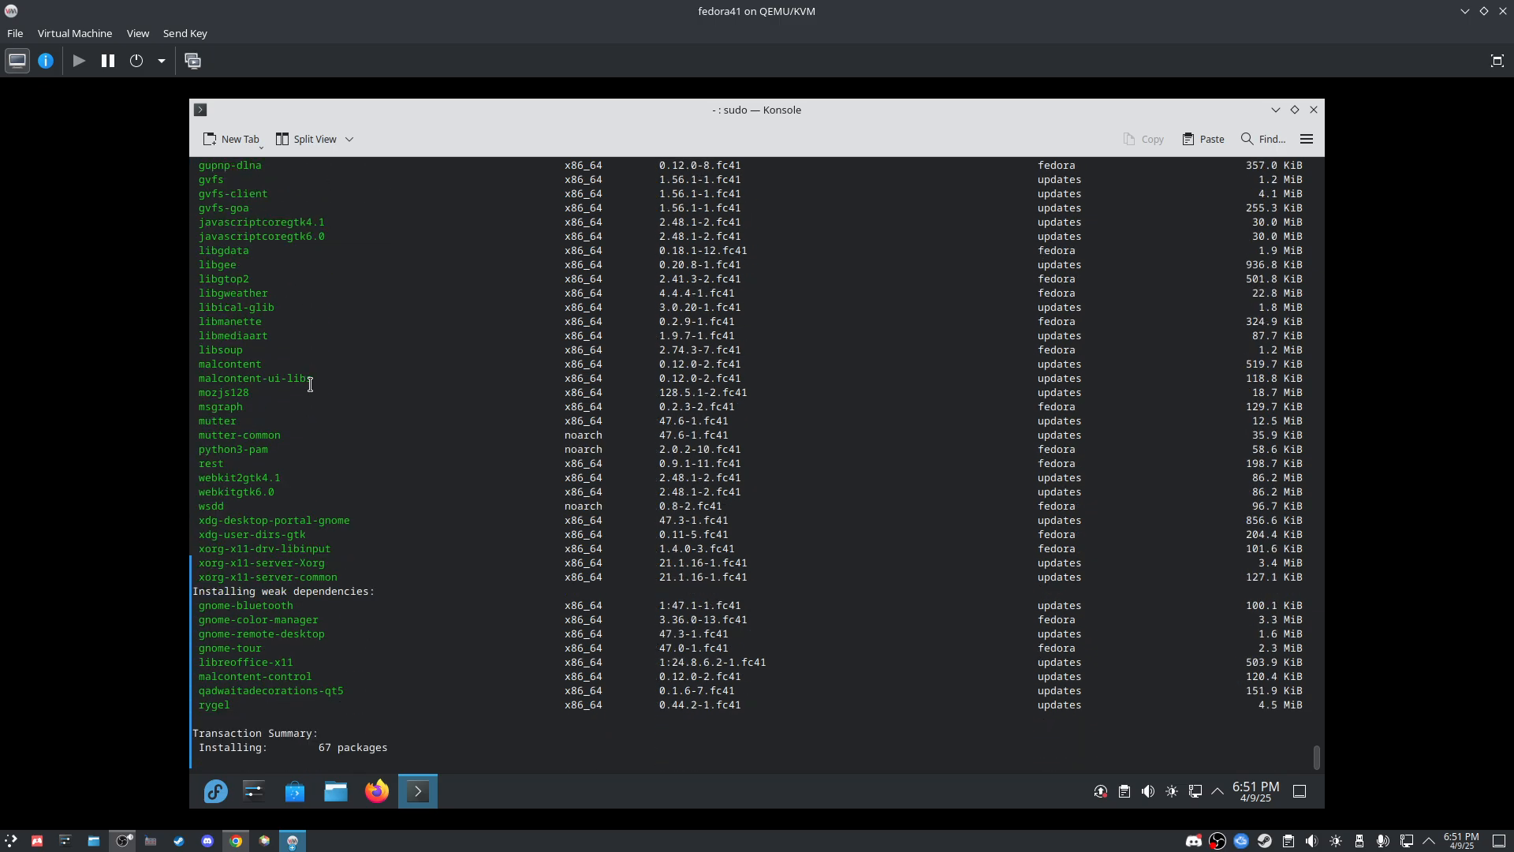
scroll(355, 590, up, 2)
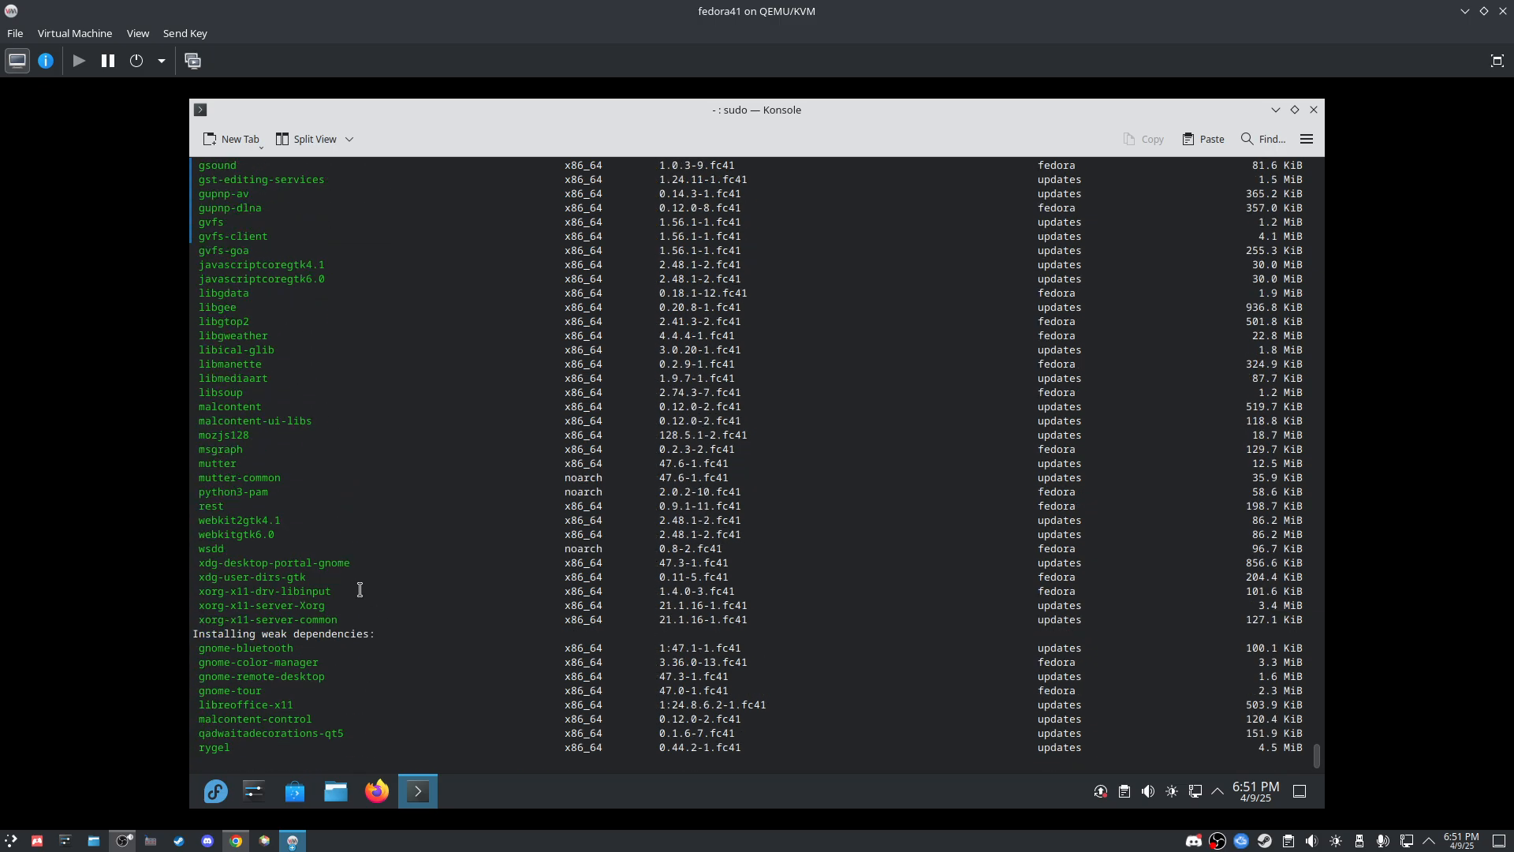
scroll(360, 589, up, 13)
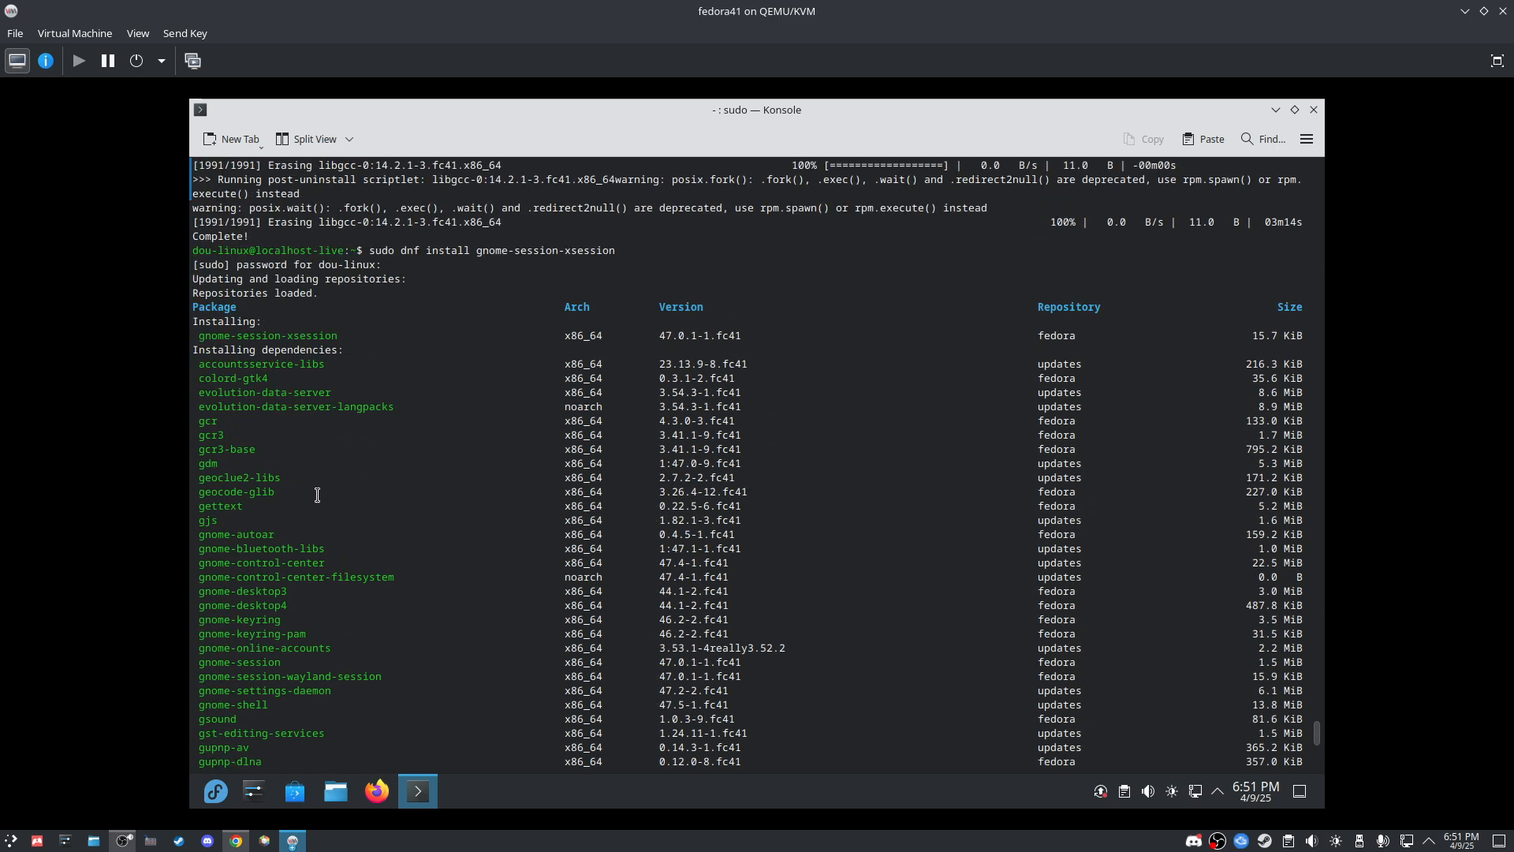
drag(264, 352, 340, 355)
click(340, 355)
scroll(246, 485, down, 15)
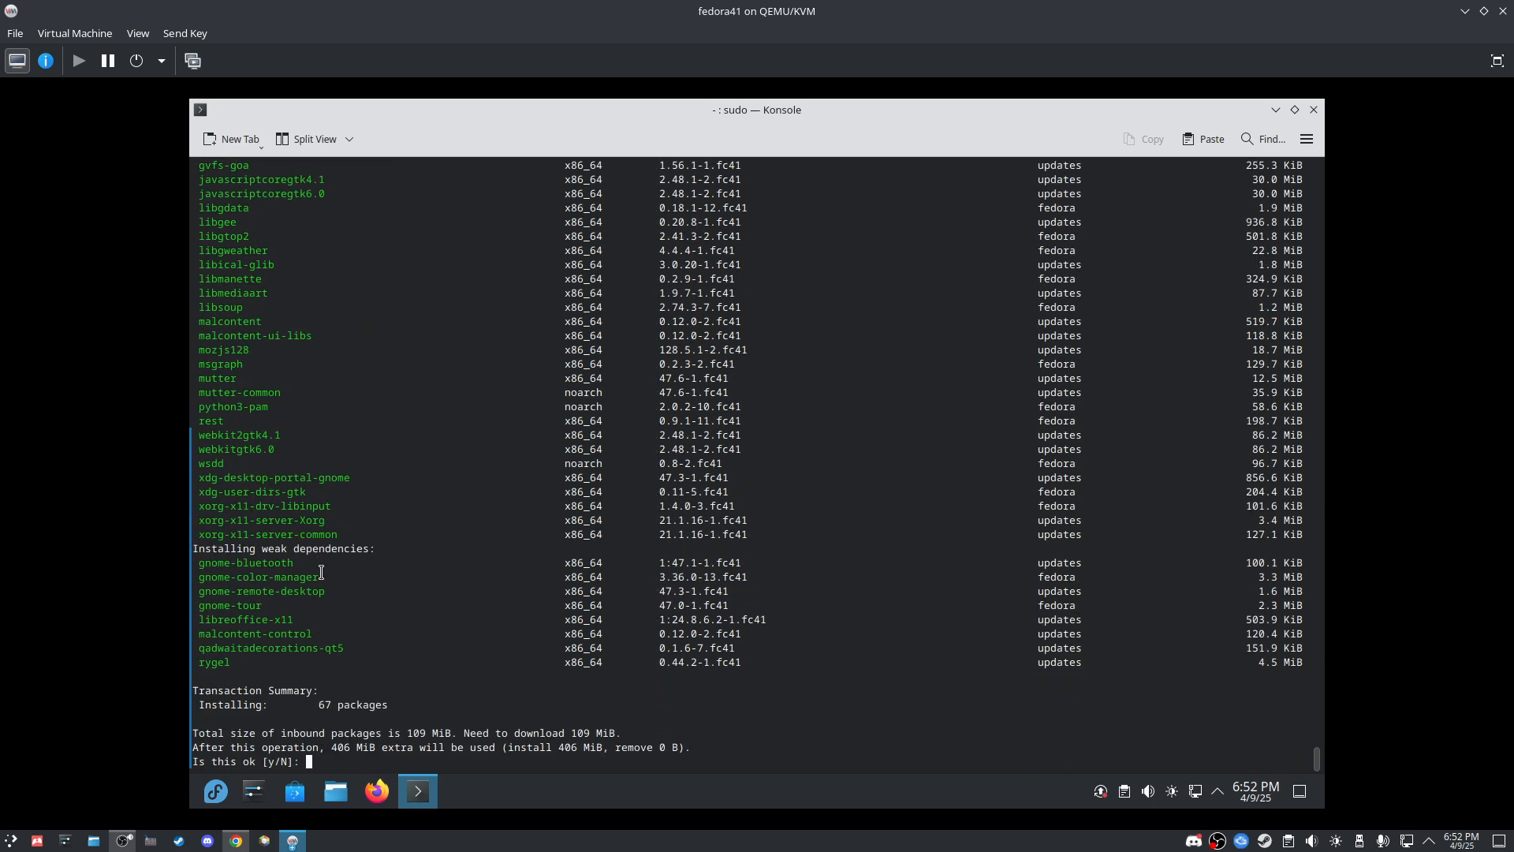
Step: Answer y to install gnome-session-xsession and its dependencies
text(y)
key(Return)
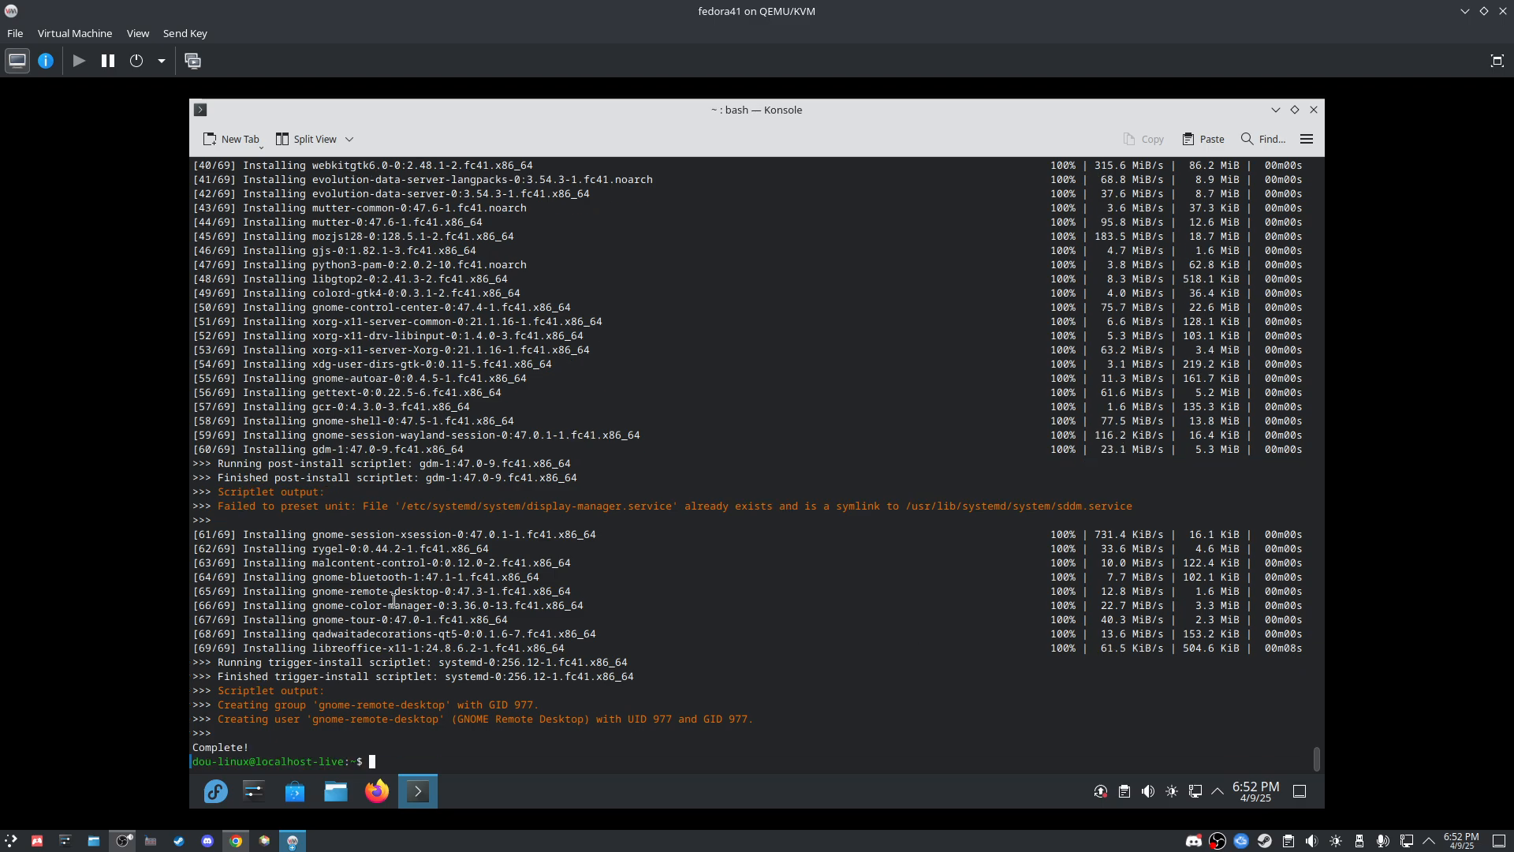
Step: Close Konsole and log out of Plasma via Leave > Log Out > Log Out Now
click(1313, 110)
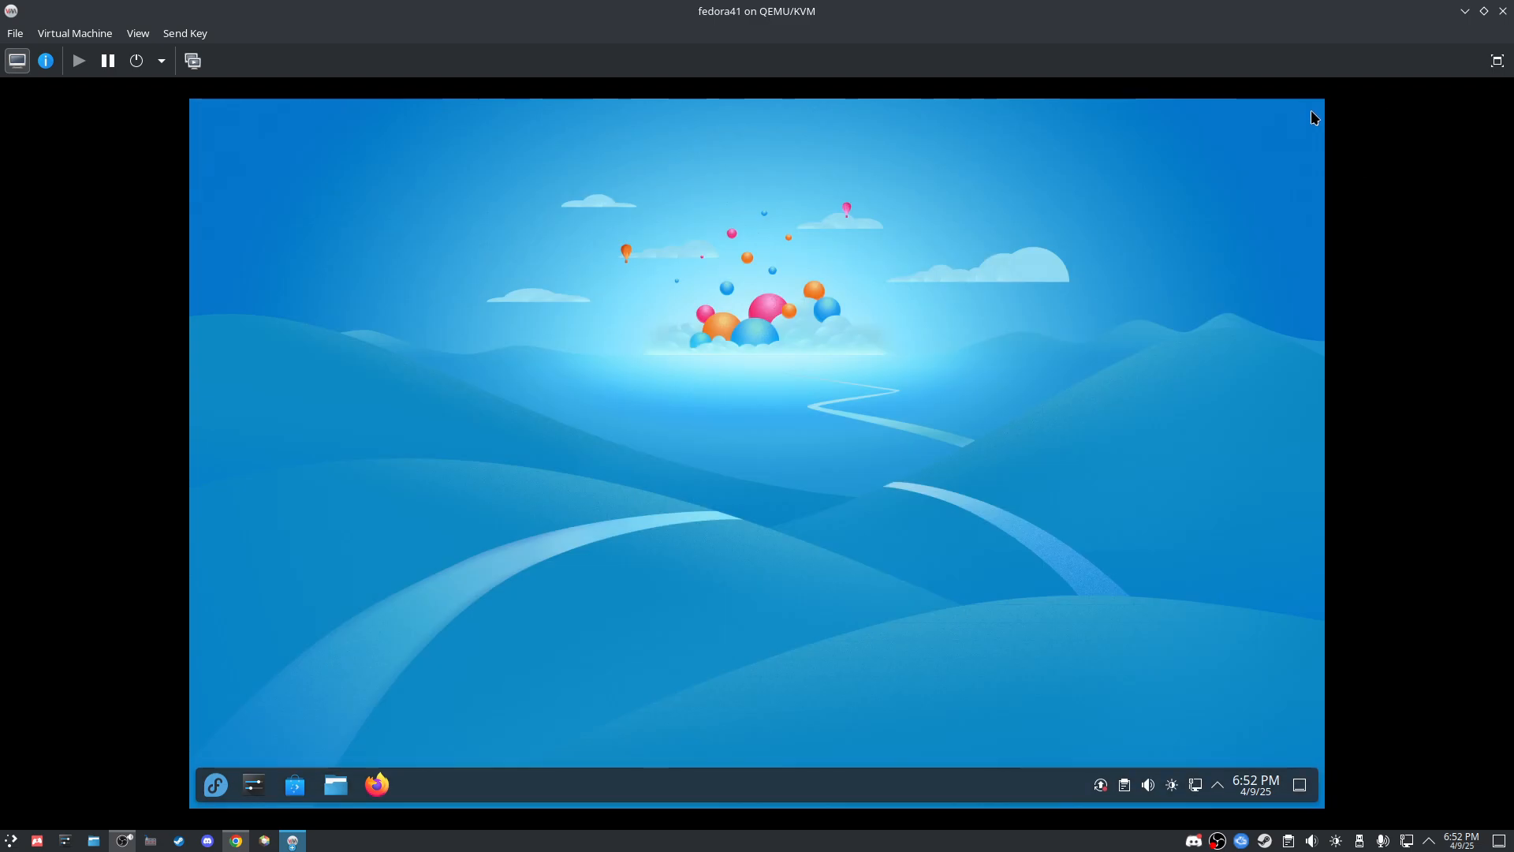
click(216, 785)
click(697, 747)
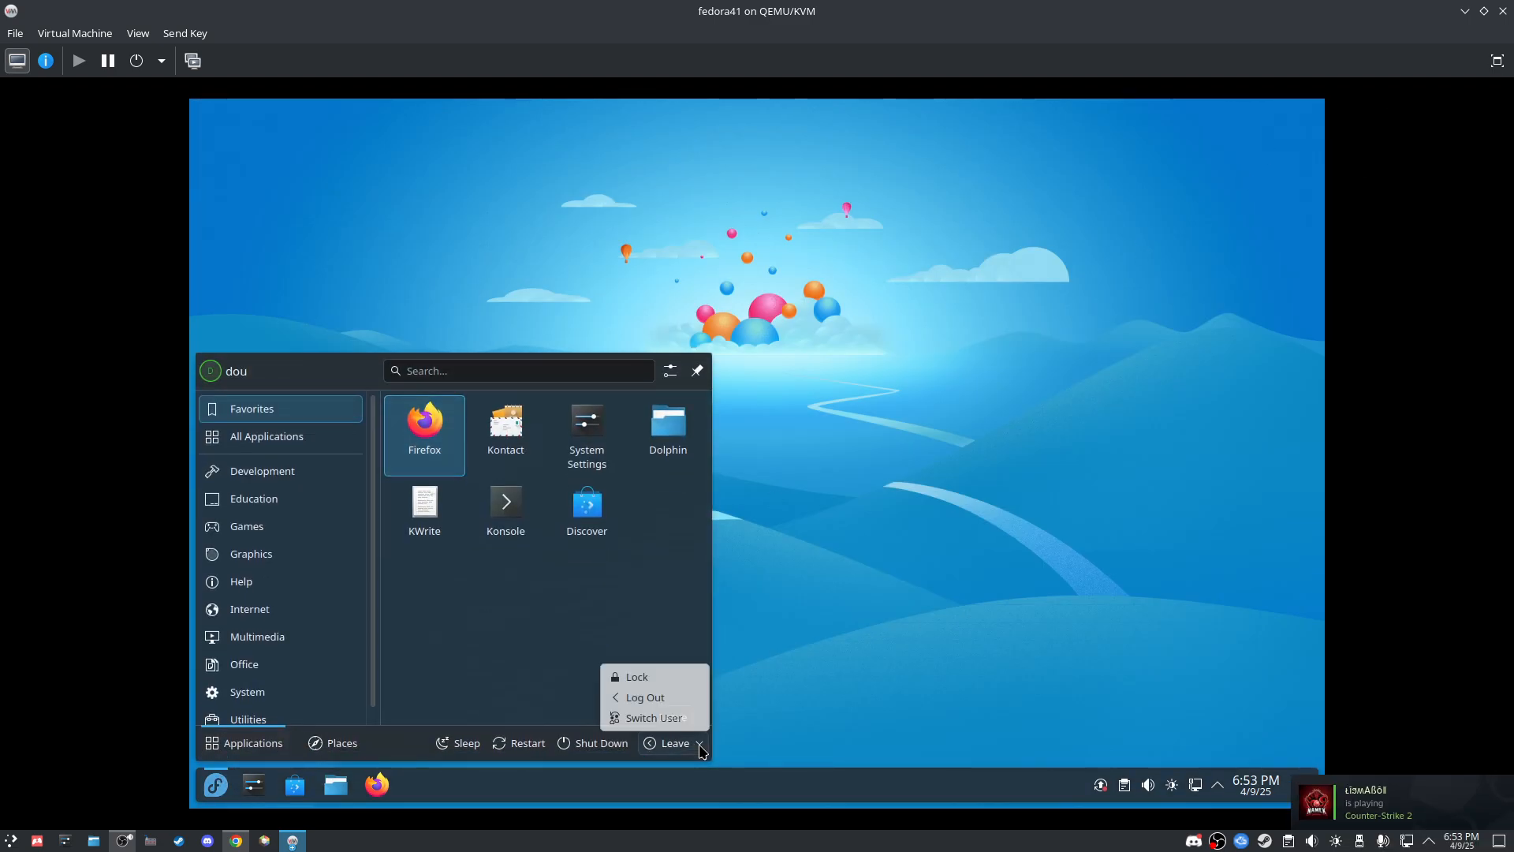
click(656, 696)
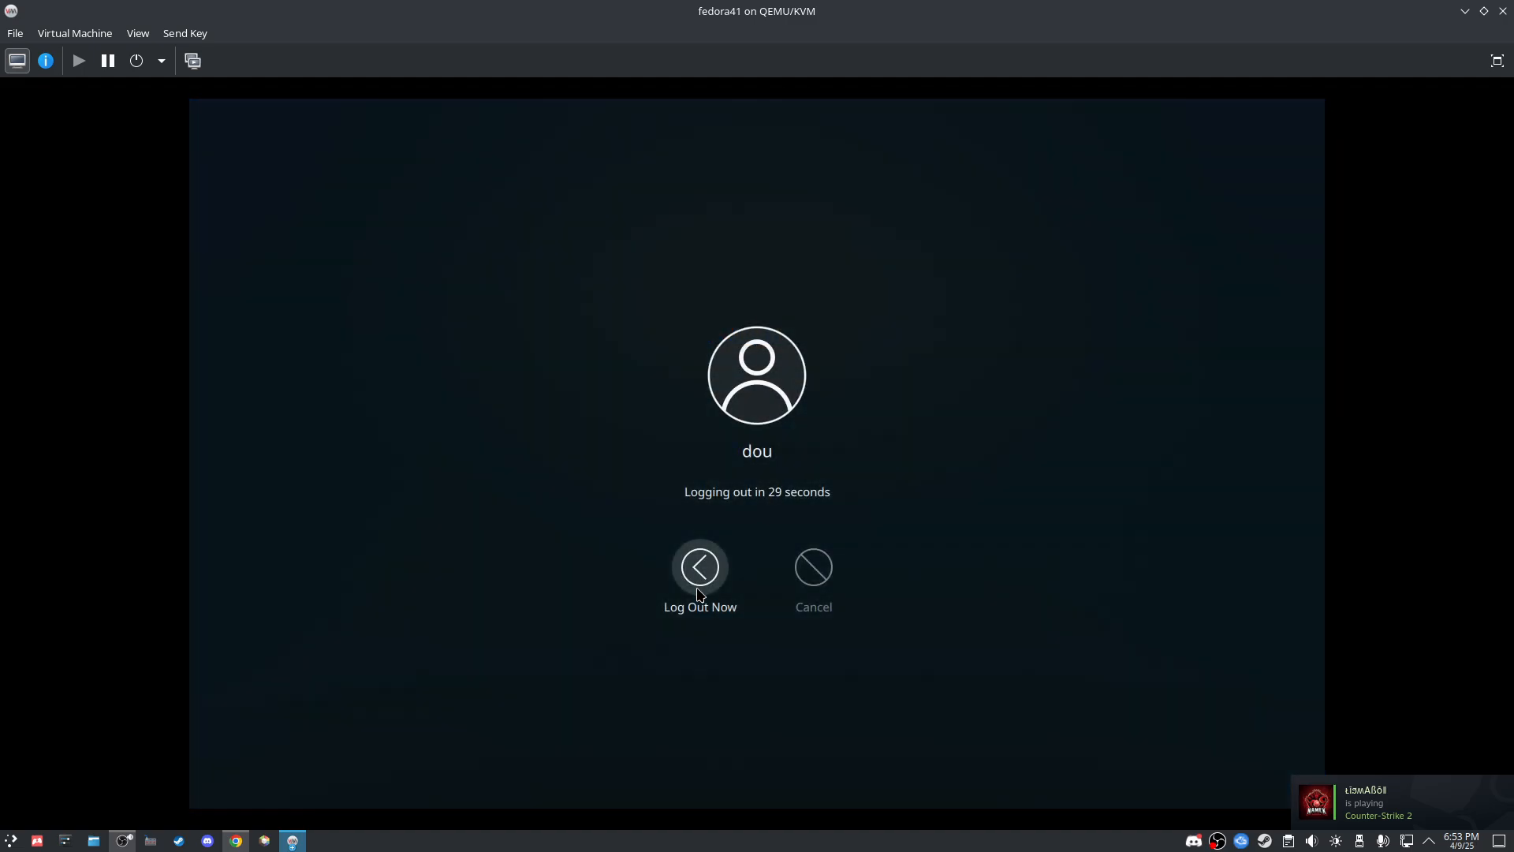
click(697, 587)
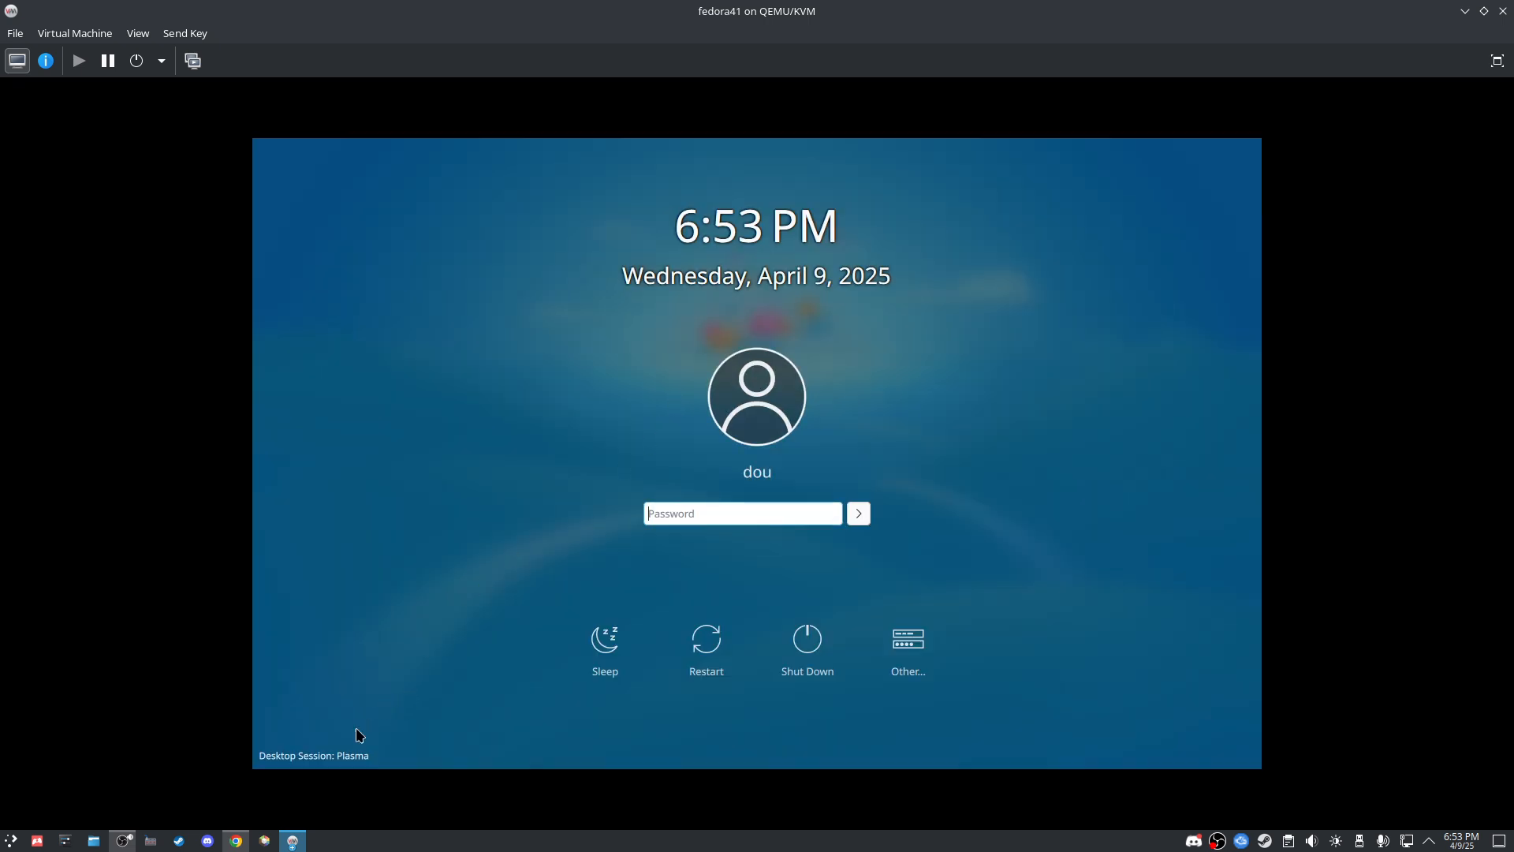
Step: Set the login screen's desktop session to GNOME on Xorg
click(344, 754)
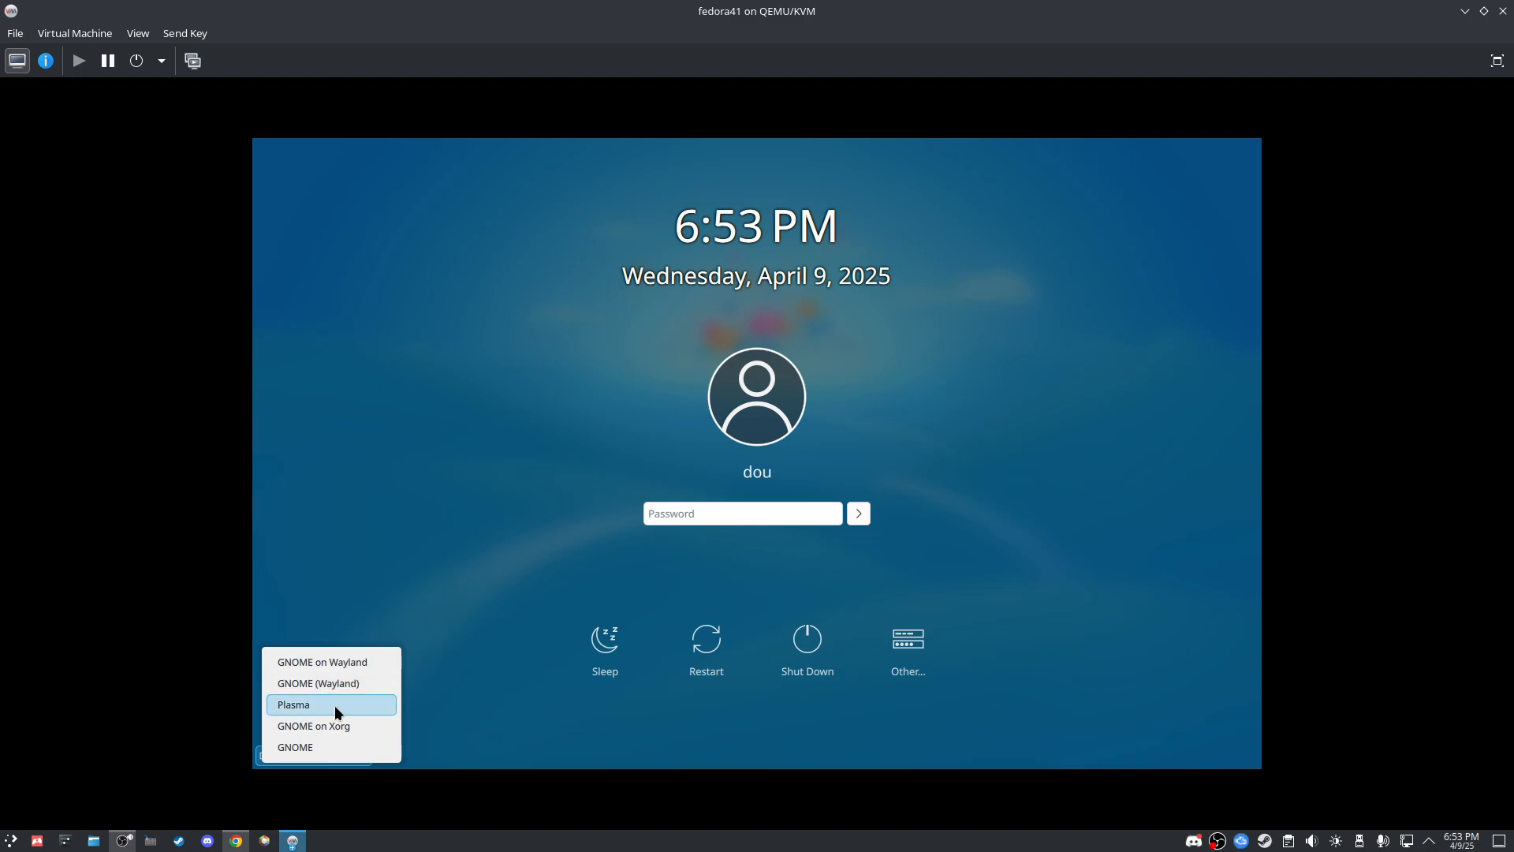
click(334, 705)
click(338, 755)
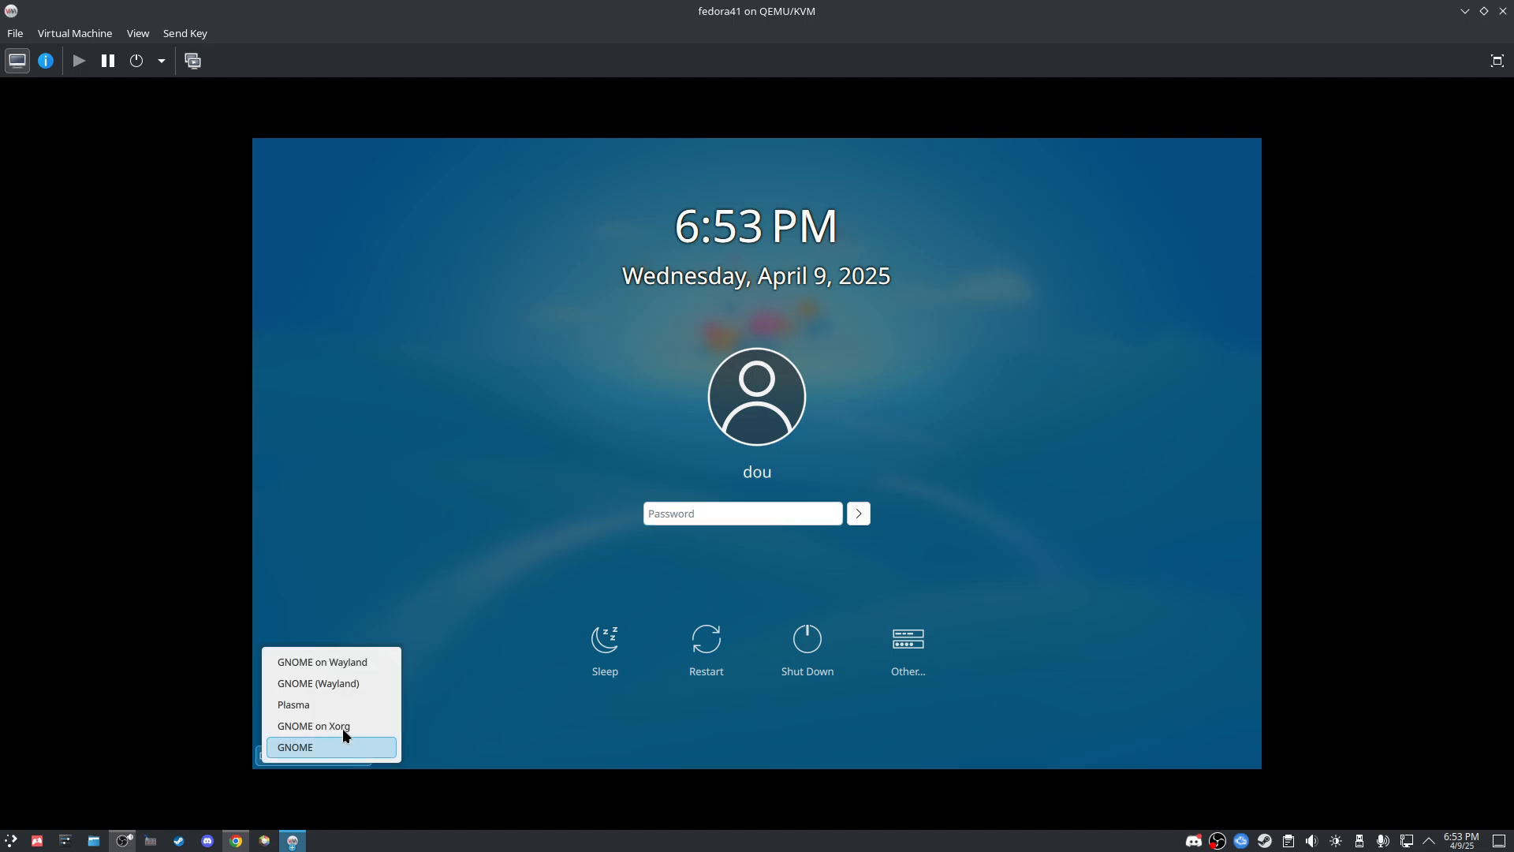
click(342, 727)
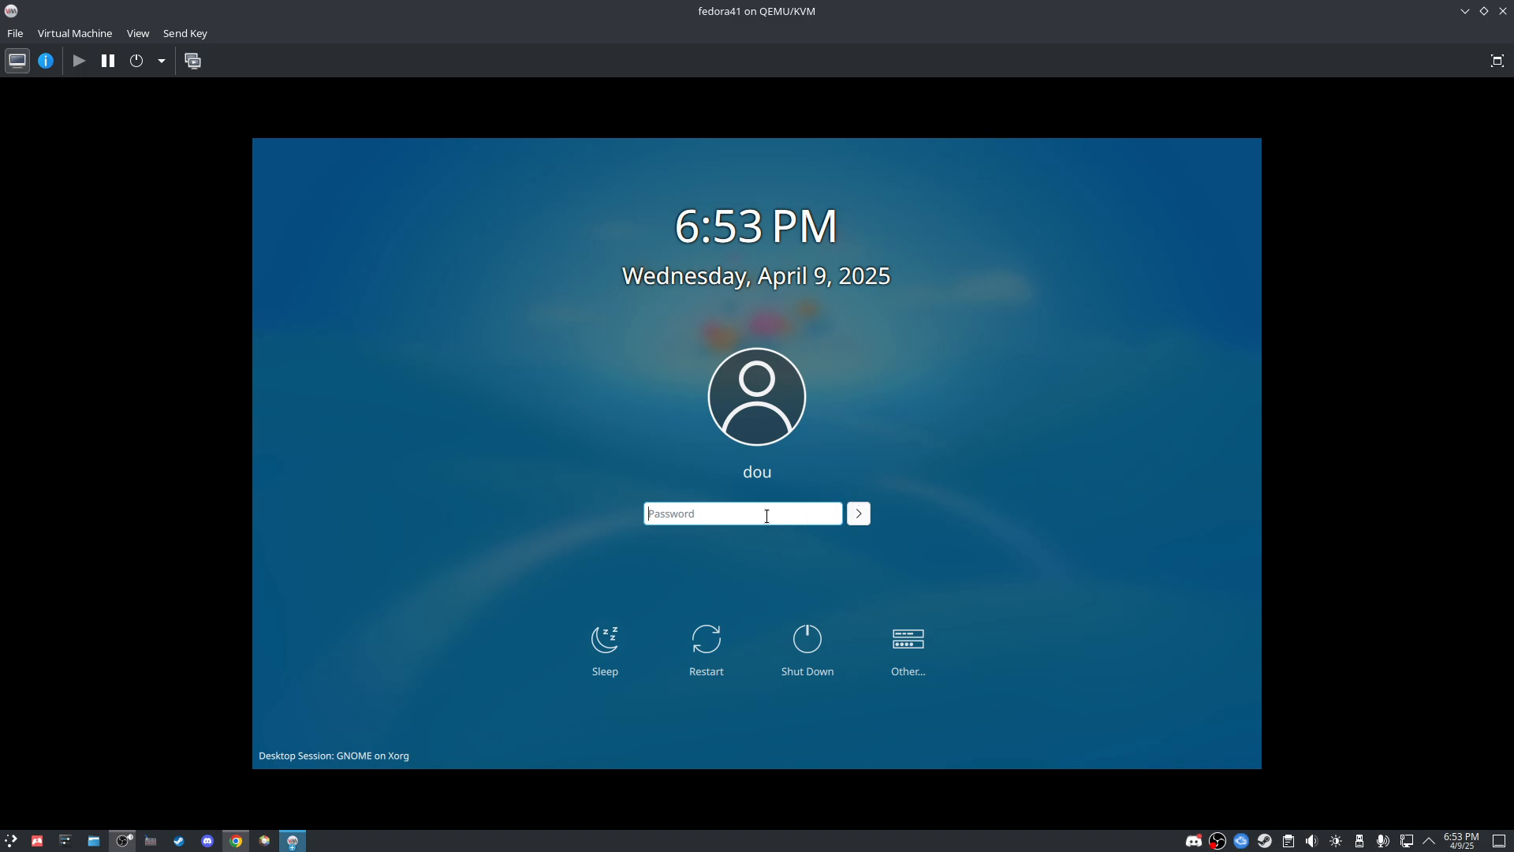
Step: Enter the account password and log in to GNOME
text(••)
key(BackSpace)
key(BackSpace)
text(••••••)
key(Return)
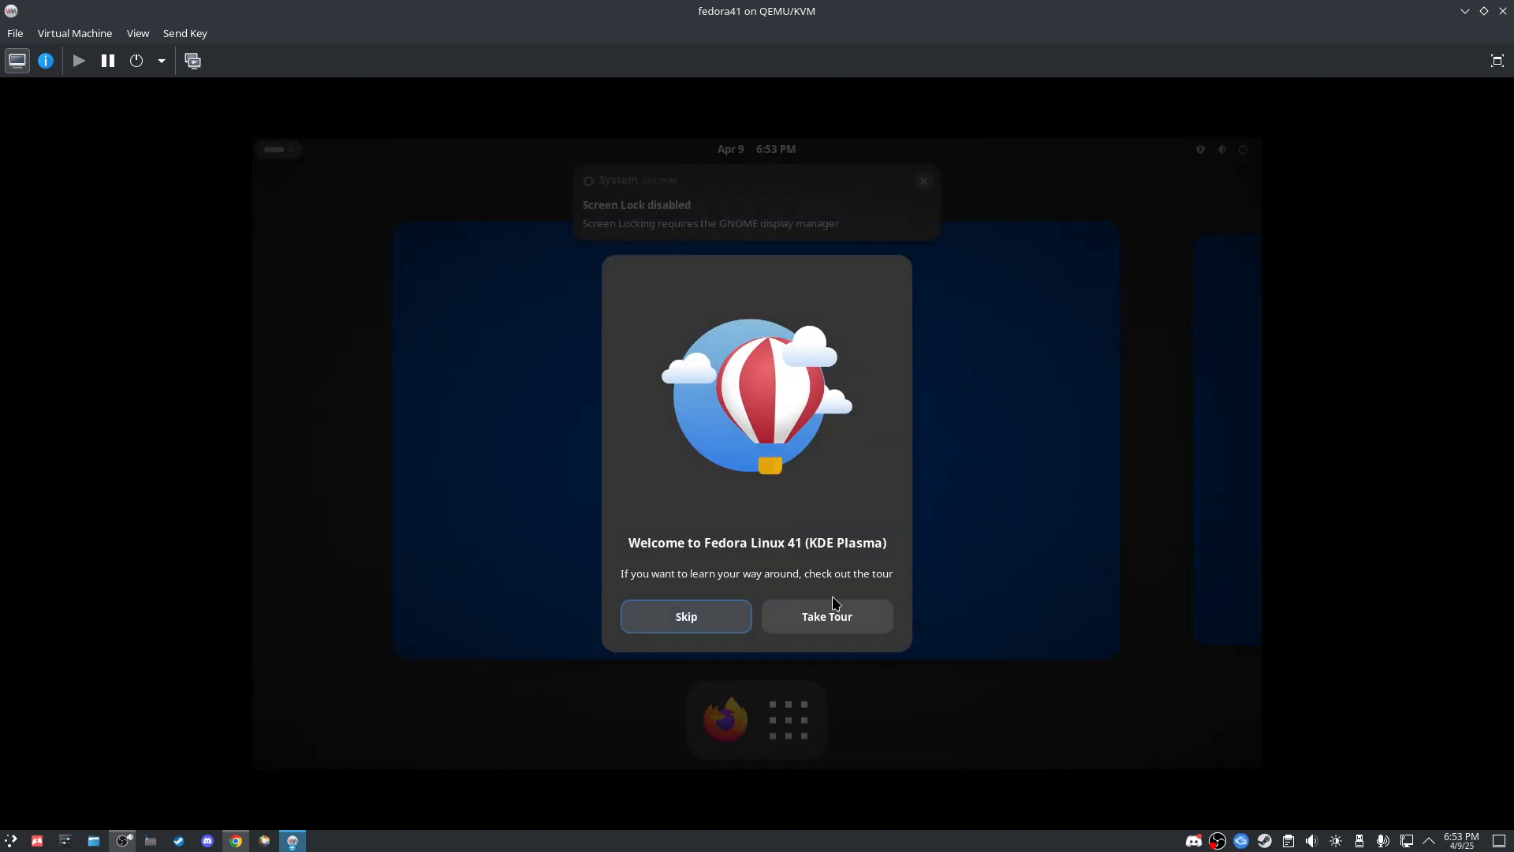
Step: Skip the Fedora welcome tour and glance at the GNOME application grid
click(711, 613)
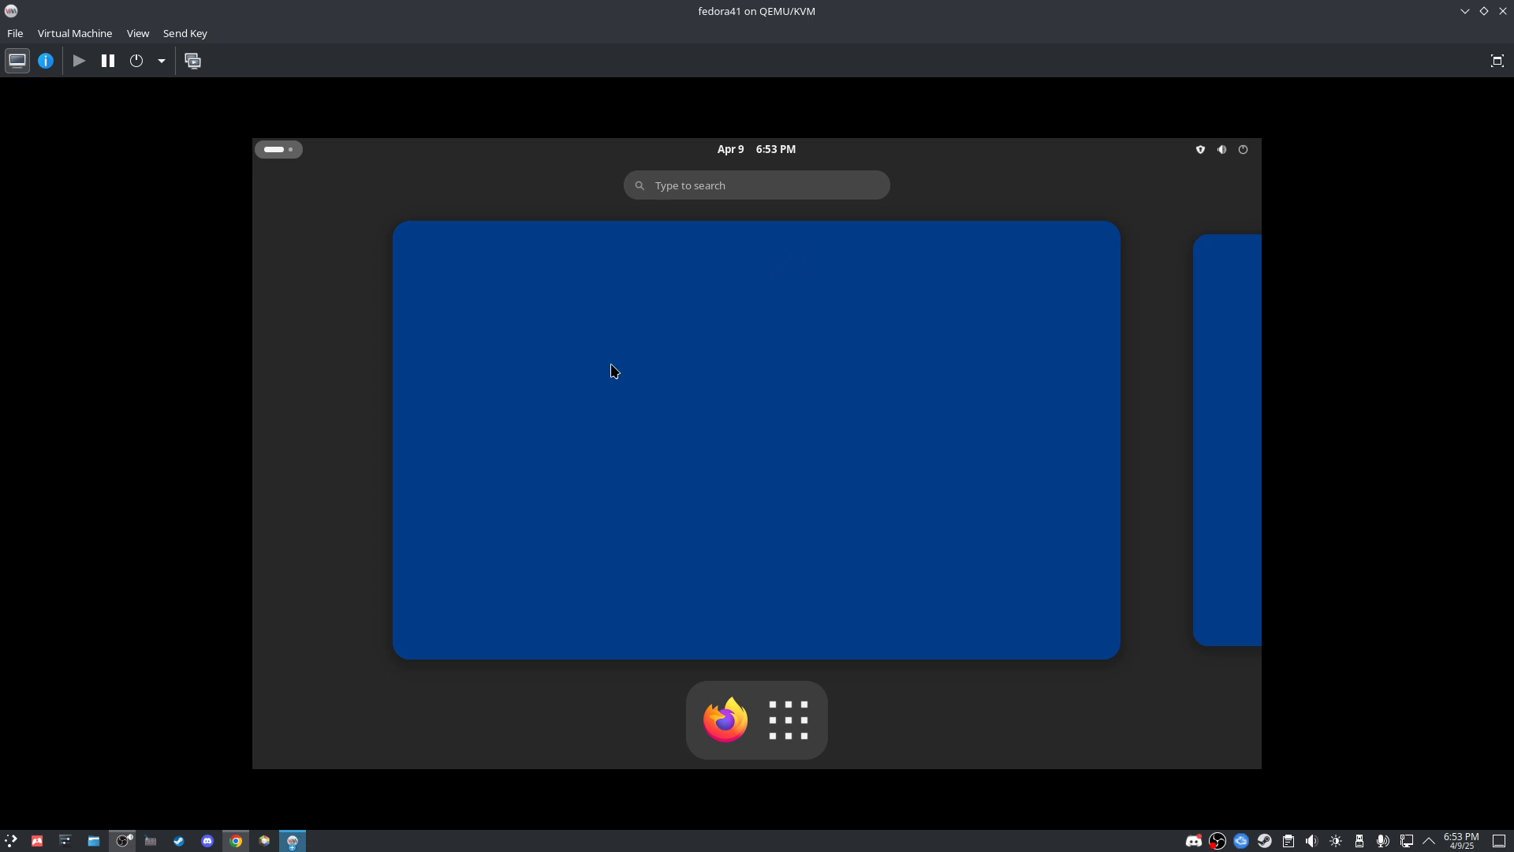
click(789, 719)
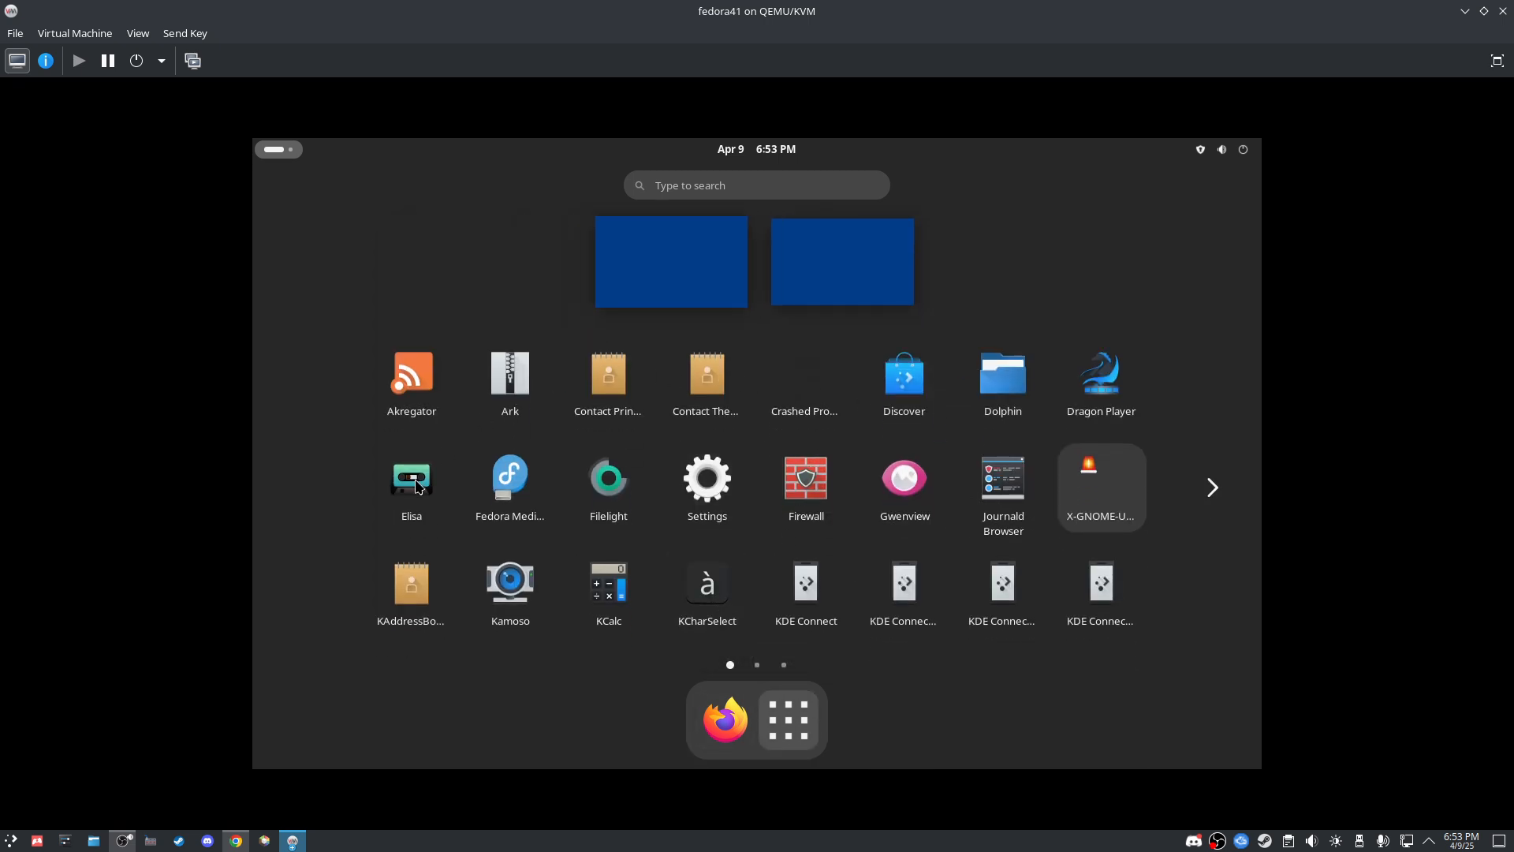
click(793, 716)
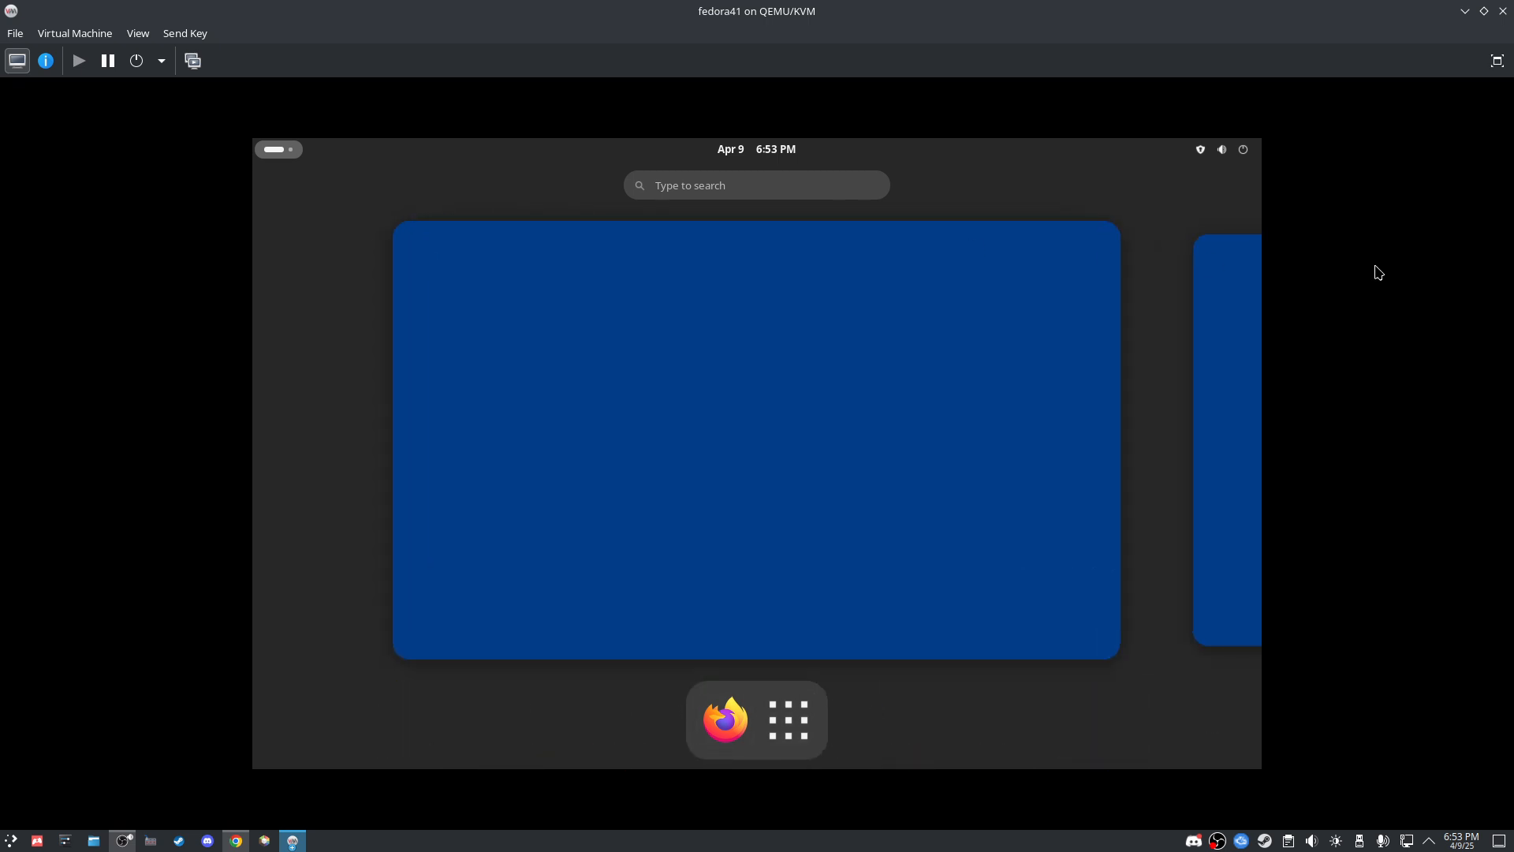
Step: Log out of GNOME from the quick-settings power menu and confirm
click(1243, 153)
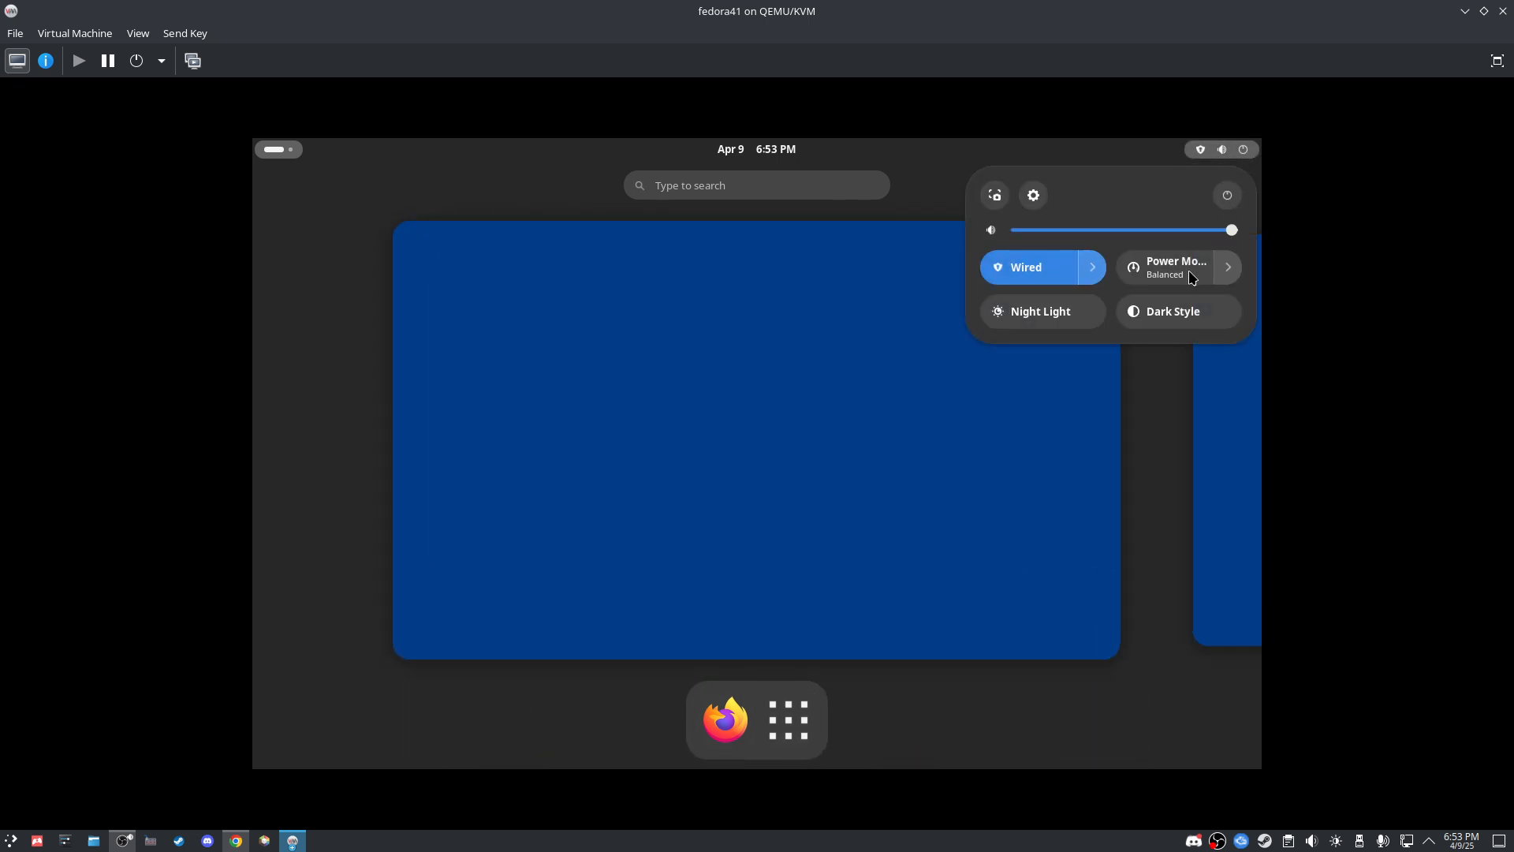
click(1227, 195)
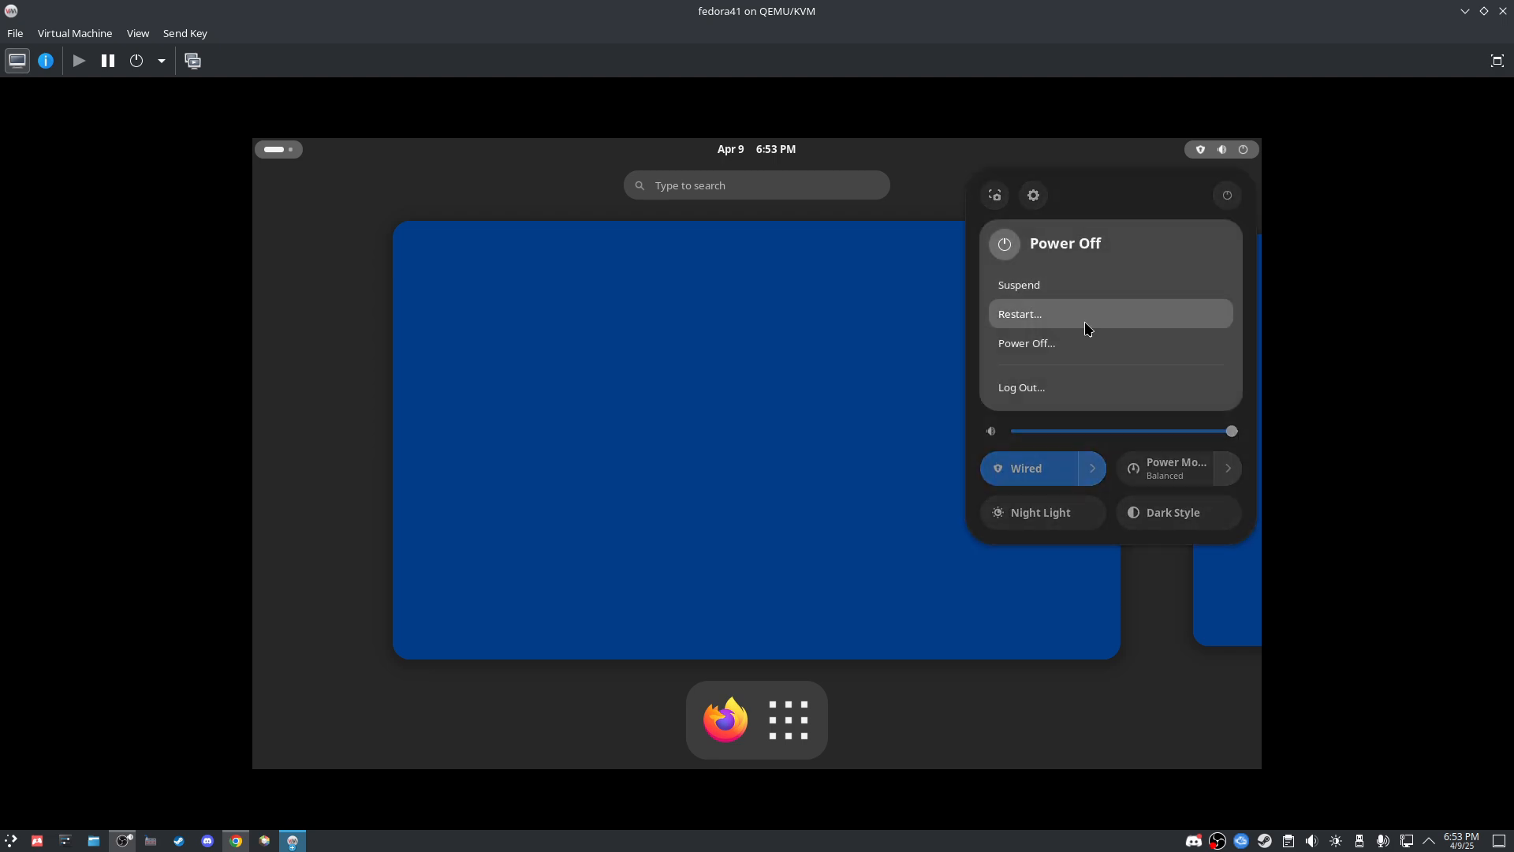
click(1020, 388)
click(801, 496)
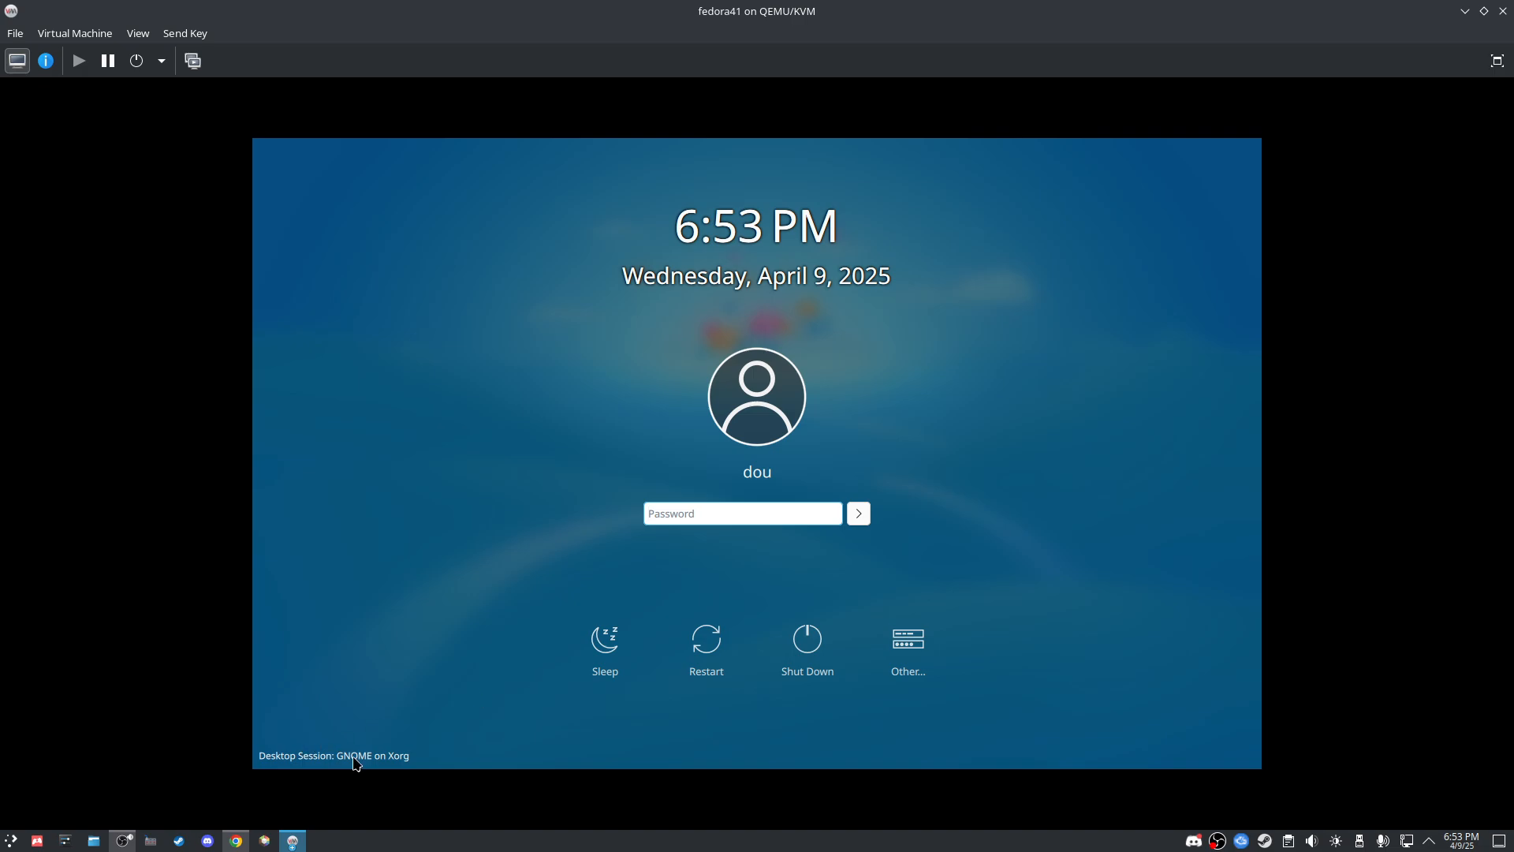
Step: Switch the desktop session back to Plasma and log in with the account password
click(355, 755)
click(334, 705)
text(••)
key(BackSpace)
key(BackSpace)
text(••••••••)
key(Return)
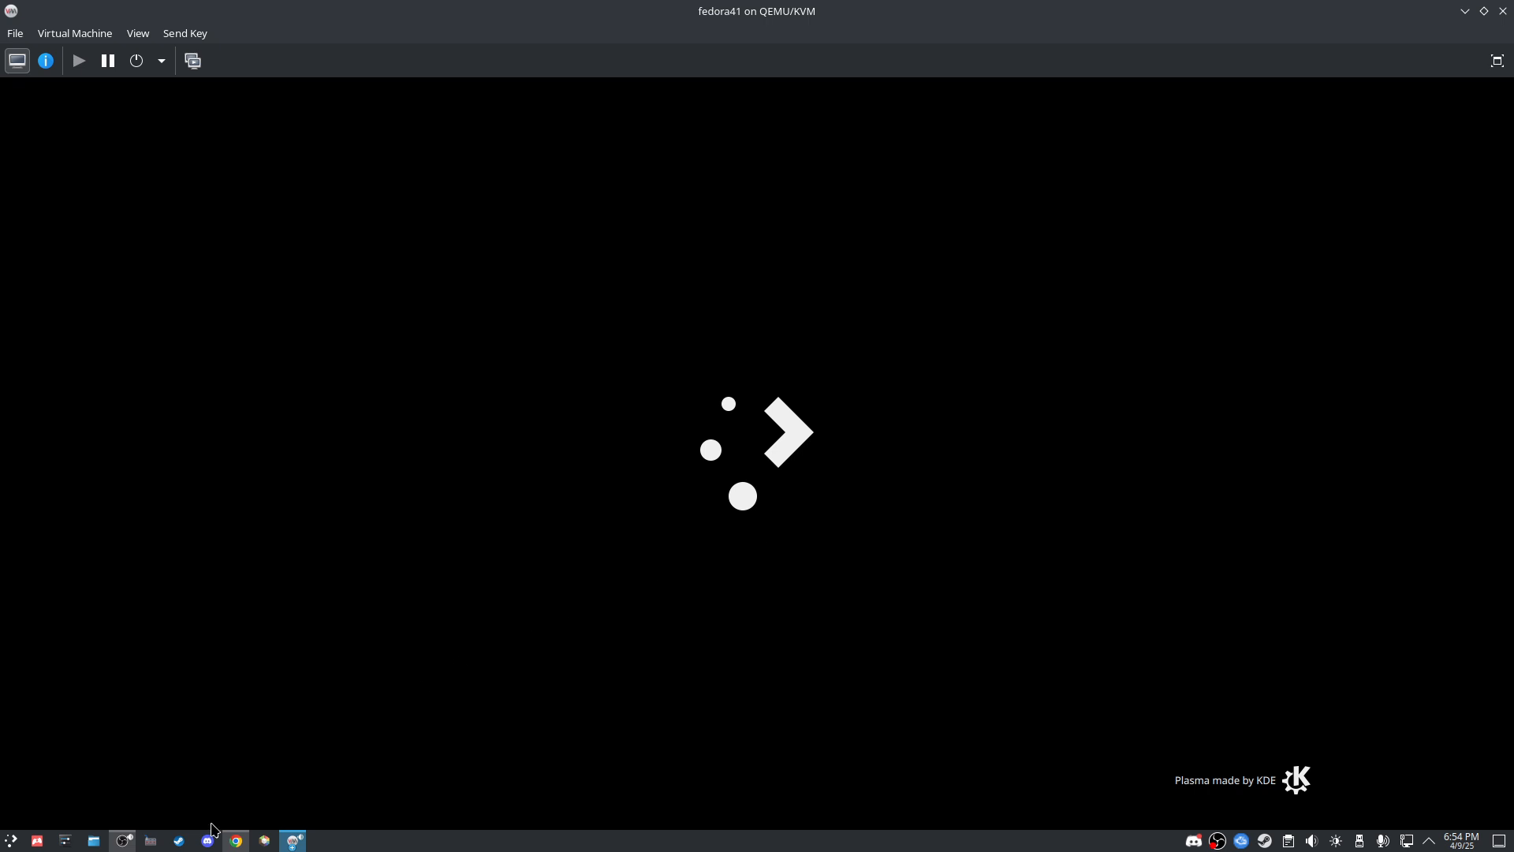
Step: Search Google in a new Chrome tab for 'kde x11 fedora download'
click(237, 841)
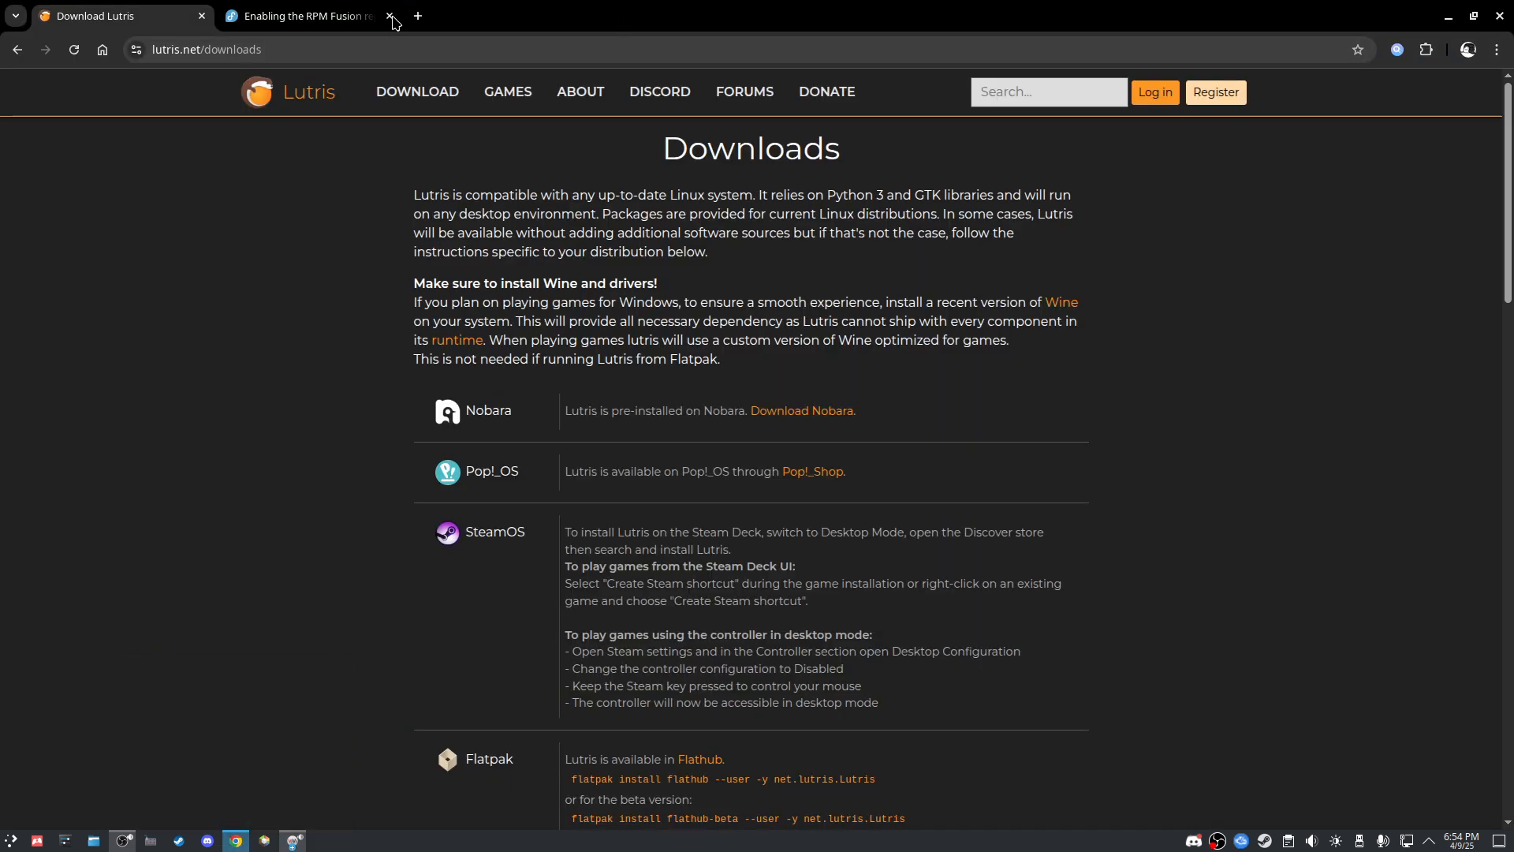
click(419, 17)
text(k)
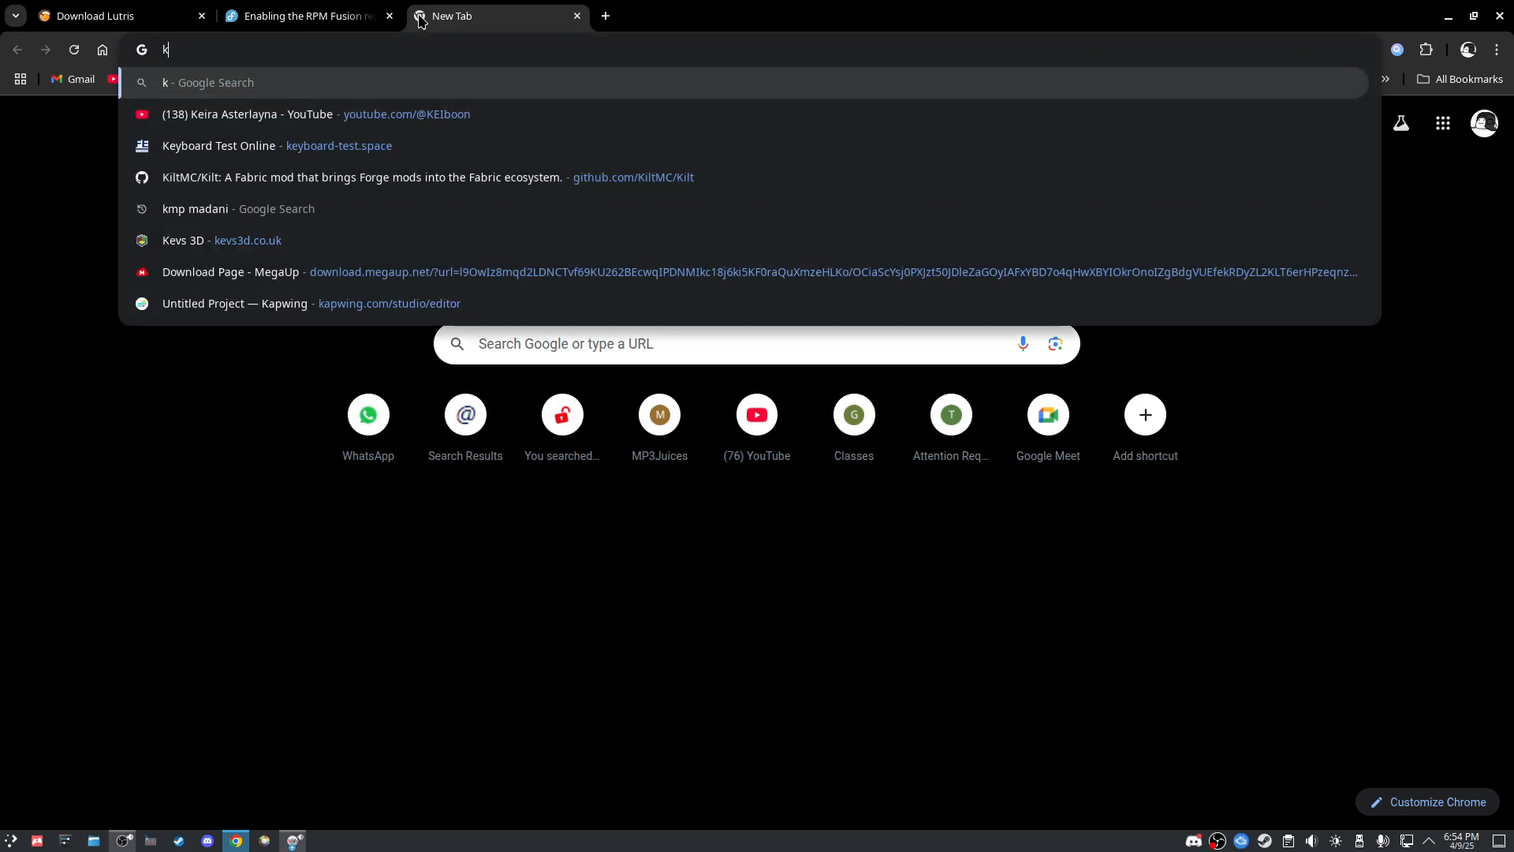
key(BackSpace)
text(kde x1)
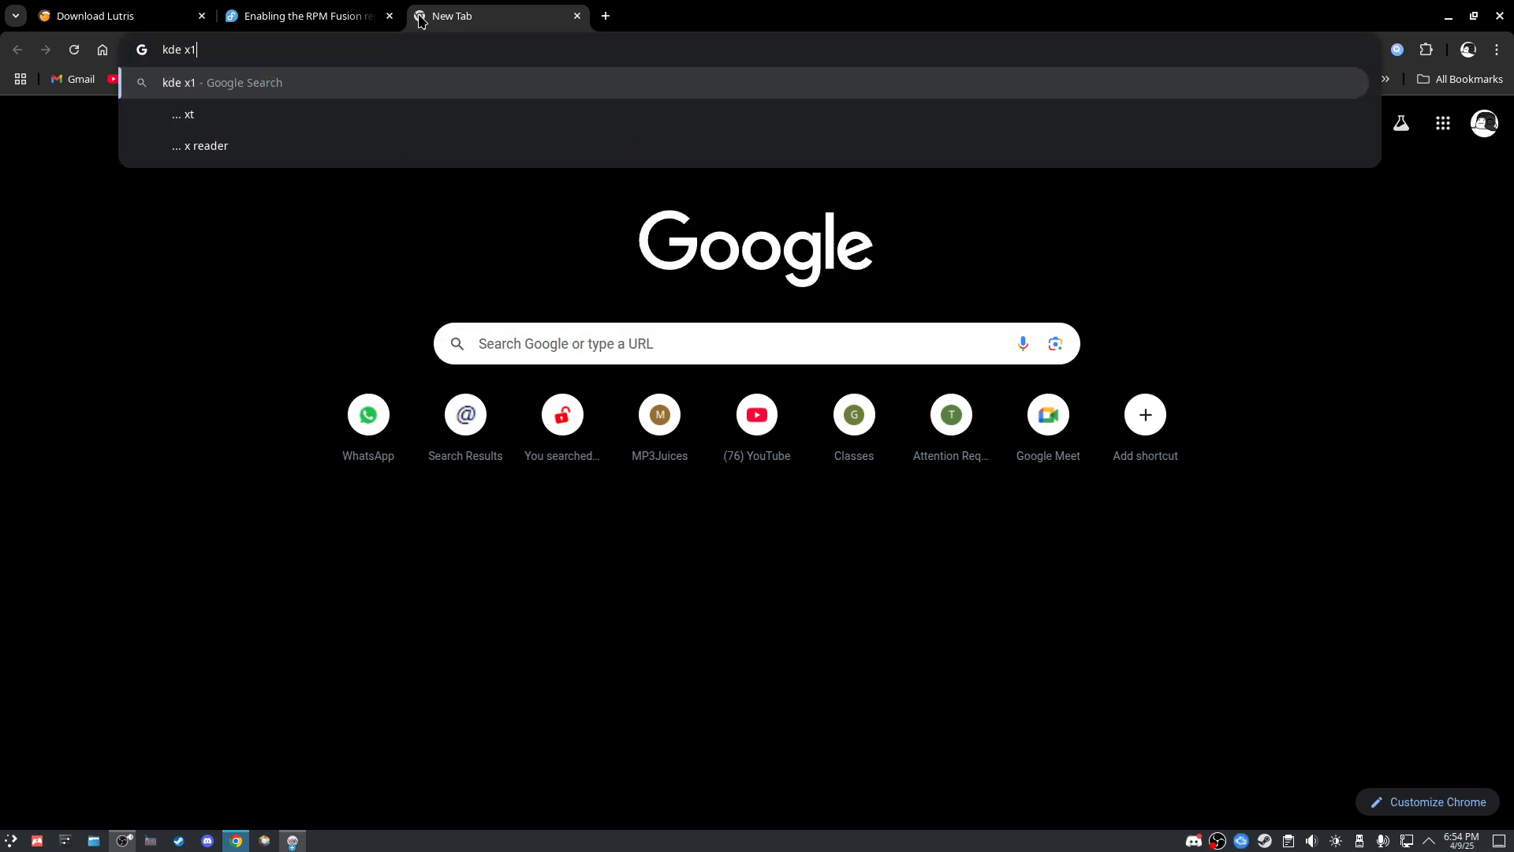
text(1 fedora download)
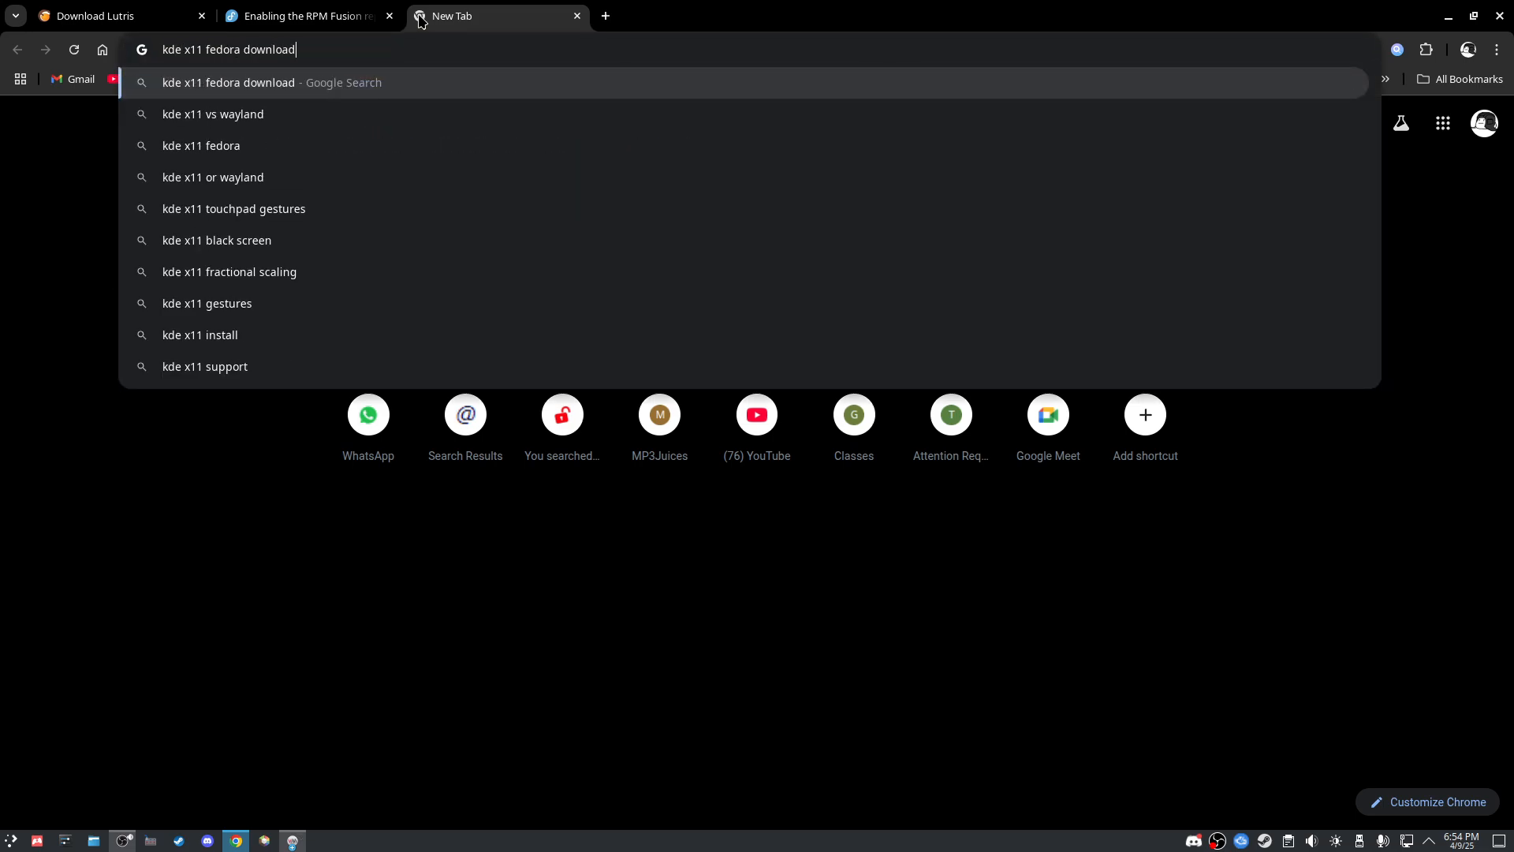
key(Return)
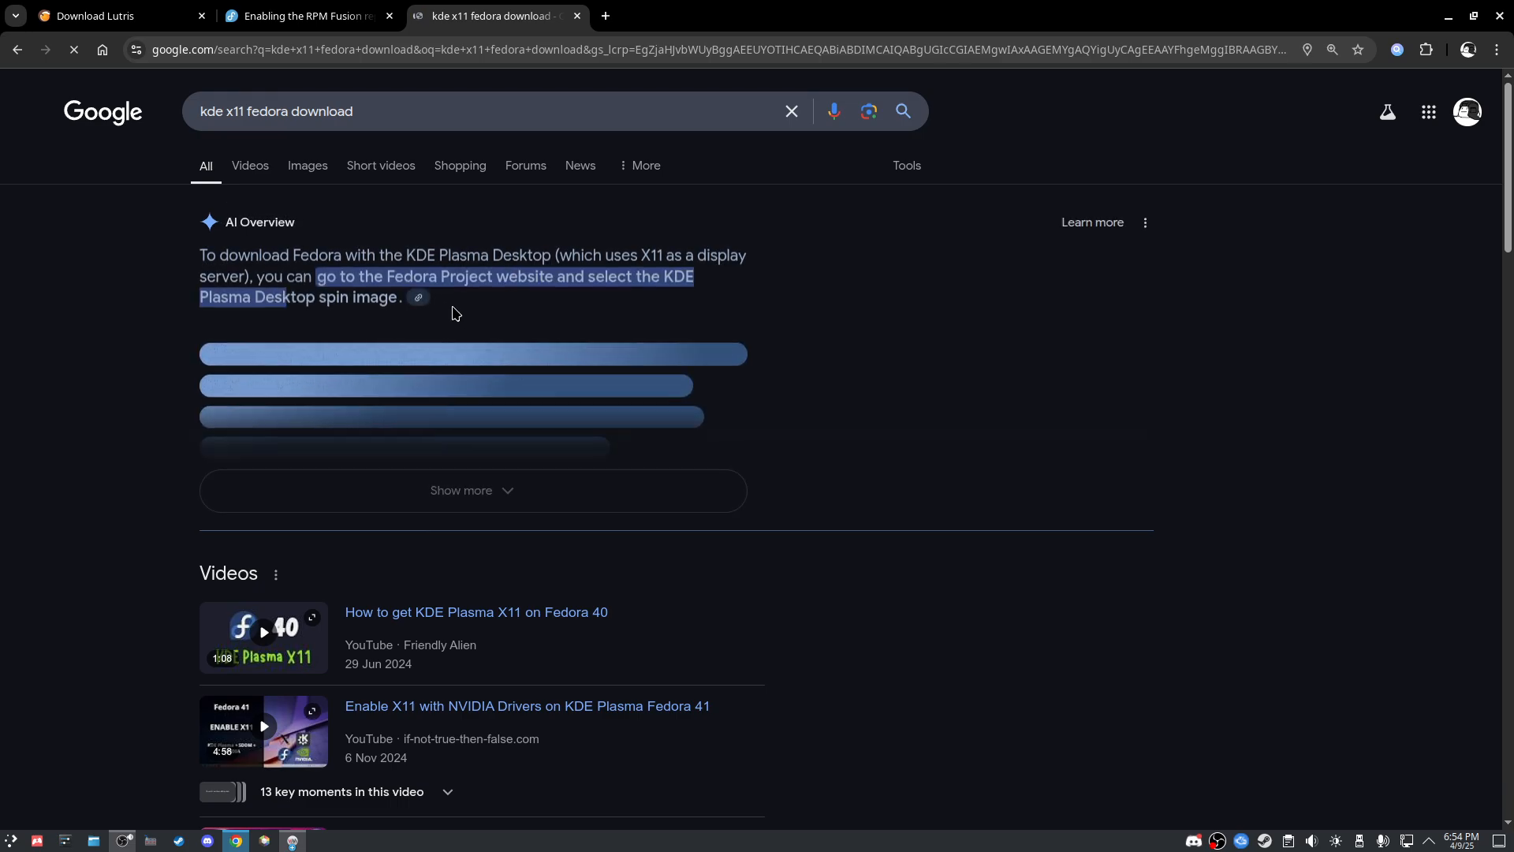
Step: Open the Fedora KDE Plasma Desktop 41 download result, close that tab, and return to the VM
scroll(429, 479, down, 15)
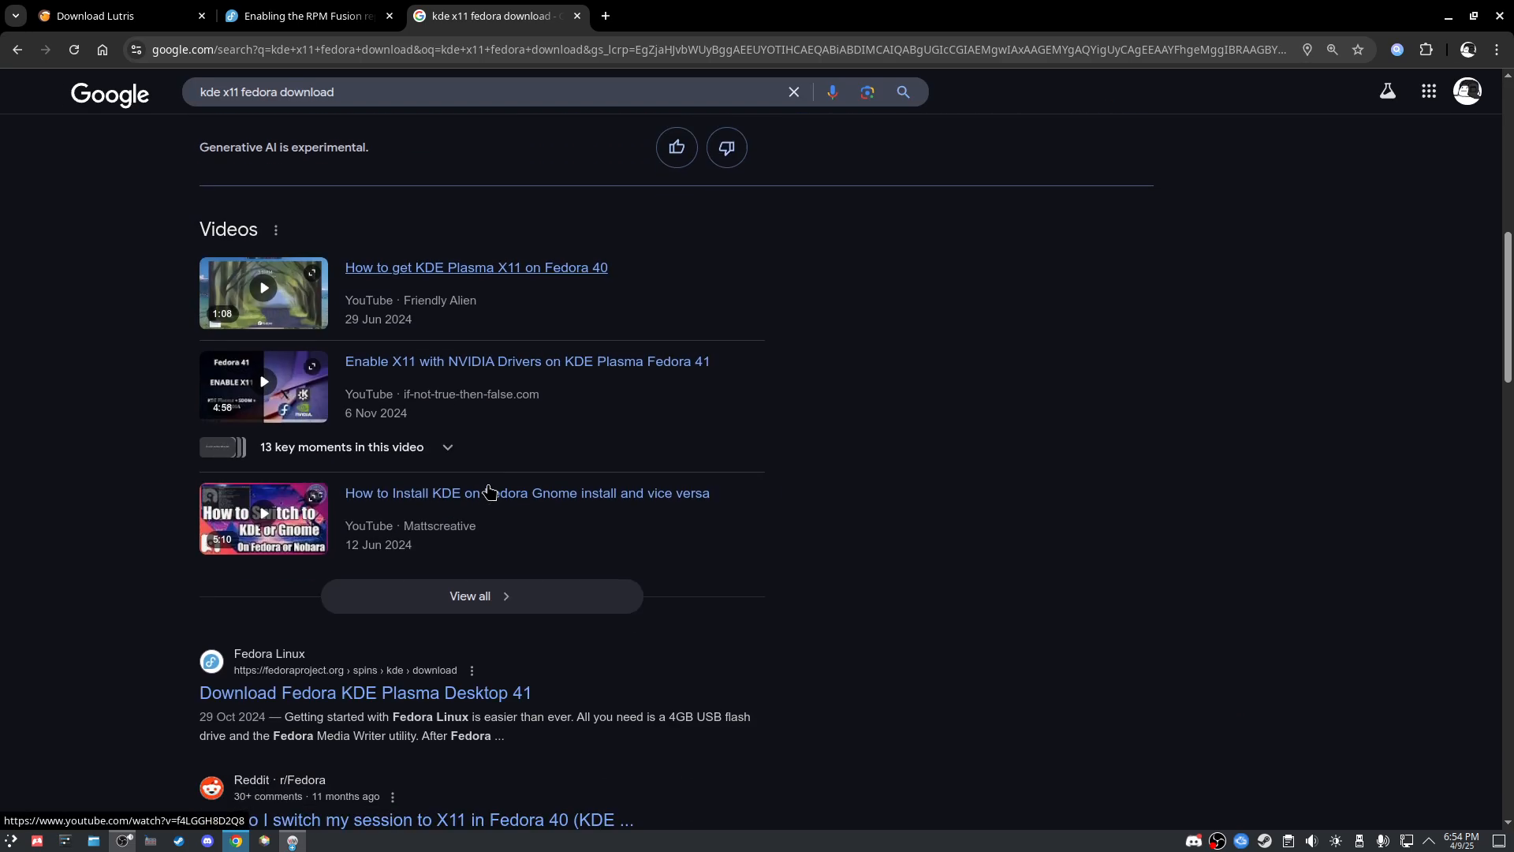
click(384, 317)
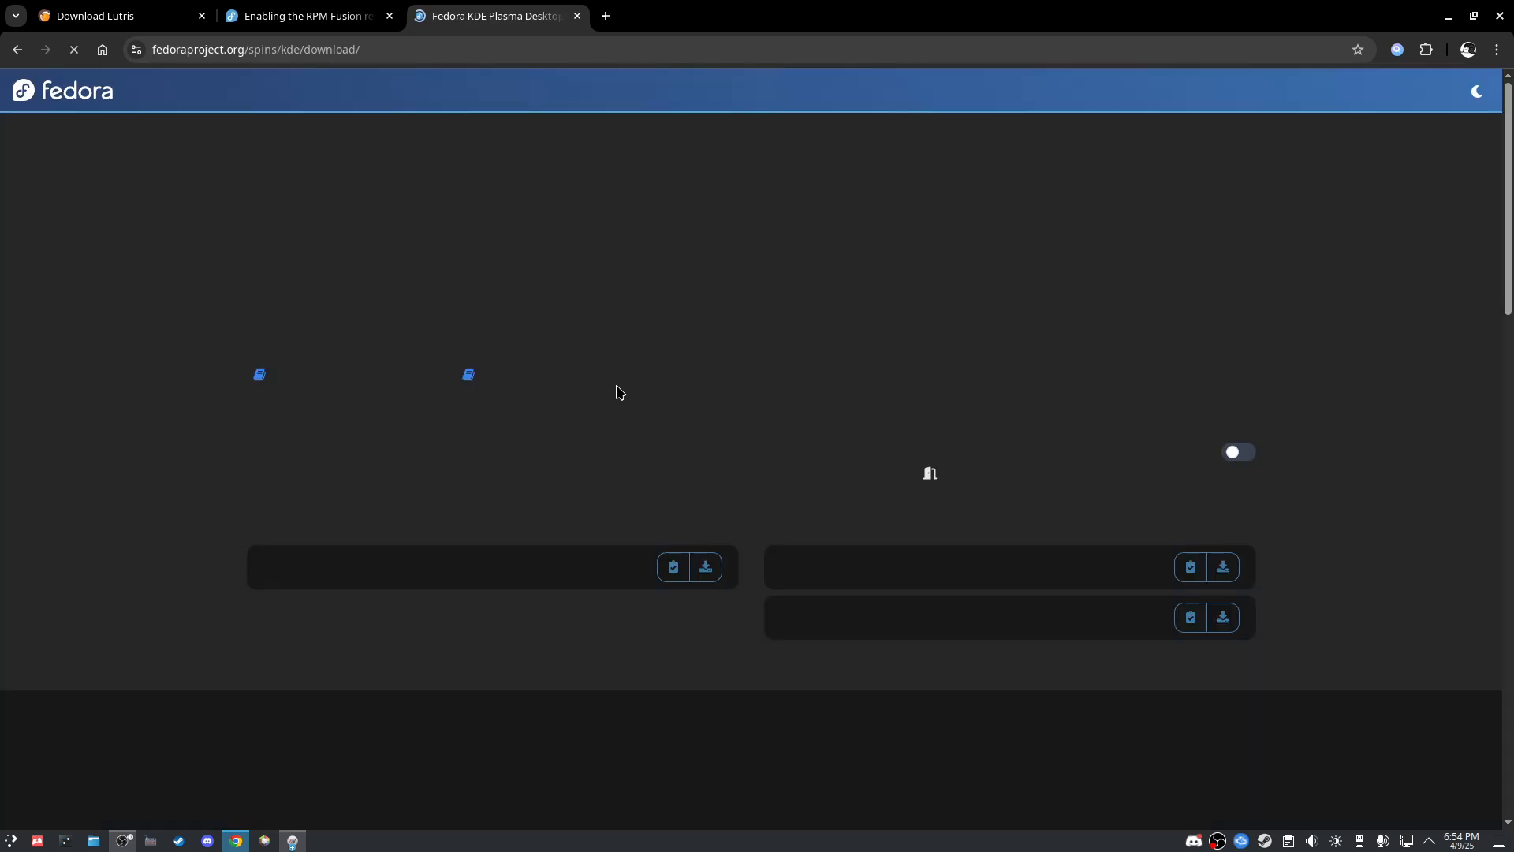
click(341, 12)
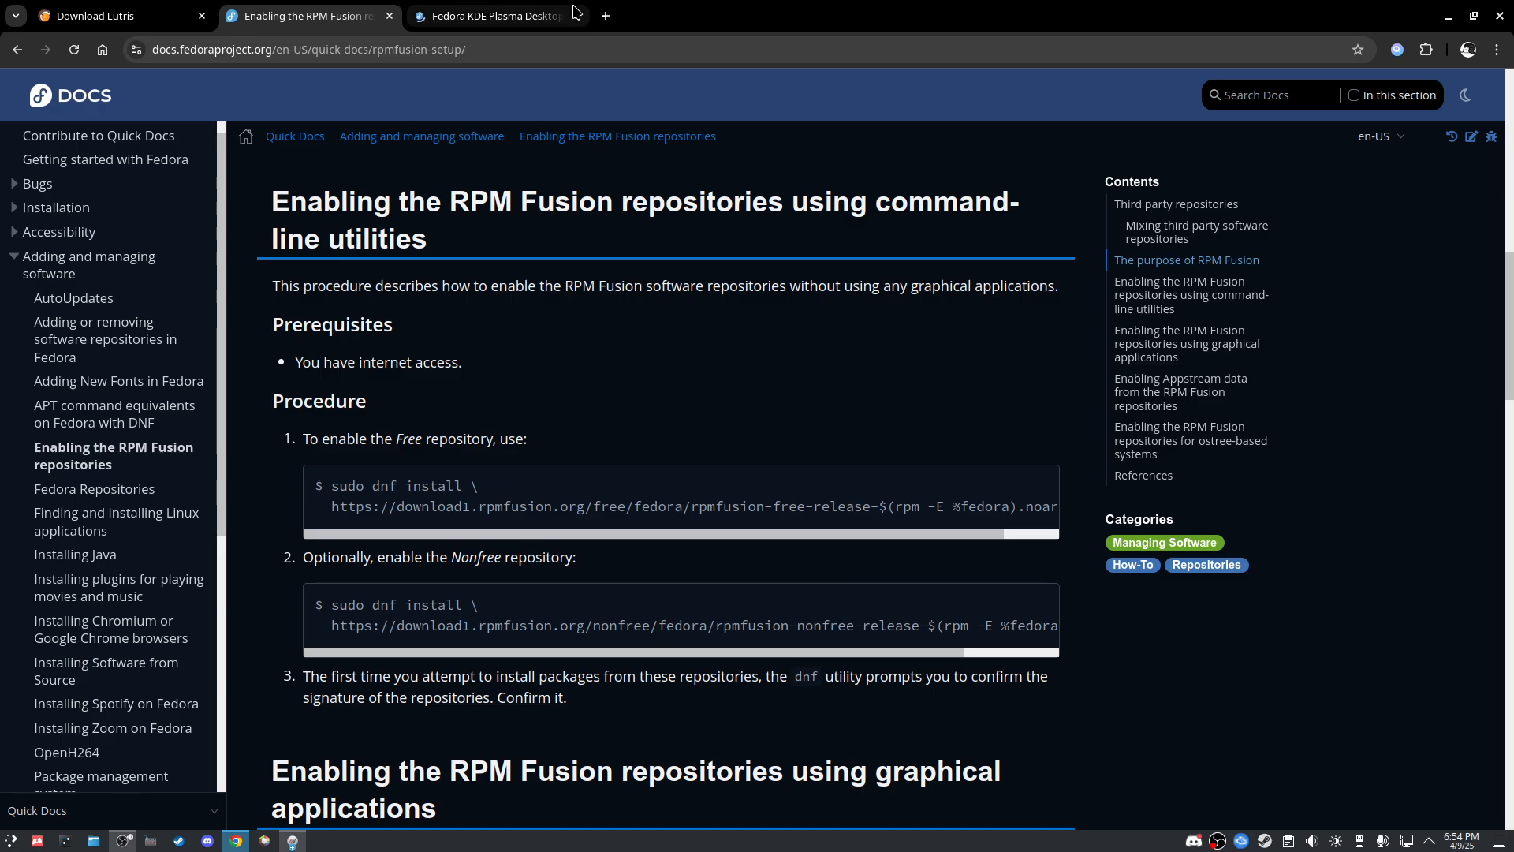
click(551, 26)
click(578, 16)
key(alt+Tab)
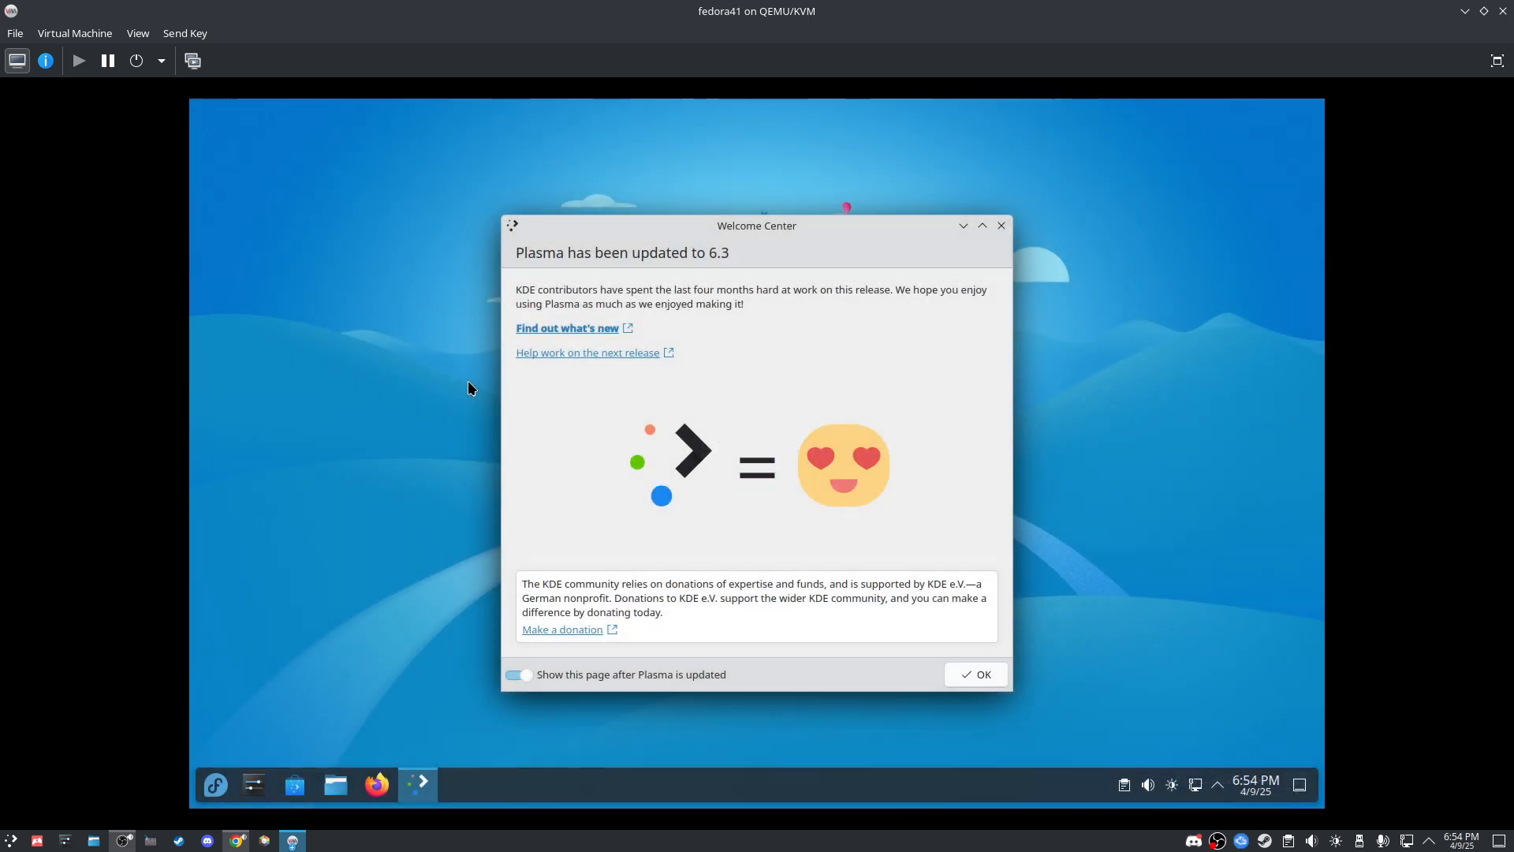
Step: Dismiss the Plasma update welcome message and launch Konsole from the application launcher
click(974, 675)
click(215, 784)
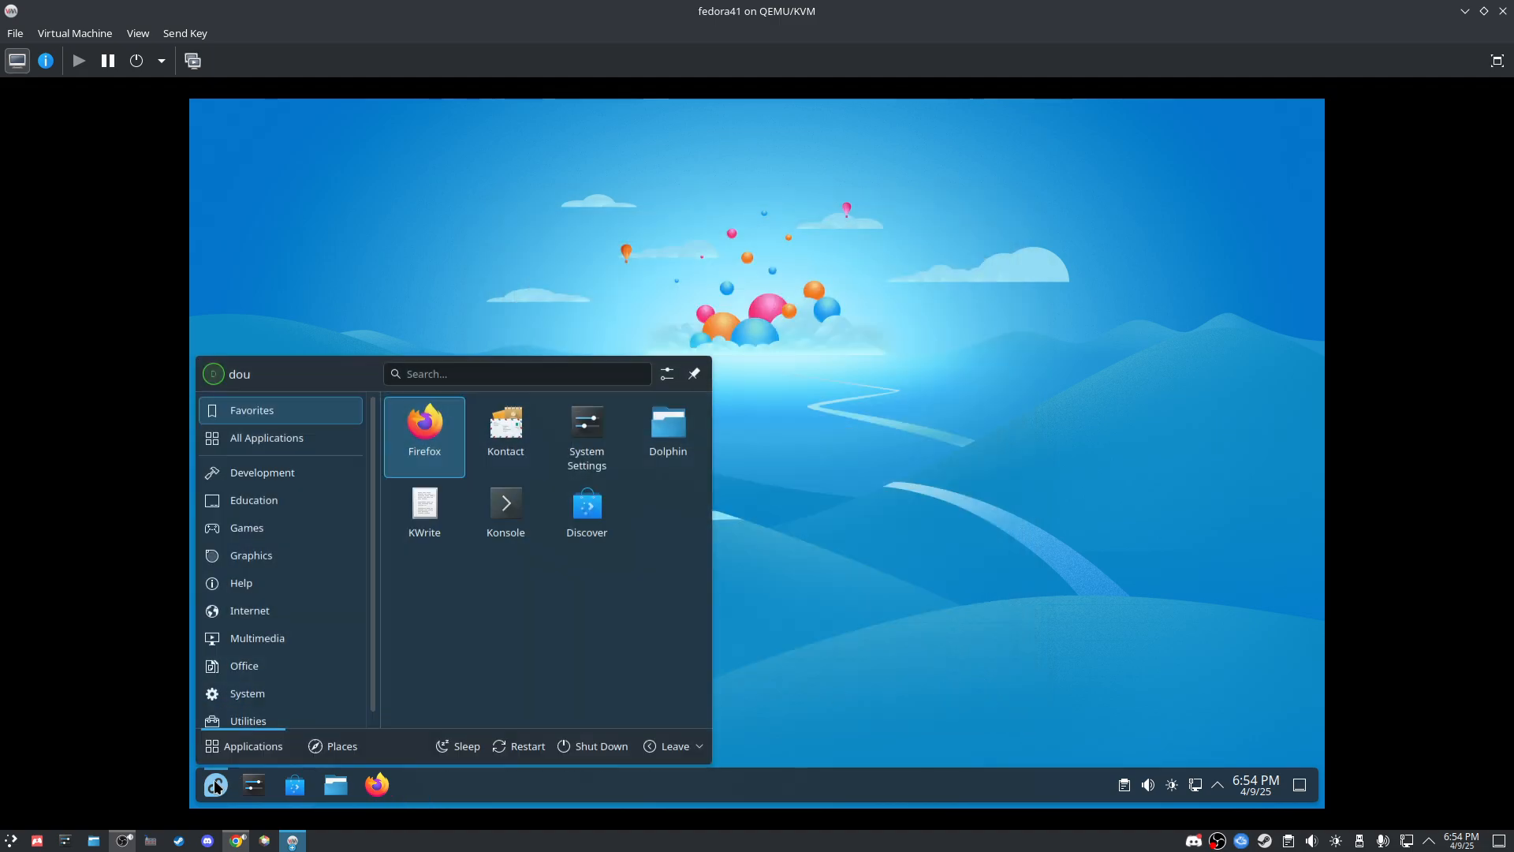
click(505, 504)
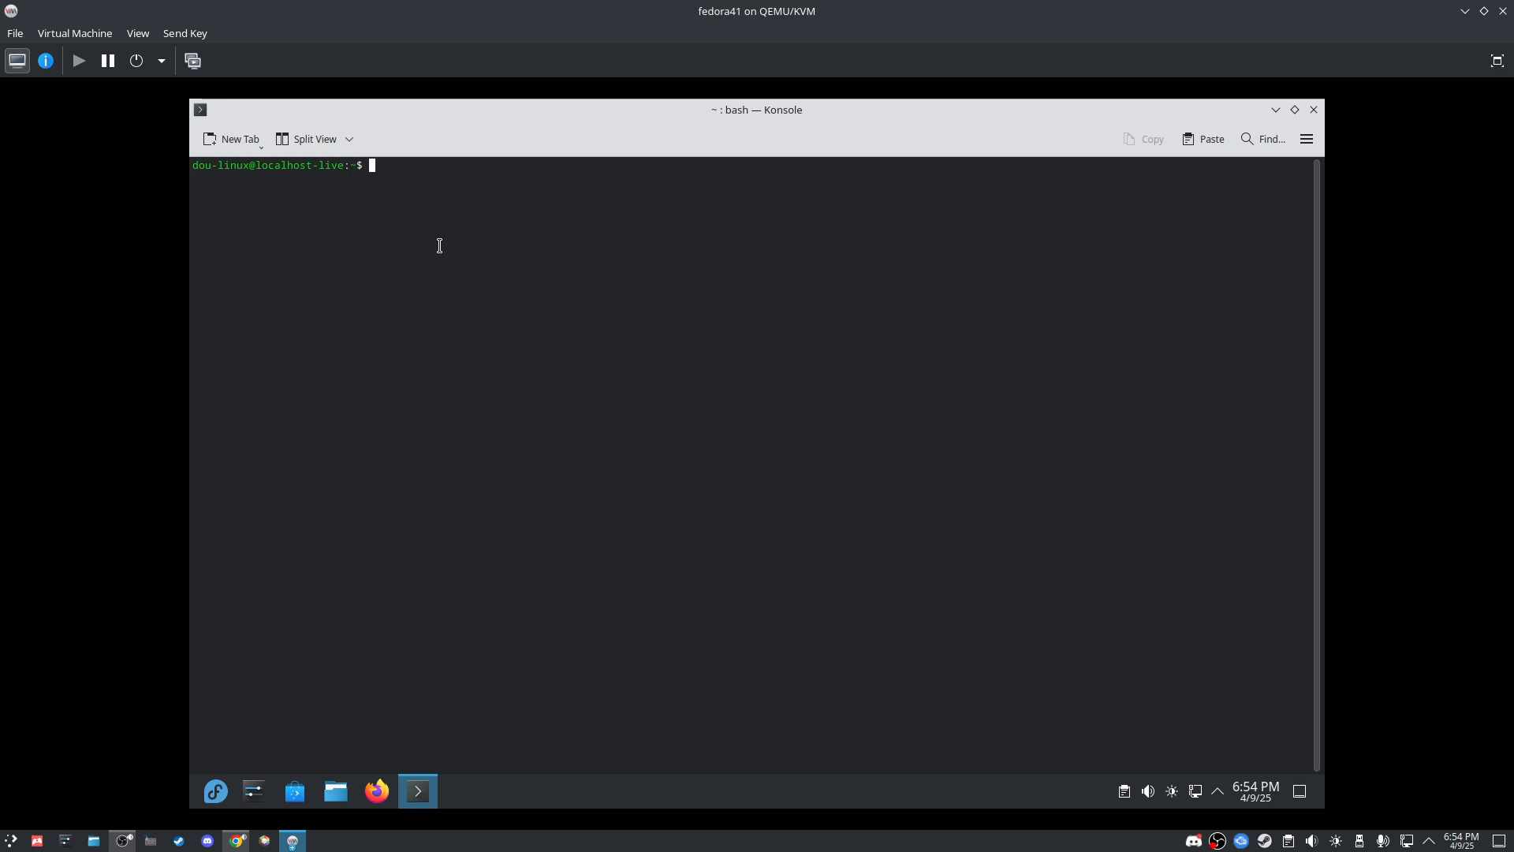
Step: Run 'sudo dnf install lutris' and review the 315-package list up to the y/N prompt
text(sudo dnf install lutris)
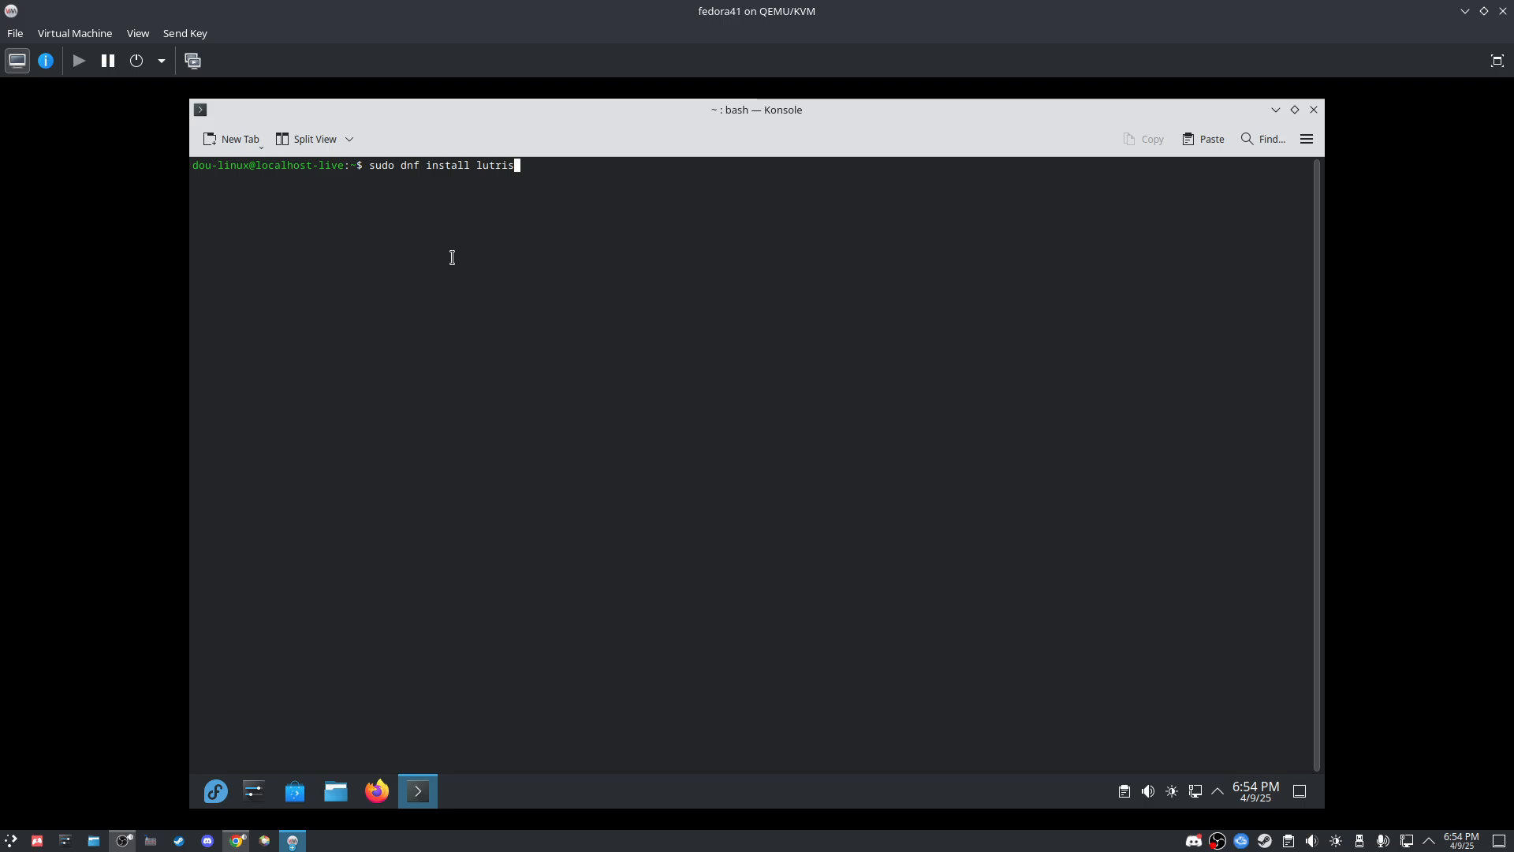
key(Return)
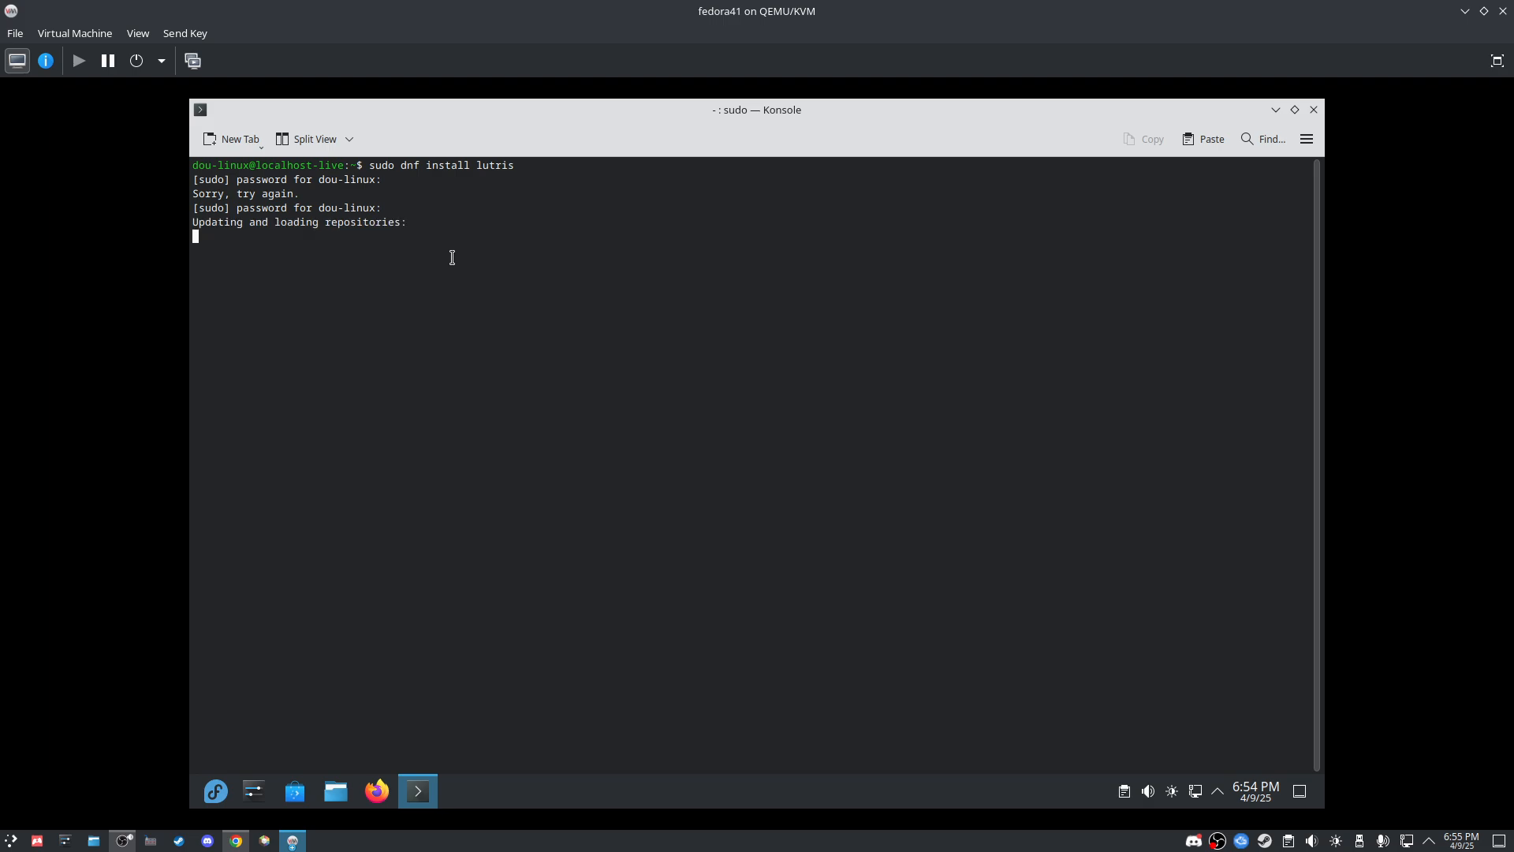
scroll(427, 244, up, 20)
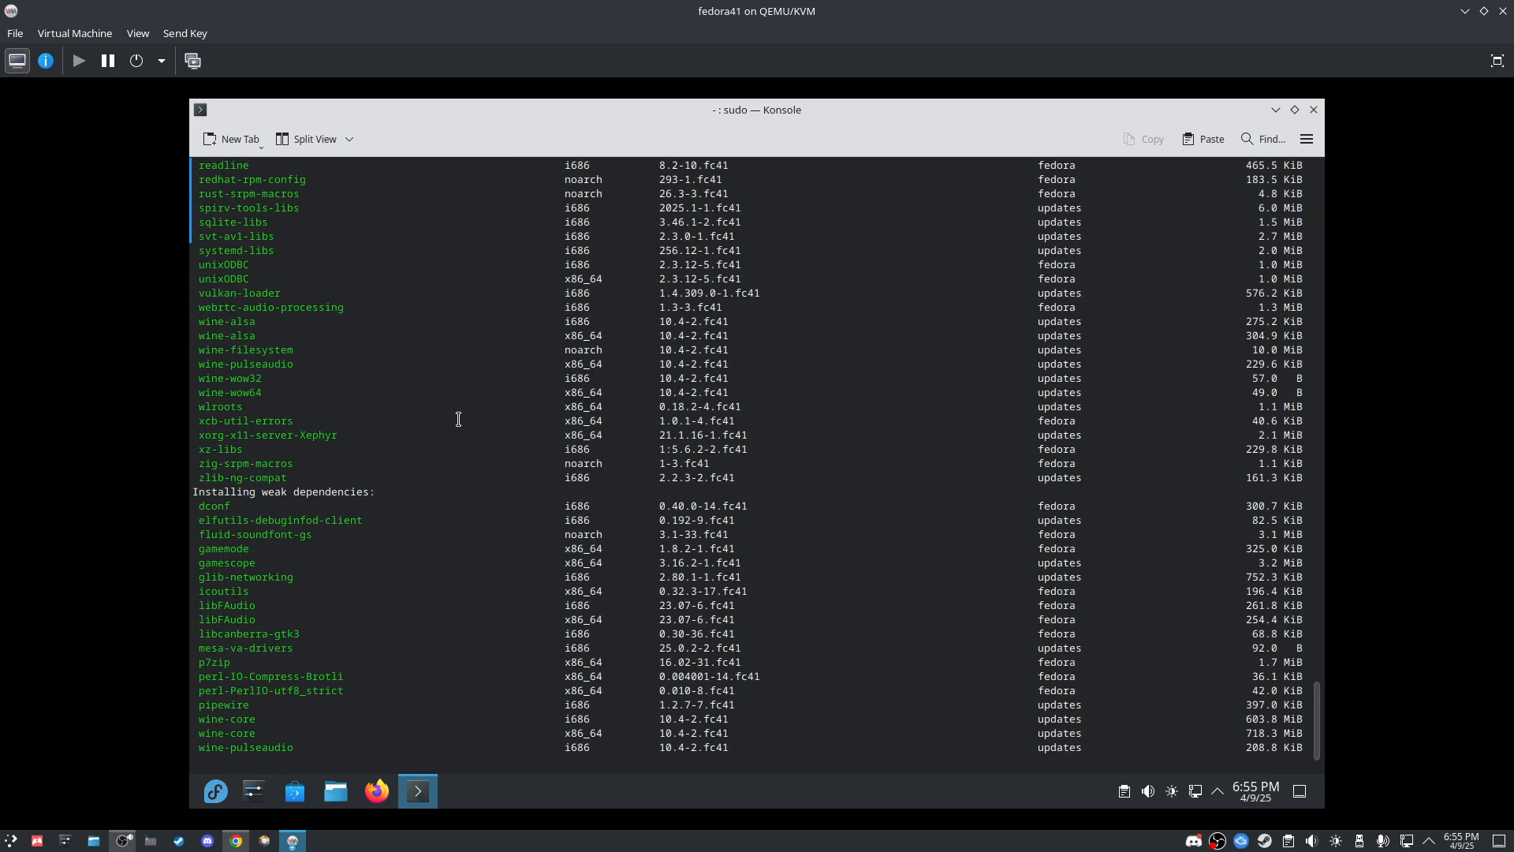
scroll(365, 384, up, 20)
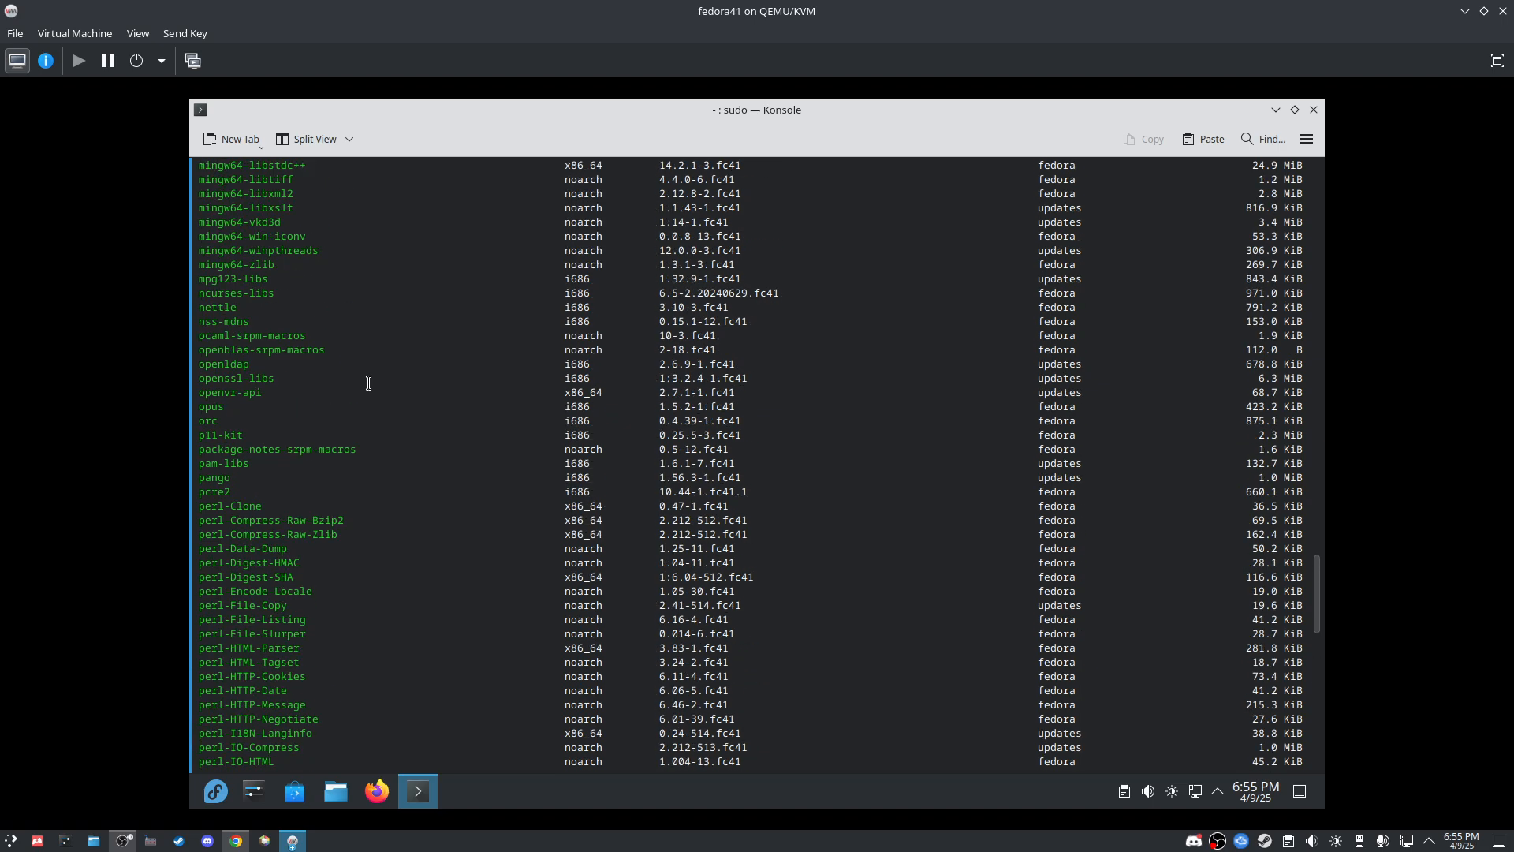
scroll(286, 525, up, 12)
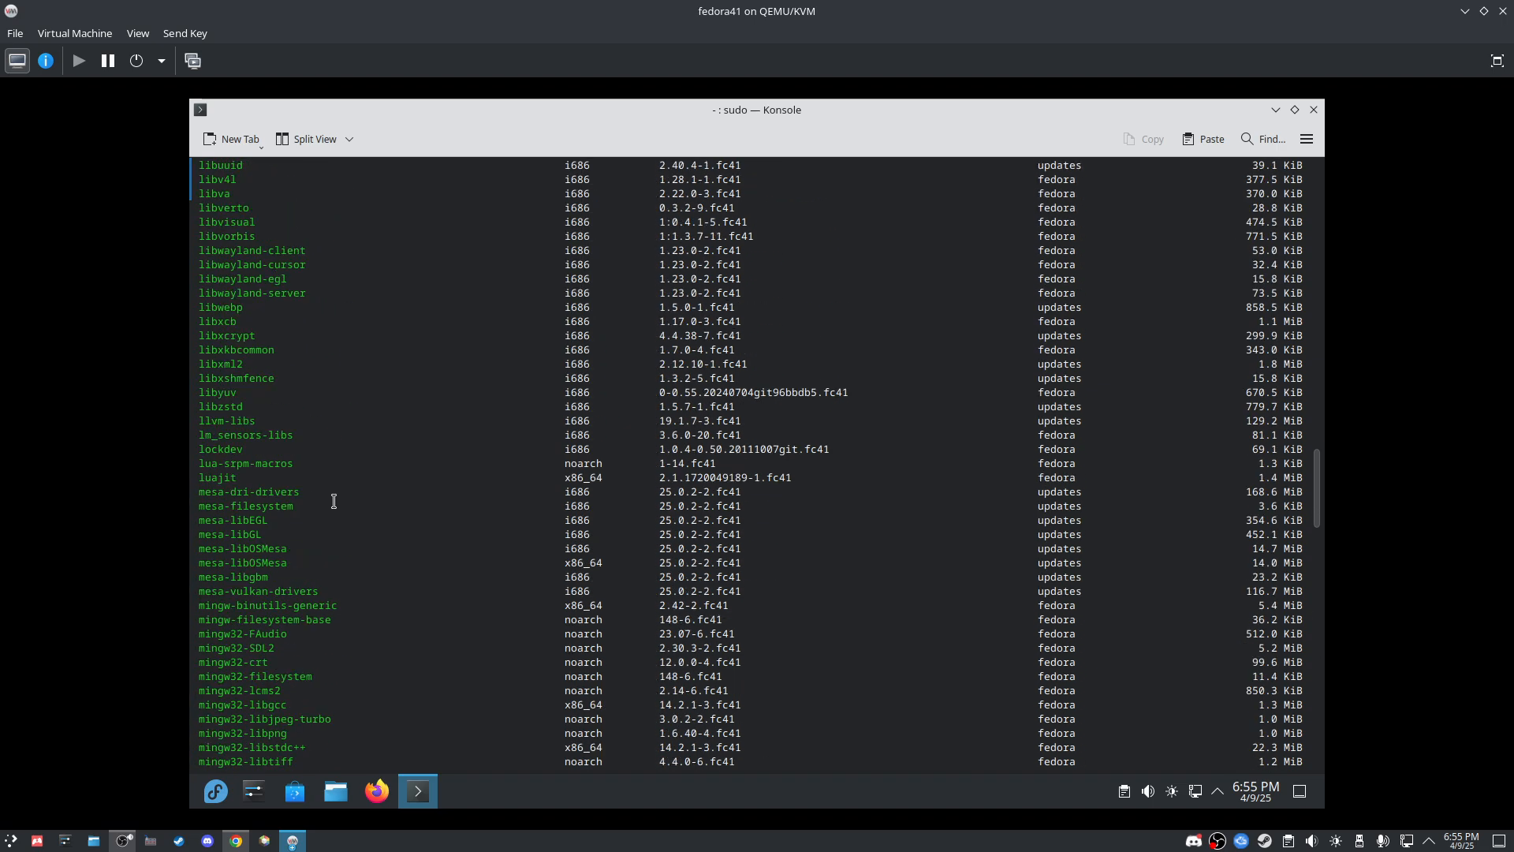
drag(1324, 463, 1197, 813)
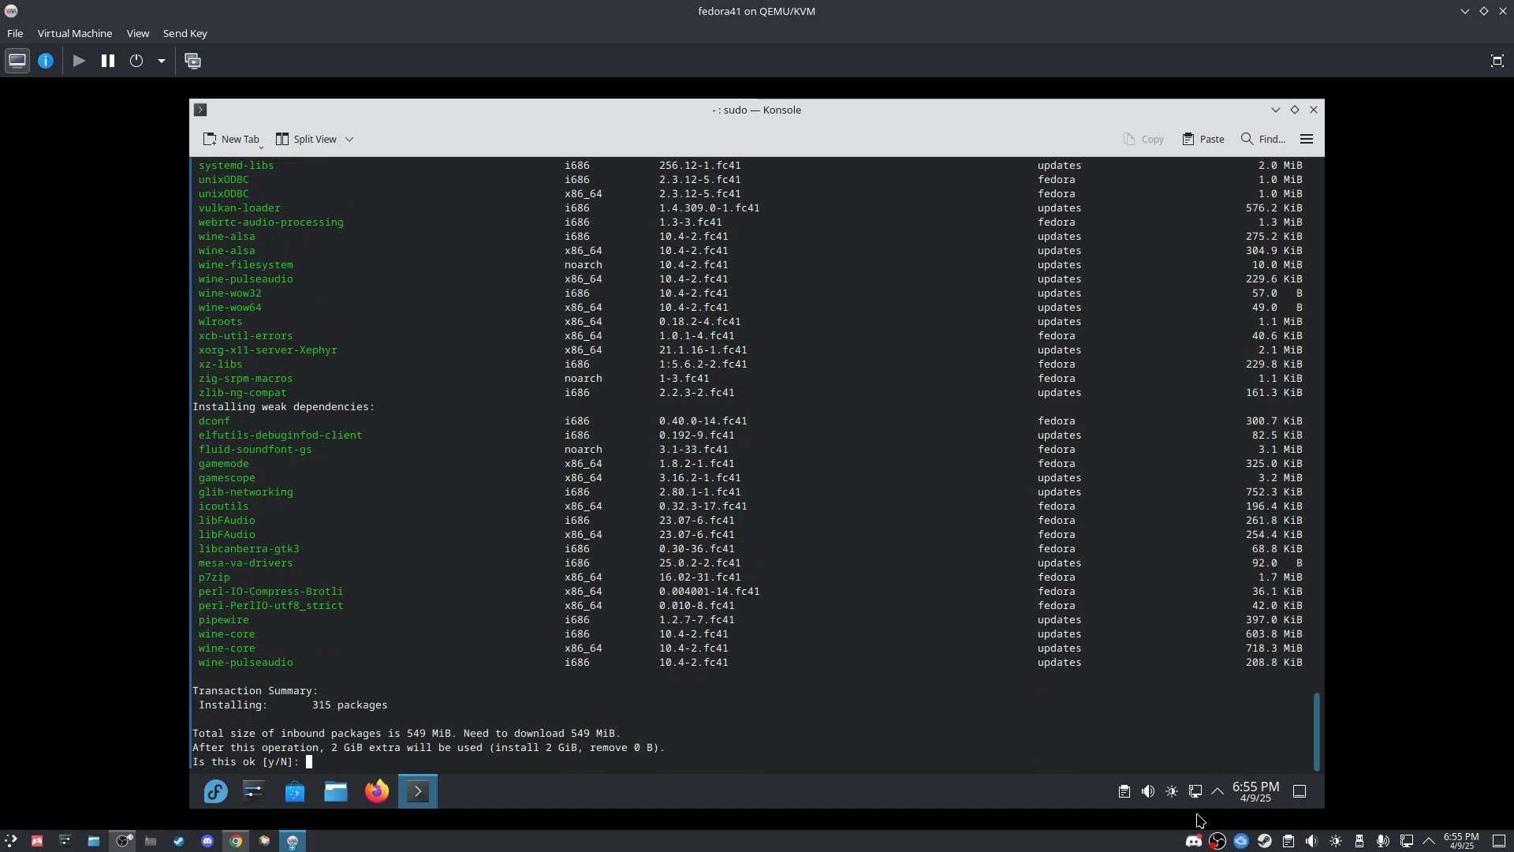
Step: Confirm the Lutris install with y and let all 317 packages finish installing
text(y)
key(Return)
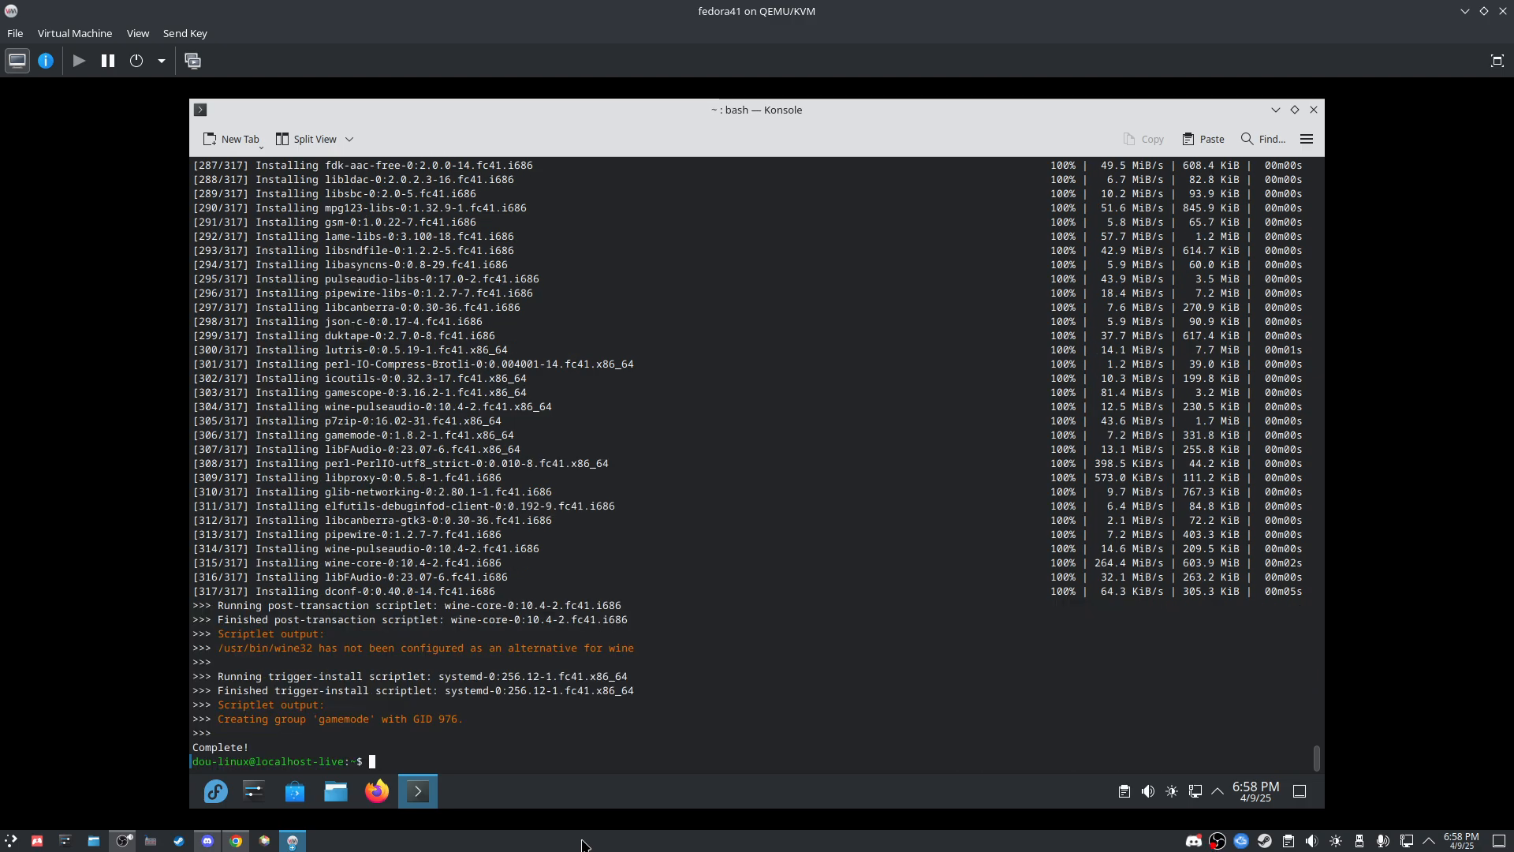
click(123, 841)
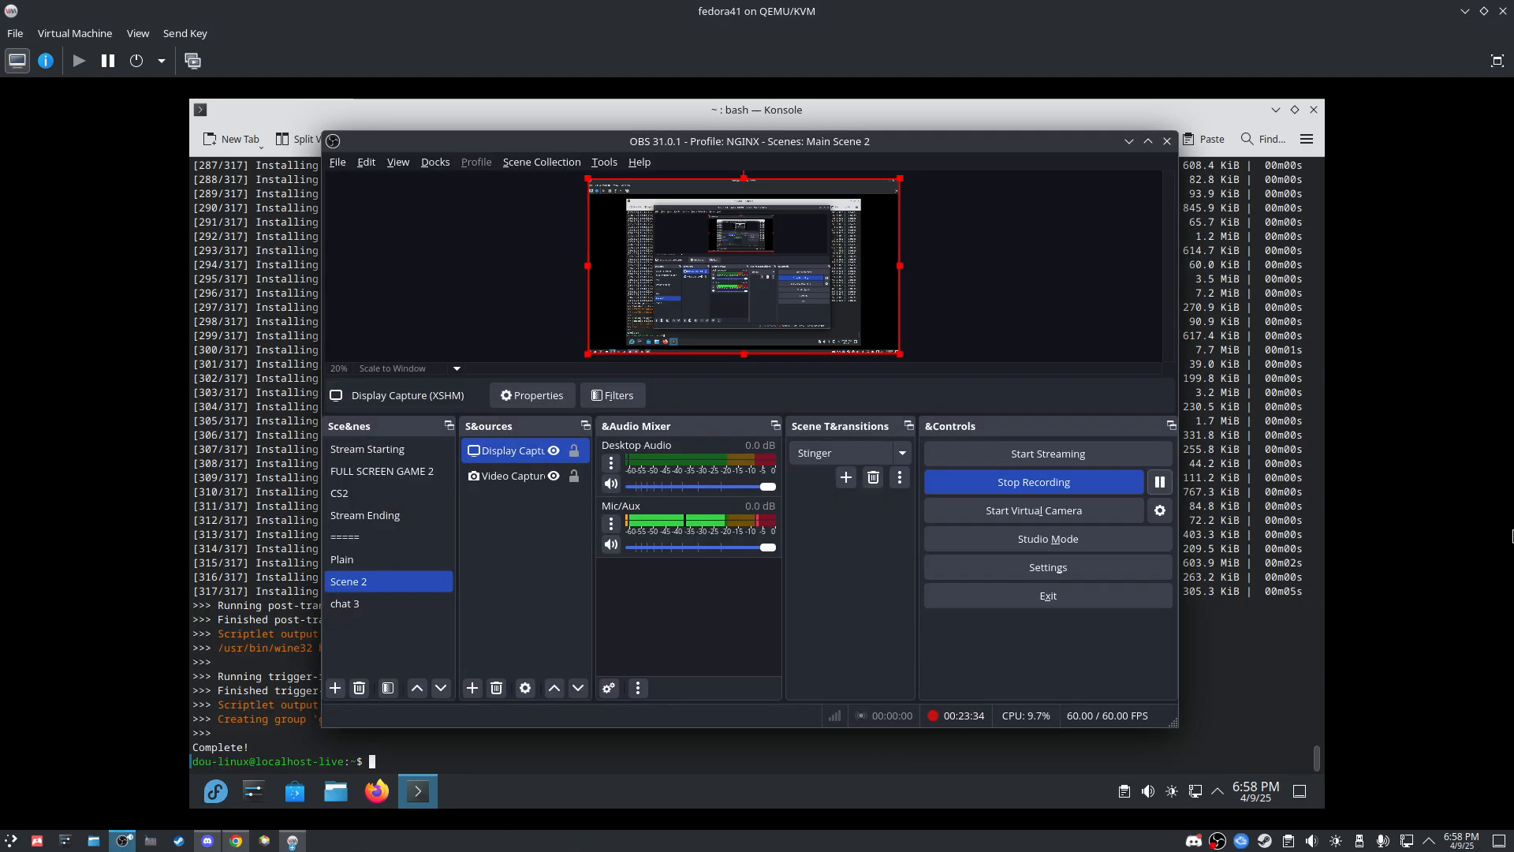
click(122, 840)
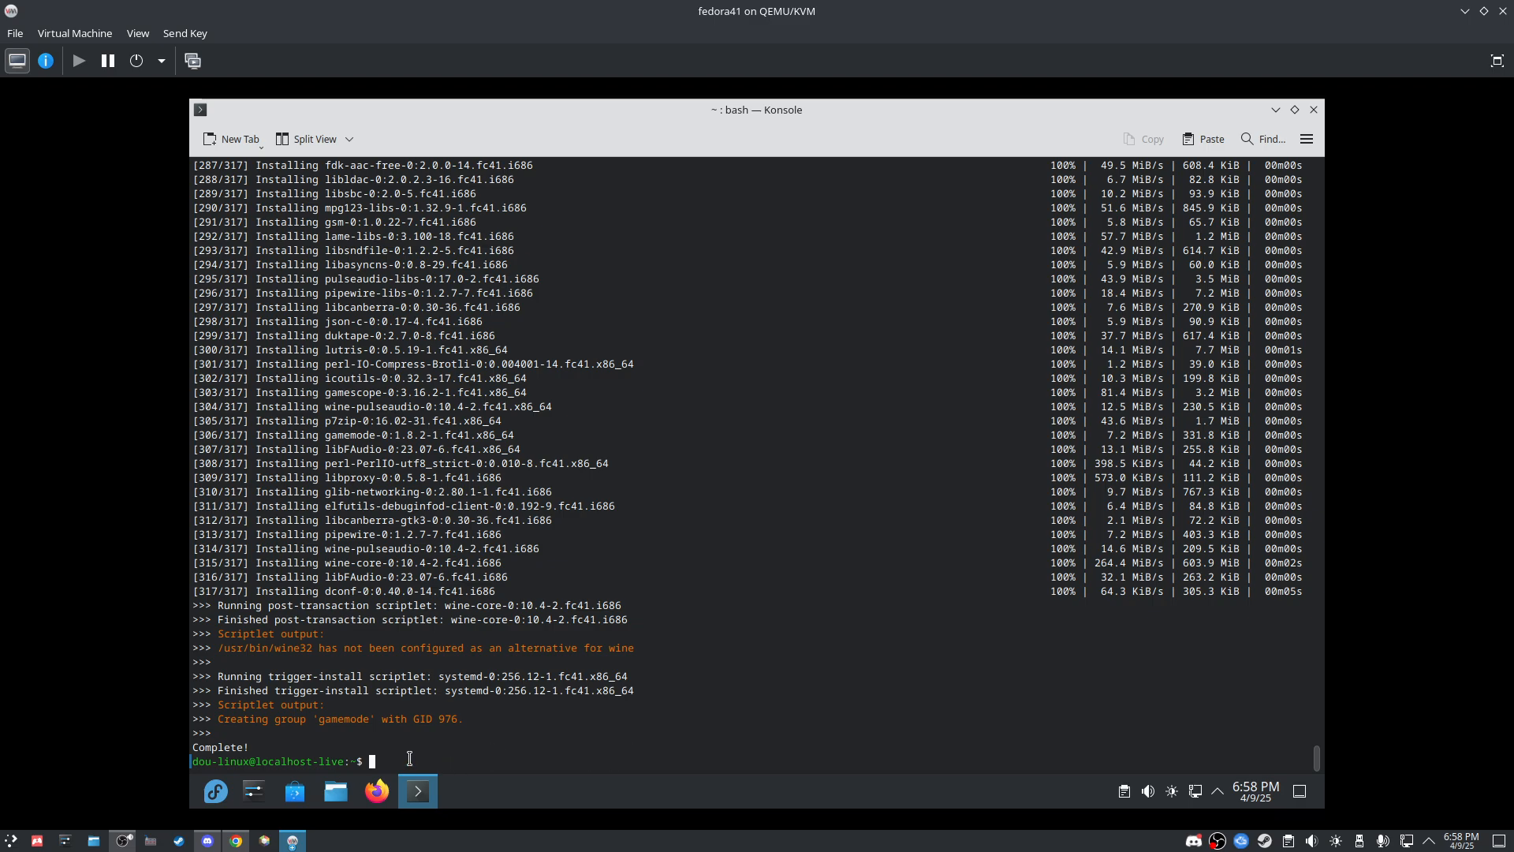
Step: Launch Lutris by searching 'lutr' in the launcher, look over its library window, then put it away
click(216, 793)
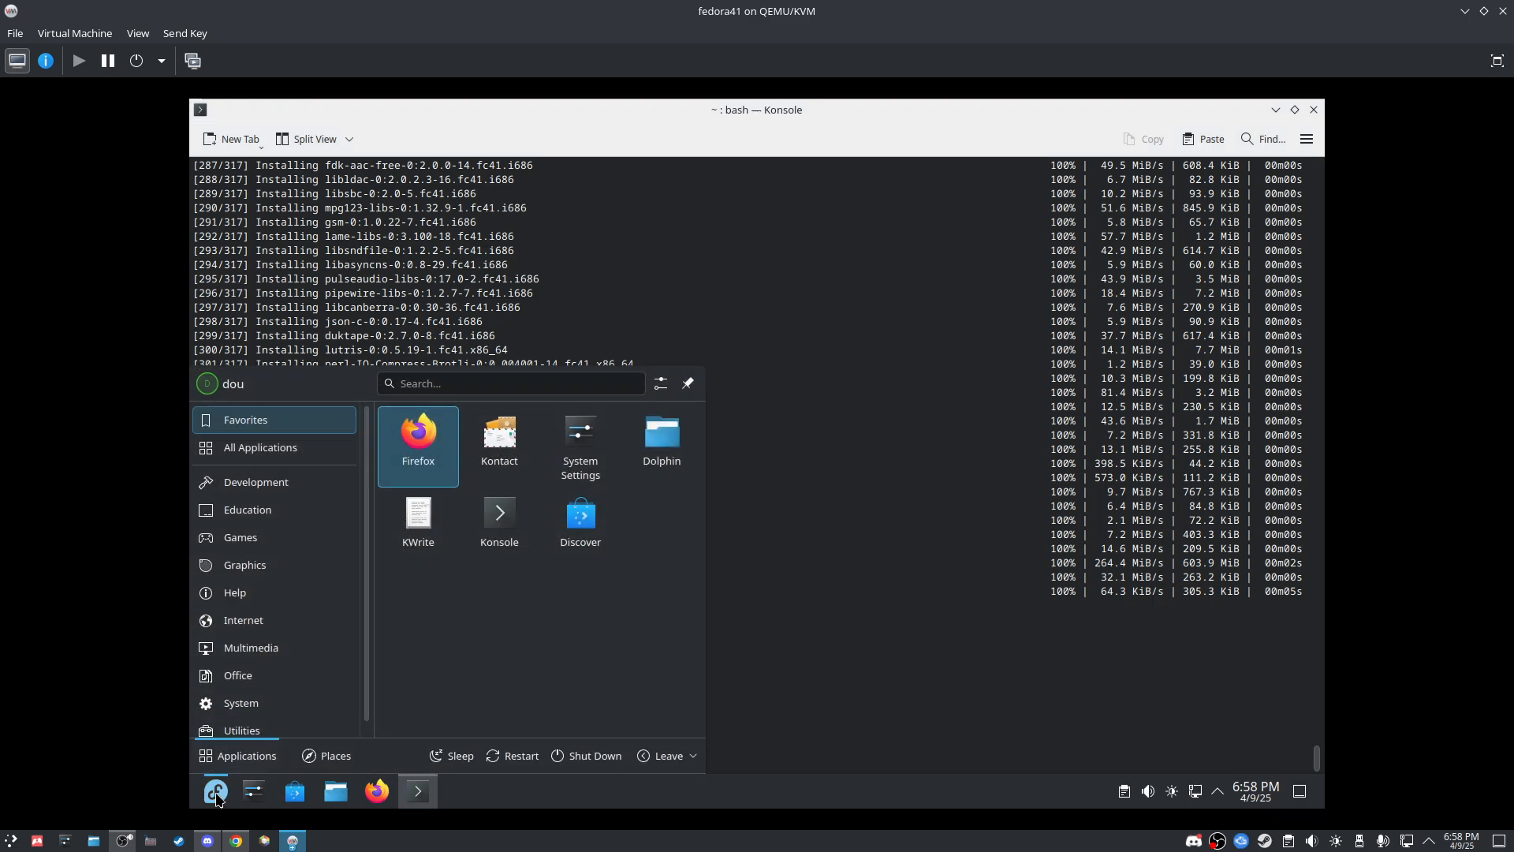
text(lutris)
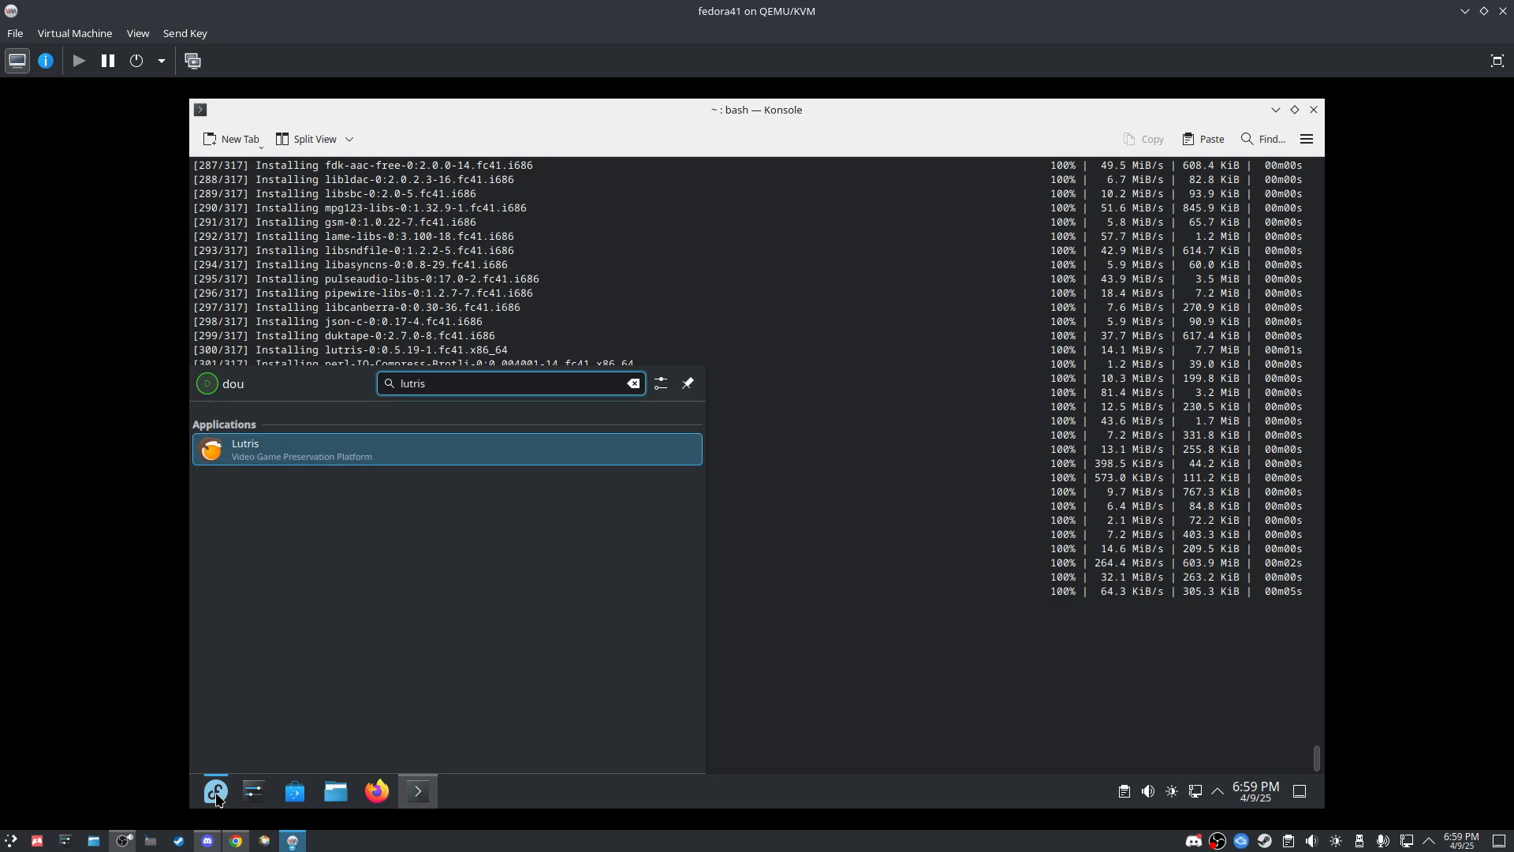
key(Return)
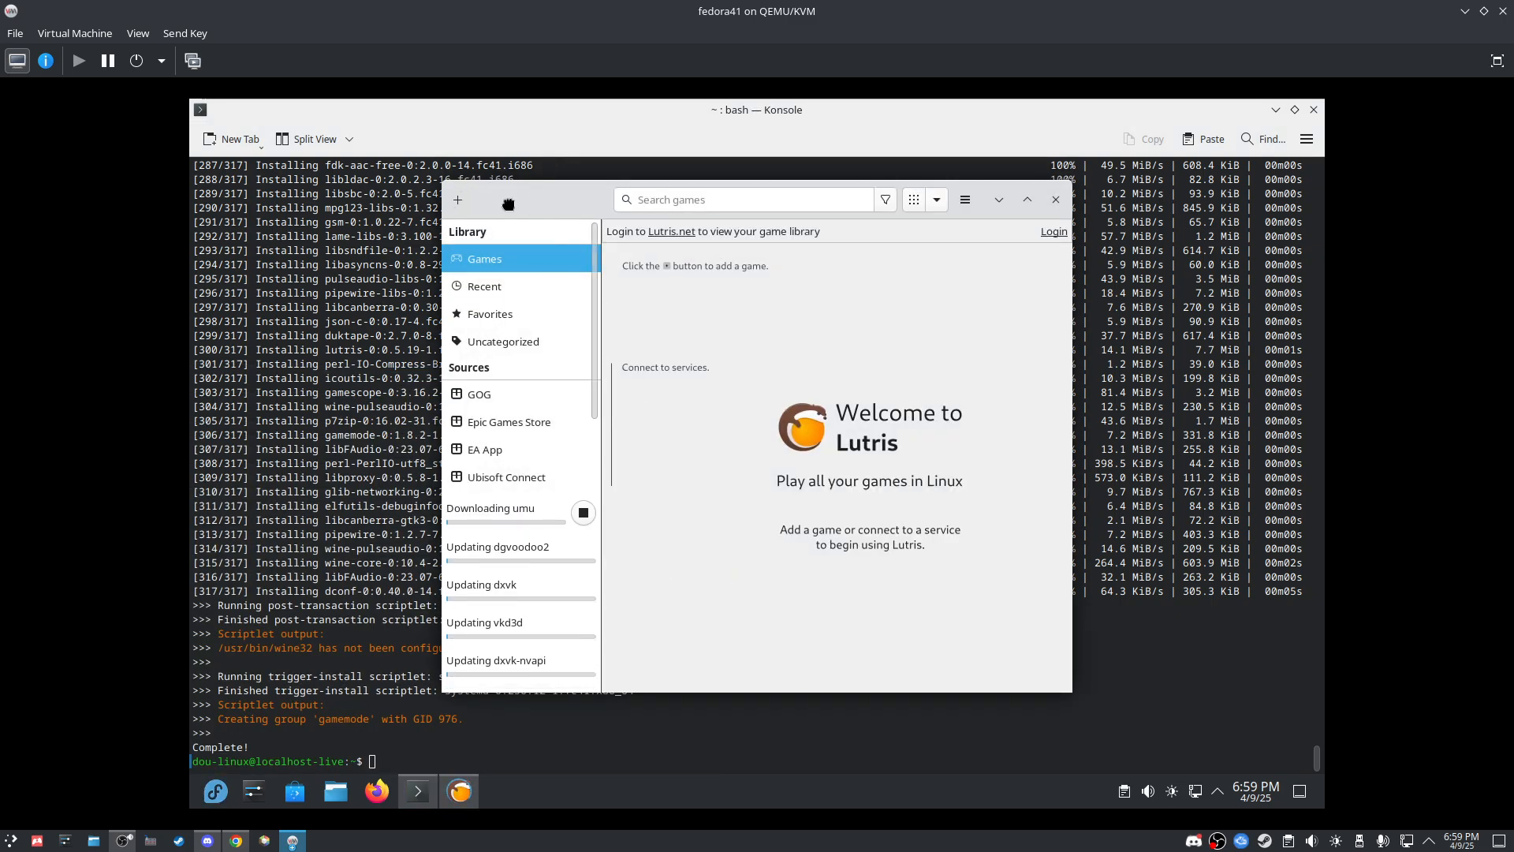
drag(508, 204, 468, 207)
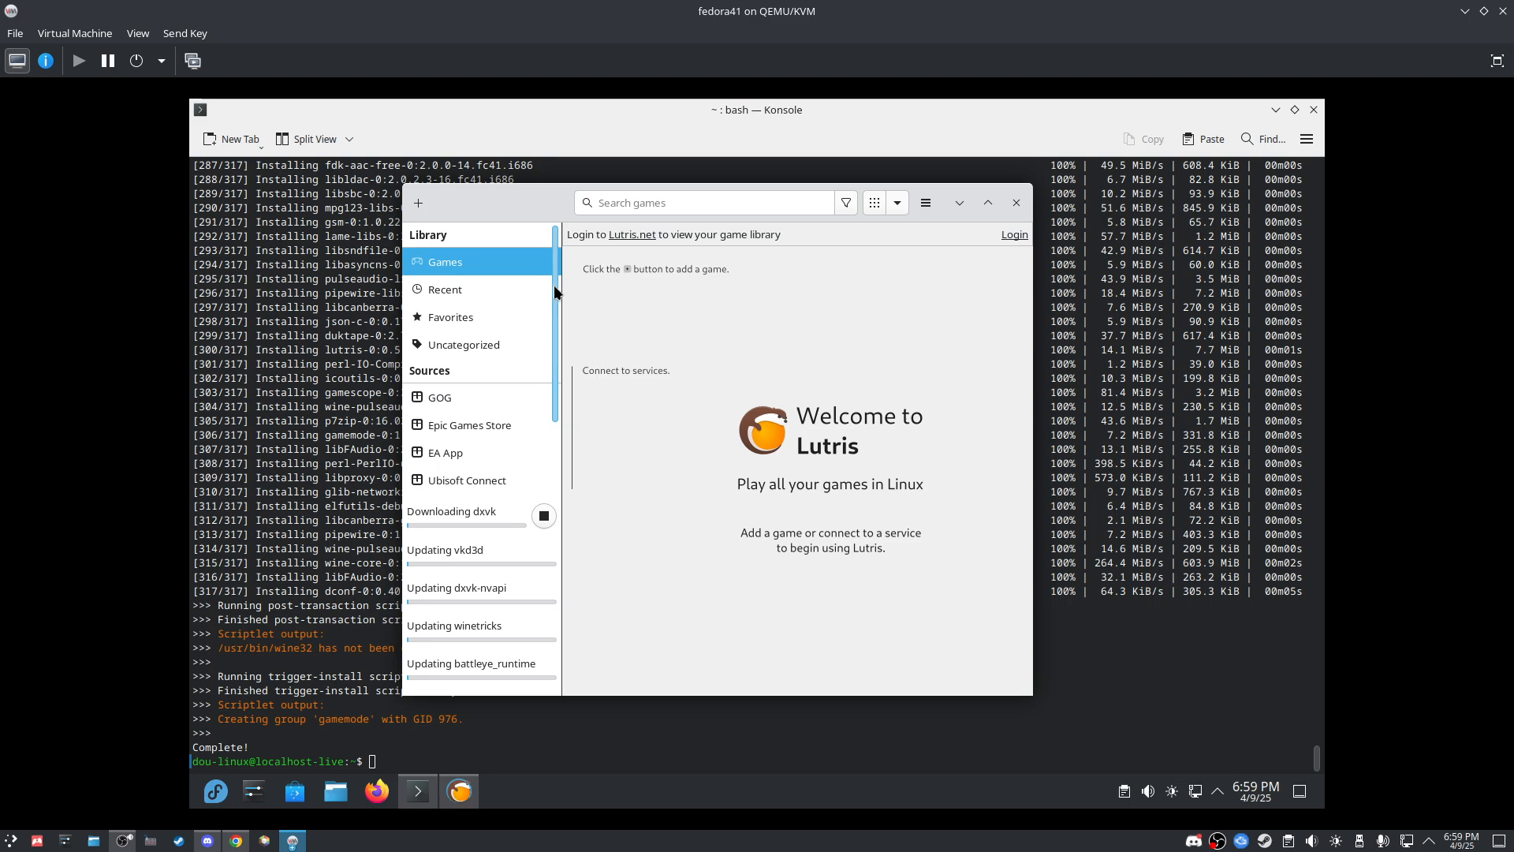
scroll(538, 396, down, 3)
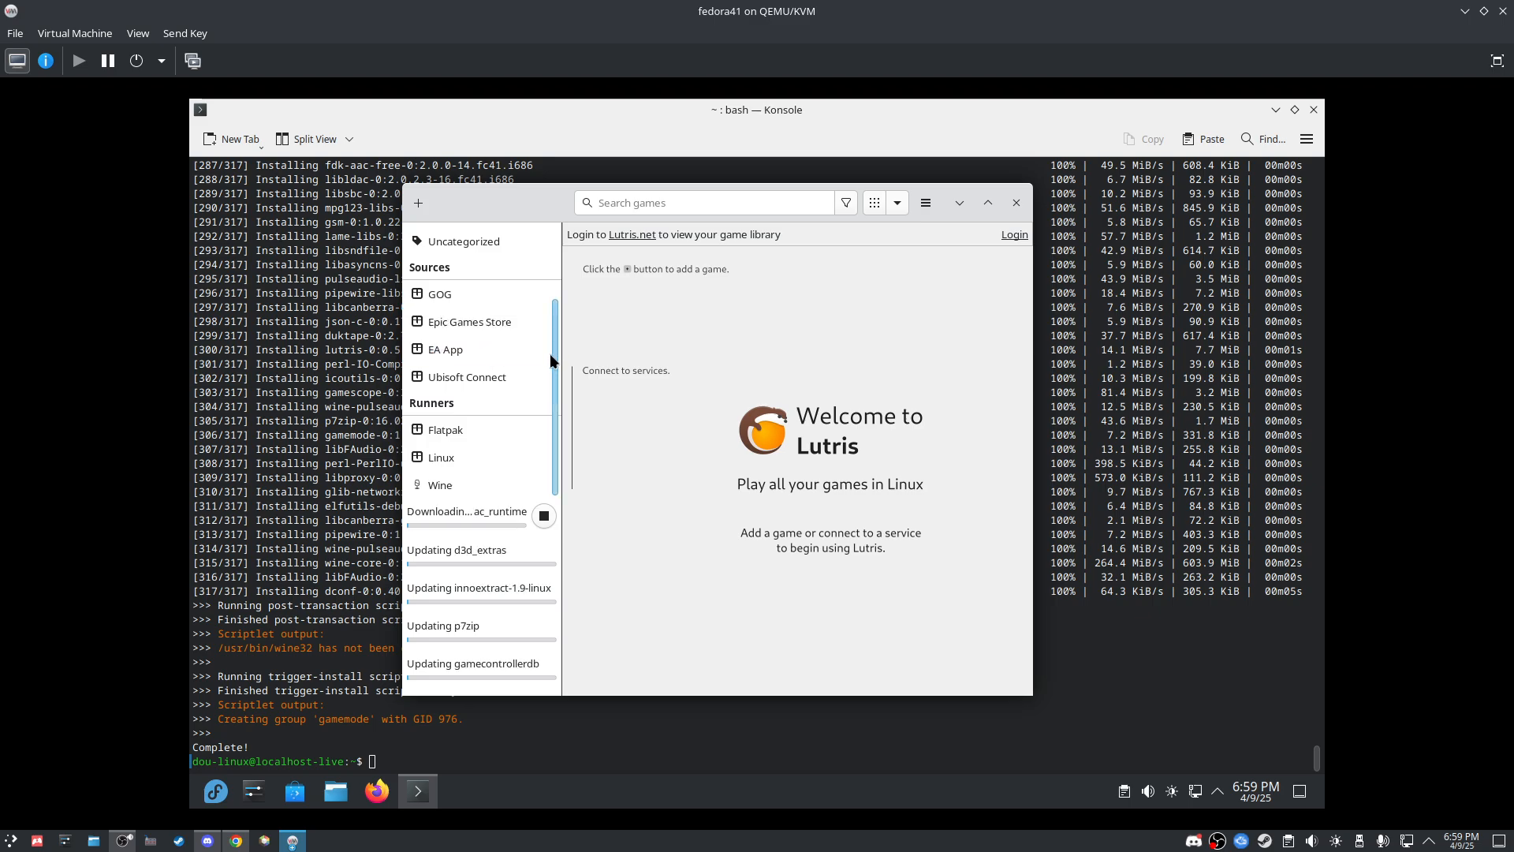
drag(550, 353, 557, 229)
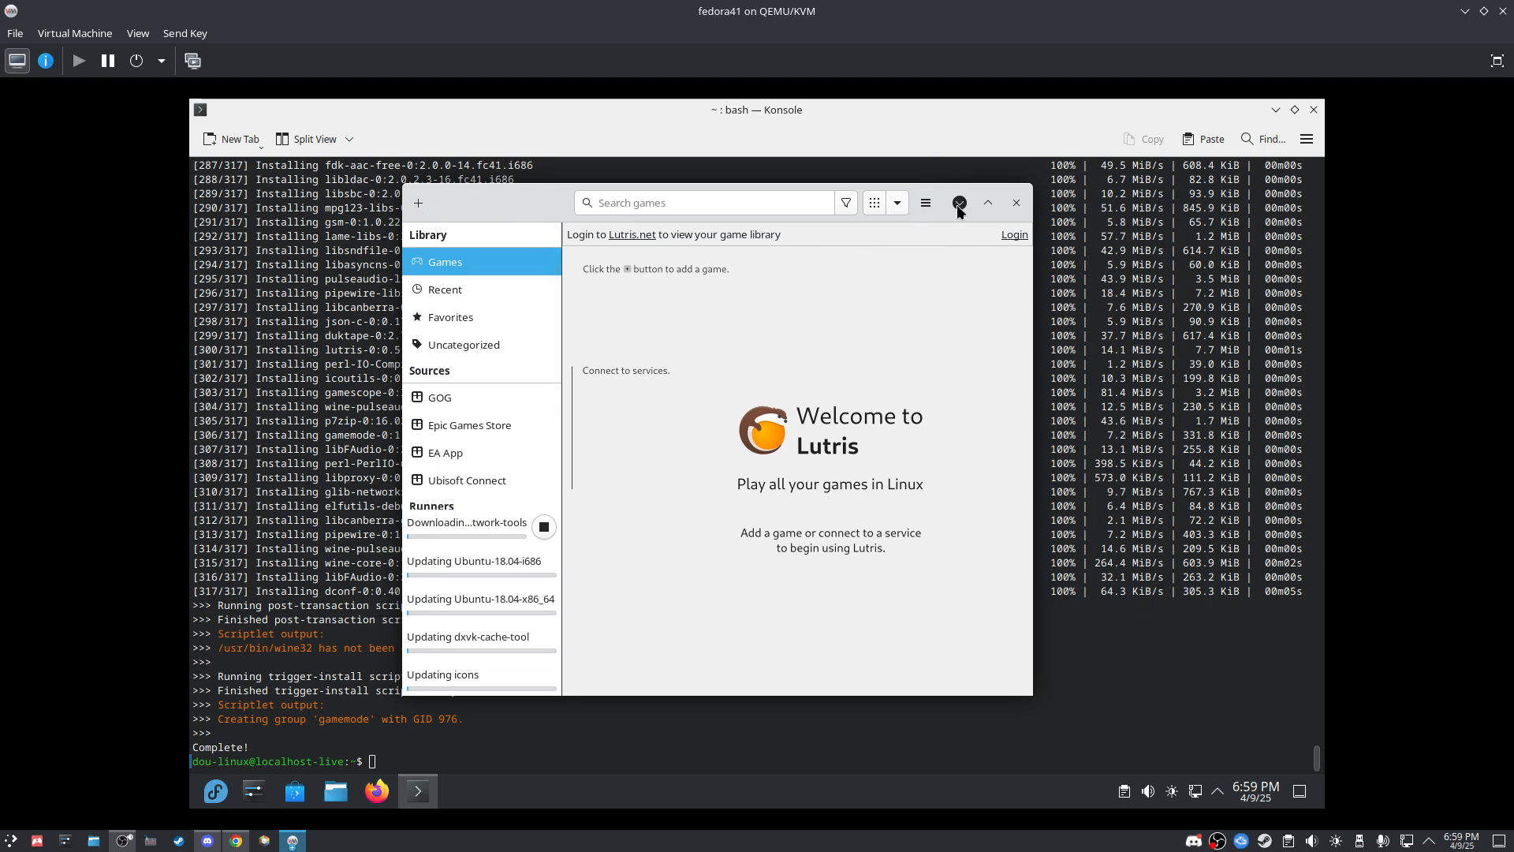
click(959, 203)
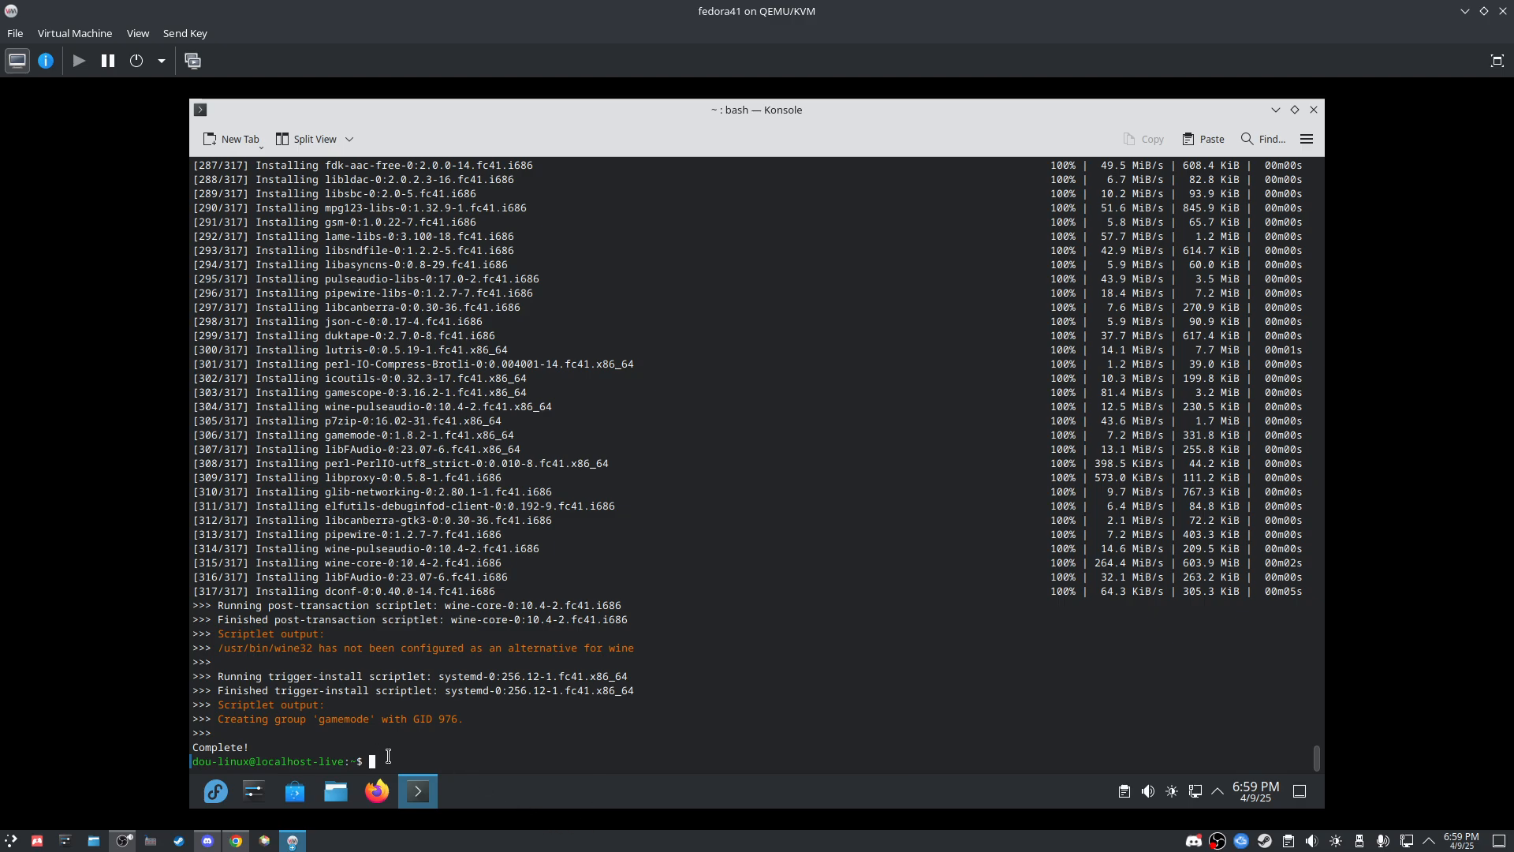
Step: Install Steam with 'sudo dnf install steam', confirm with y, and open a second Konsole tab
text(sudo dnf install steam)
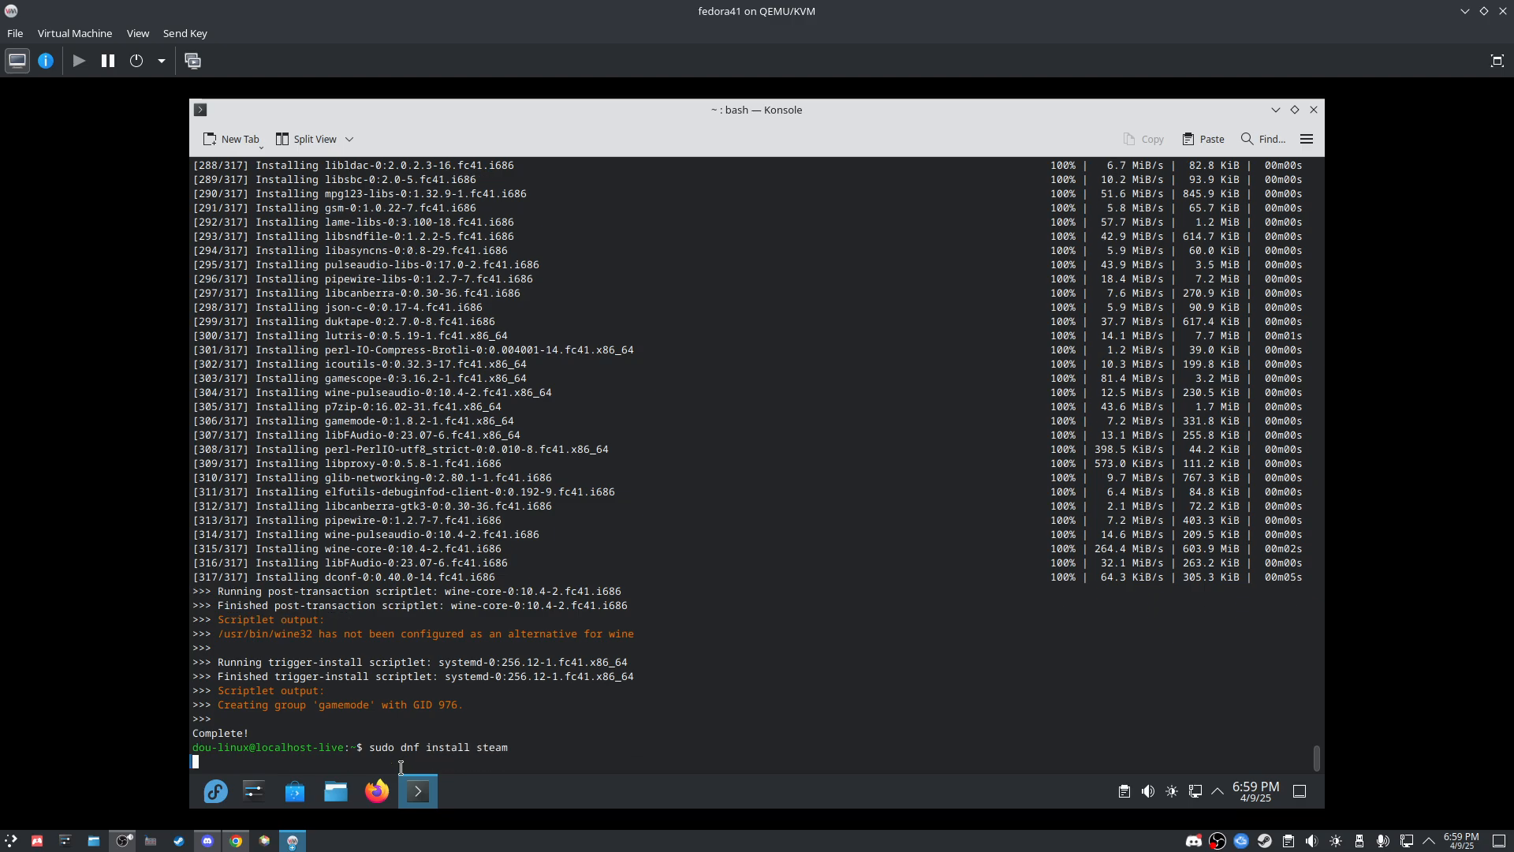
key(Return)
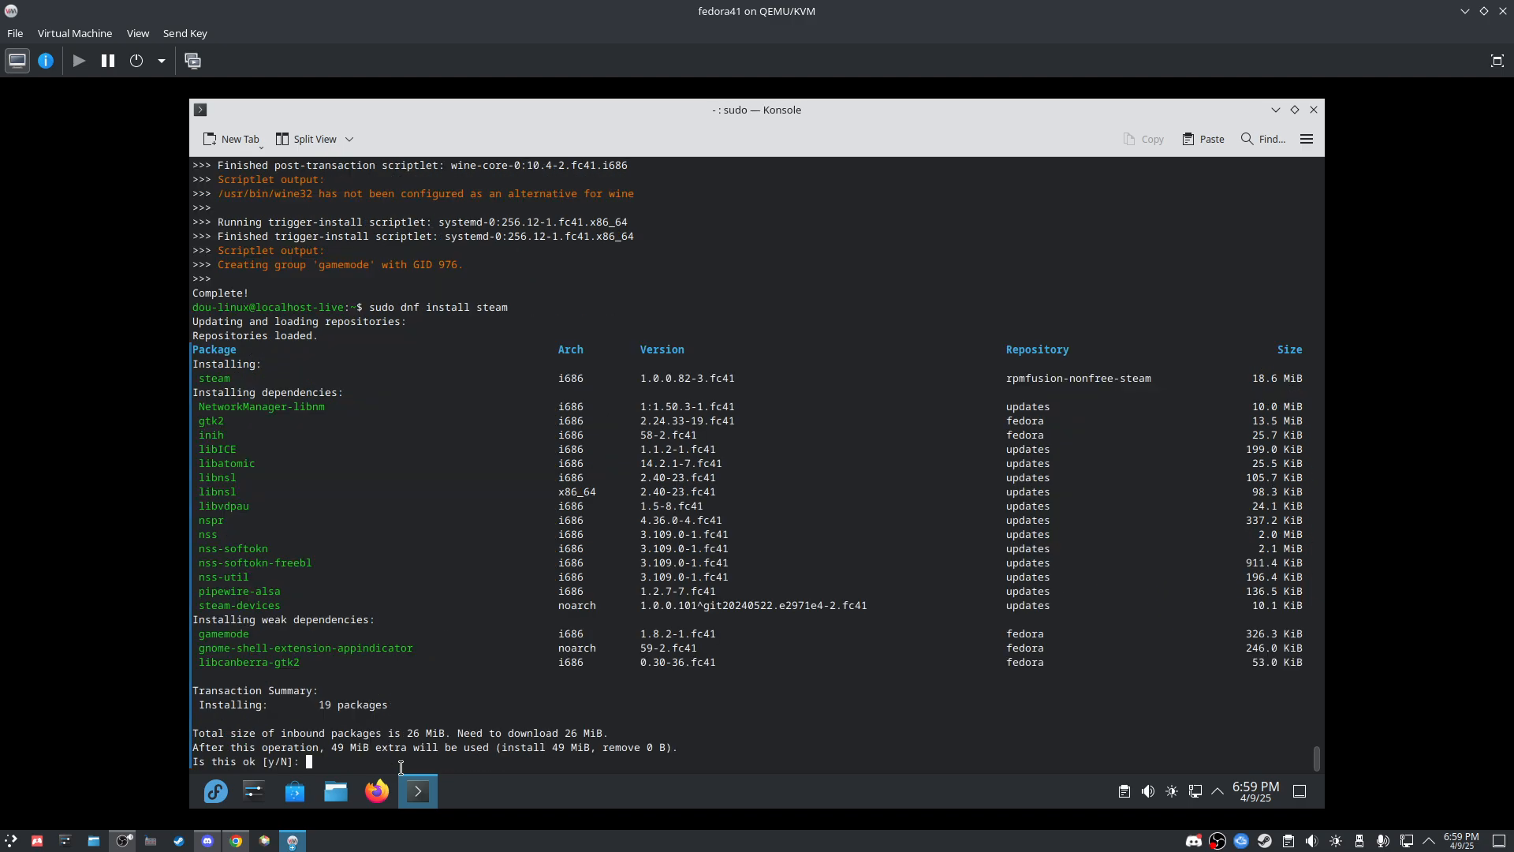
text(y)
key(Return)
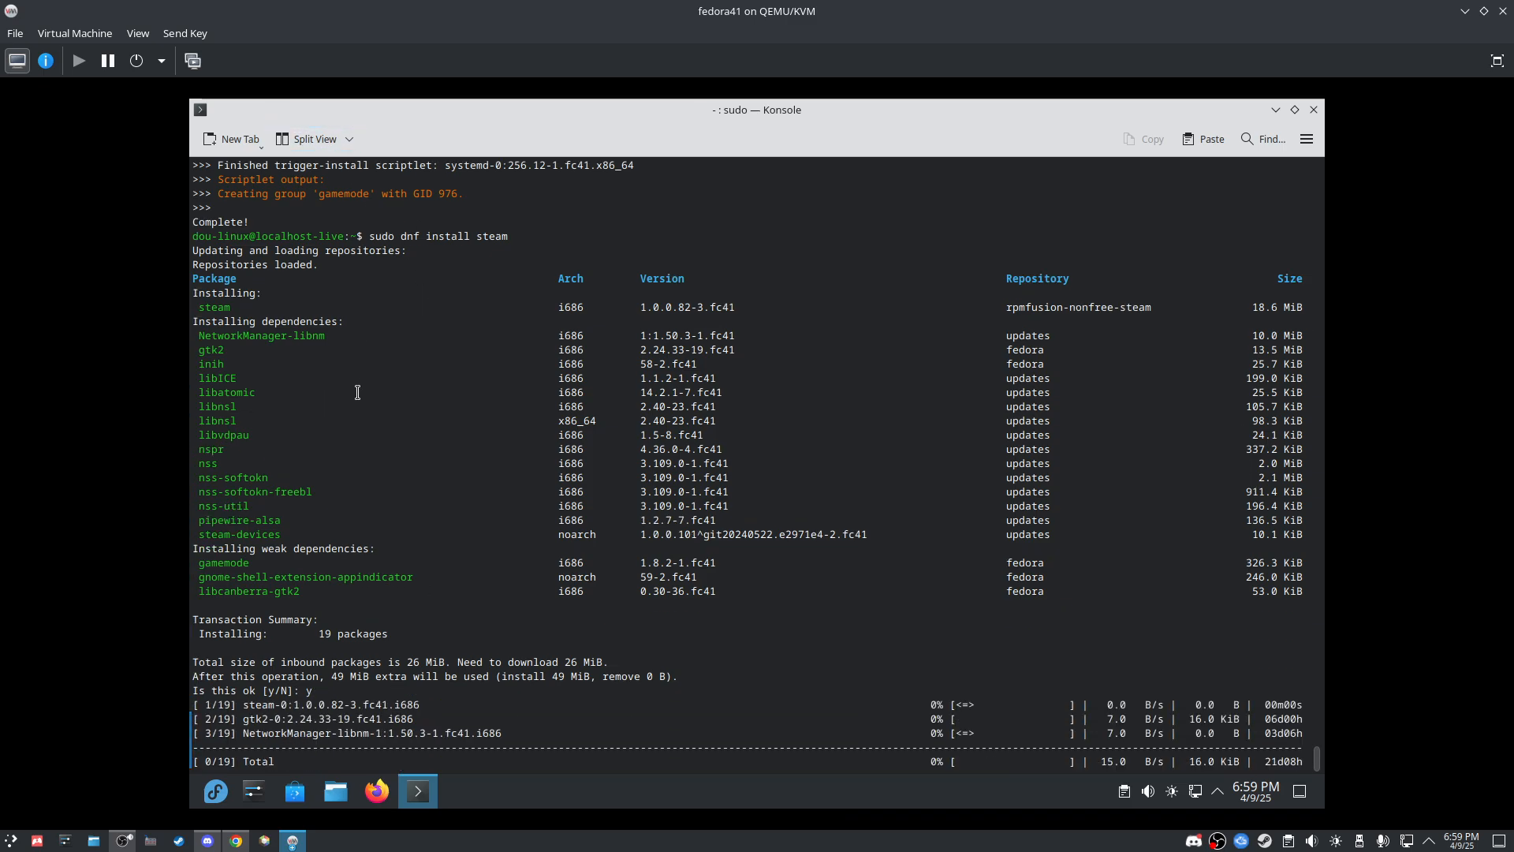
click(245, 137)
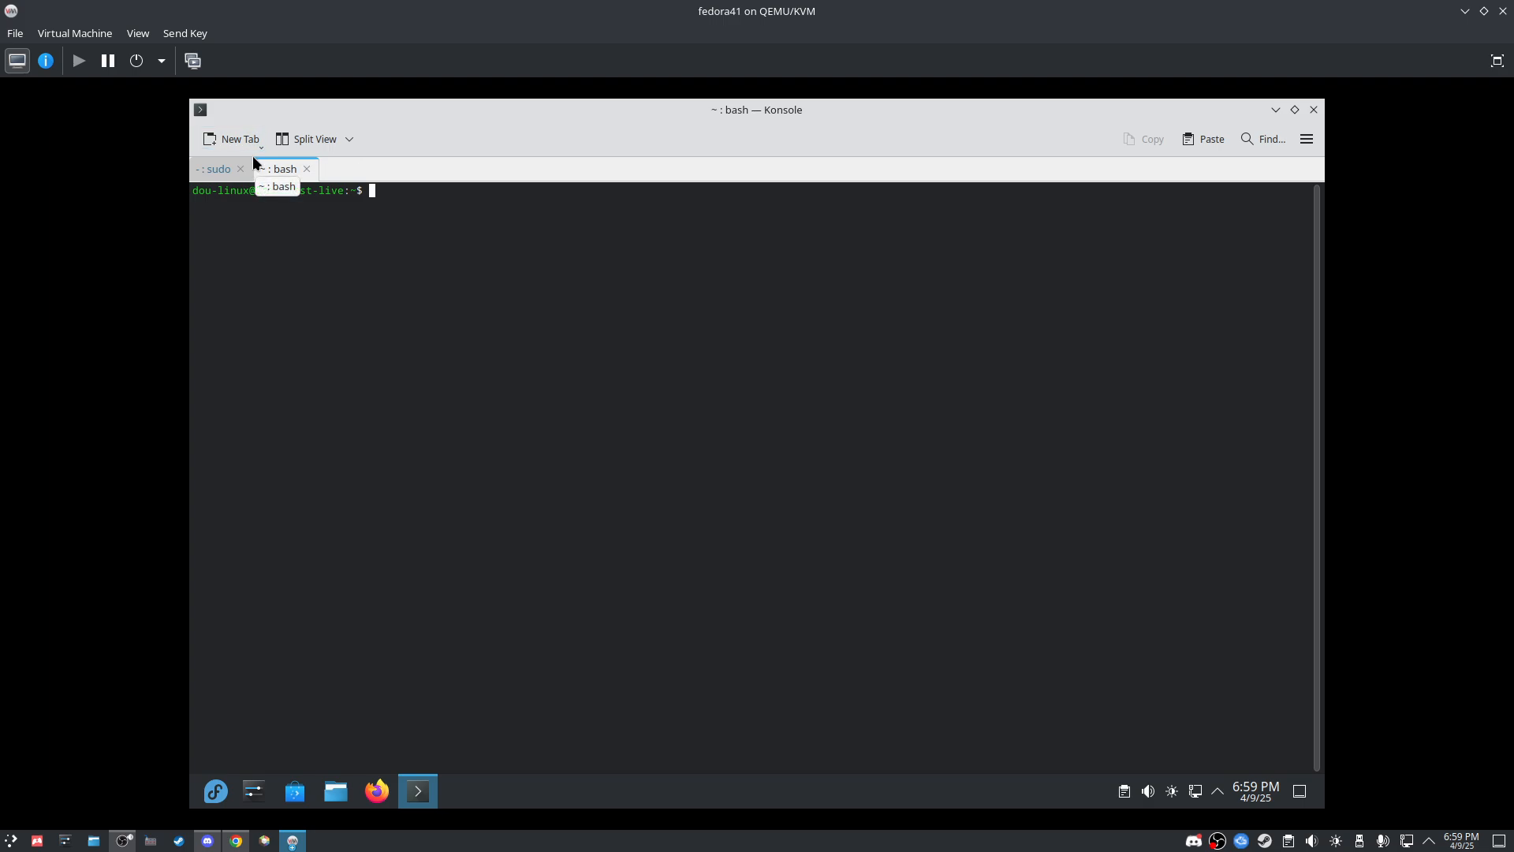
Step: Try 'sudo dnf install heroic' in the new tab with the sudo password; dnf finds no match
text(sudo dnf install heroic)
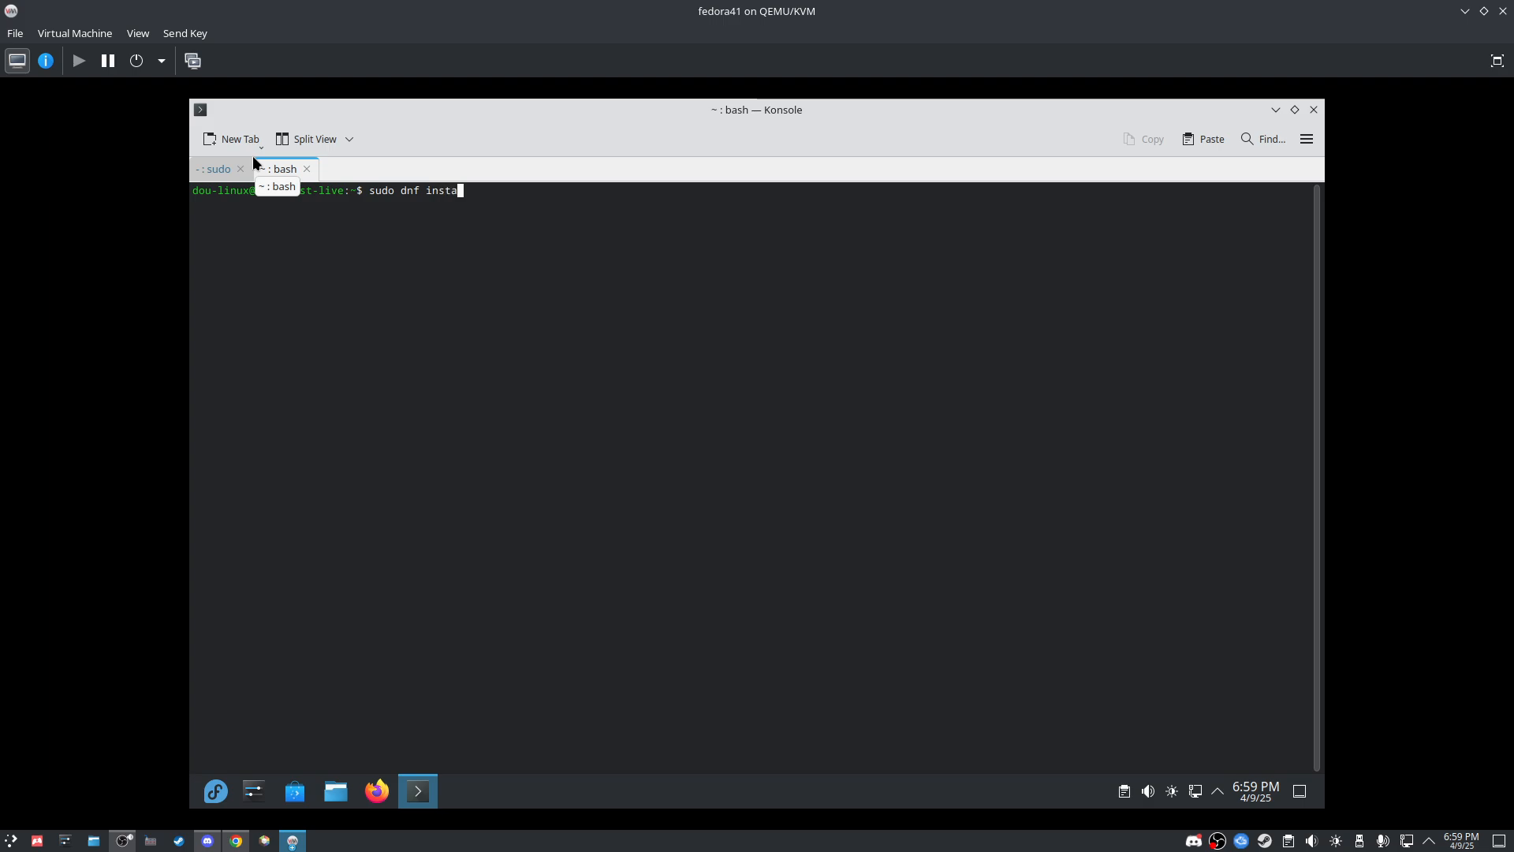
key(Return)
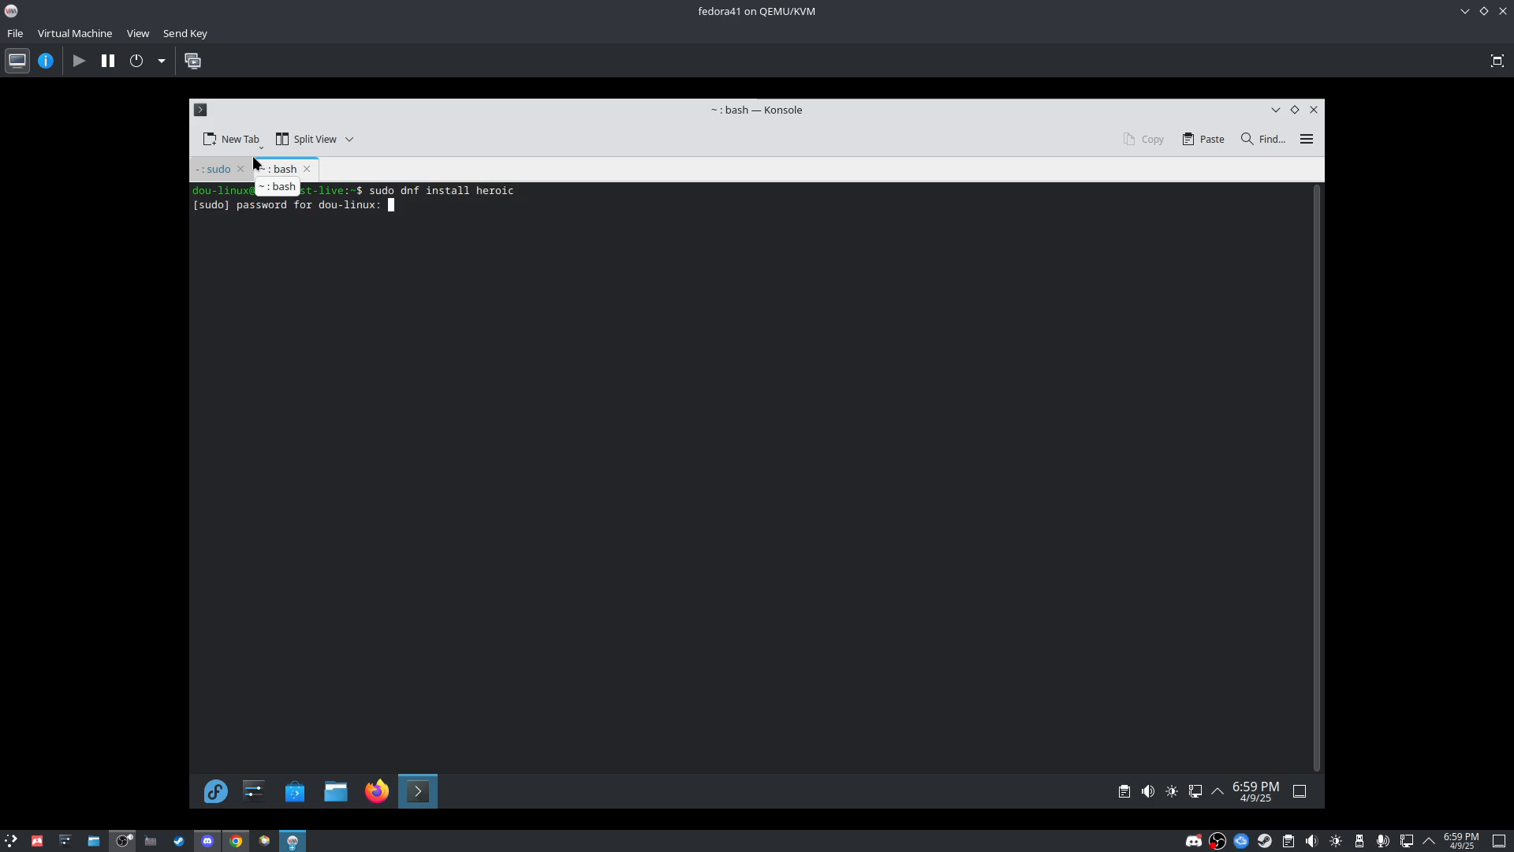
key(Return)
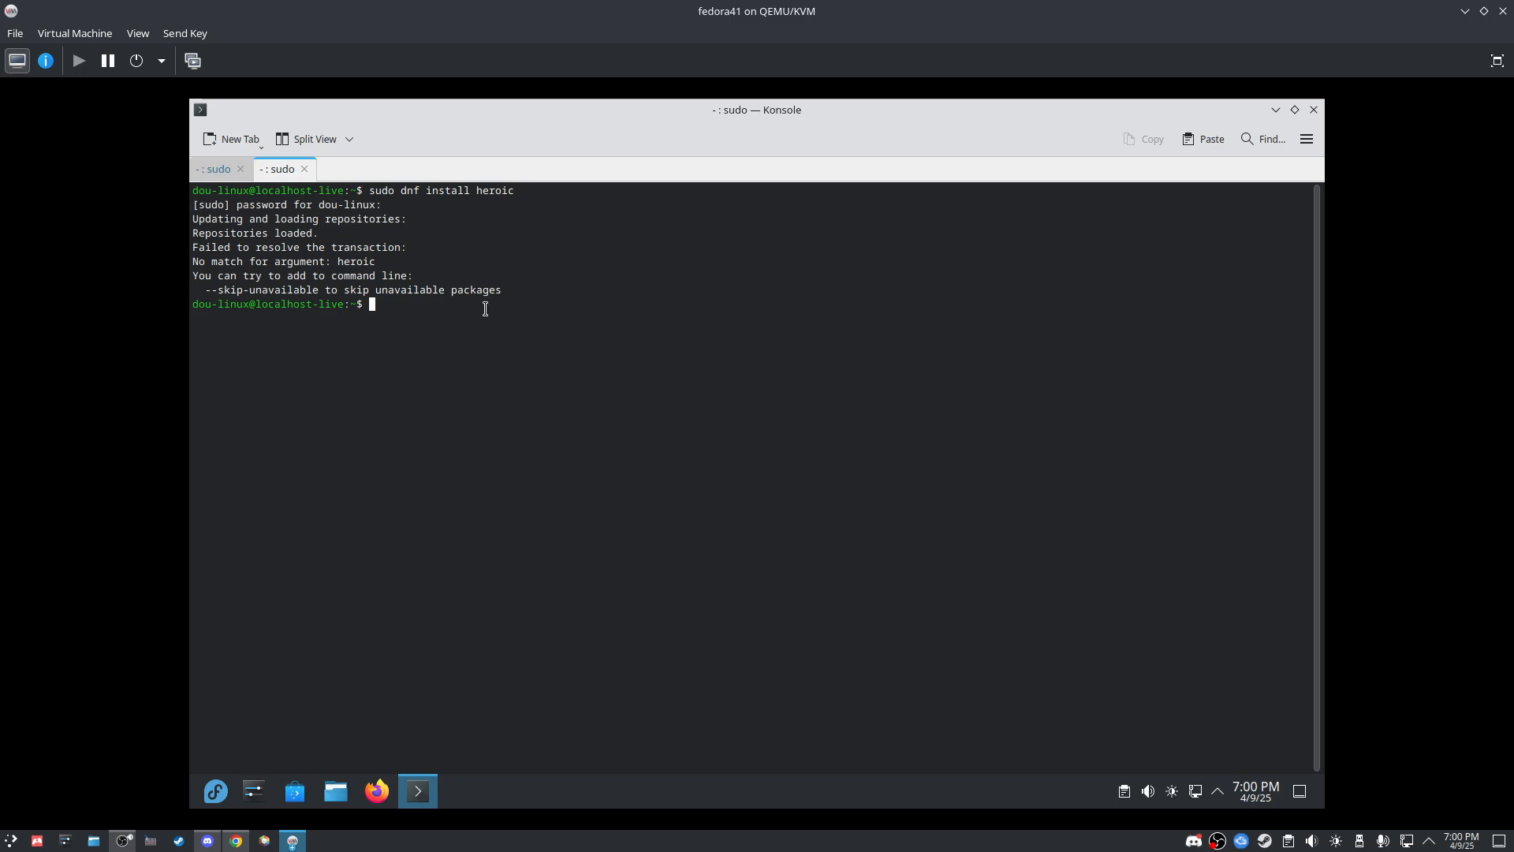
Step: Search Firefox for 'heroic games launcher' and open the Heroic website
click(372, 792)
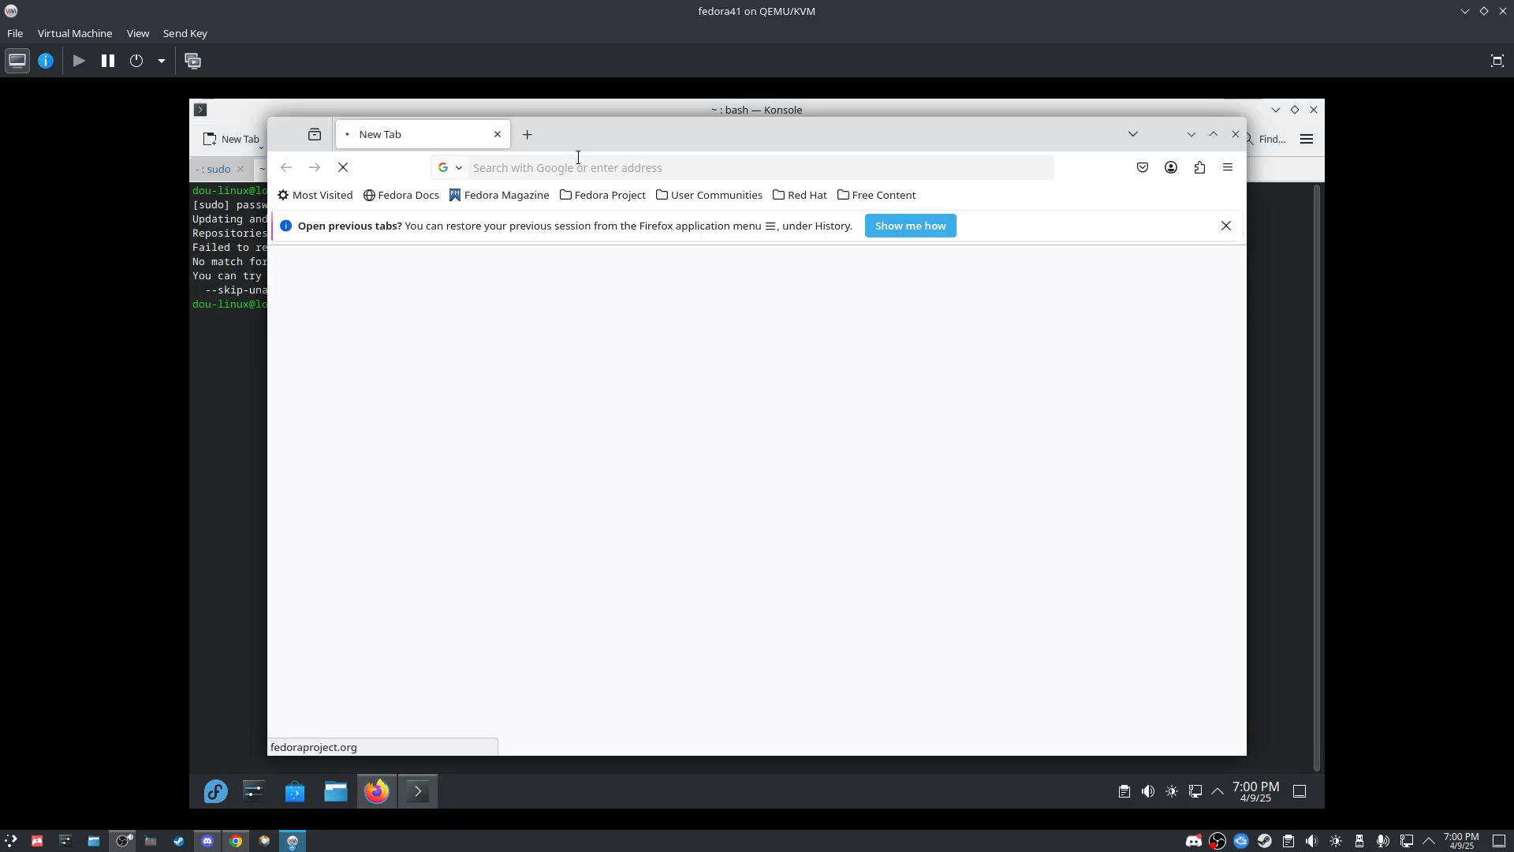
click(578, 157)
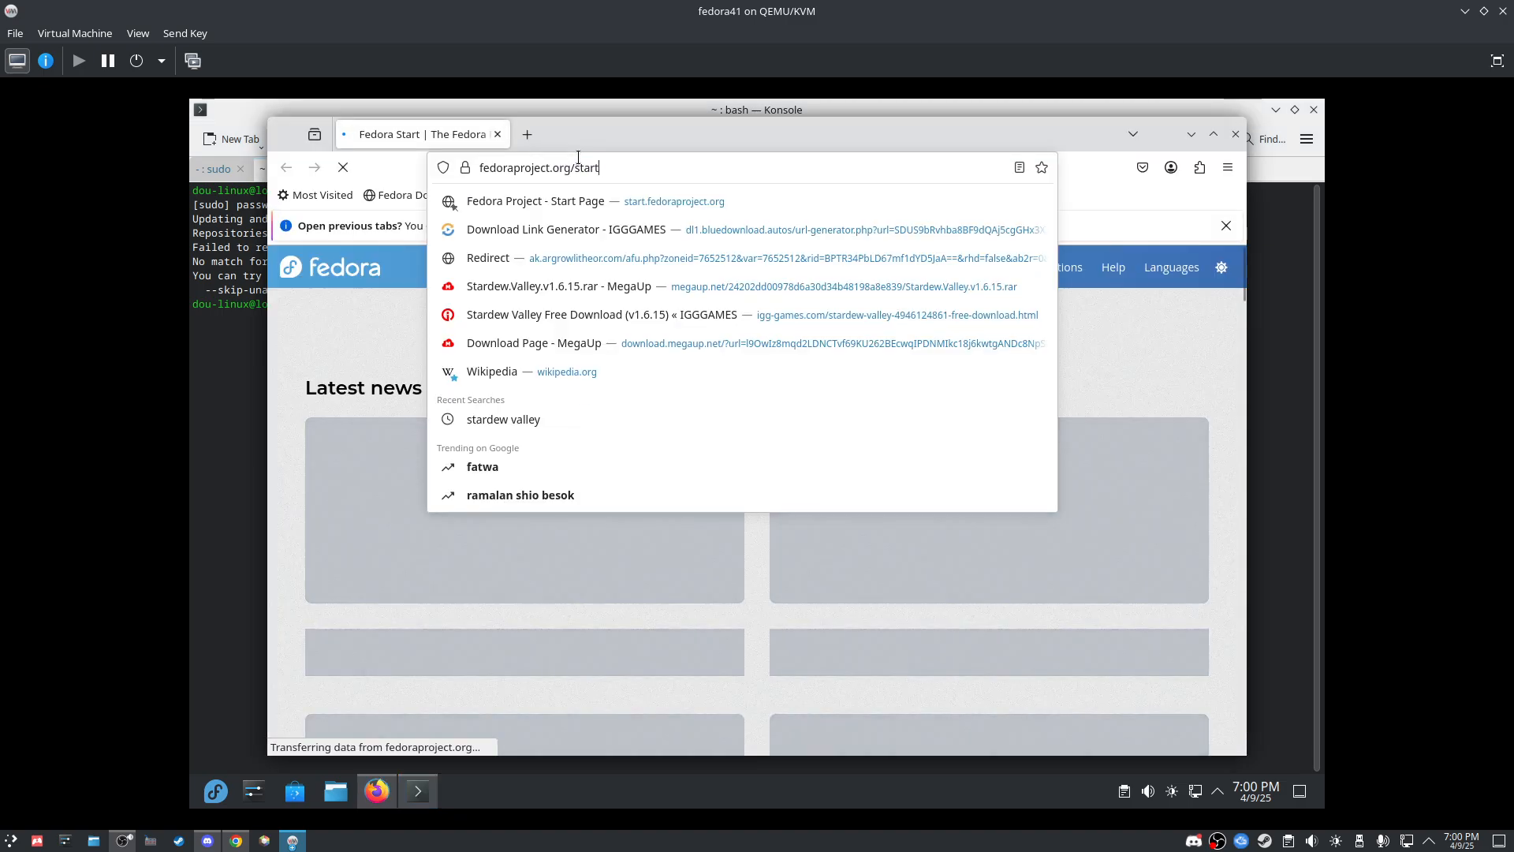
key(ctrl+a)
text(heroiig)
key(BackSpace)
key(BackSpace)
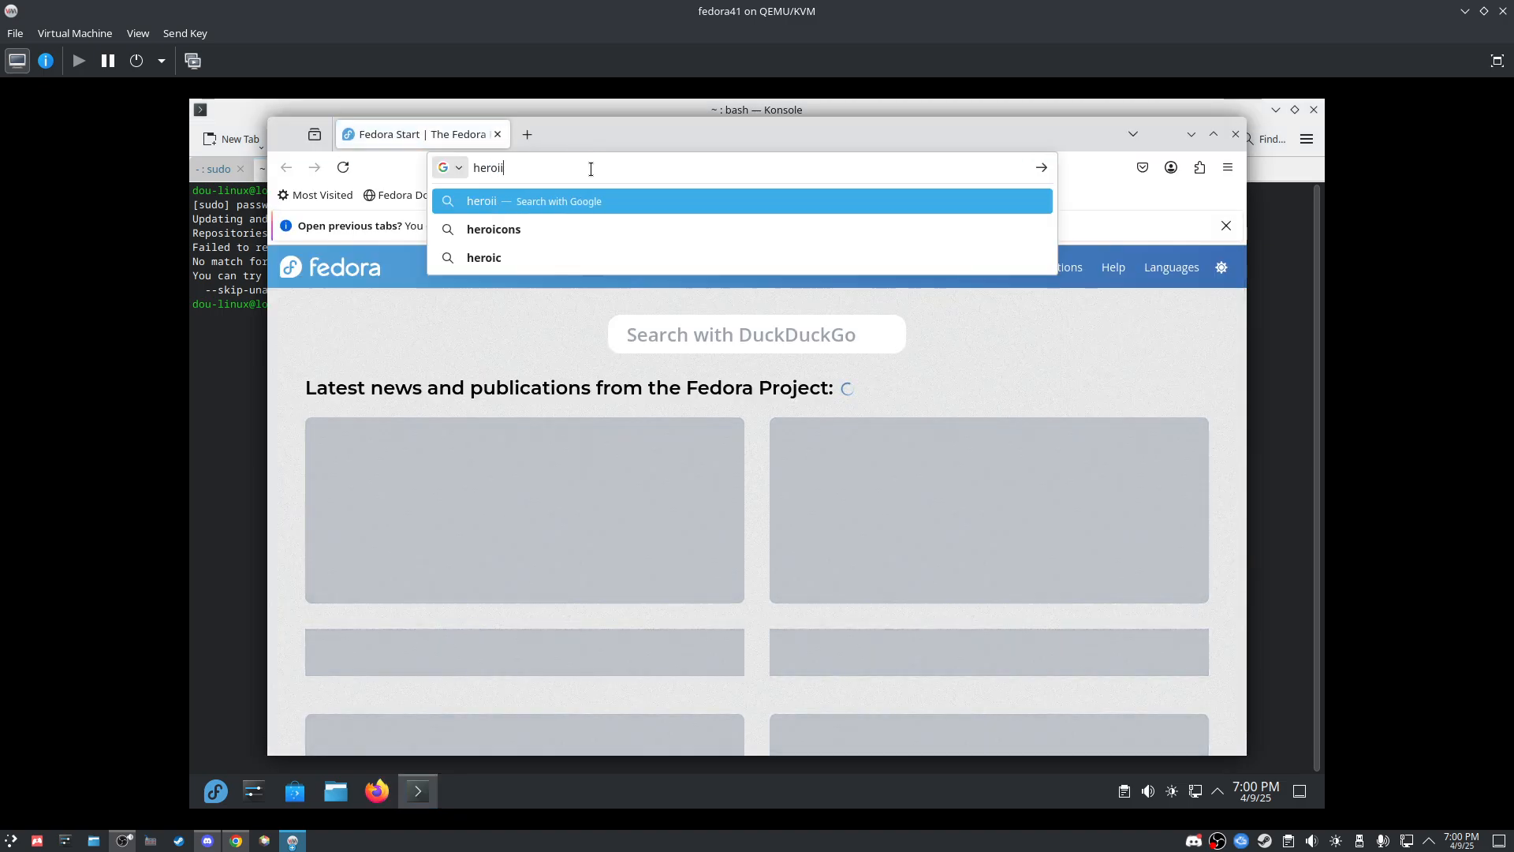
text(c games launcher)
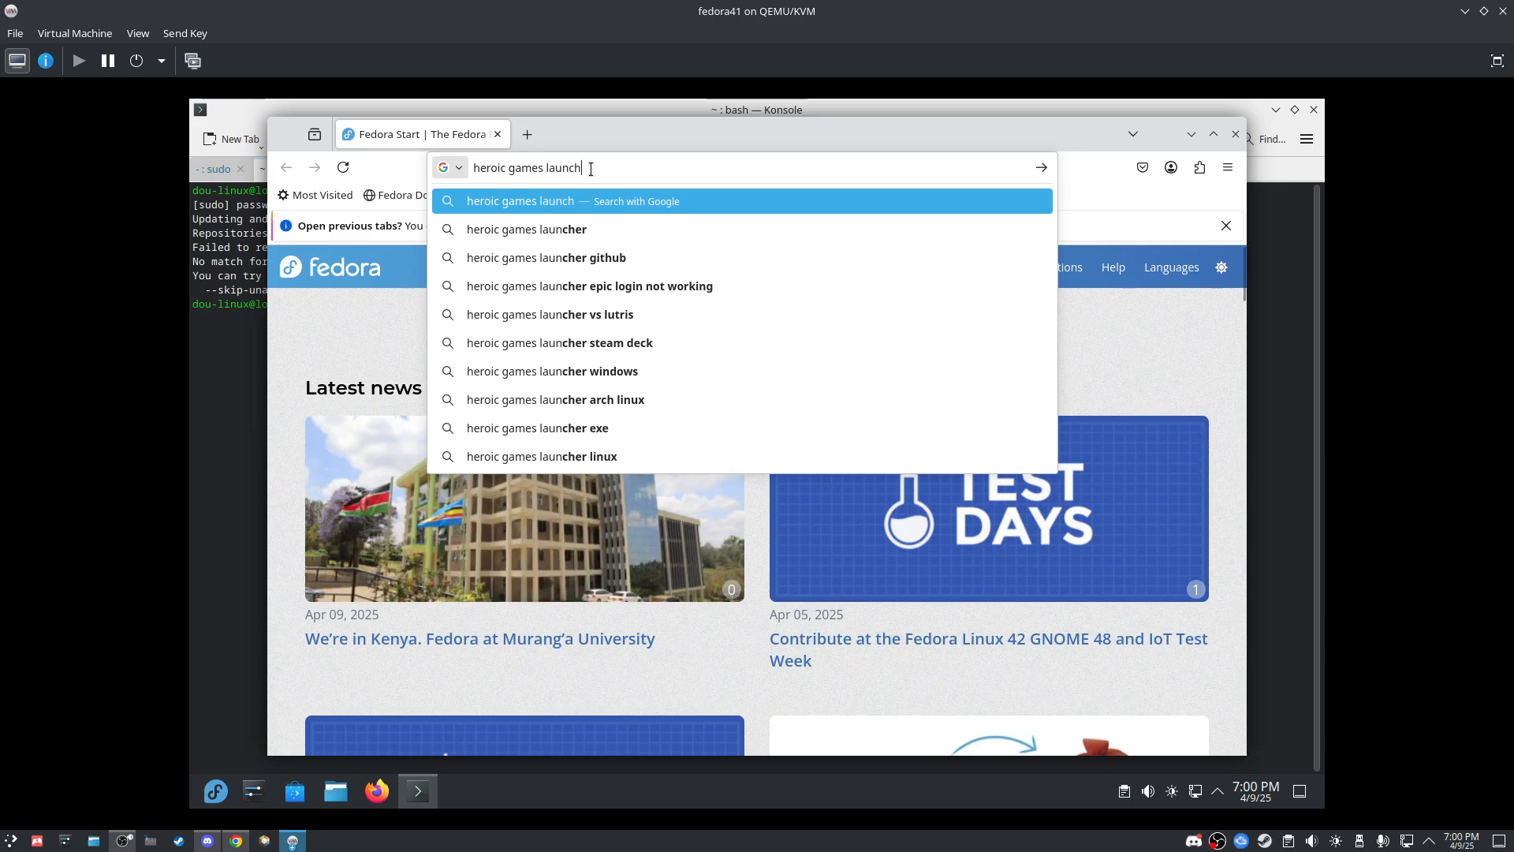
key(Return)
click(465, 383)
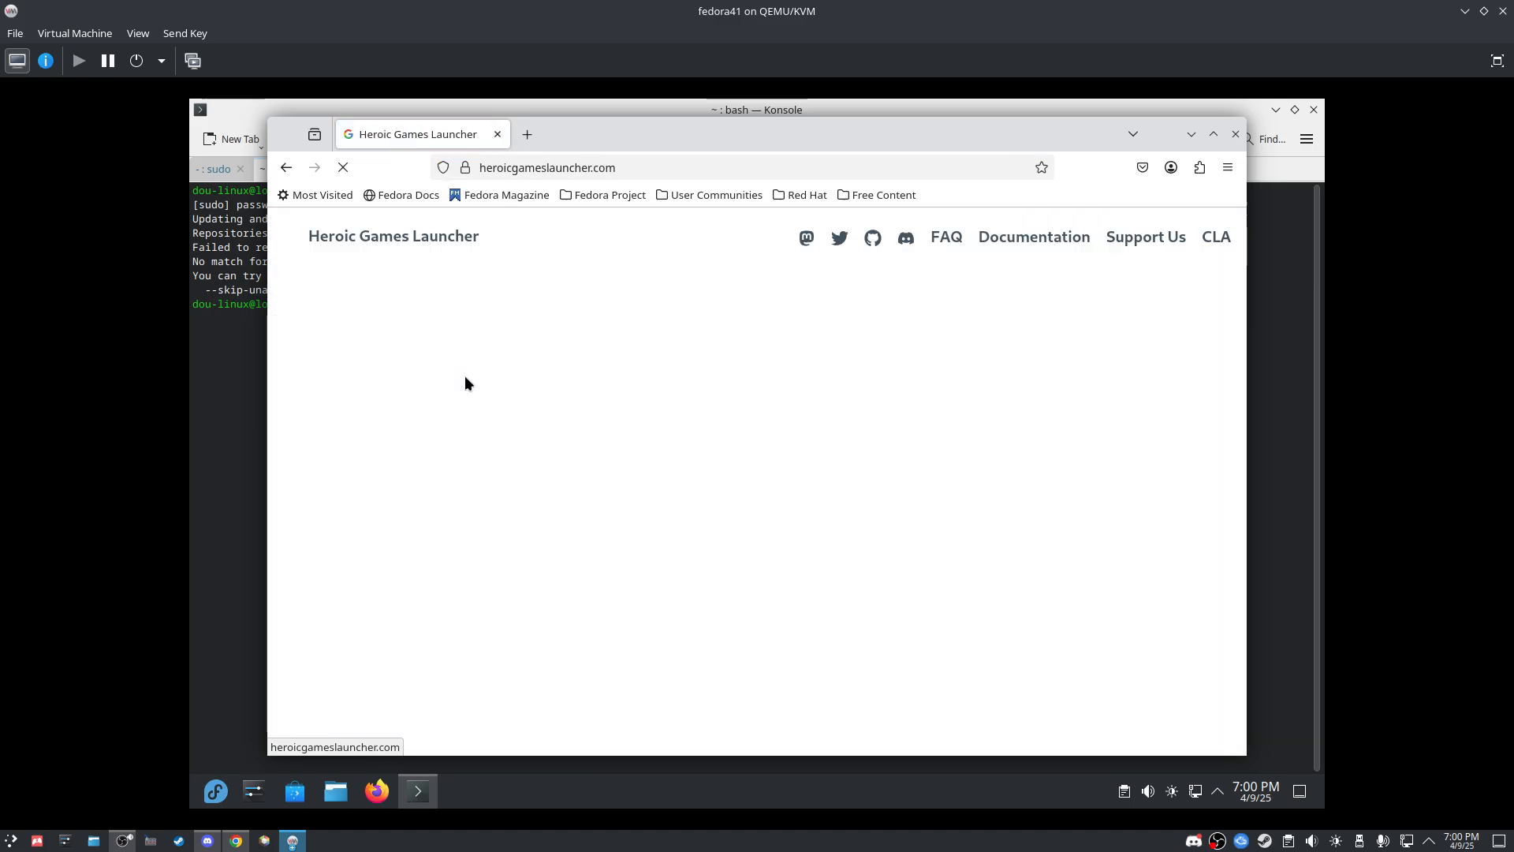
Step: Browse the Heroic downloads page and its full list of release downloads
click(590, 567)
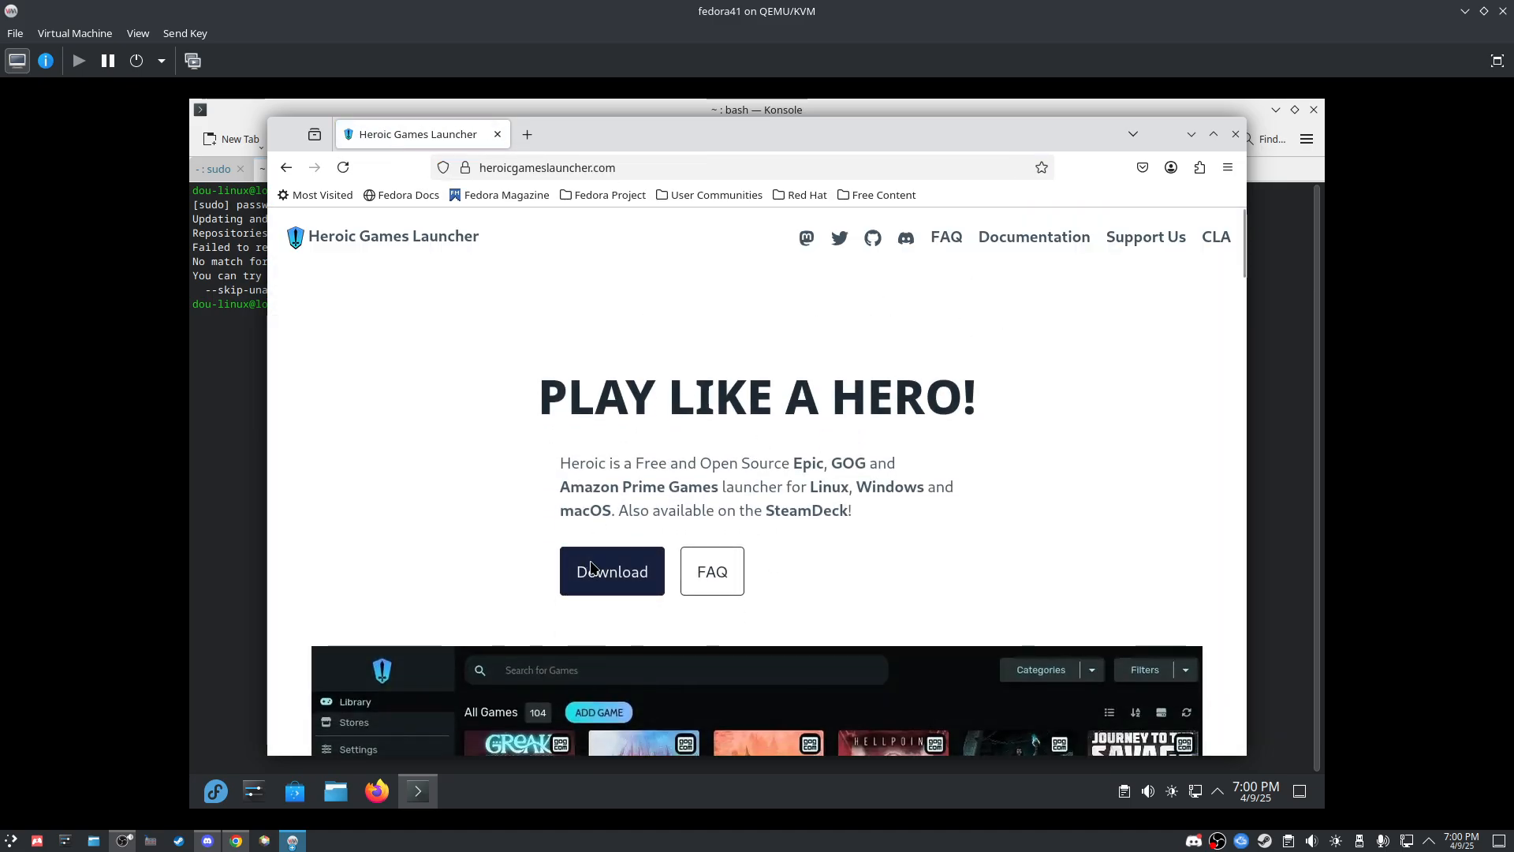
scroll(598, 536, down, 5)
scroll(602, 522, down, 3)
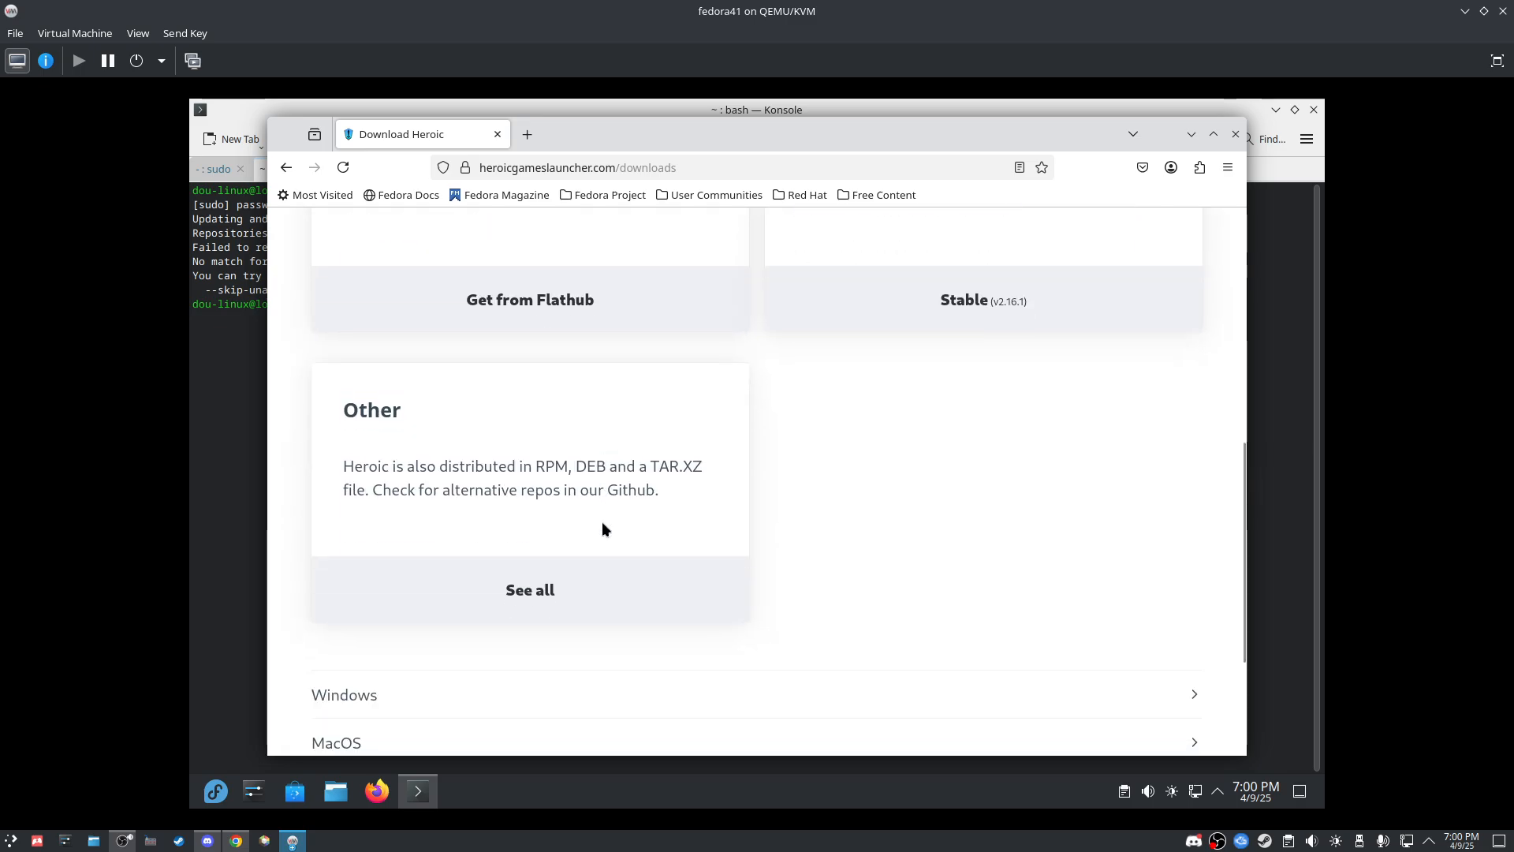
scroll(417, 424, up, 4)
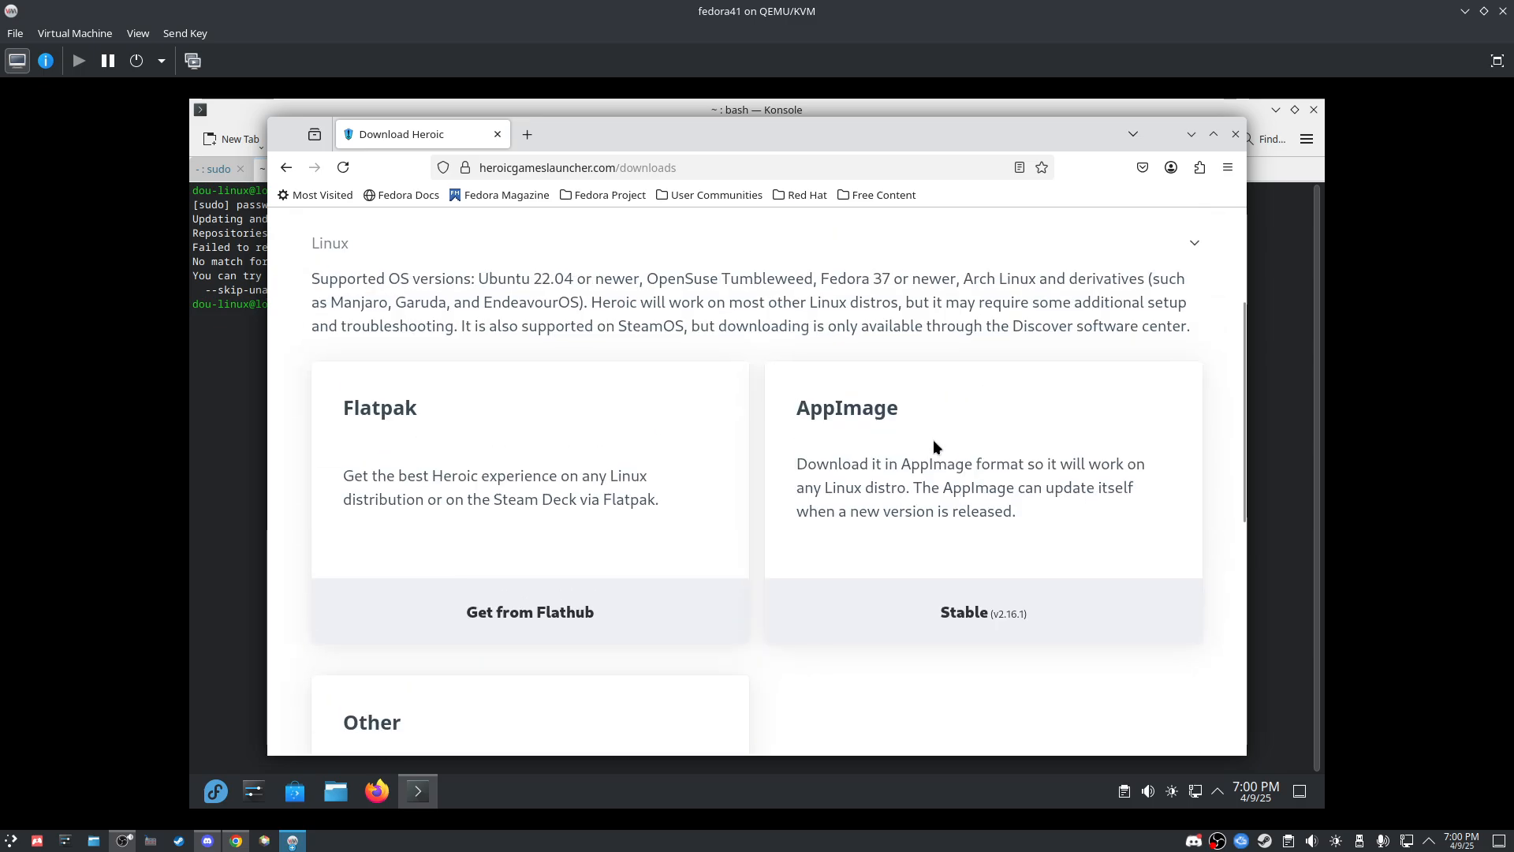
scroll(789, 504, down, 5)
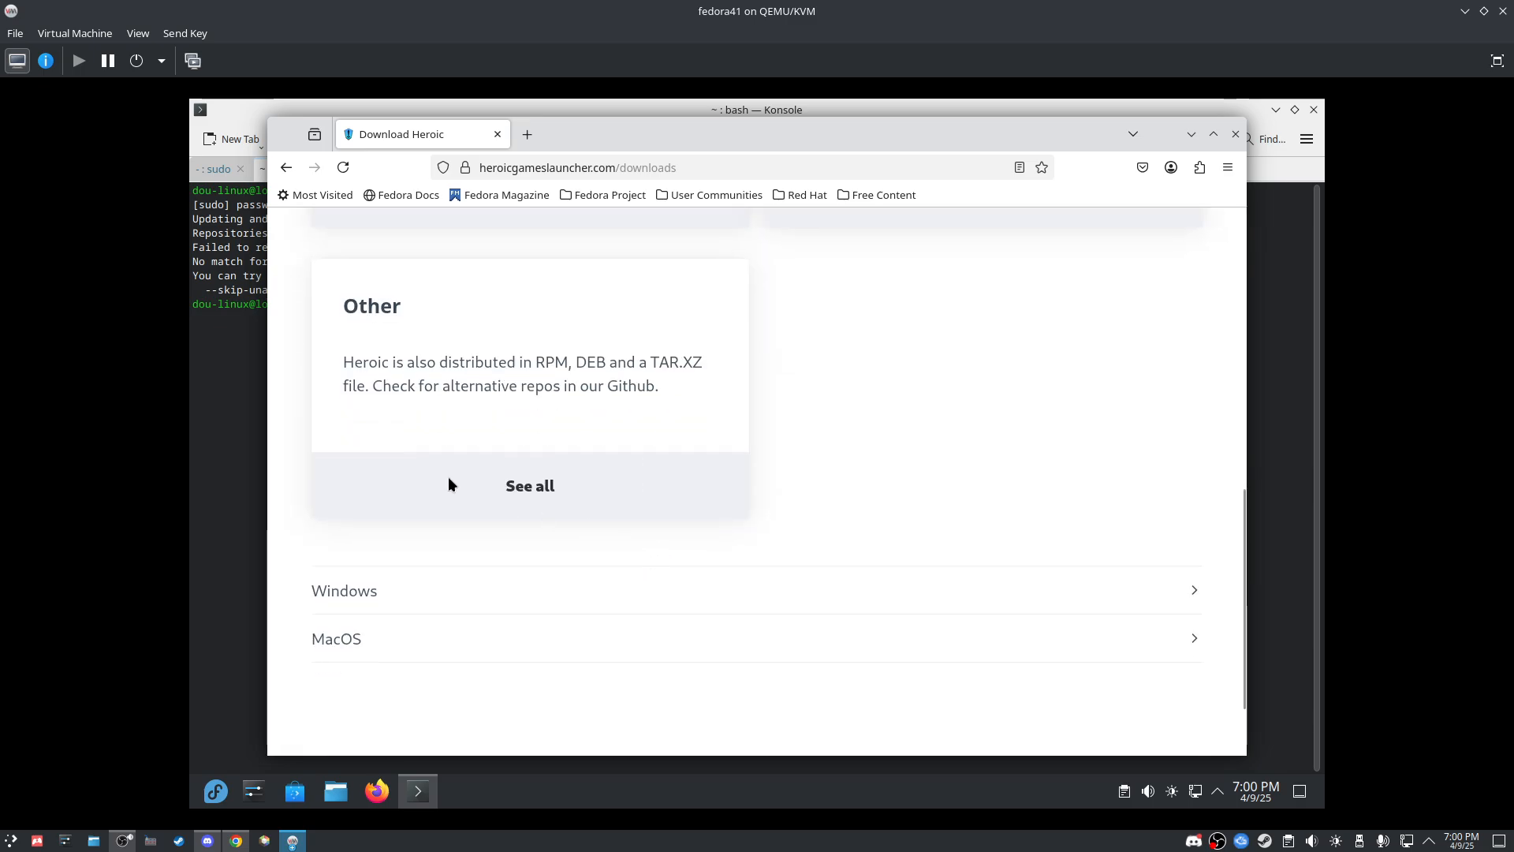
click(532, 491)
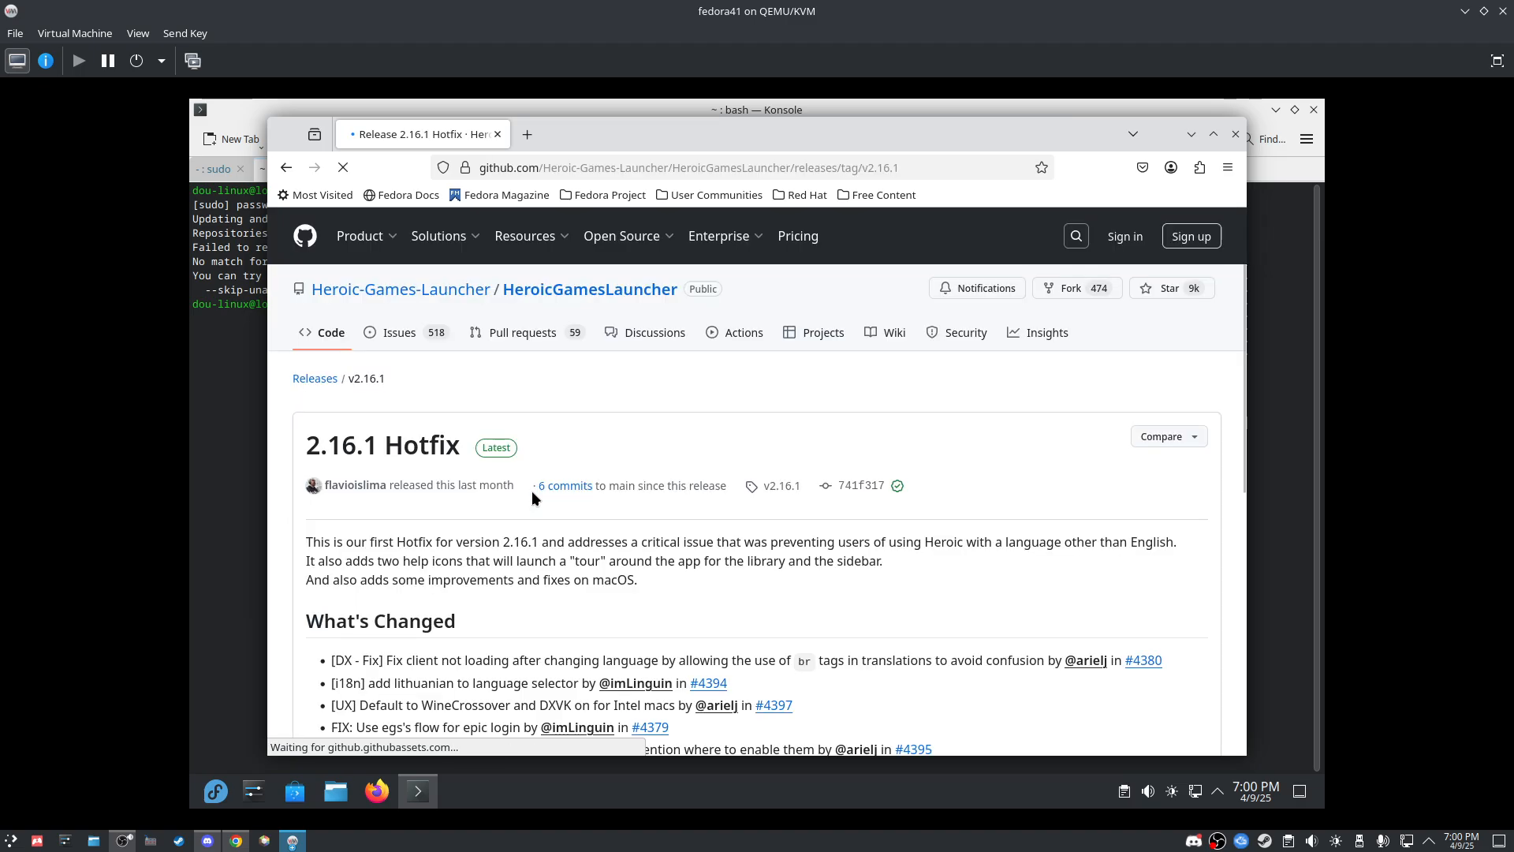
scroll(533, 491, down, 7)
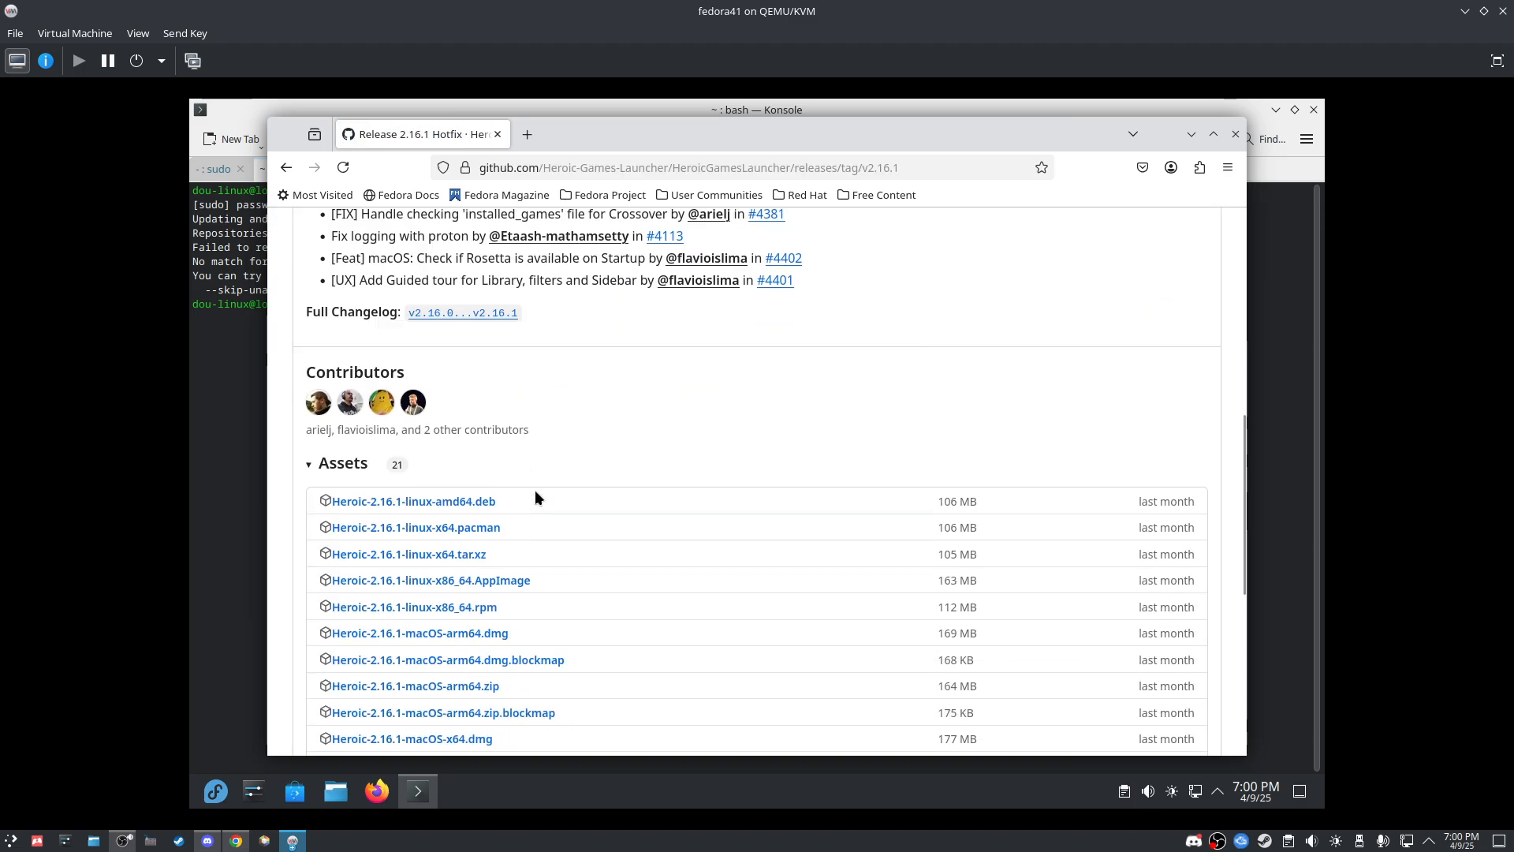
scroll(535, 497, down, 4)
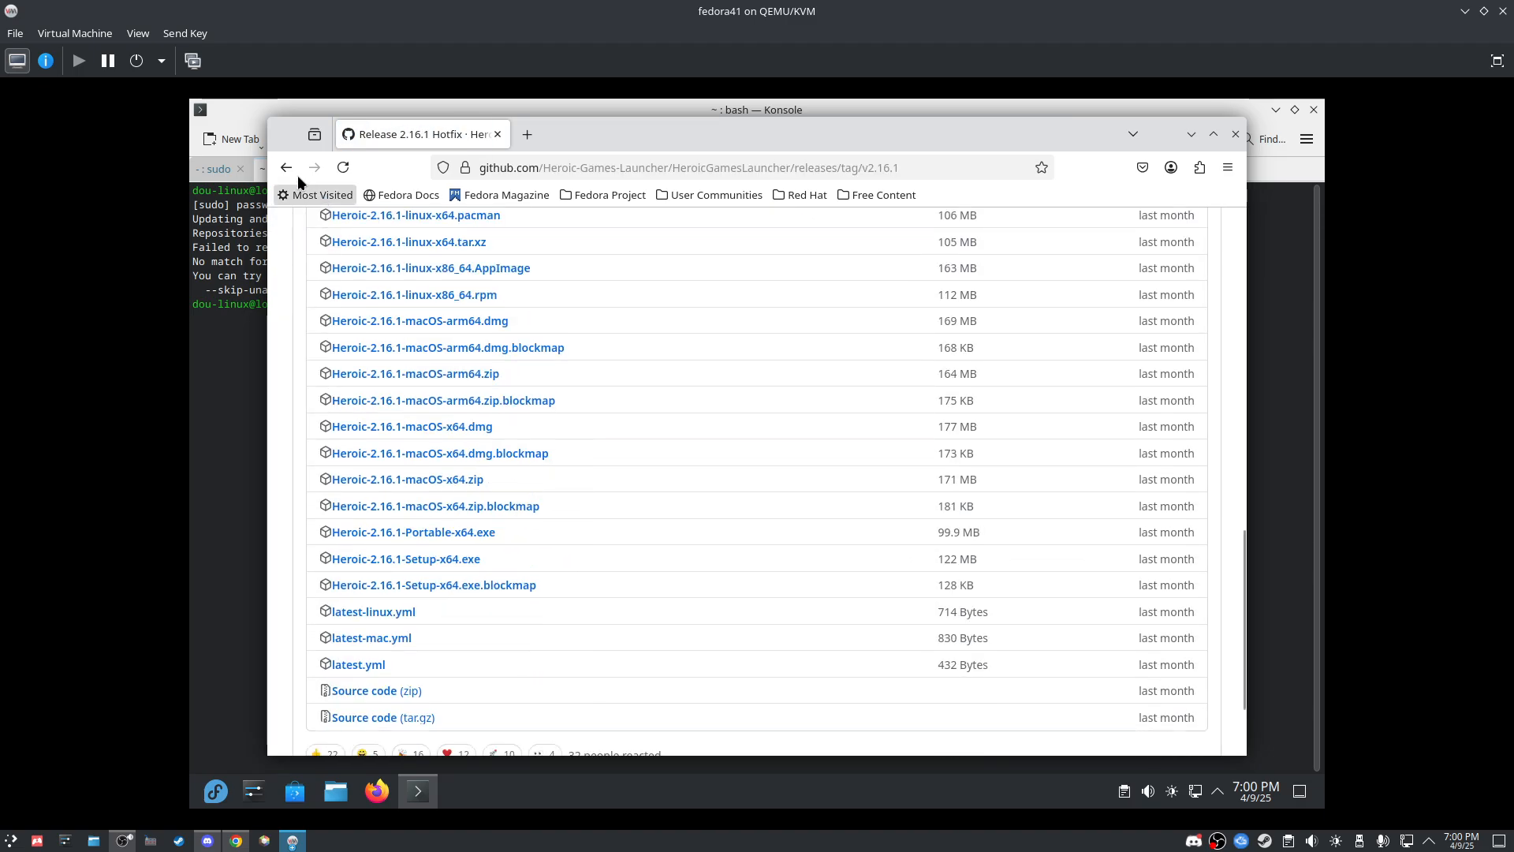
click(287, 169)
scroll(571, 466, up, 5)
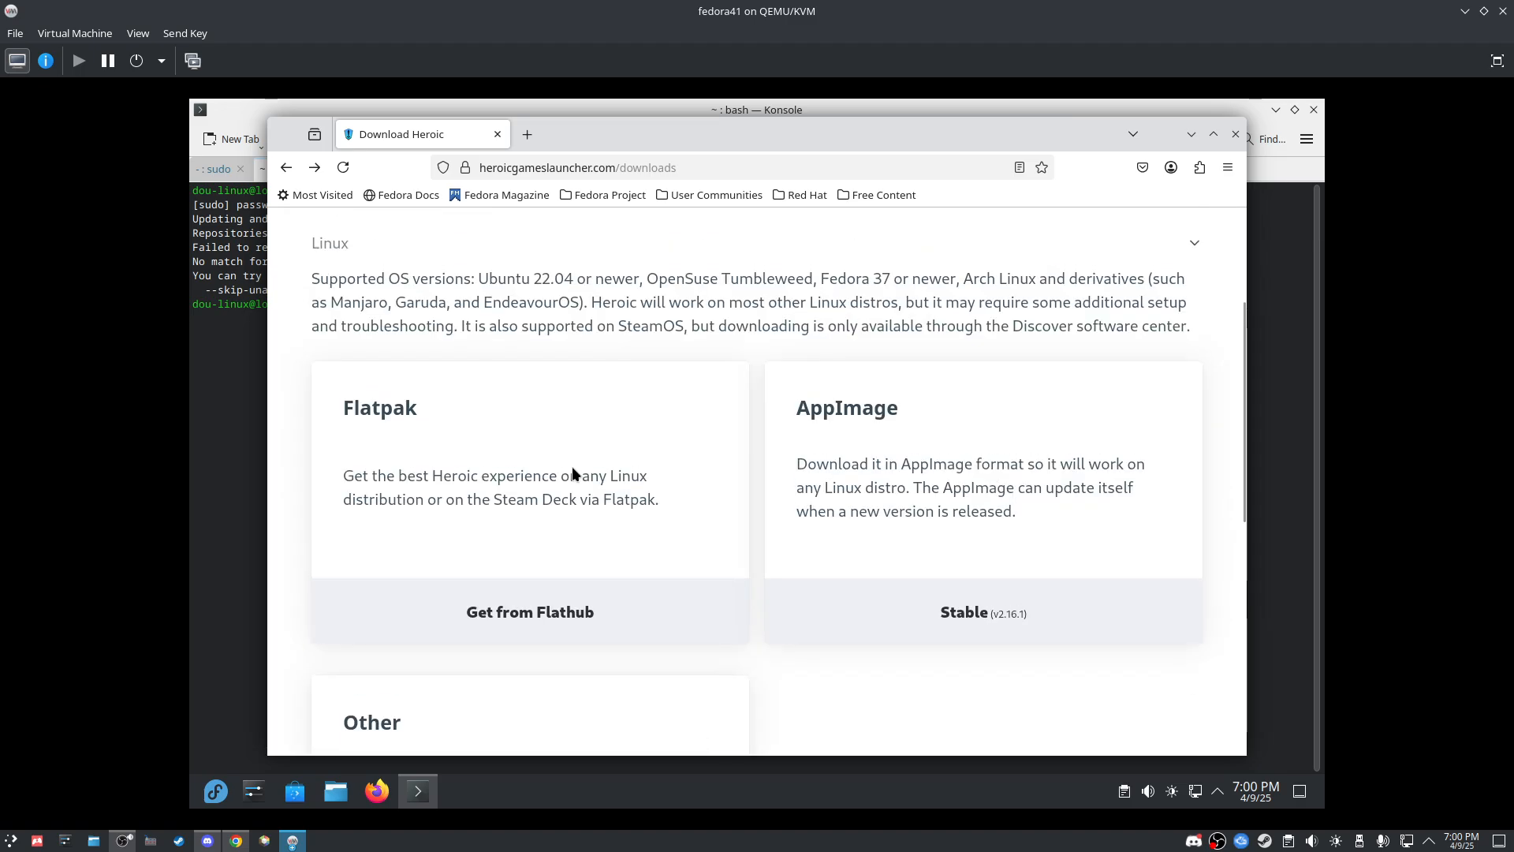
Step: Open Heroic Games Launcher on Flathub and select its manual flatpak install command
click(531, 614)
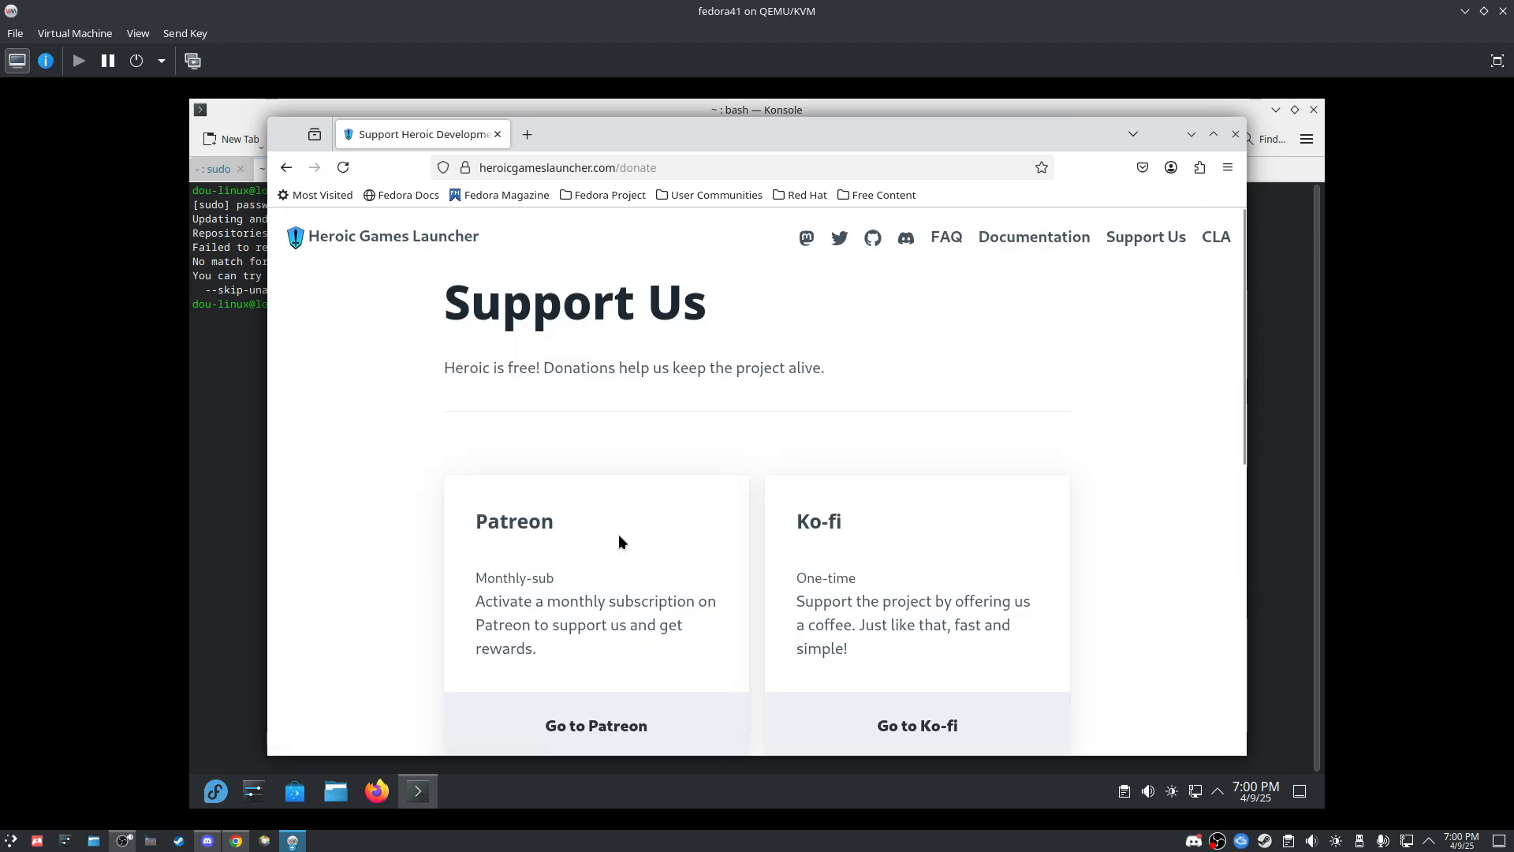
scroll(619, 533, down, 5)
scroll(567, 270, down, 3)
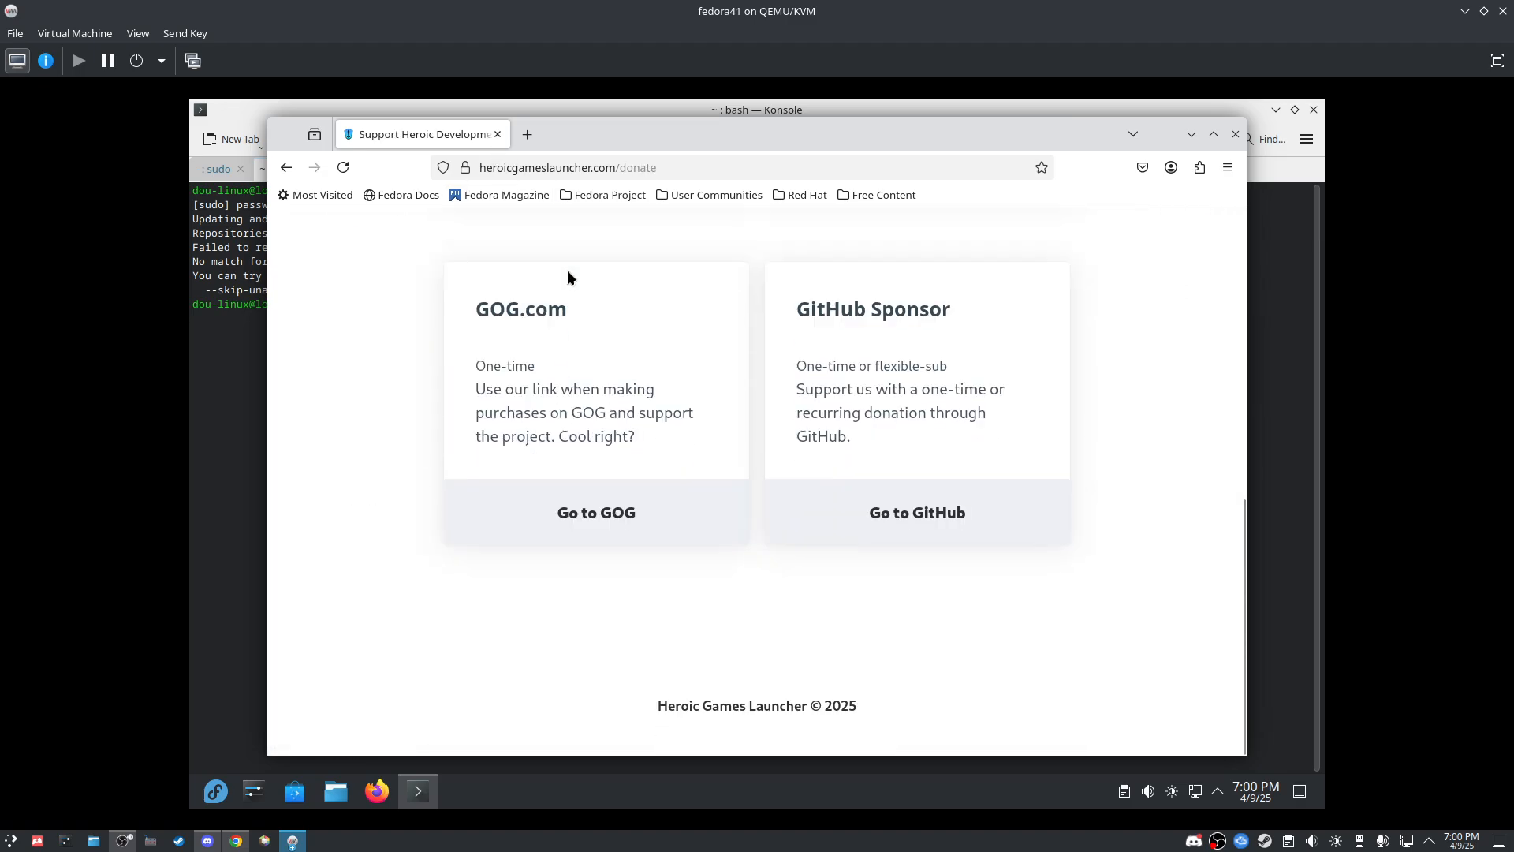
key(alt+Left)
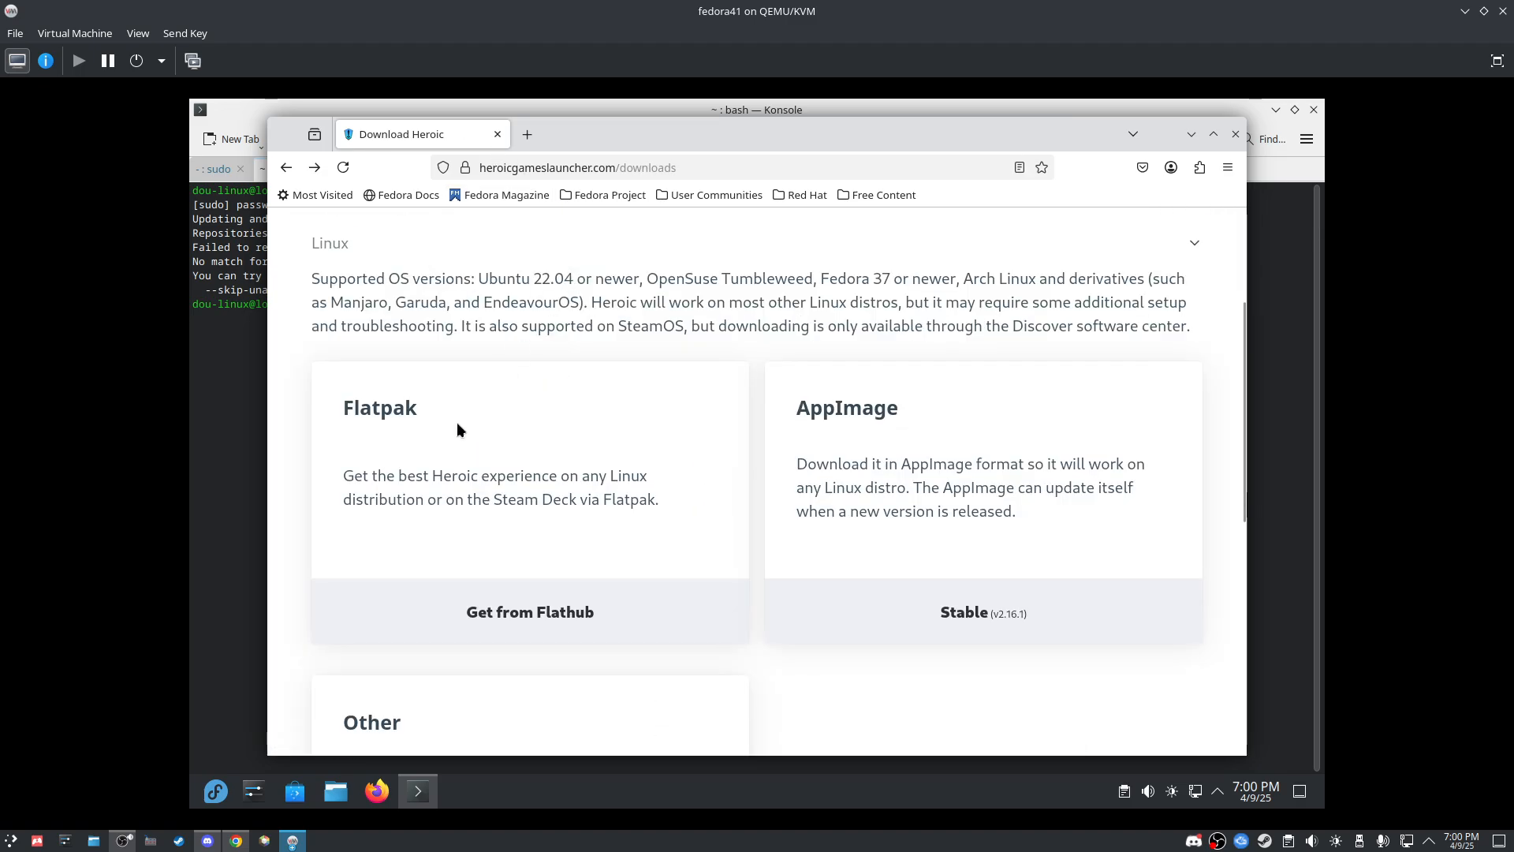
click(502, 621)
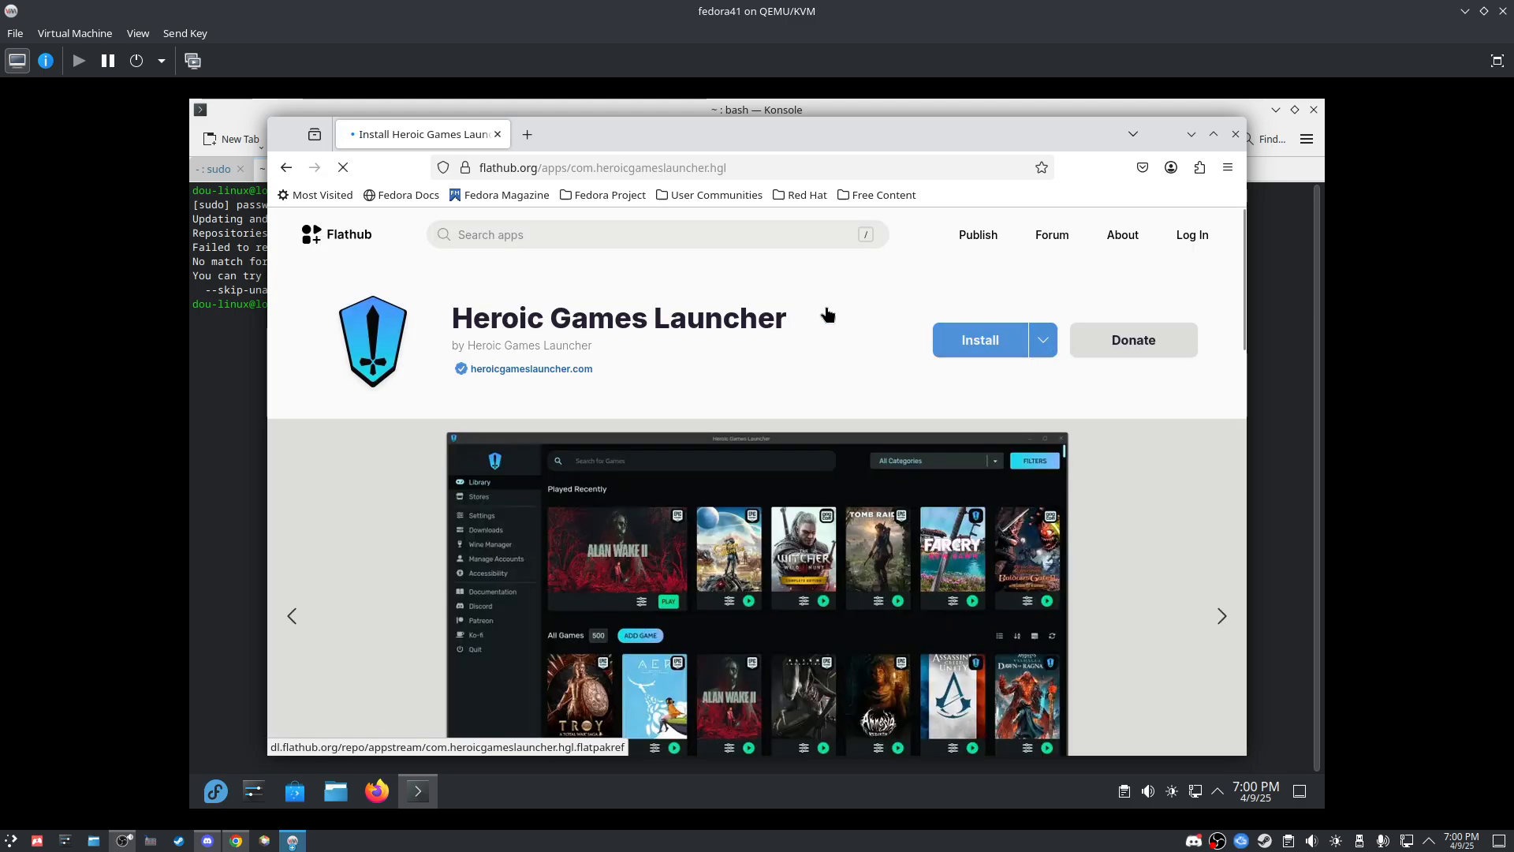
click(1038, 347)
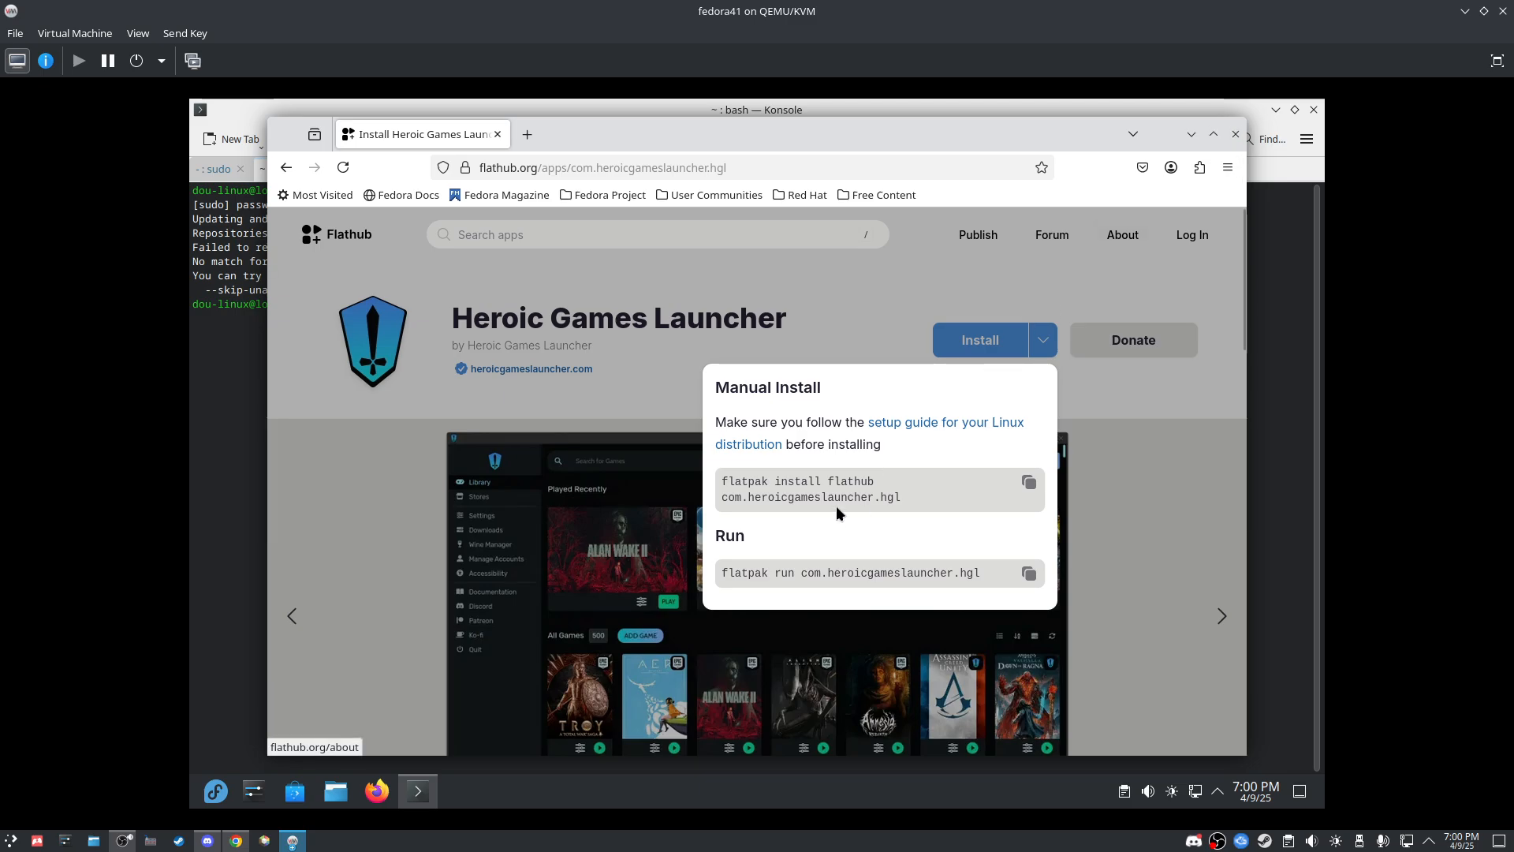
drag(930, 492, 713, 473)
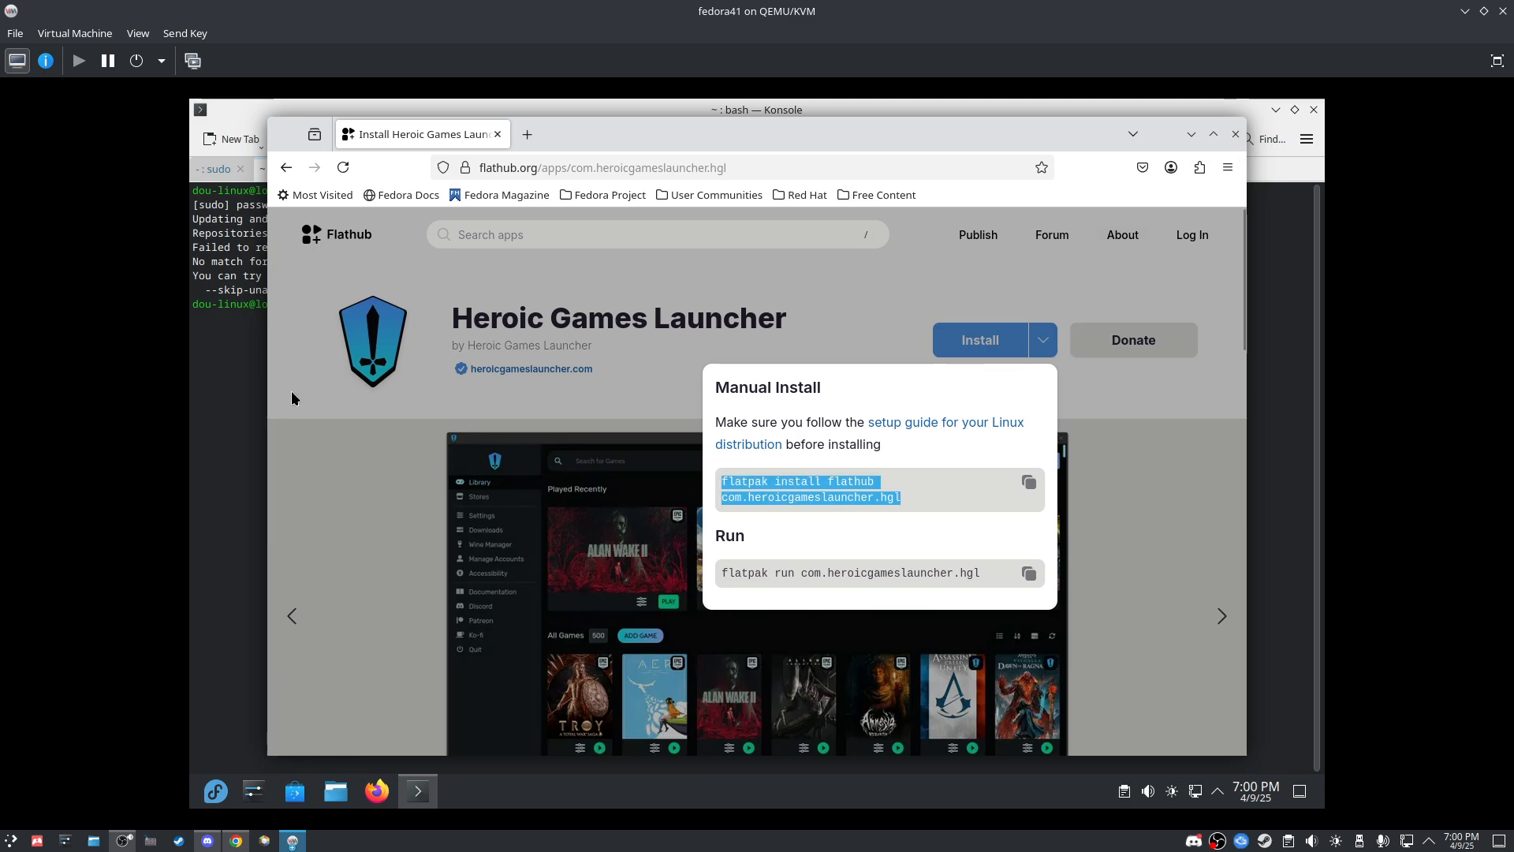
click(237, 377)
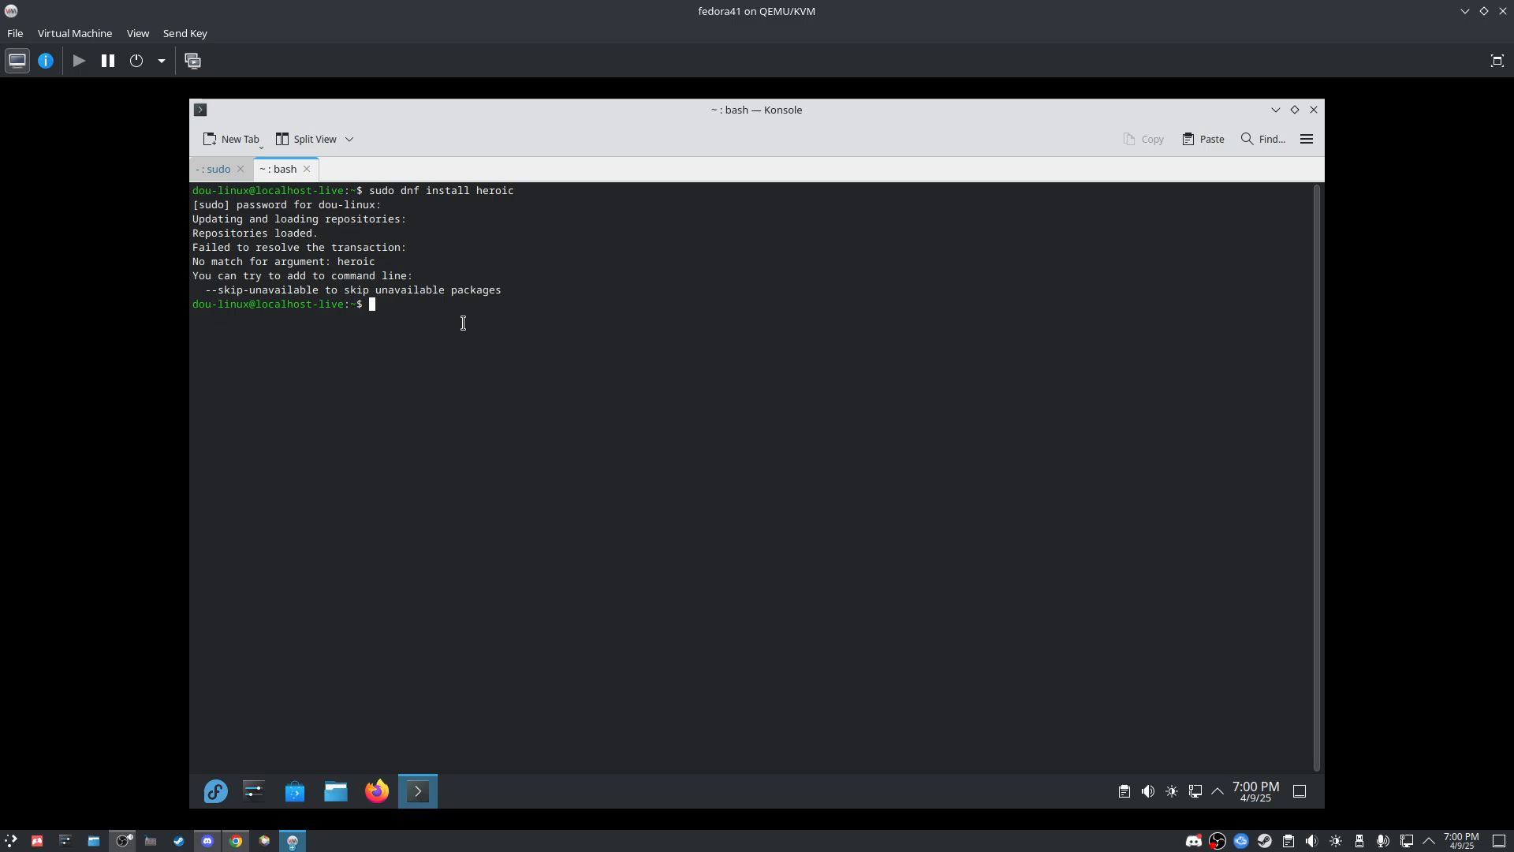
Step: Erase the wrongly pasted command, then accept the RPM Fusion key so the Steam install completes
text(sudo dnf install gnome-session-xsession)
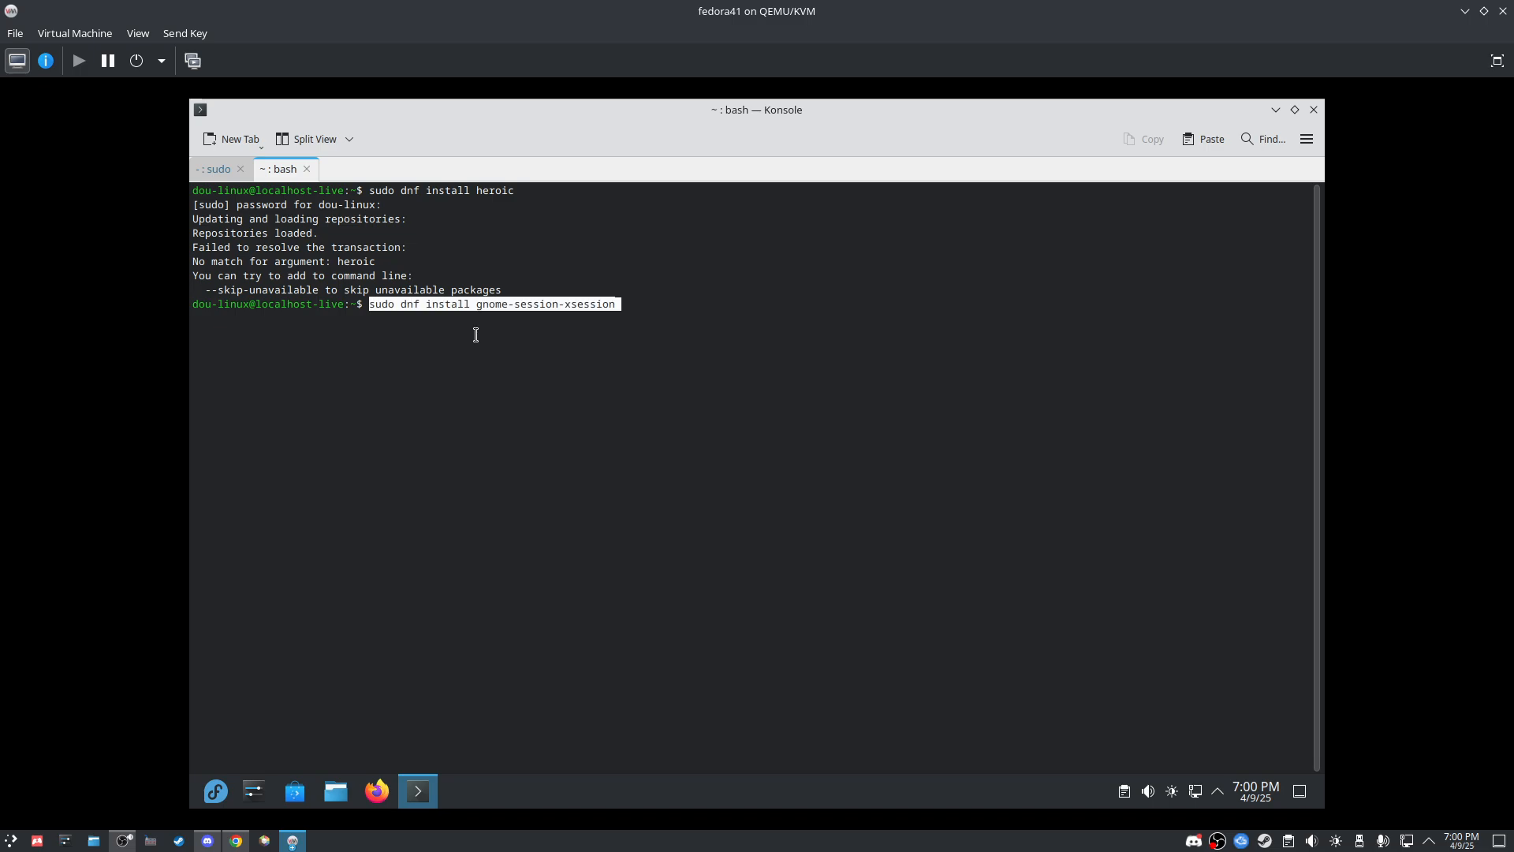
key(BackSpace)
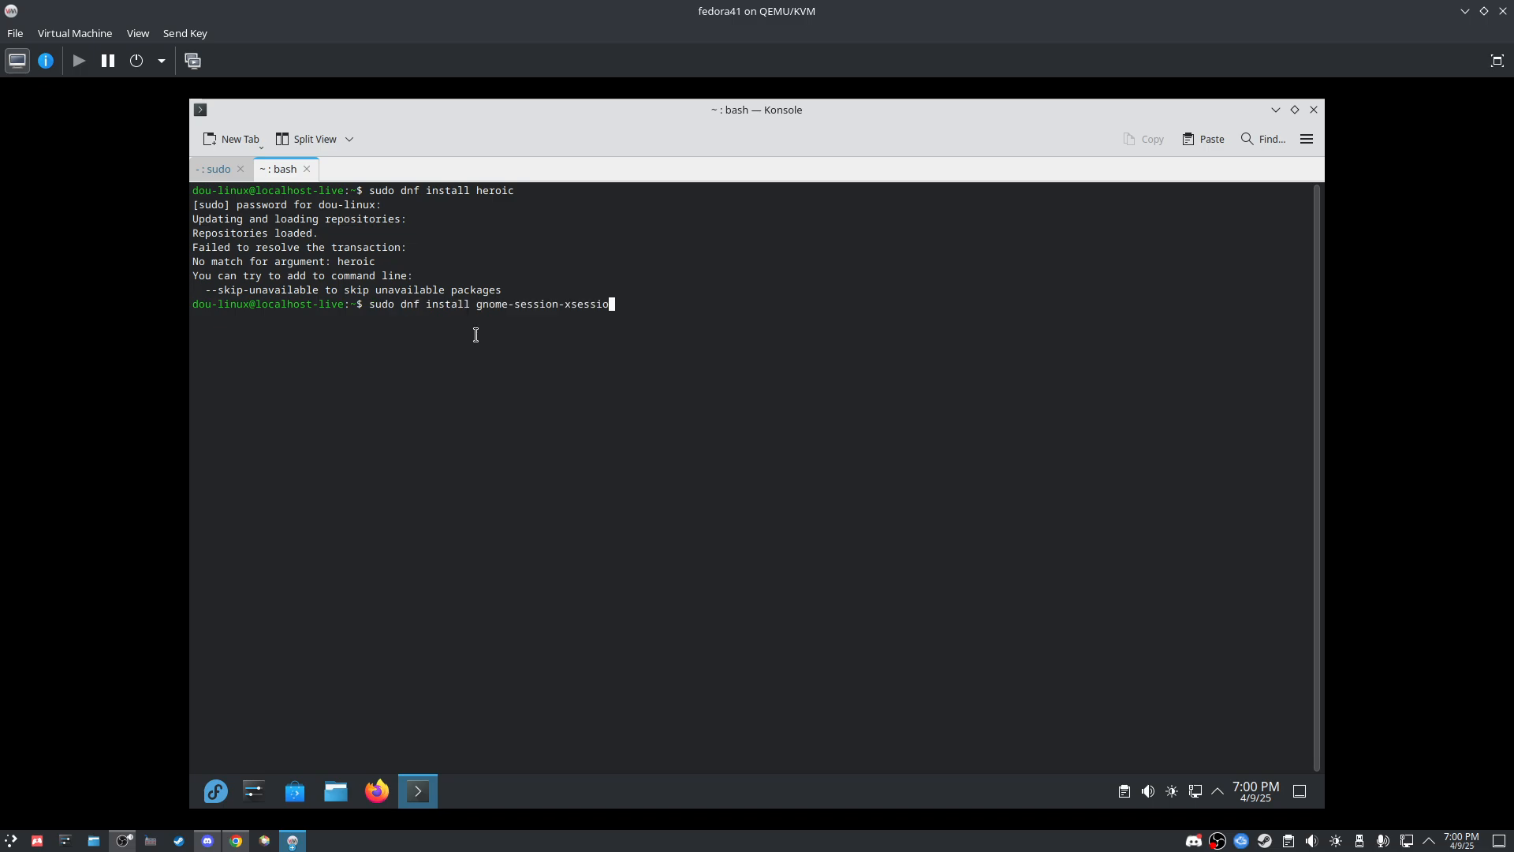
key(BackSpace)
key(BackSpace)
key(BackSpace)
key(BackSpace)
key(BackSpace)
key(BackSpace)
key(BackSpace)
key(BackSpace)
key(BackSpace)
key(BackSpace)
key(BackSpace)
key(BackSpace)
key(BackSpace)
key(BackSpace)
key(BackSpace)
key(BackSpace)
key(BackSpace)
key(BackSpace)
key(BackSpace)
key(BackSpace)
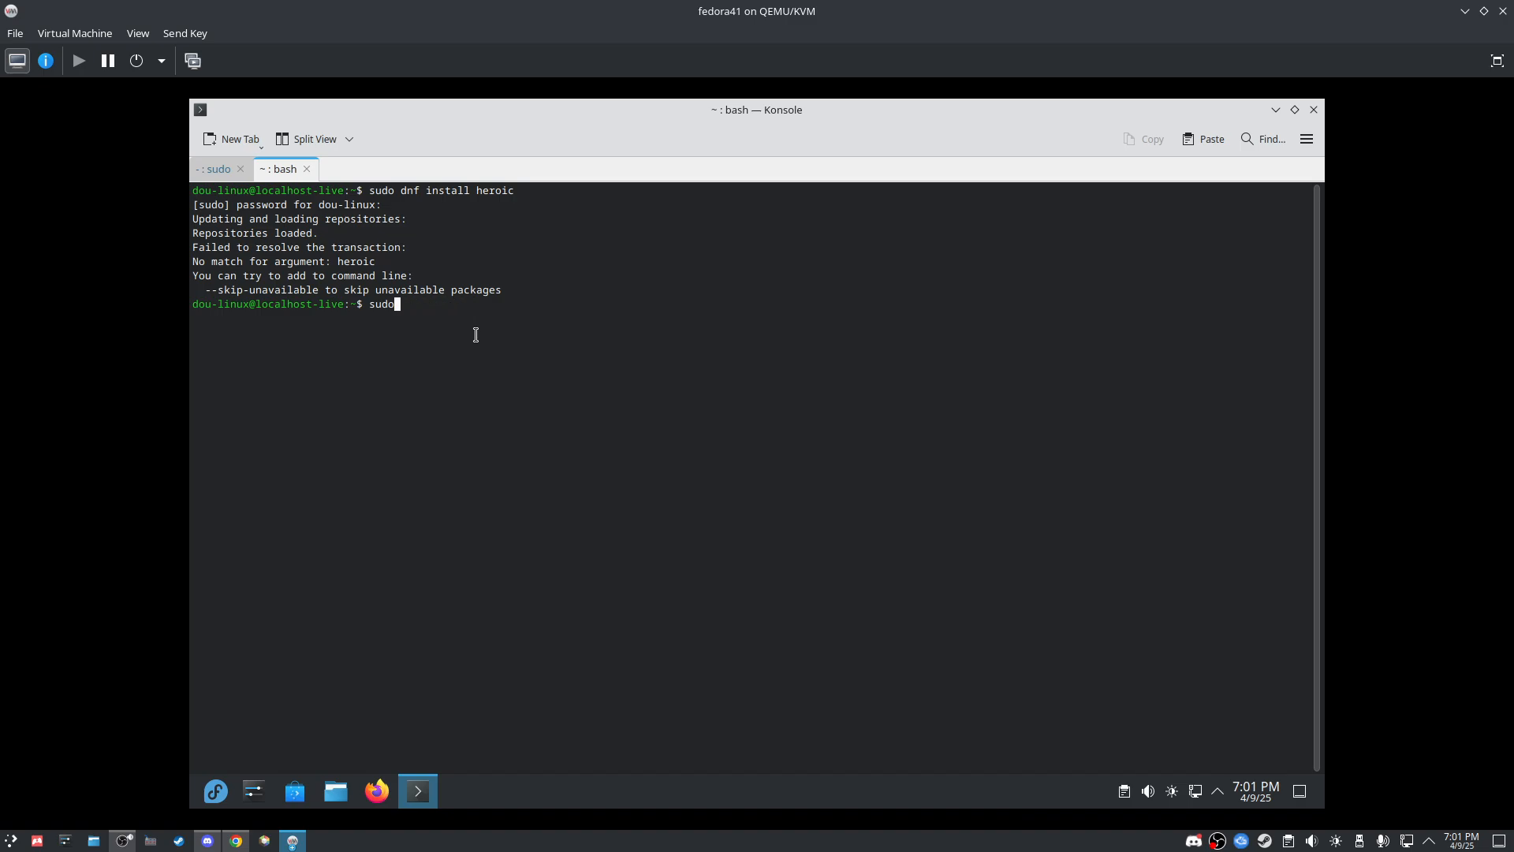
click(228, 168)
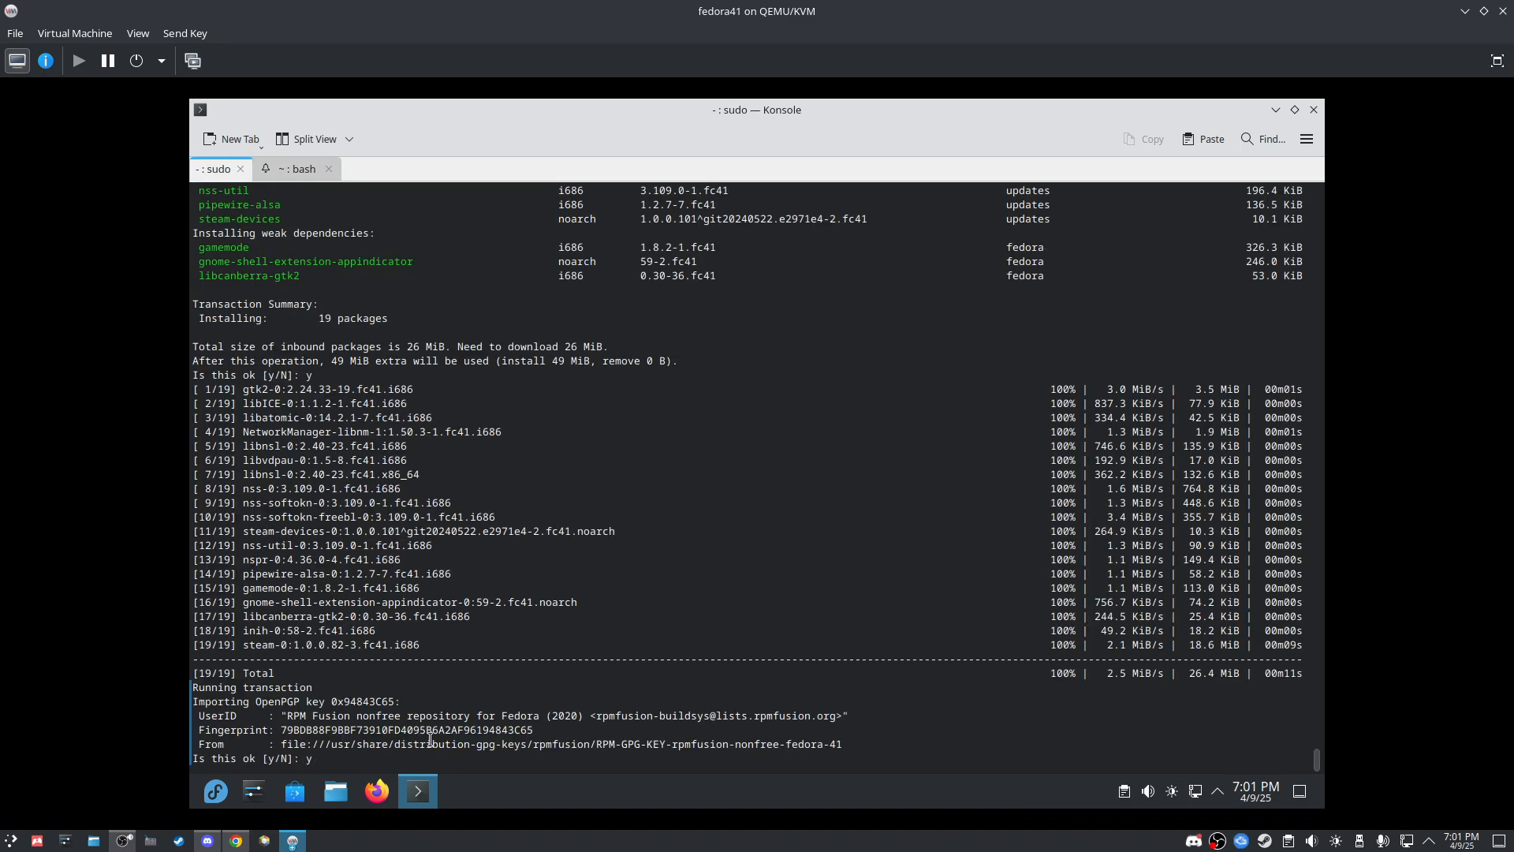
key(Return)
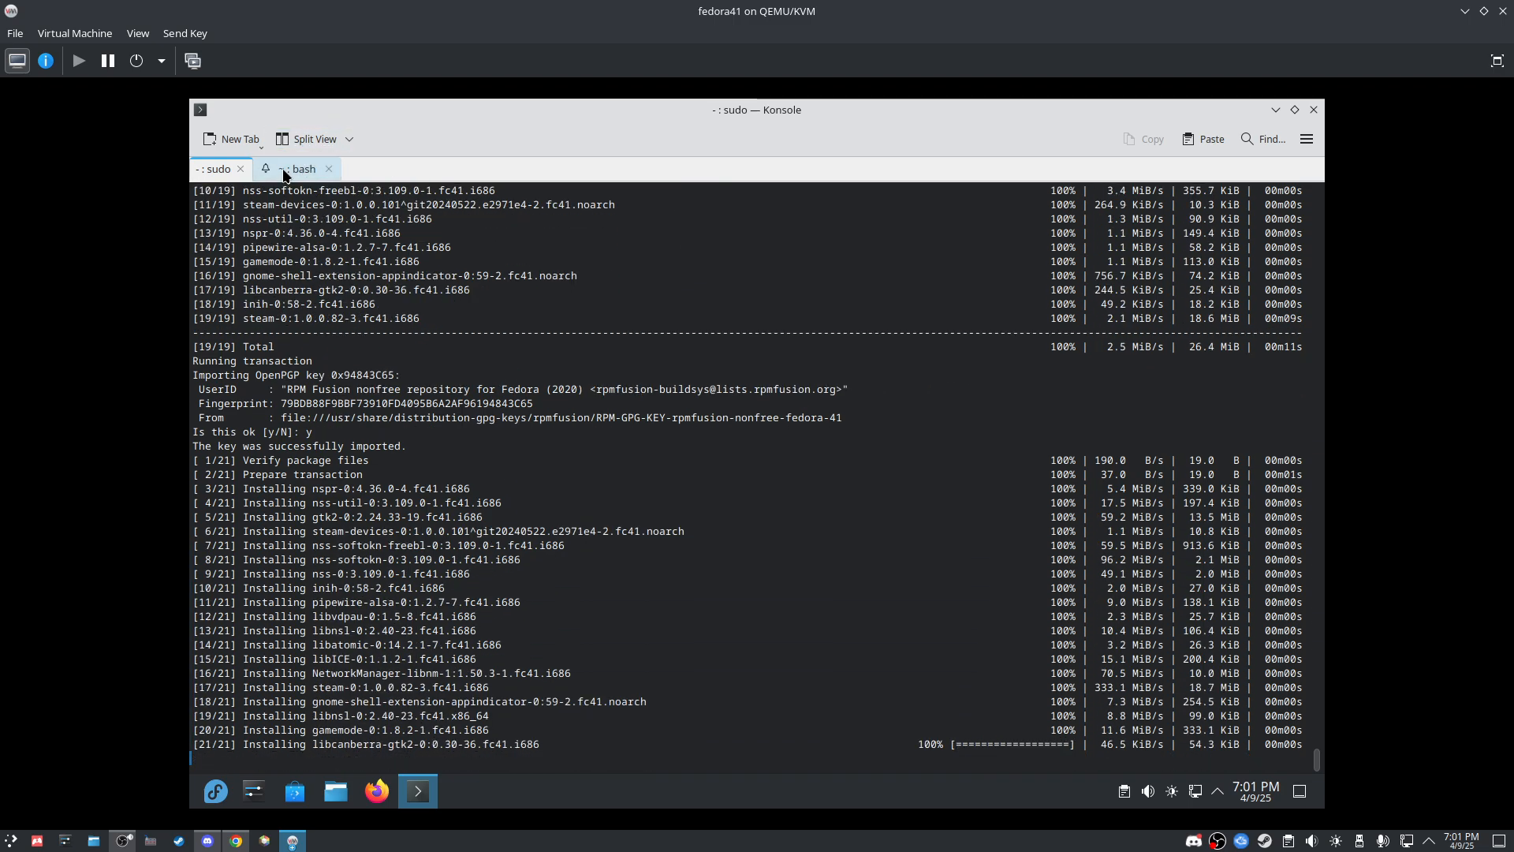
Step: Search Firefox for 'protonupqt' and open the ProtonUp-Qt project page
click(376, 793)
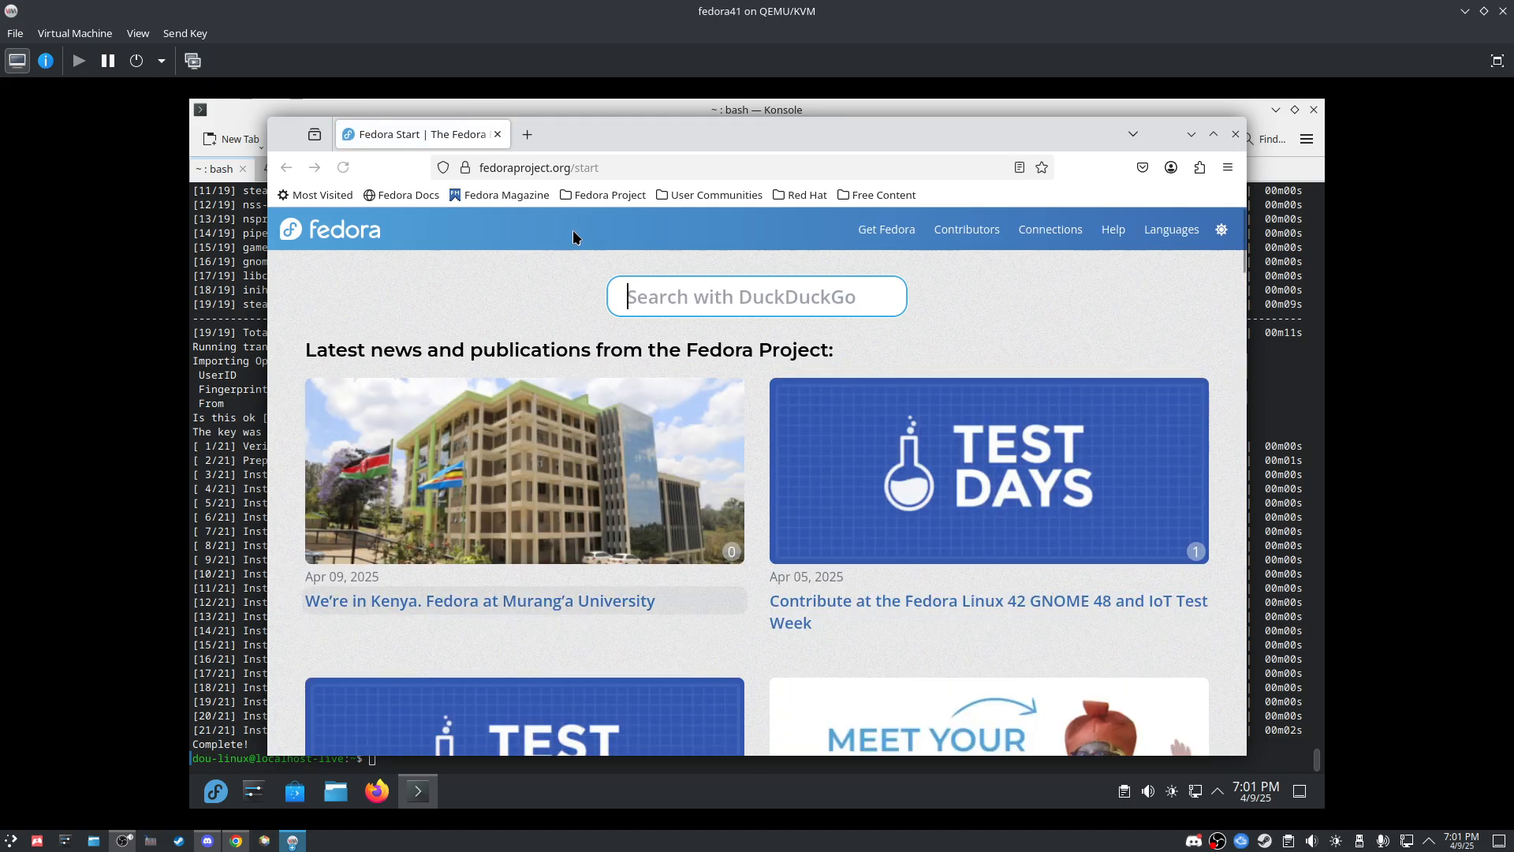
click(698, 166)
key(BackSpace)
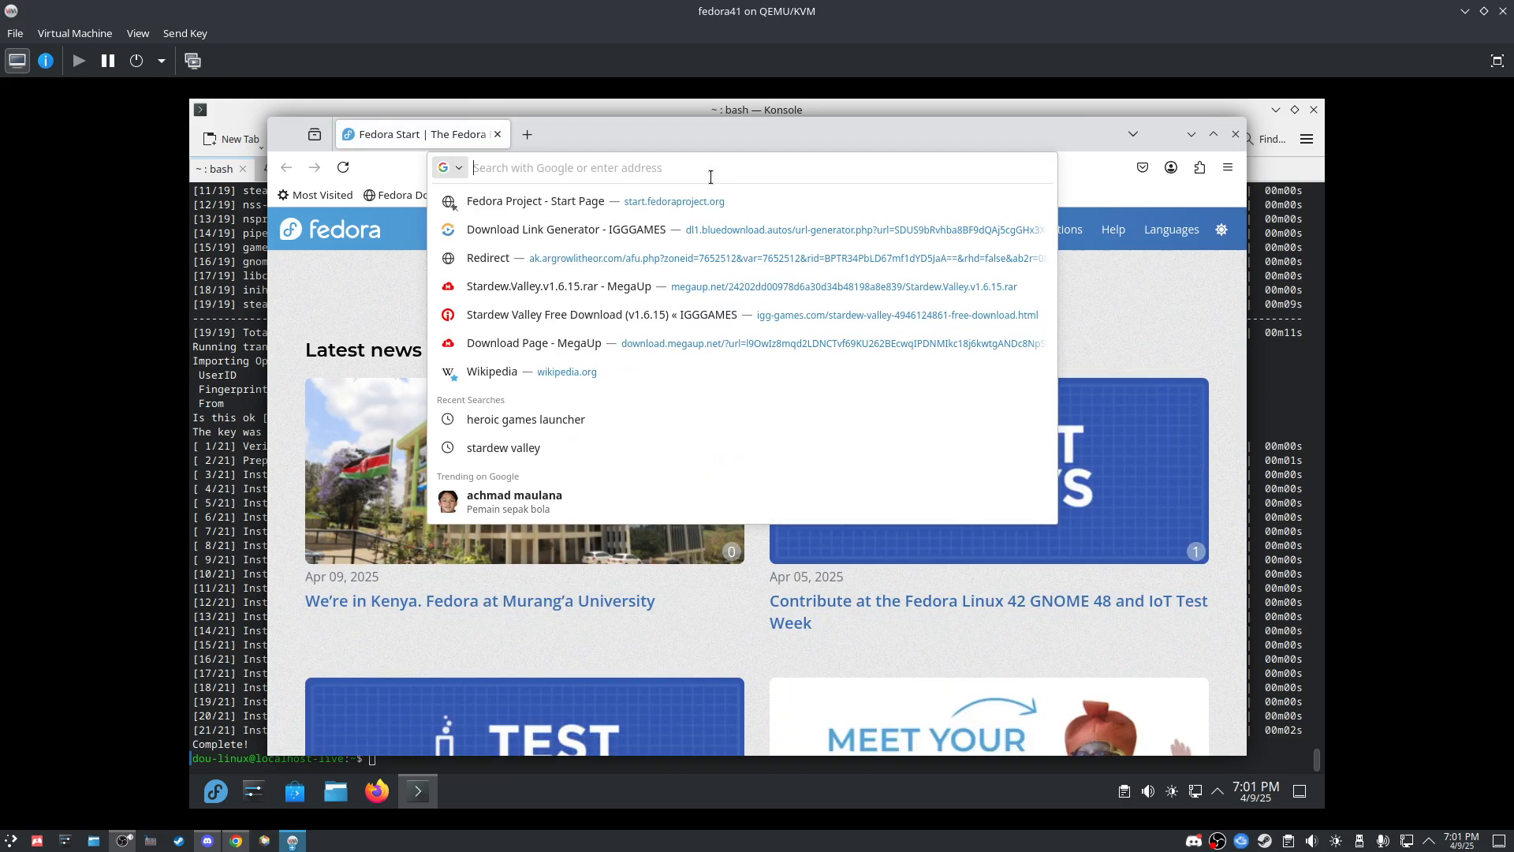
text(proton)
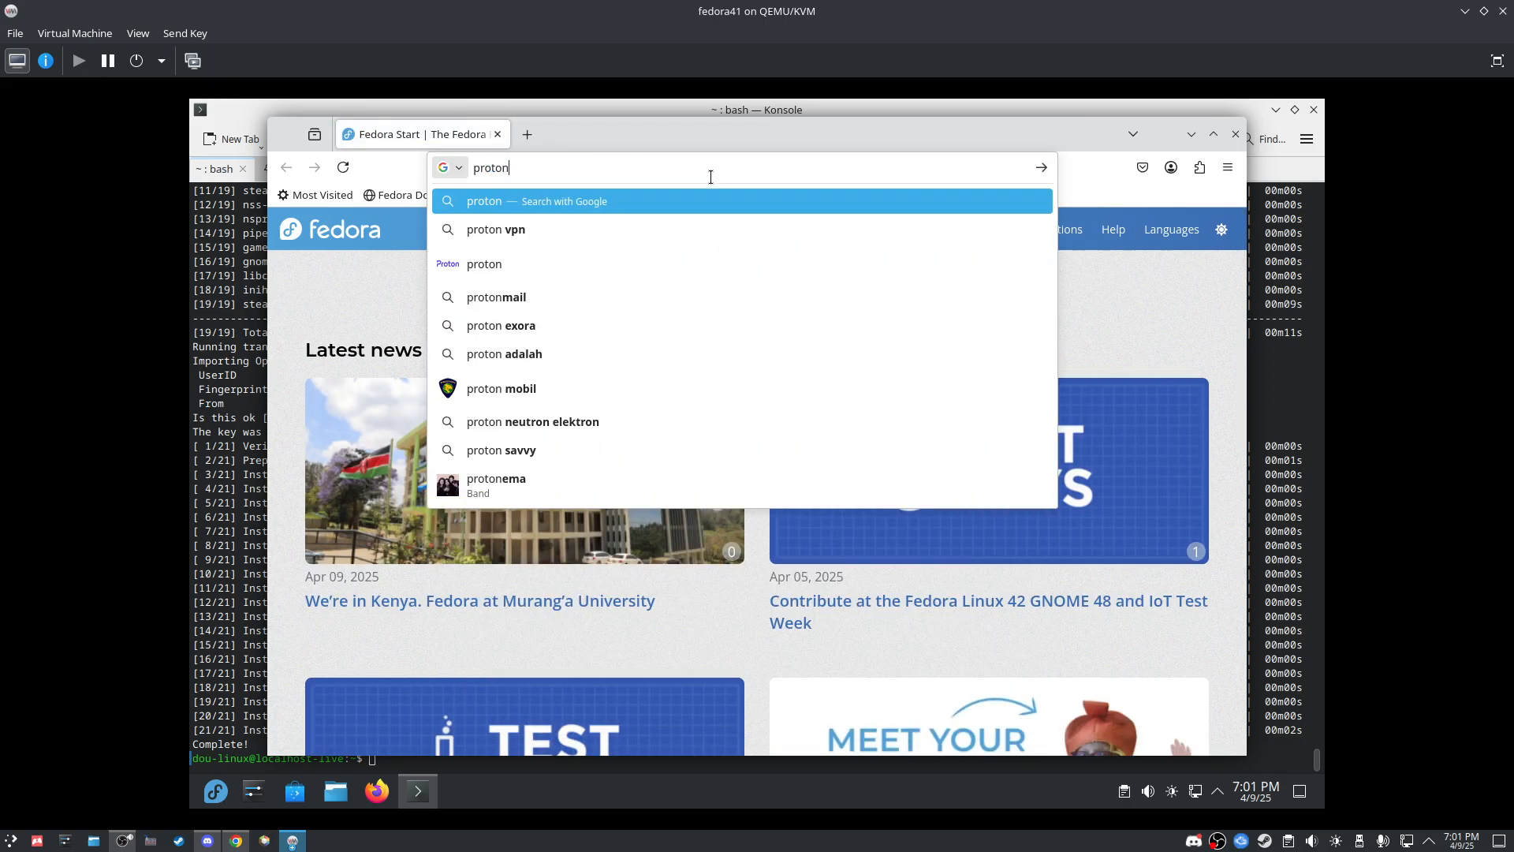
text(upqt)
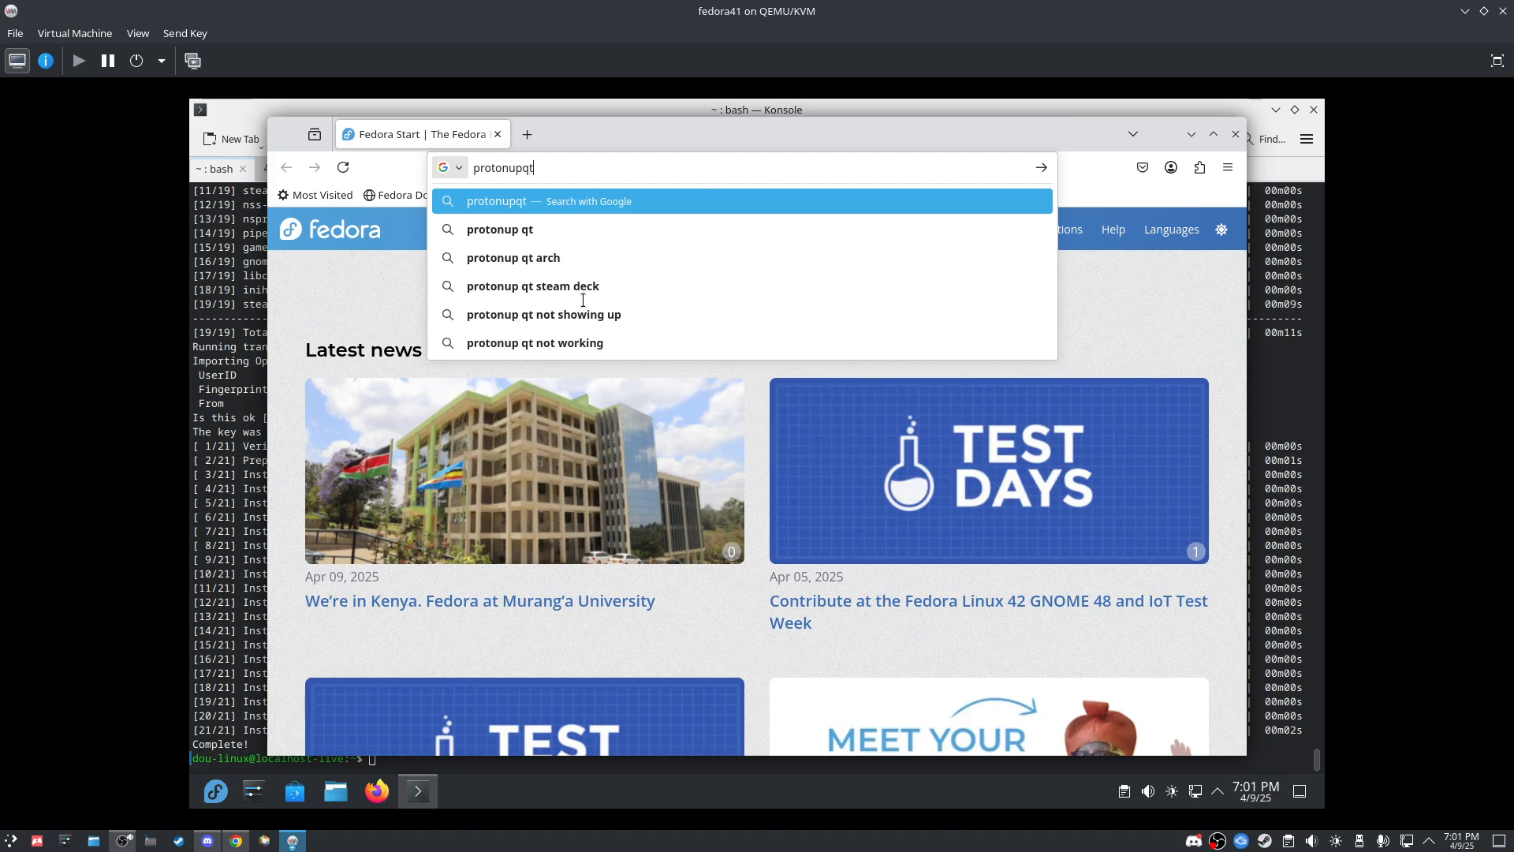
click(532, 230)
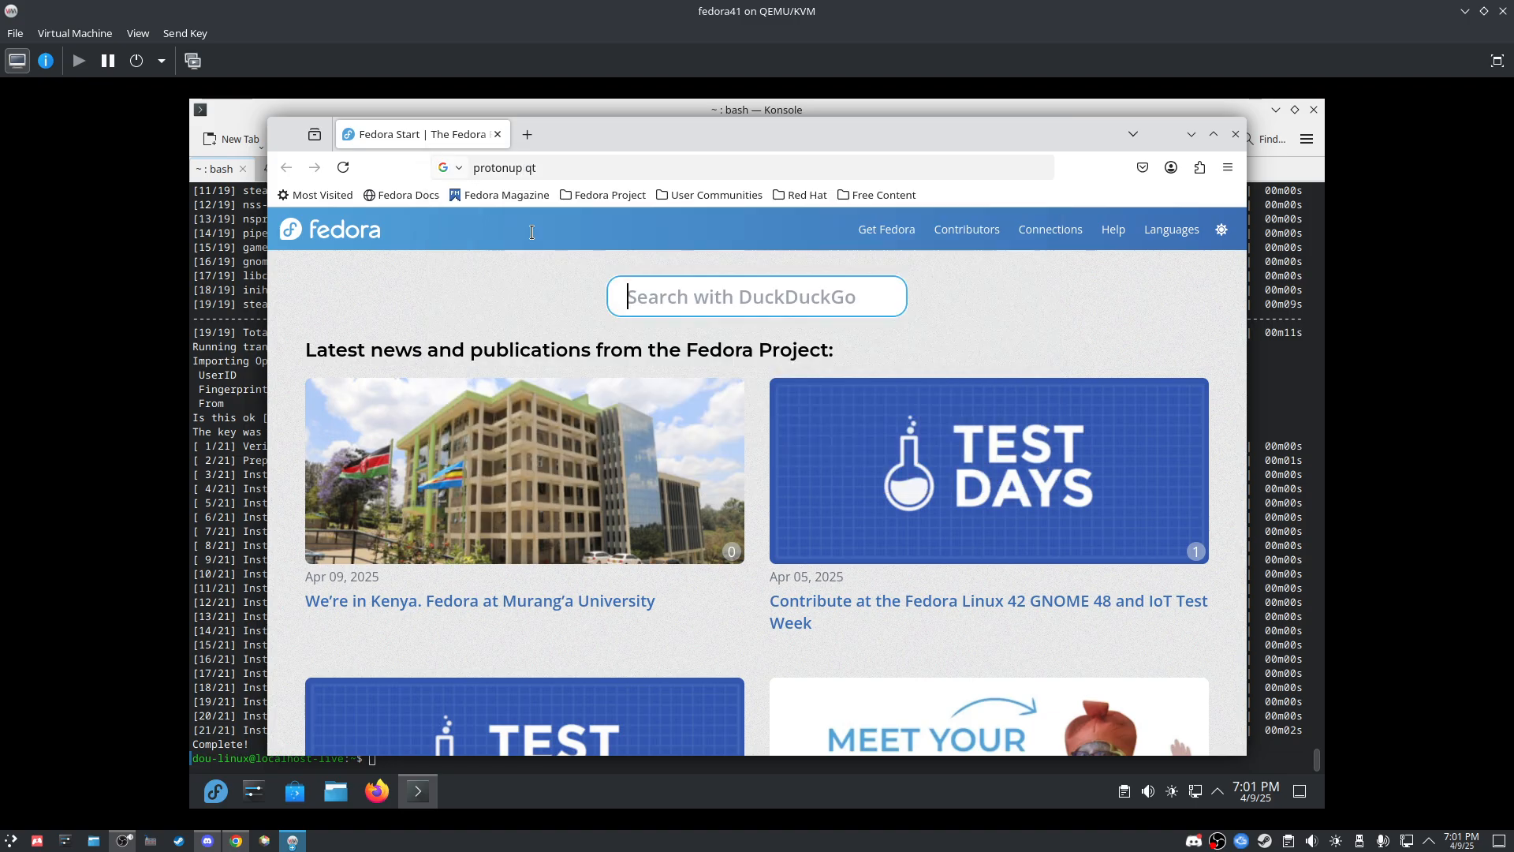
click(361, 440)
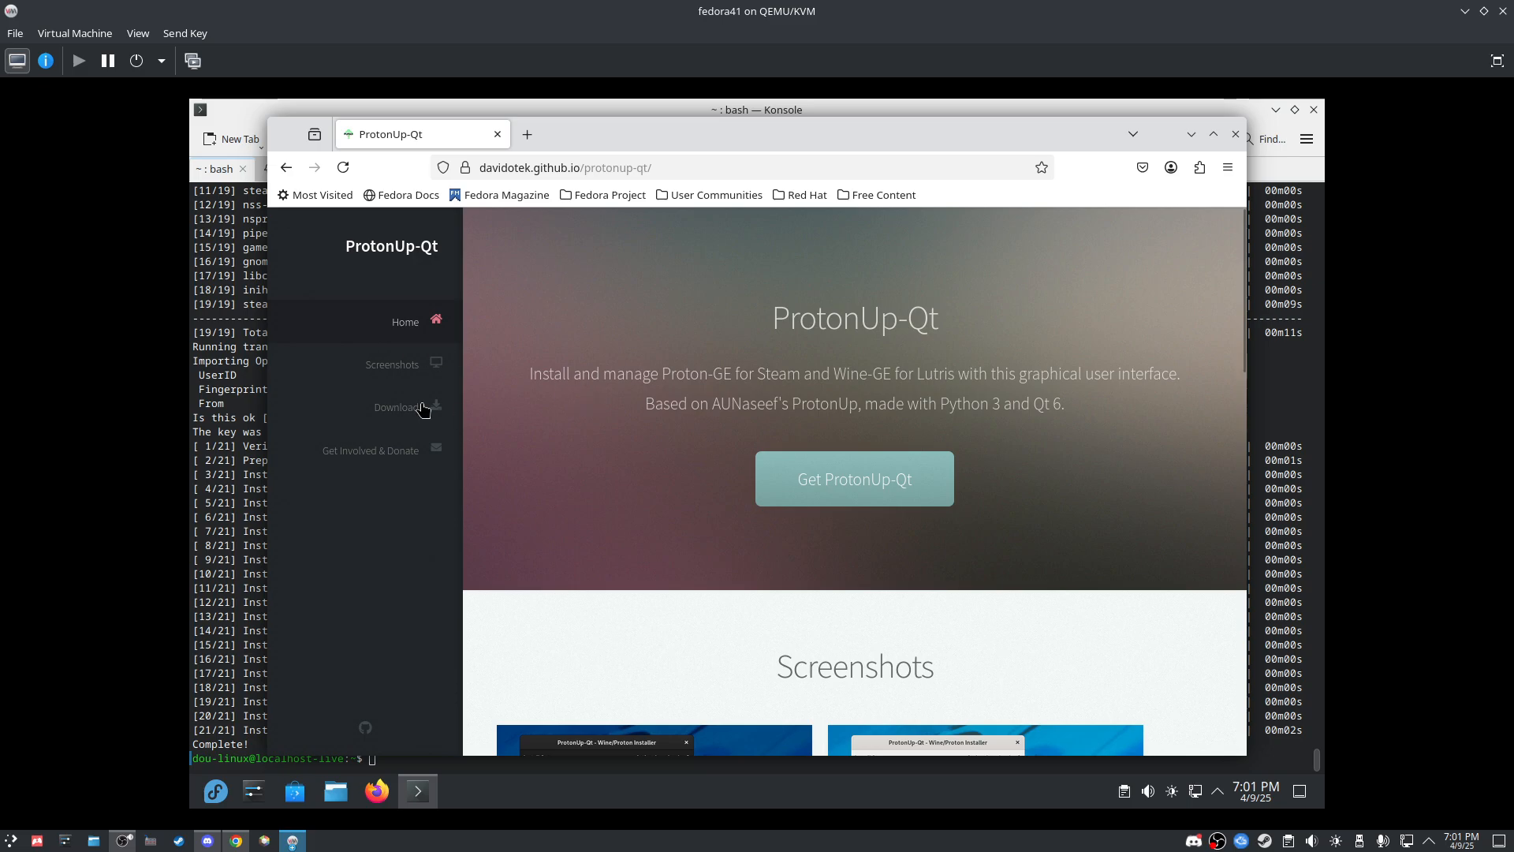
Step: Go to ProtonUp-Qt on Flathub and copy its flatpak install command
click(409, 406)
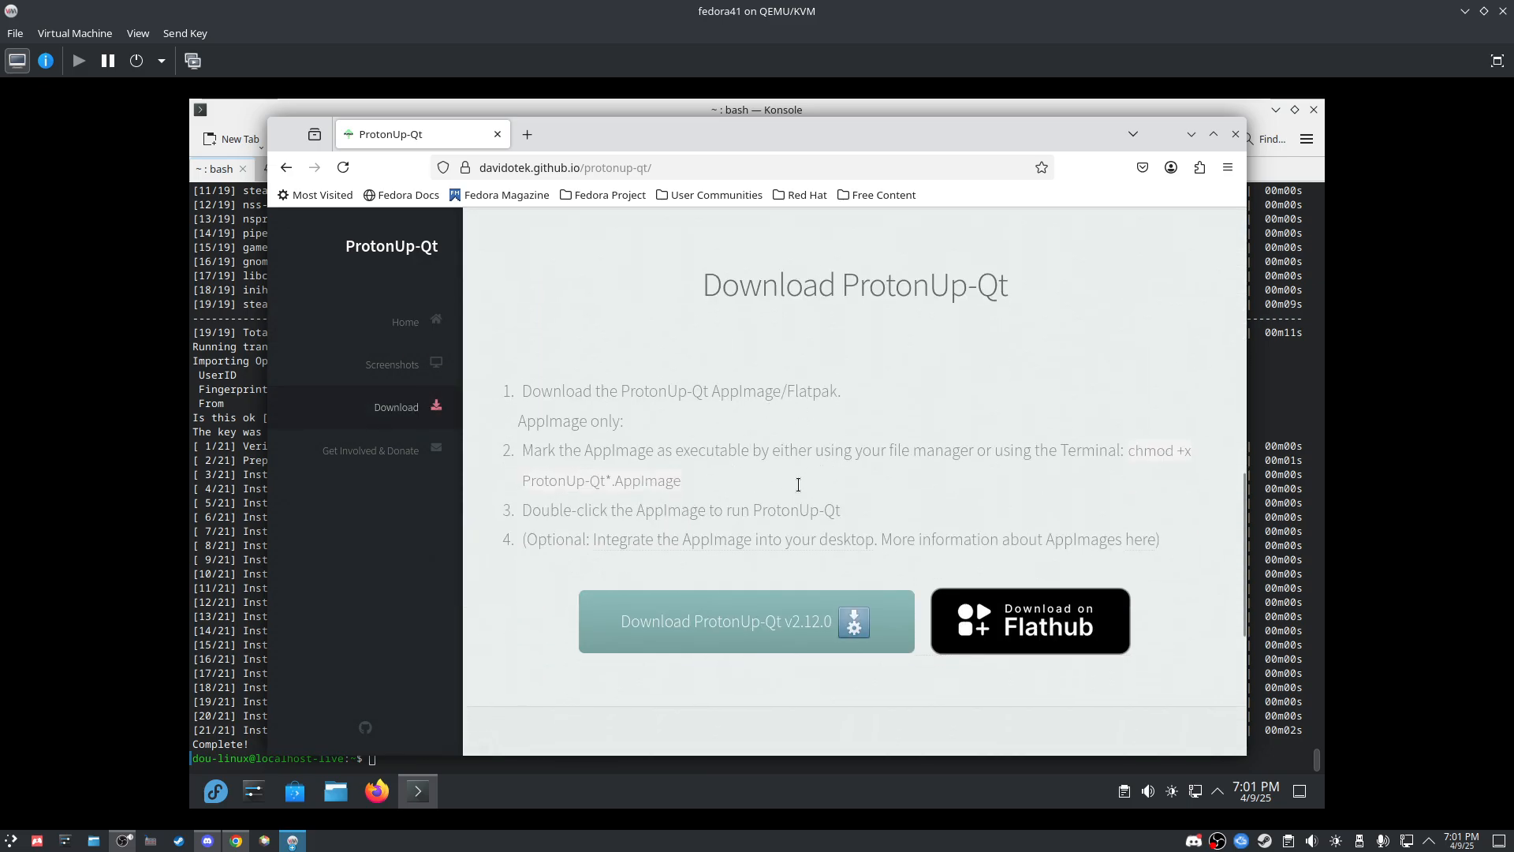
click(1011, 638)
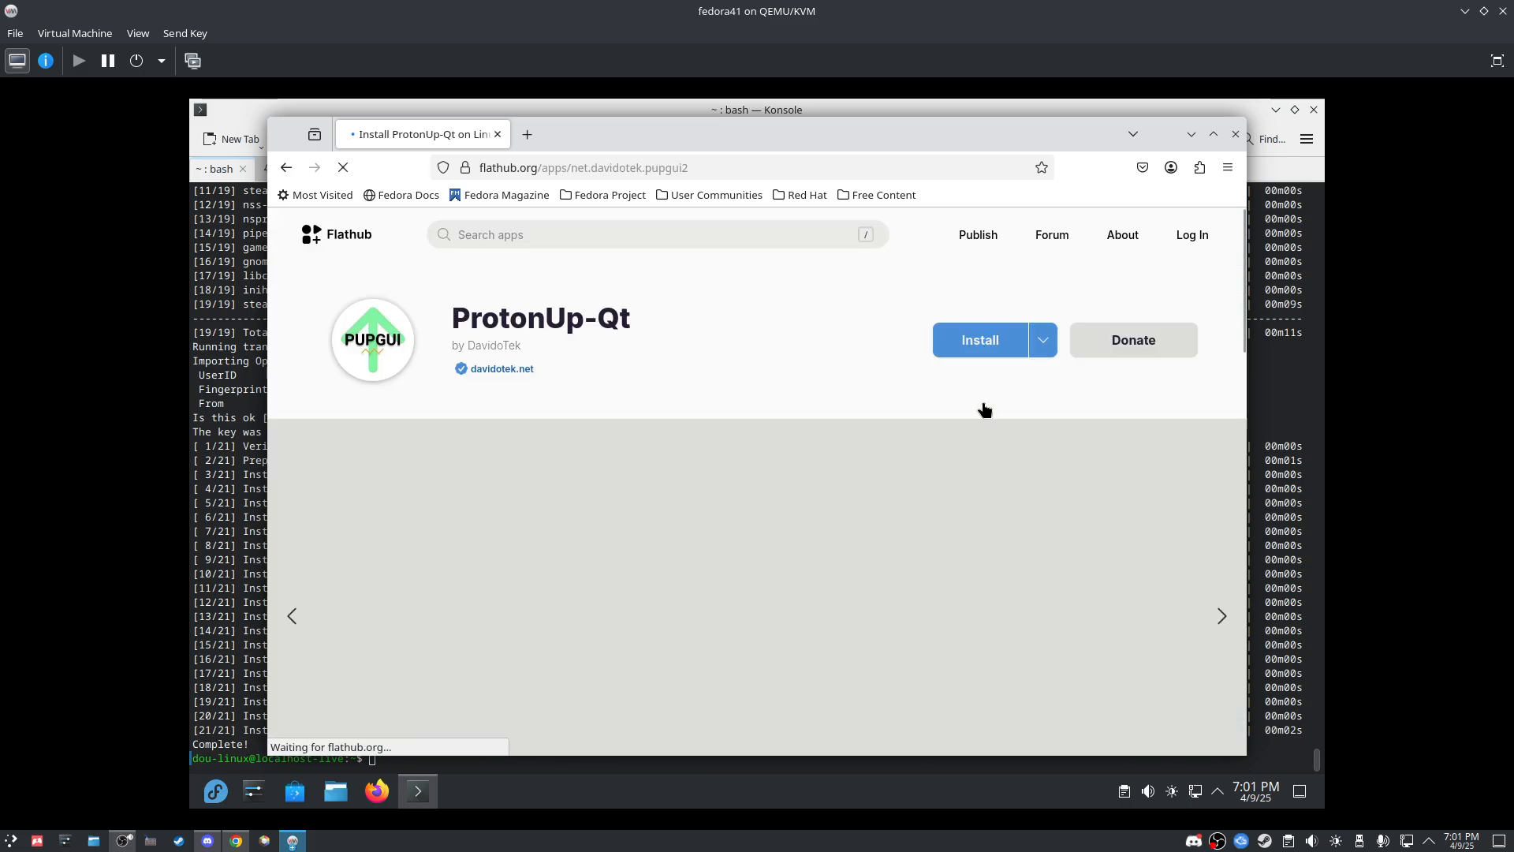
click(1034, 345)
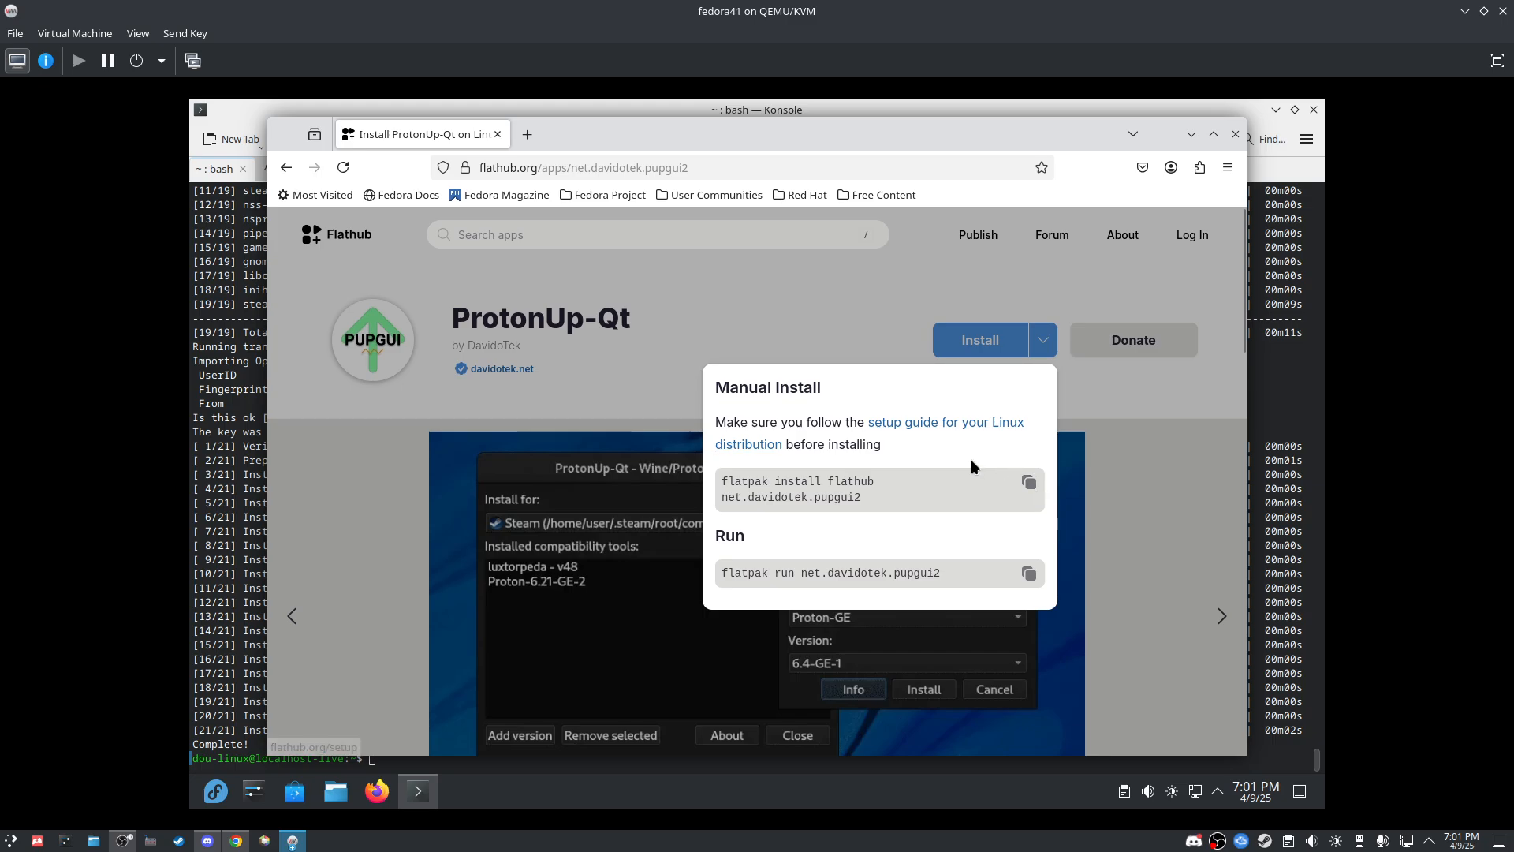
click(1029, 490)
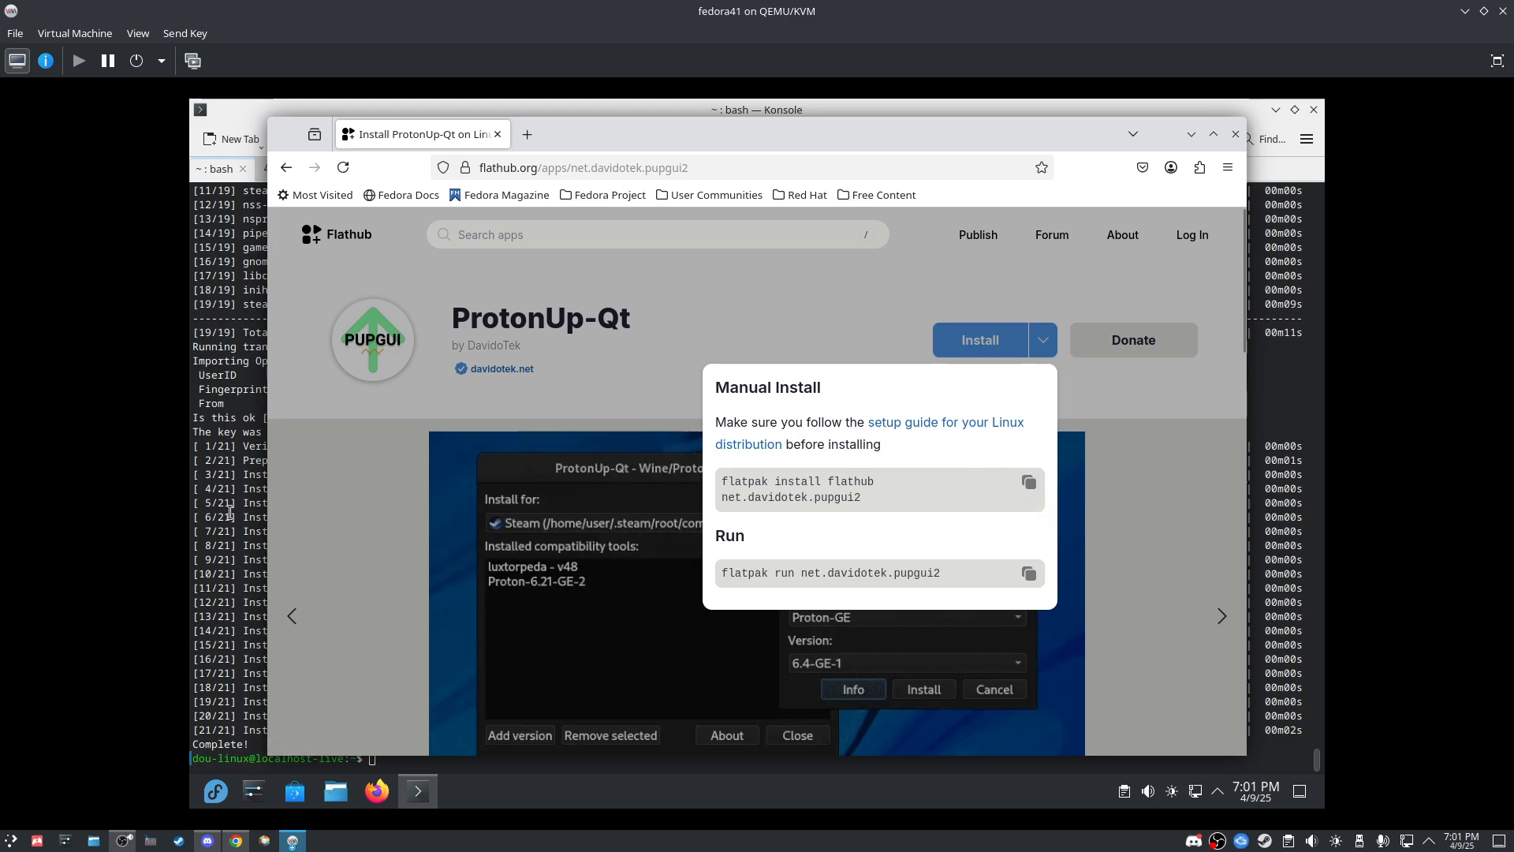
Step: Run 'flatpak install flathub net.davidotek.pupgui2' in Konsole, answering y to the runtime and install prompts
key(alt+Tab)
key(ctrl+shift+v)
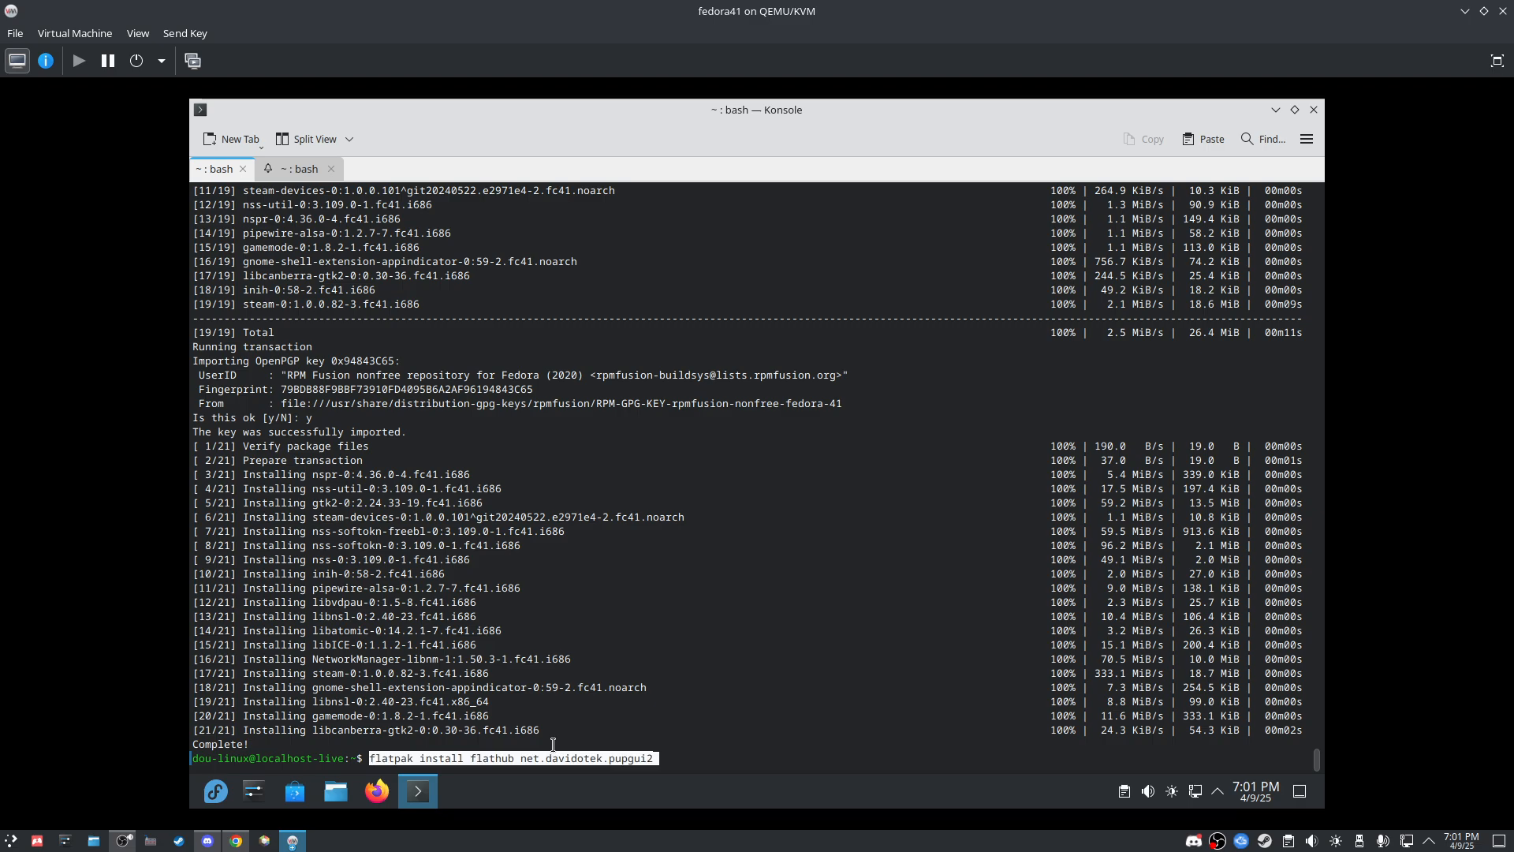
key(Return)
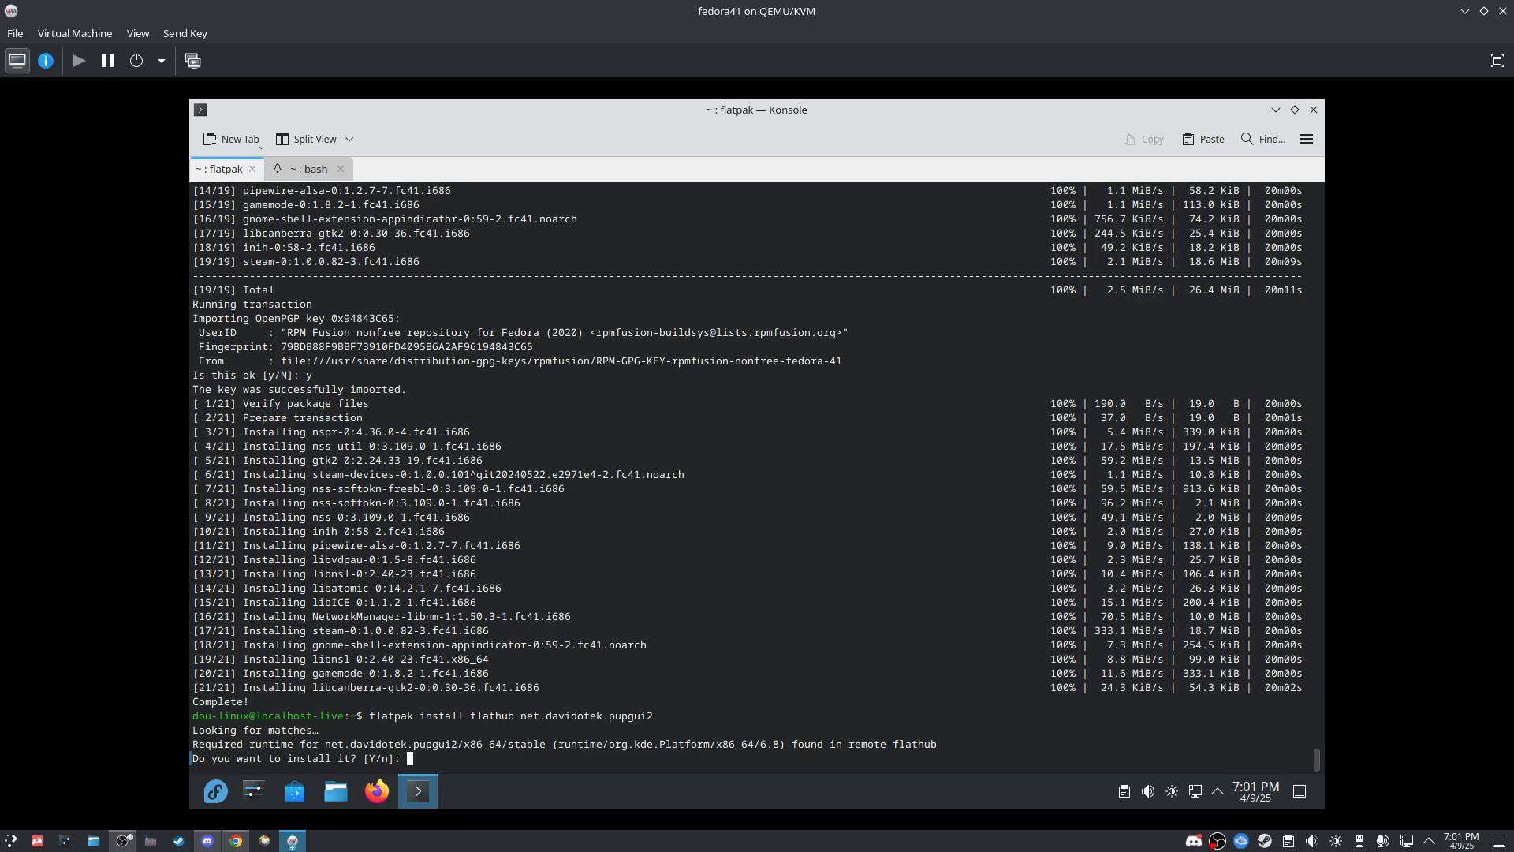
text(y)
key(Return)
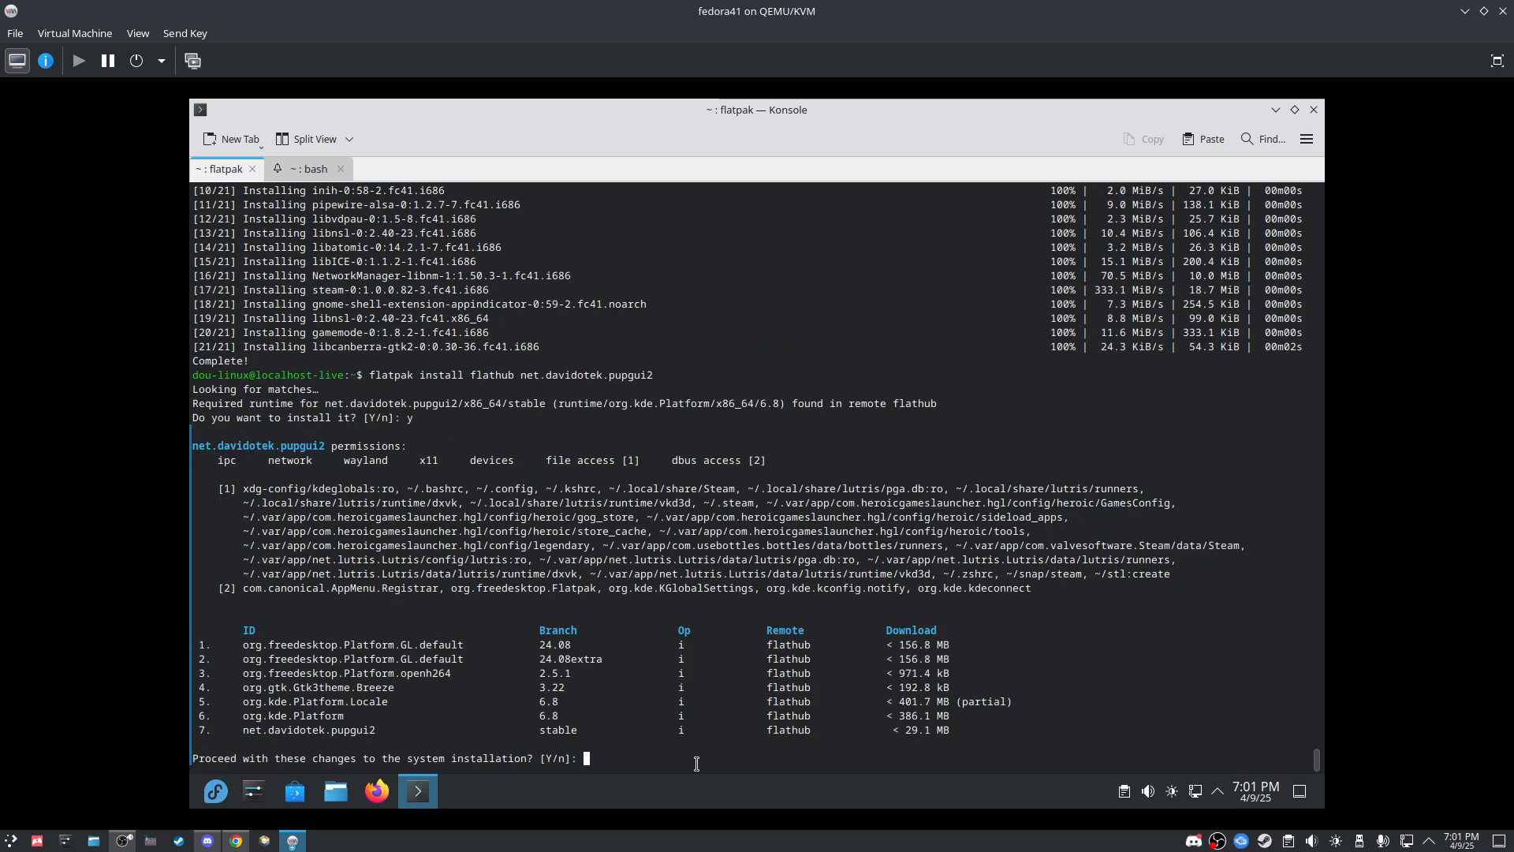
text(y)
key(Return)
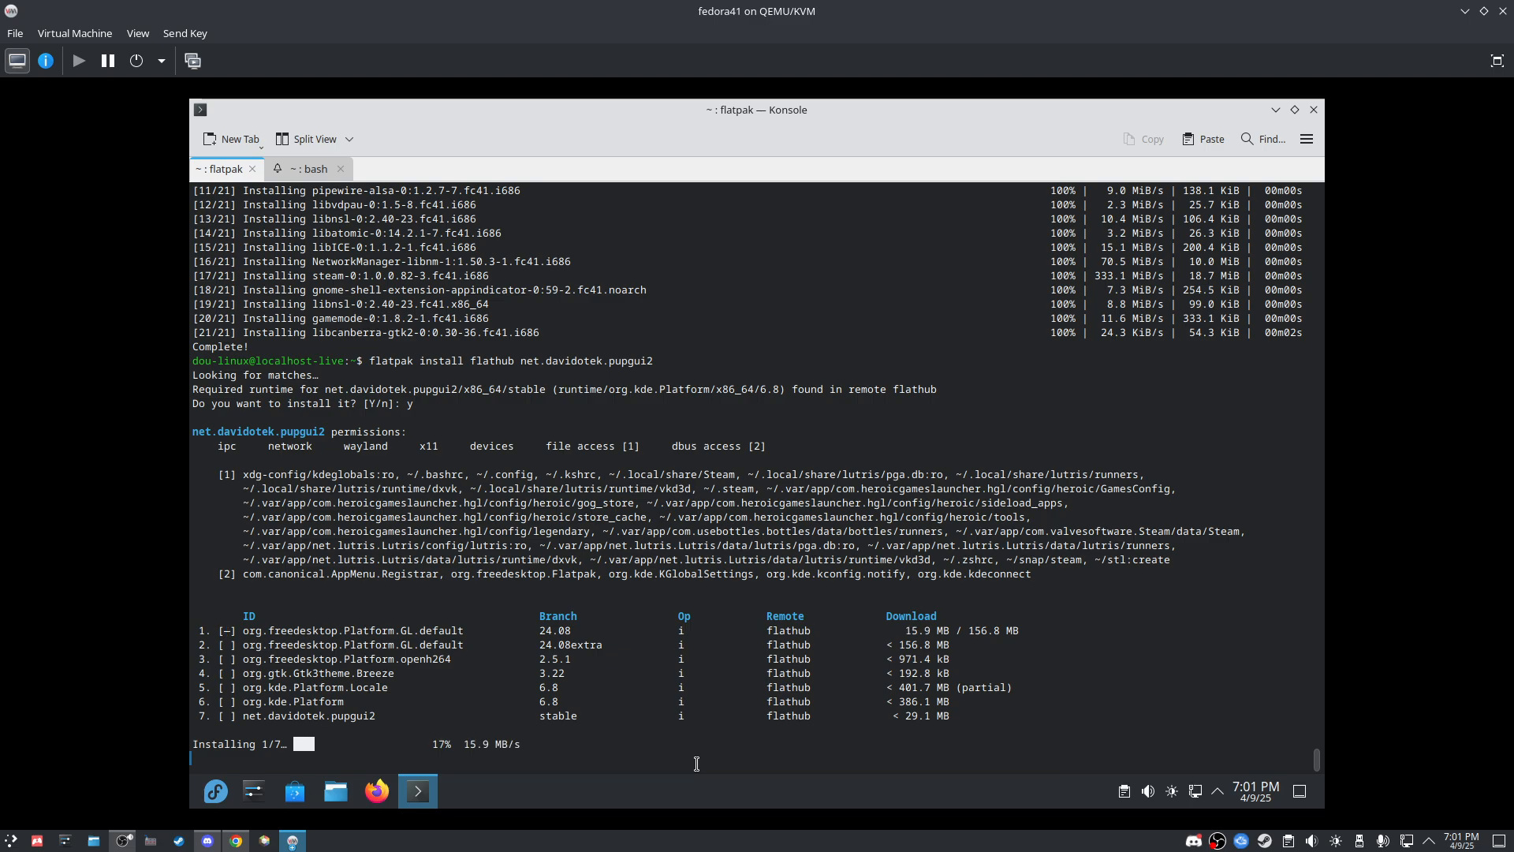
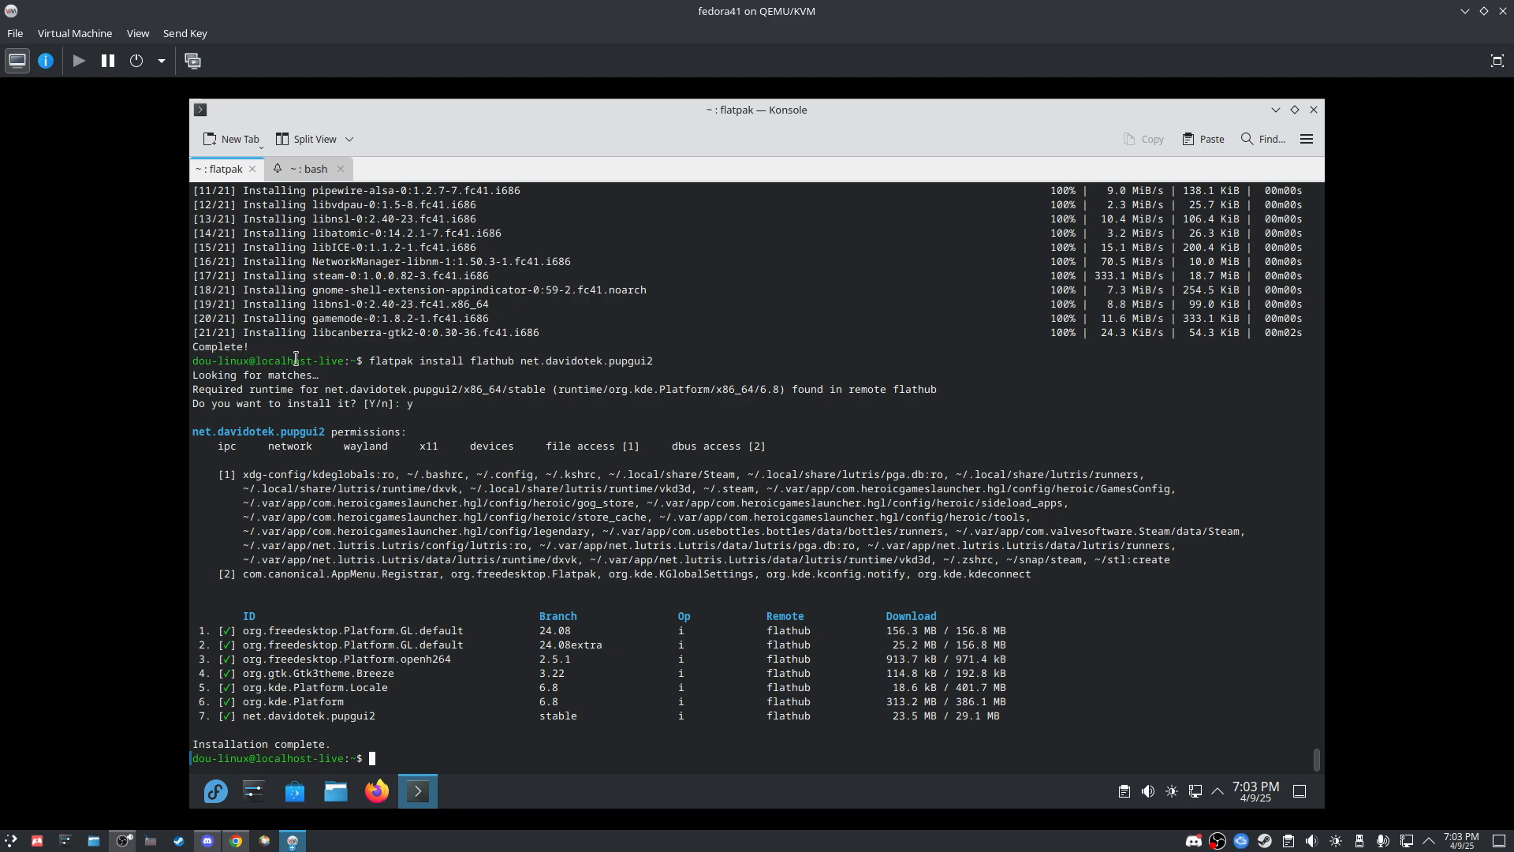
Step: Close Konsole, confirming Close Window with both terminal tabs still open
drag(350, 360, 223, 361)
click(223, 361)
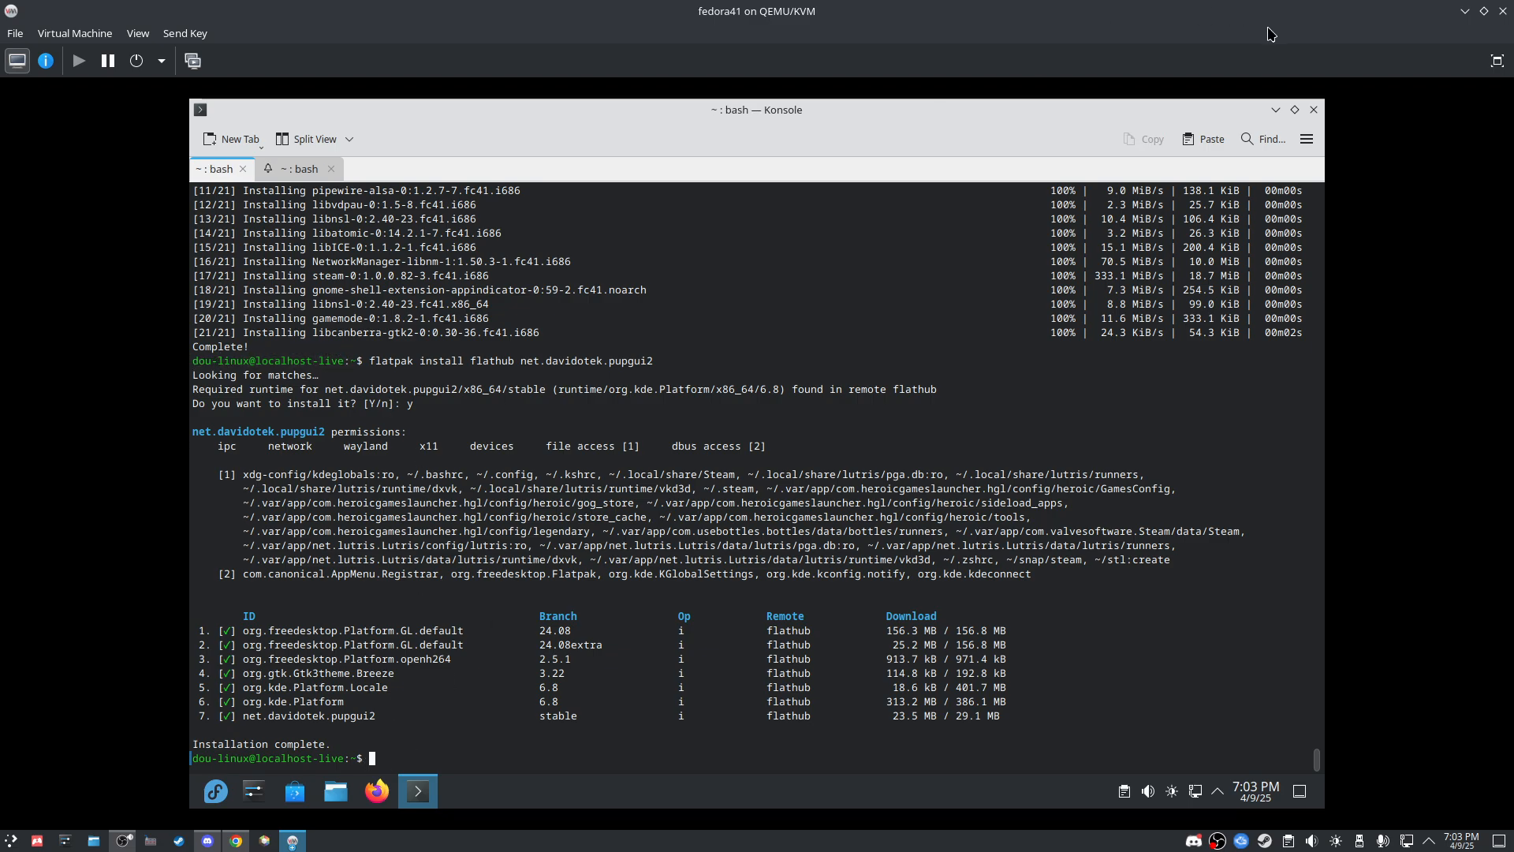
click(1313, 110)
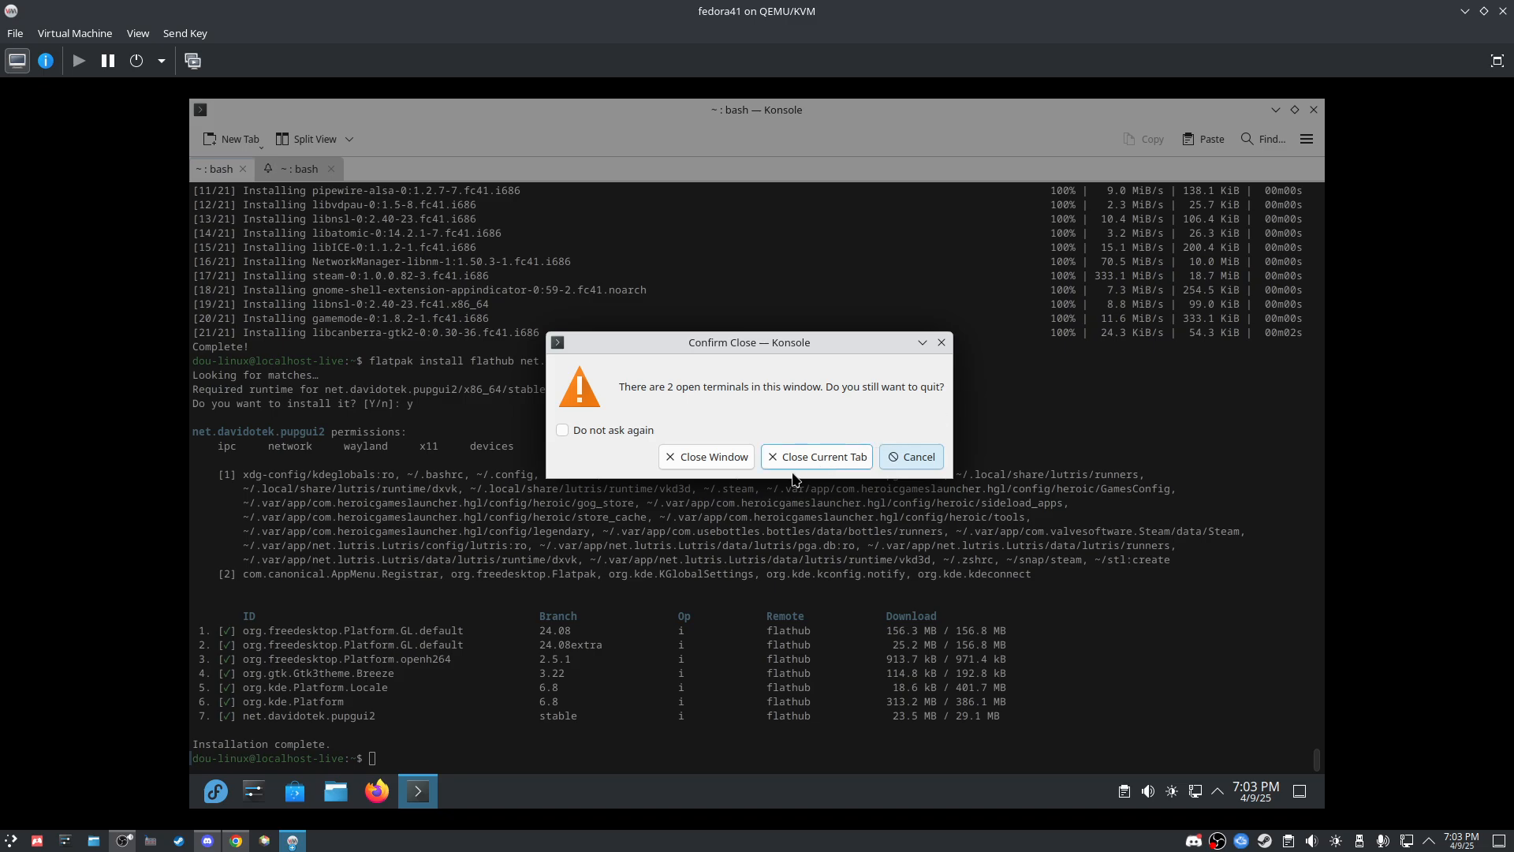
click(705, 448)
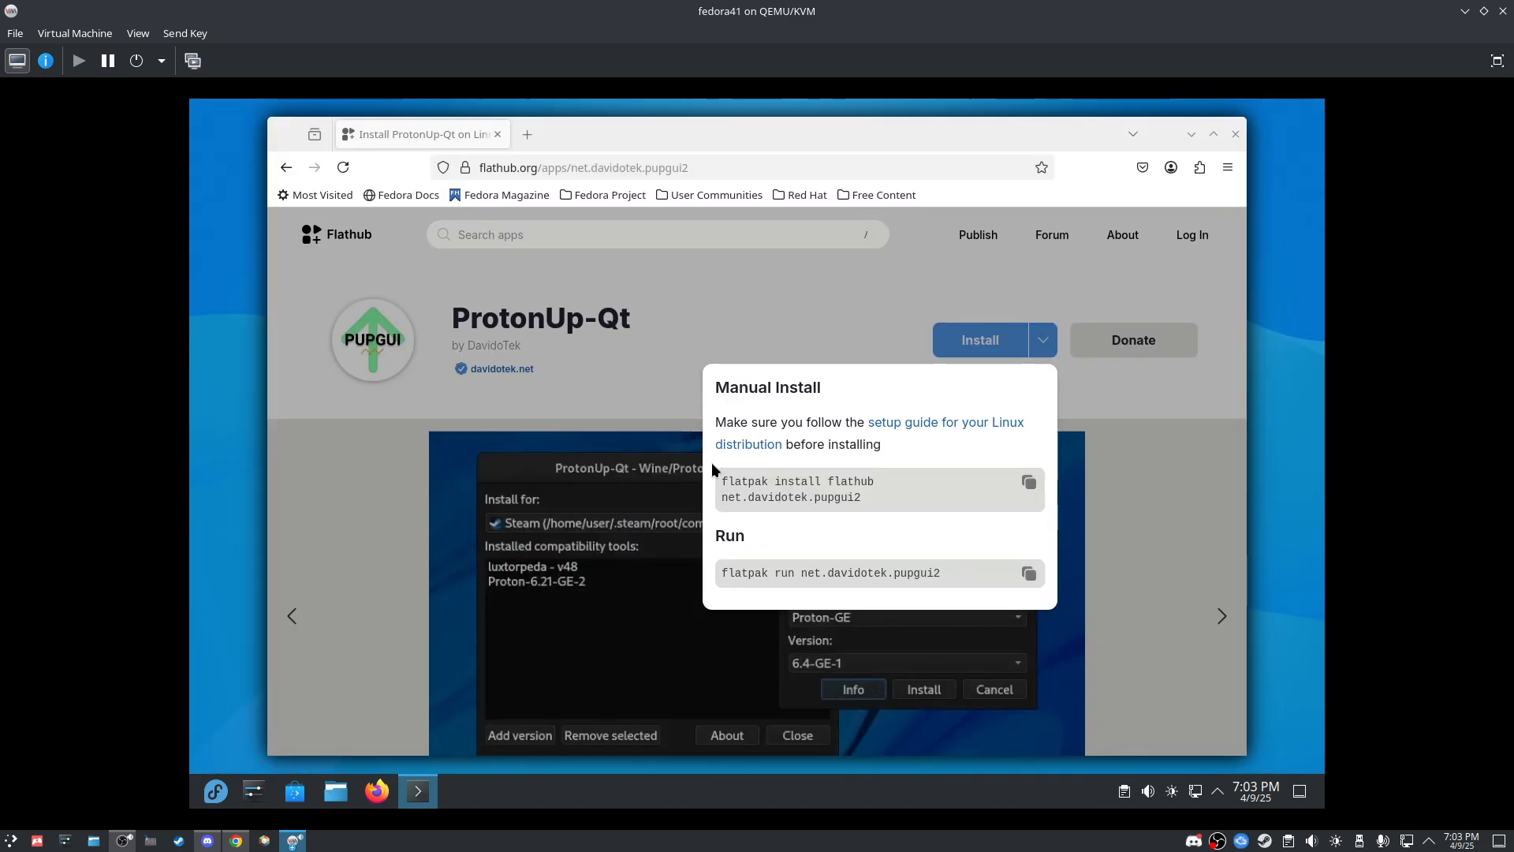
Step: Close the ProtonUp-Qt and Heroic Games Launcher Flathub browser windows
click(1235, 134)
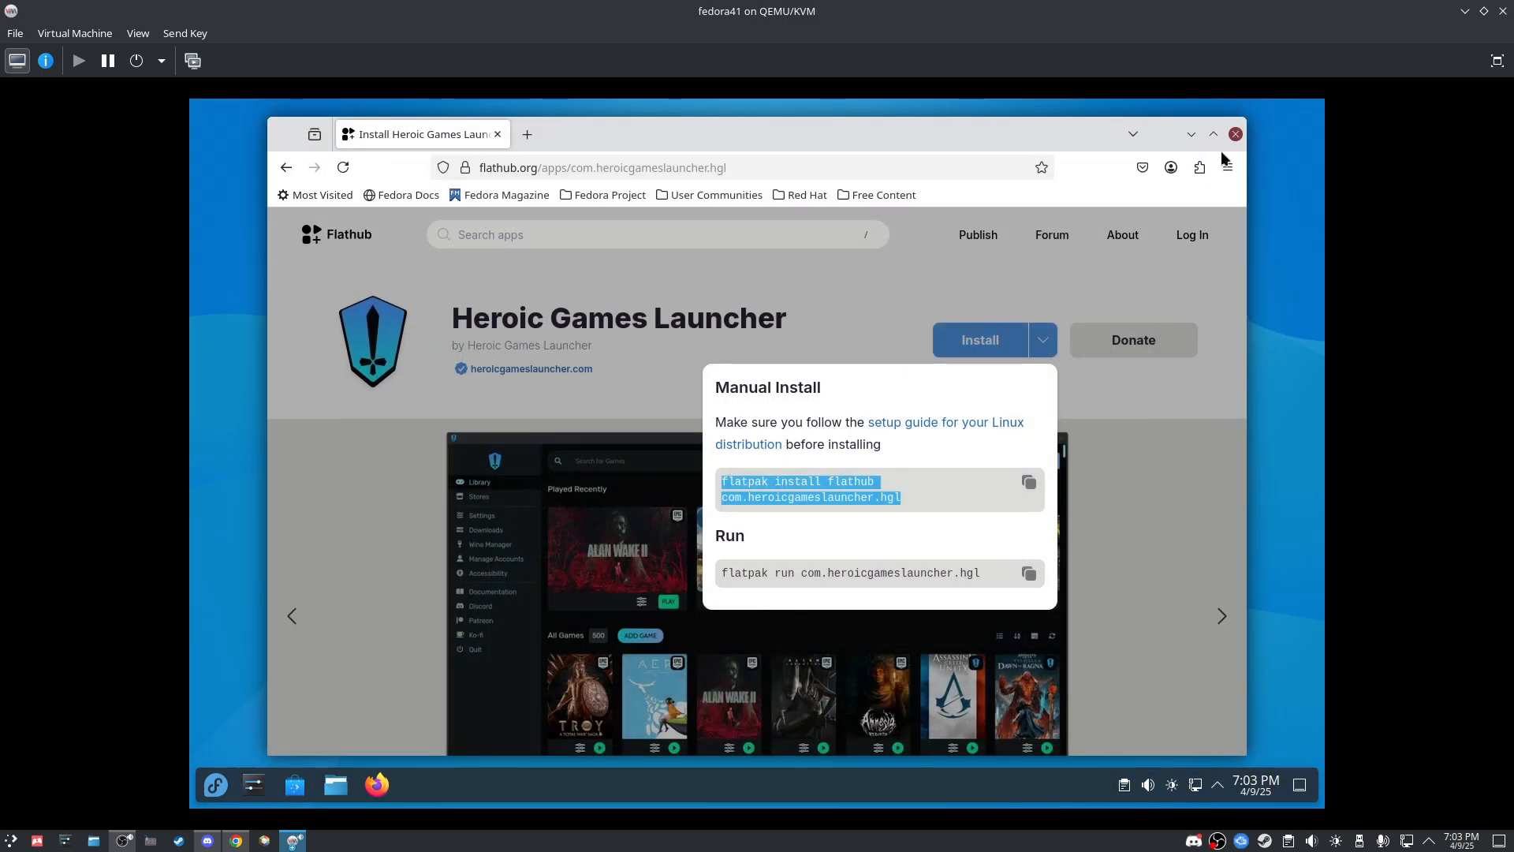
click(1235, 134)
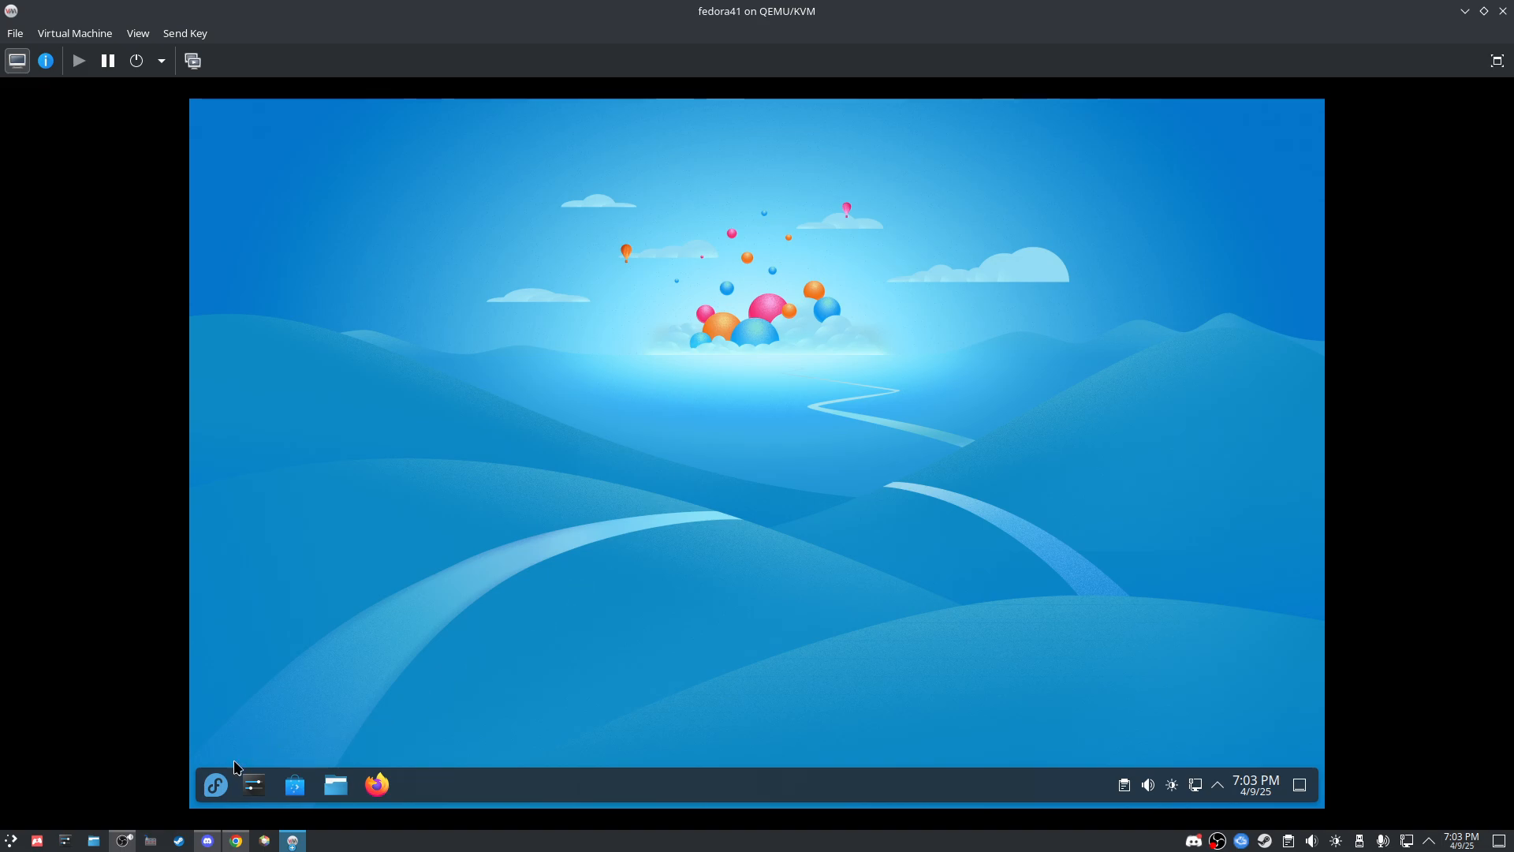
click(217, 783)
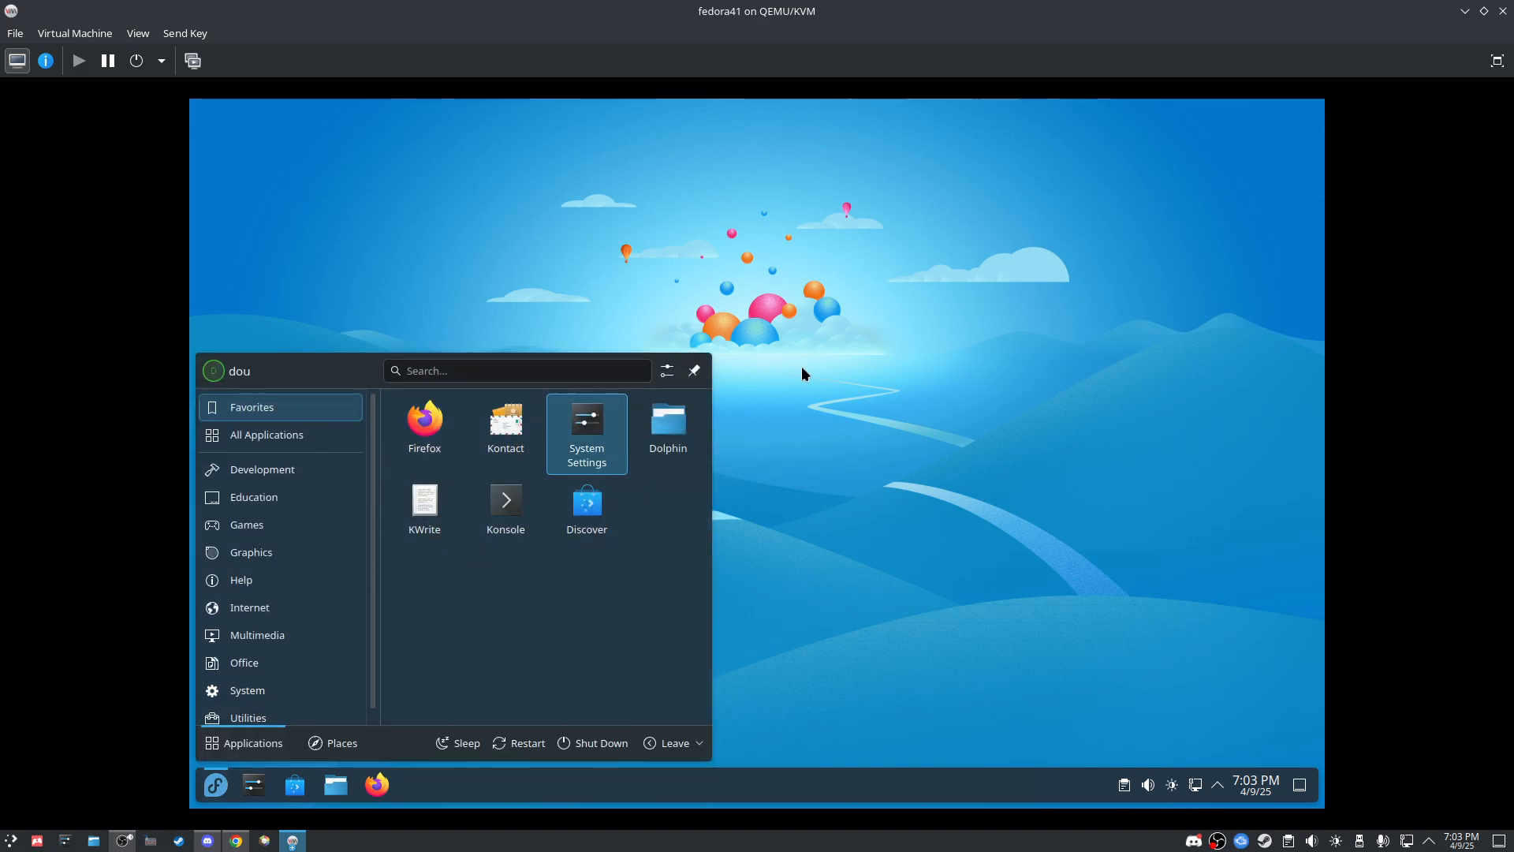
Step: Search the launcher for 'proton' and start ProtonUp-Qt
text(ste)
key(BackSpace)
key(BackSpace)
key(BackSpace)
text(proton)
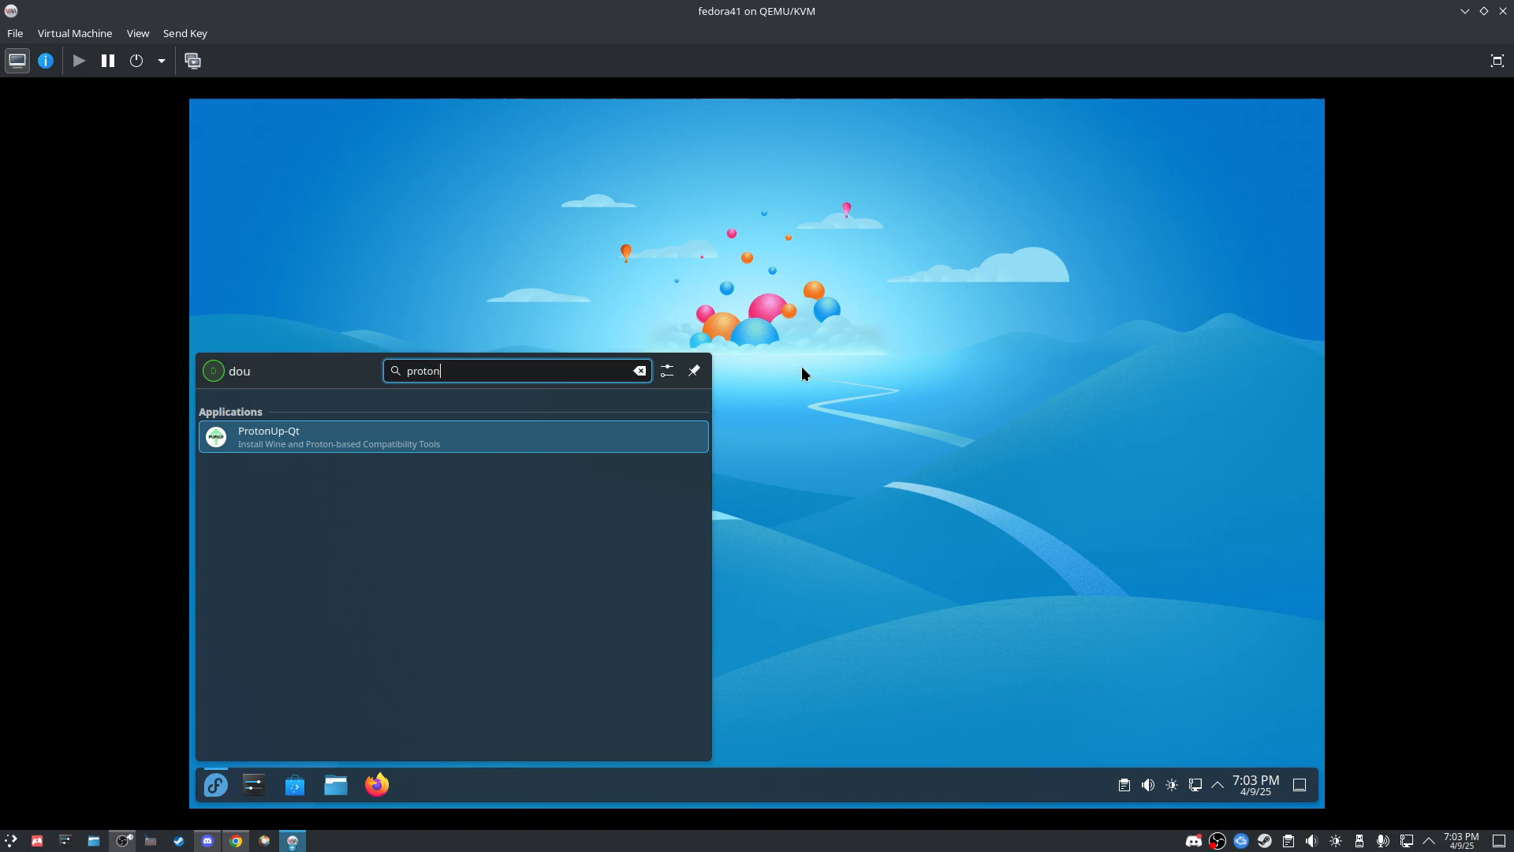
key(Return)
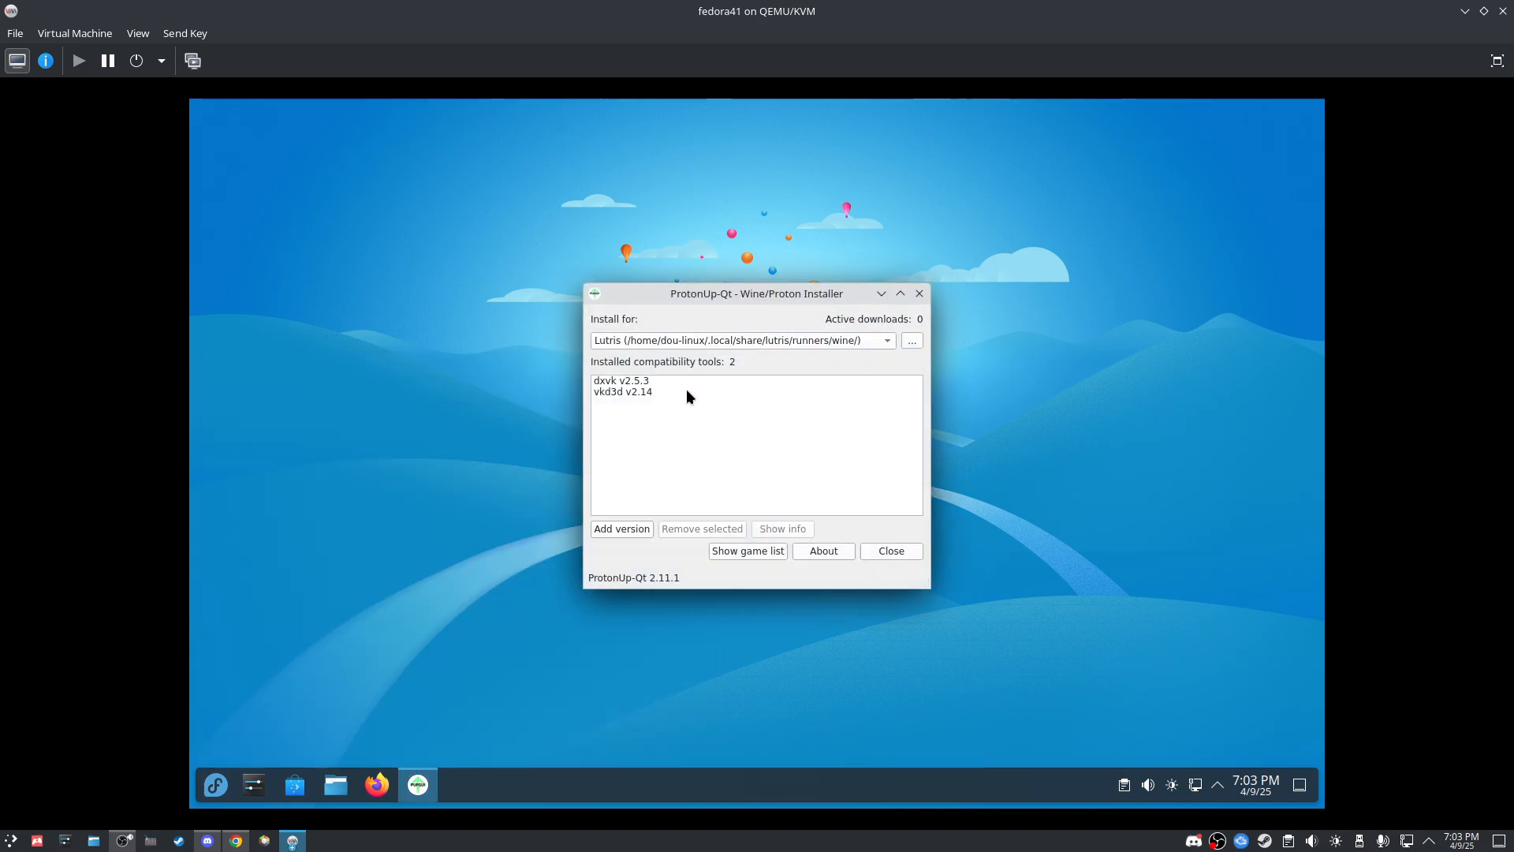
click(874, 339)
Step: Review the custom install directory settings with Steam as launcher, cancelling the folder chooser
click(912, 340)
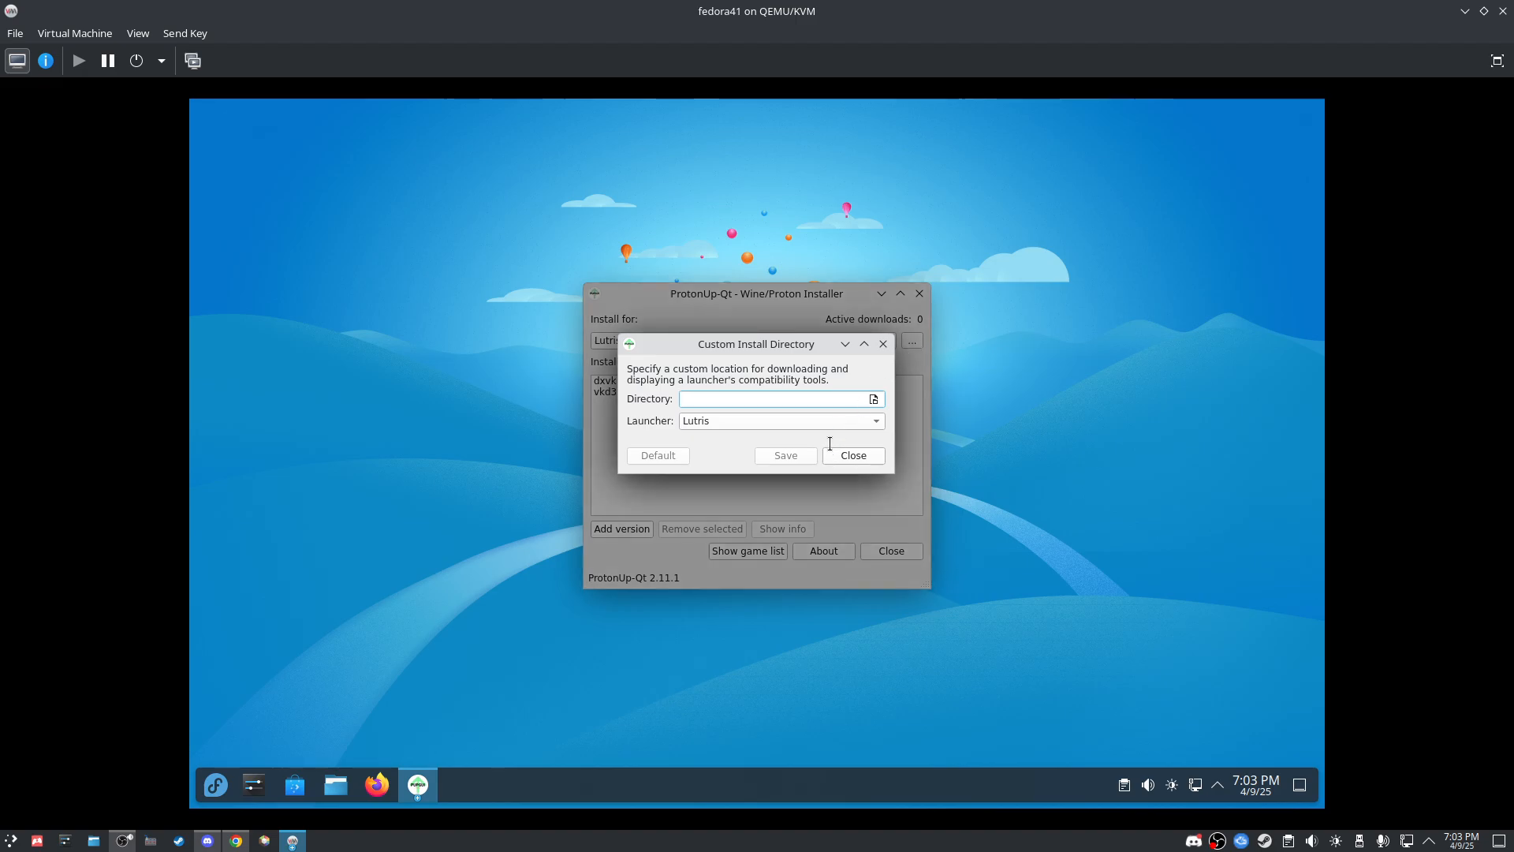
click(872, 422)
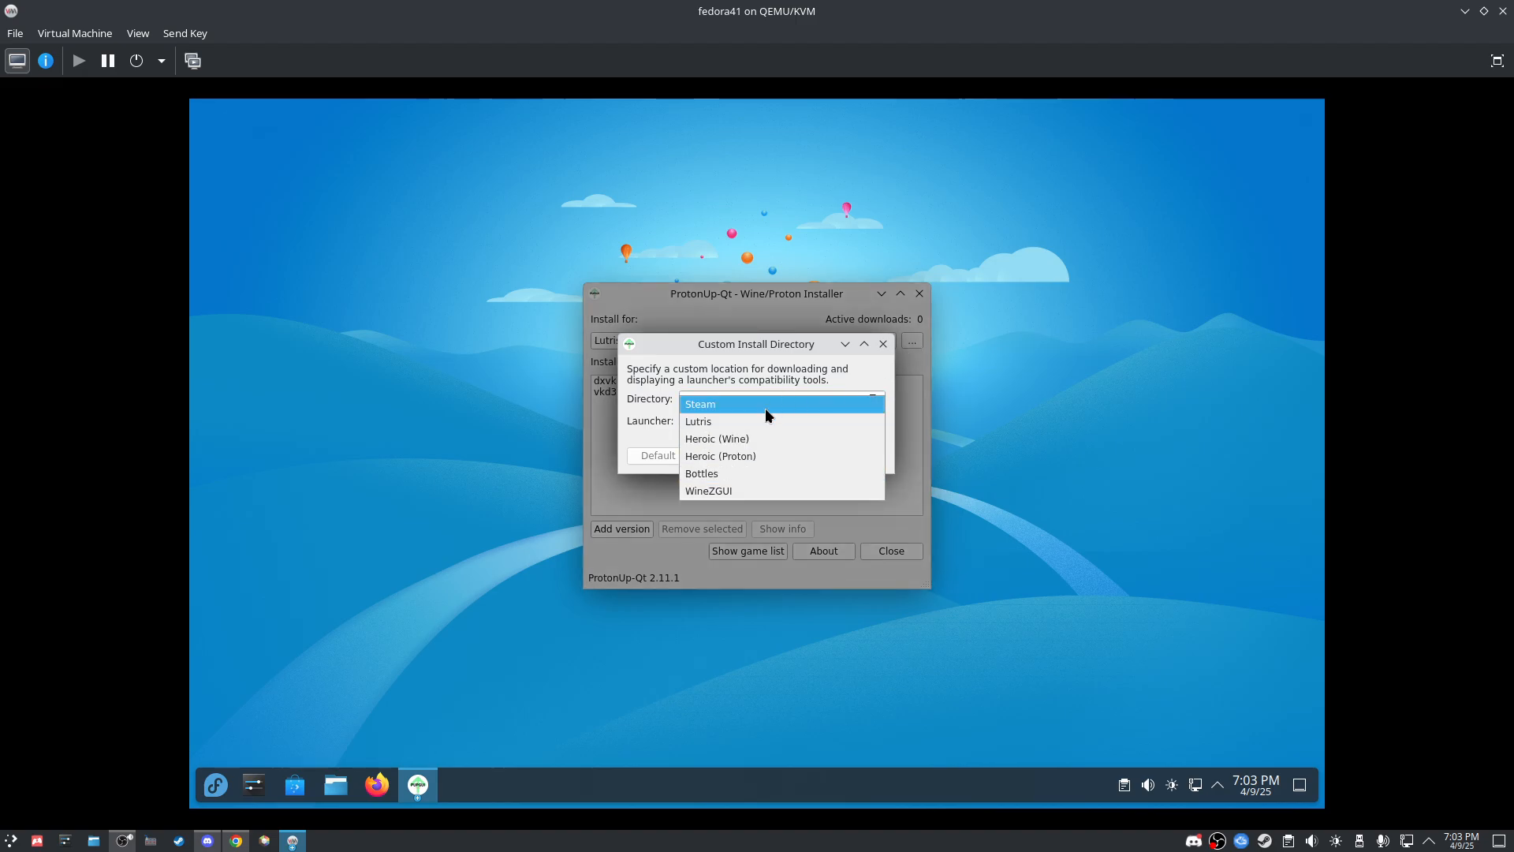
click(845, 398)
click(874, 400)
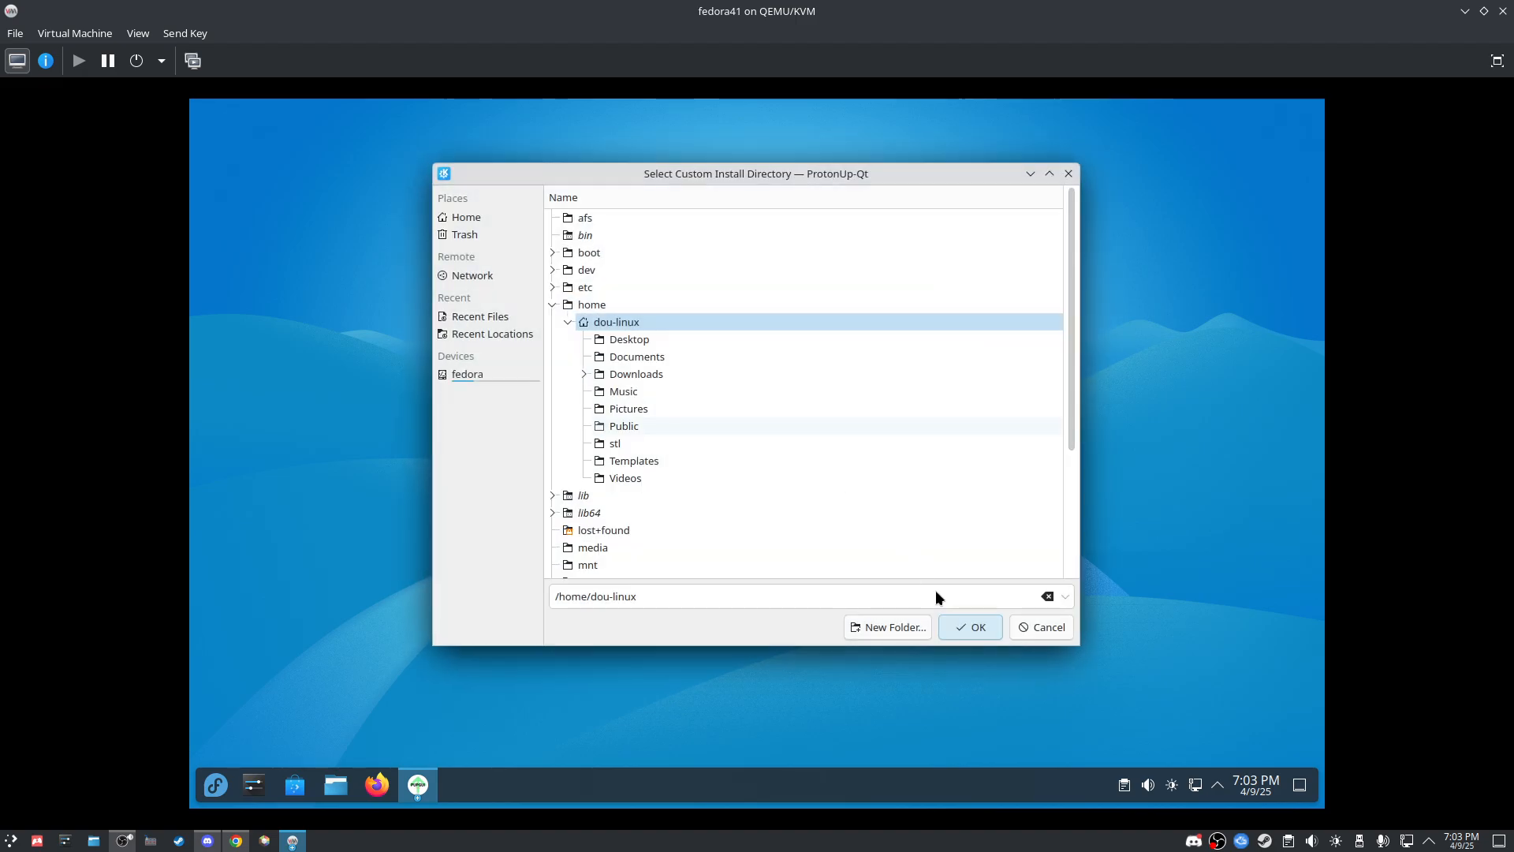
click(1038, 628)
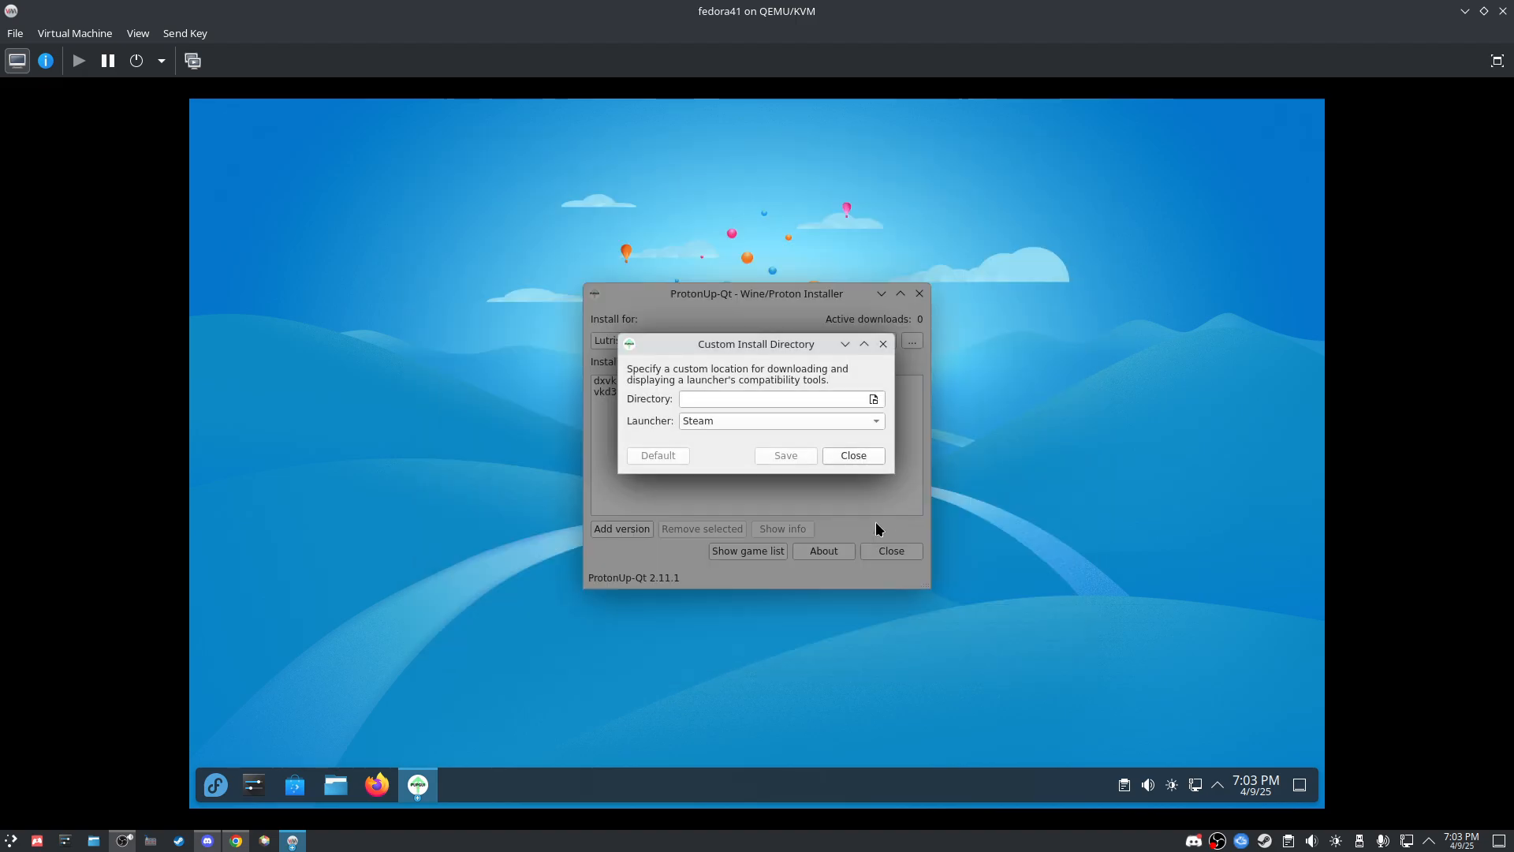
click(872, 465)
Step: Keep Lutris as the install target, then close ProtonUp-Qt and System Settings
click(884, 342)
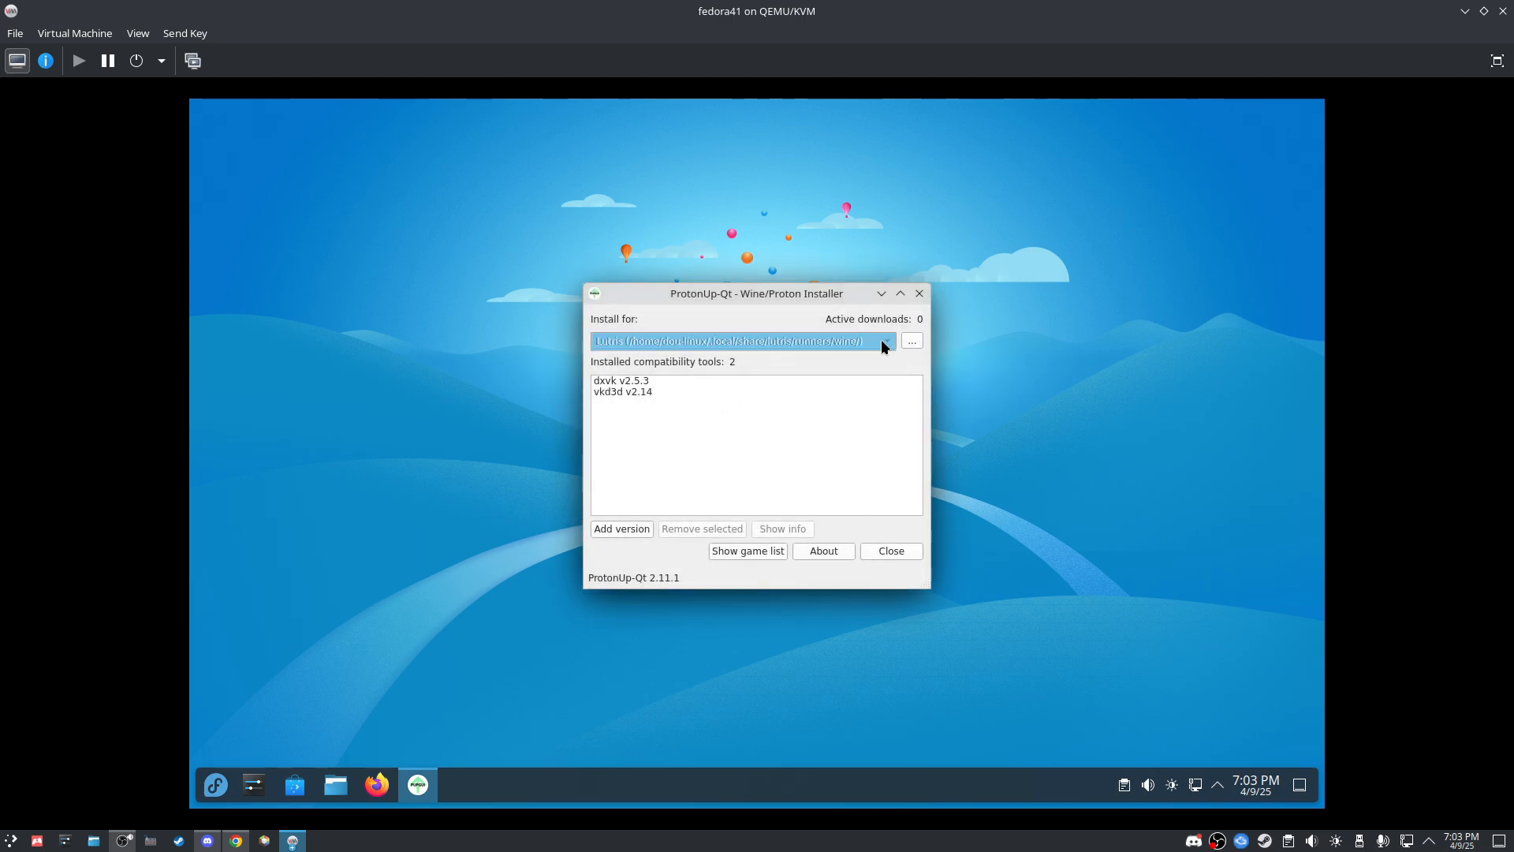
click(886, 342)
click(918, 294)
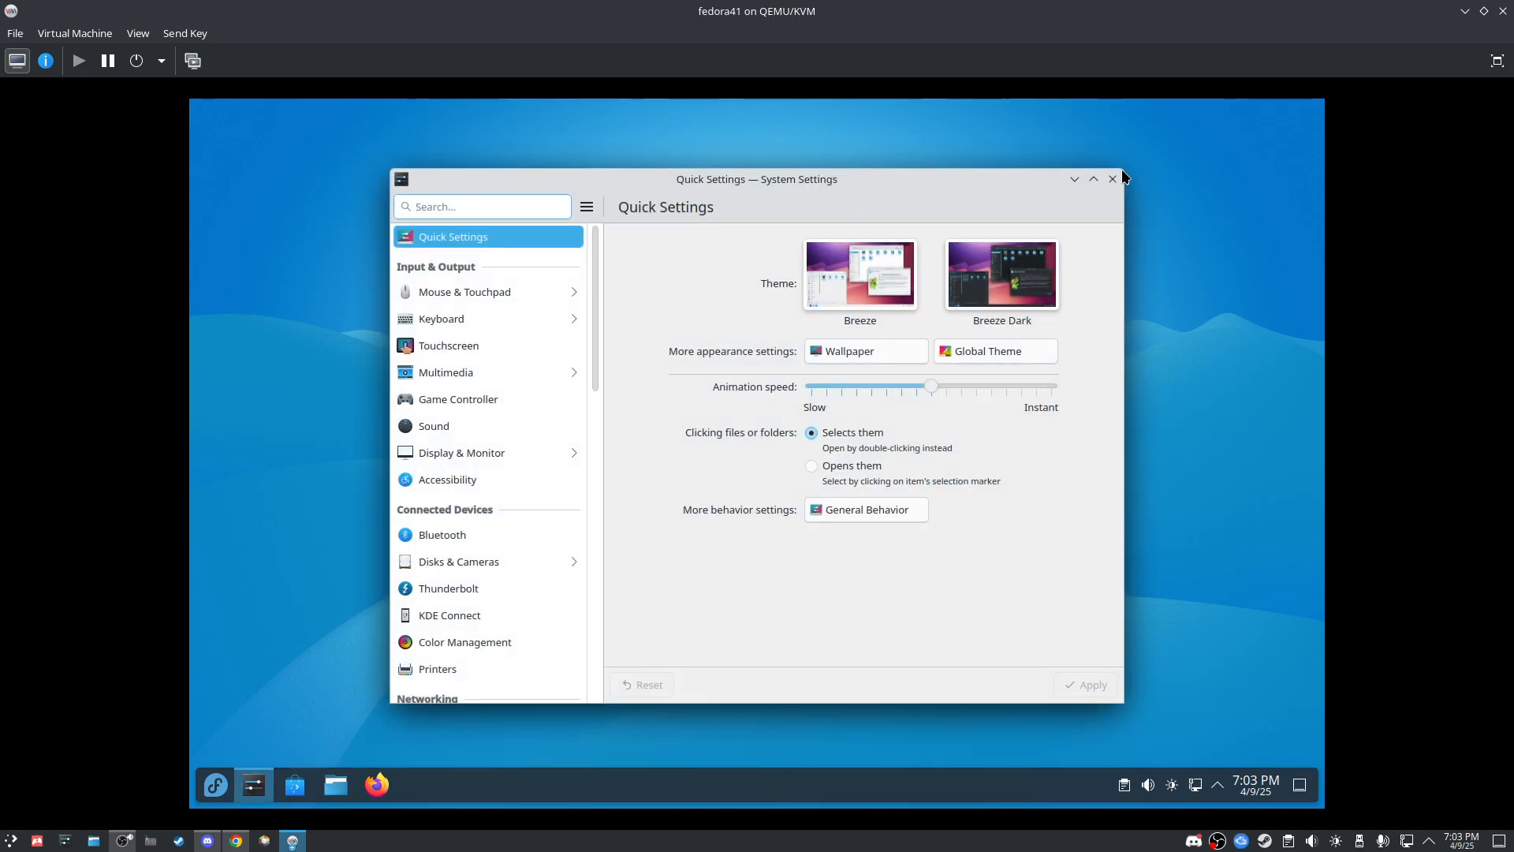
click(1115, 170)
click(216, 786)
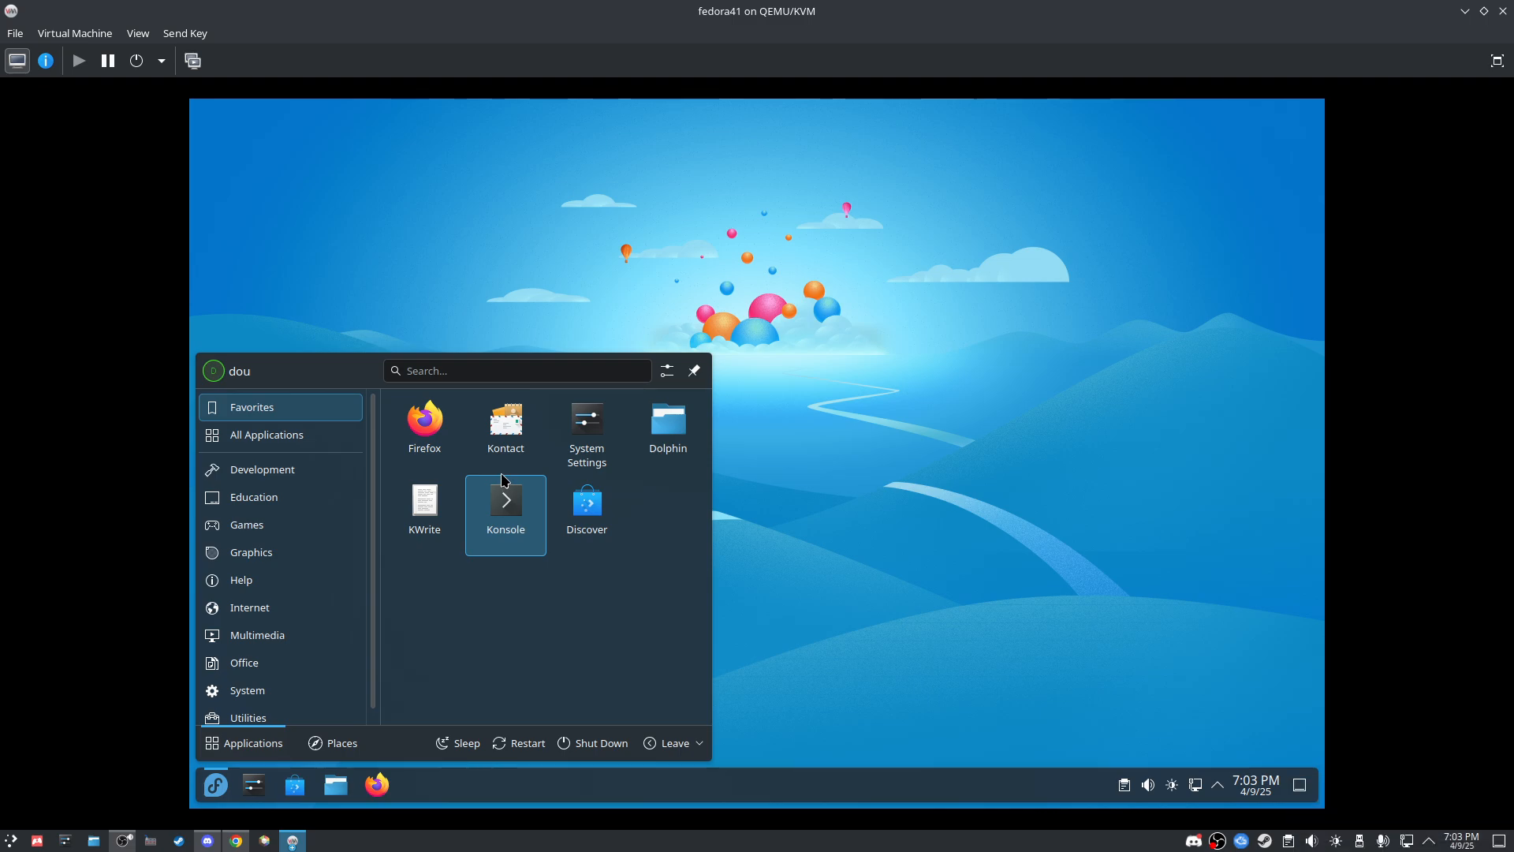
Step: In a new Konsole, run 'flatpak install flatseal' and pick remote 2 (flathub)
click(514, 489)
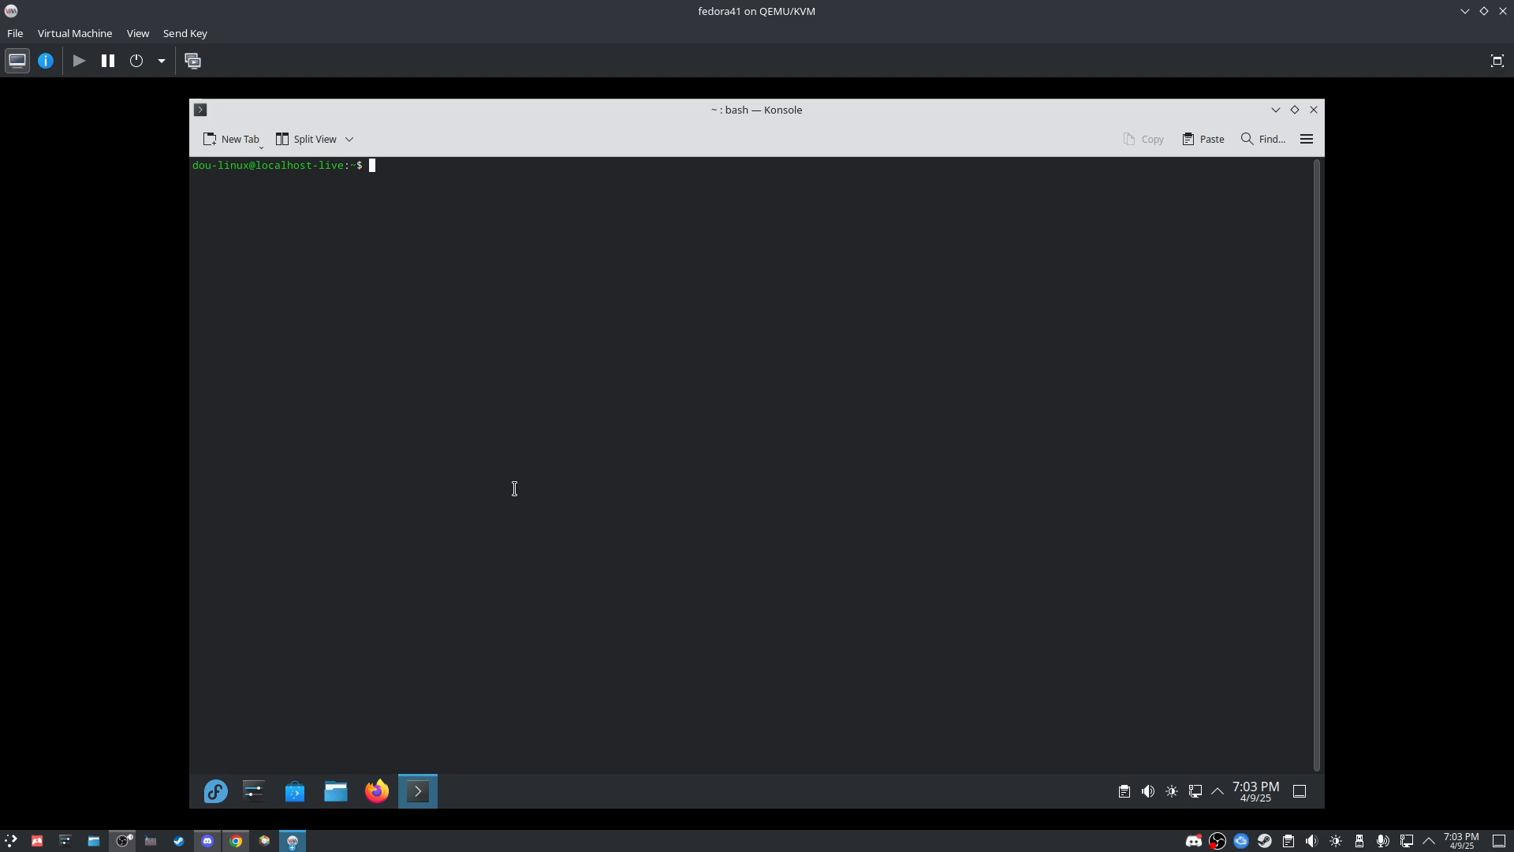
text(flatpak install)
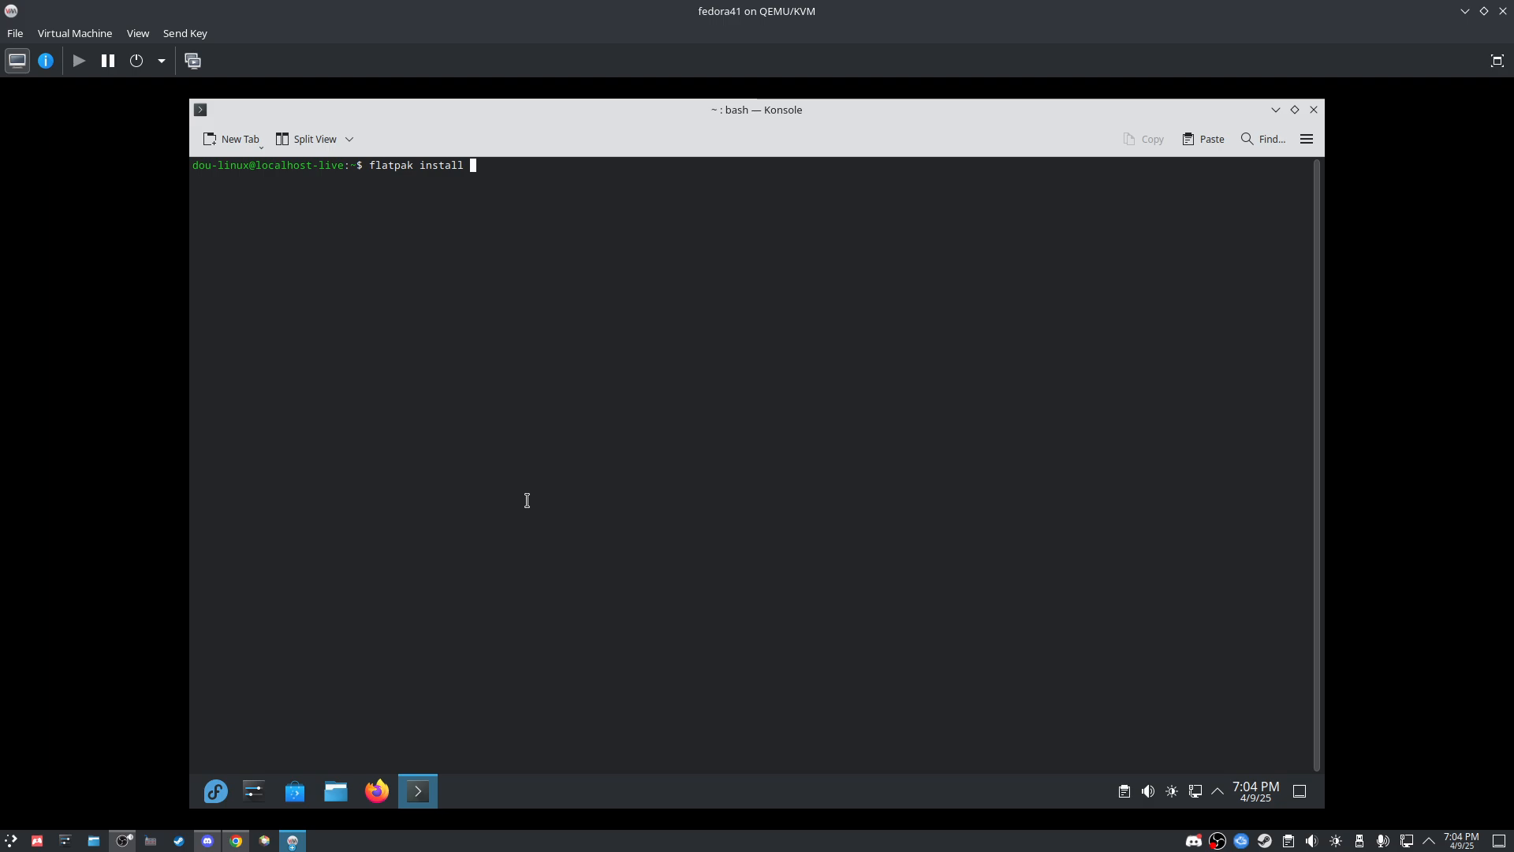
text( flatseal)
key(Return)
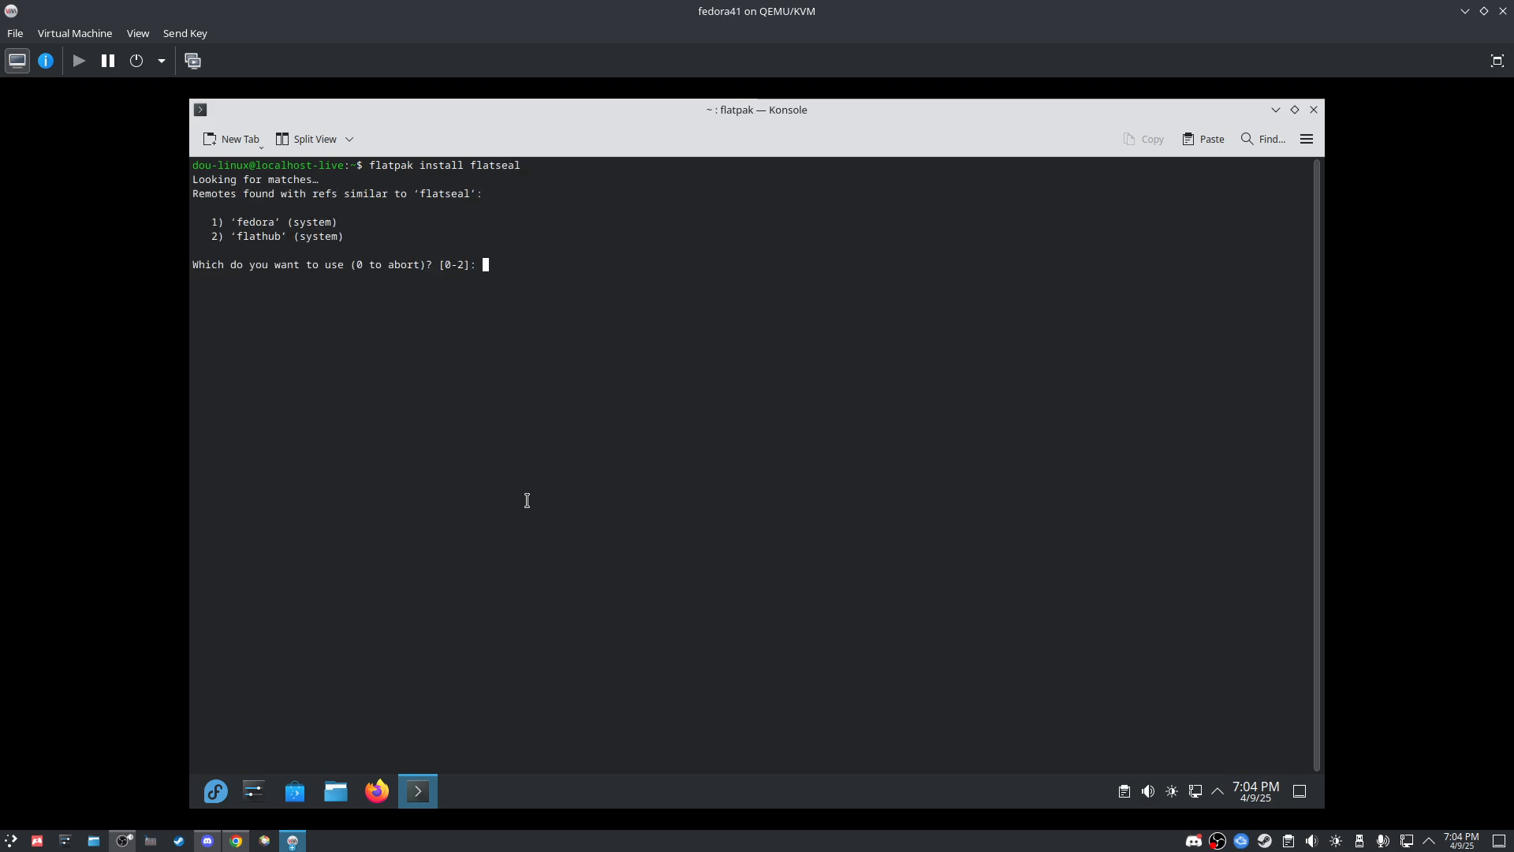
text(2)
key(Return)
Step: Answer y to the Flatseal ref, GNOME runtime and installation prompts
text(y)
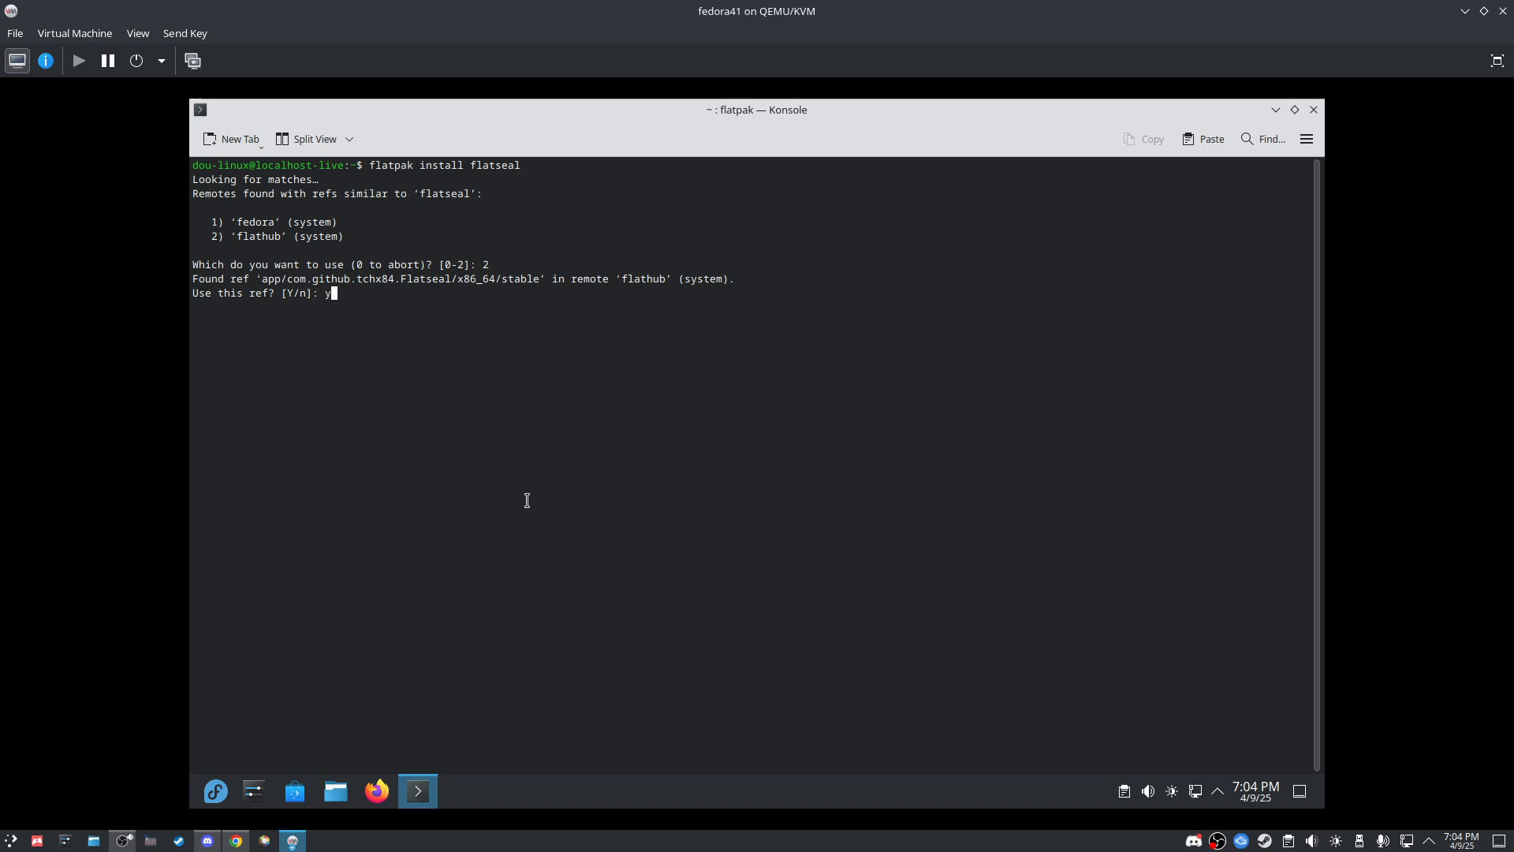
key(Return)
text(y)
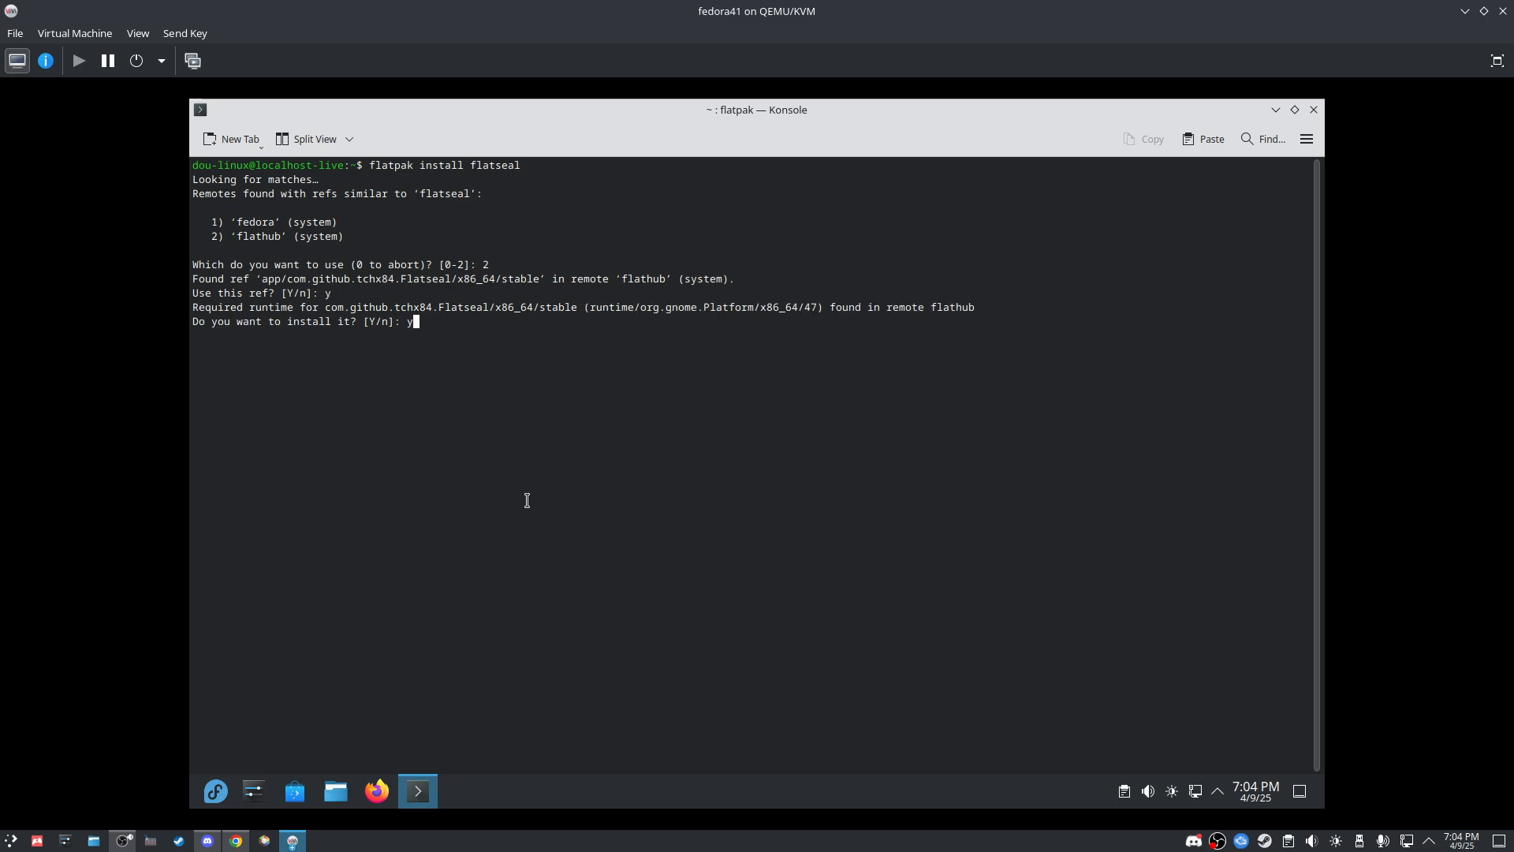
key(Return)
text(y)
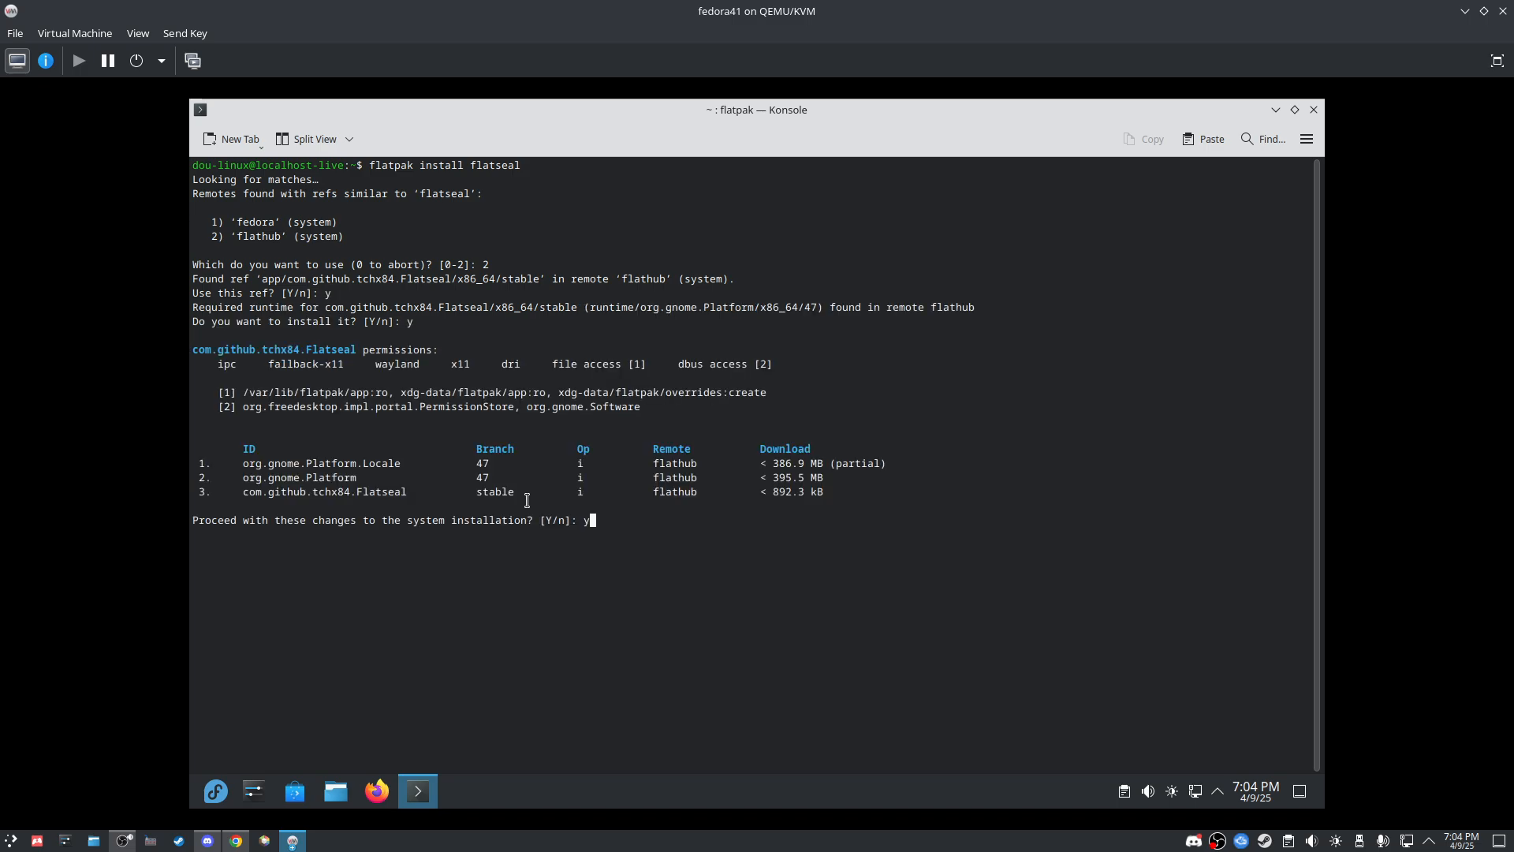
key(Return)
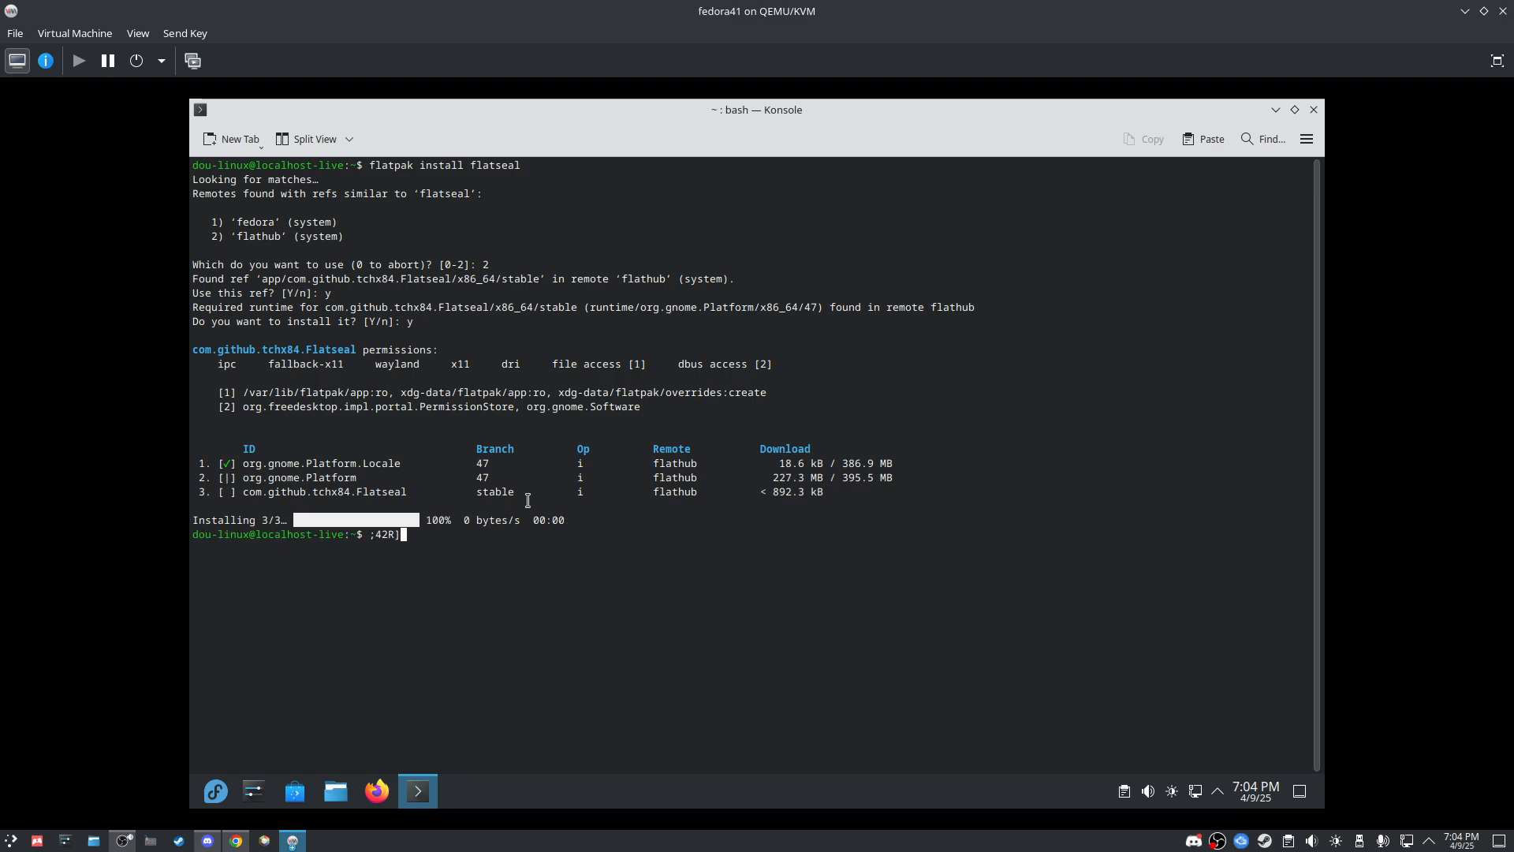
Step: Remove the stray prompt character and close the terminal window
key(BackSpace)
click(121, 844)
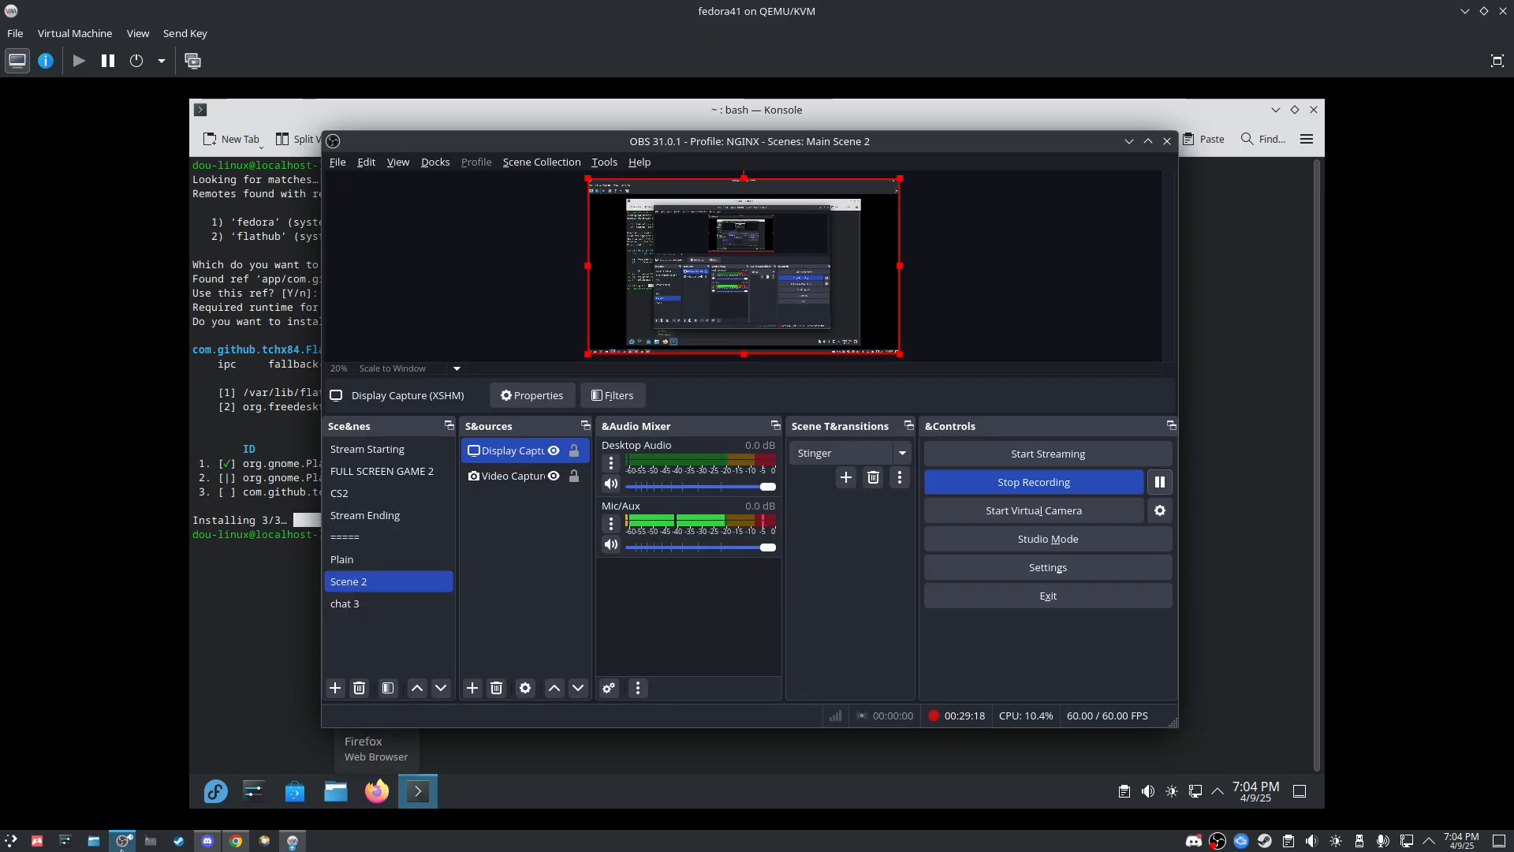
click(121, 844)
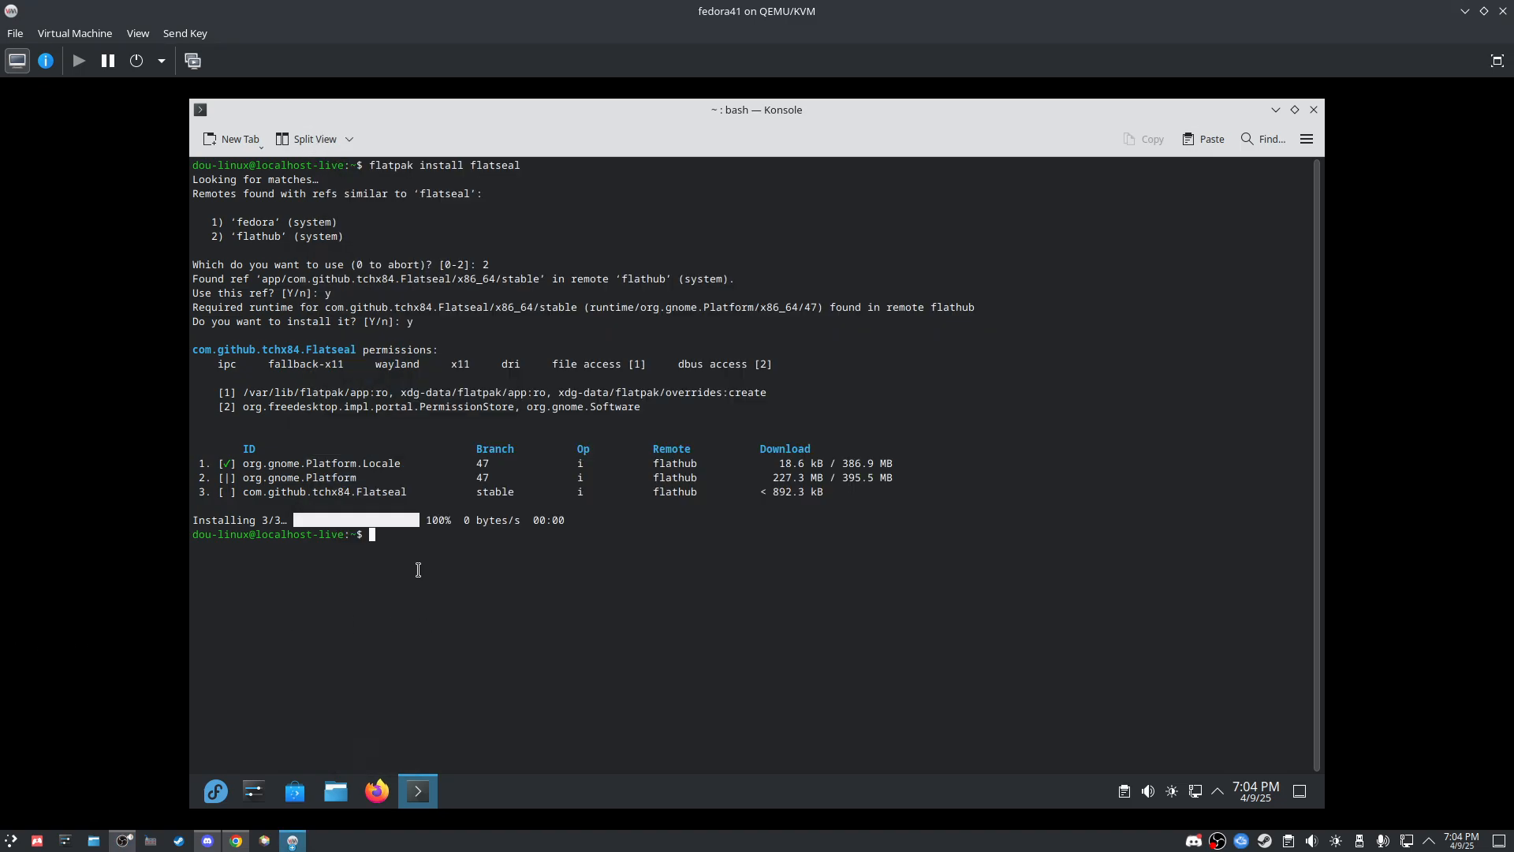
click(1313, 110)
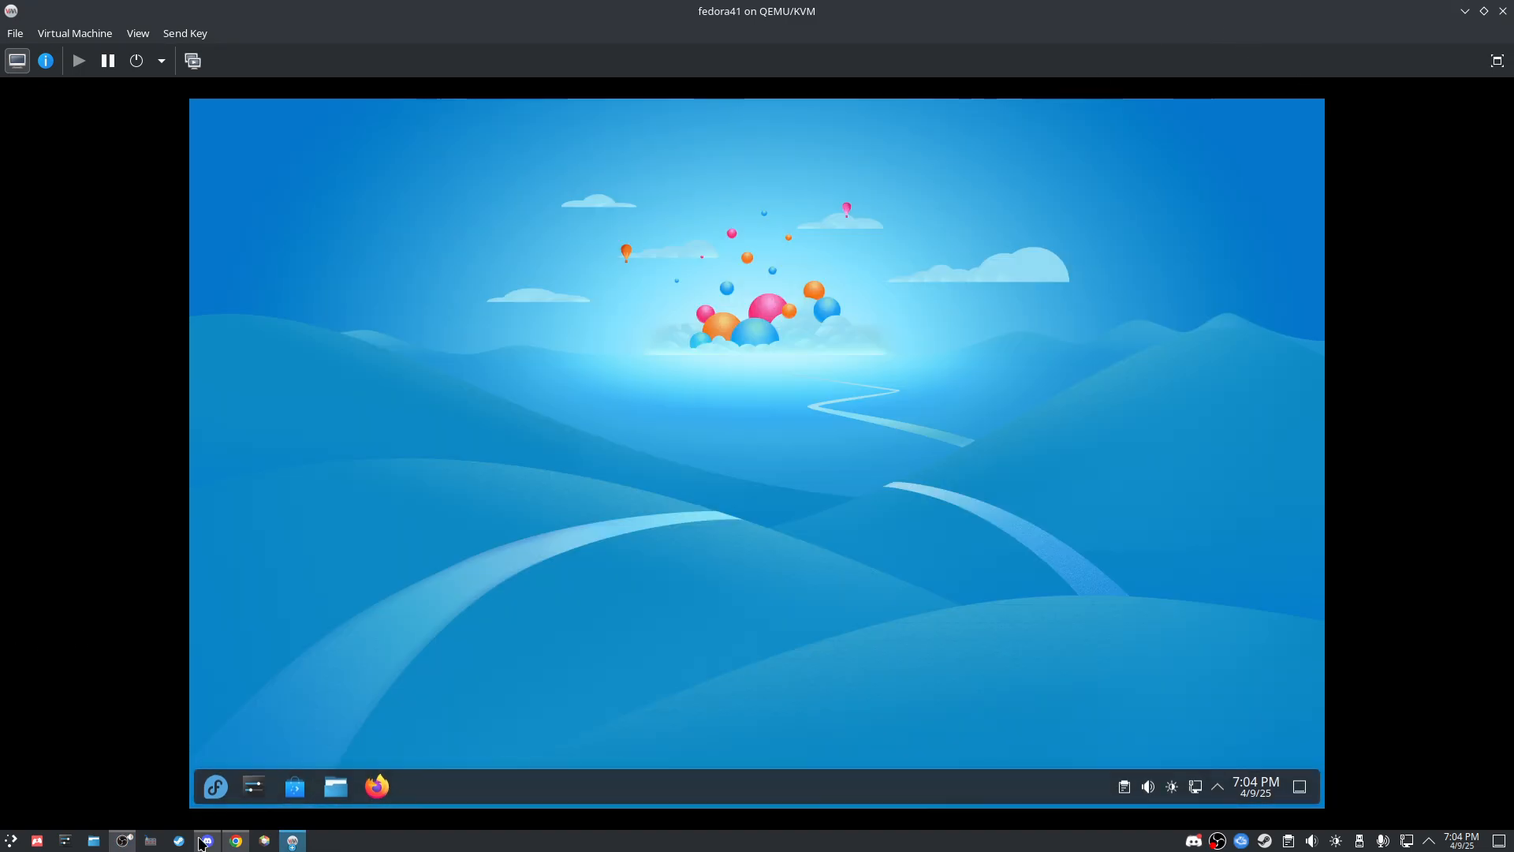
Step: Launch Flatseal and select ProtonUp-Qt to view its sandbox permissions
click(211, 787)
text(flatseal)
key(Return)
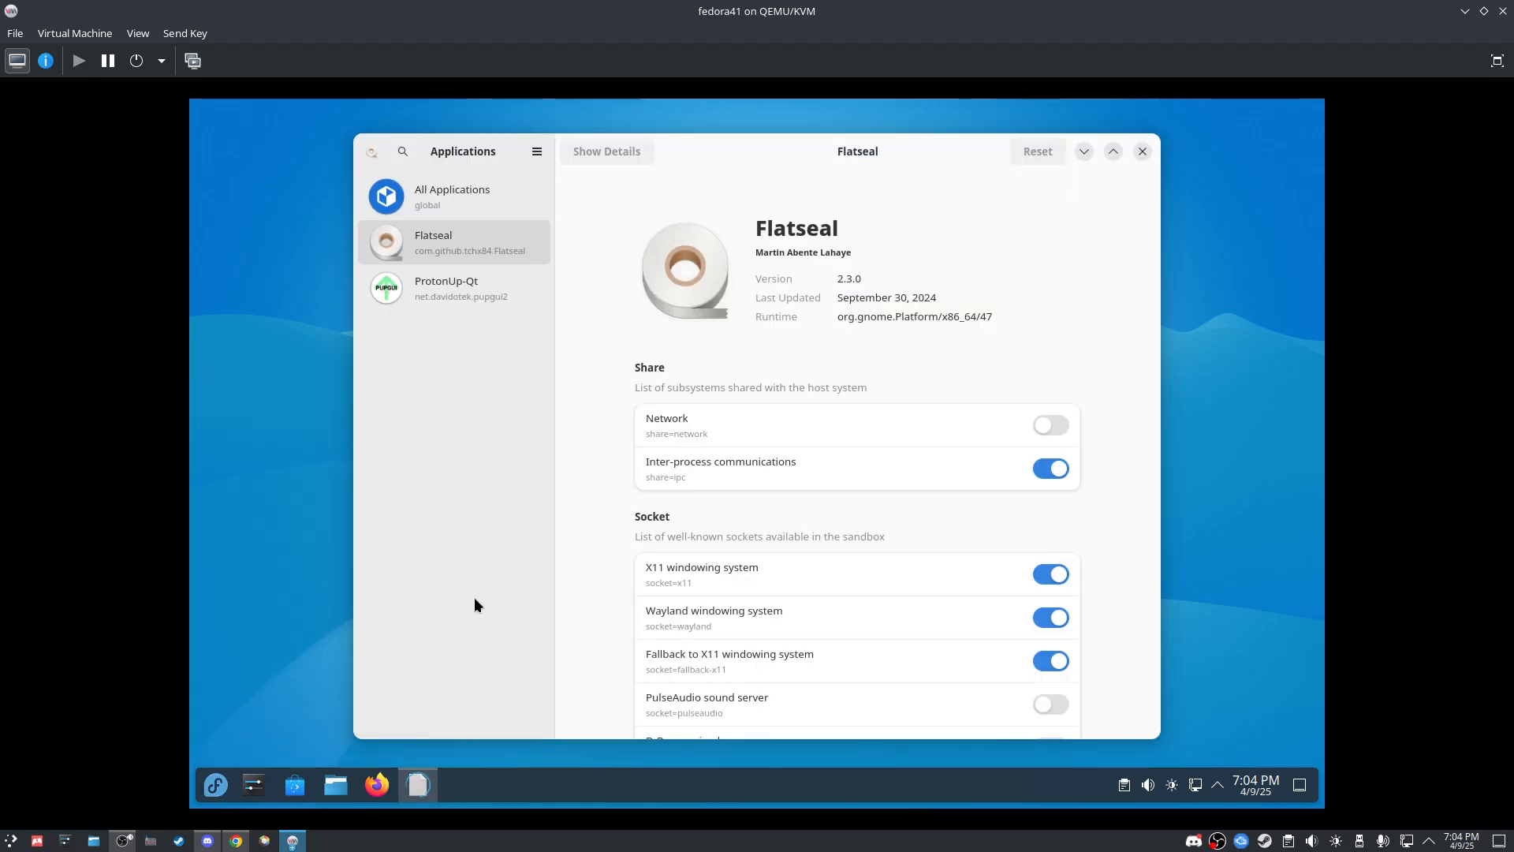
click(434, 281)
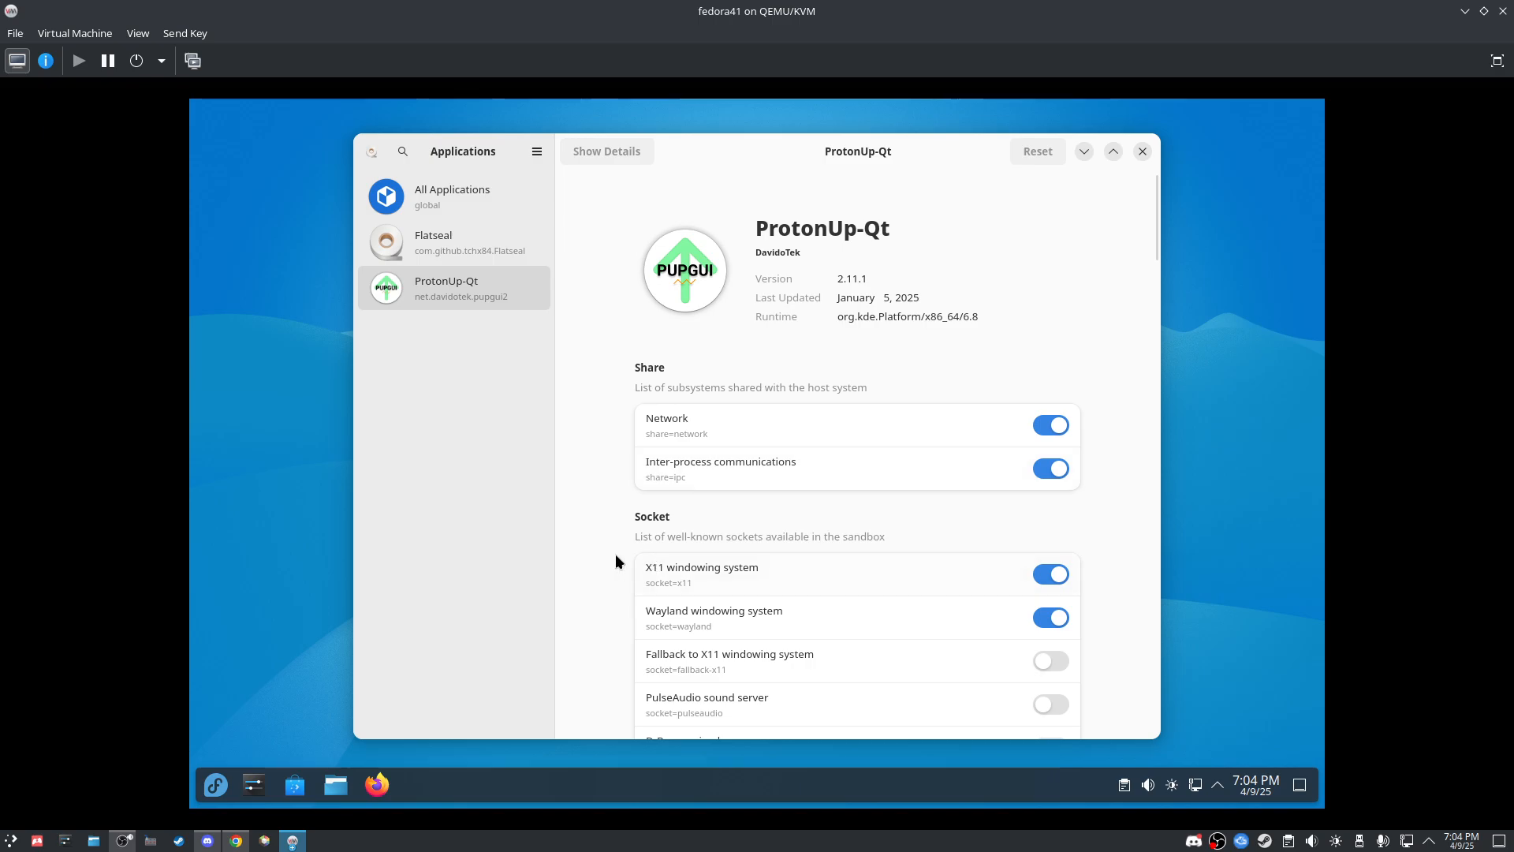
Step: Enable all system files, system libraries and all user files for ProtonUp-Qt, then close Flatseal
scroll(613, 555, down, 10)
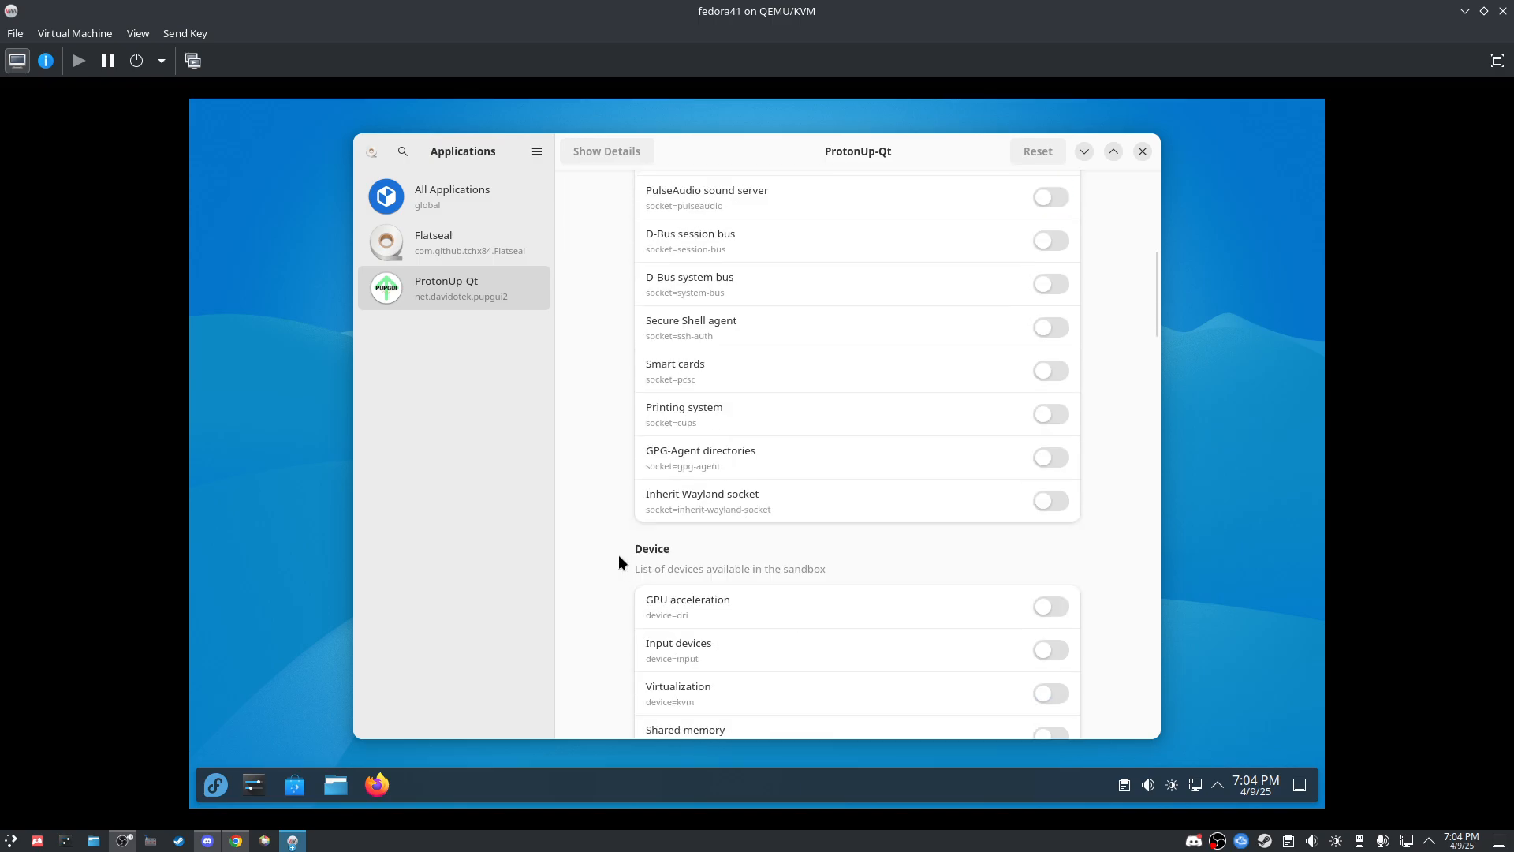
scroll(618, 552, down, 15)
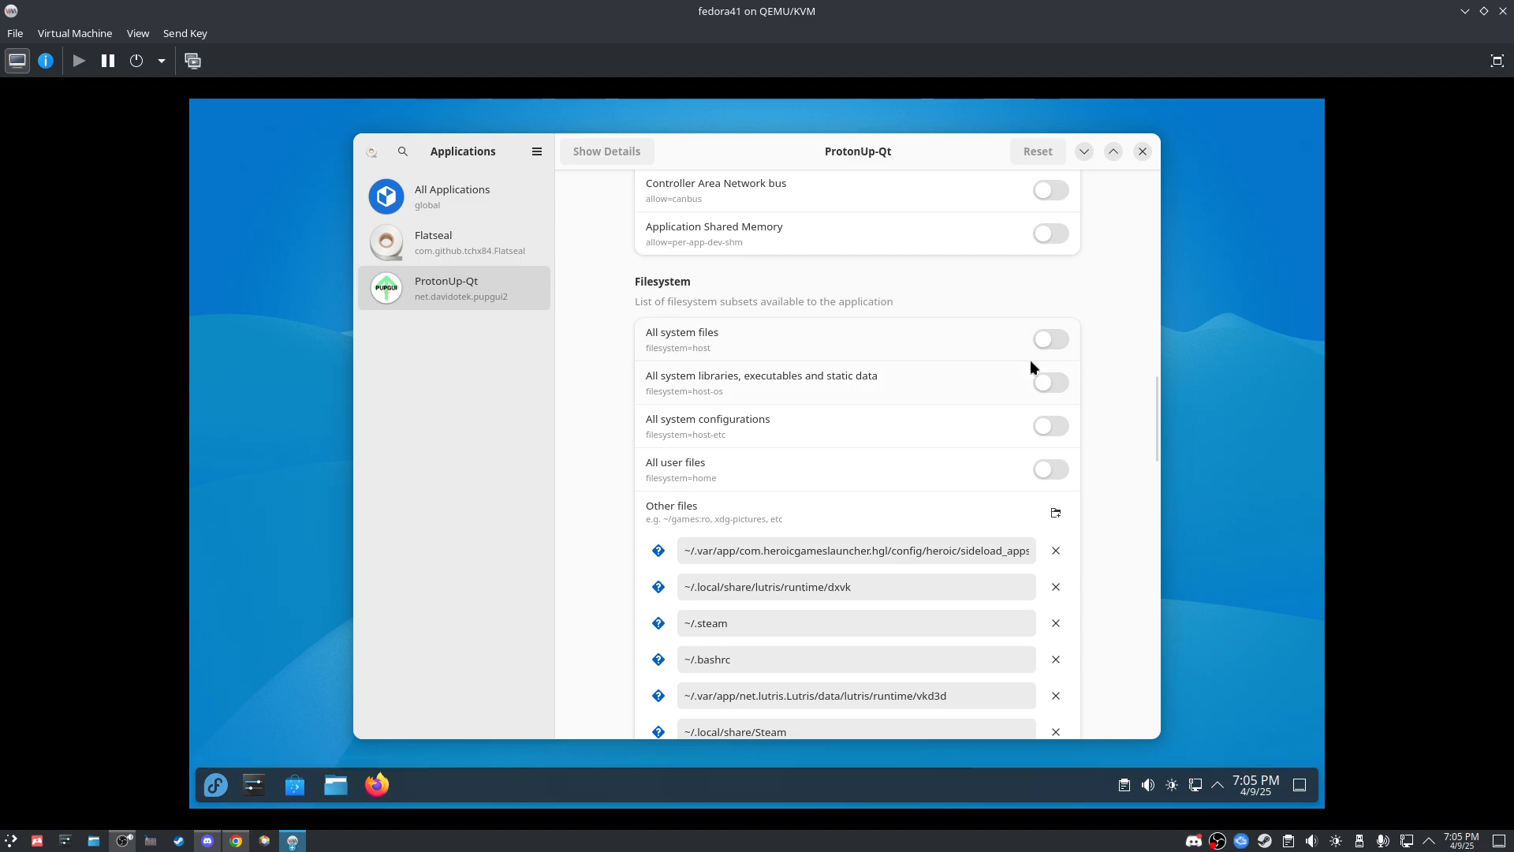
click(1044, 338)
click(1048, 384)
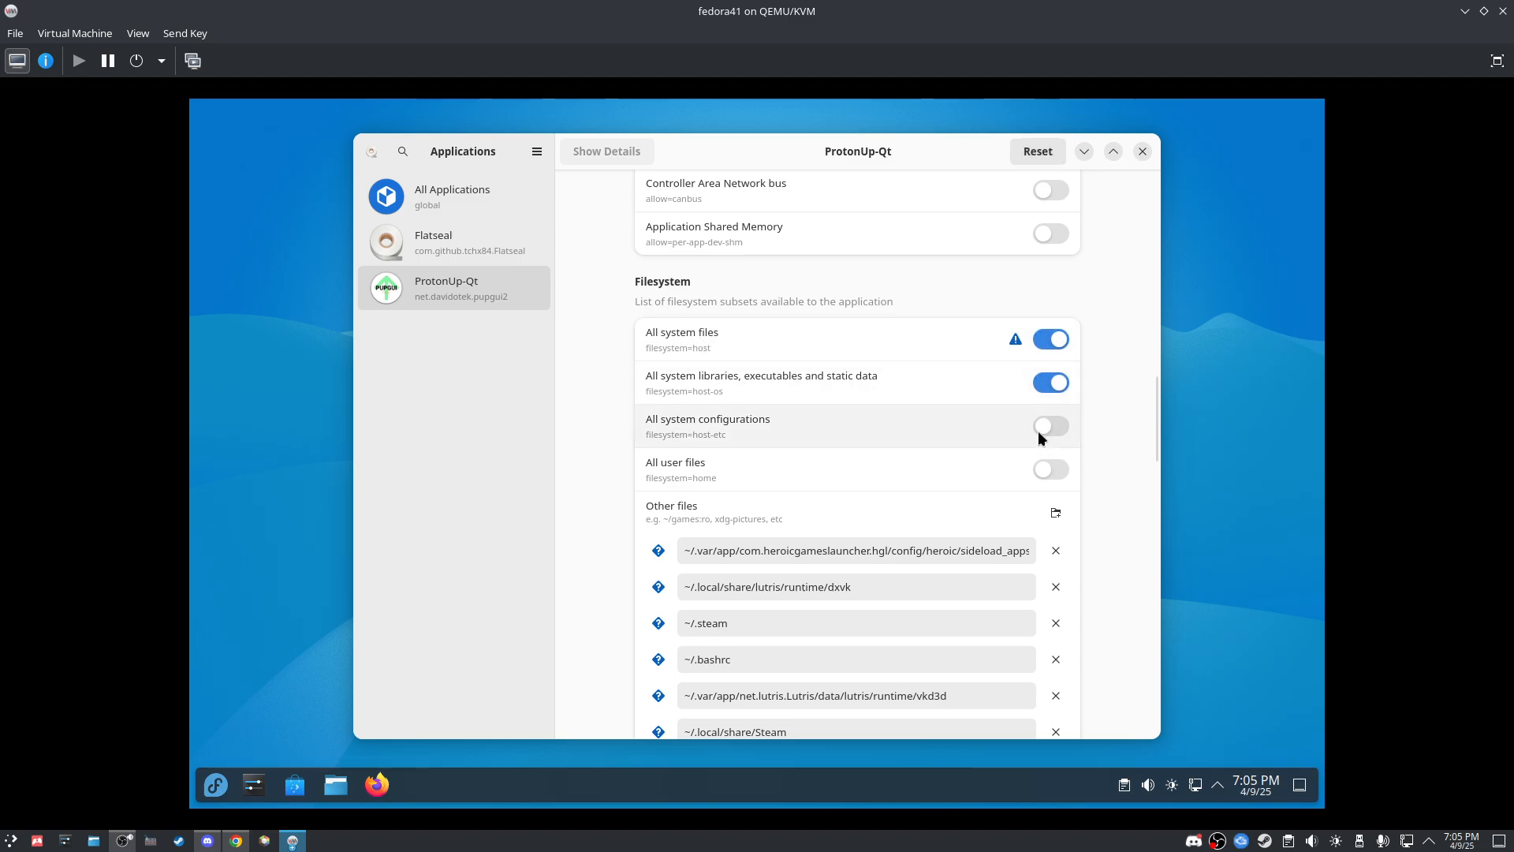
click(1047, 466)
scroll(856, 473, down, 10)
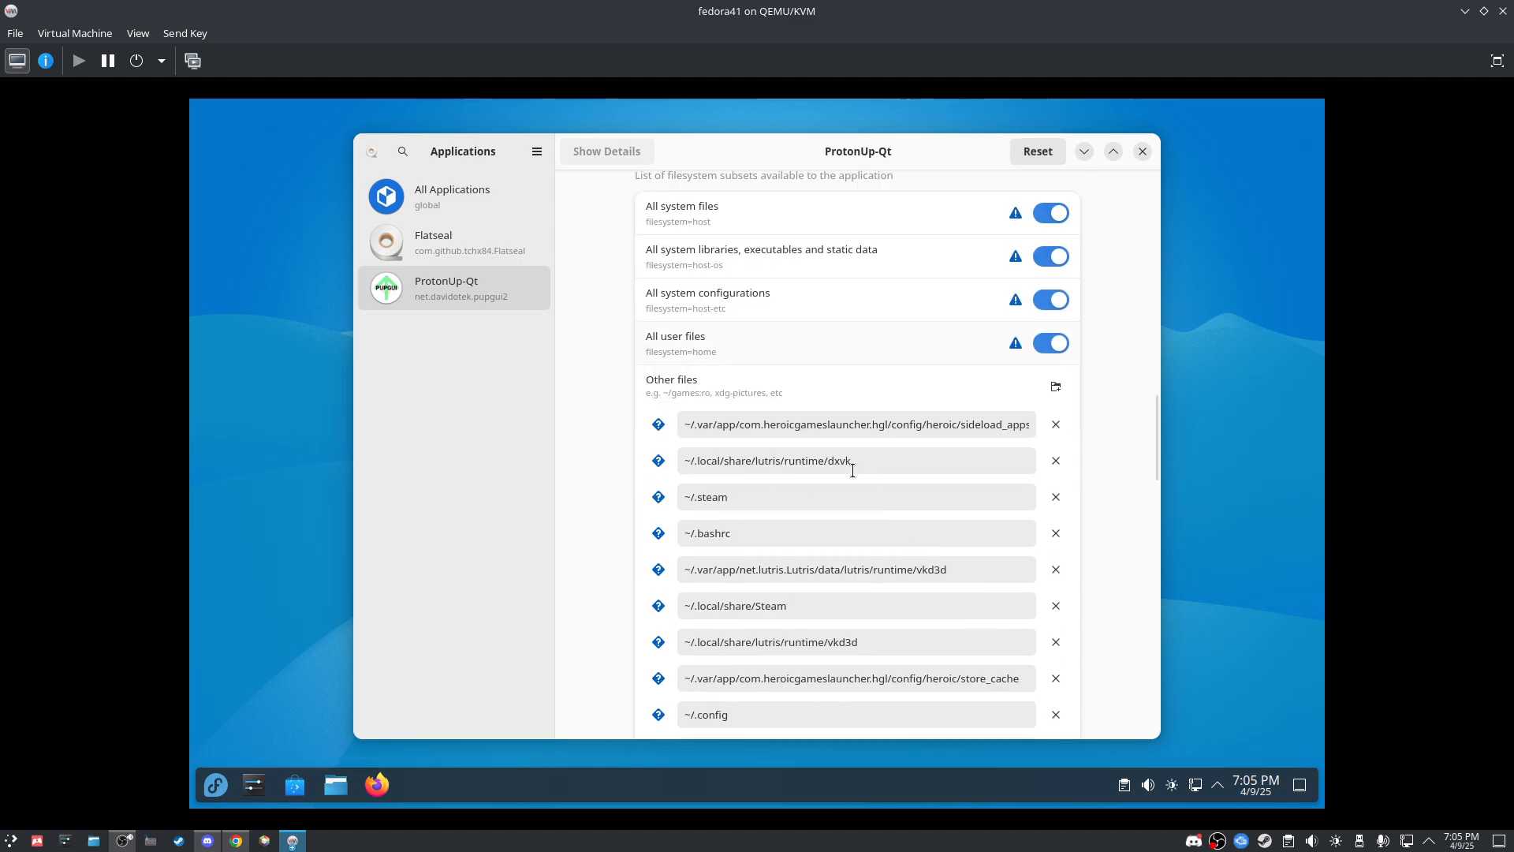
scroll(853, 471, down, 5)
scroll(716, 470, up, 10)
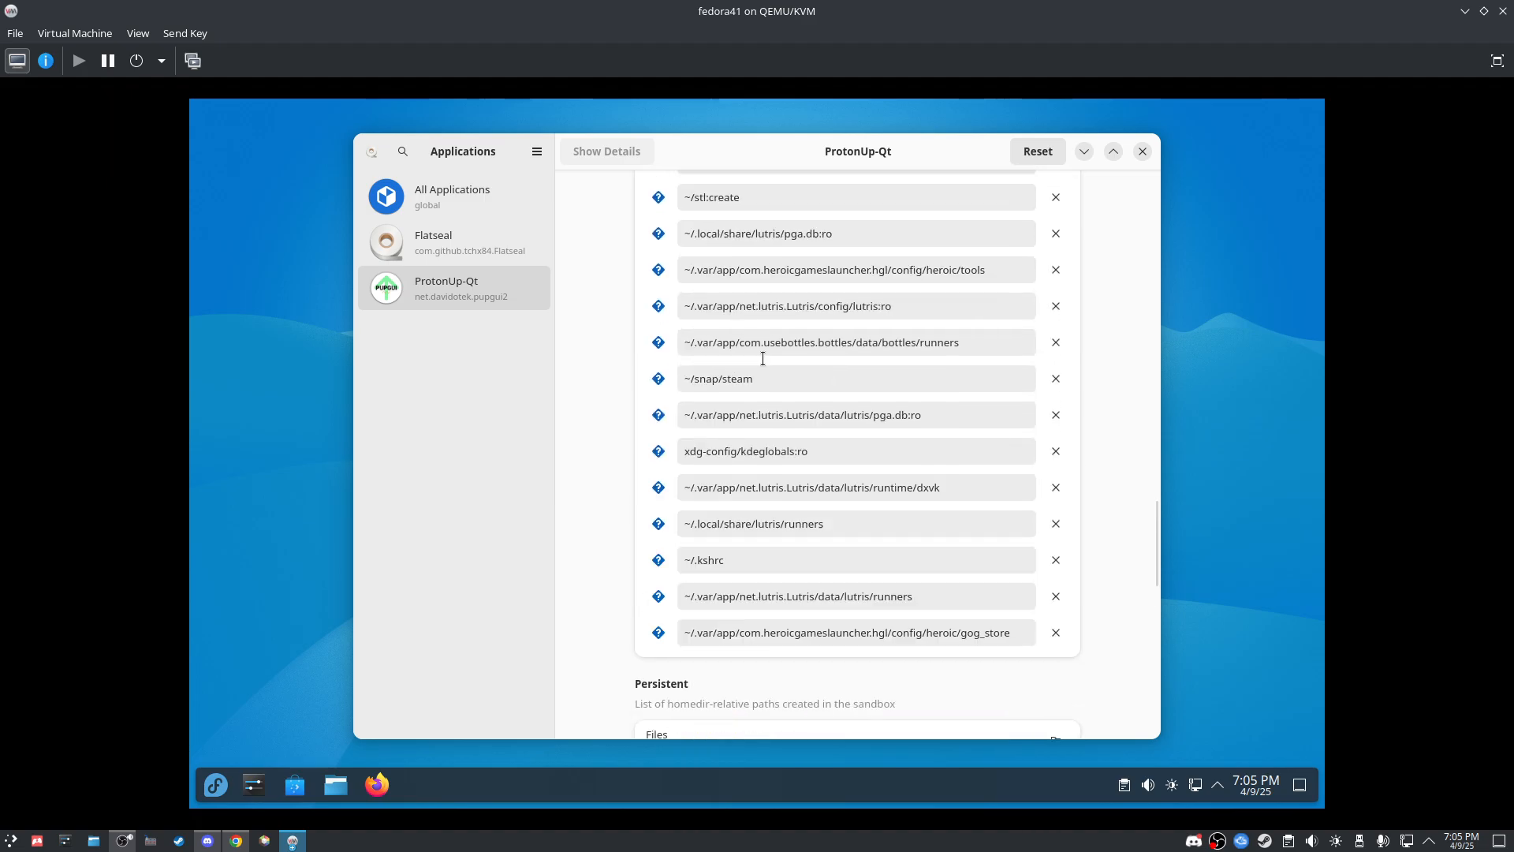
click(1146, 149)
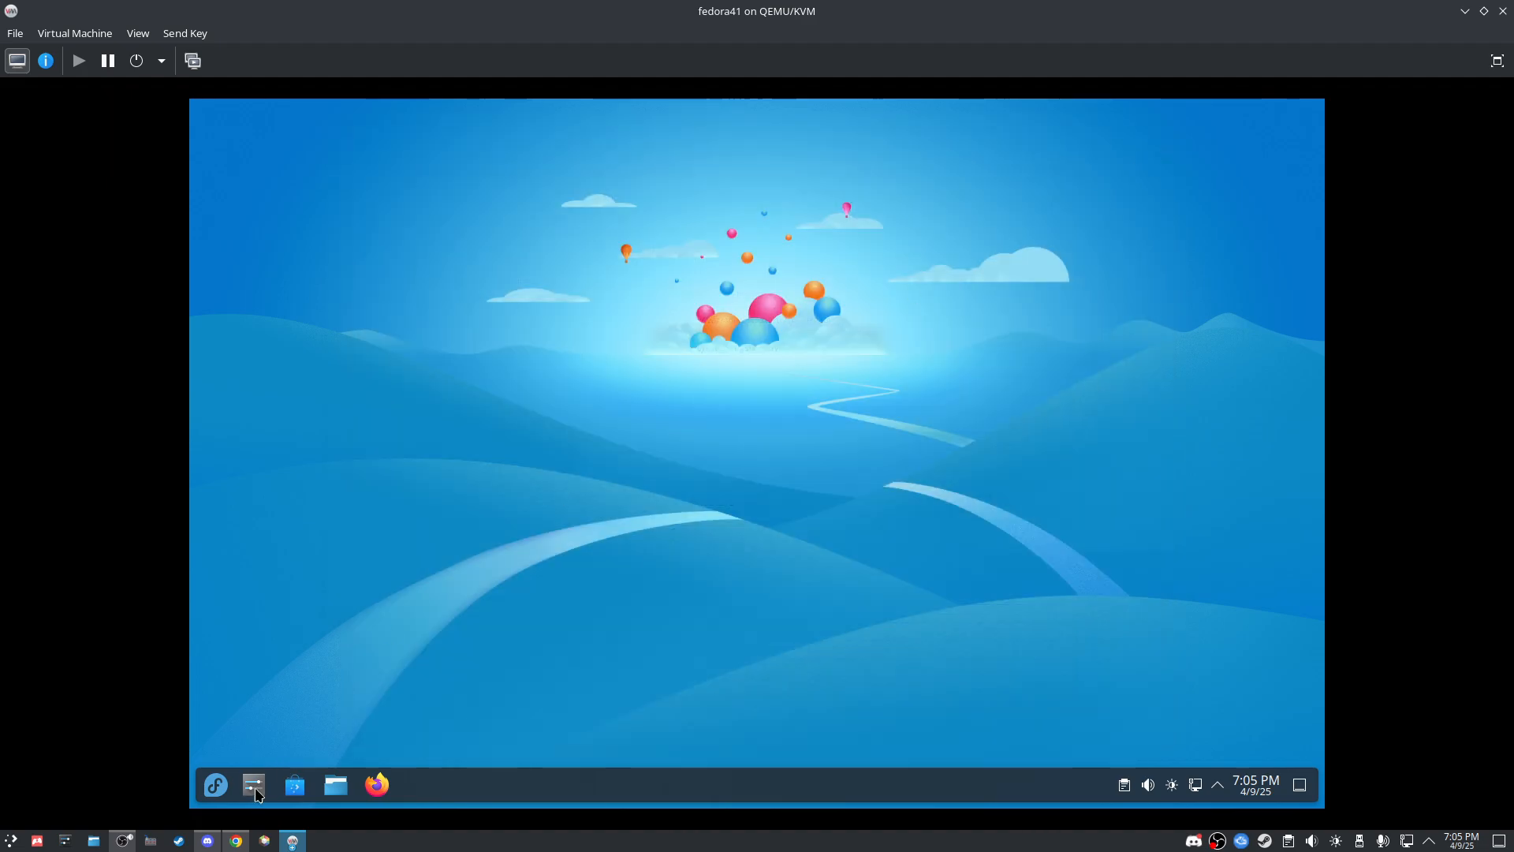
Step: Launch ProtonUp-Qt with Lutris kept as the install target
click(217, 785)
text(protonup)
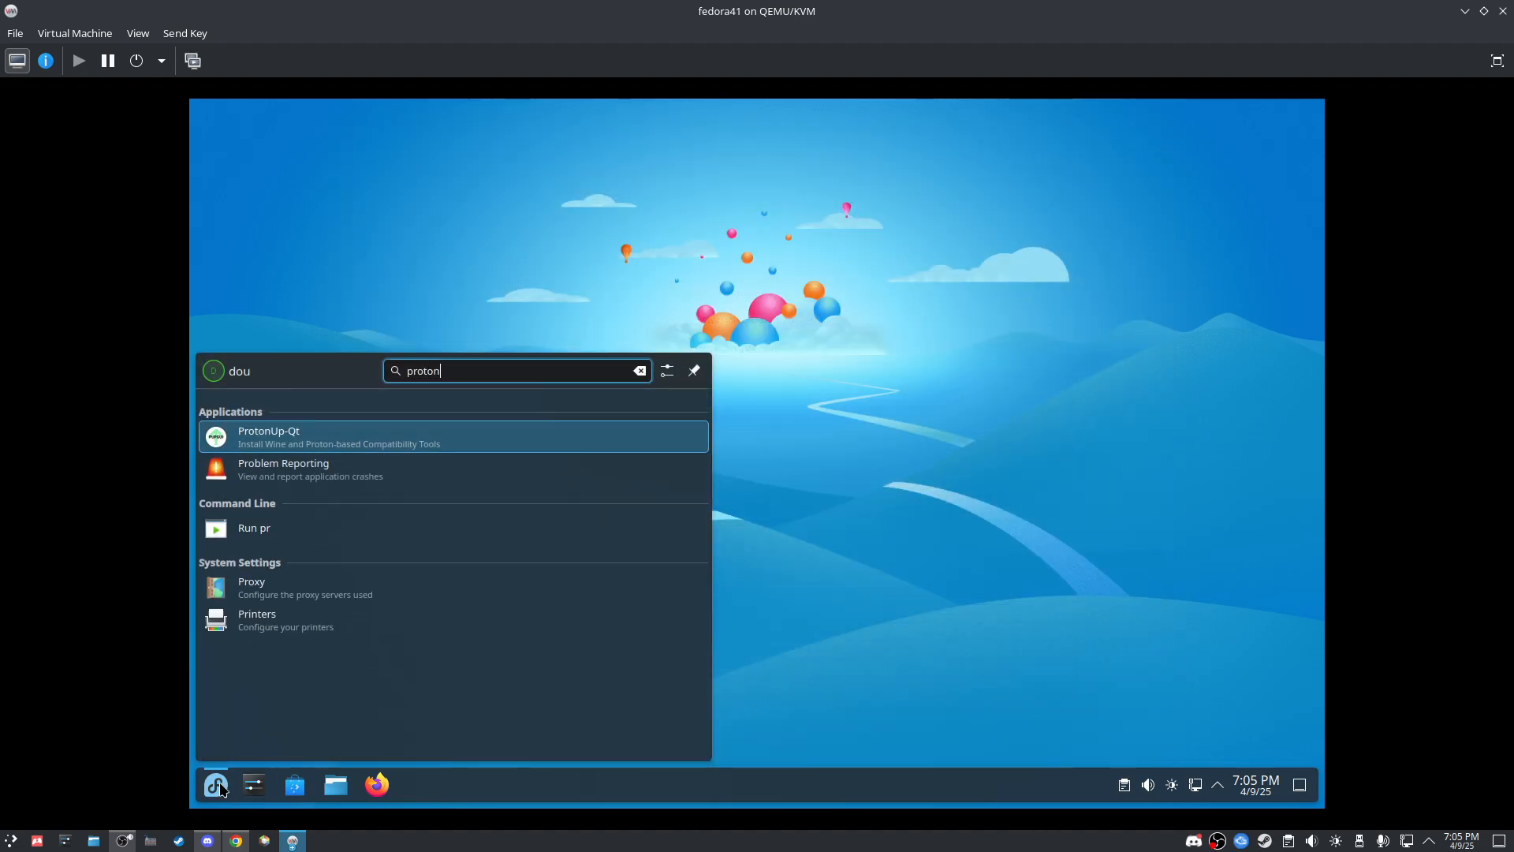
key(Return)
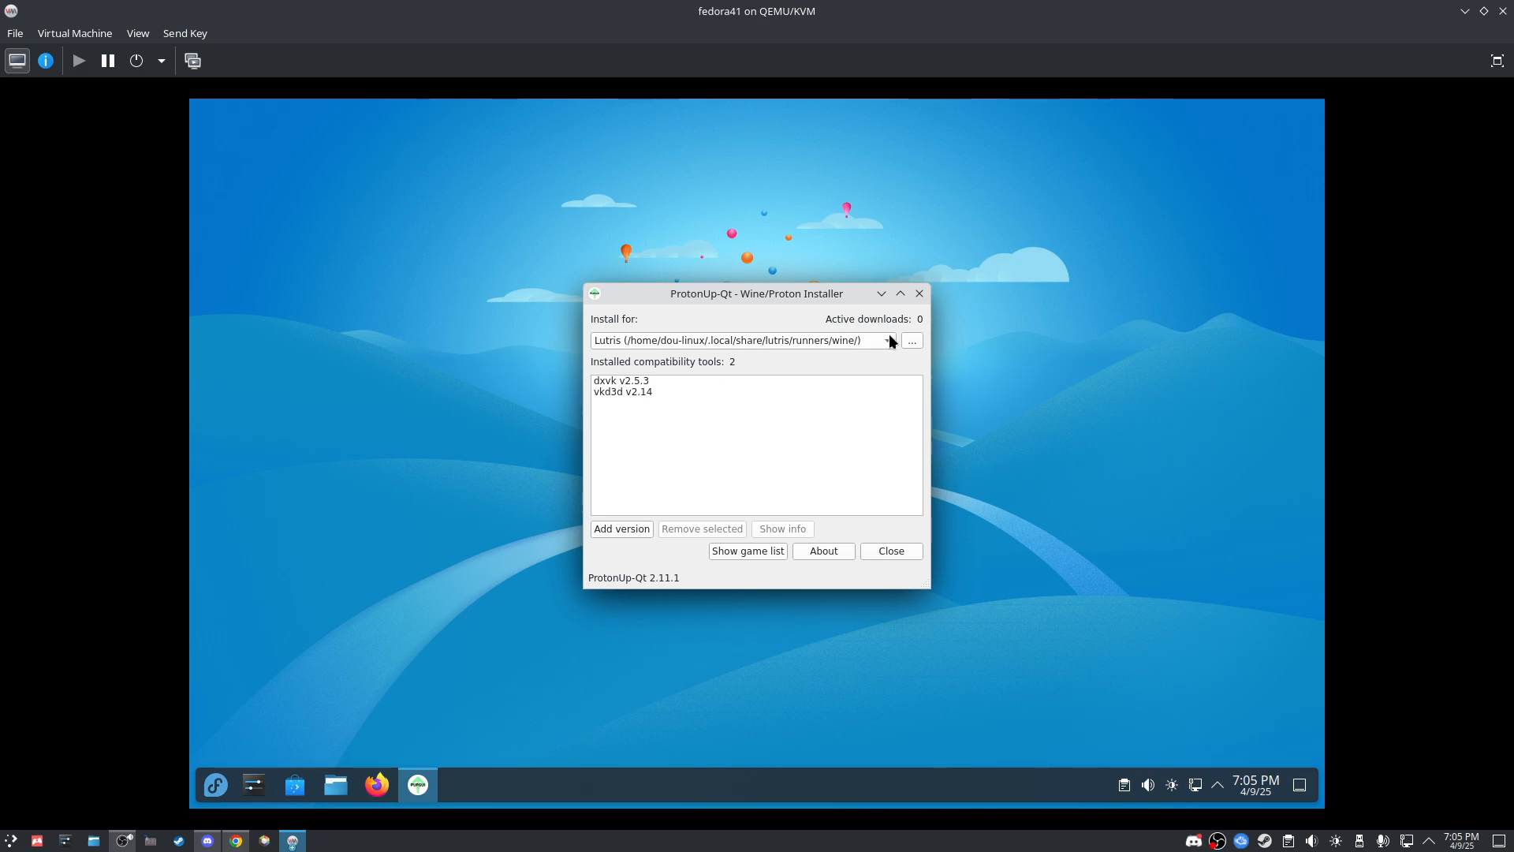
click(889, 338)
click(853, 349)
Step: Add Wine-GE version GE-Proton8-26 and install it for Lutris
click(629, 528)
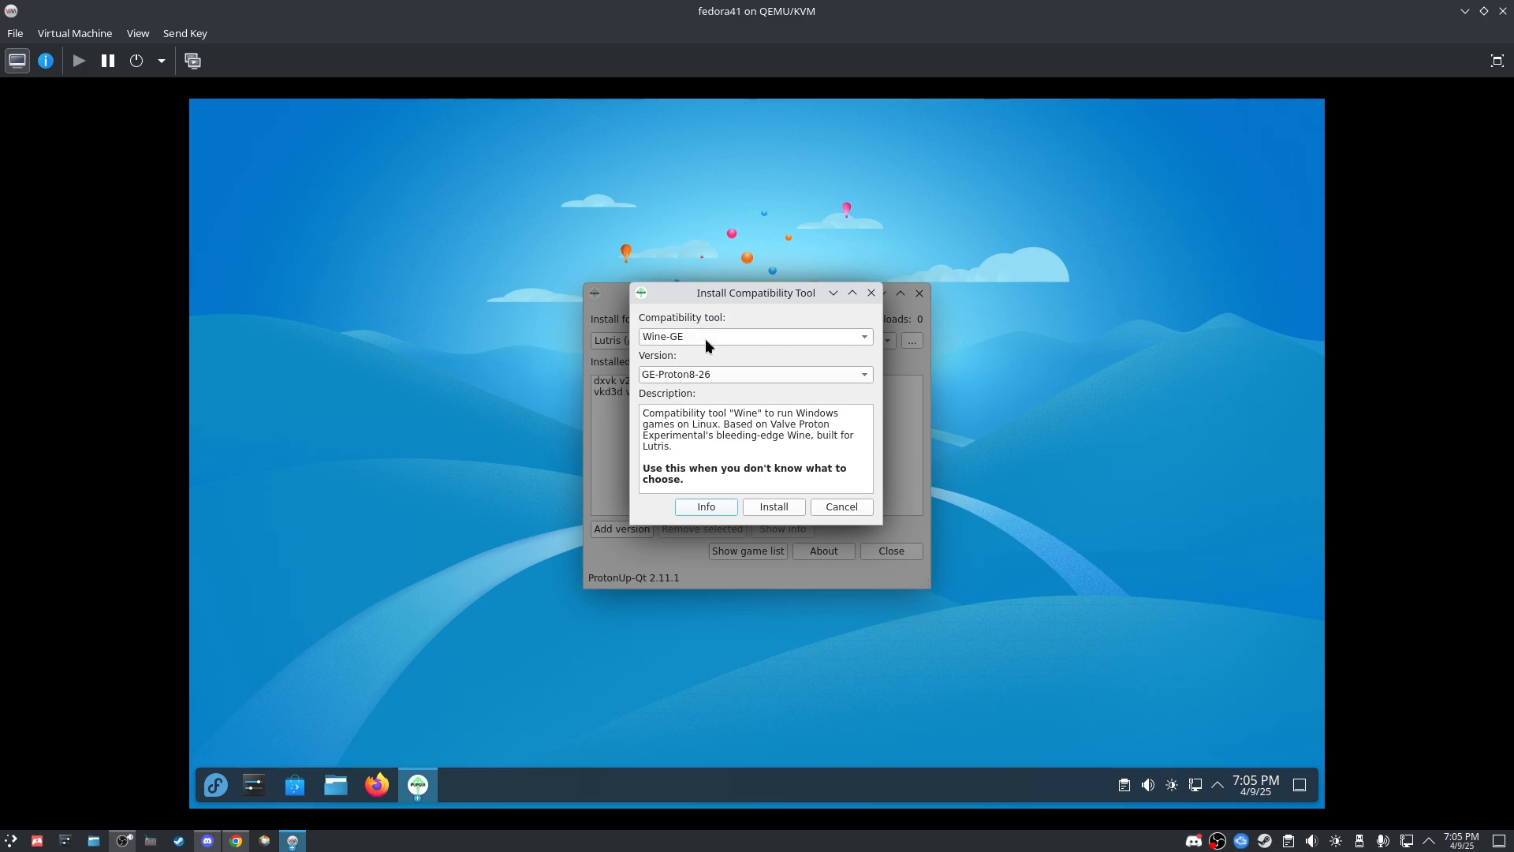
drag(724, 296, 859, 284)
click(822, 324)
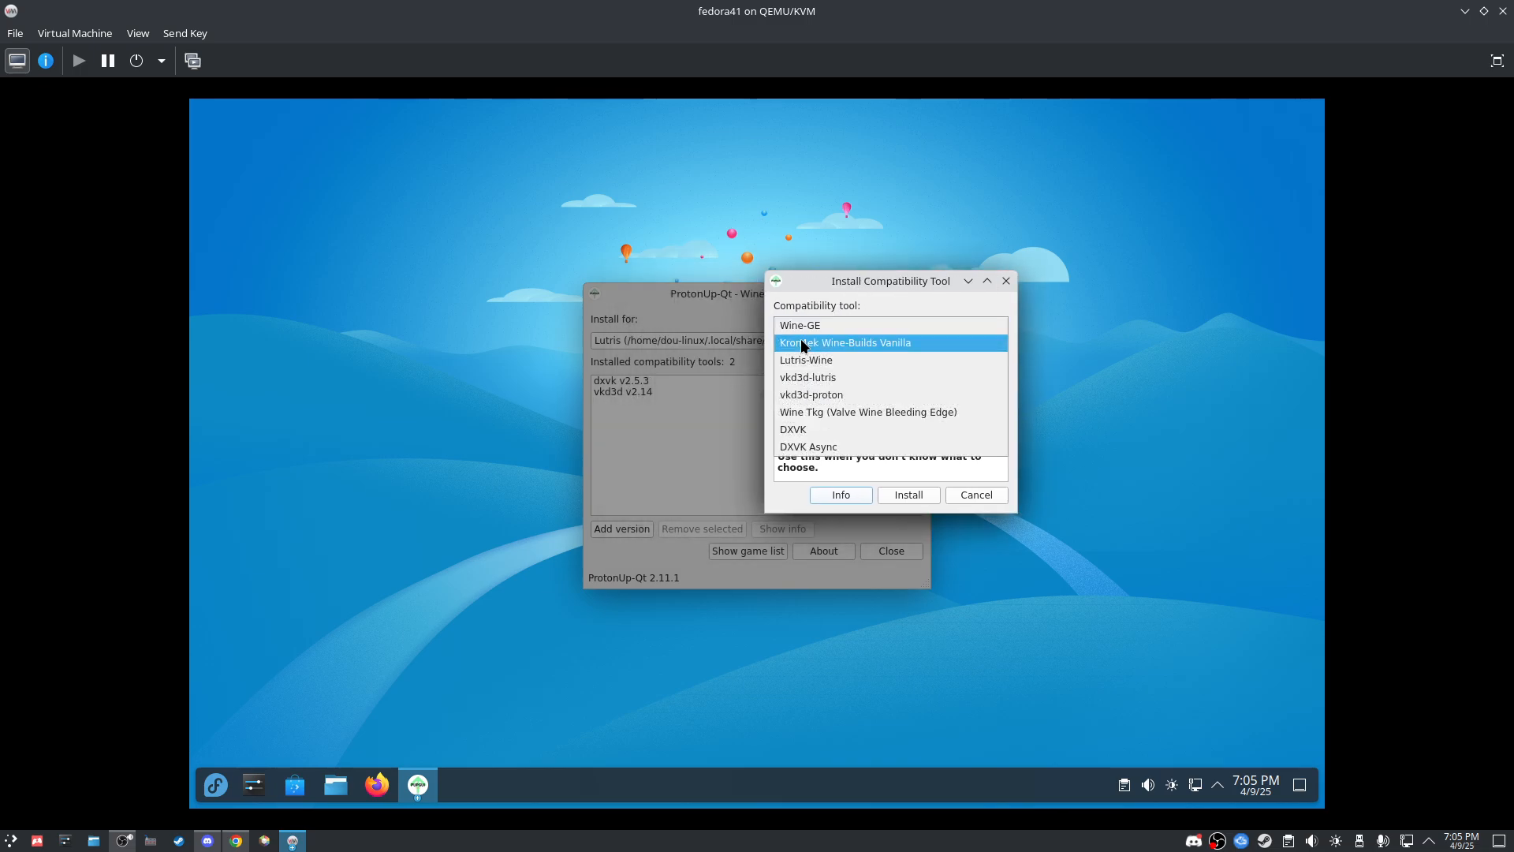
click(820, 325)
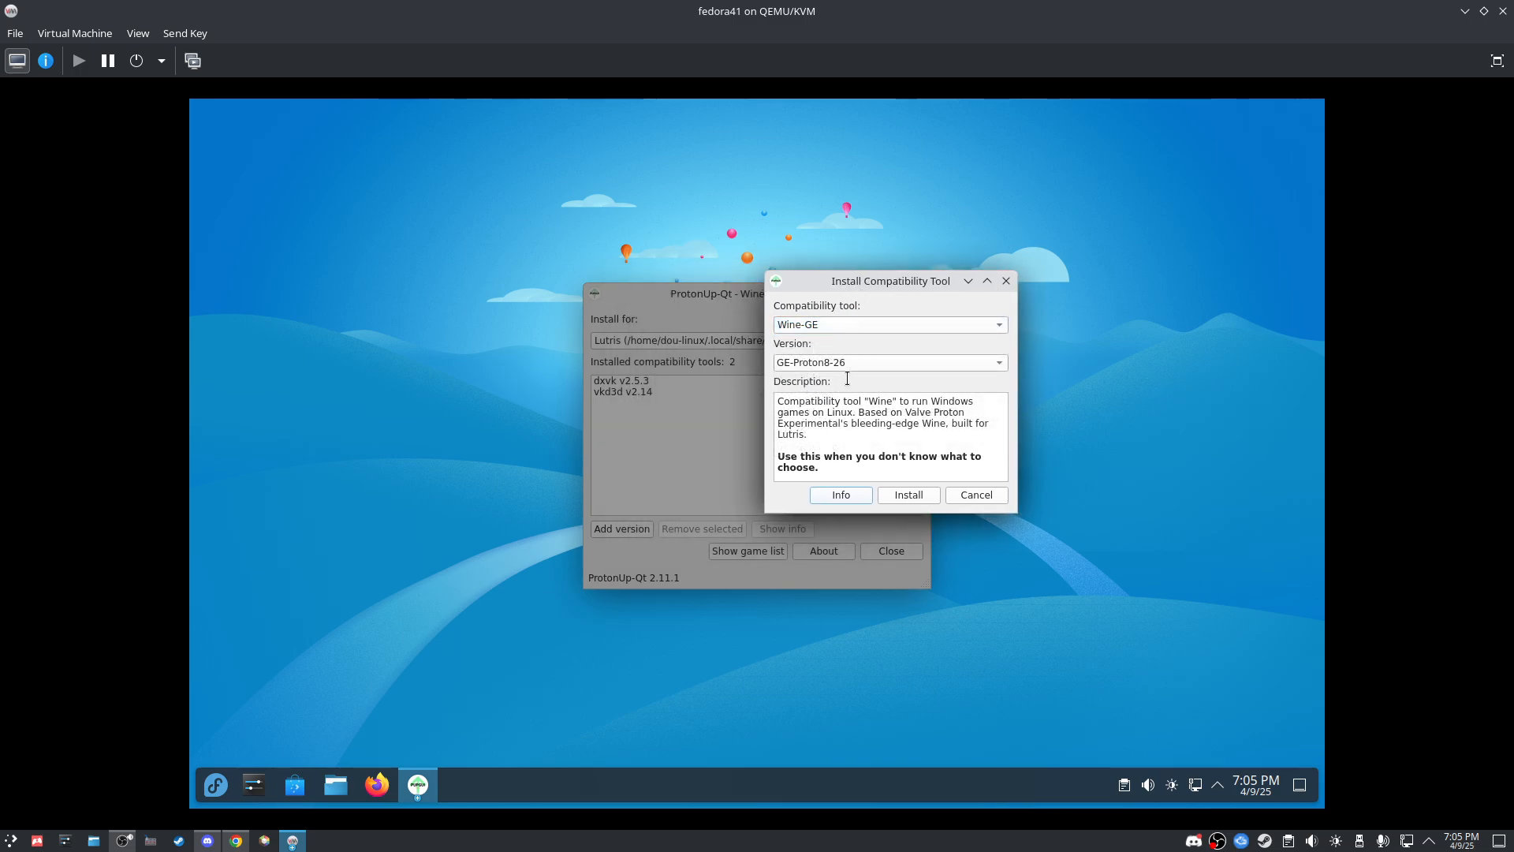
click(841, 362)
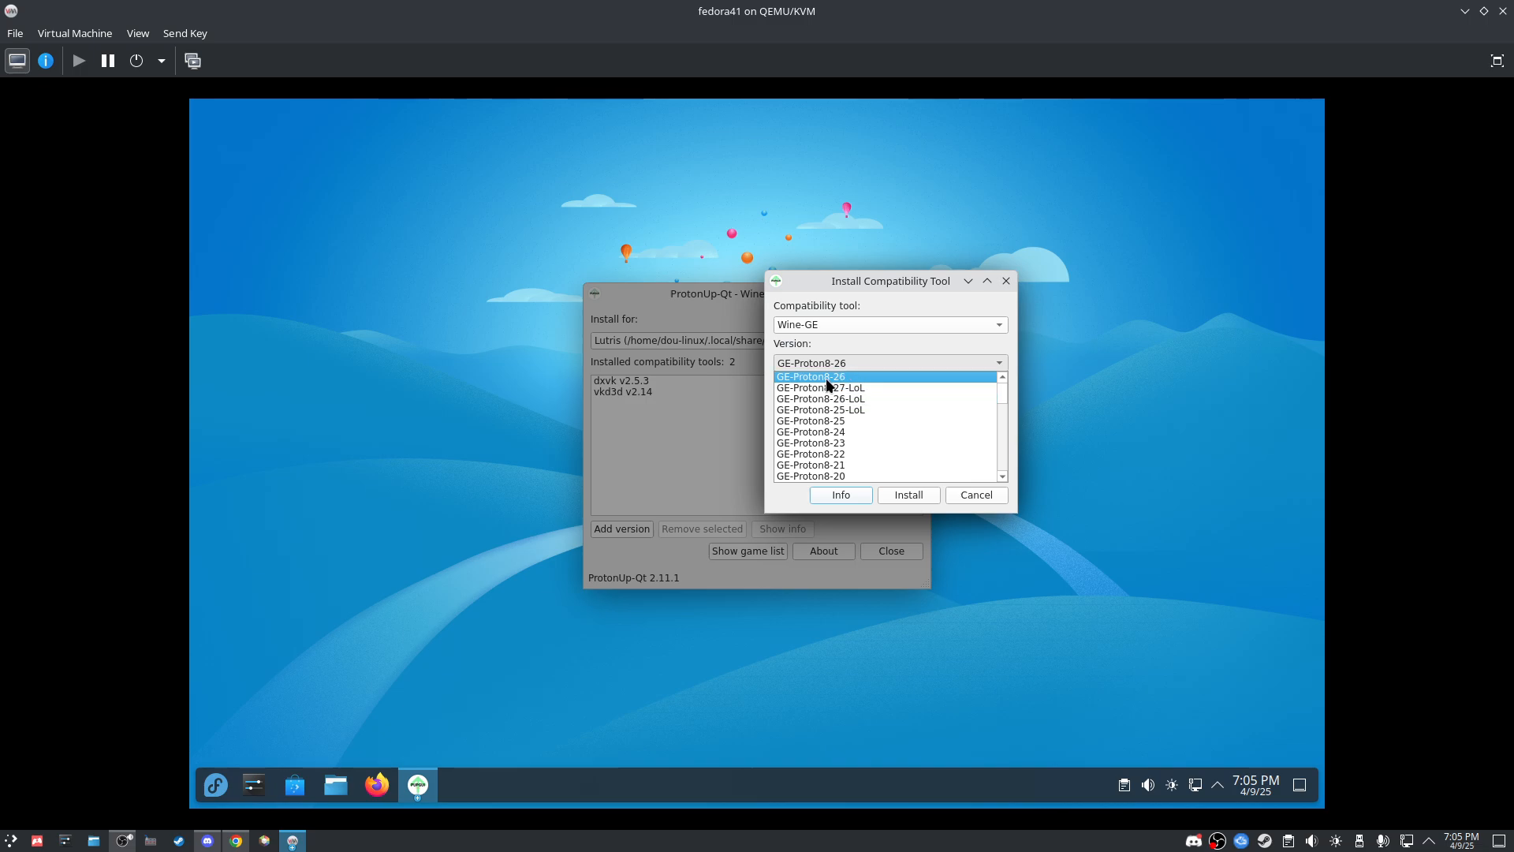
click(832, 377)
click(910, 495)
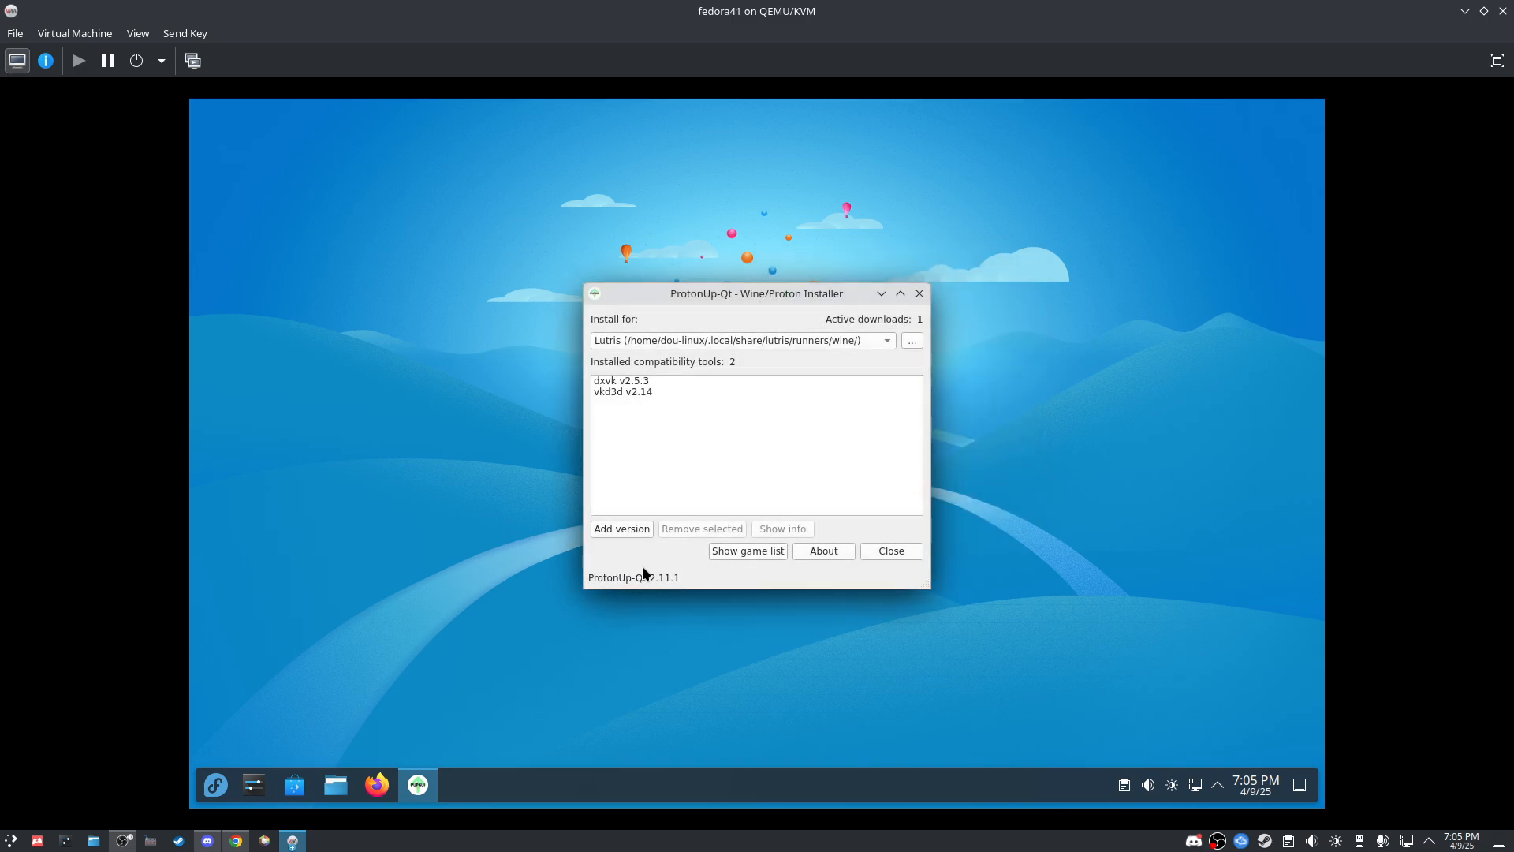
Step: Launch Steam and arrange its updater window apart from ProtonUp-Qt
click(216, 785)
text(ste)
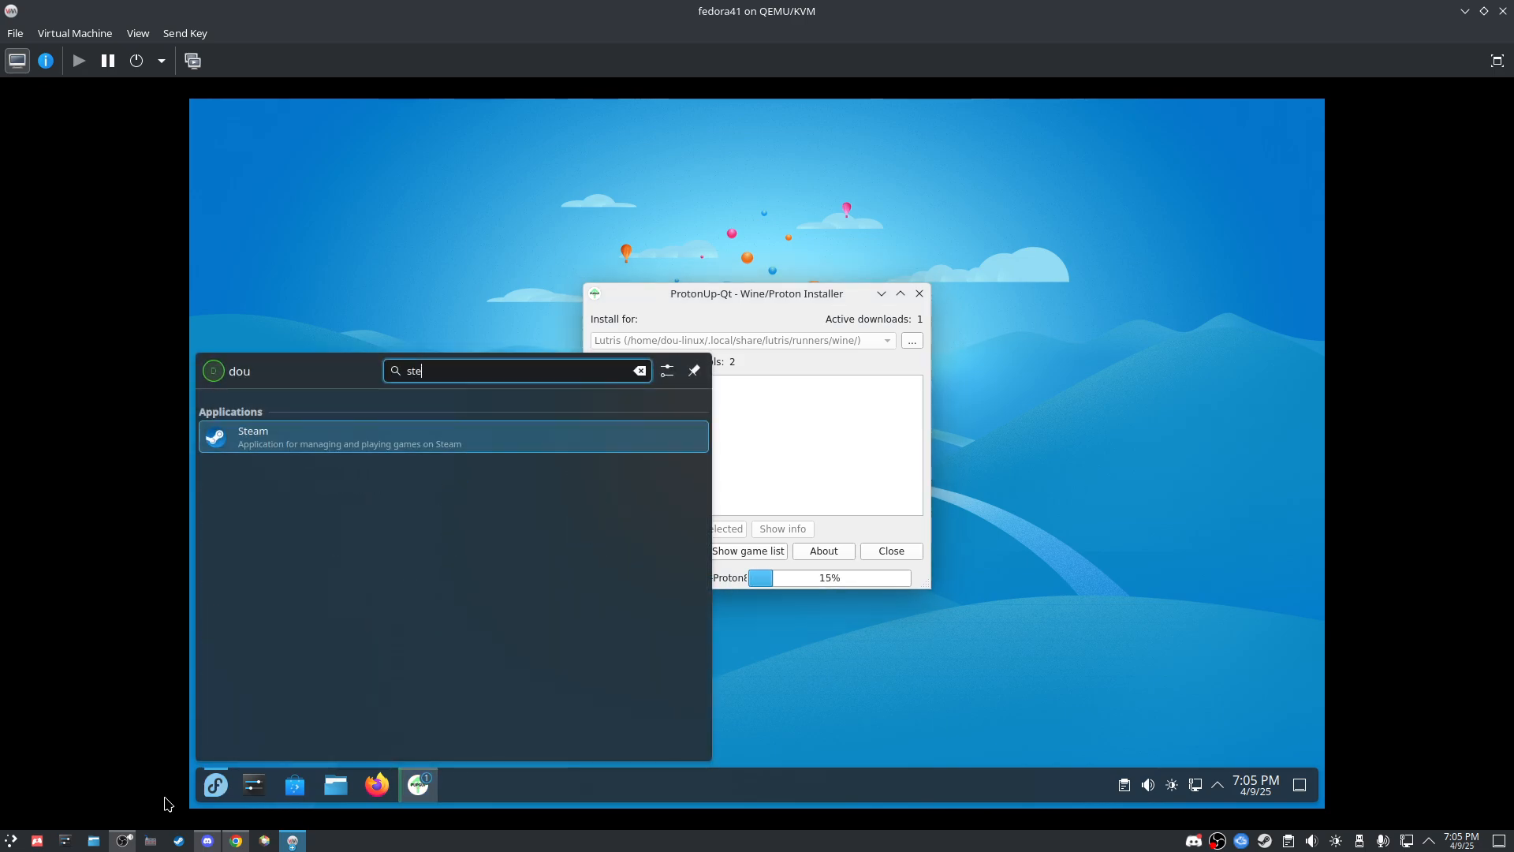
text(am)
key(Return)
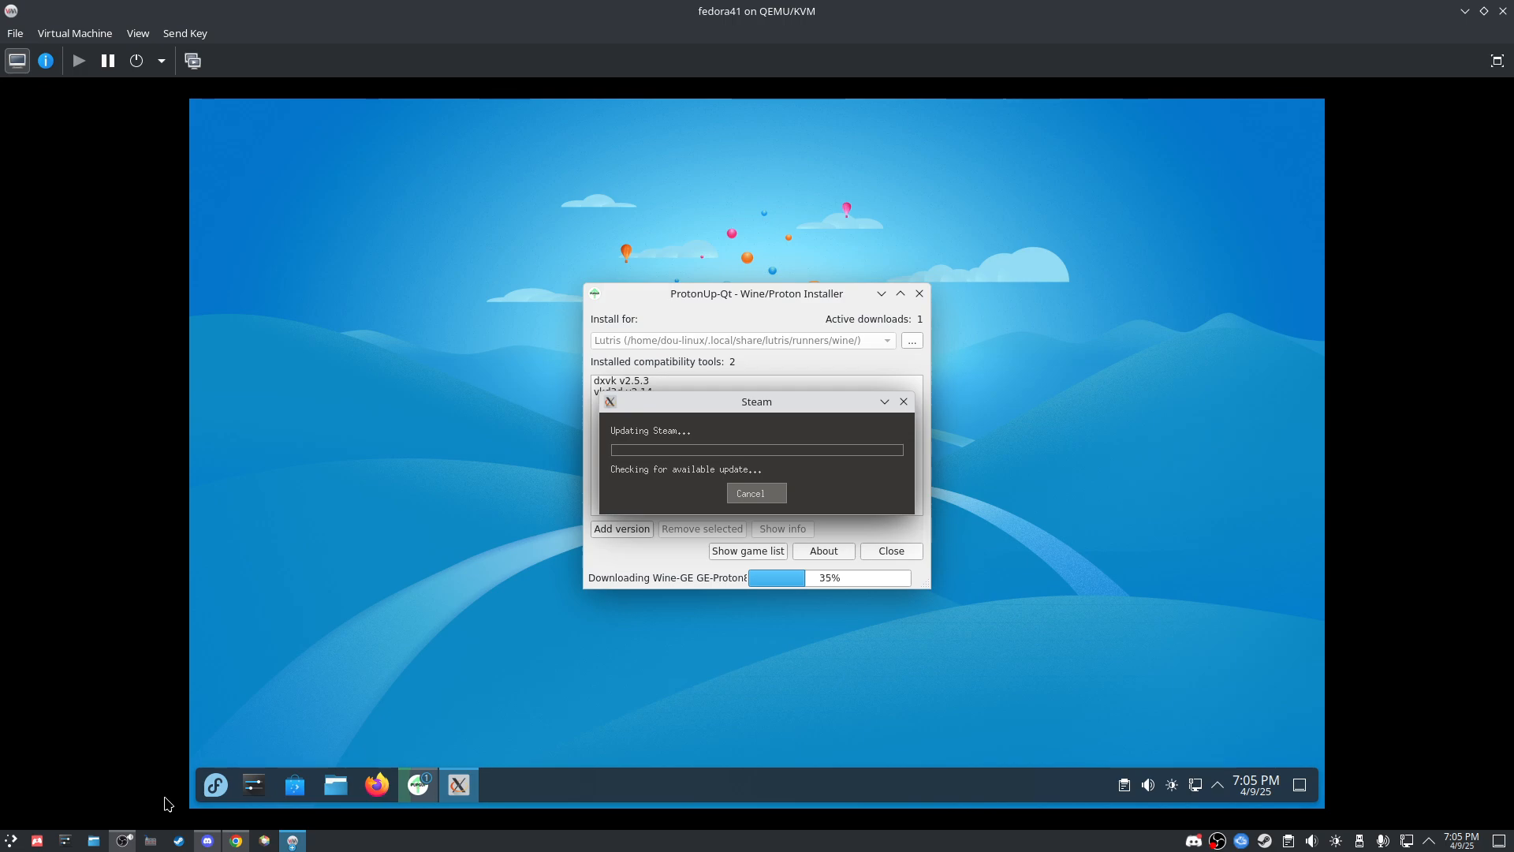
drag(696, 410, 332, 189)
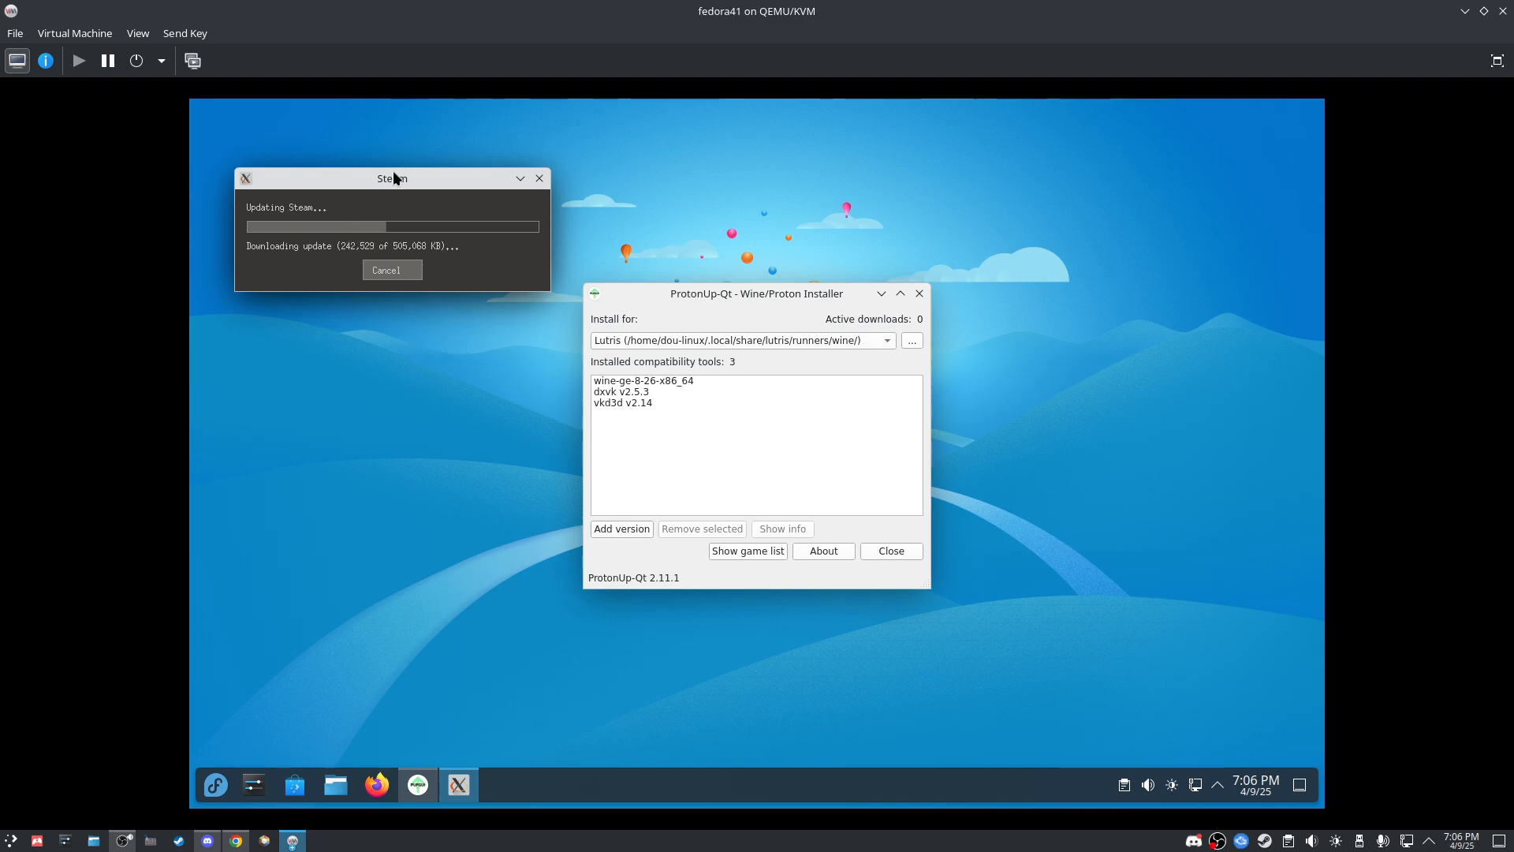
drag(392, 179, 517, 334)
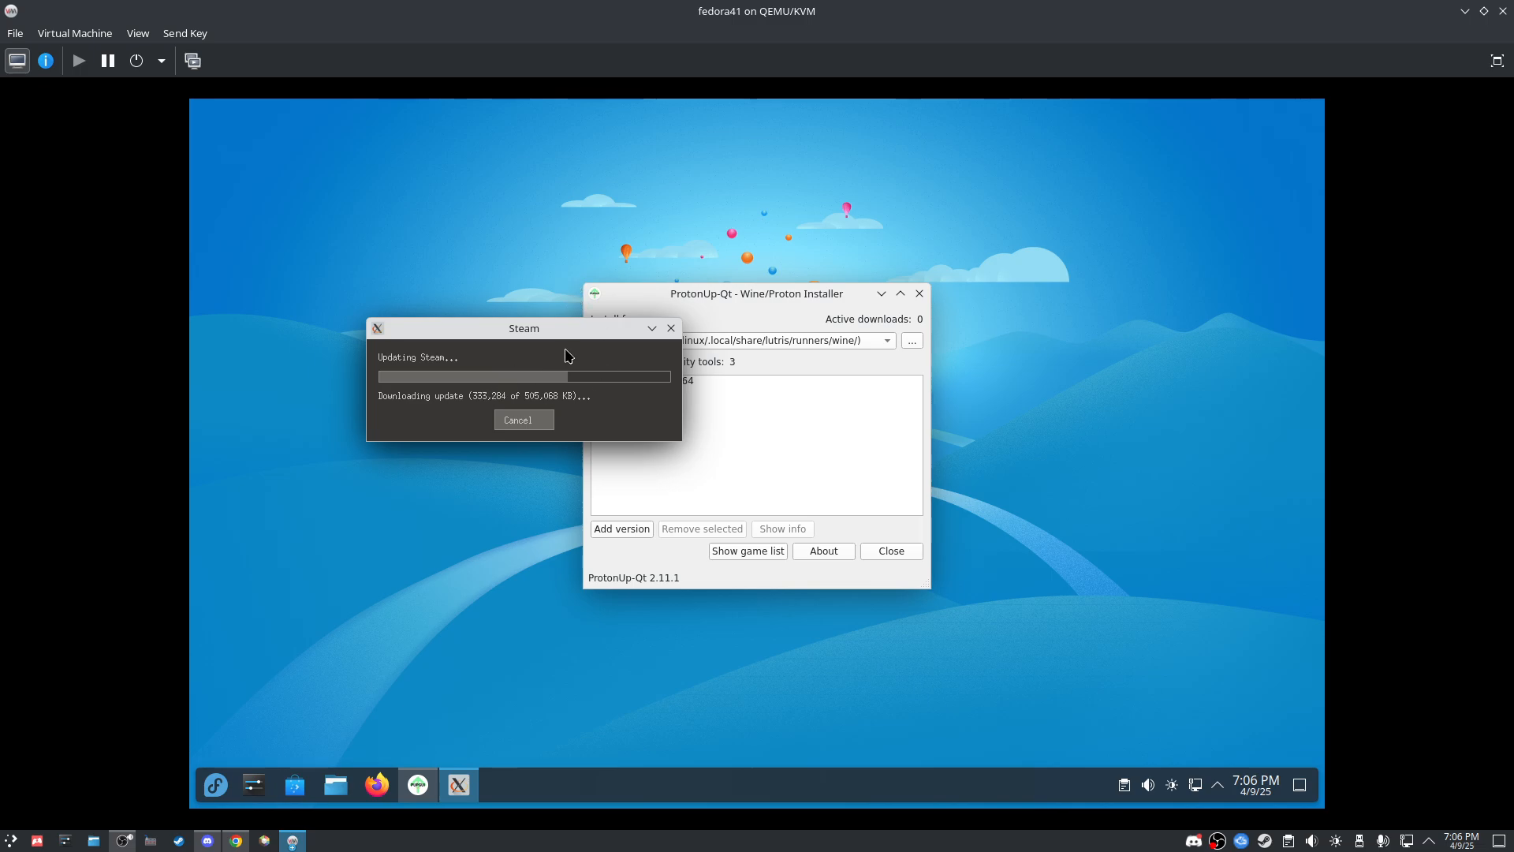
drag(567, 334, 477, 316)
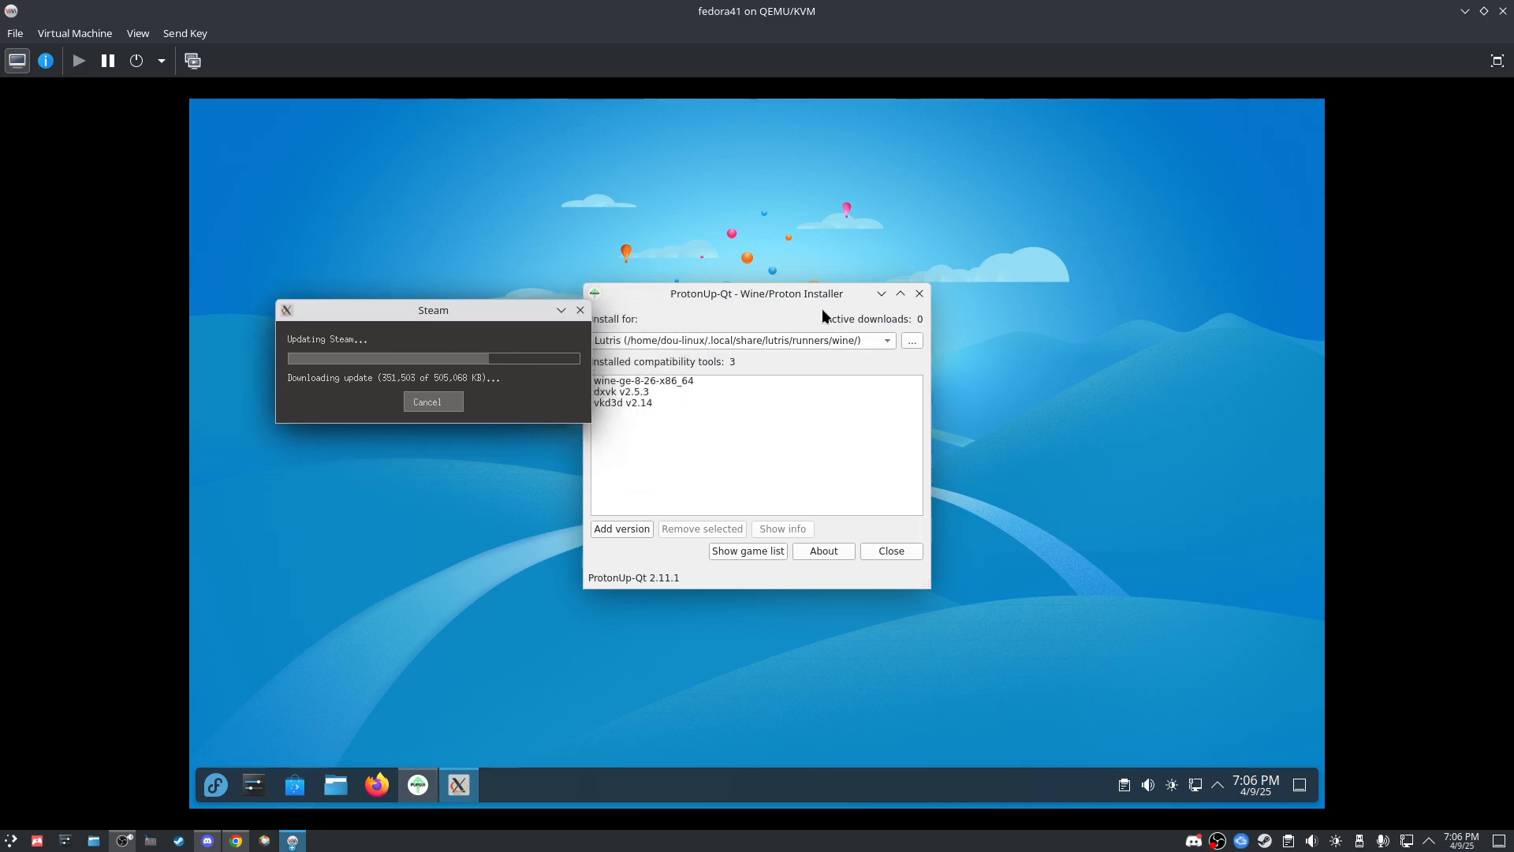
drag(822, 315, 922, 309)
Step: Keep Lutris as target and open the custom install directory settings, dismissing the folder browser
click(974, 334)
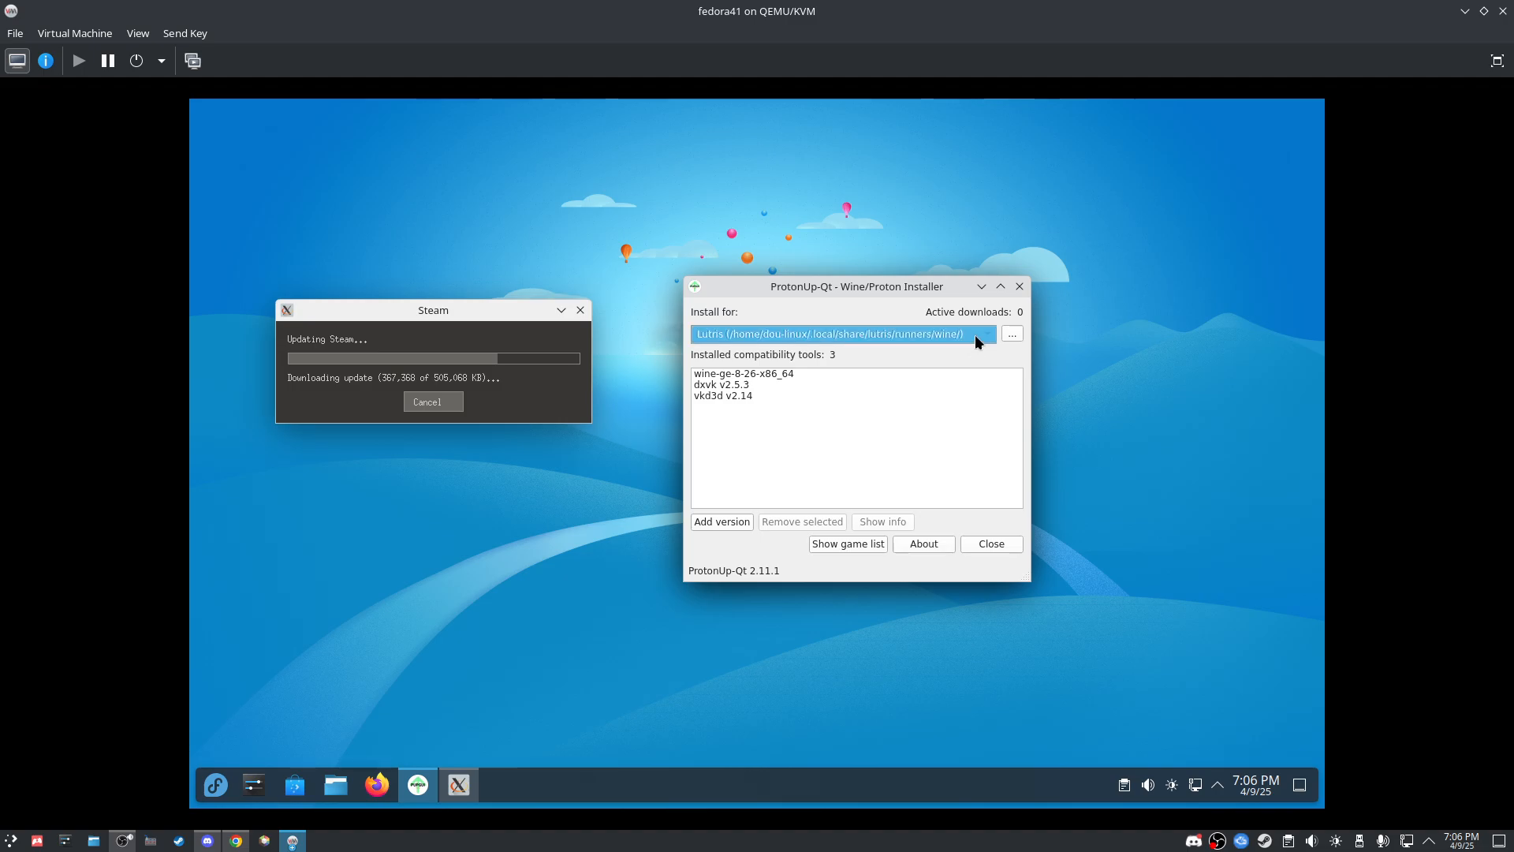
click(975, 334)
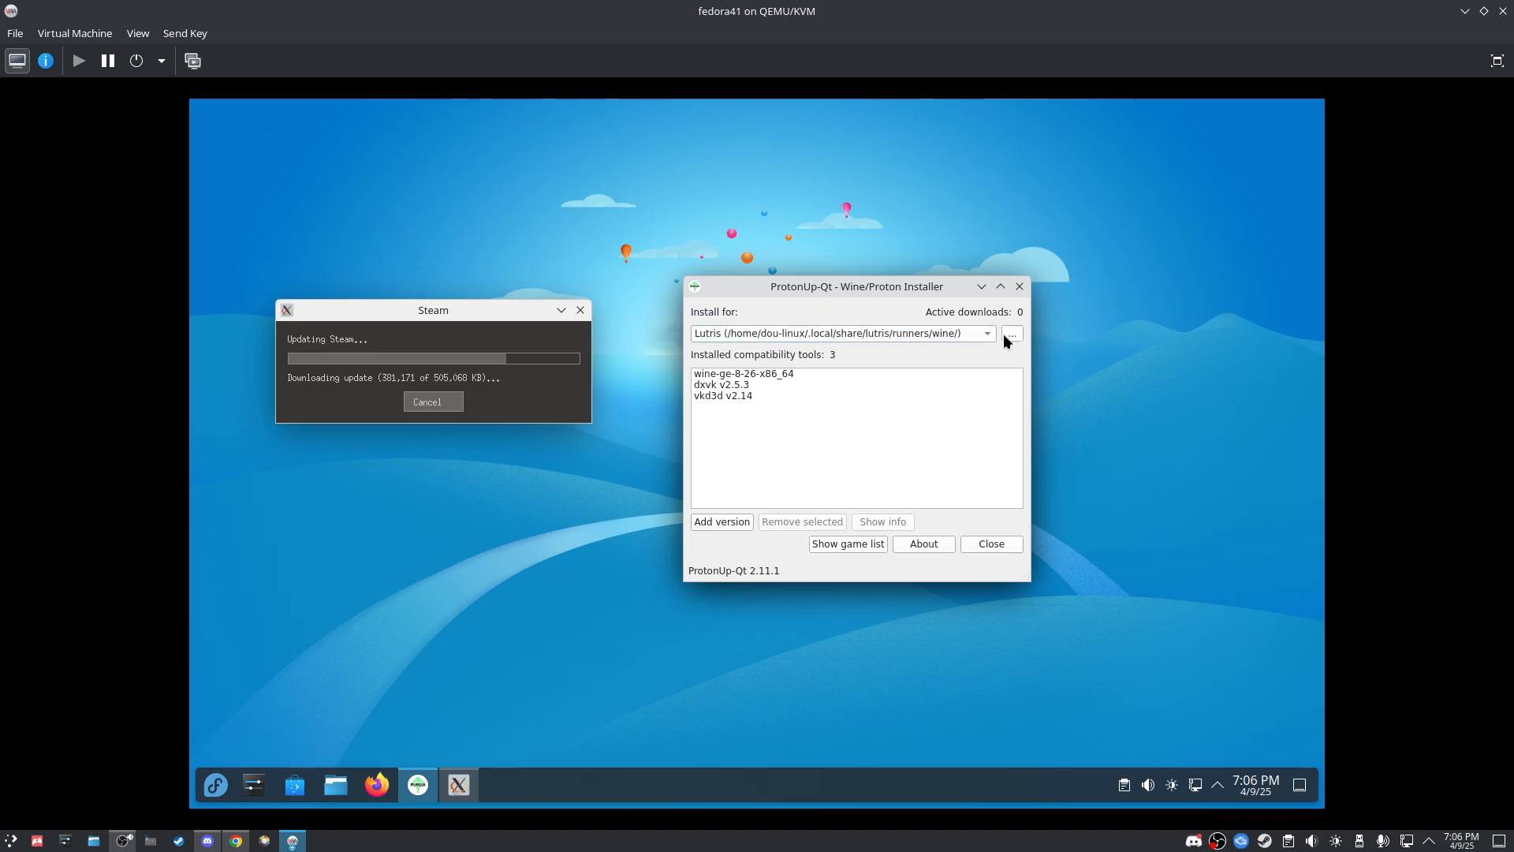
click(1013, 332)
click(872, 396)
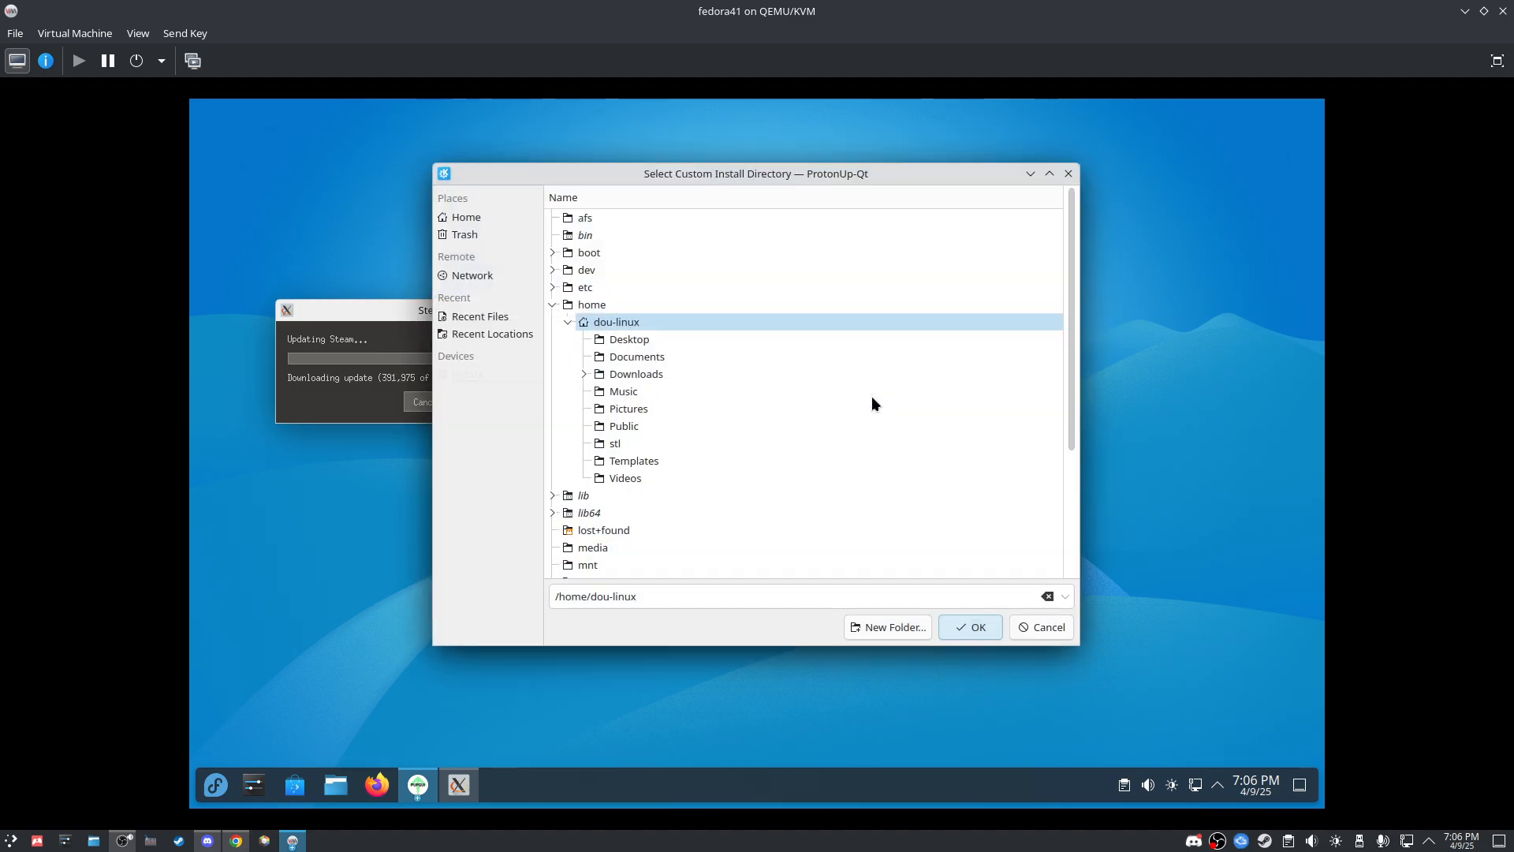
click(1039, 627)
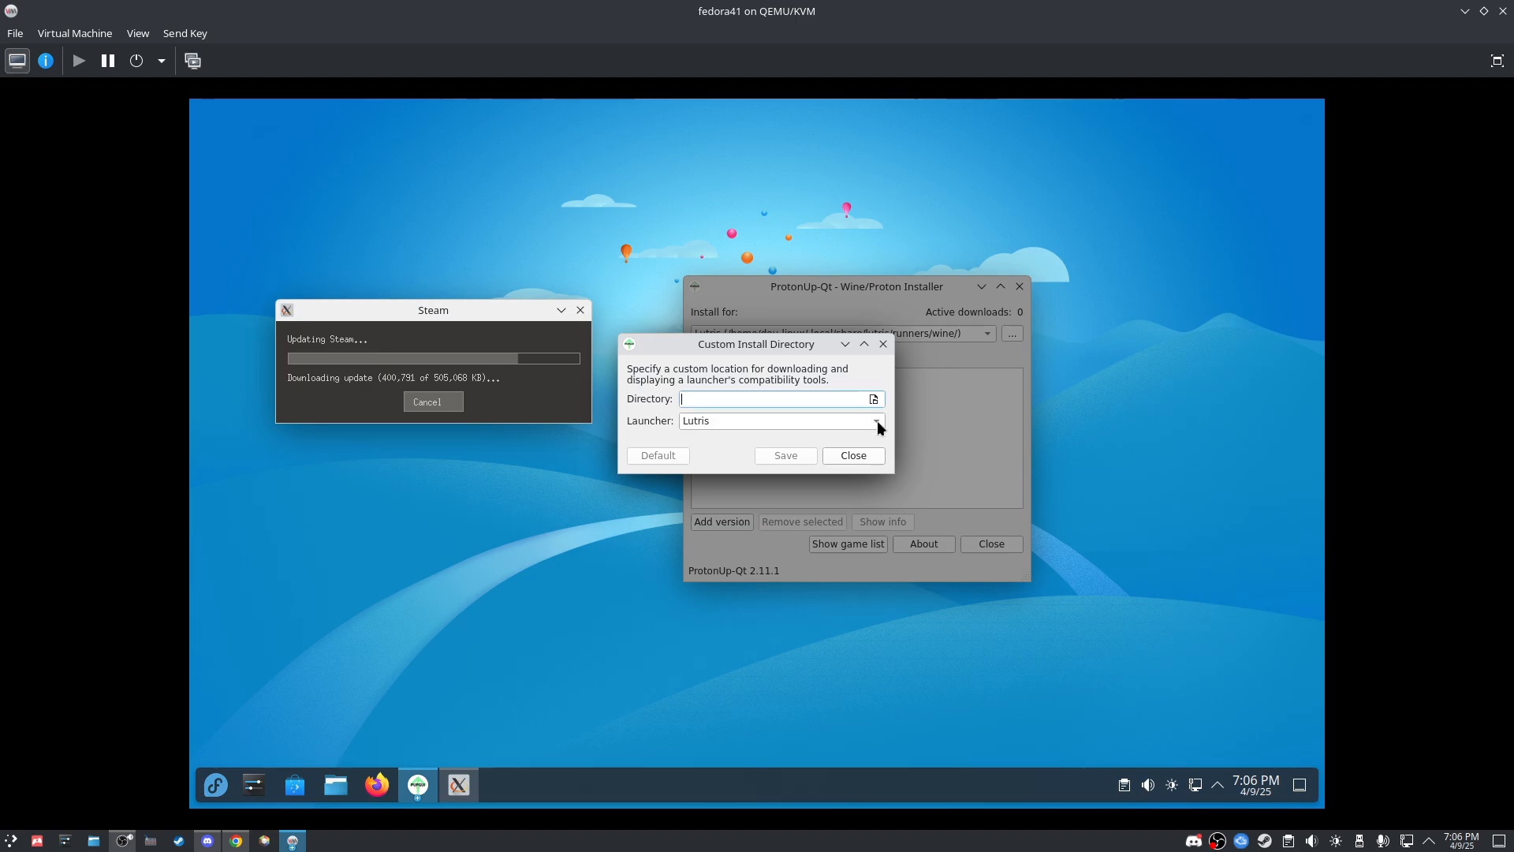
Step: Choose Steam as the launcher and browse into /usr/share for a custom directory
click(876, 420)
click(723, 404)
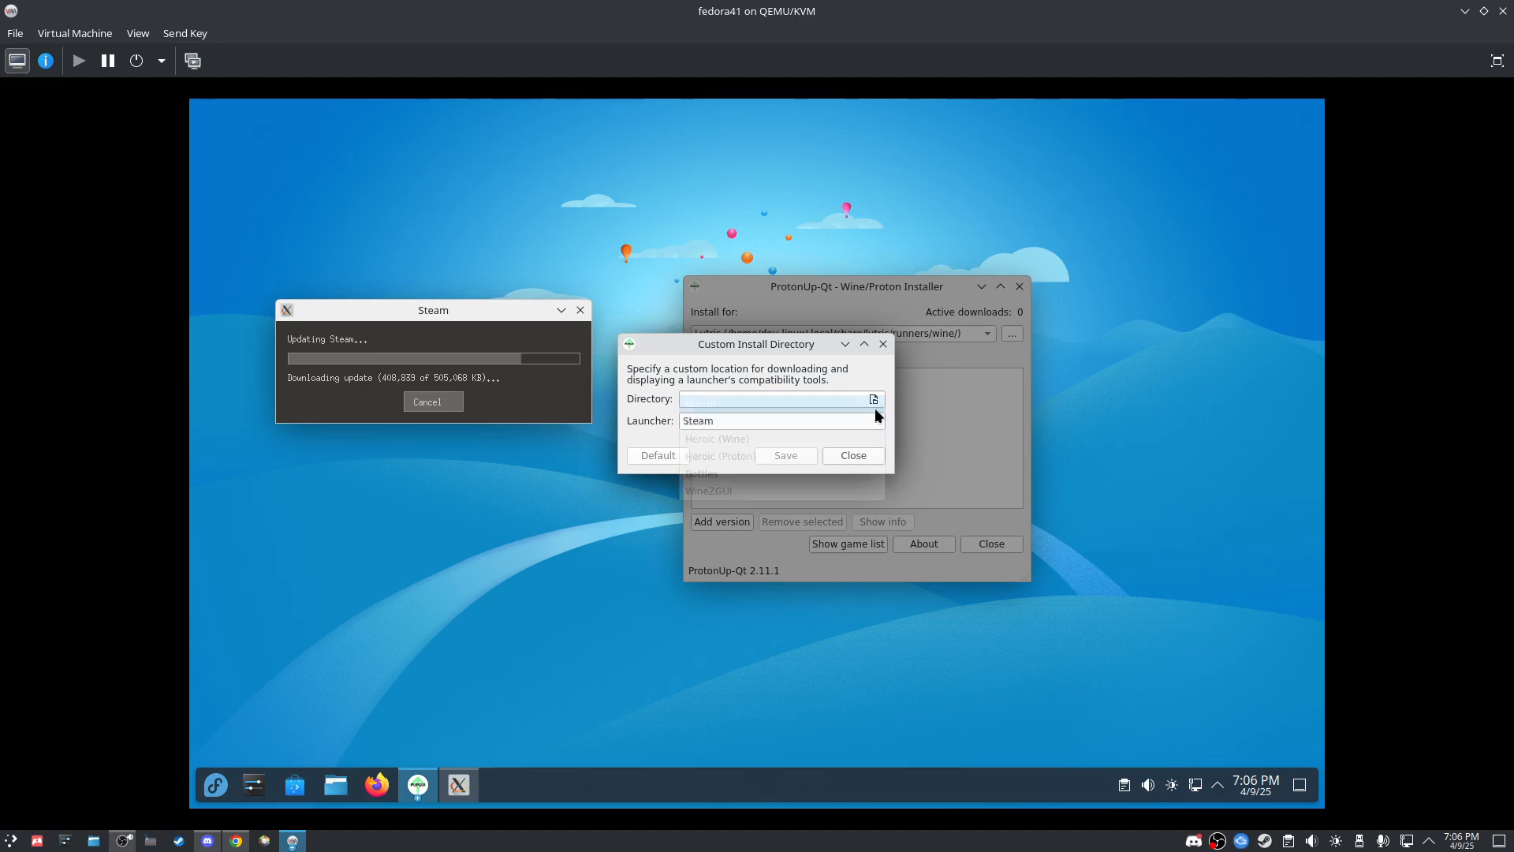
click(874, 399)
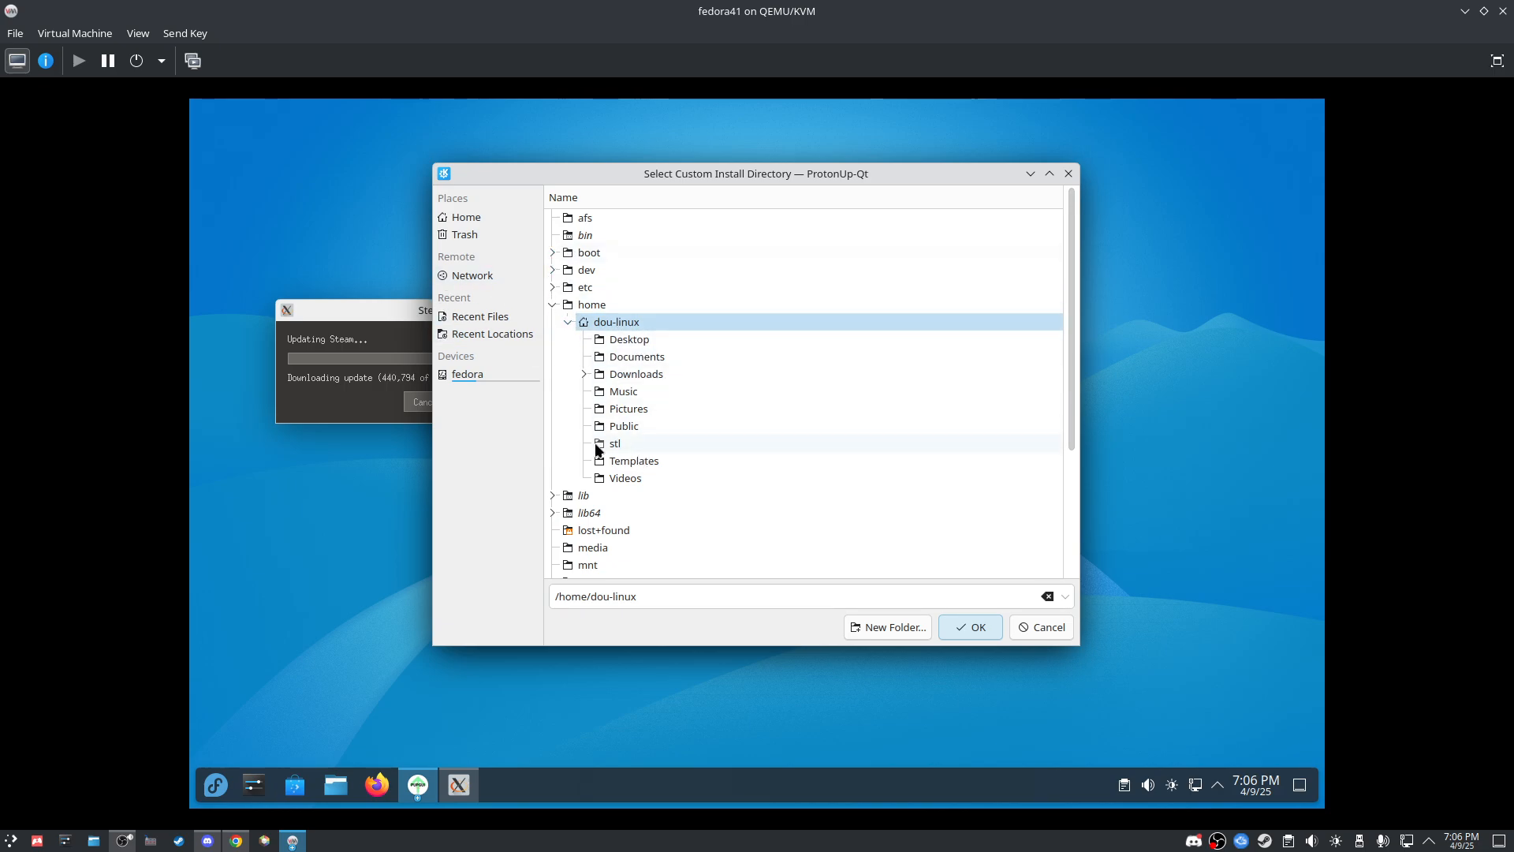
scroll(597, 449, down, 1)
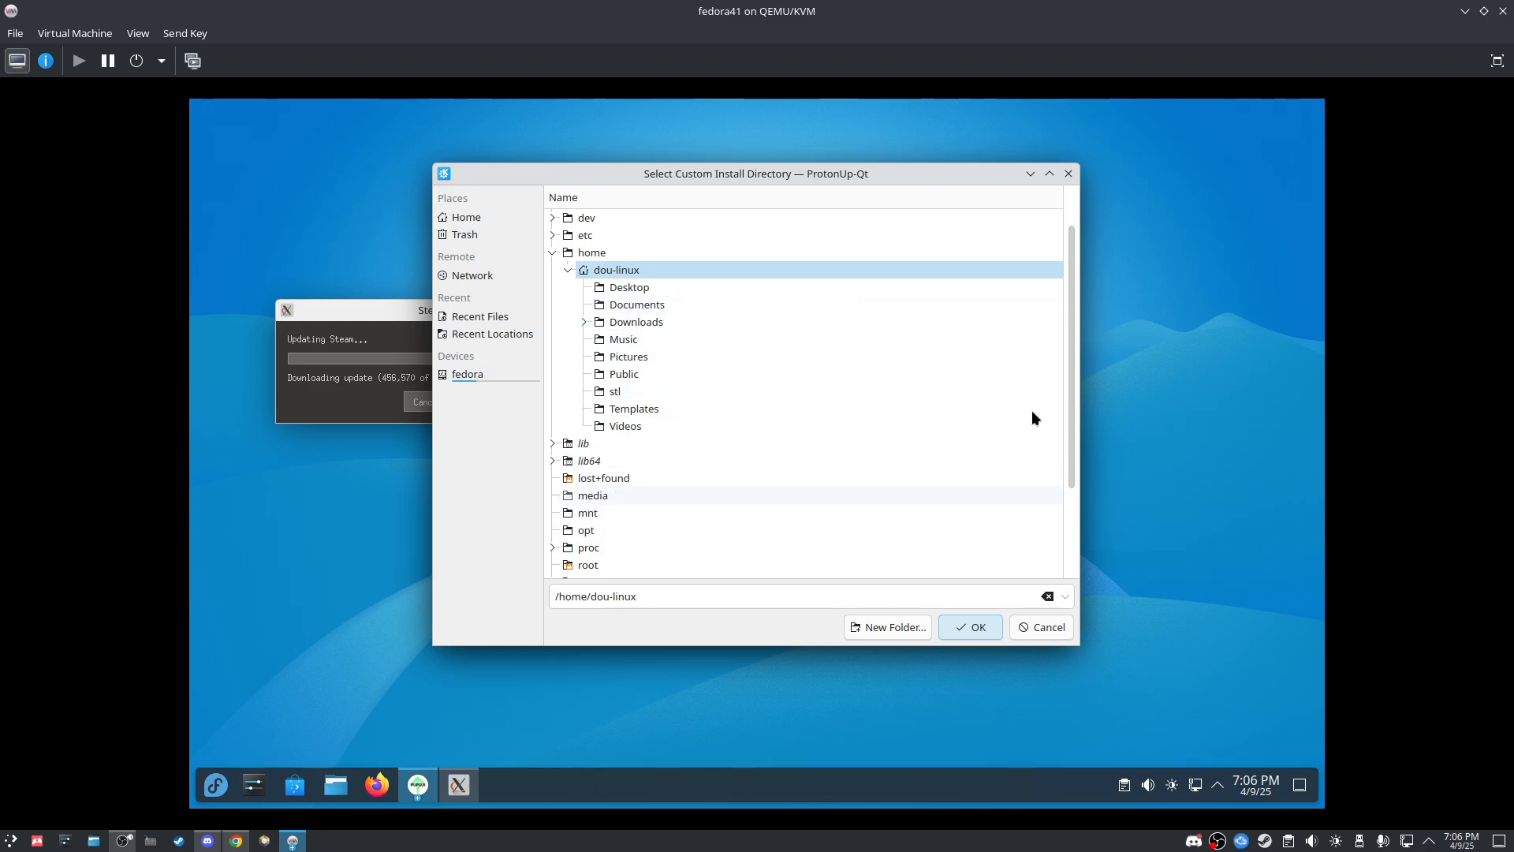
scroll(1068, 405, down, 3)
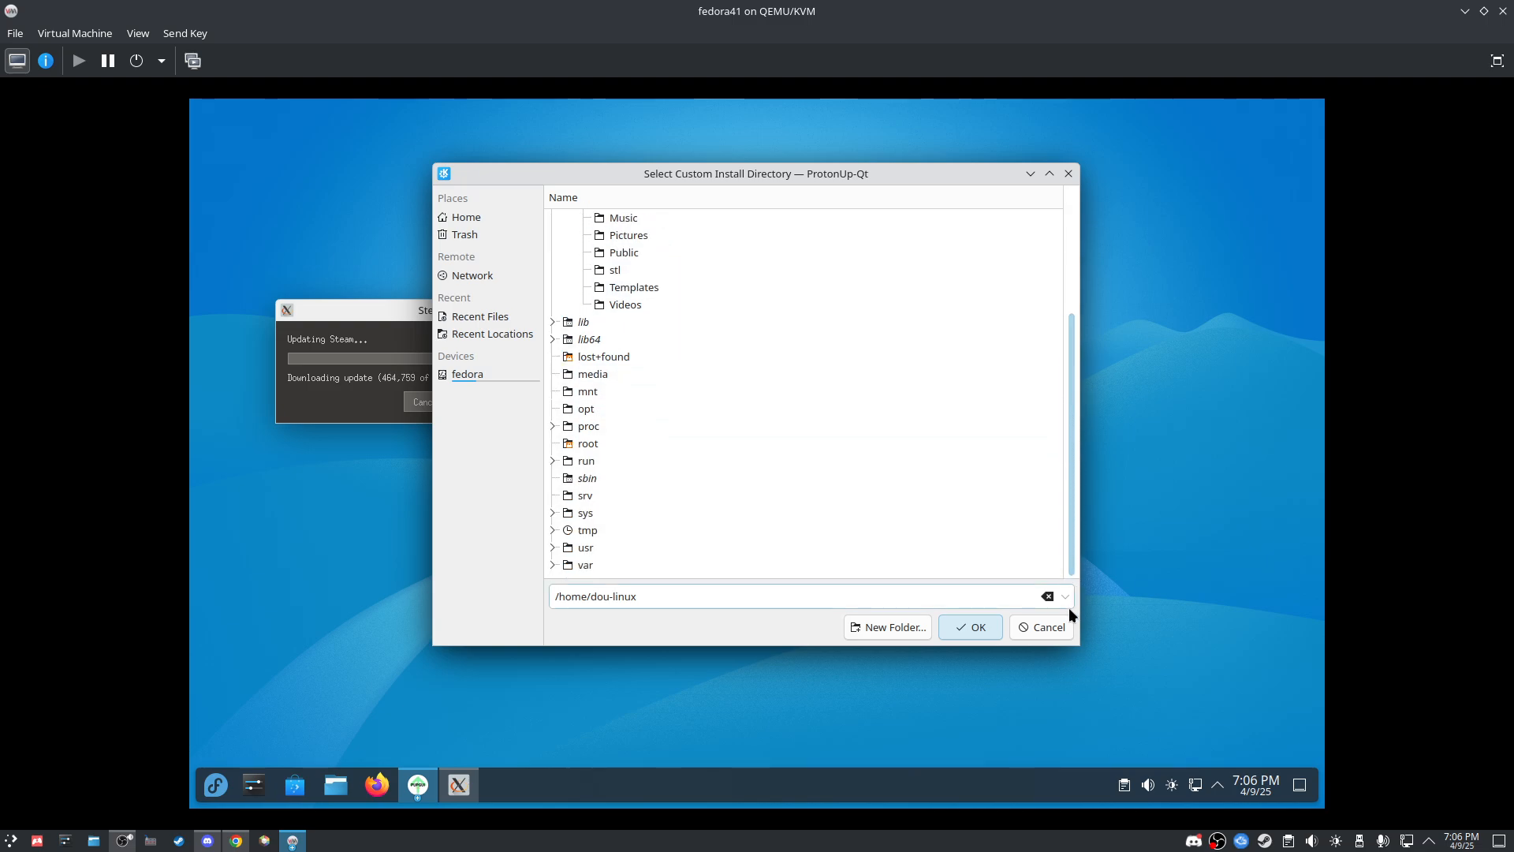
click(552, 547)
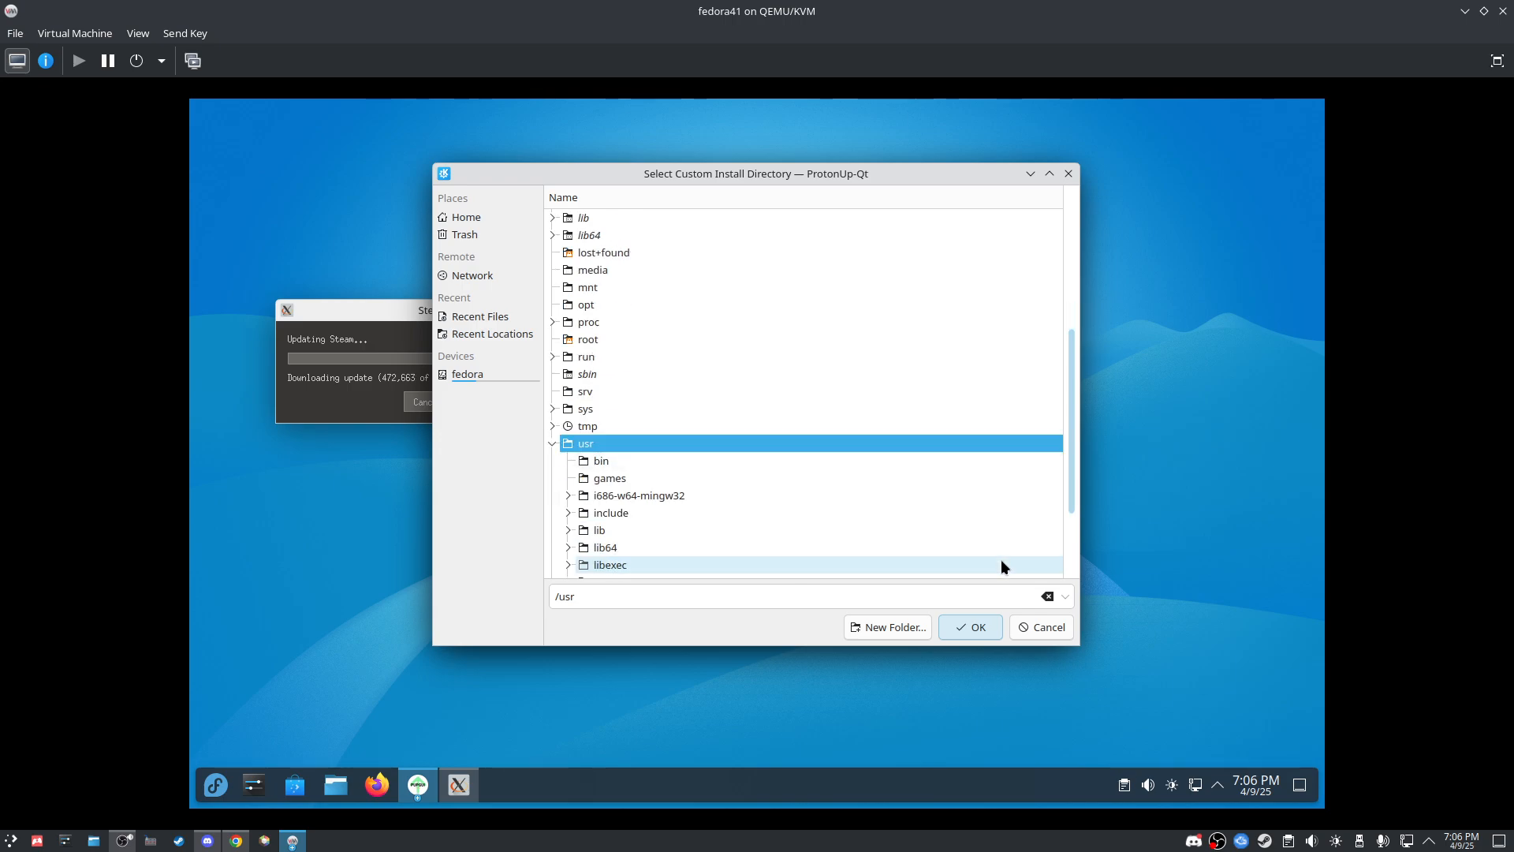
scroll(779, 508, down, 2)
click(570, 495)
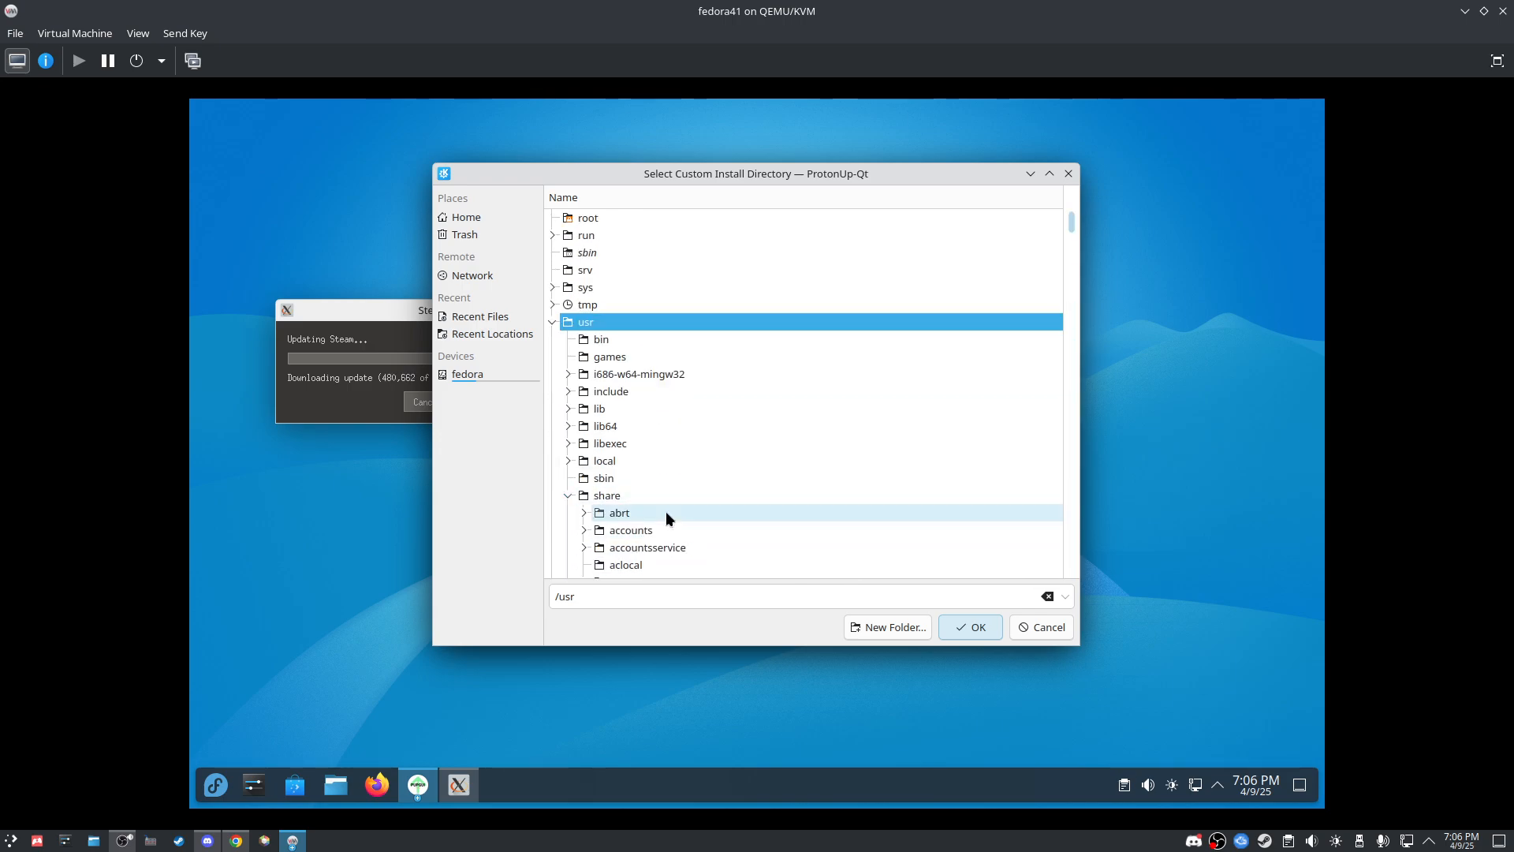
scroll(666, 513, down, 20)
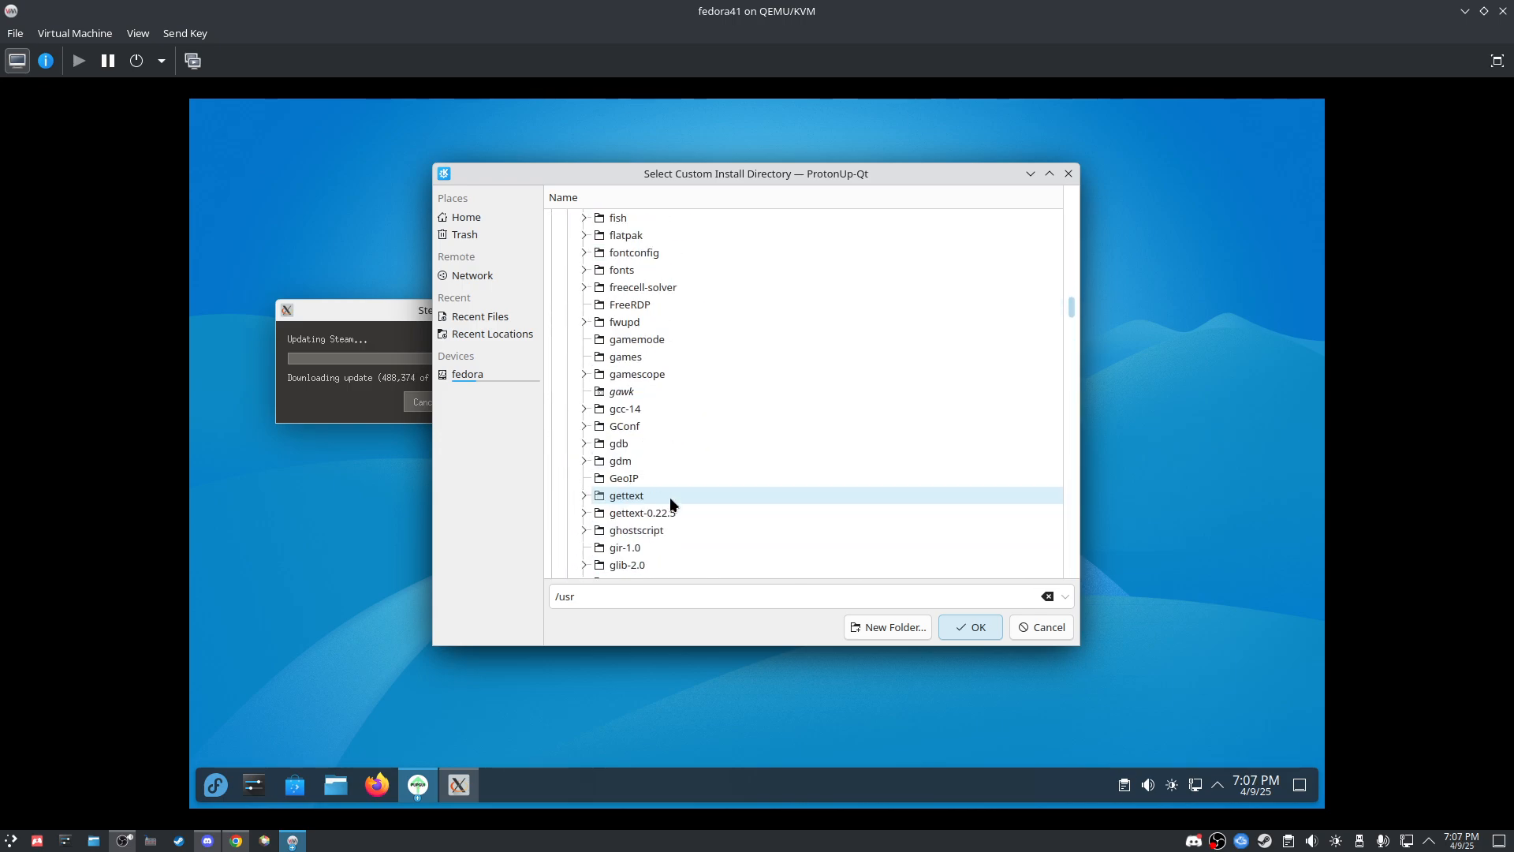
scroll(669, 497, down, 20)
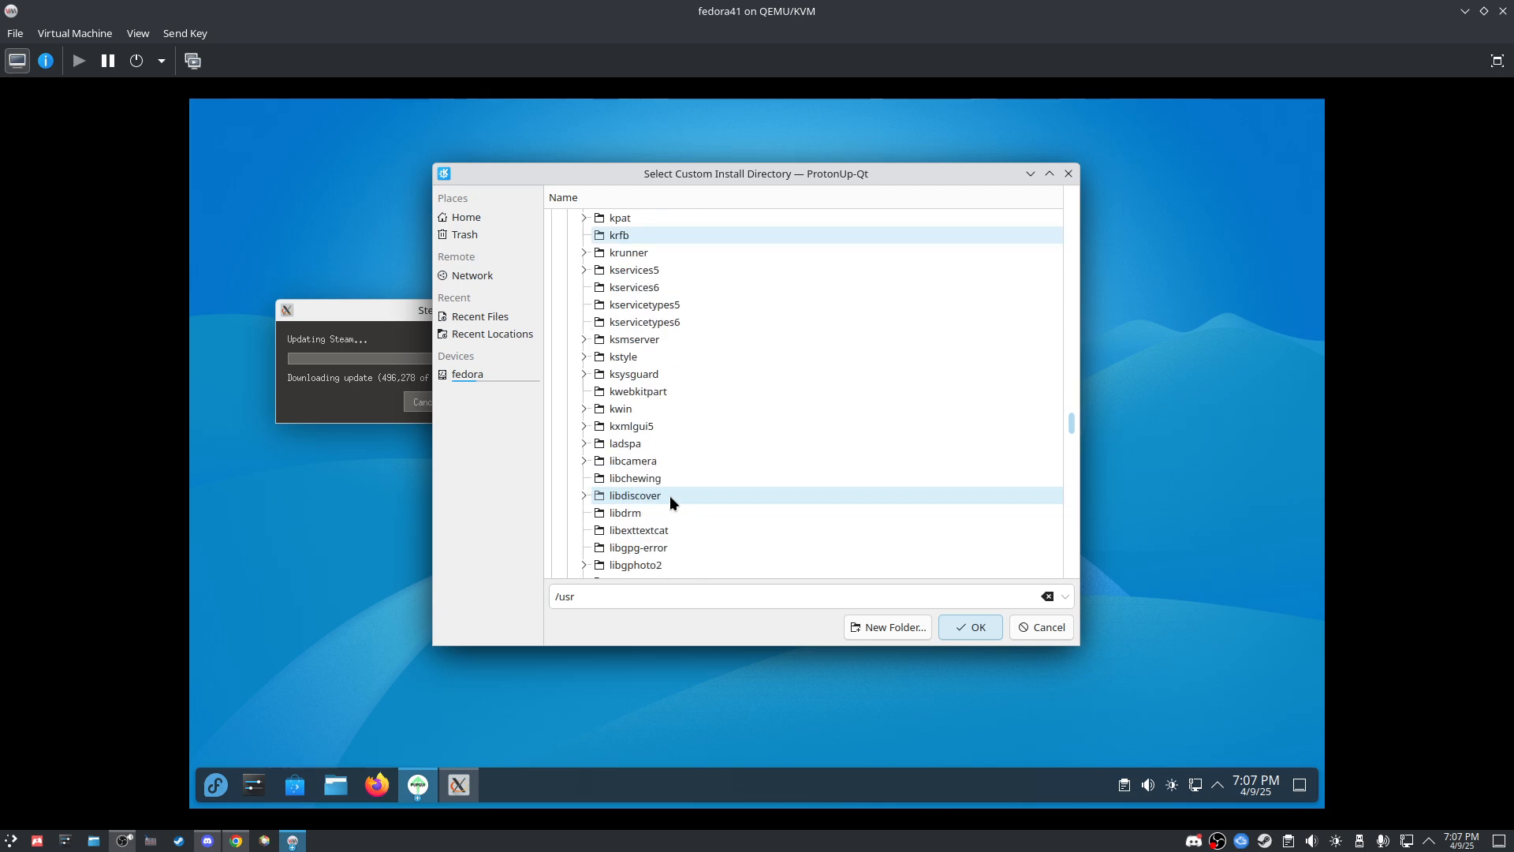
scroll(670, 495, down, 20)
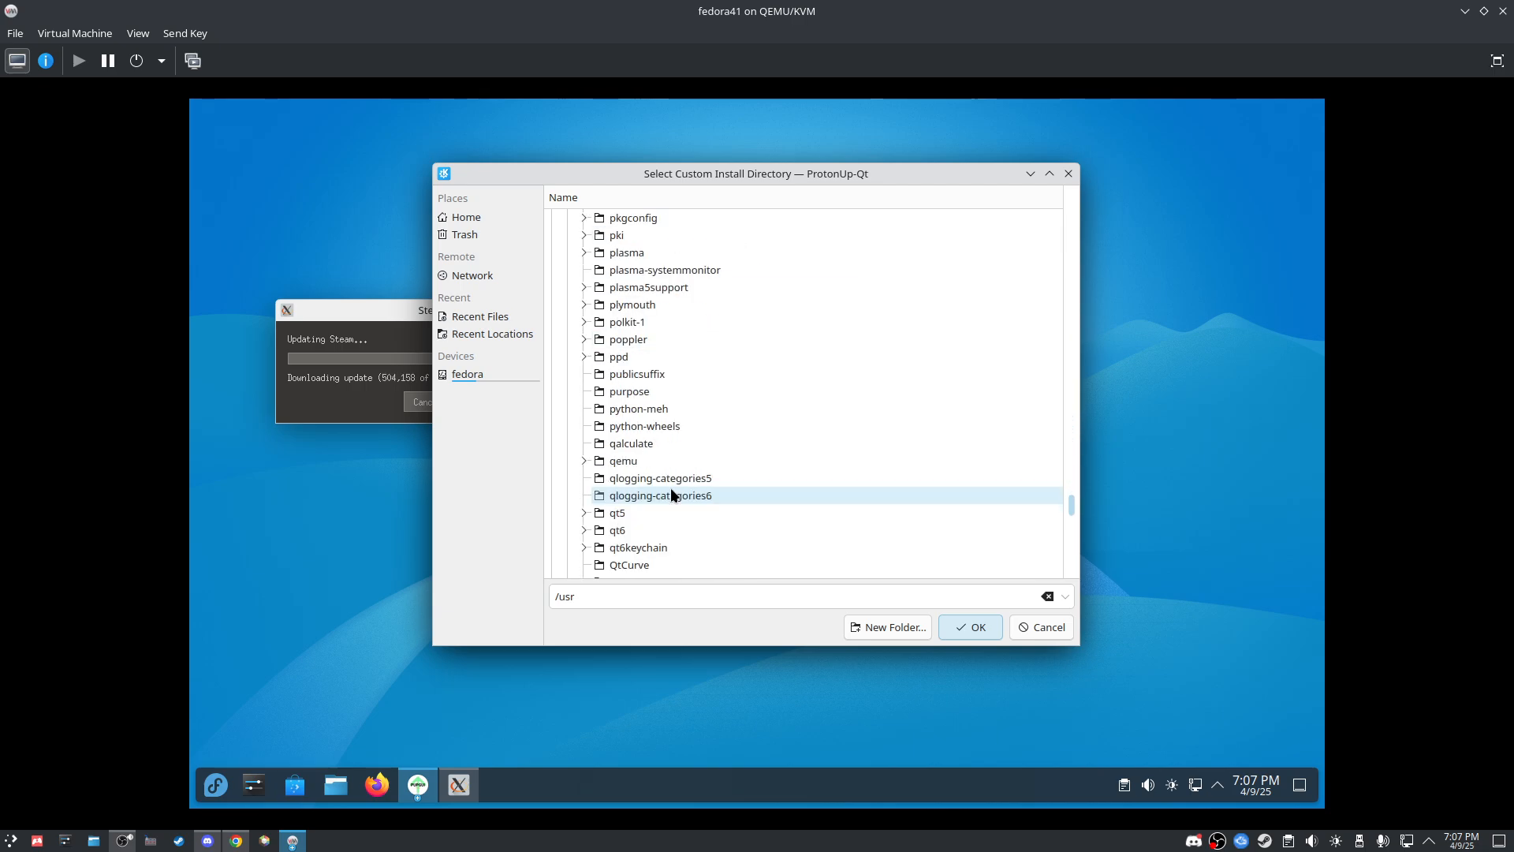
scroll(670, 488, down, 5)
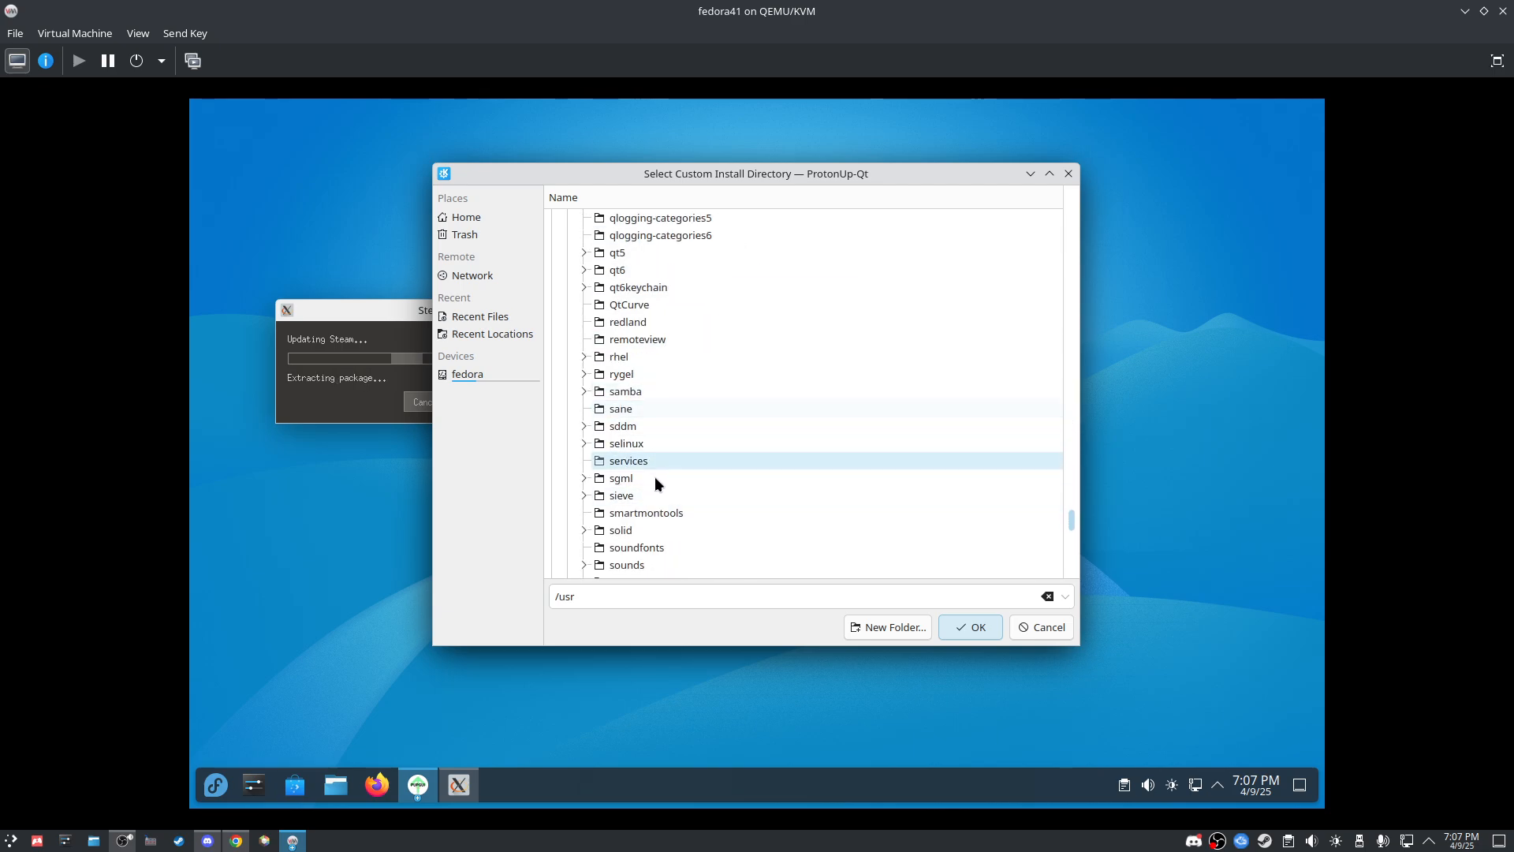
scroll(667, 529, down, 4)
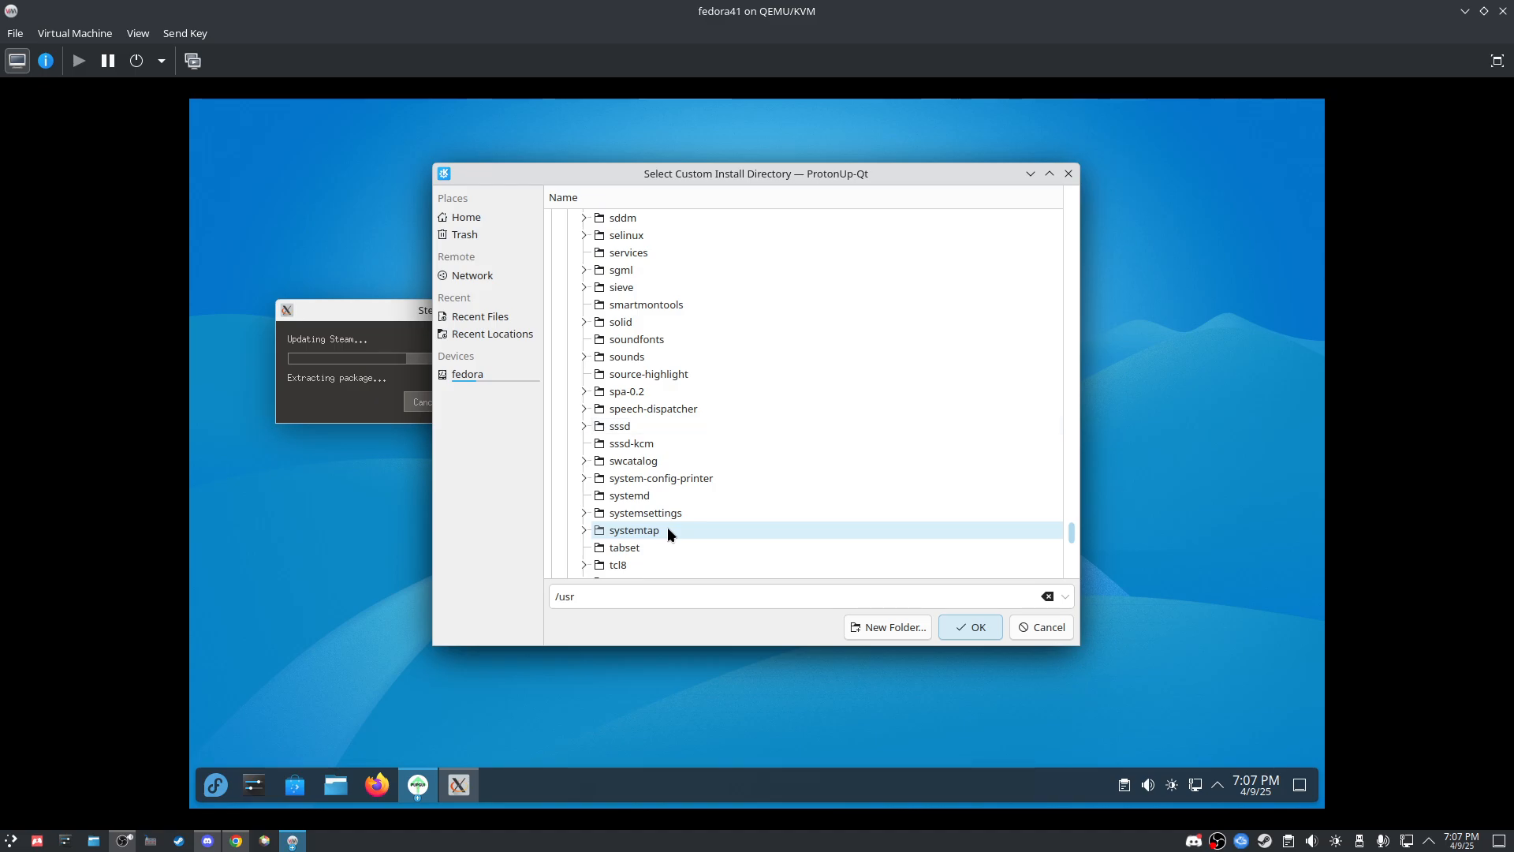
Step: Cancel the folder chooser, close the directory settings and close ProtonUp-Qt
click(1030, 622)
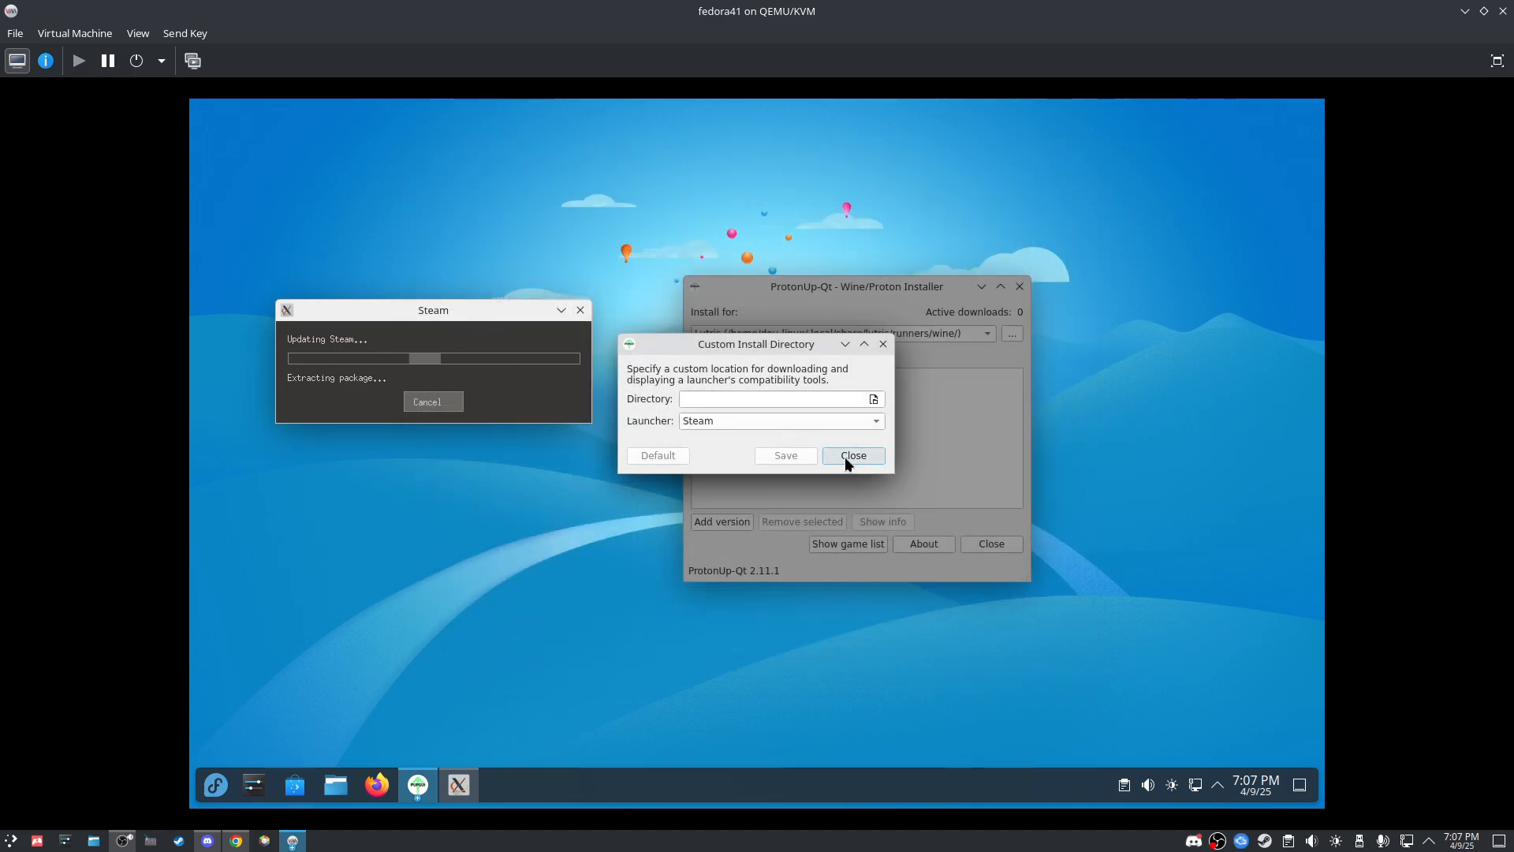
click(847, 456)
click(1019, 285)
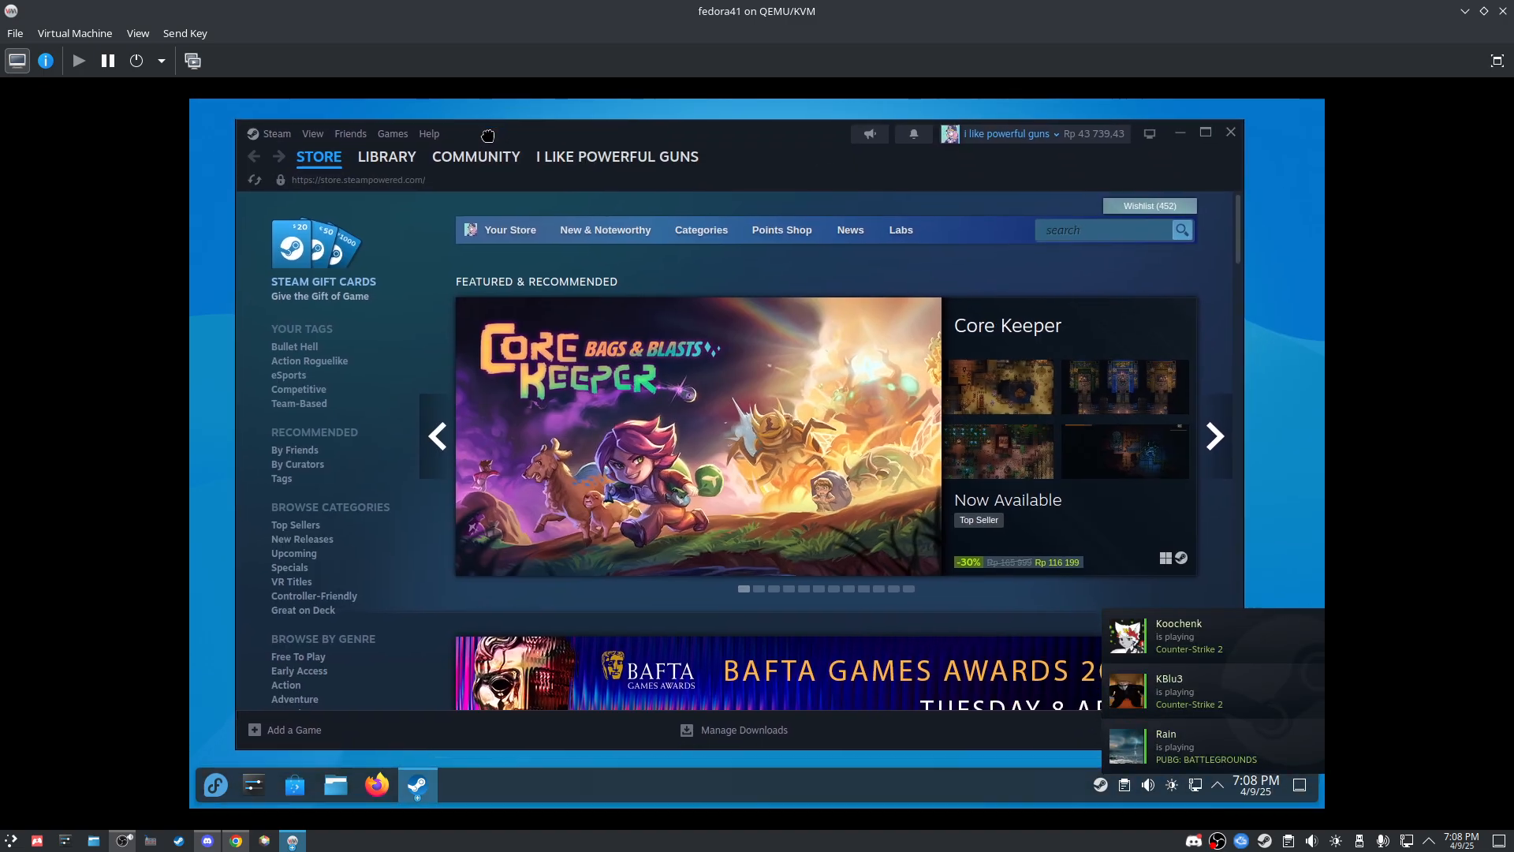
Step: In Steam Settings > Compatibility, enable Steam Play for all titles with Proton 9.0-4 and restart
click(277, 136)
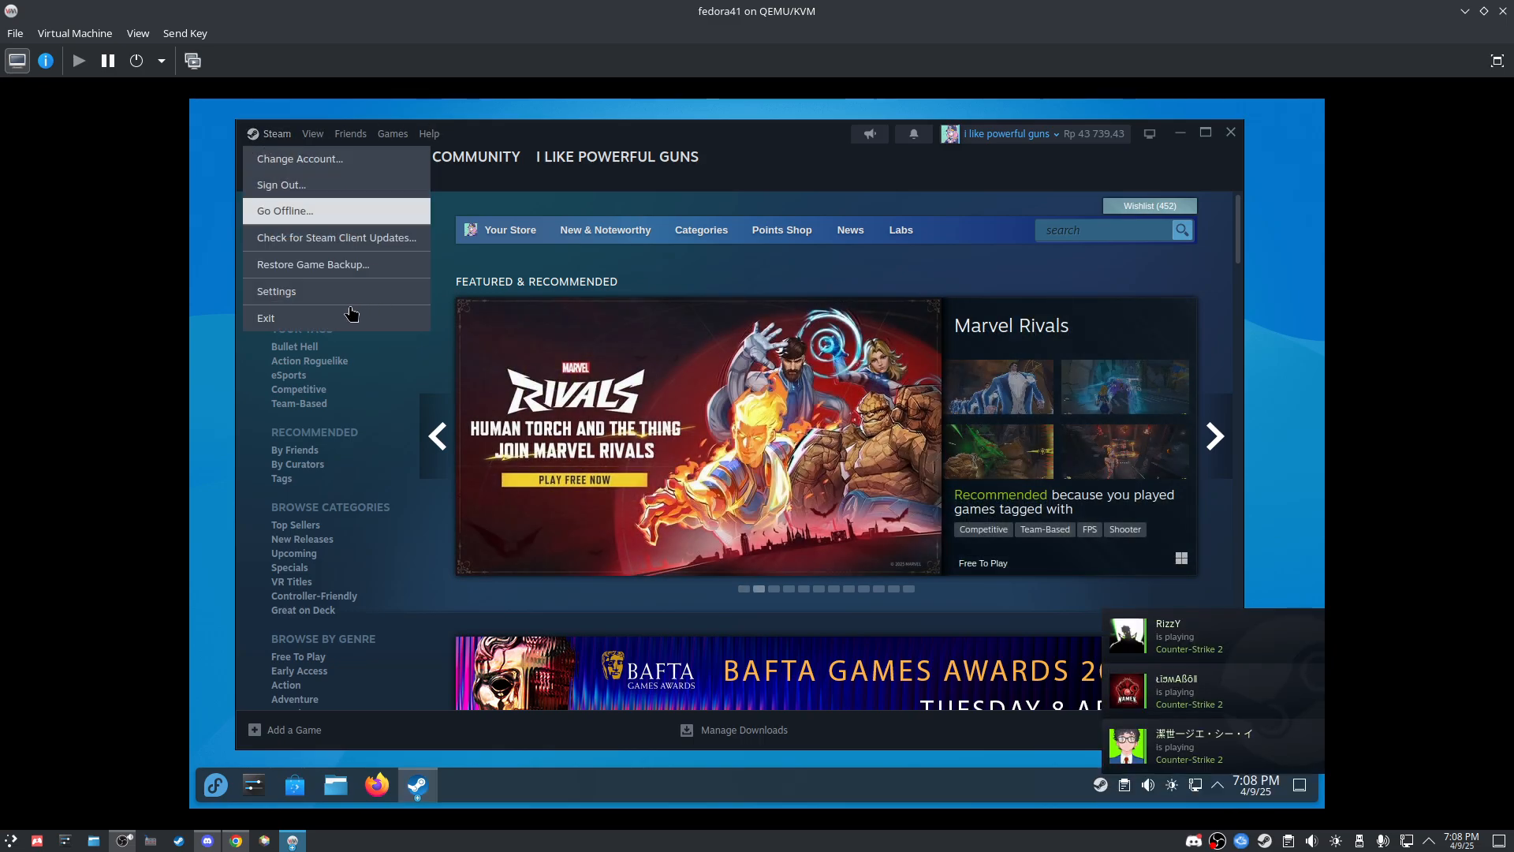
click(289, 293)
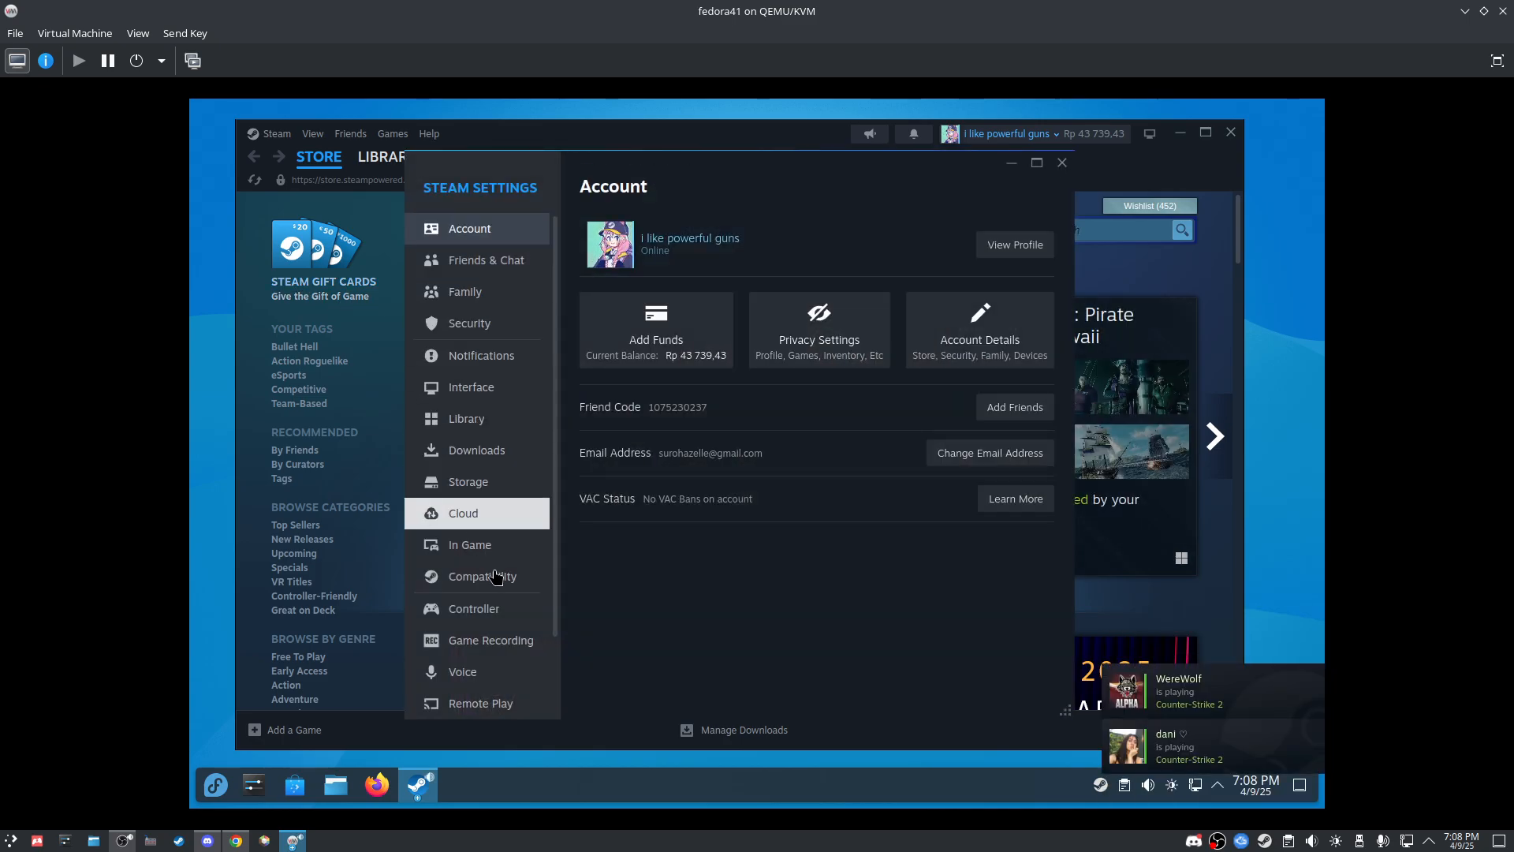
click(534, 583)
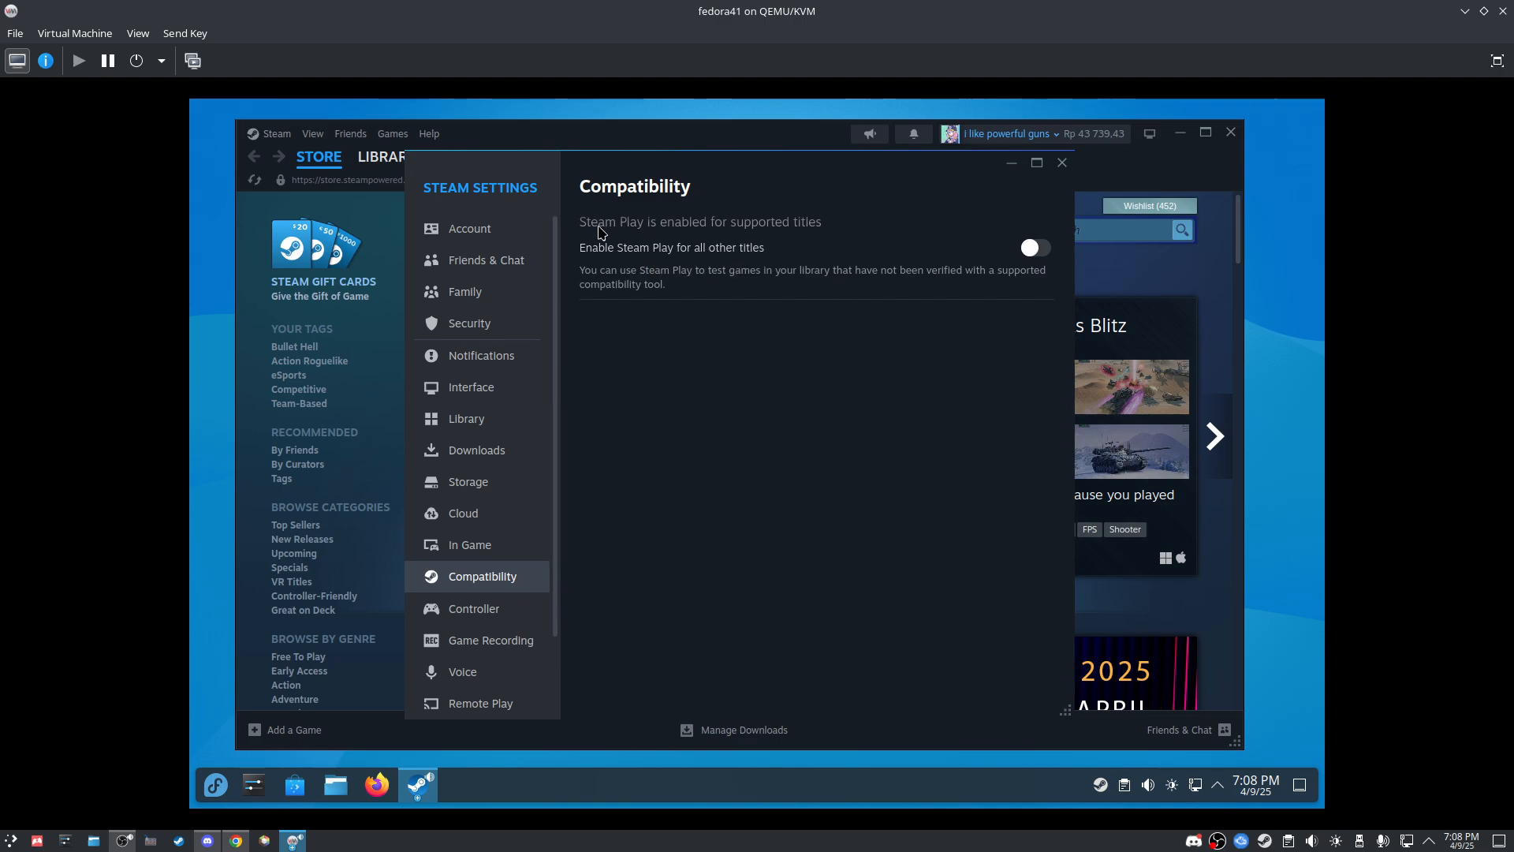
click(1033, 249)
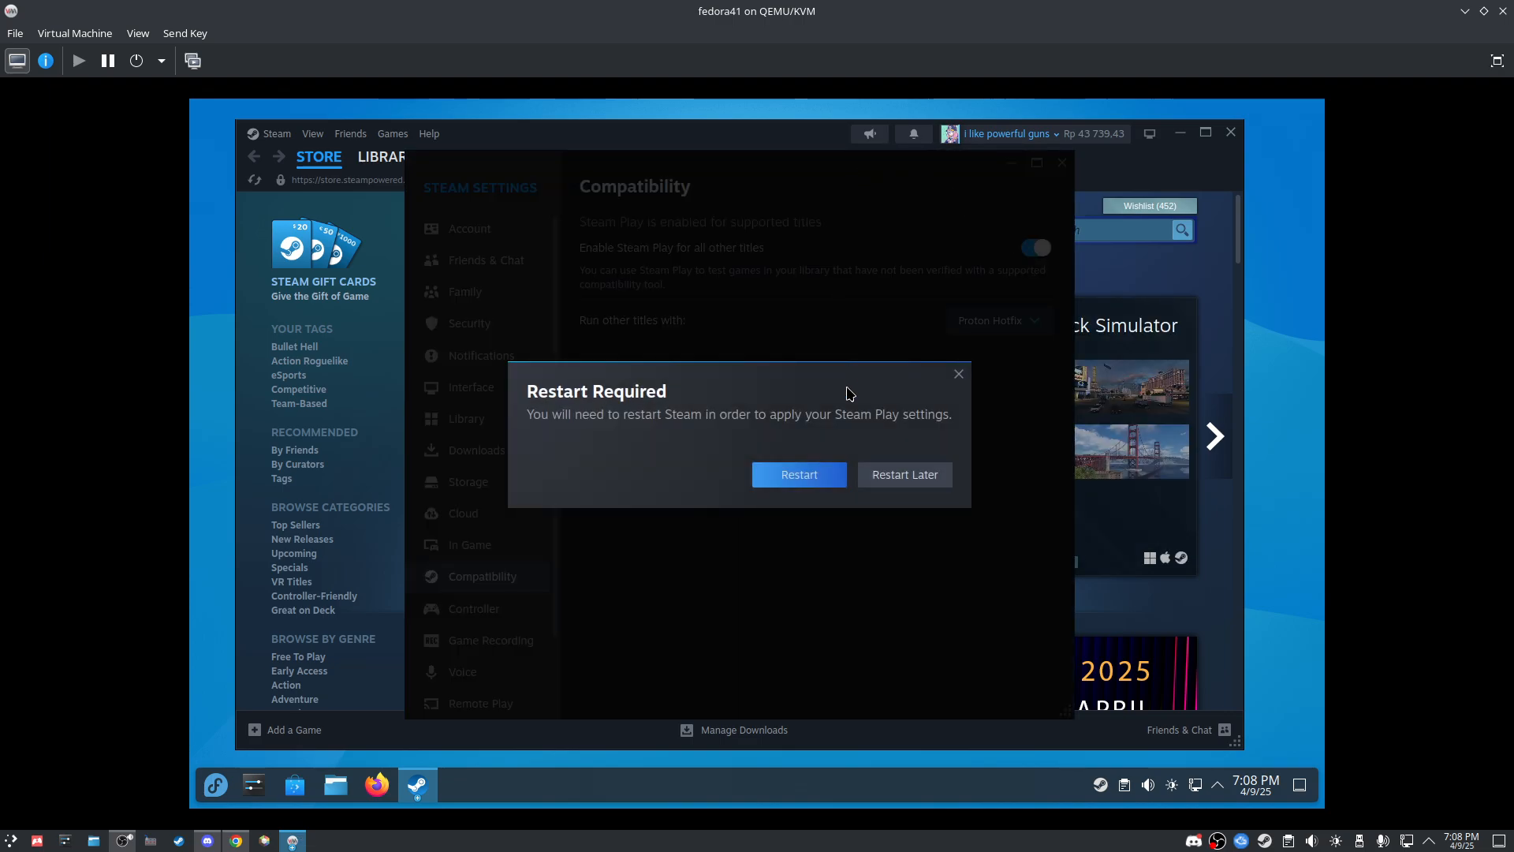
click(931, 476)
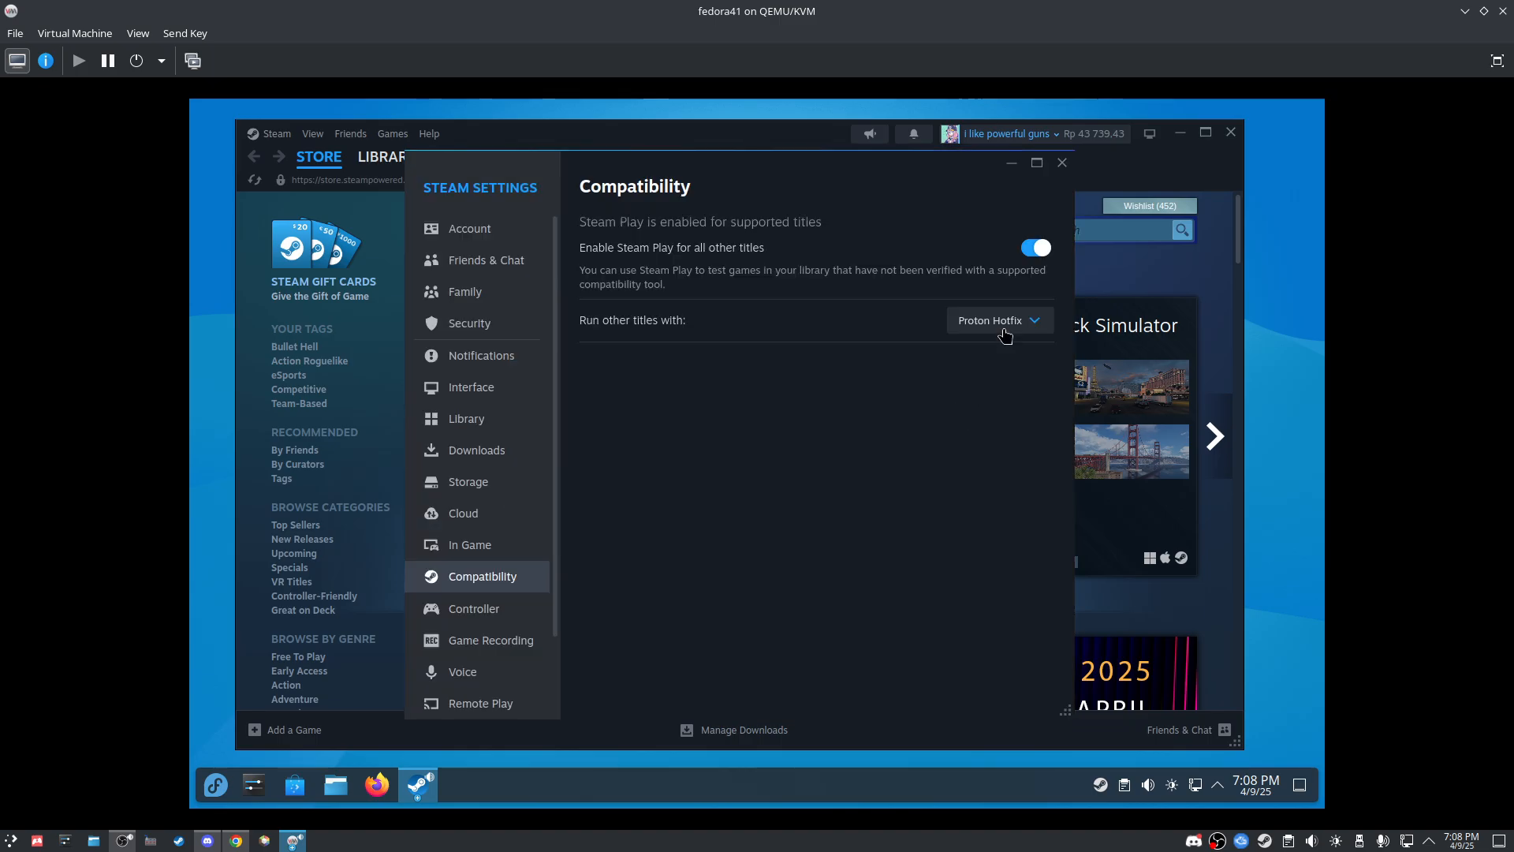
click(1000, 322)
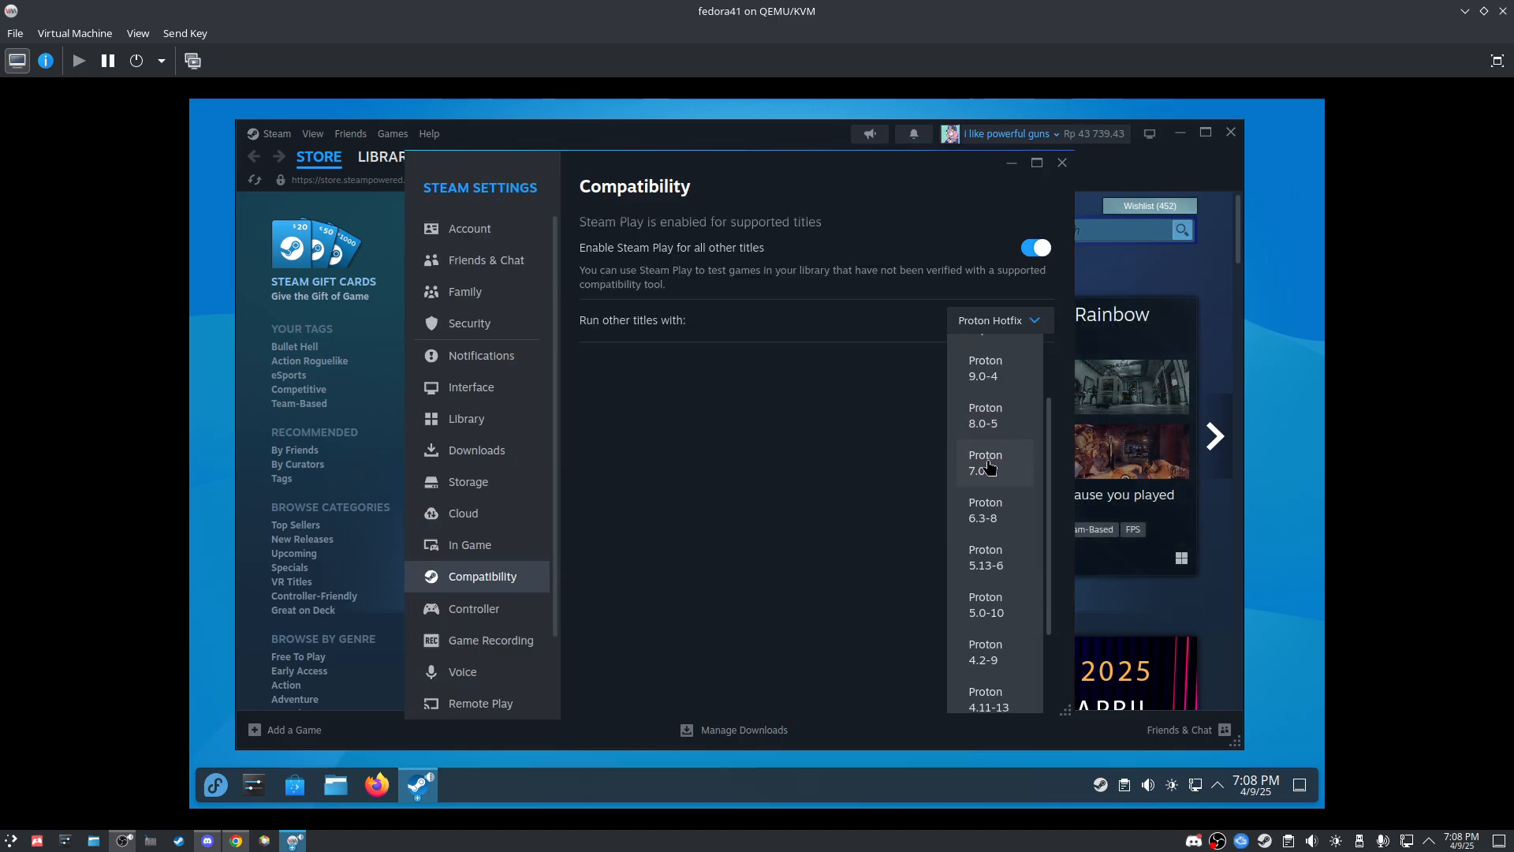
click(1000, 466)
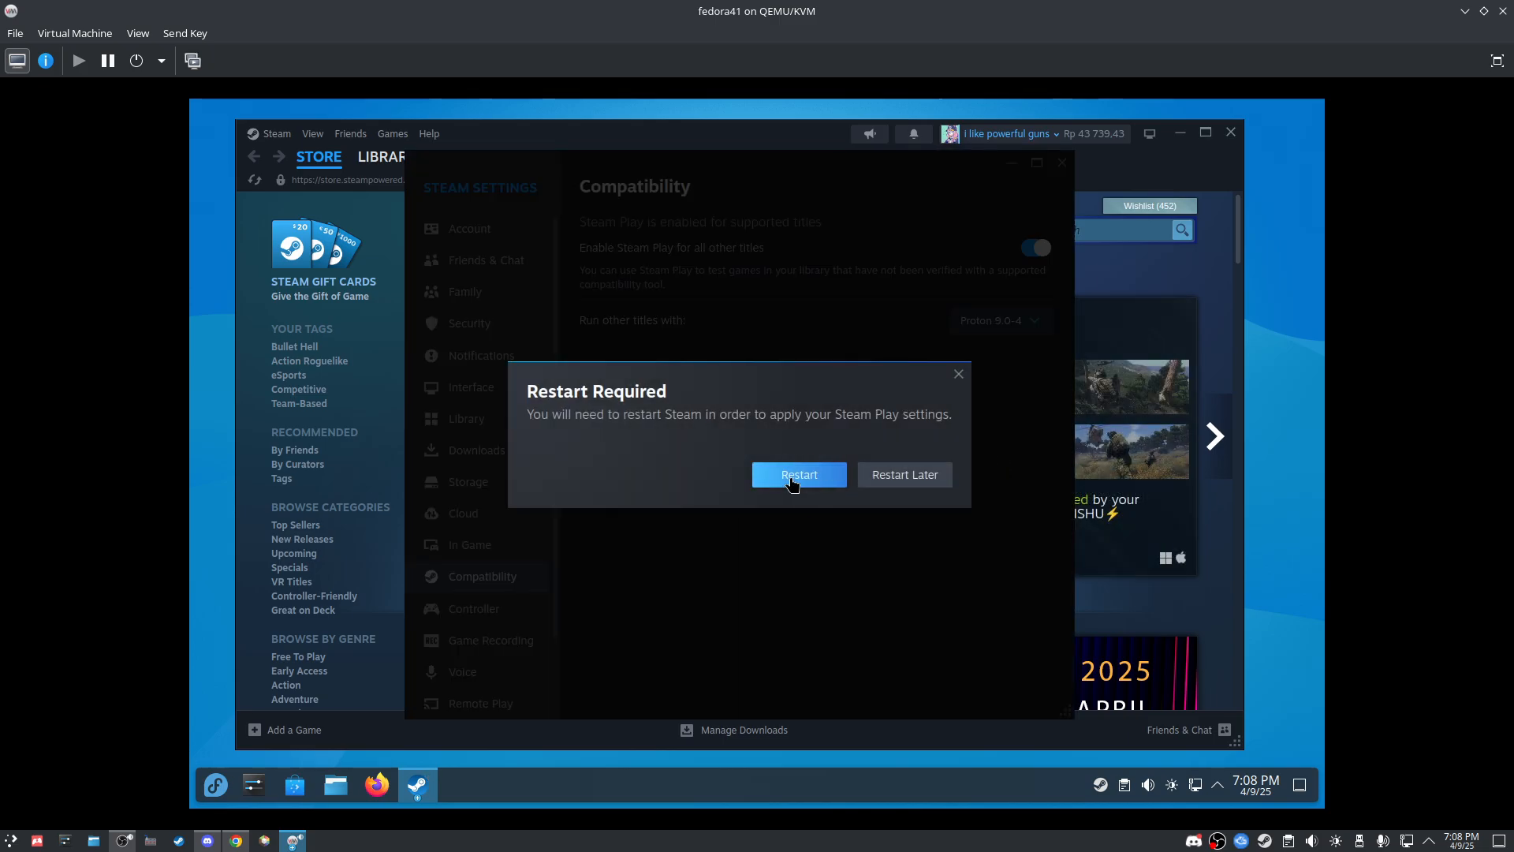
click(793, 483)
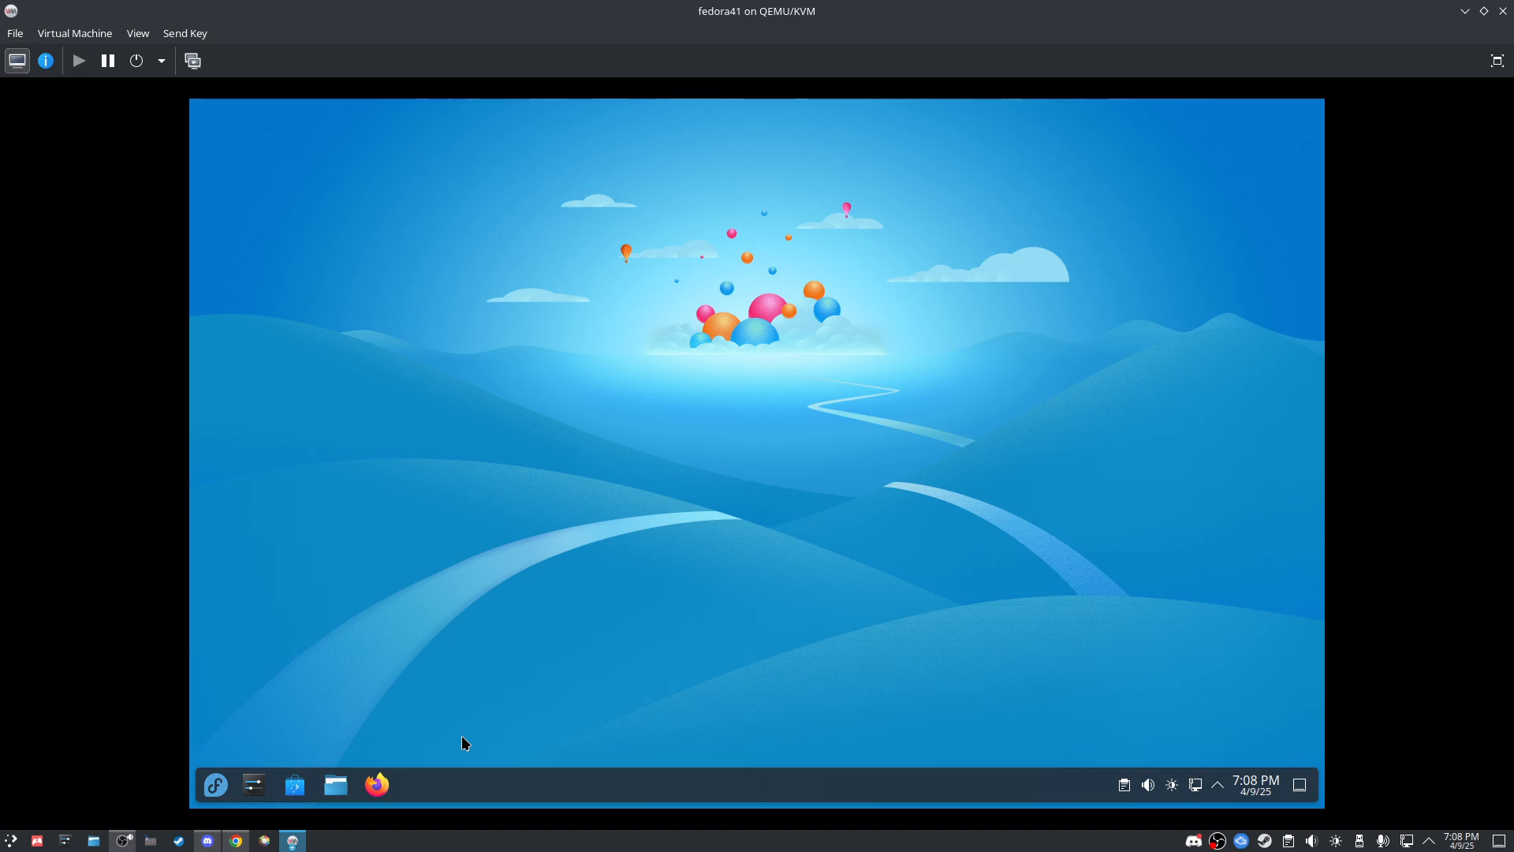
Step: Launch ProtonUp-Qt and switch its install target from Lutris to Steam, closing Steam's friends window
click(215, 785)
text(p)
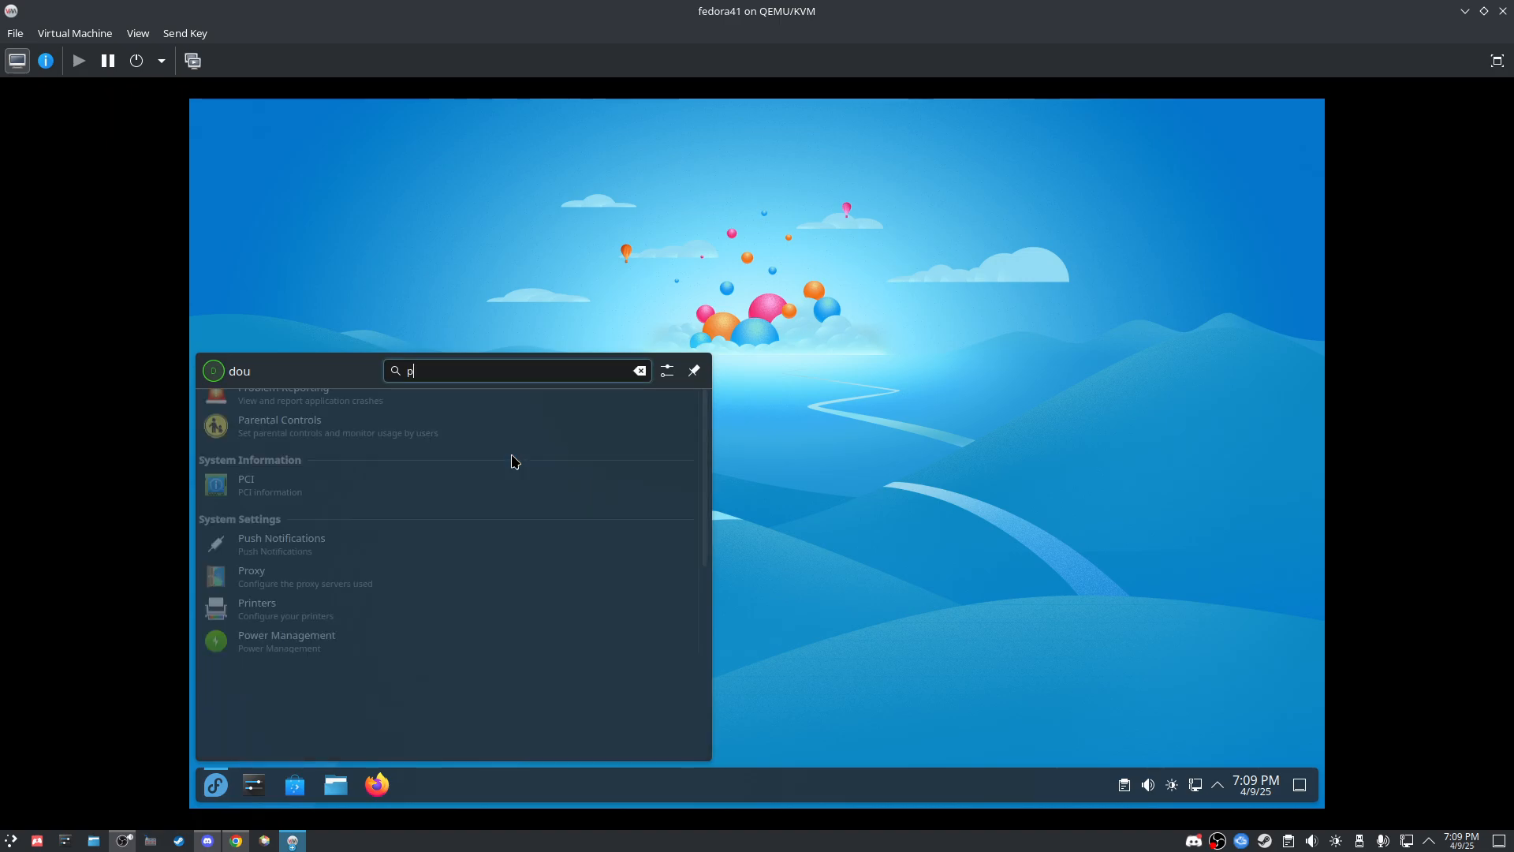
text(er)
key(BackSpace)
text(r)
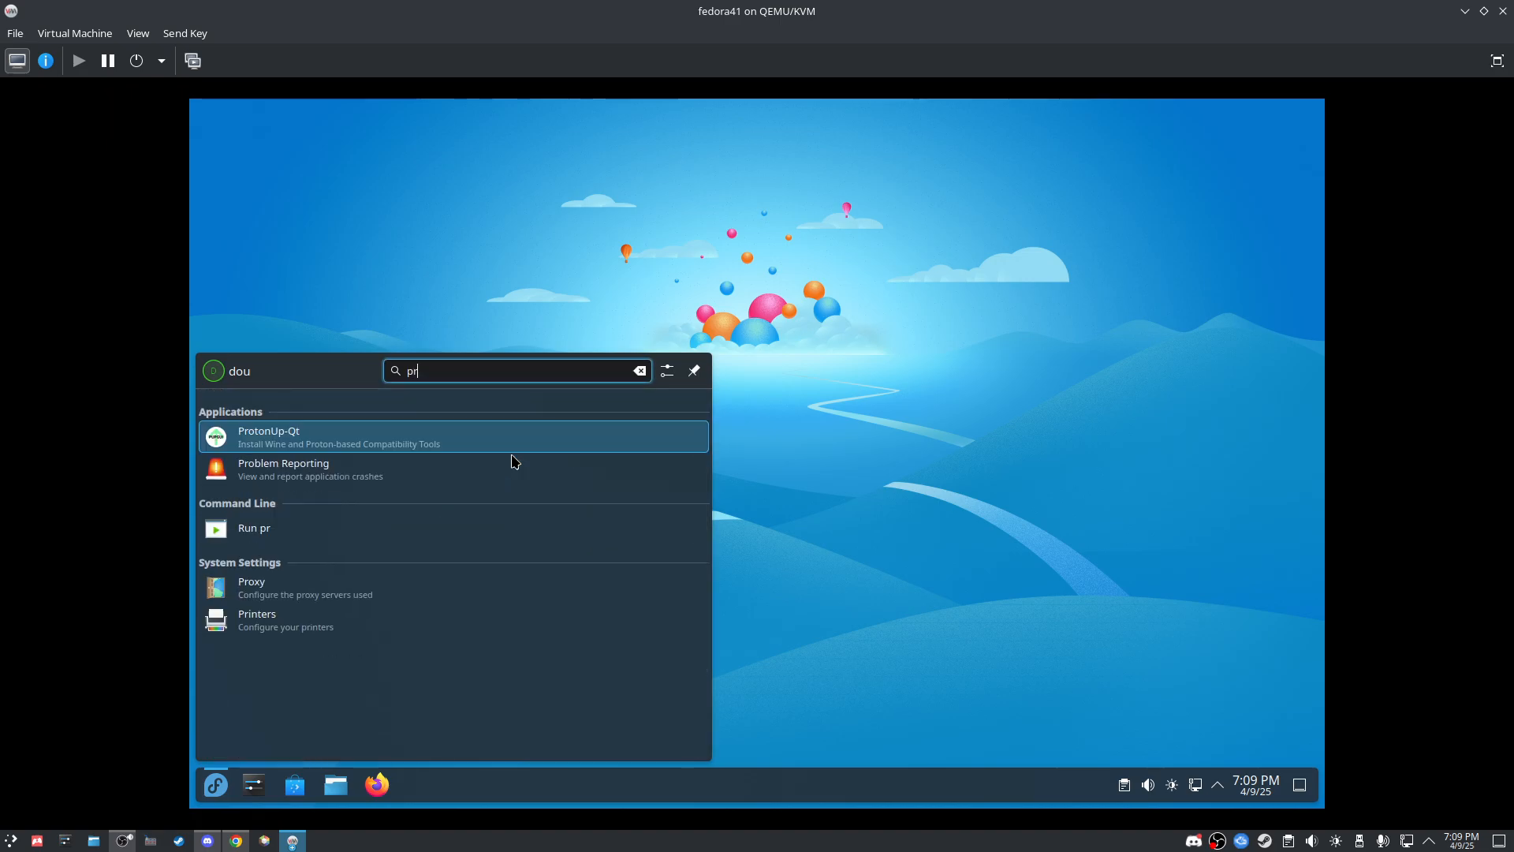
key(Return)
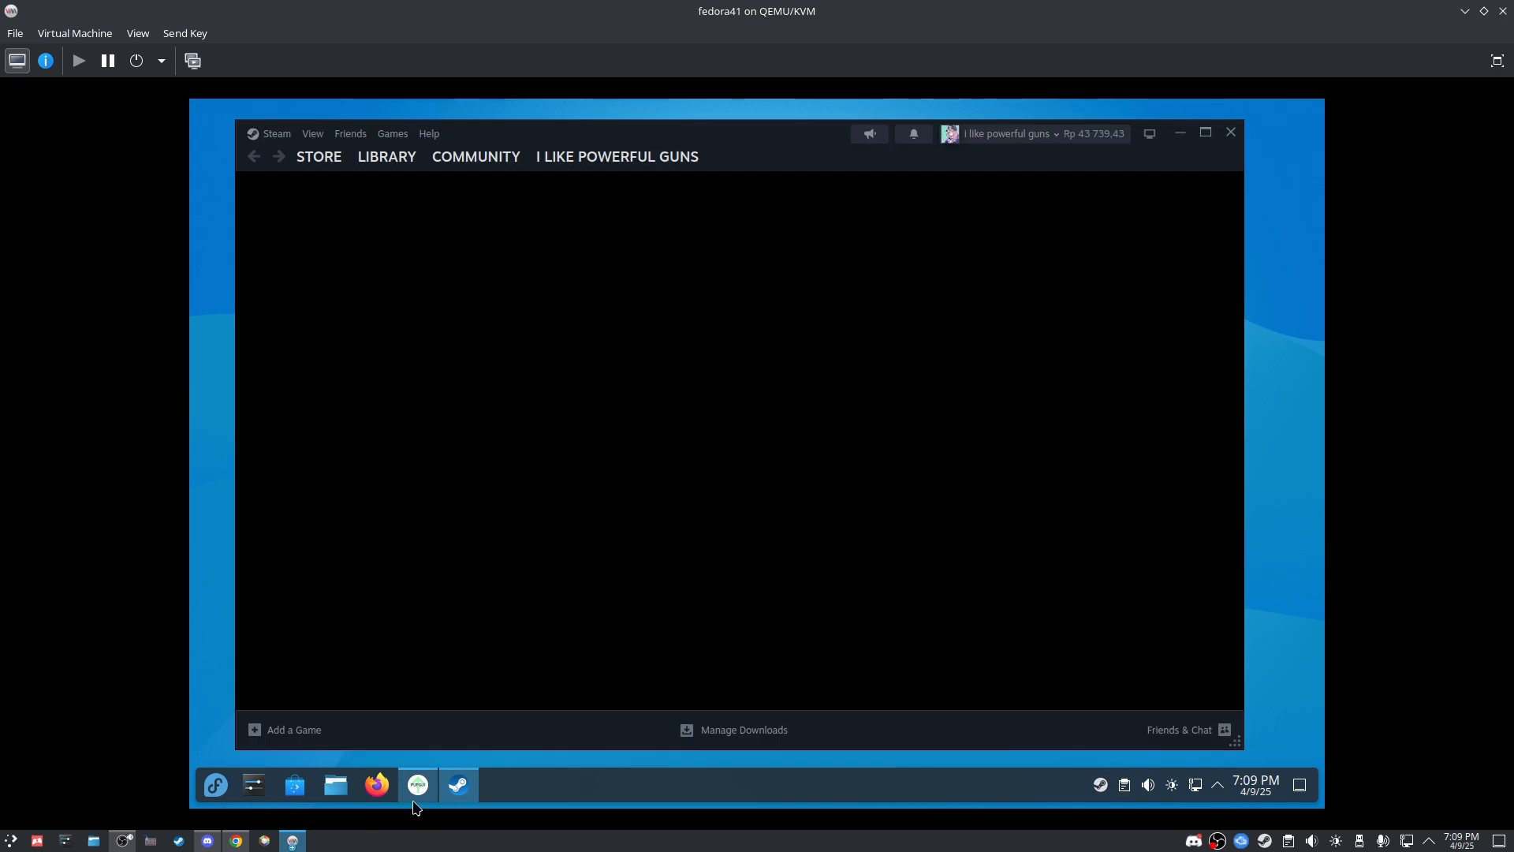
click(418, 785)
click(896, 340)
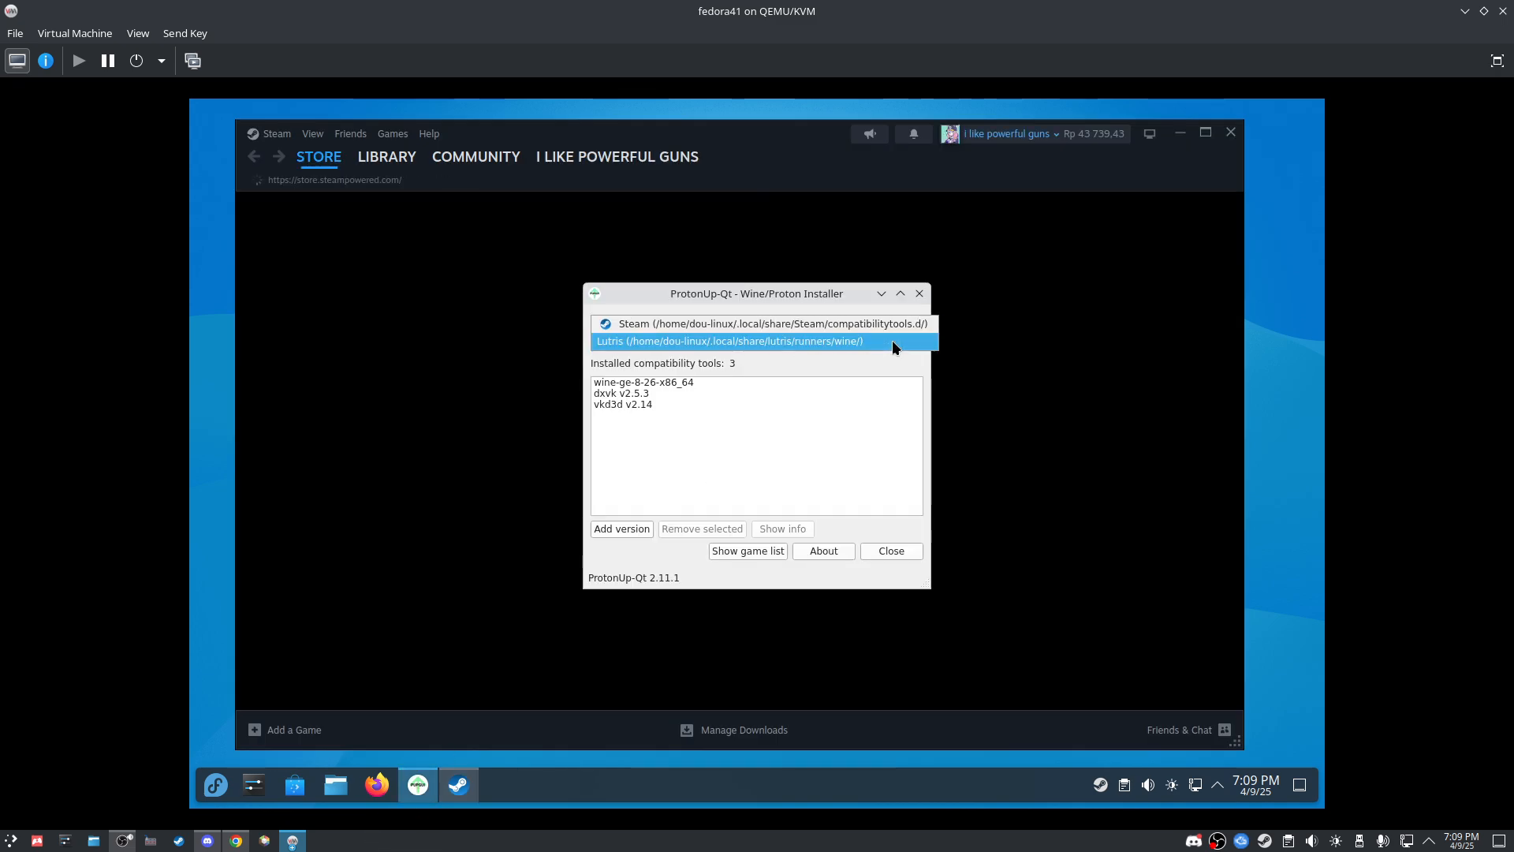
click(780, 339)
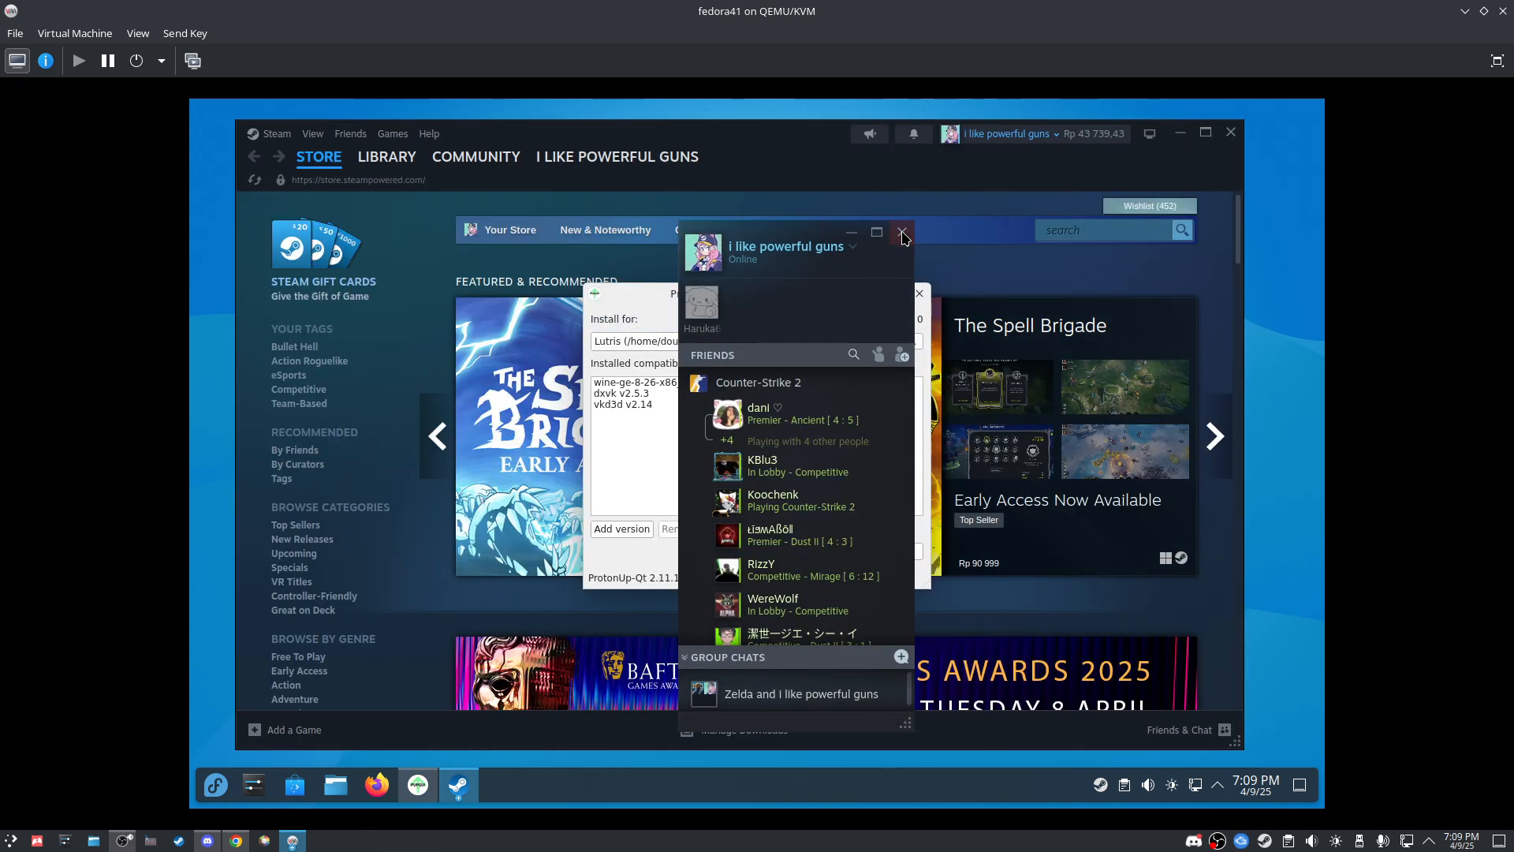
click(903, 232)
click(863, 340)
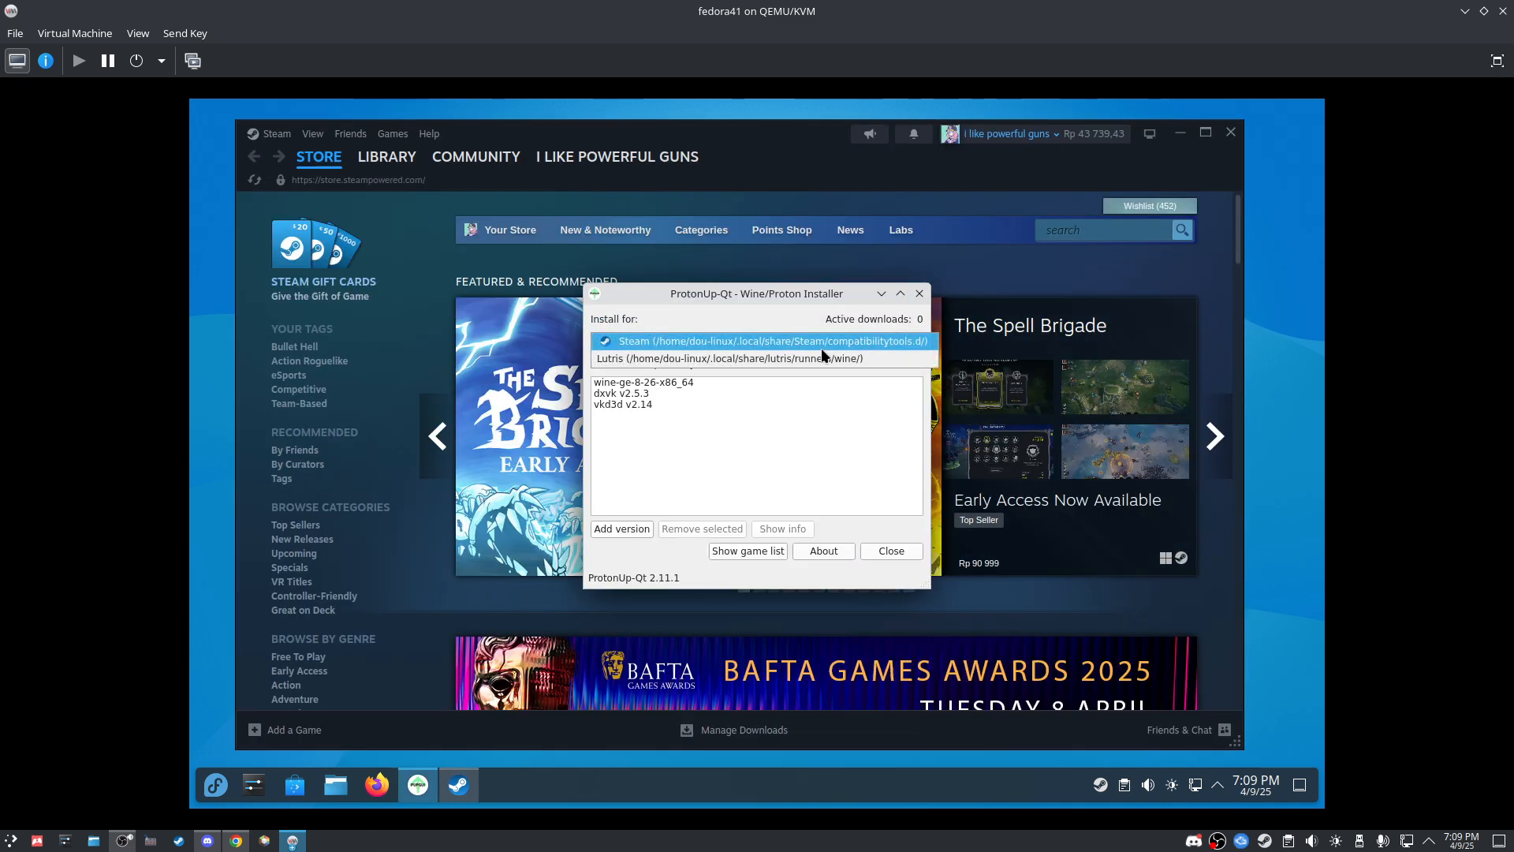
click(670, 342)
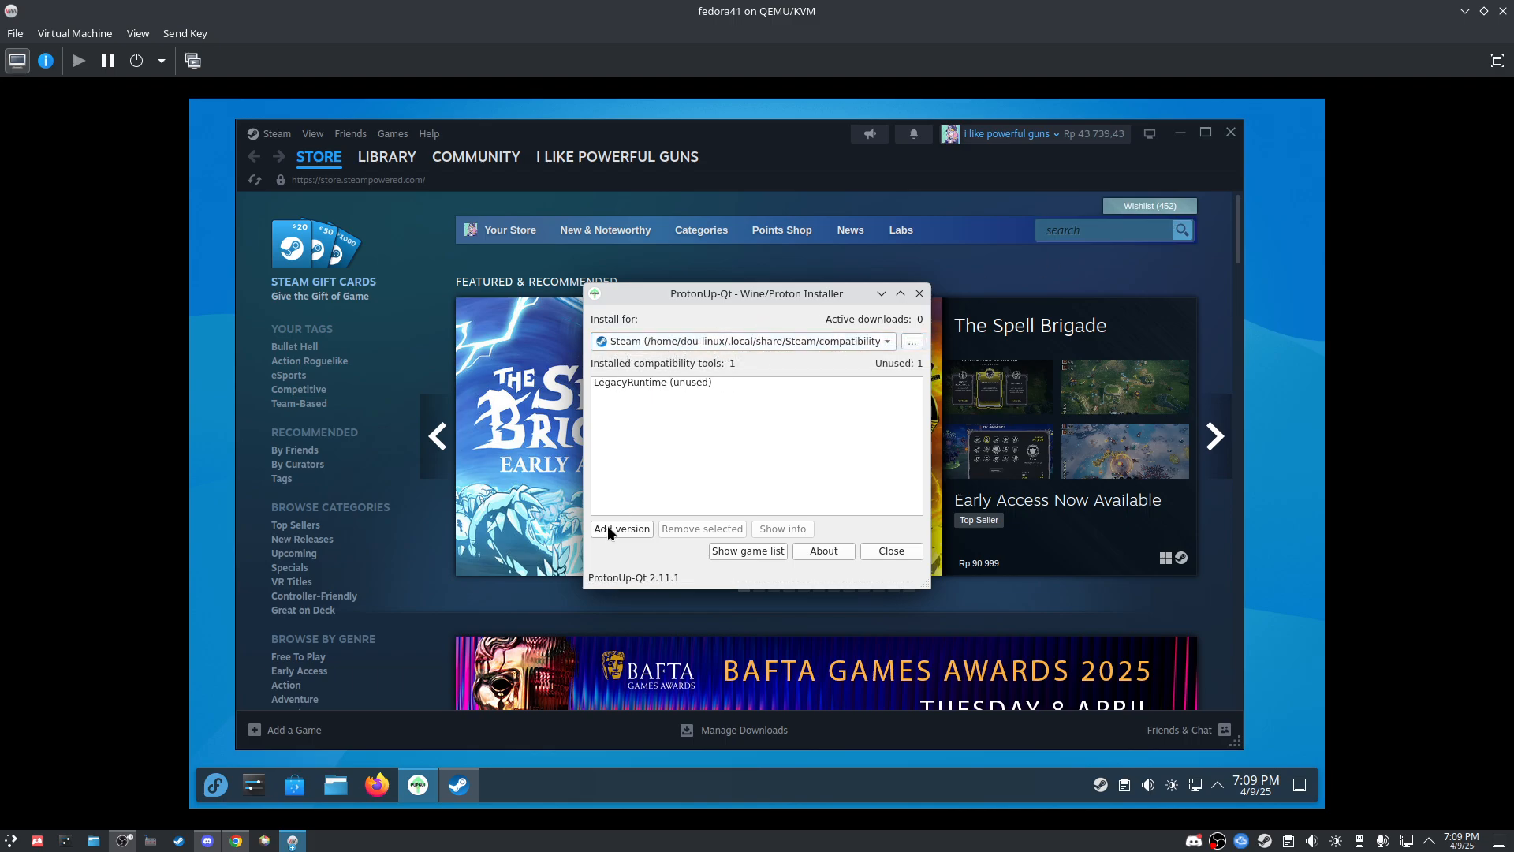
Step: Add GE-Proton version GE-Proton9-27 and start installing it for Steam
click(621, 528)
click(670, 342)
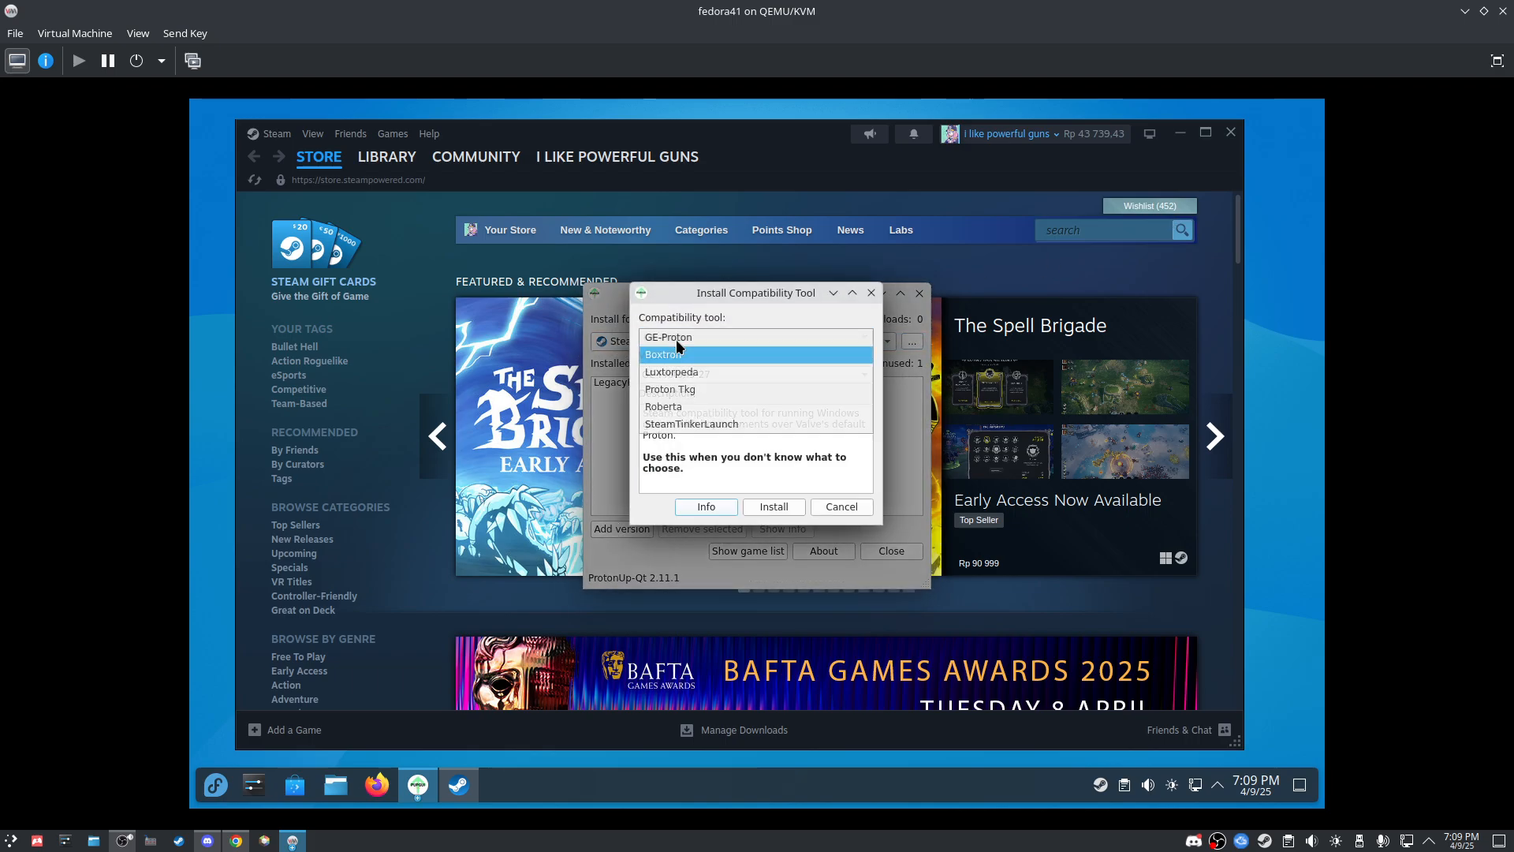
click(671, 339)
click(731, 375)
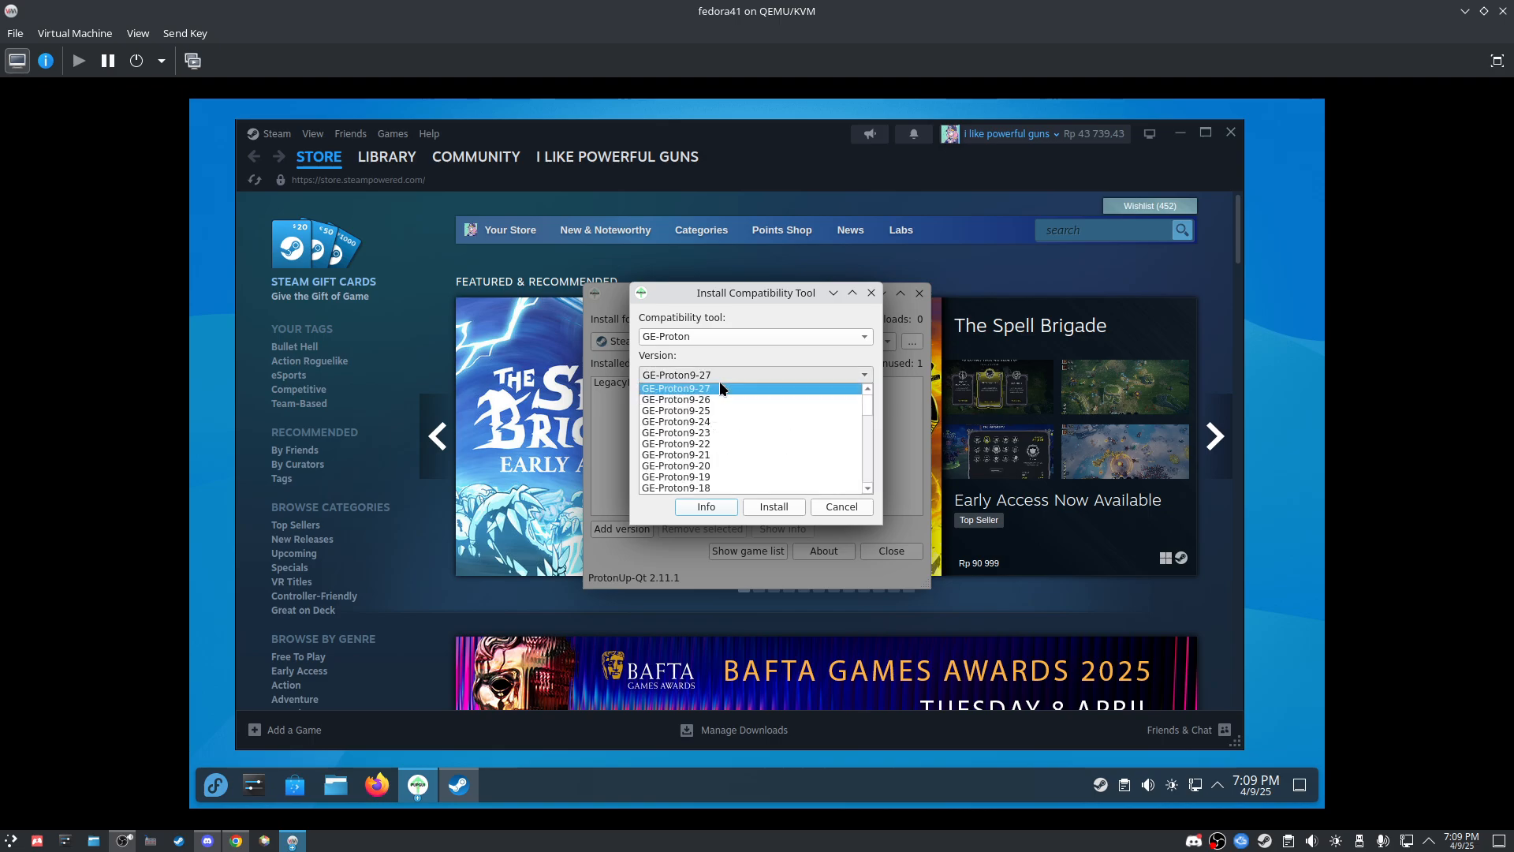
click(768, 506)
click(768, 506)
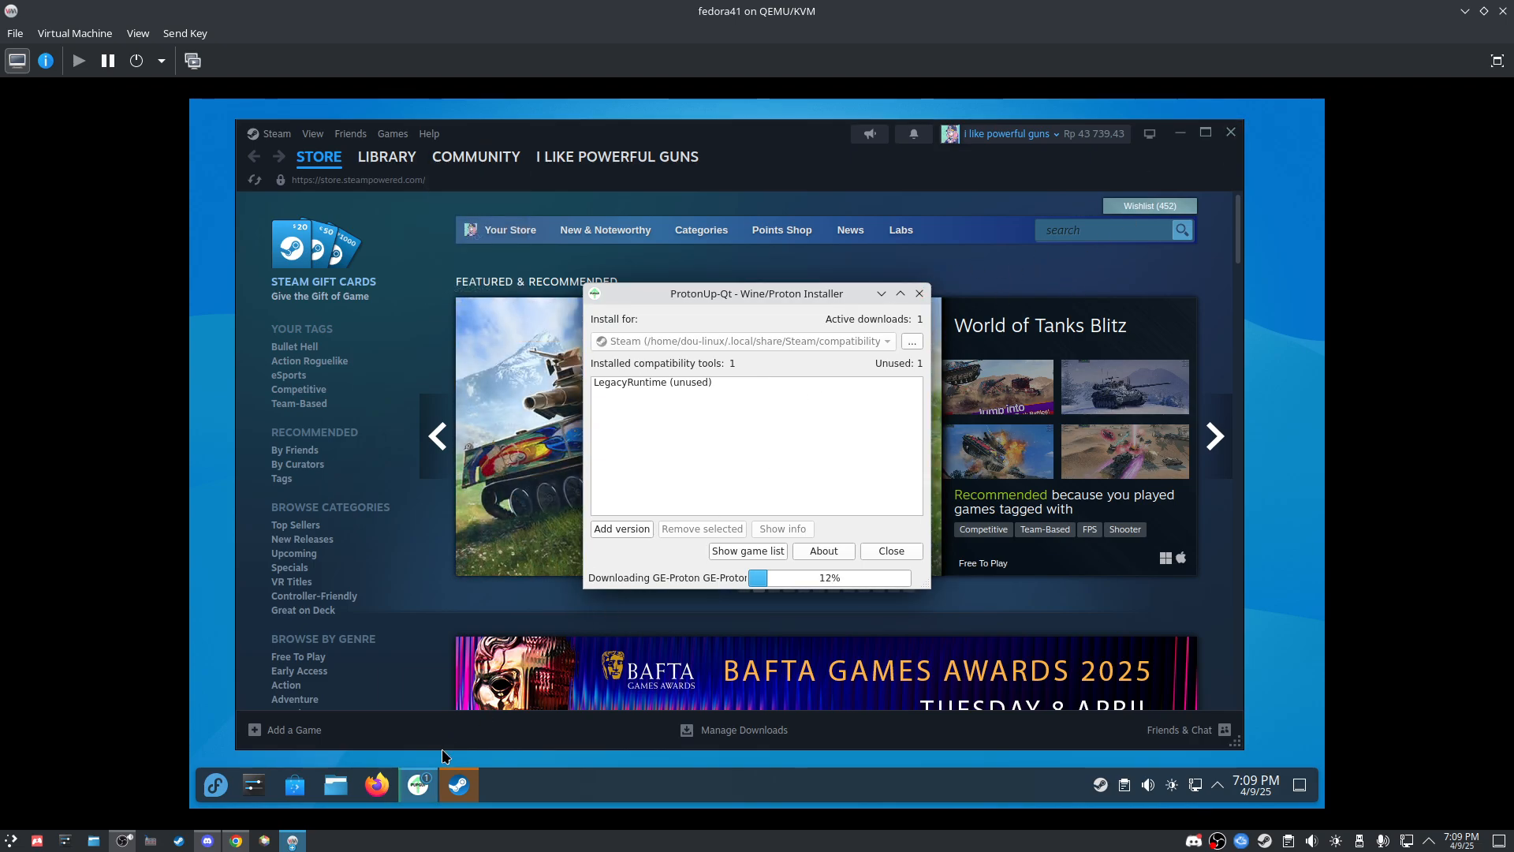
Step: Browse Counter-Strike 2 and Condition Zero Deleted Scenes in the Library, visit the Store, then return
click(387, 156)
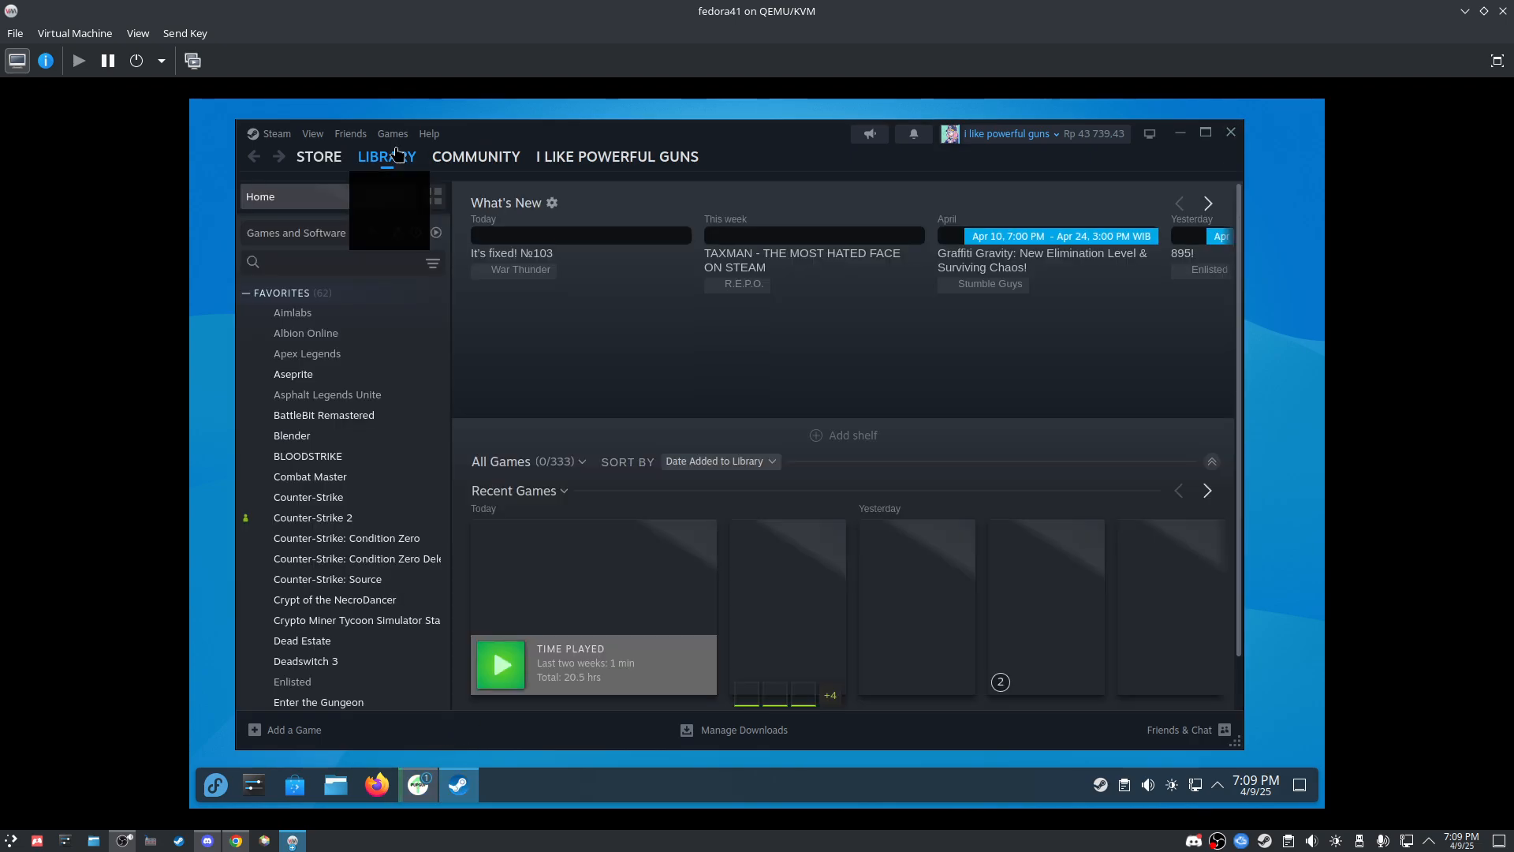
click(341, 518)
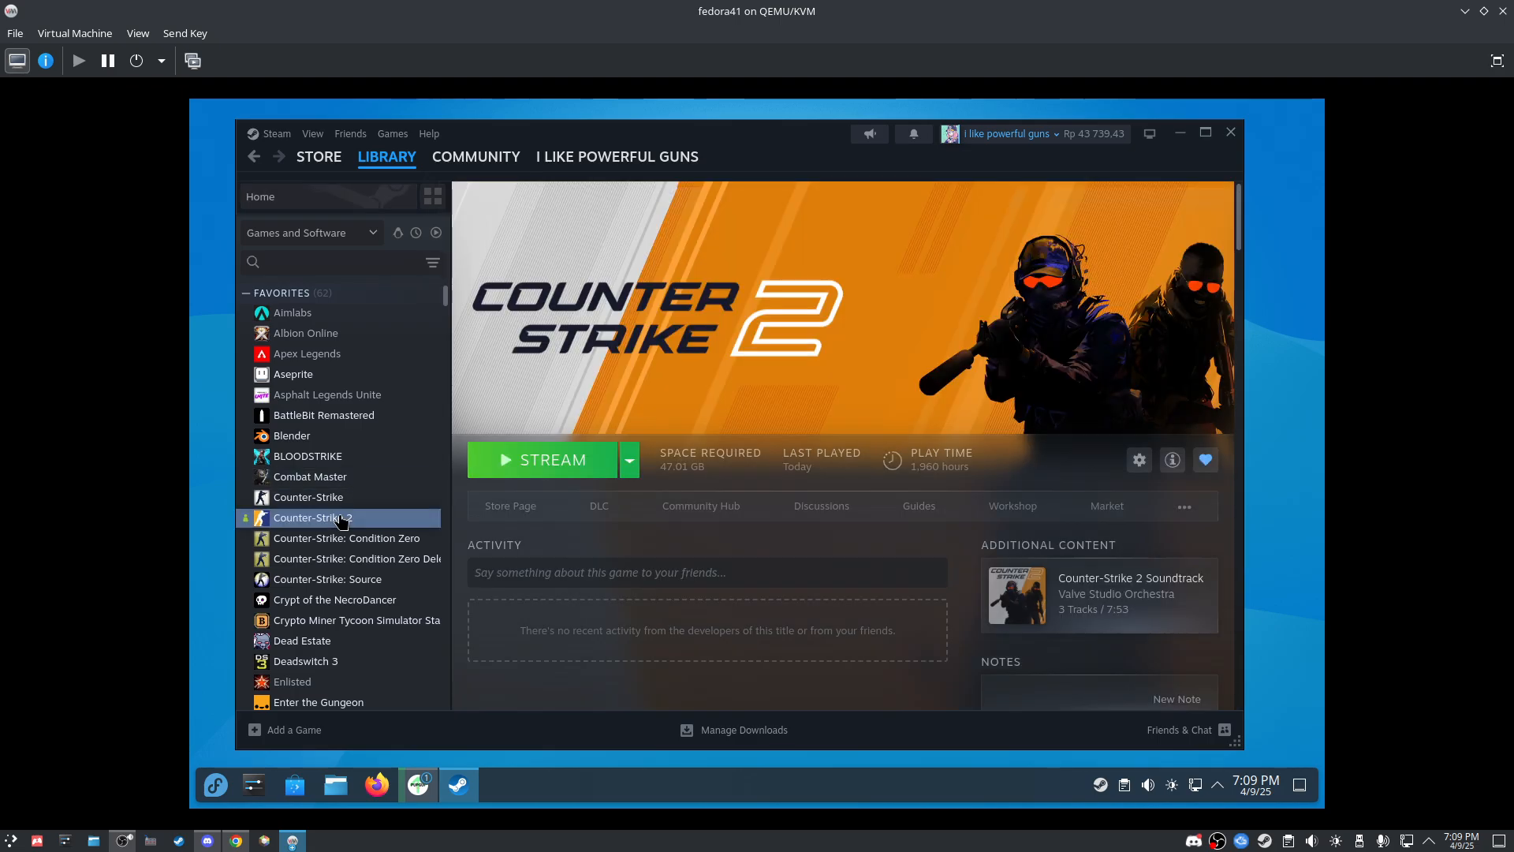
click(349, 558)
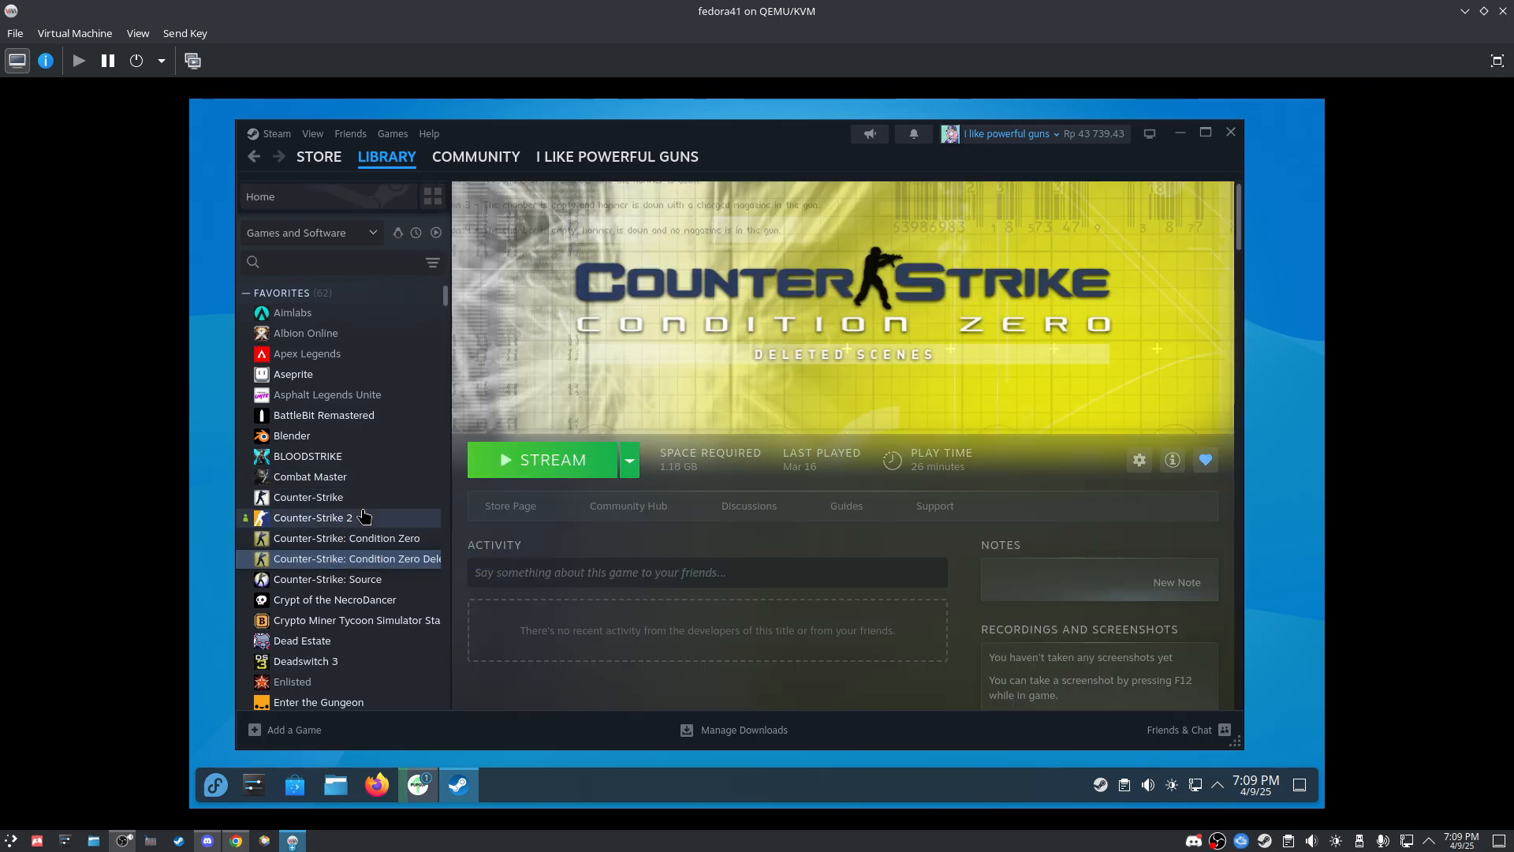
click(331, 158)
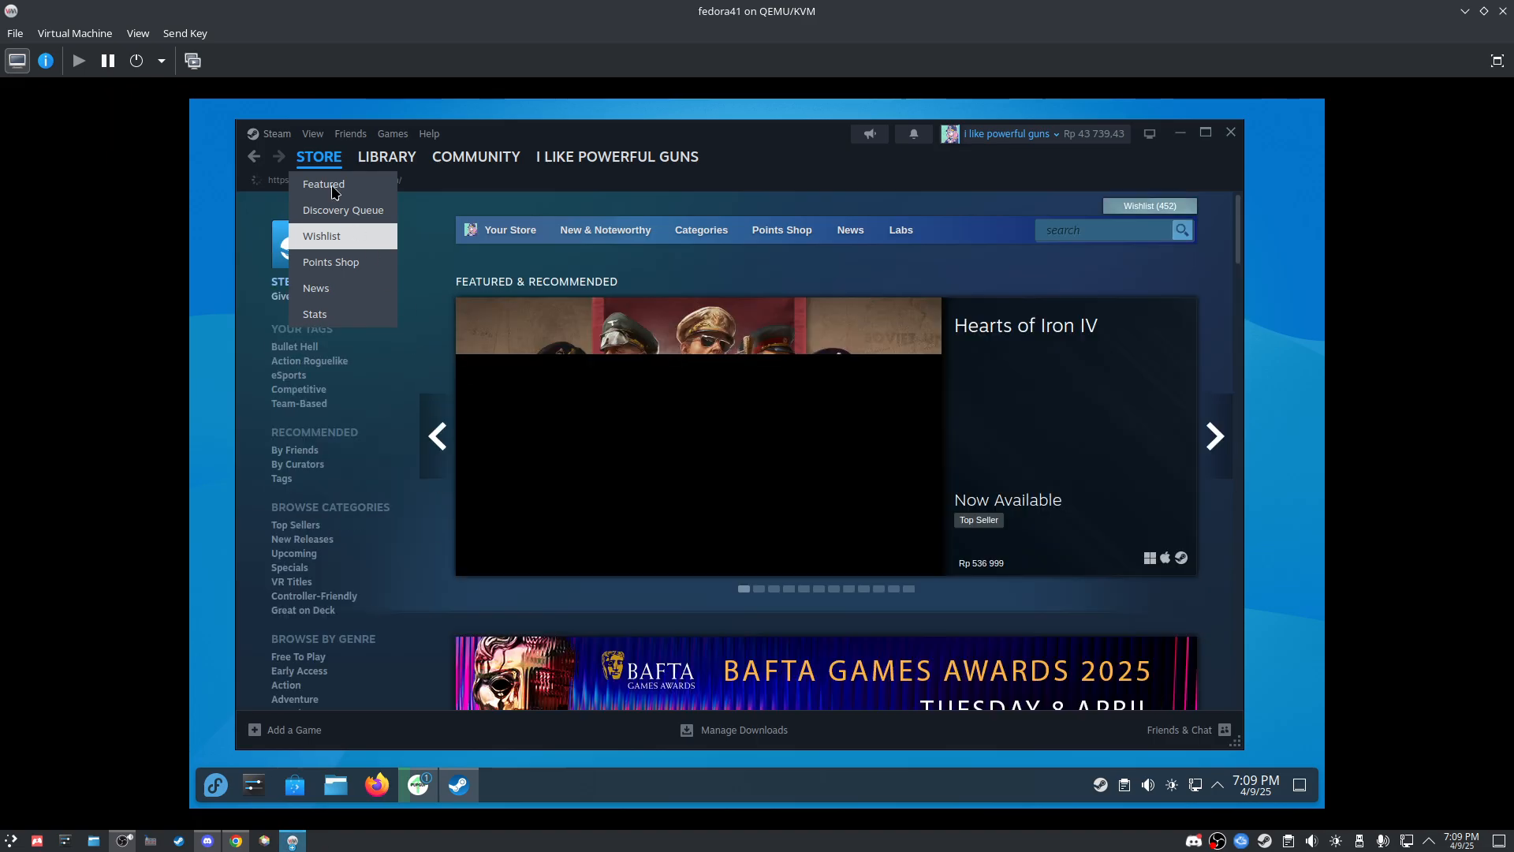
click(276, 133)
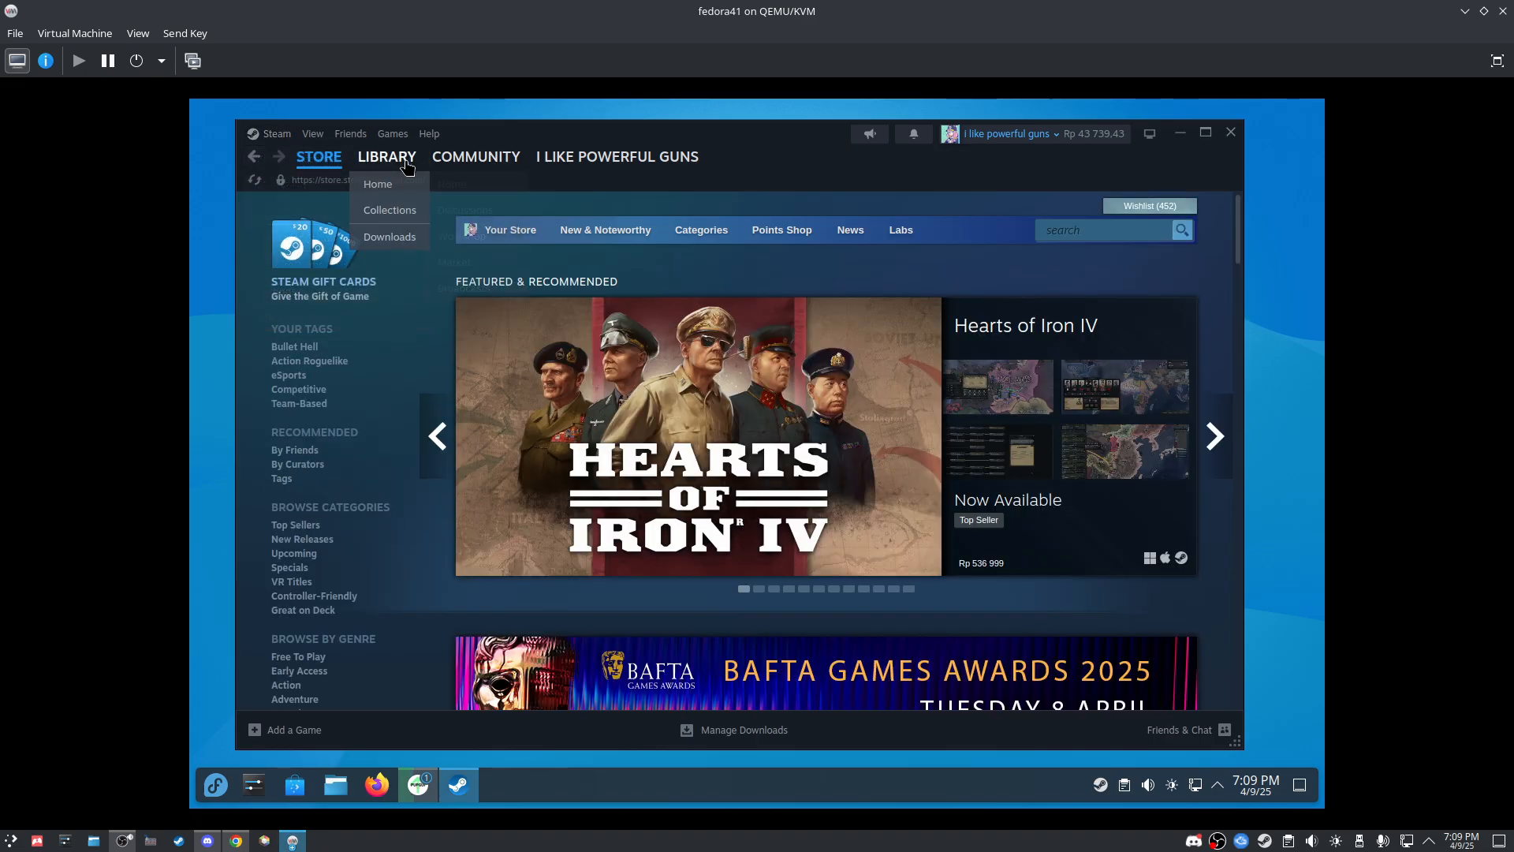
click(386, 156)
click(419, 792)
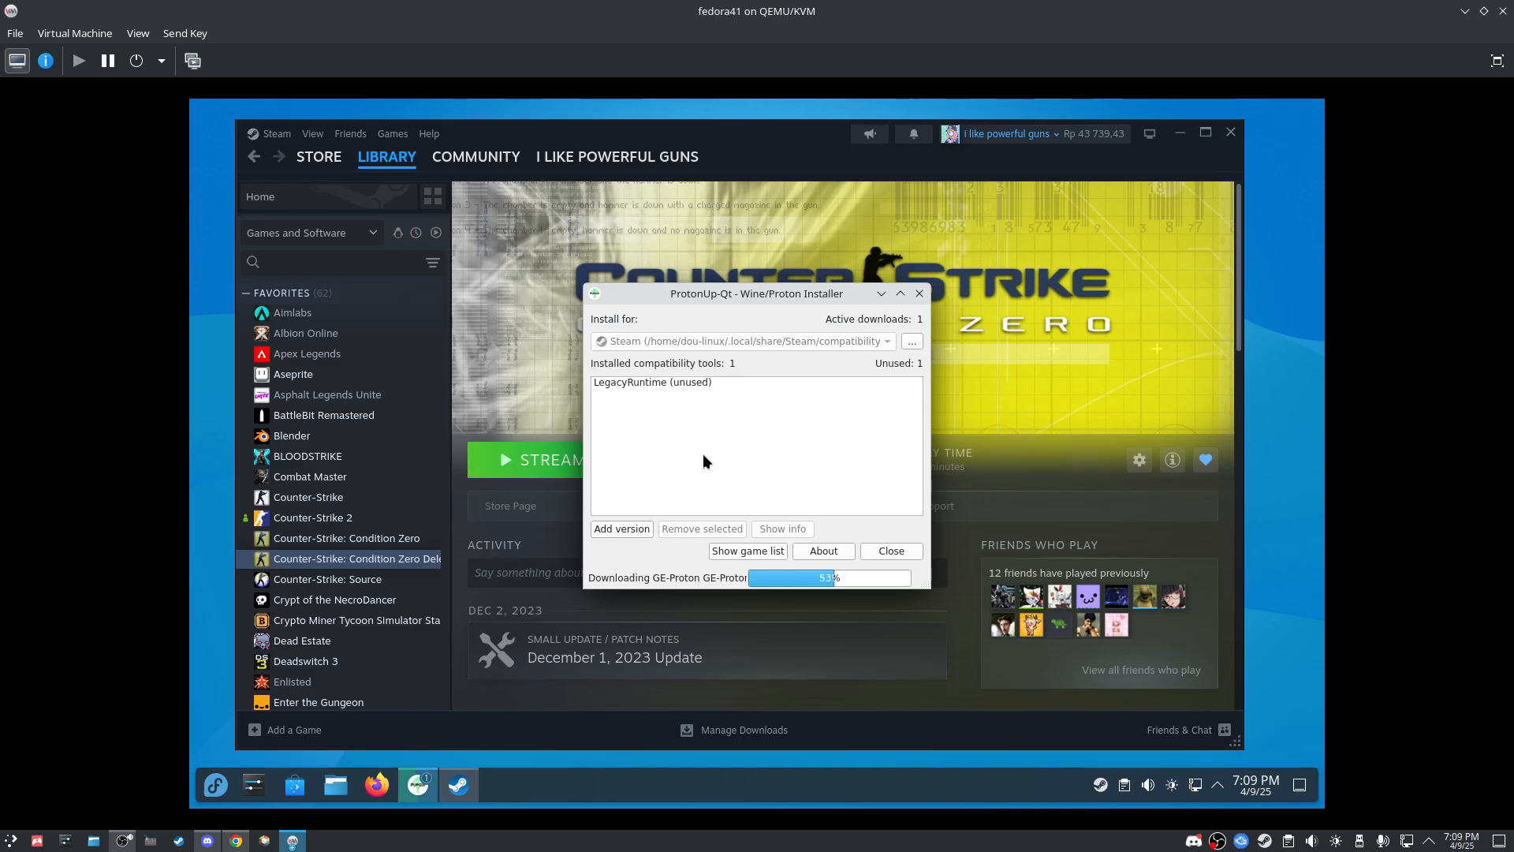
Step: Launch Lutris and shift the ProtonUp-Qt window aside while GE-Proton9-27 finishes installing
click(216, 785)
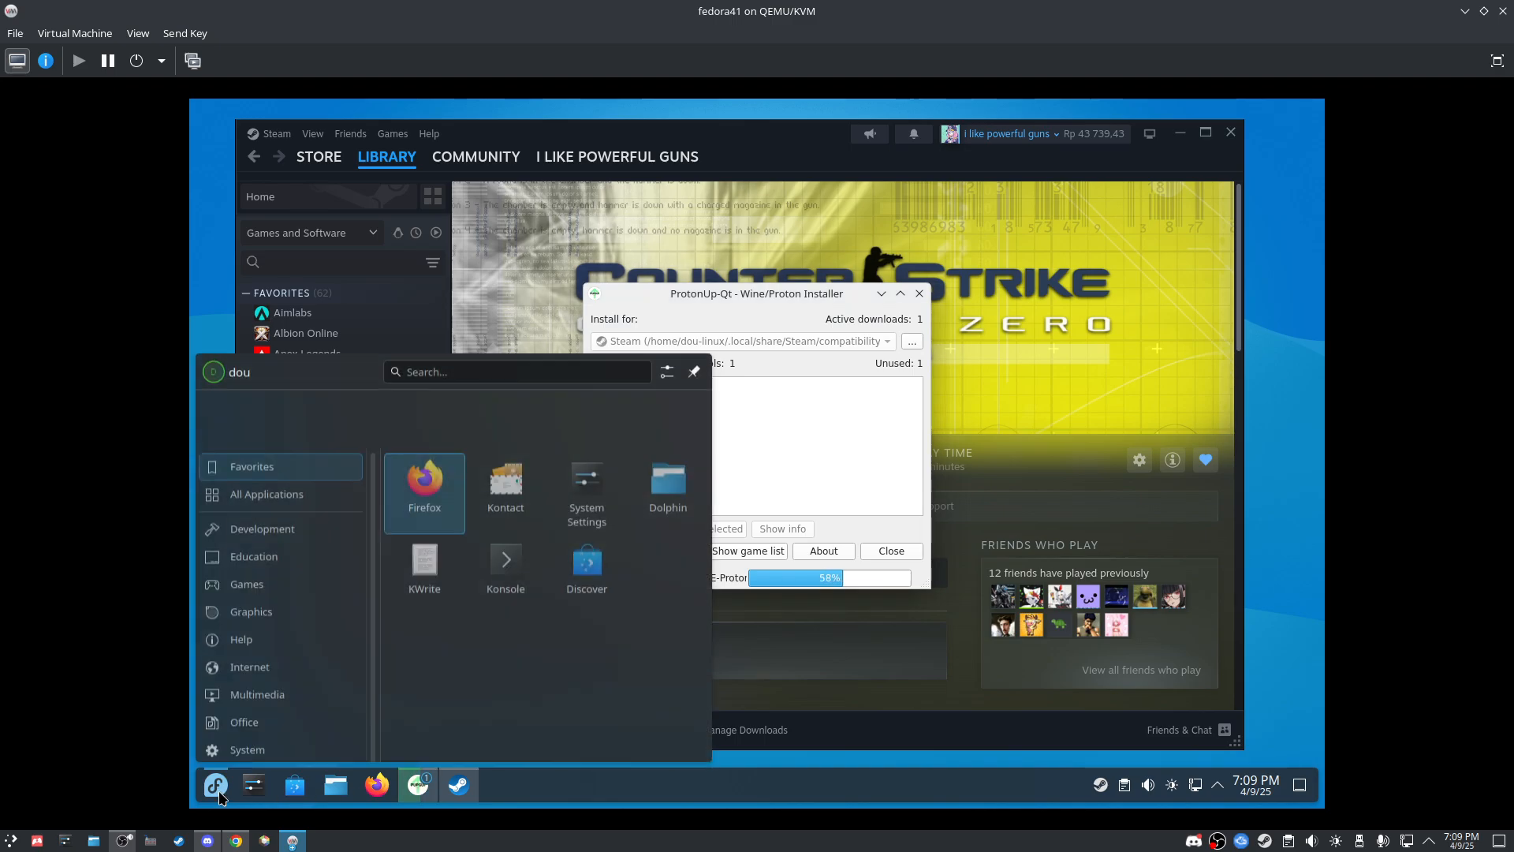
text(lutri)
key(Return)
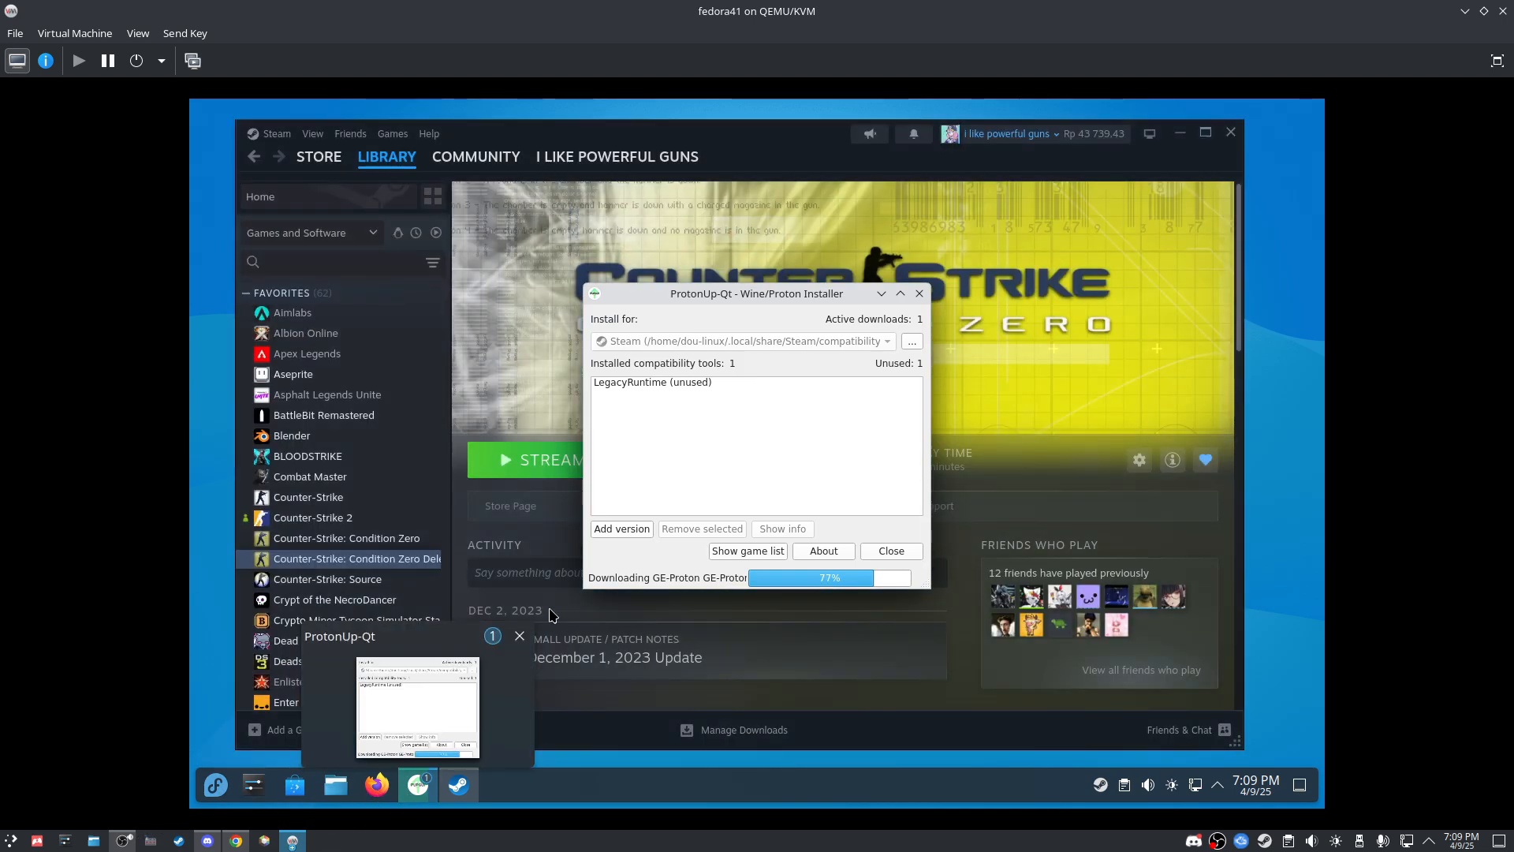
click(215, 783)
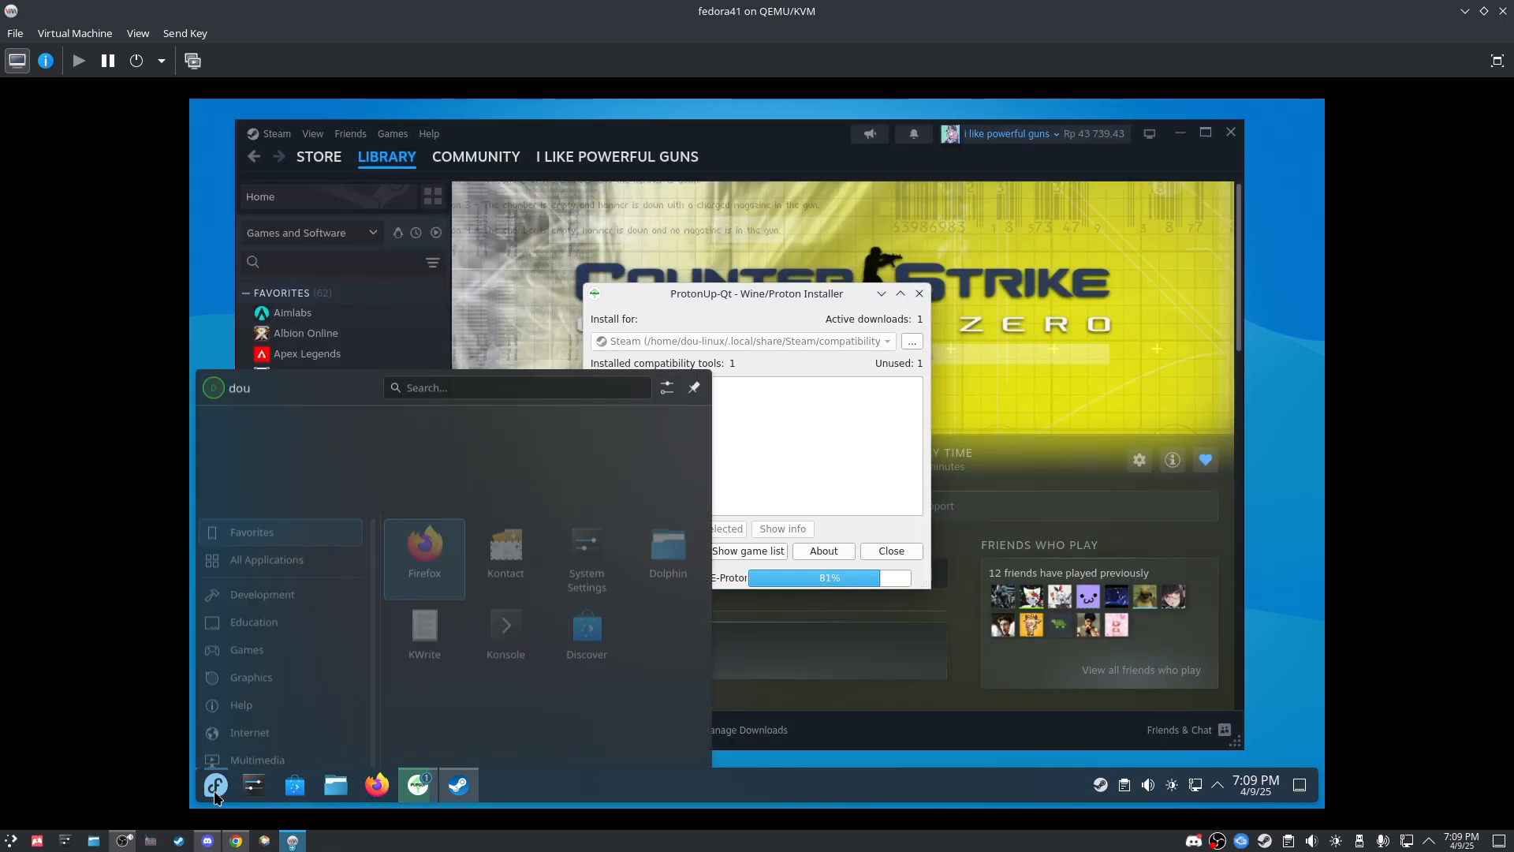
text(lut)
key(Return)
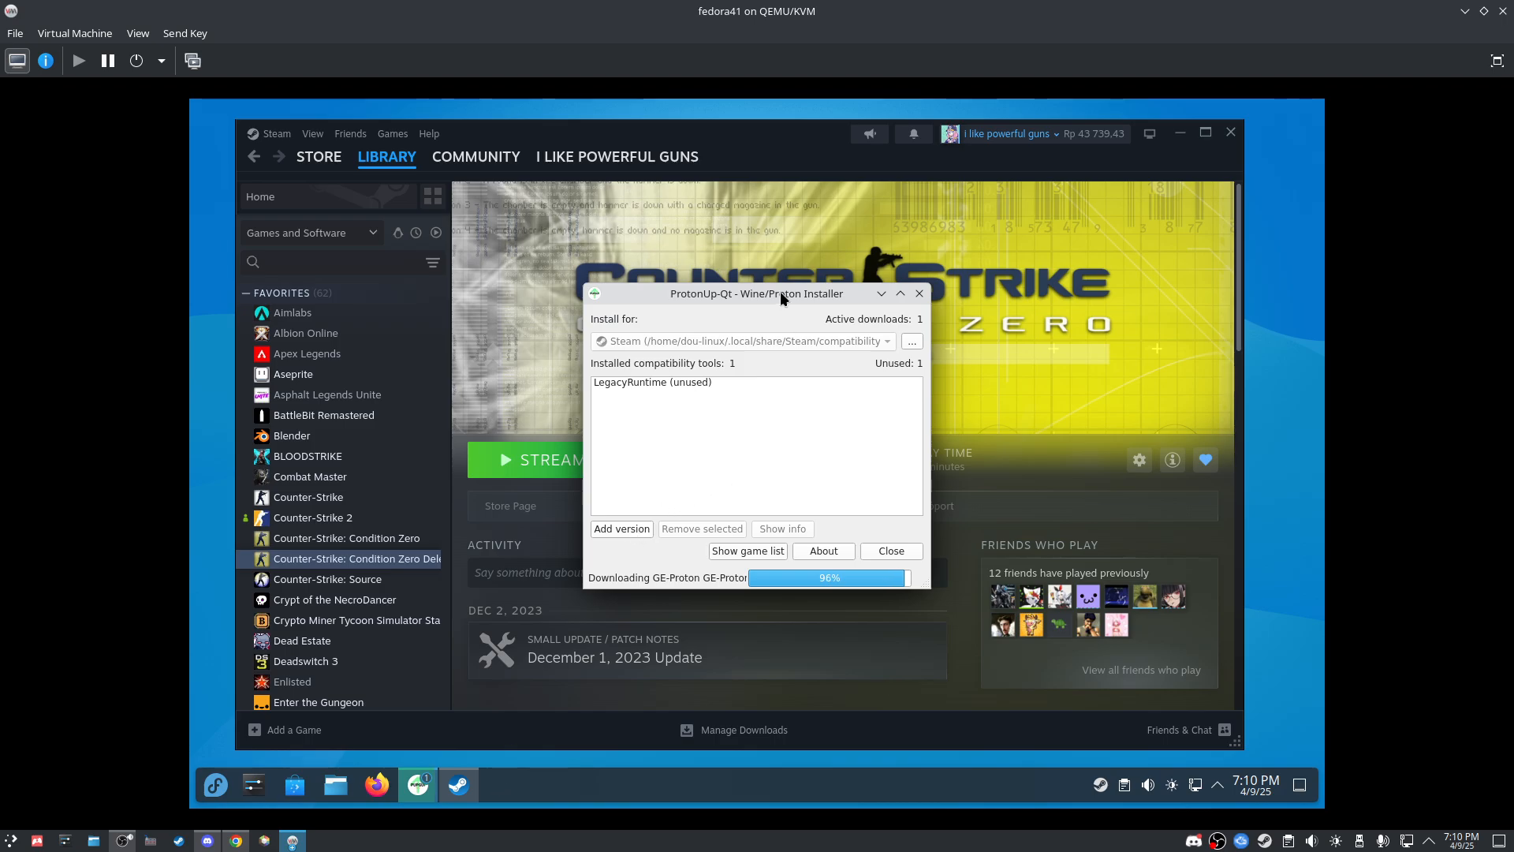
drag(779, 292, 837, 297)
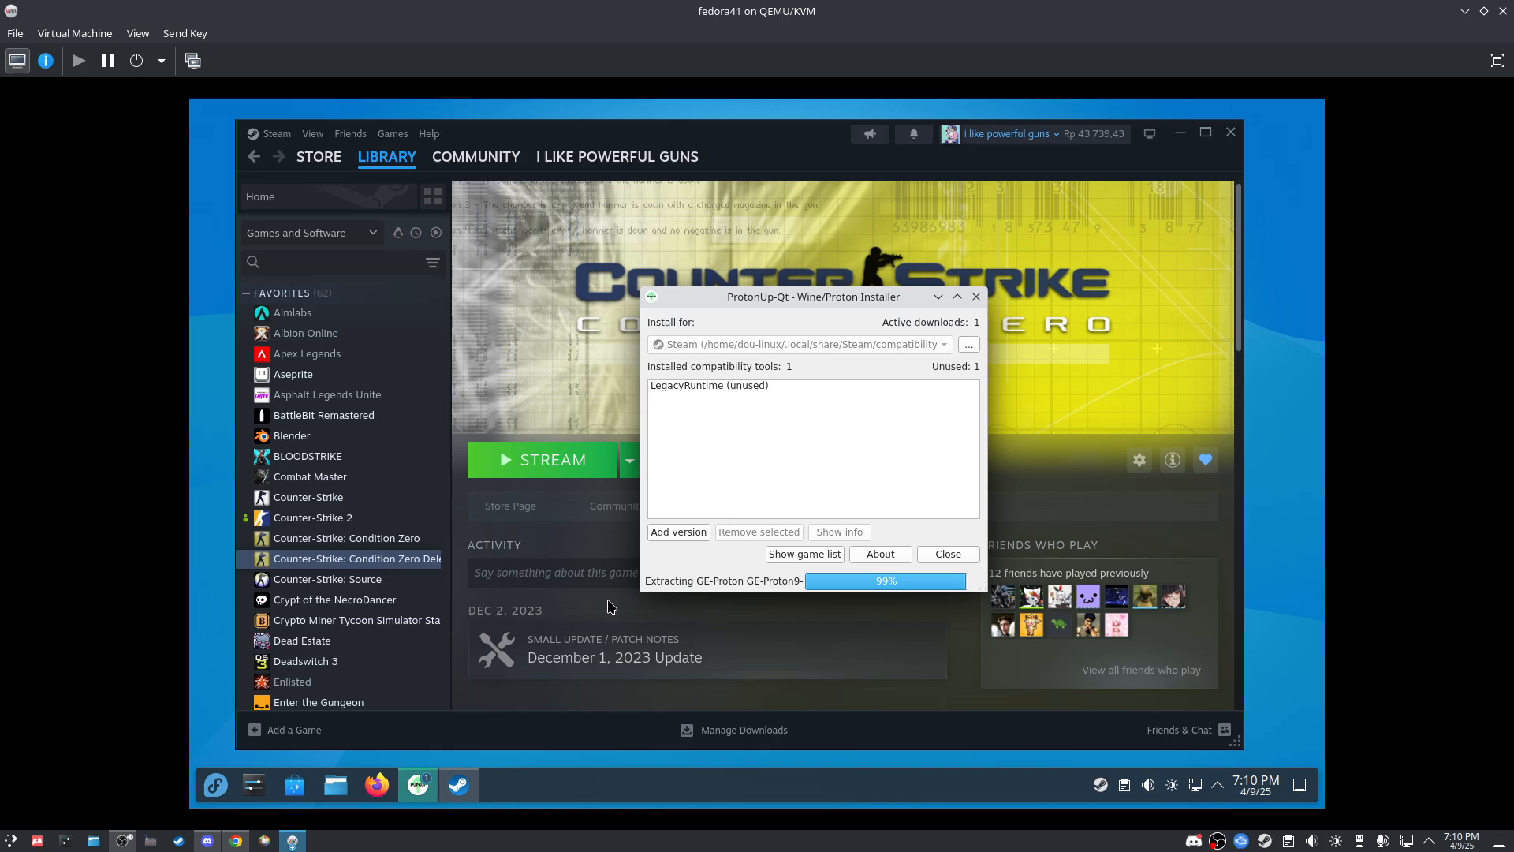
drag(859, 297, 811, 309)
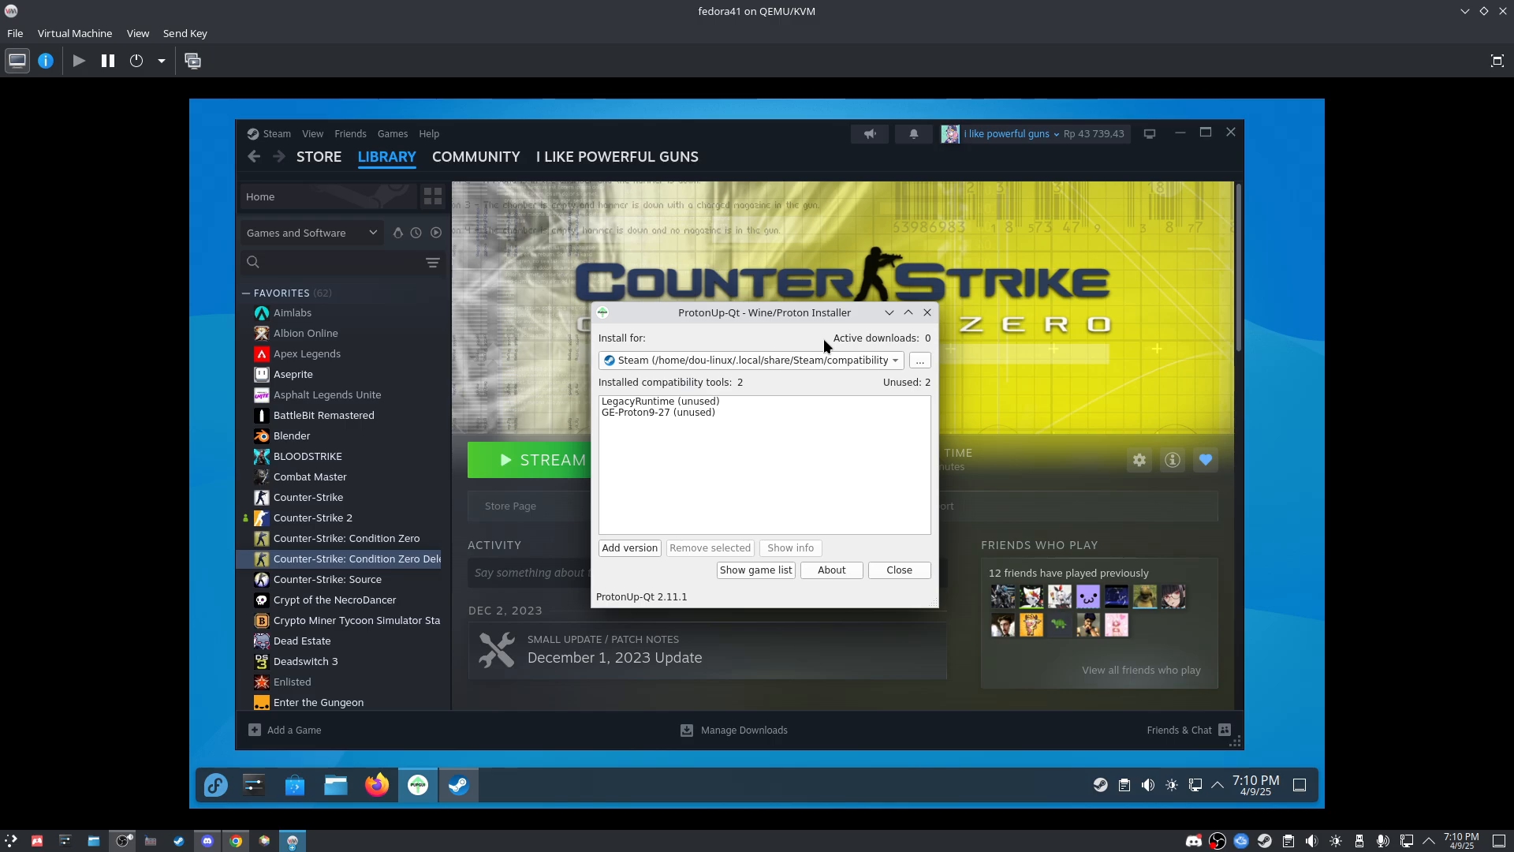
Step: Close ProtonUp-Qt and the Steam window, then fully exit Steam from its tray icon
click(912, 568)
click(1230, 132)
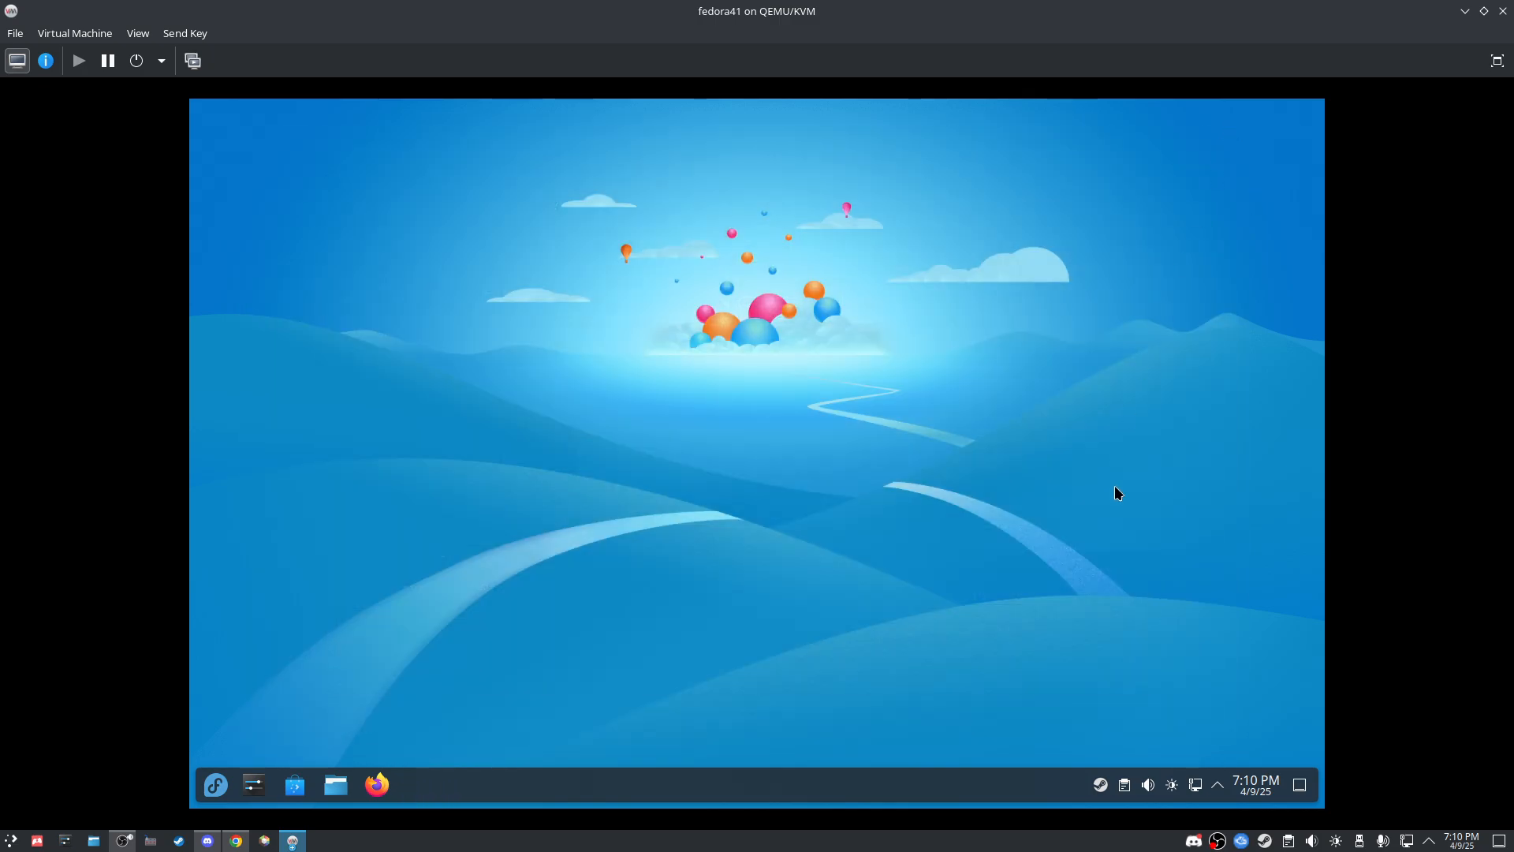
right_click(1101, 786)
click(1099, 762)
Step: Relaunch Steam by searching 'steam' in the application launcher
click(216, 785)
text(dste)
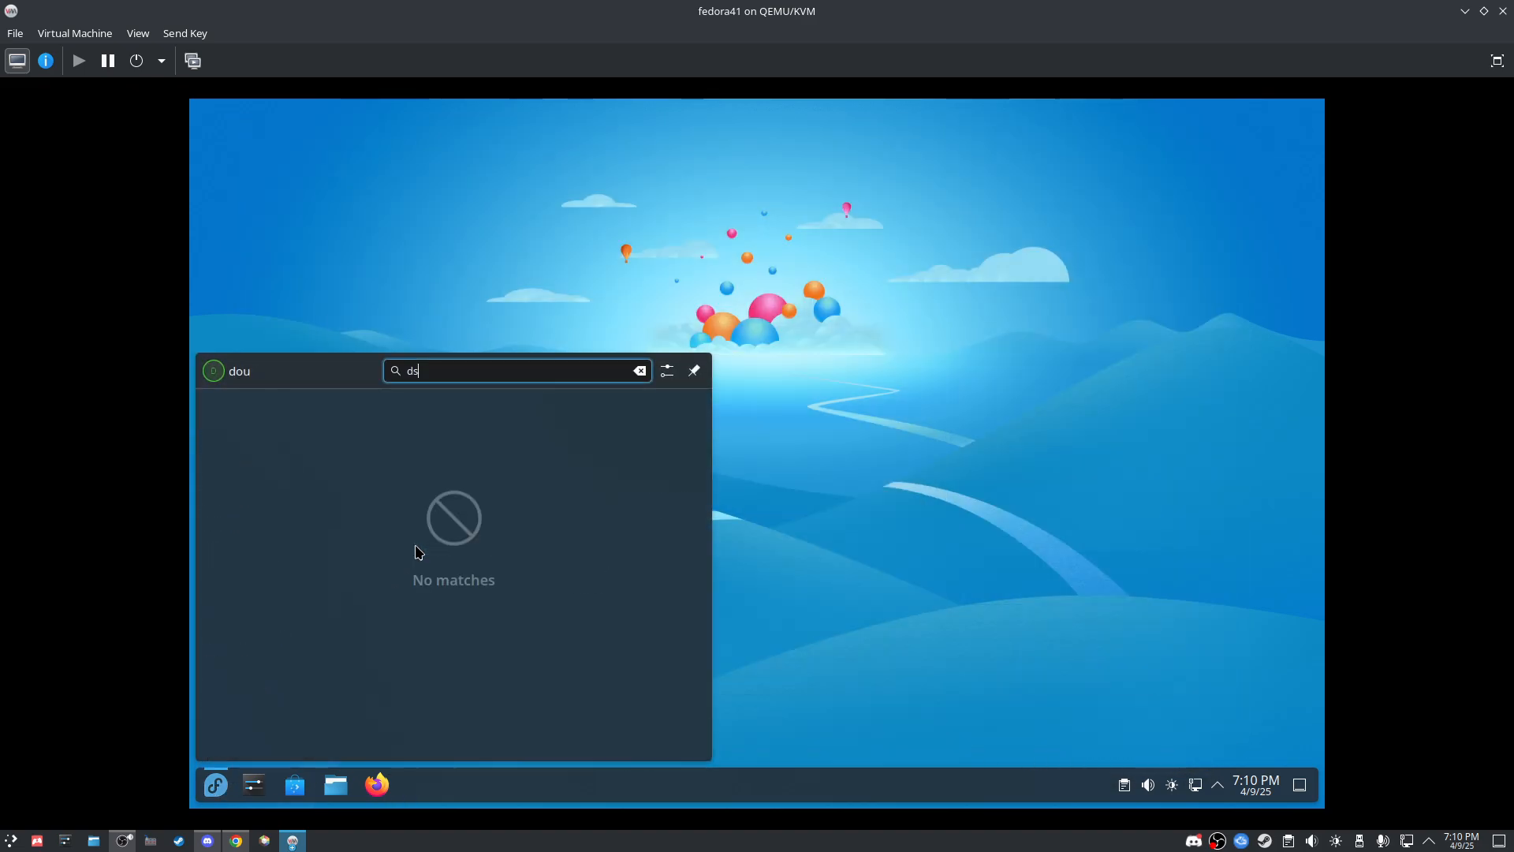
key(BackSpace)
key(BackSpace)
key(BackSpace)
key(BackSpace)
text(steam)
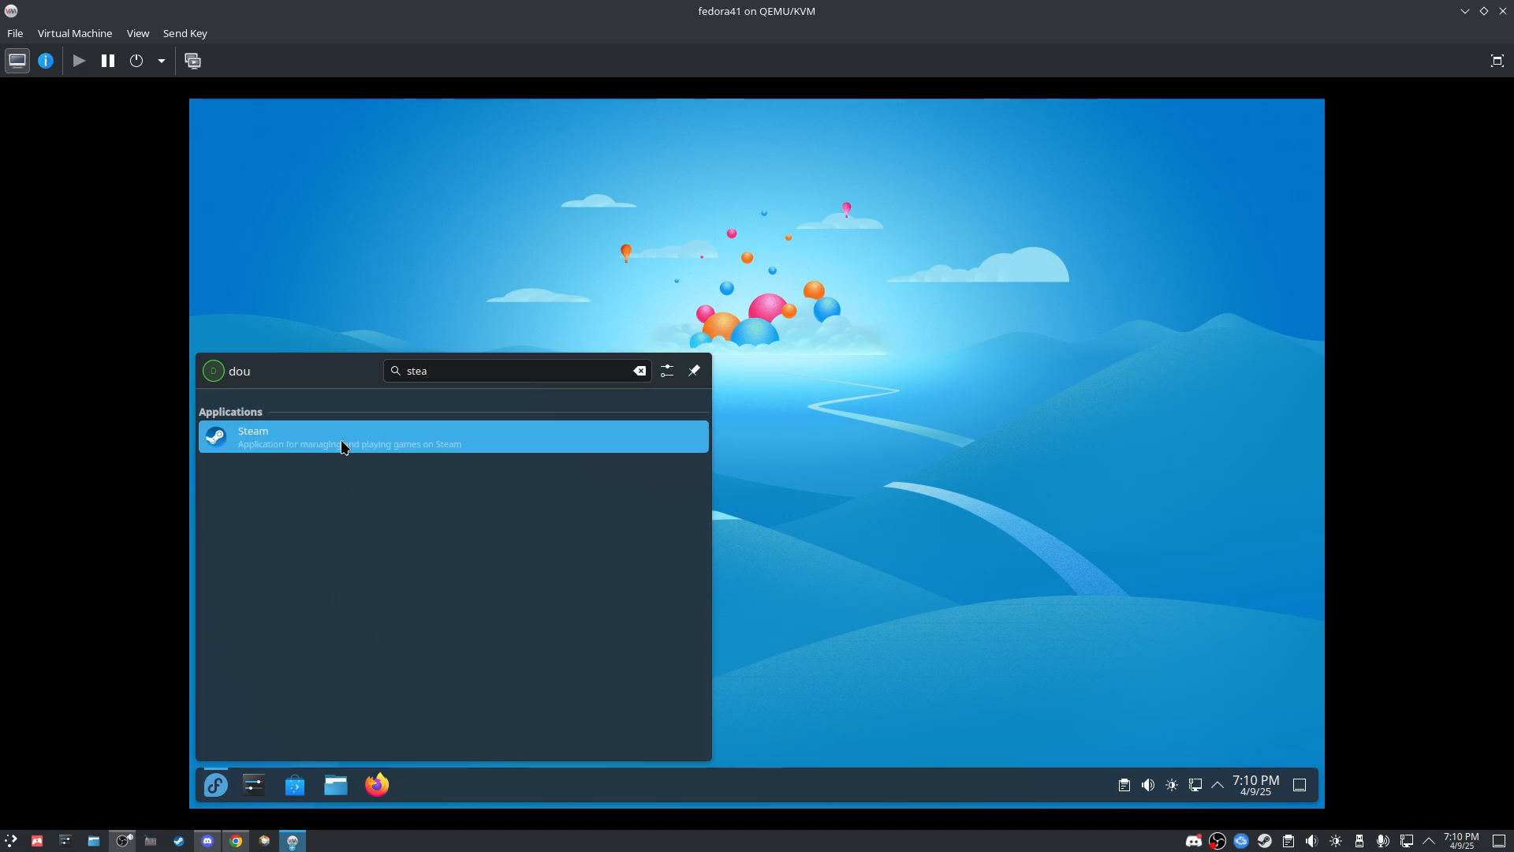
click(341, 443)
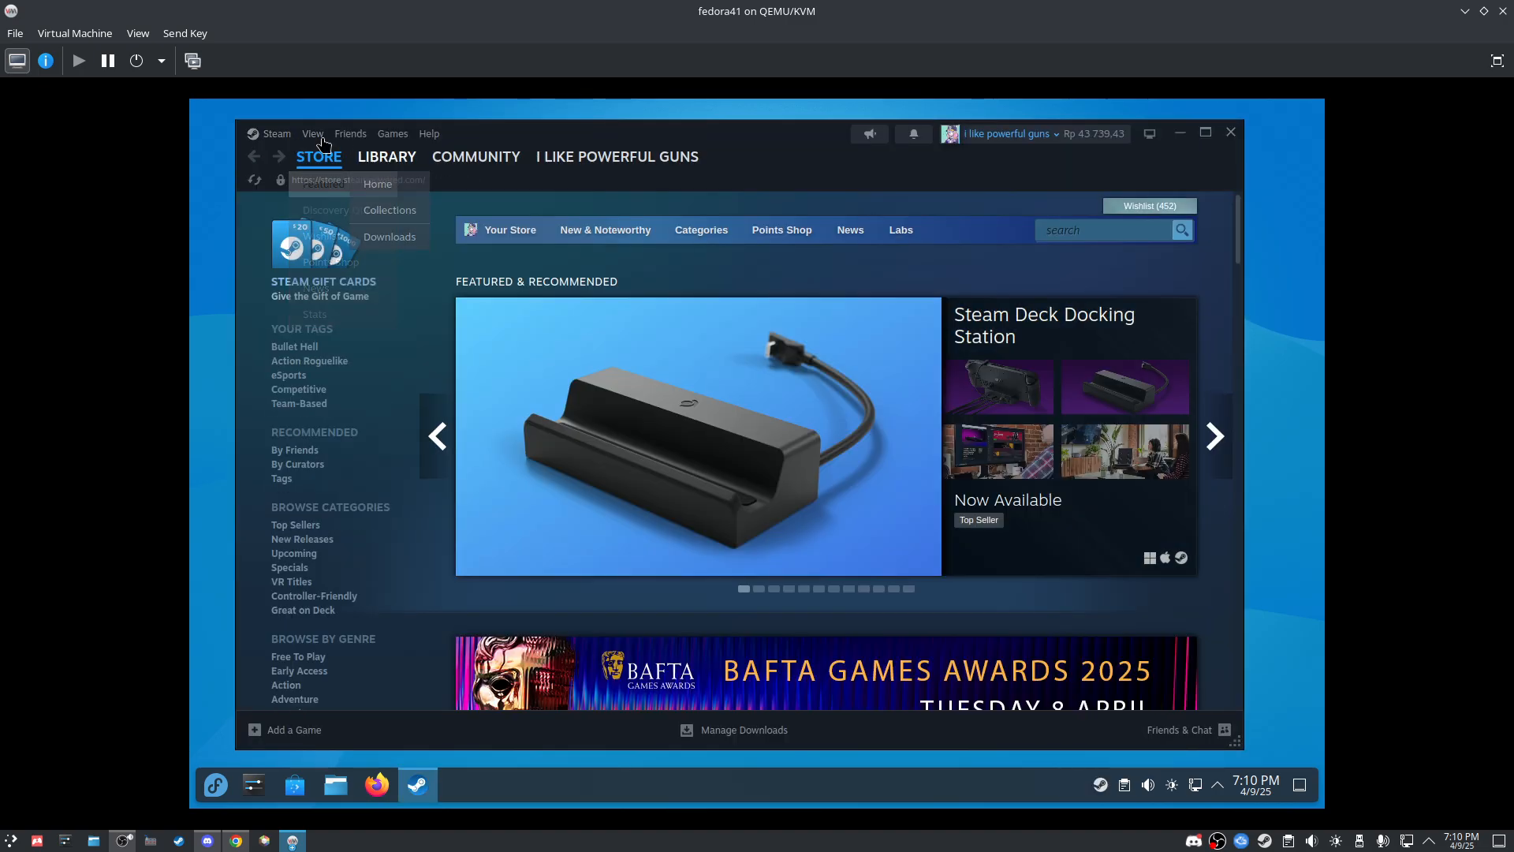
Step: In Steam Settings > Compatibility, run other titles with GE-Proton9-27, choose Restart Later, and close Settings
click(386, 156)
click(274, 136)
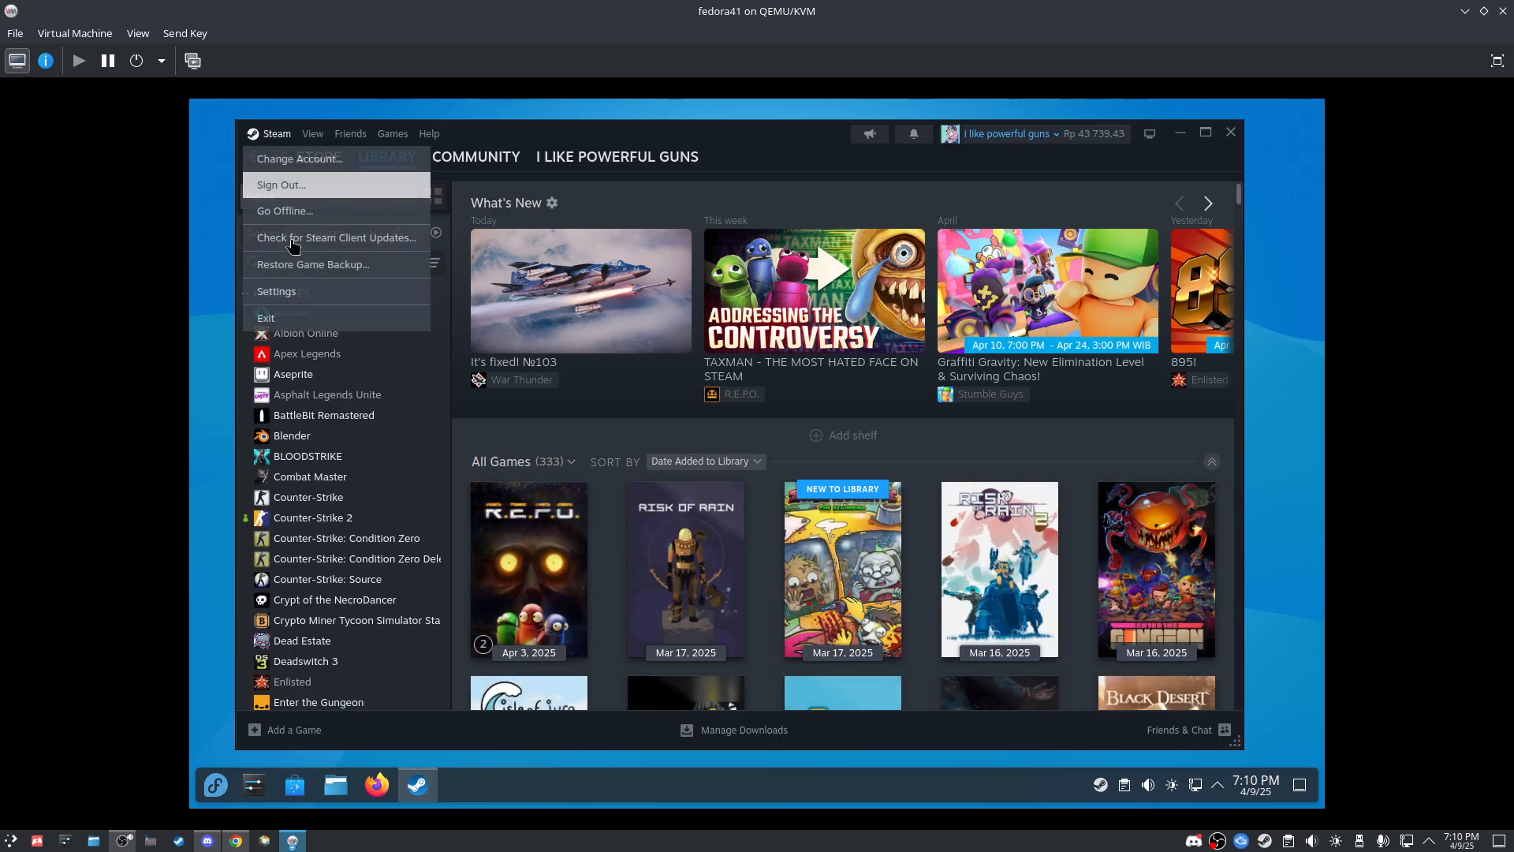
click(297, 291)
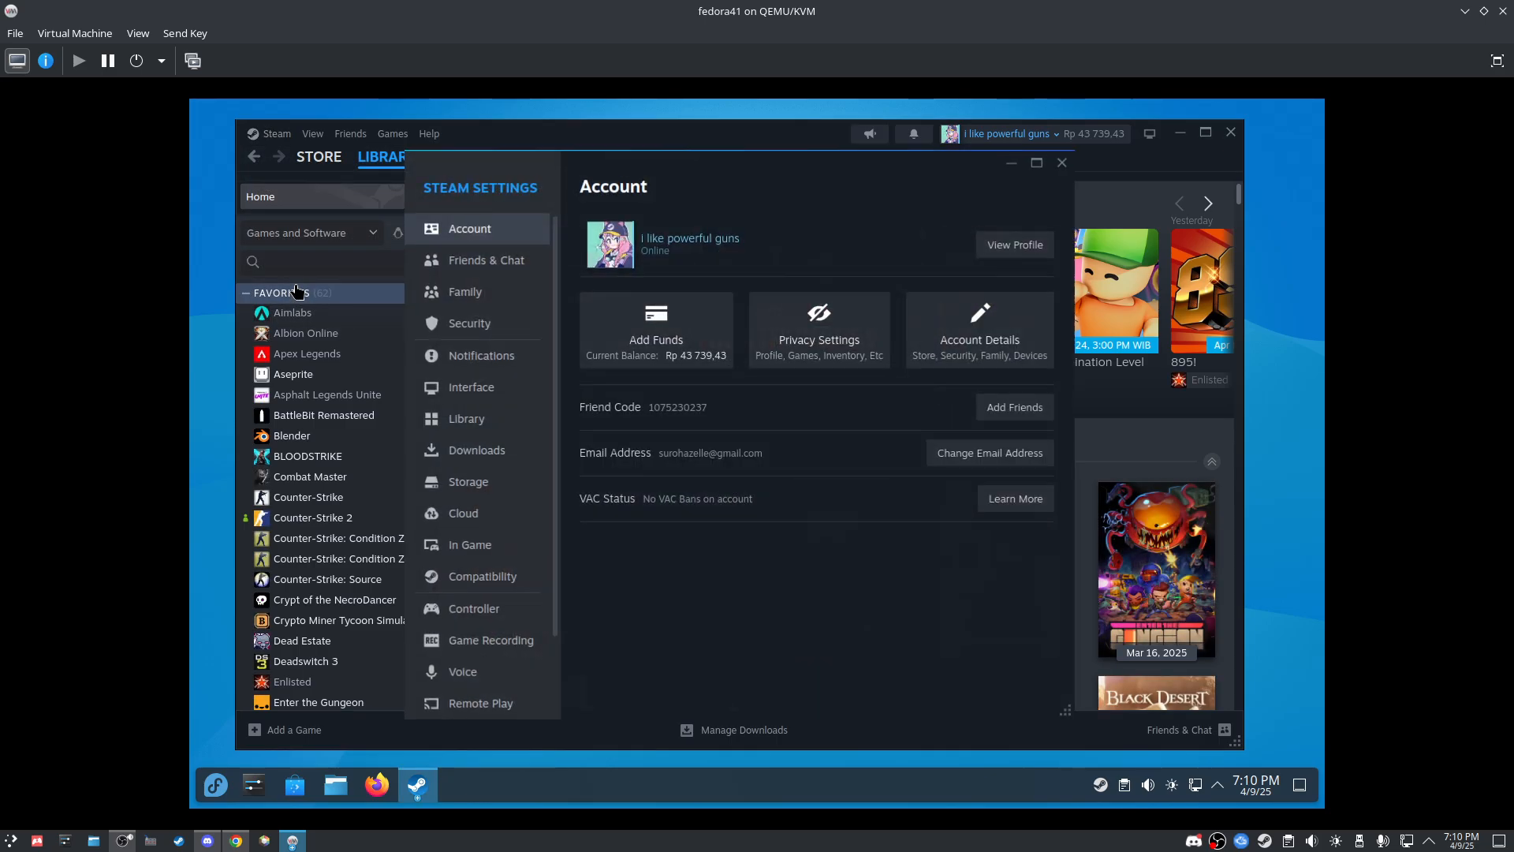
click(497, 588)
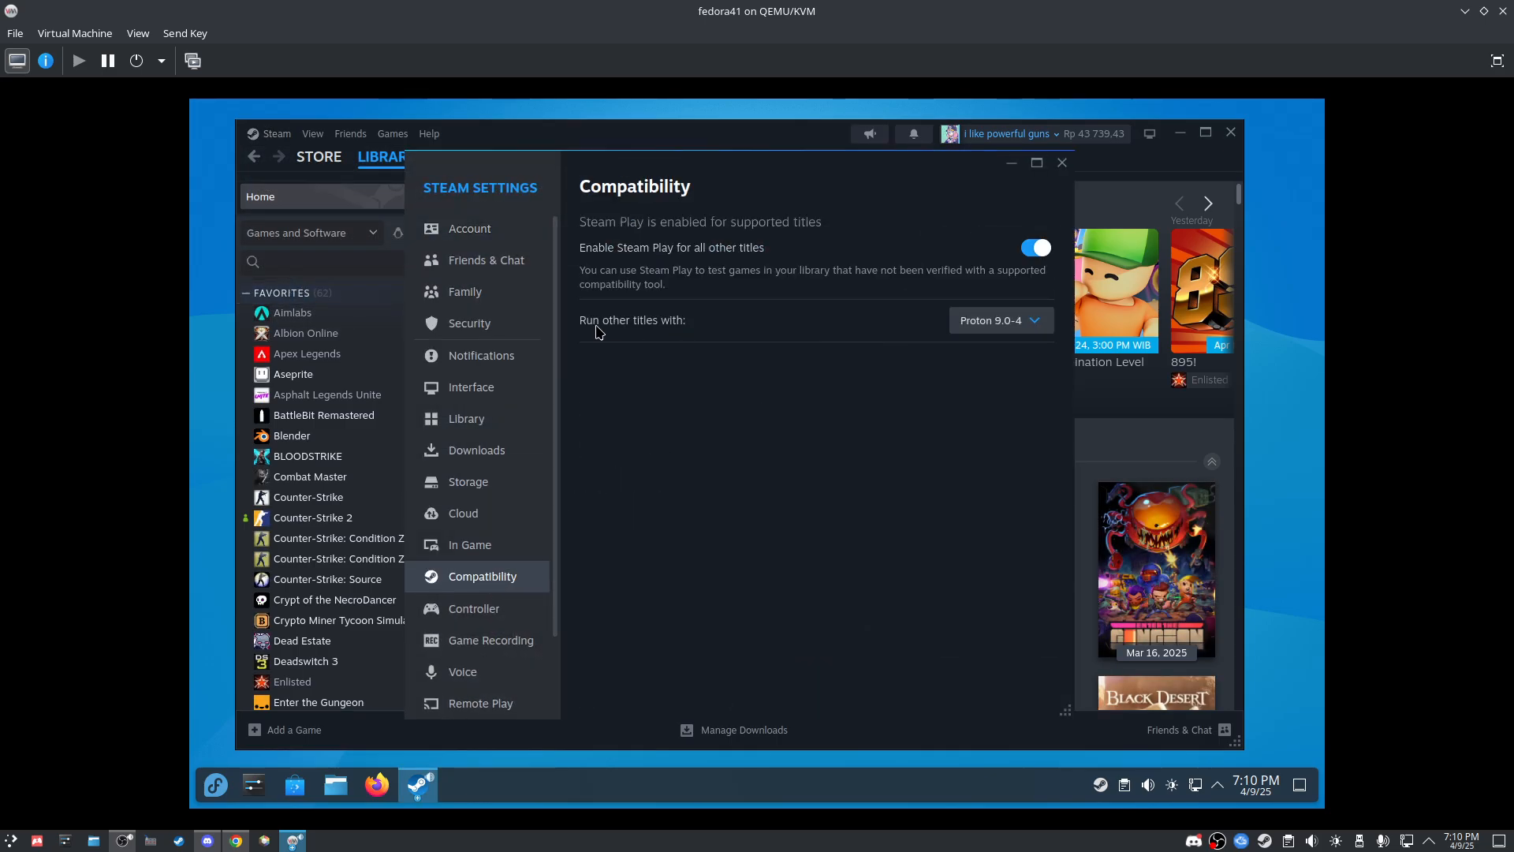
click(978, 322)
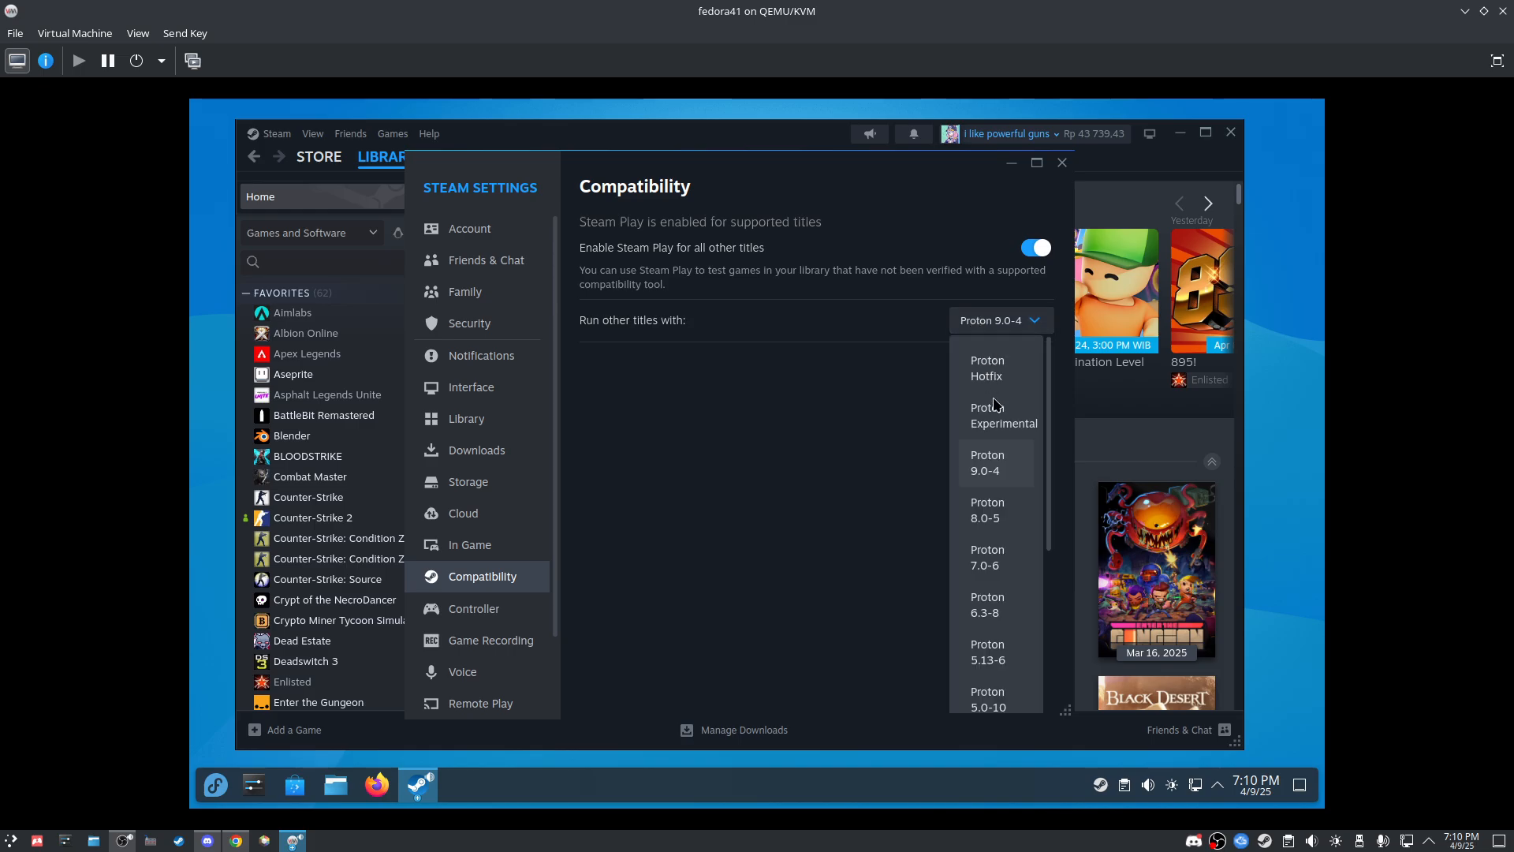
scroll(1004, 653, down, 2)
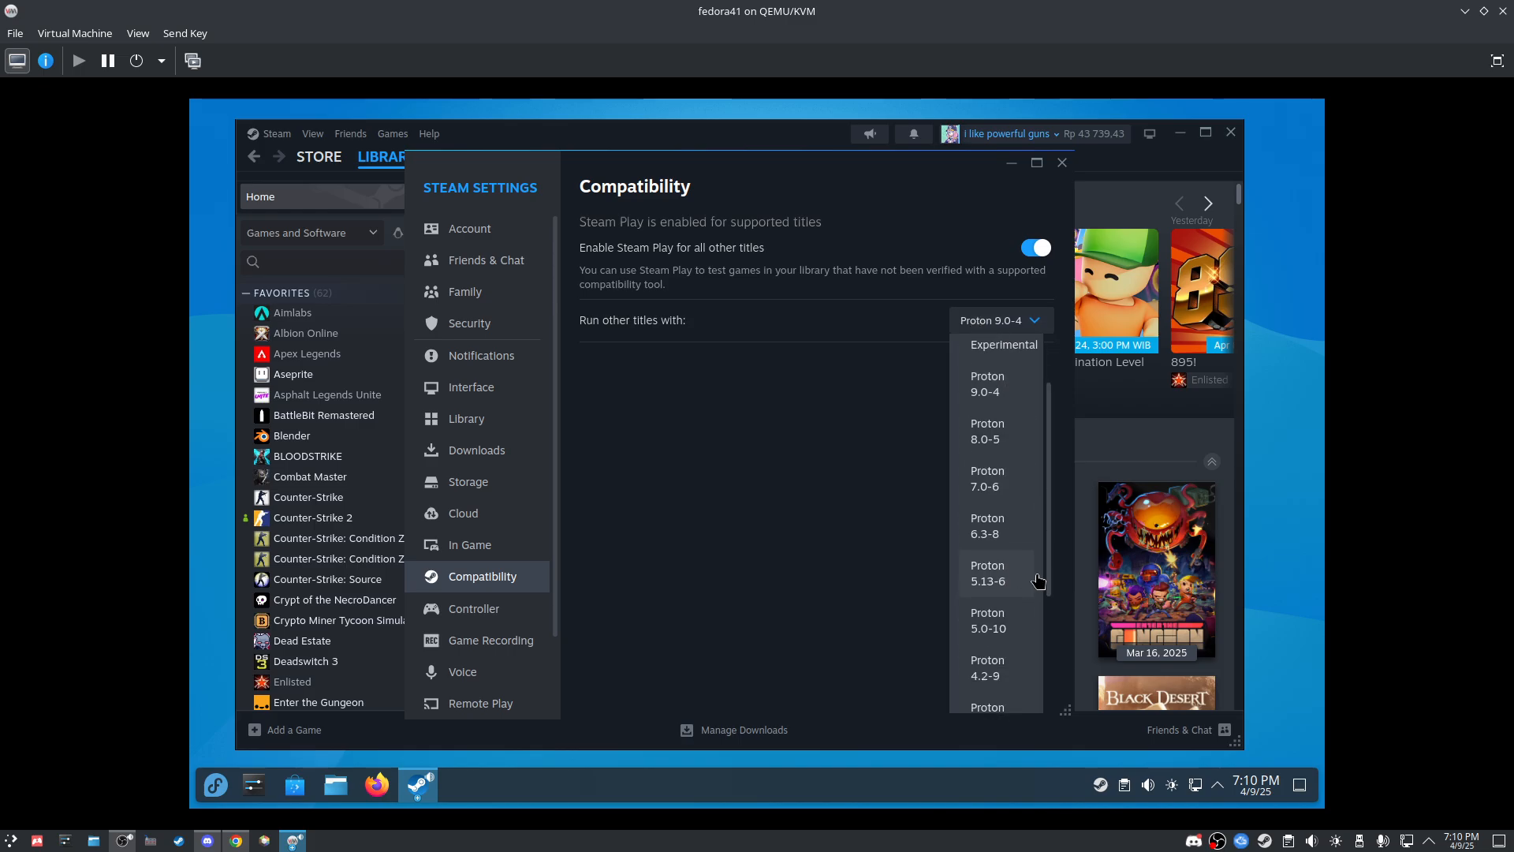
scroll(1027, 603, down, 3)
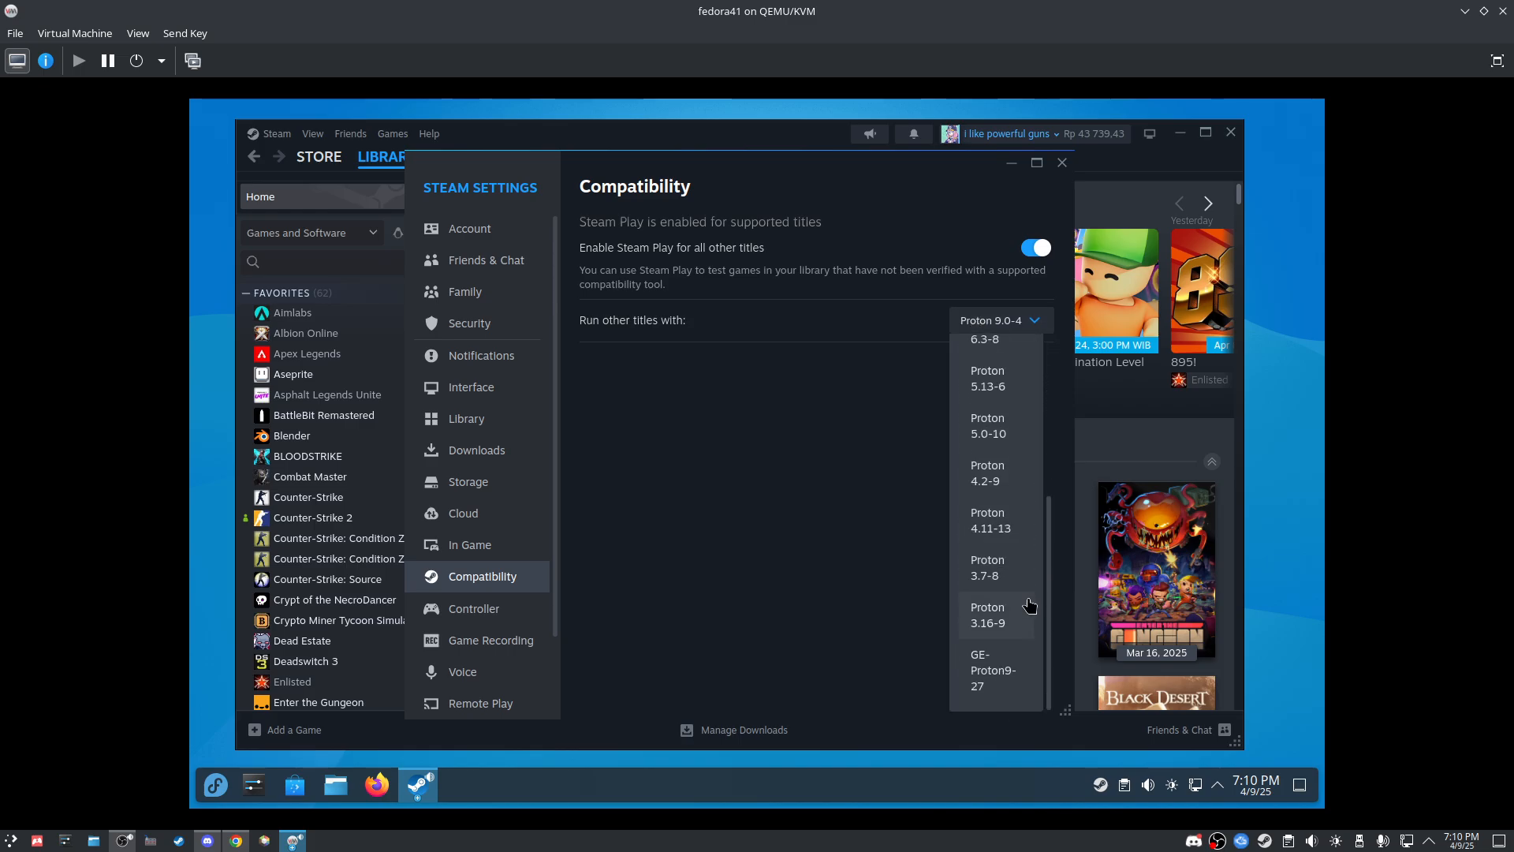
click(996, 687)
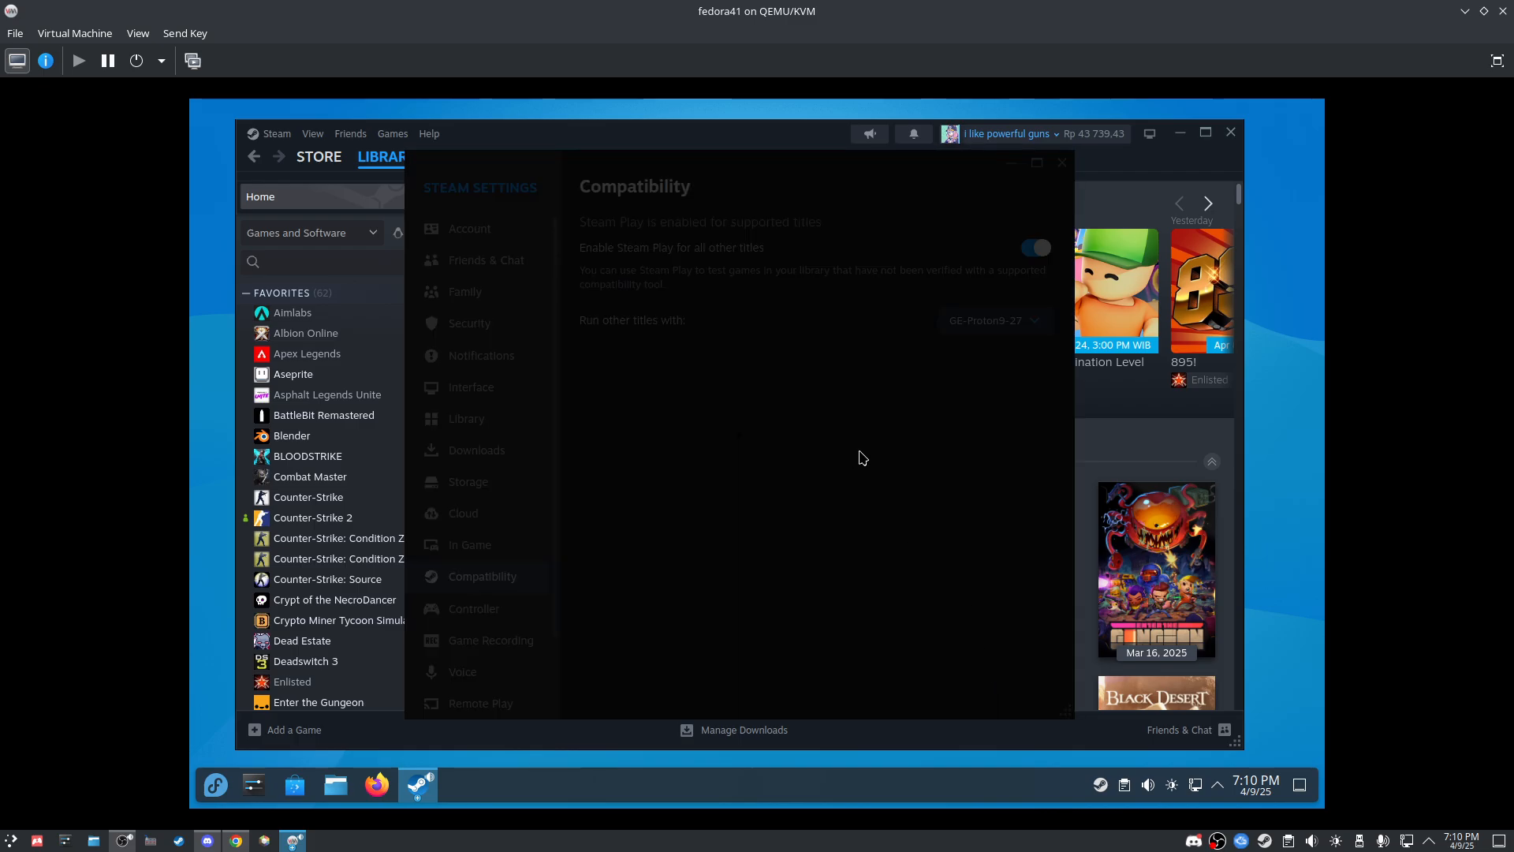
click(899, 473)
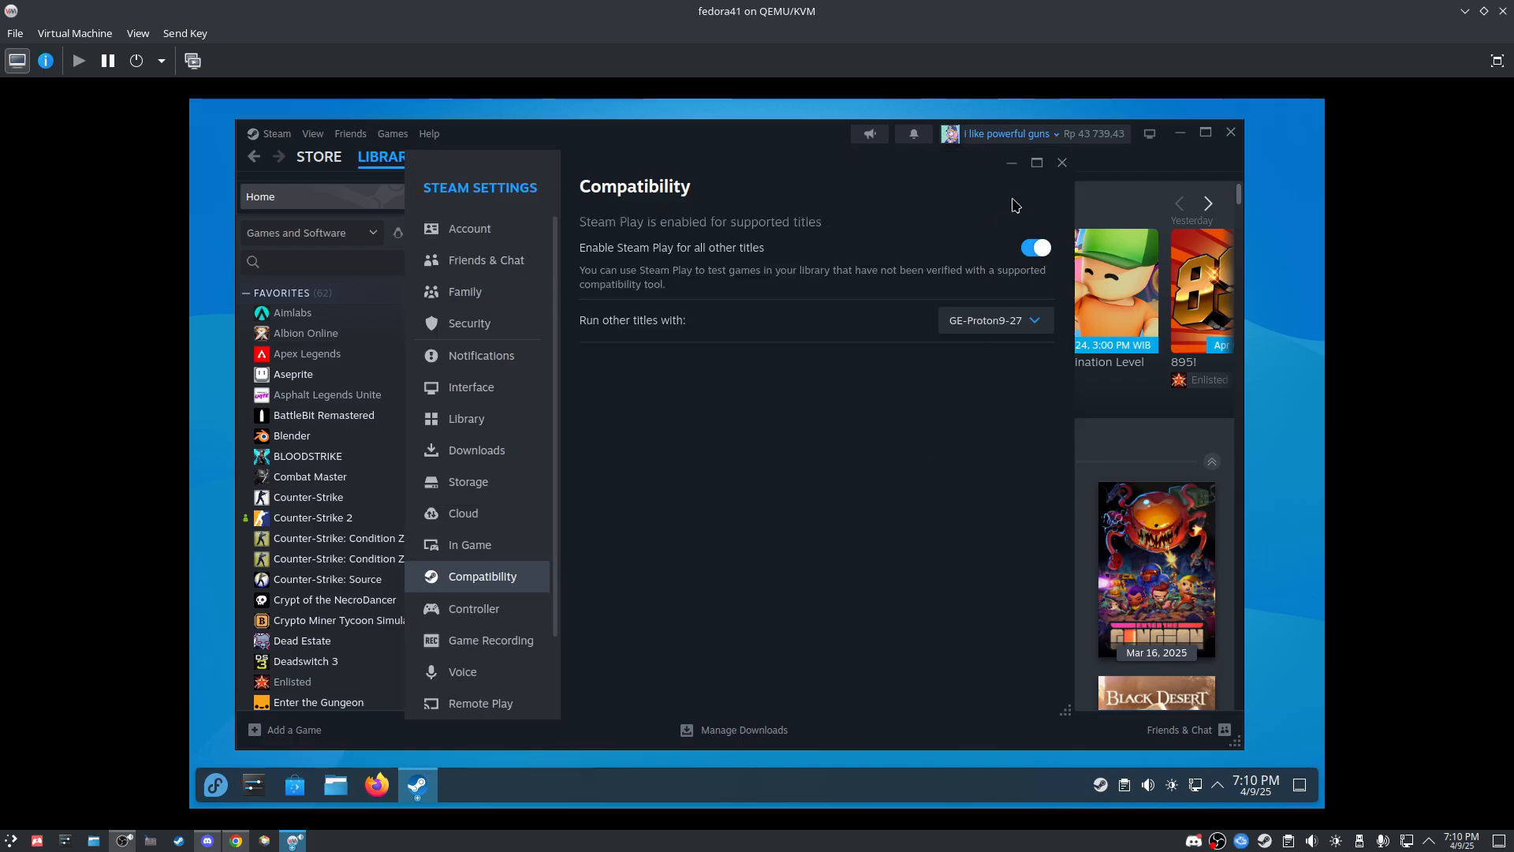
click(1065, 165)
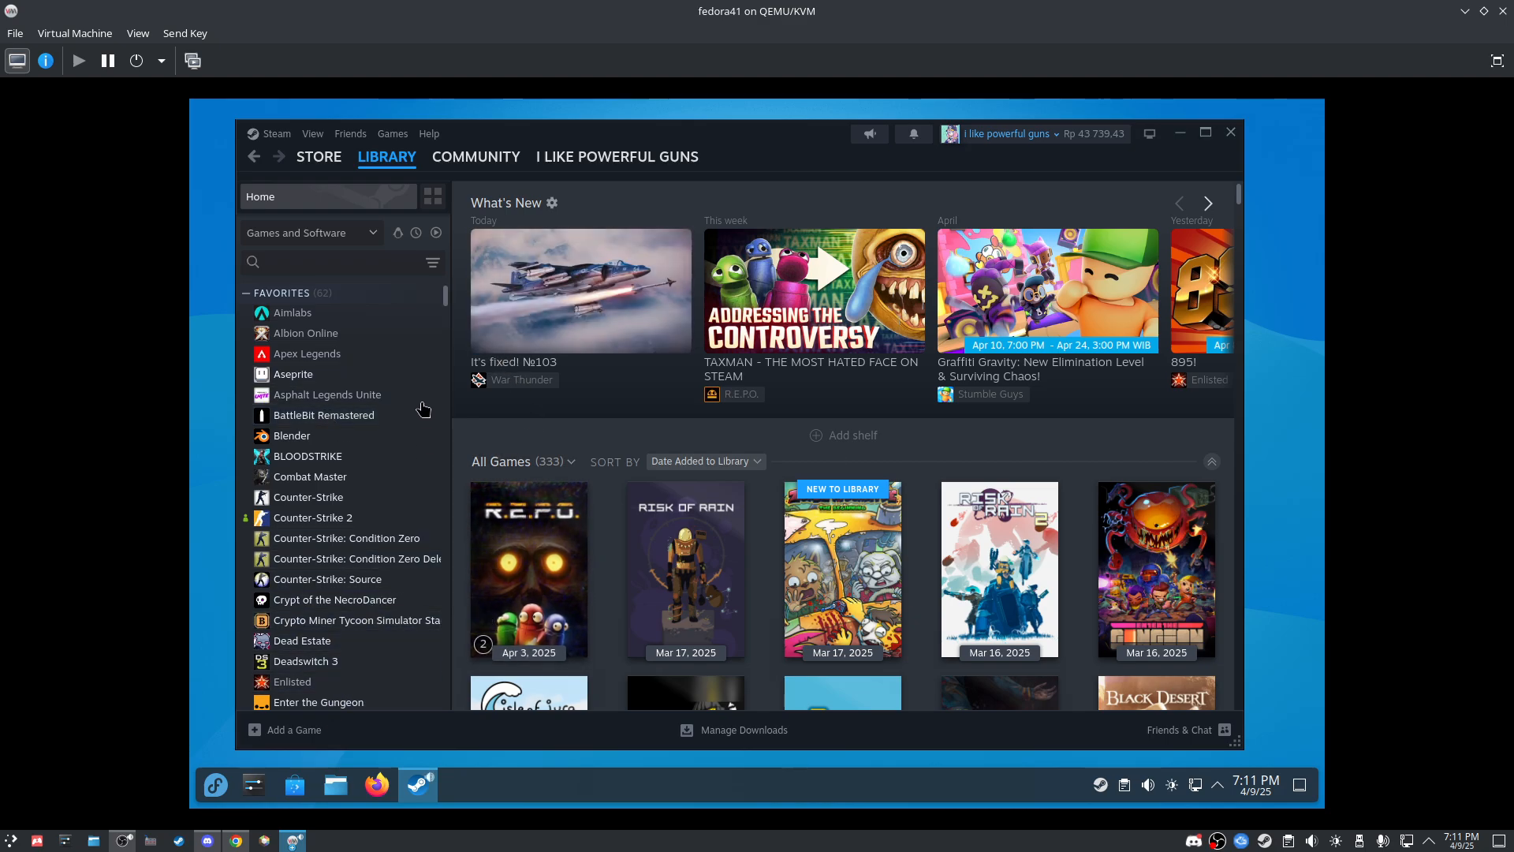
Step: Open the Muse Dash store page from its library page and scroll through it
drag(445, 298, 452, 319)
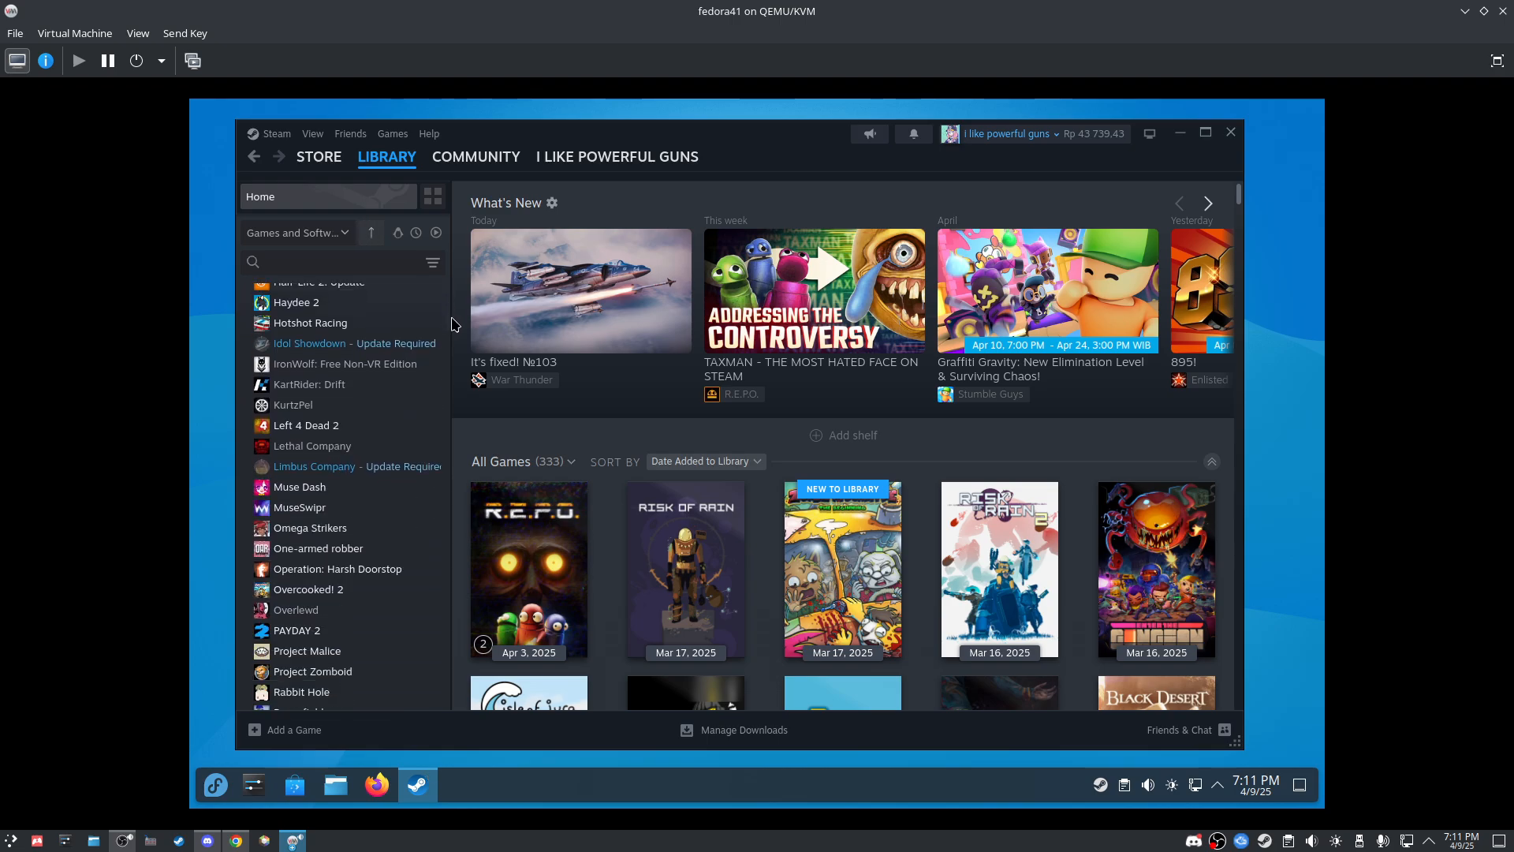
click(410, 486)
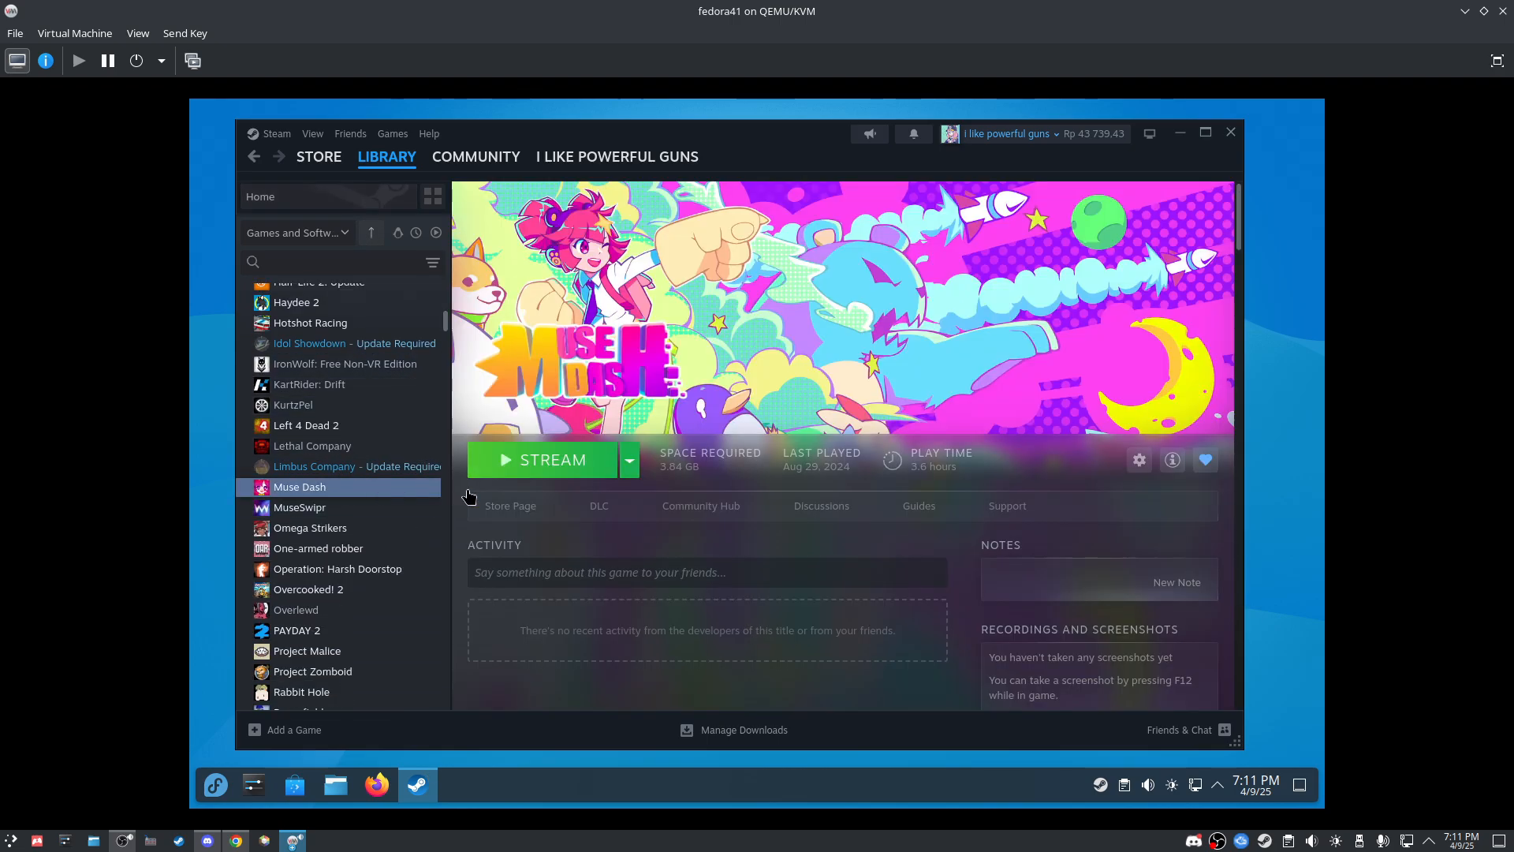
click(513, 504)
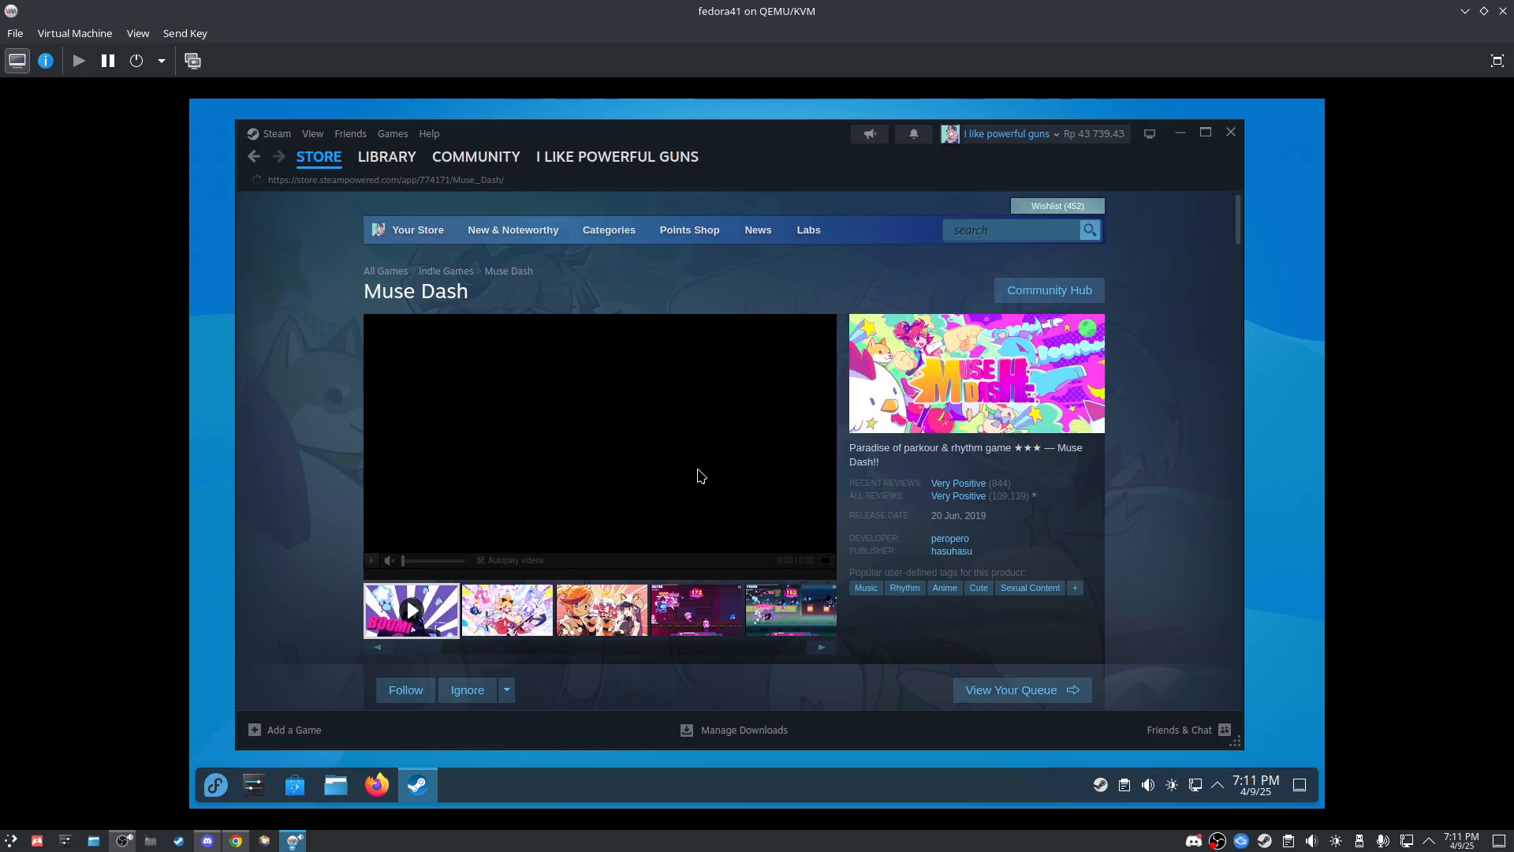
scroll(971, 453, down, 2)
scroll(971, 454, down, 6)
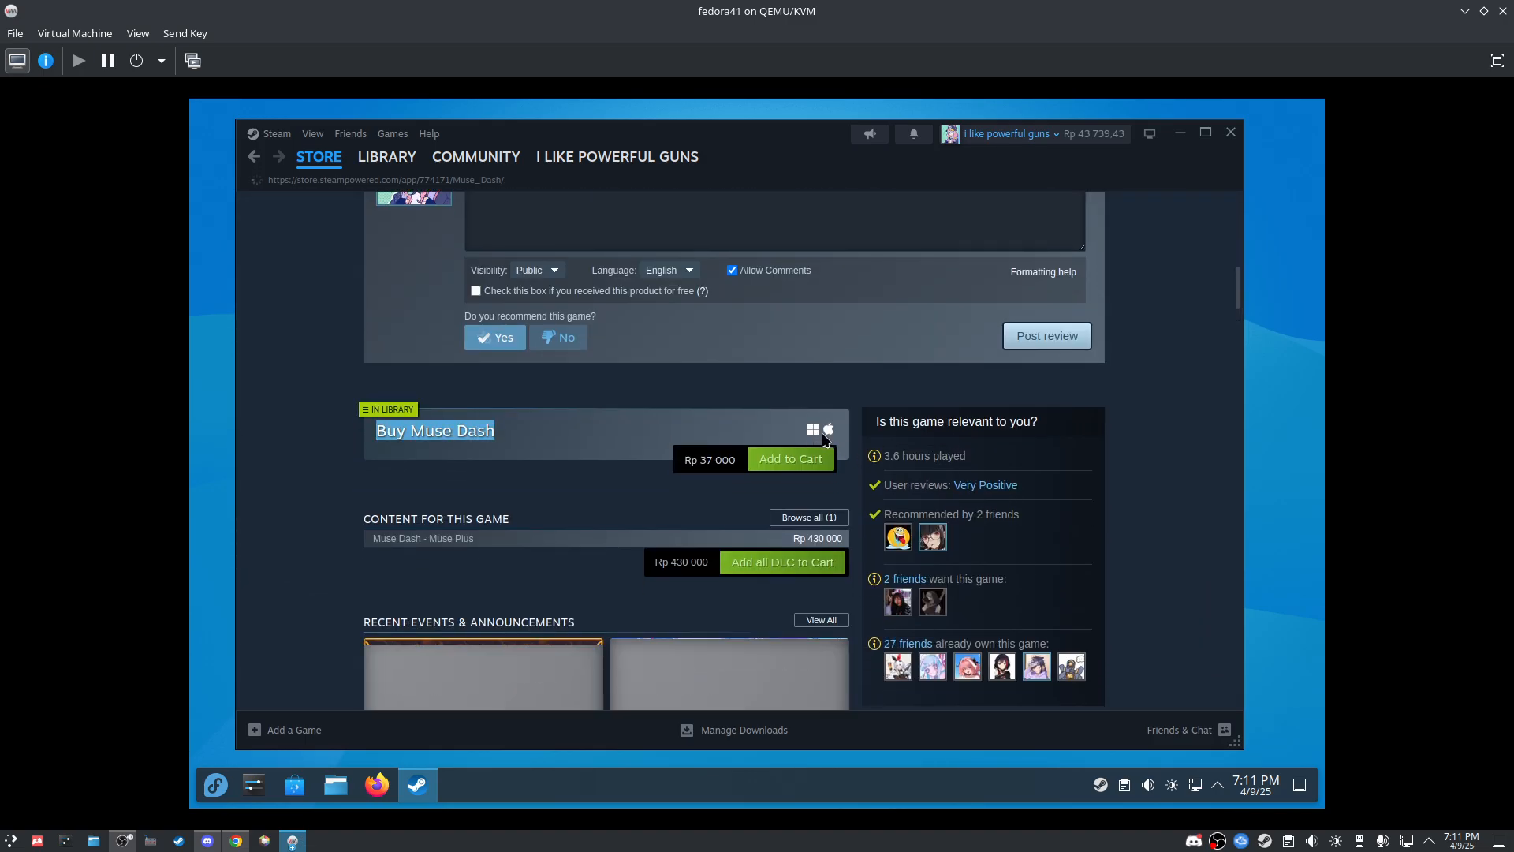
Step: Back in the library, open and scroll the Left 4 Dead 2 store page, then return
click(364, 162)
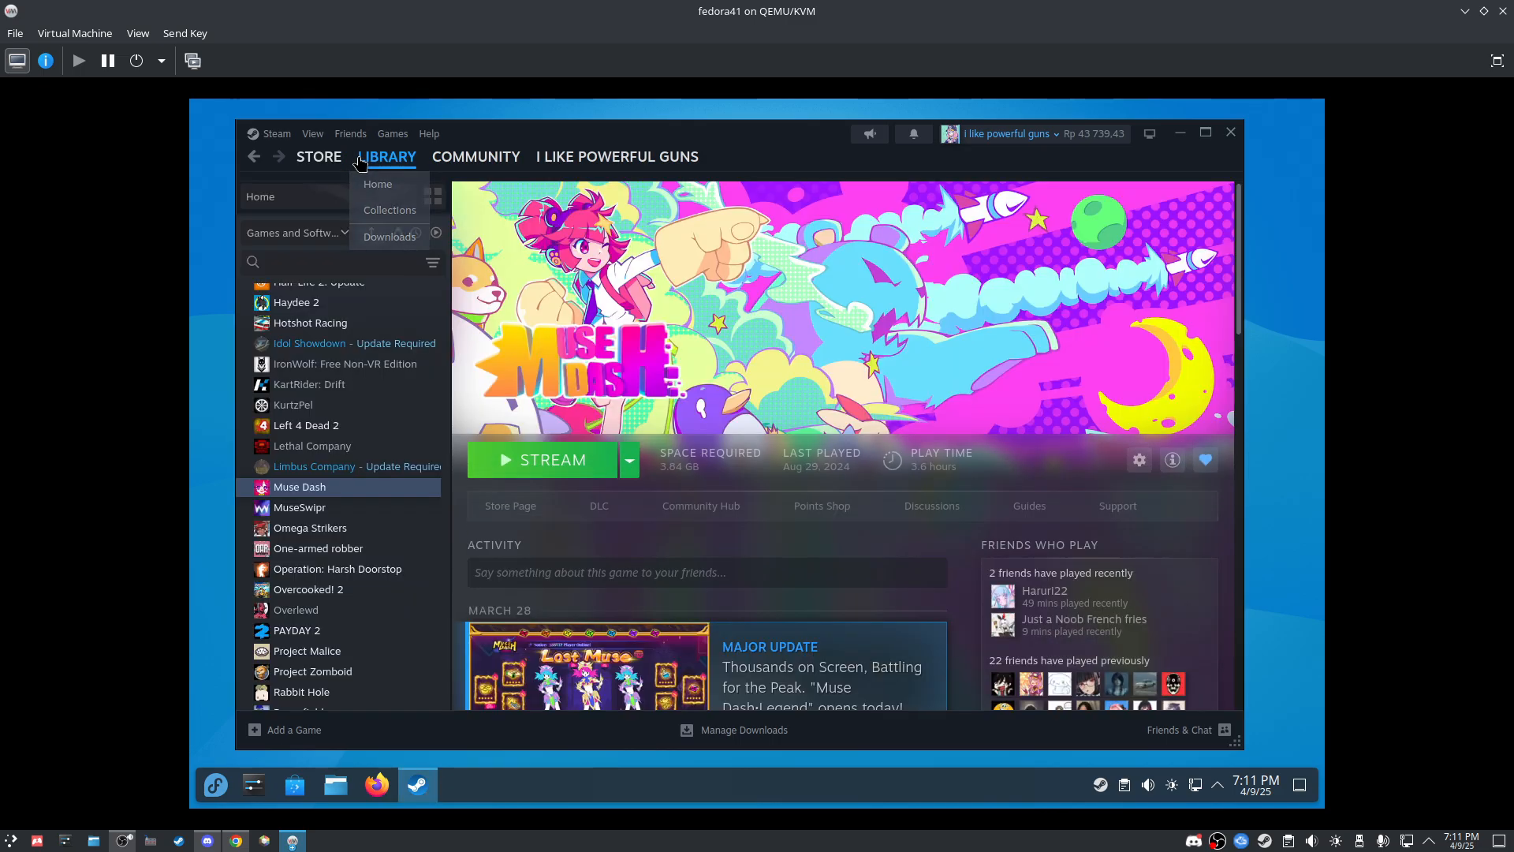
click(331, 427)
click(498, 520)
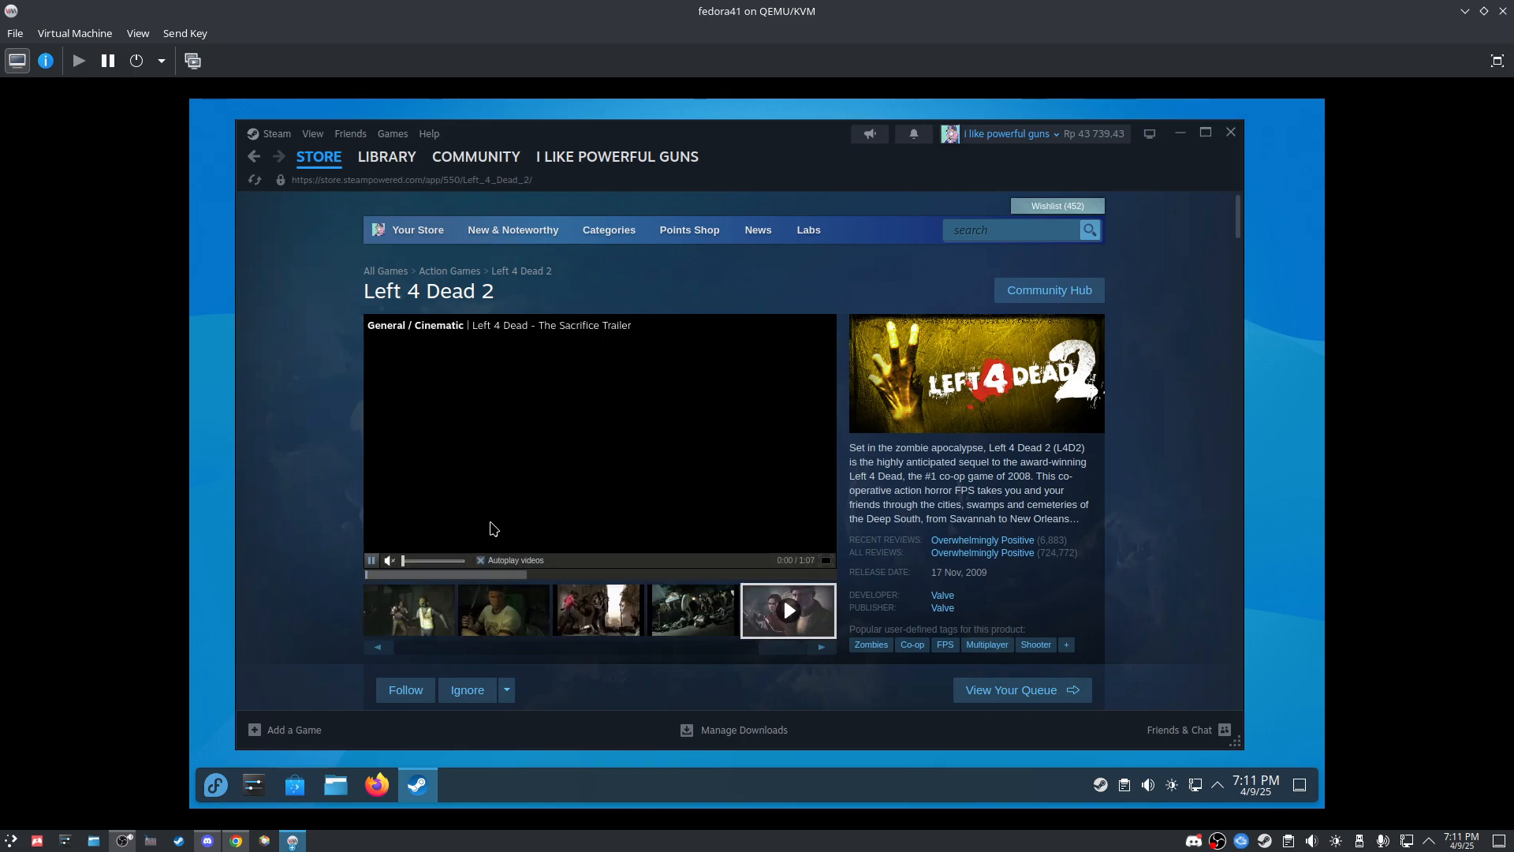
scroll(870, 496, down, 7)
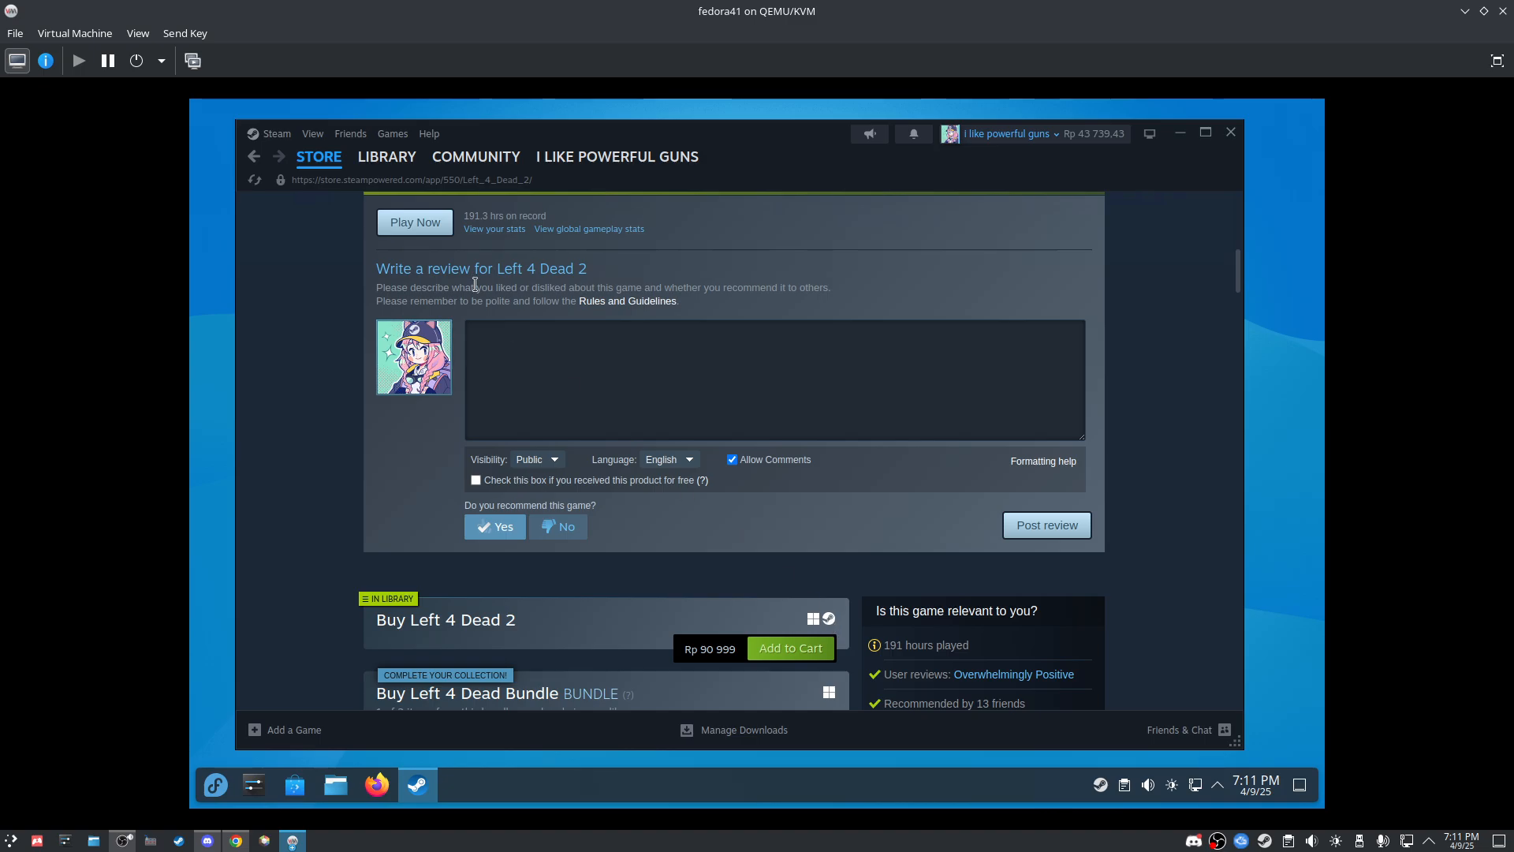
mouse_move(397, 160)
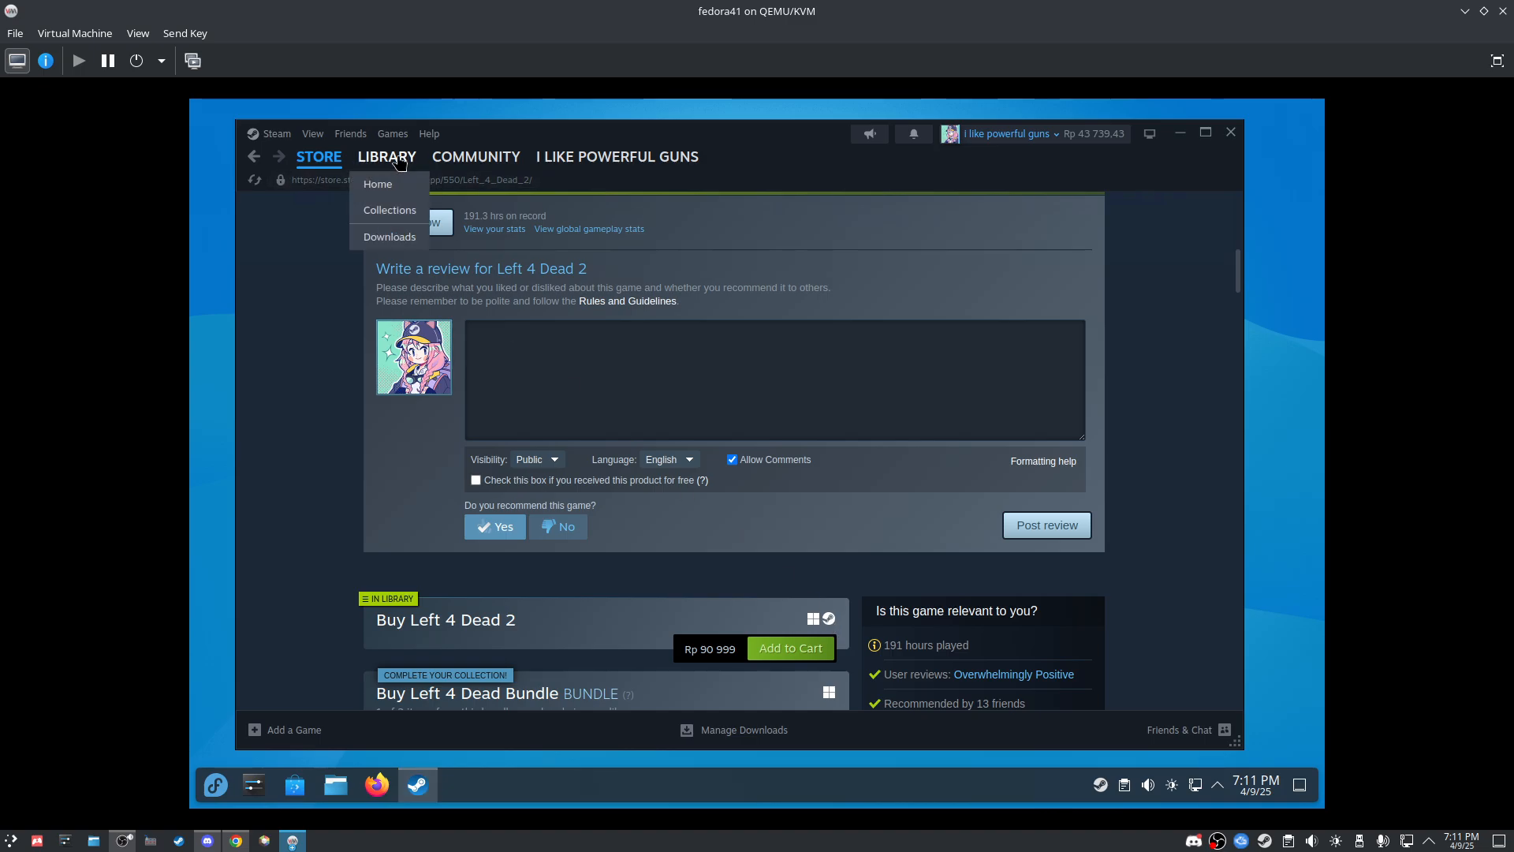
click(399, 160)
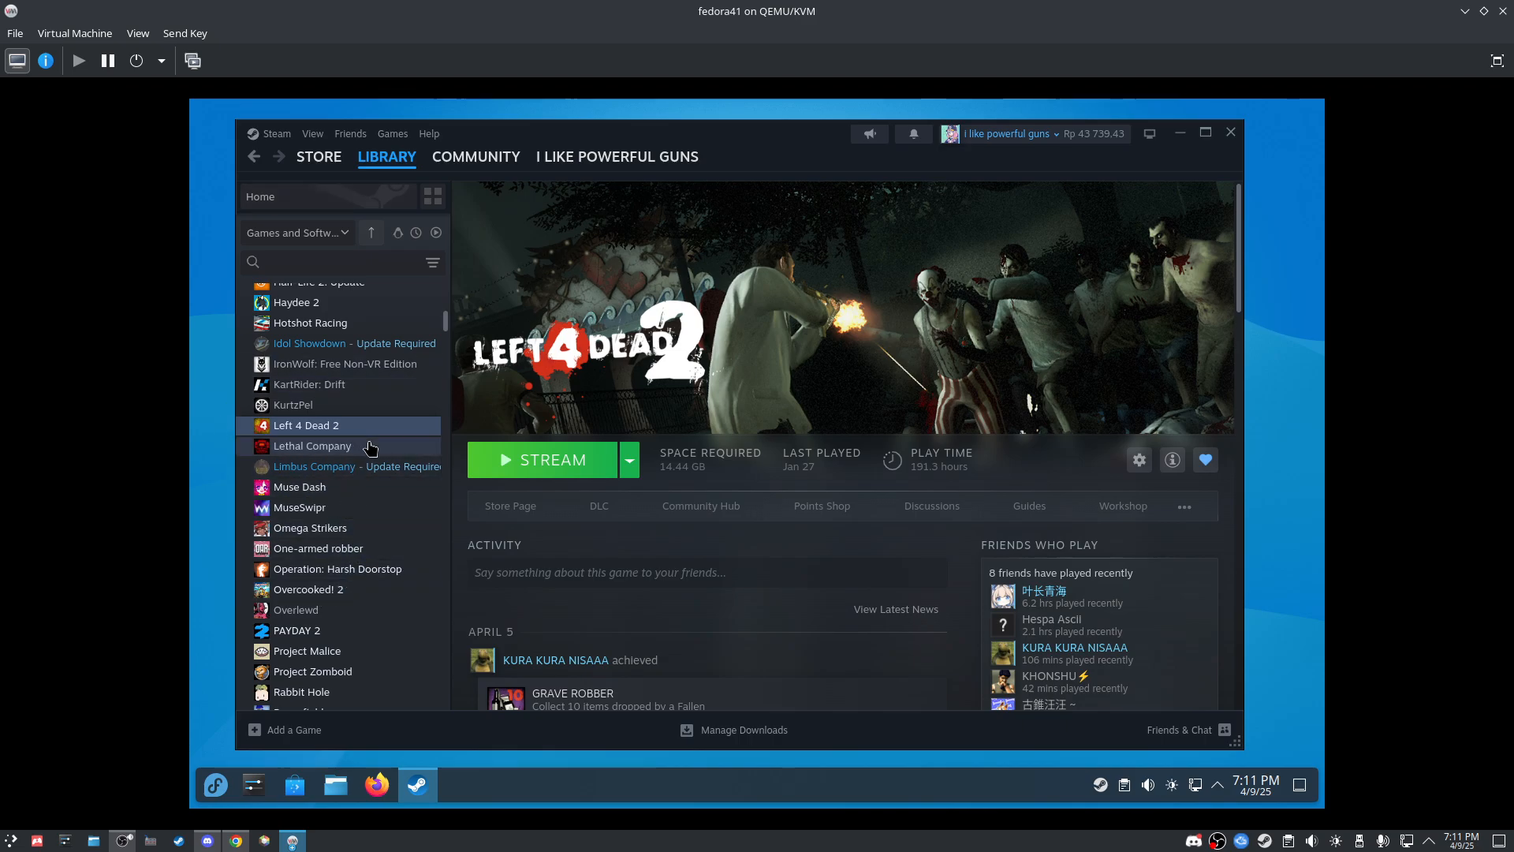
Step: Dismiss Left 4 Dead 2's context menu, then select Muse Dash and bring up its options
right_click(410, 428)
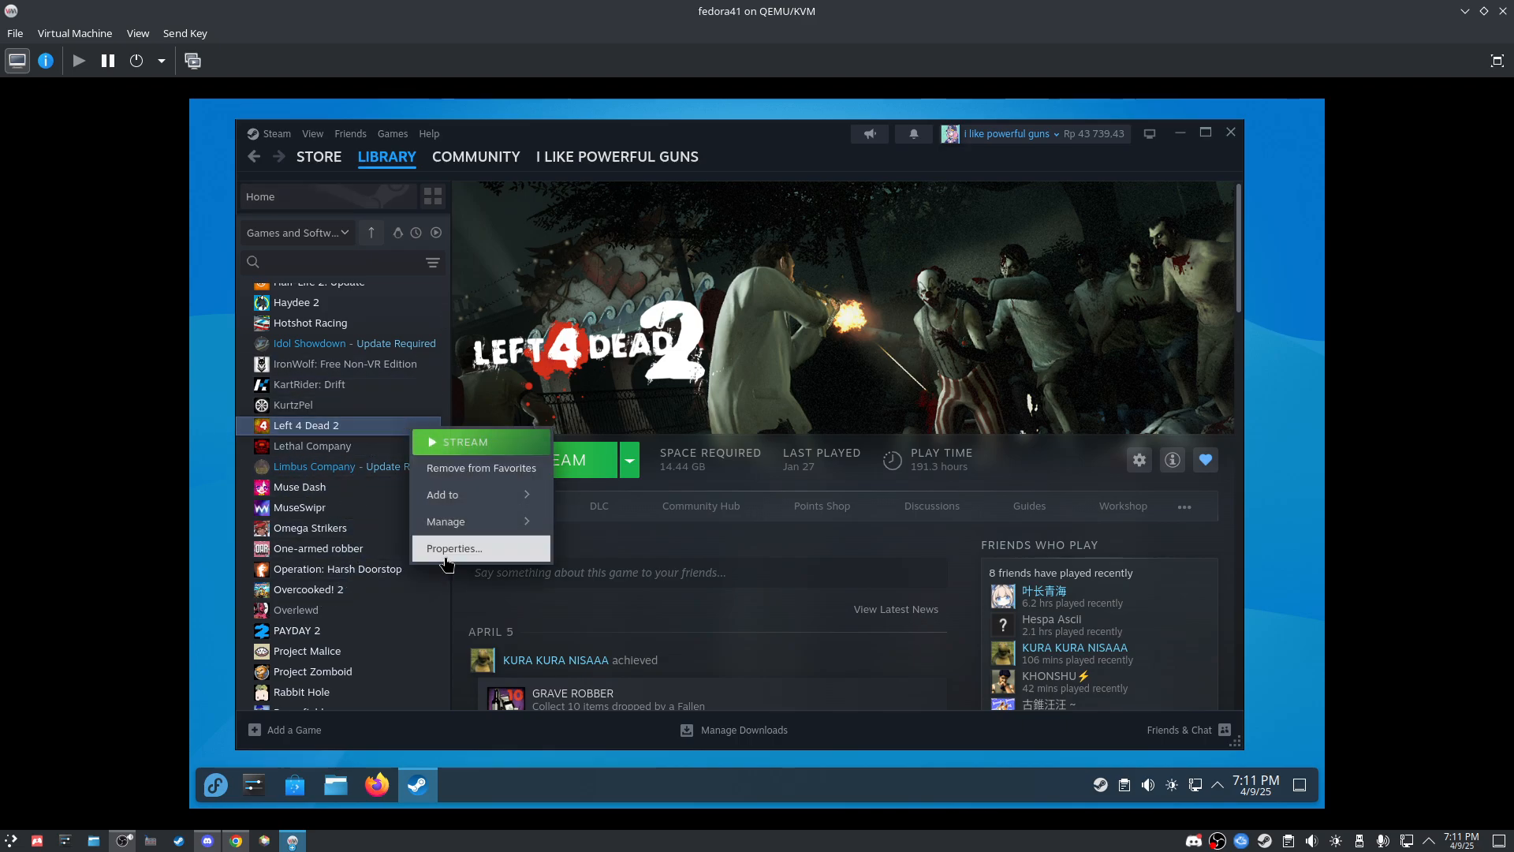
click(612, 615)
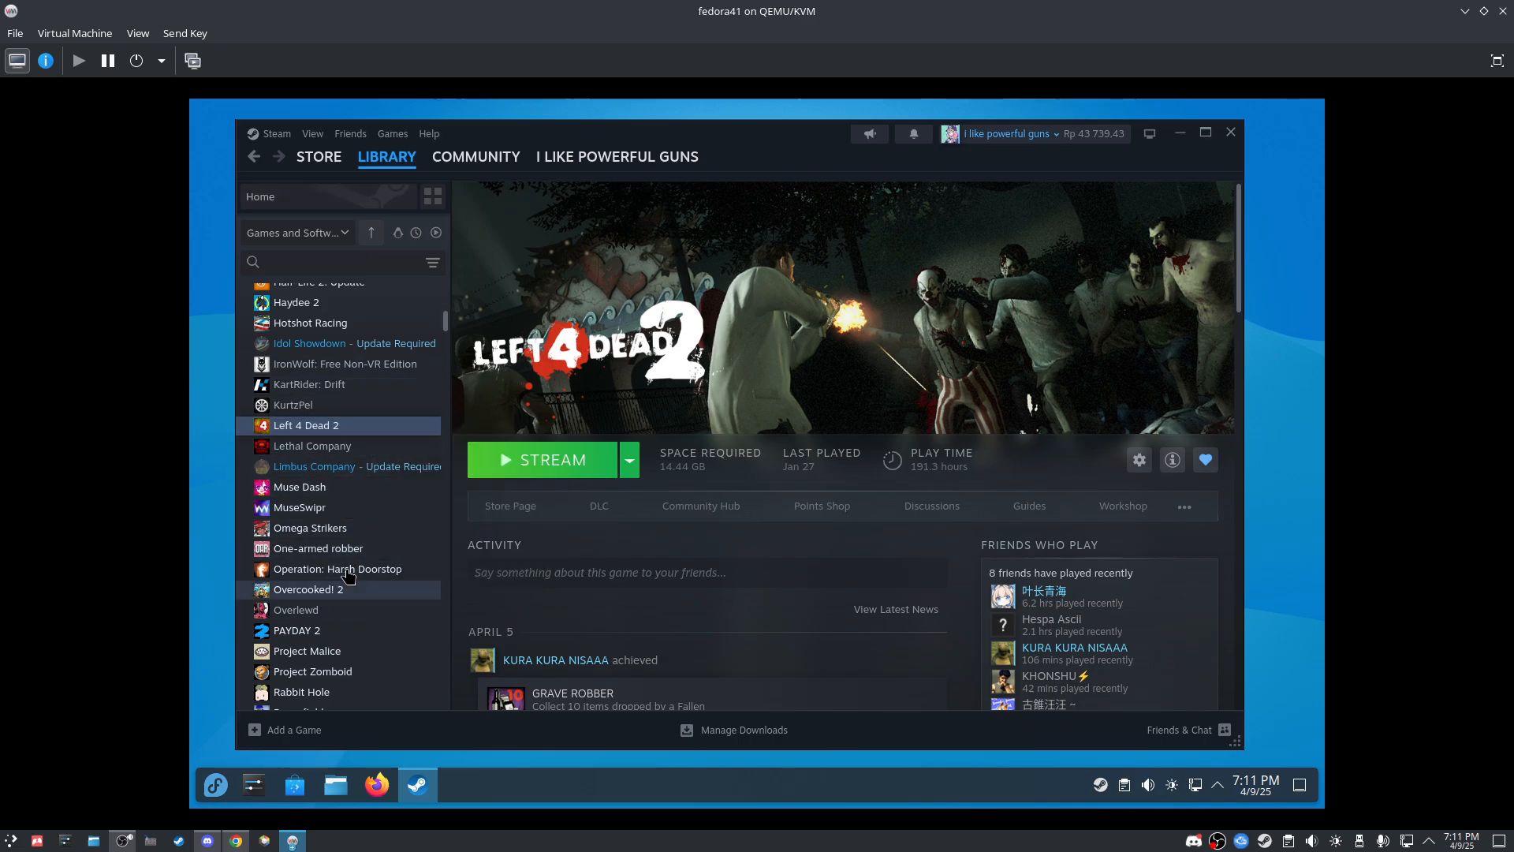
click(361, 496)
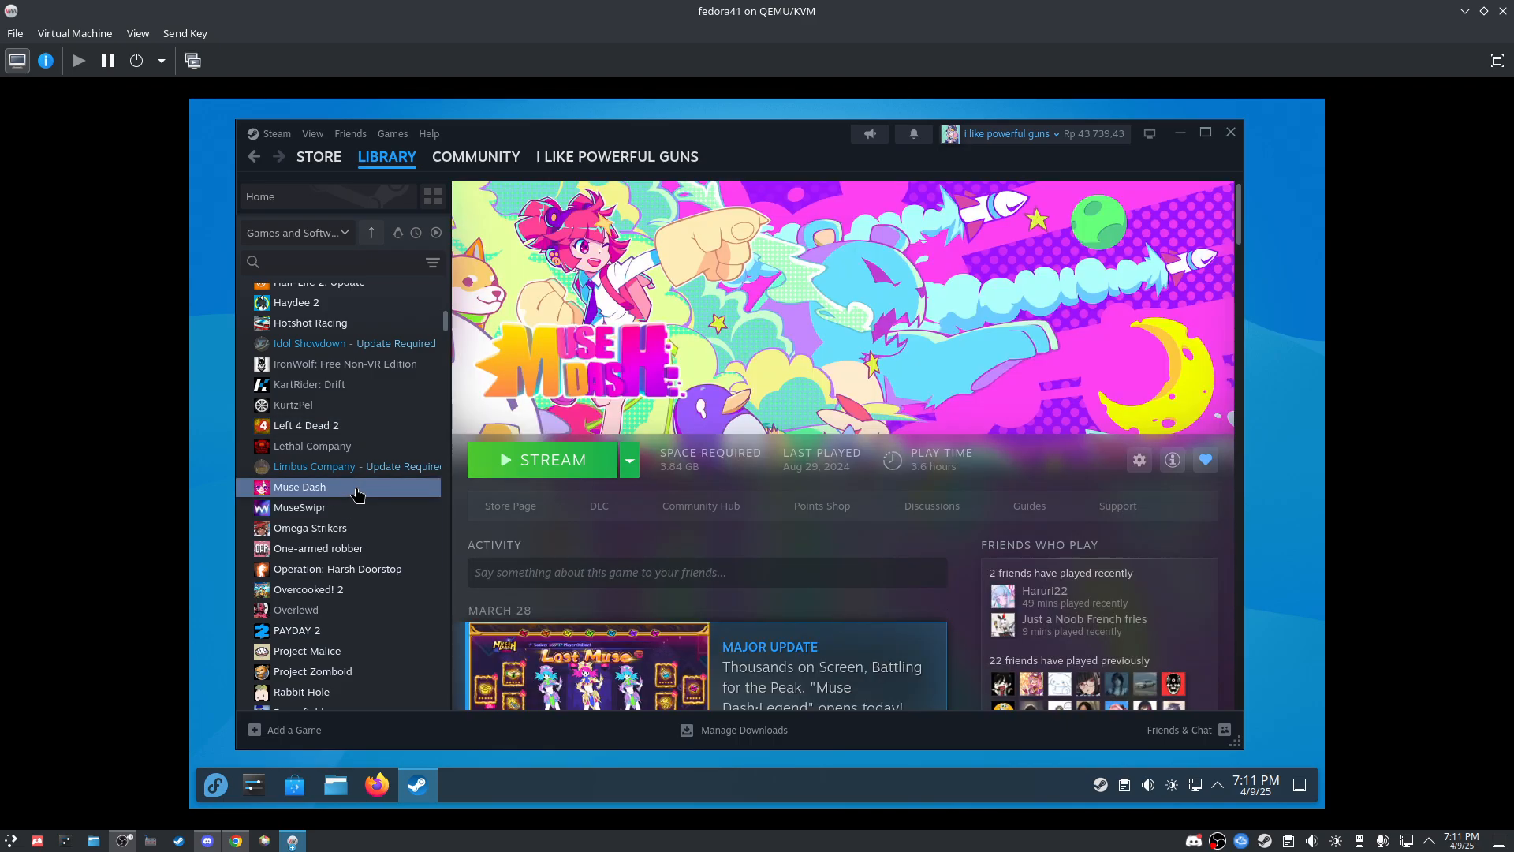
right_click(356, 494)
Step: Force Muse Dash to use GE-Proton9-27 in its Properties compatibility settings, then close Properties
click(407, 609)
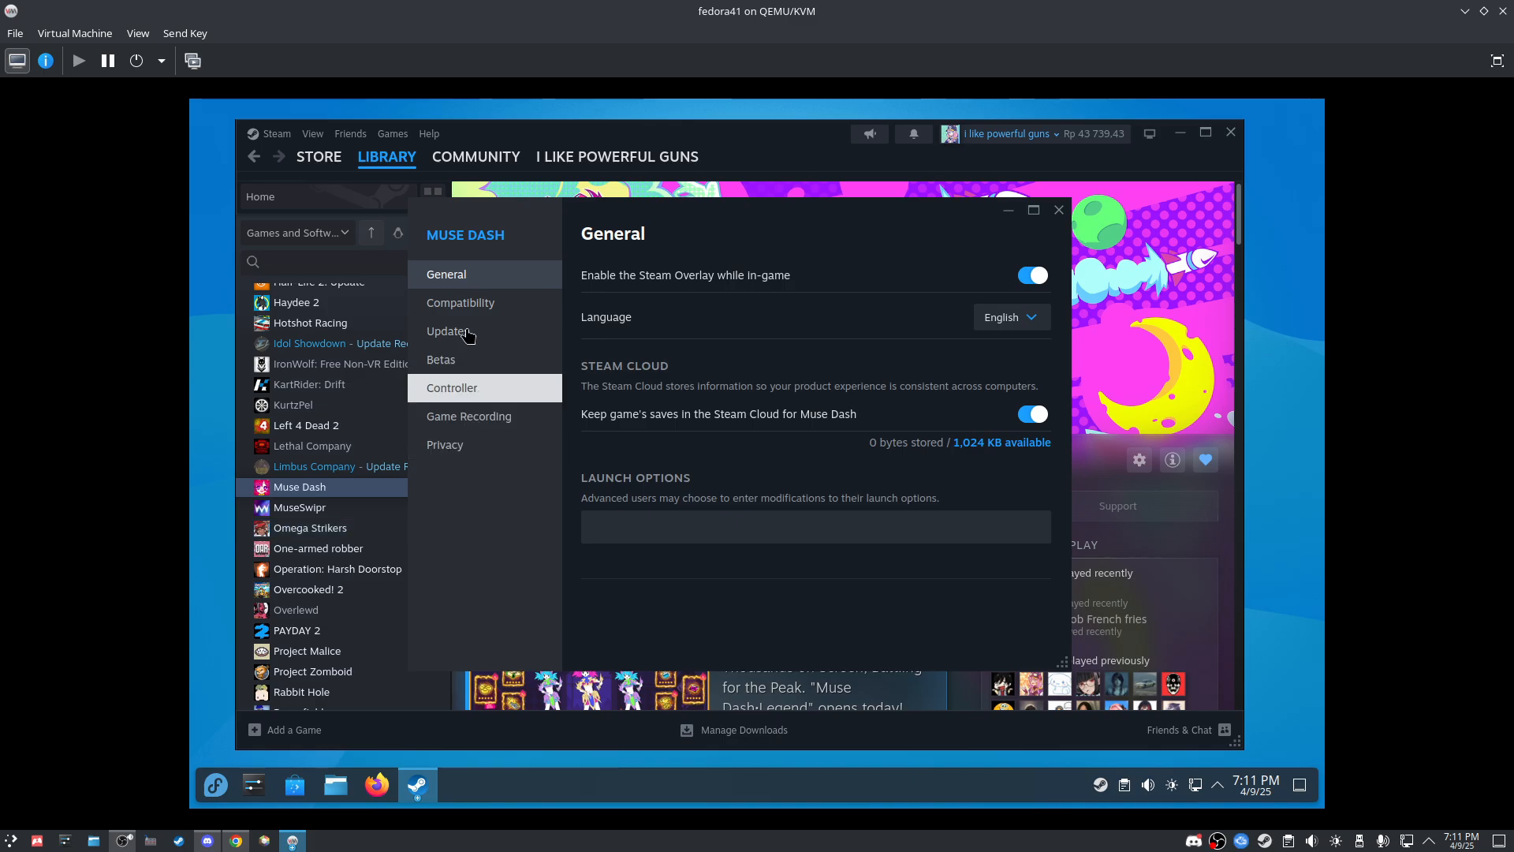
click(476, 302)
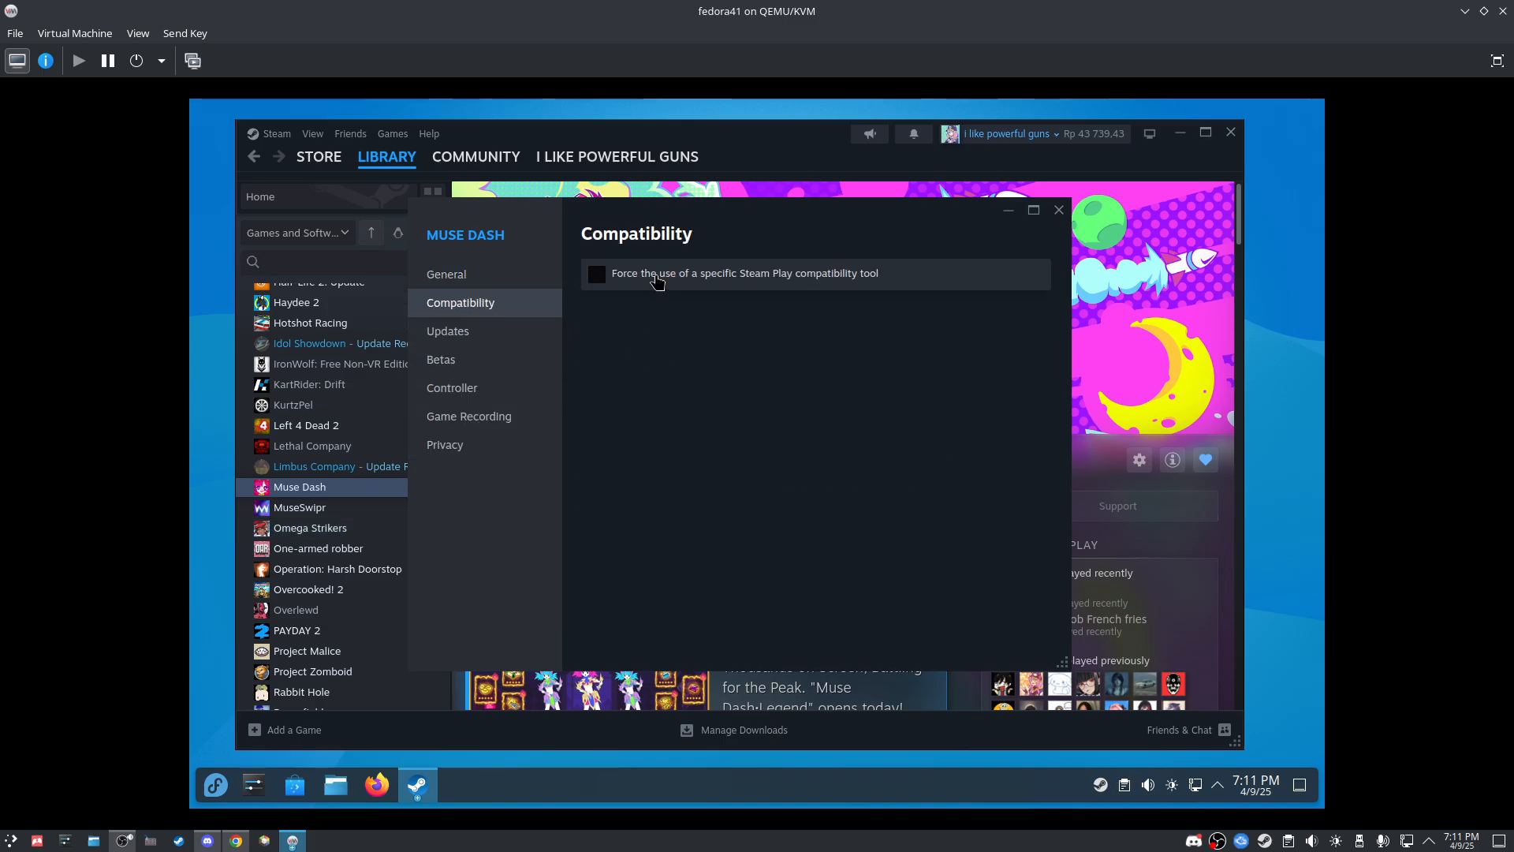
click(747, 283)
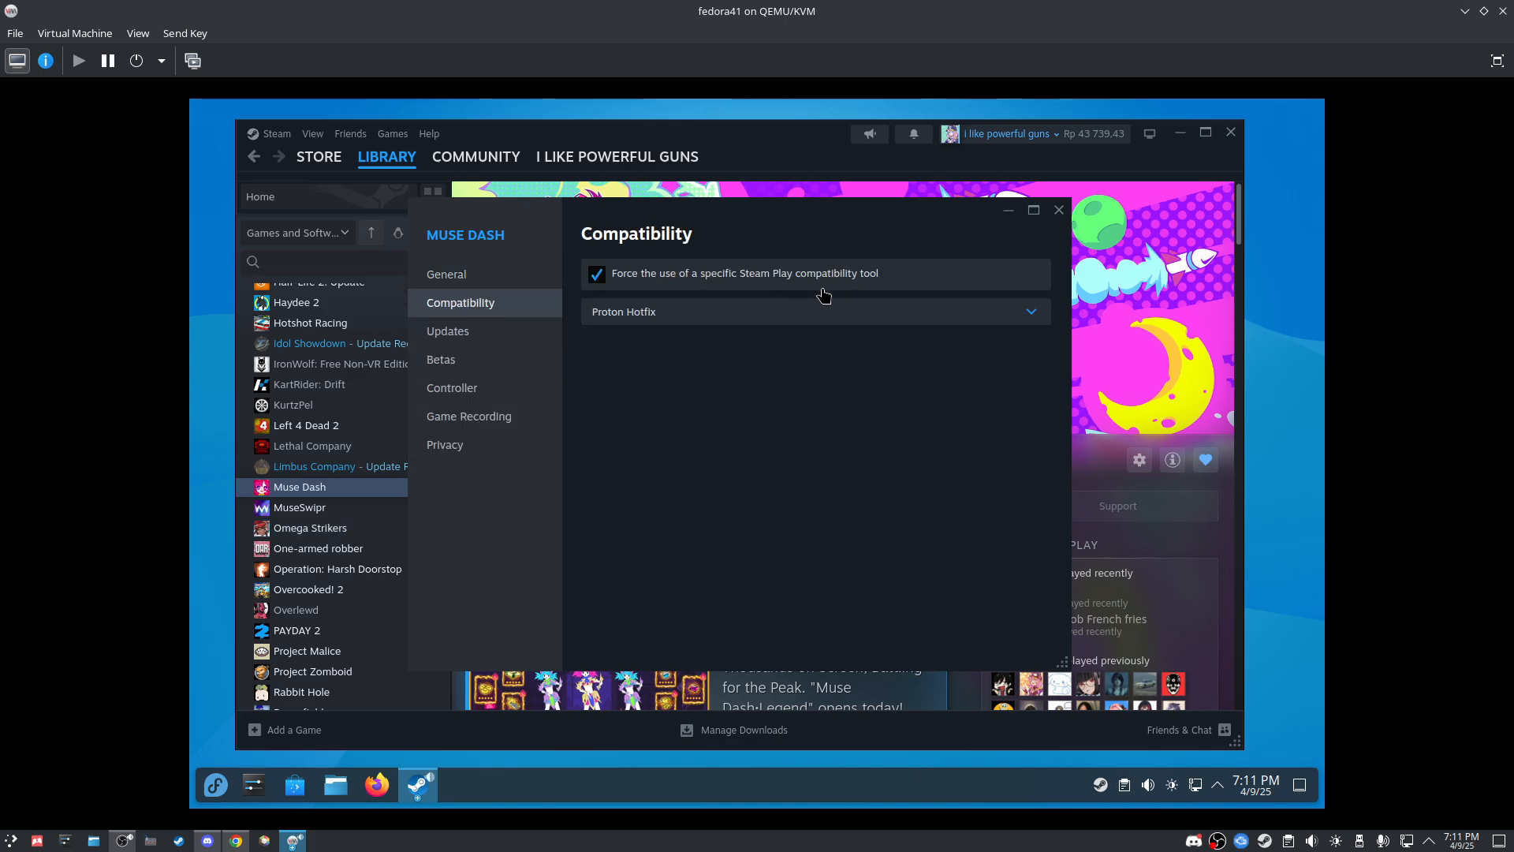
click(664, 315)
scroll(666, 513, down, 2)
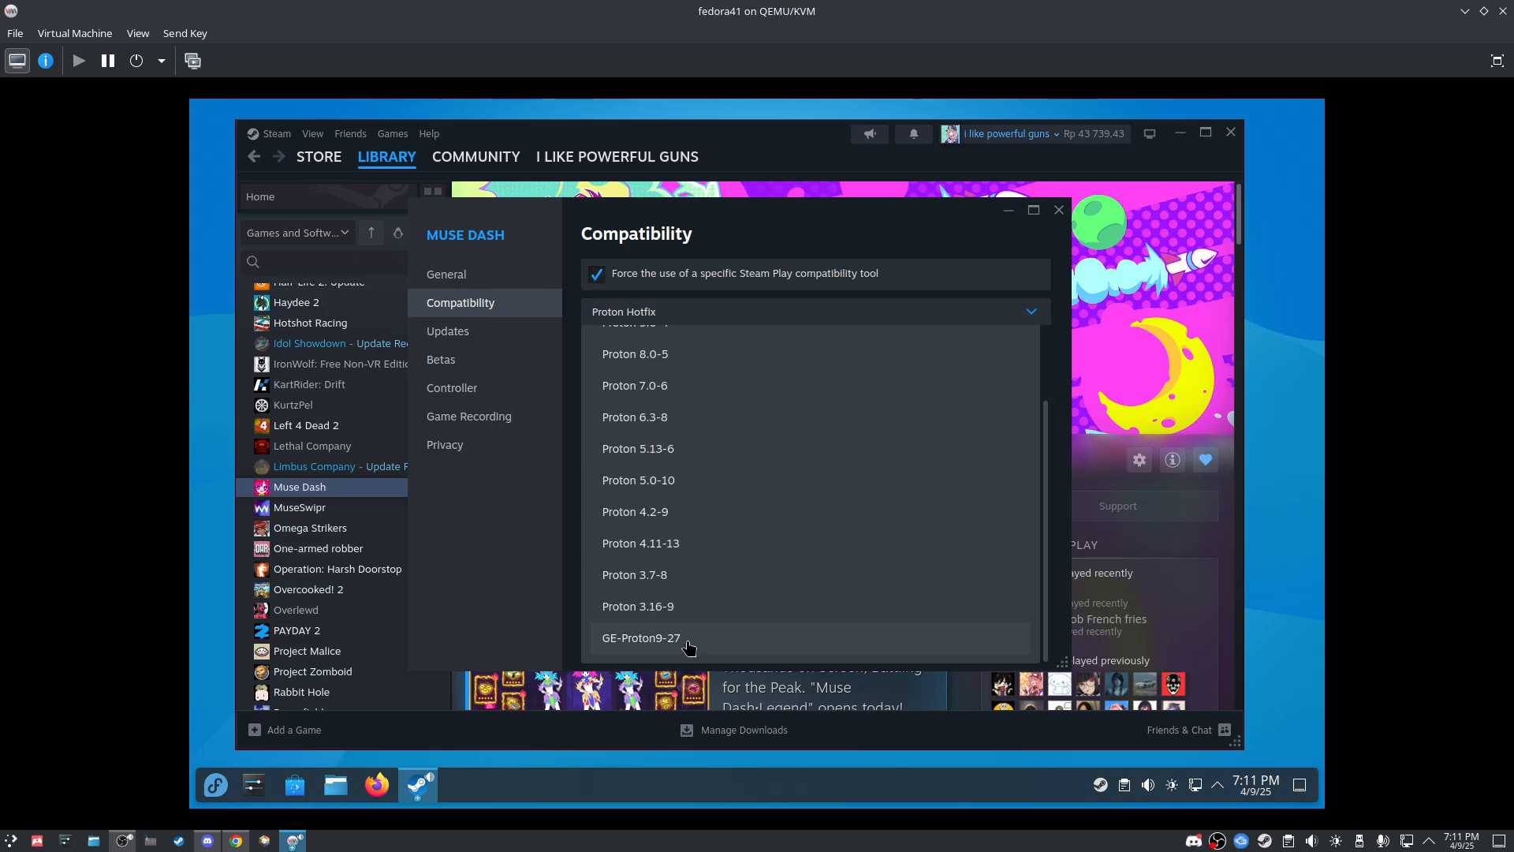
click(611, 642)
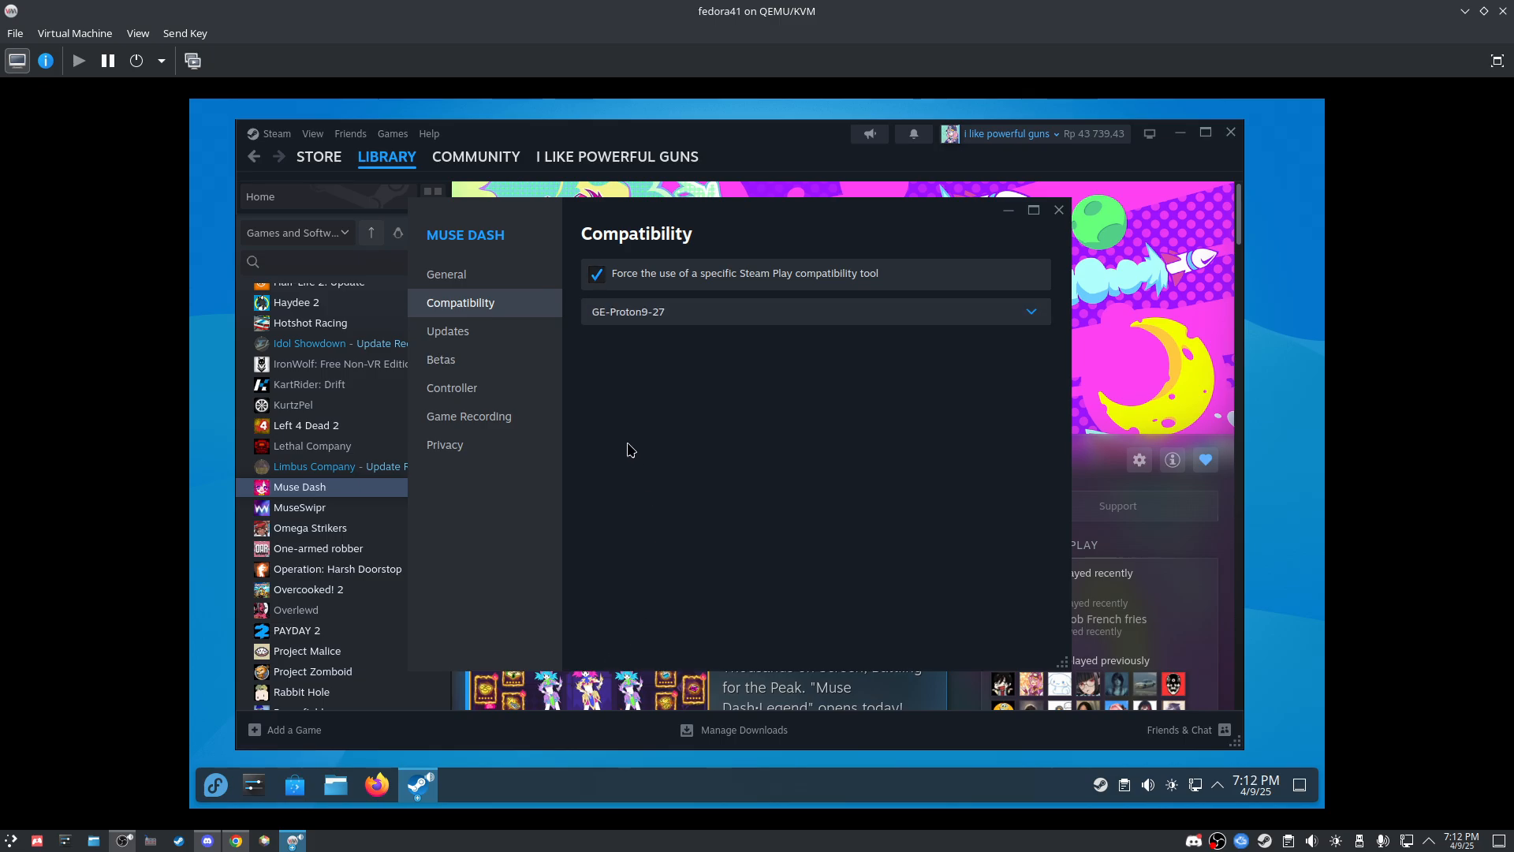
click(1058, 211)
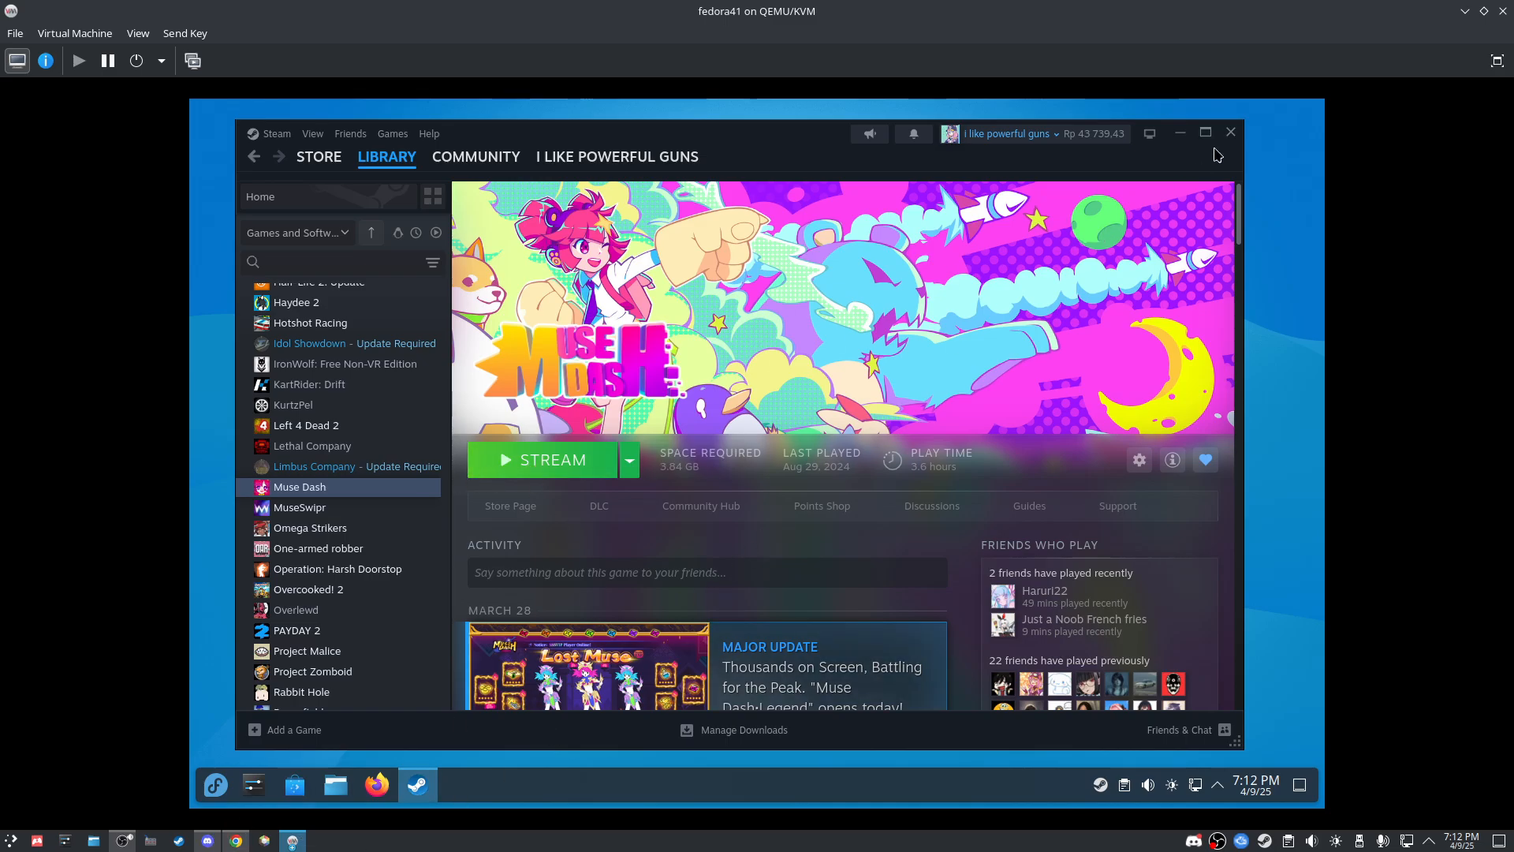
Step: Open the Left 4 Dead 2 library page, dismiss its context menu, and scroll the game list
click(367, 426)
right_click(376, 428)
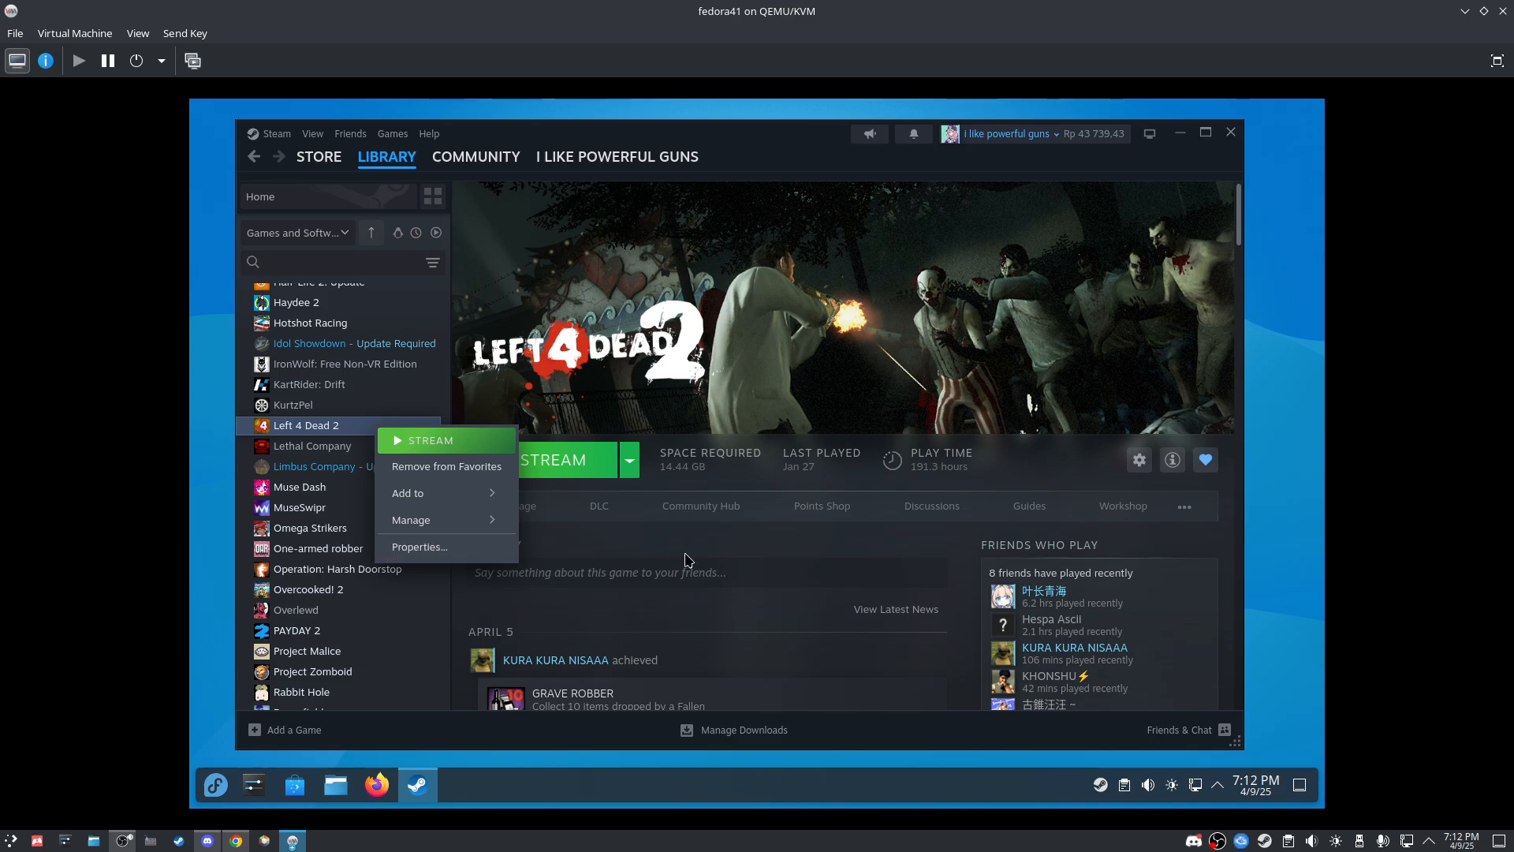
click(684, 558)
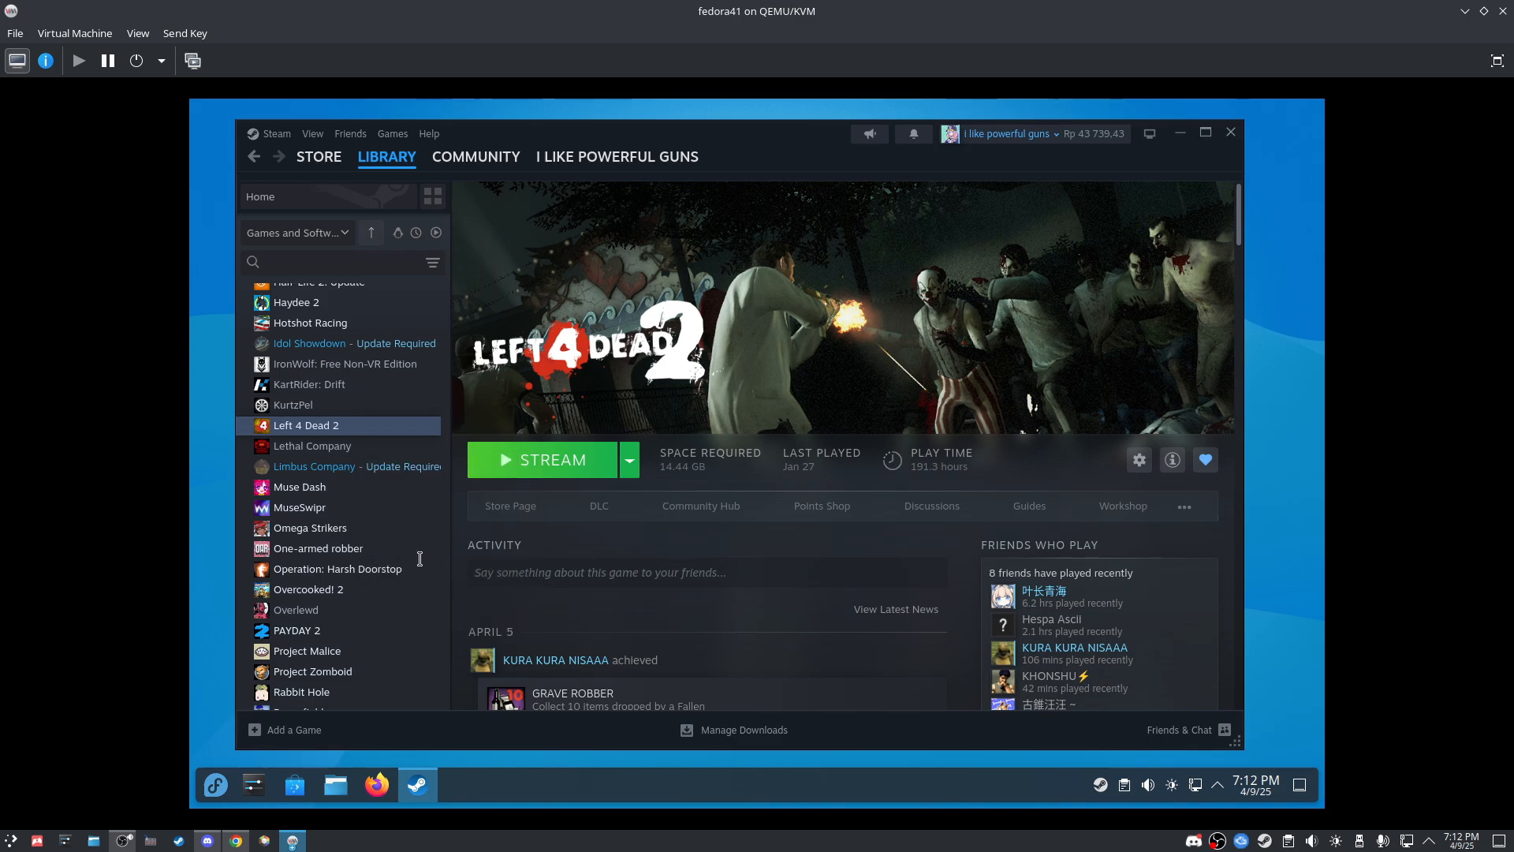
scroll(419, 558, down, 5)
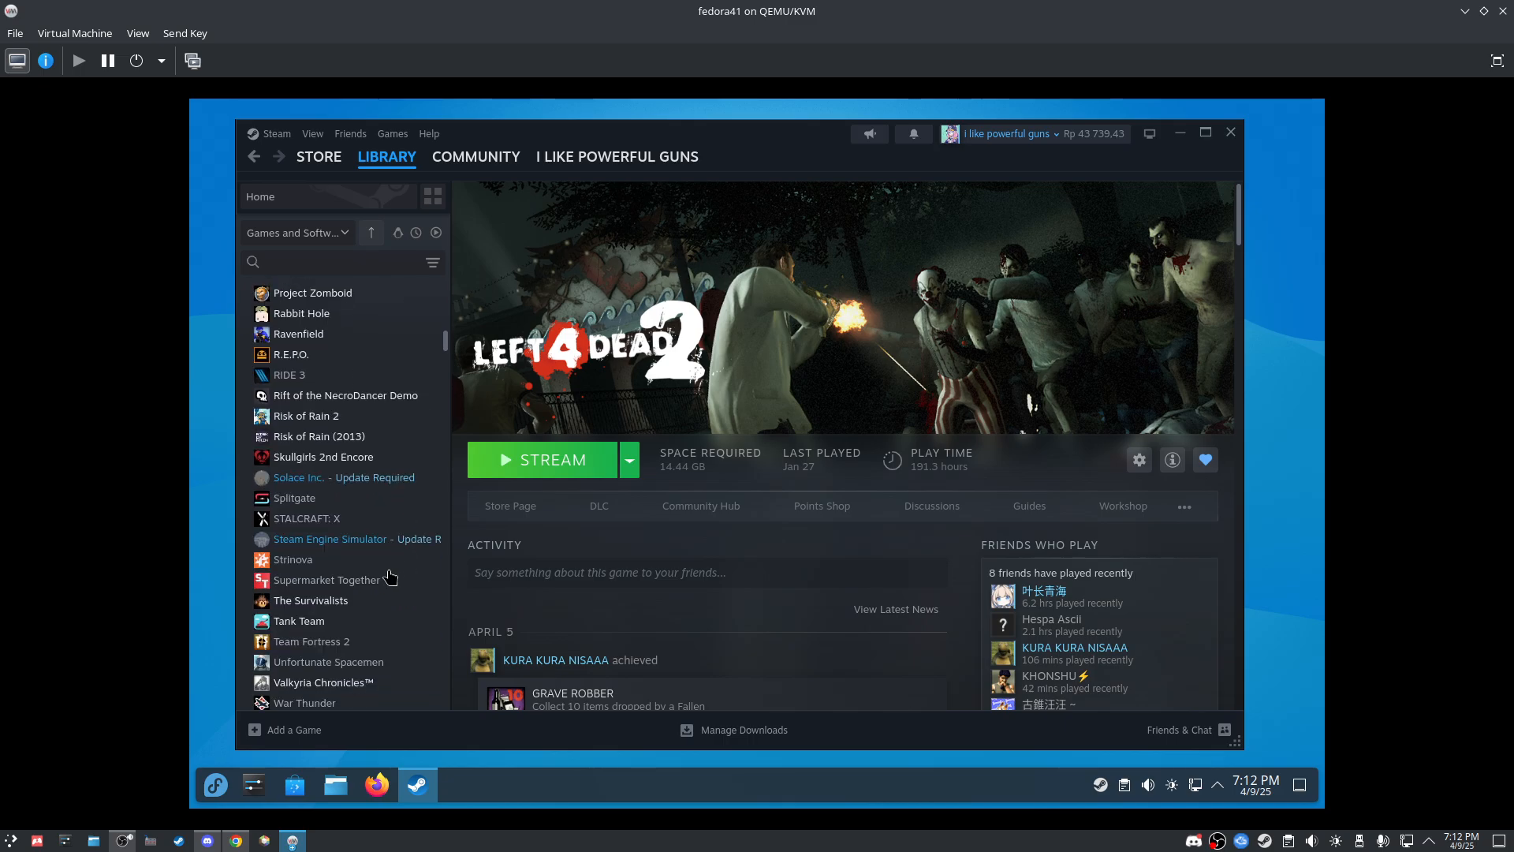
Step: Force War Thunder to use GE-Proton9-27 in its Properties compatibility settings, then close the dialog
click(351, 701)
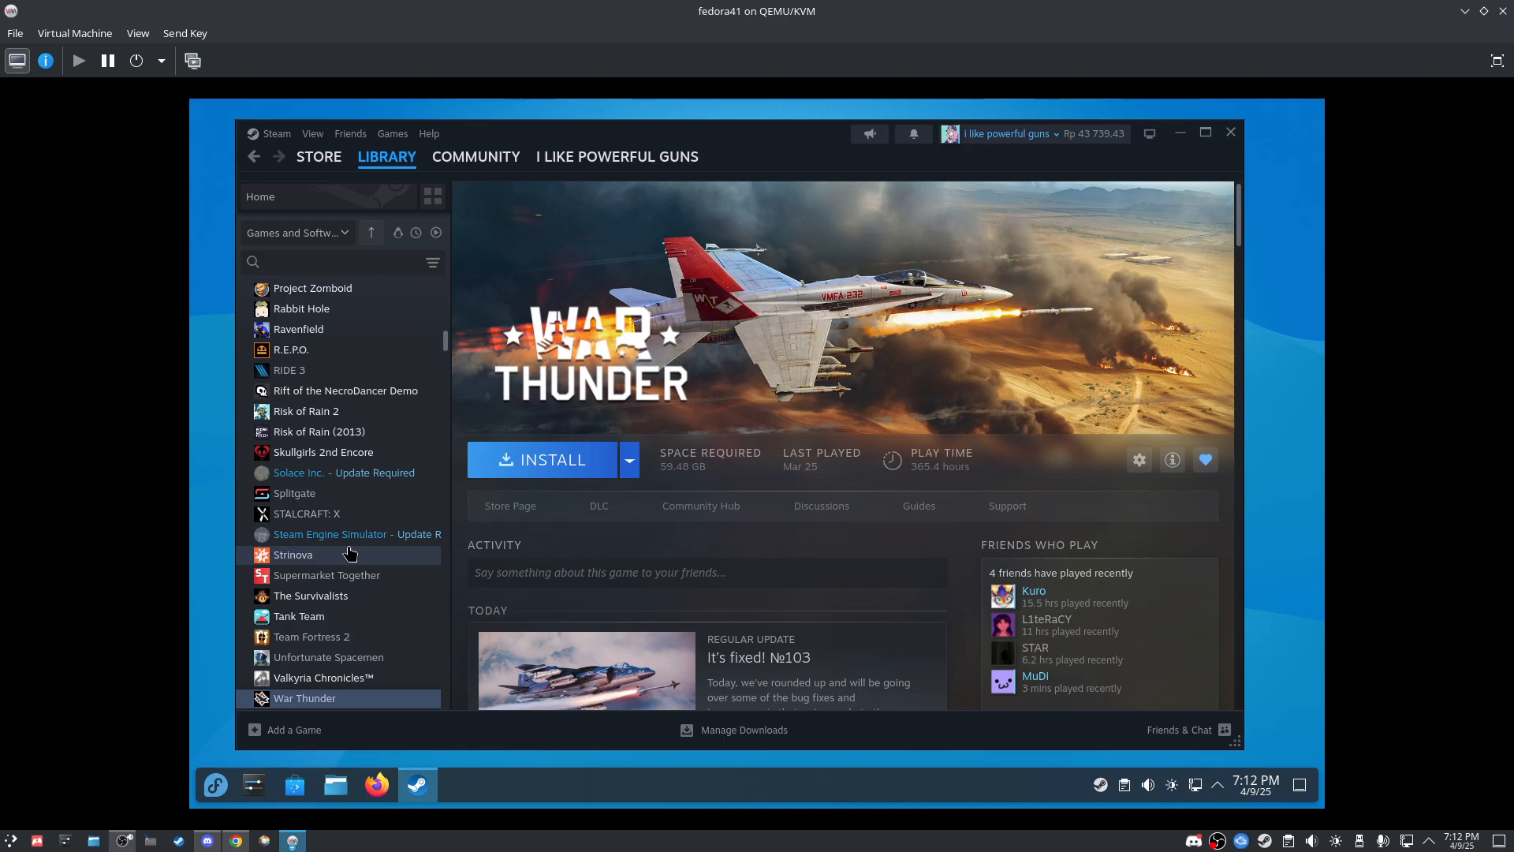
right_click(377, 706)
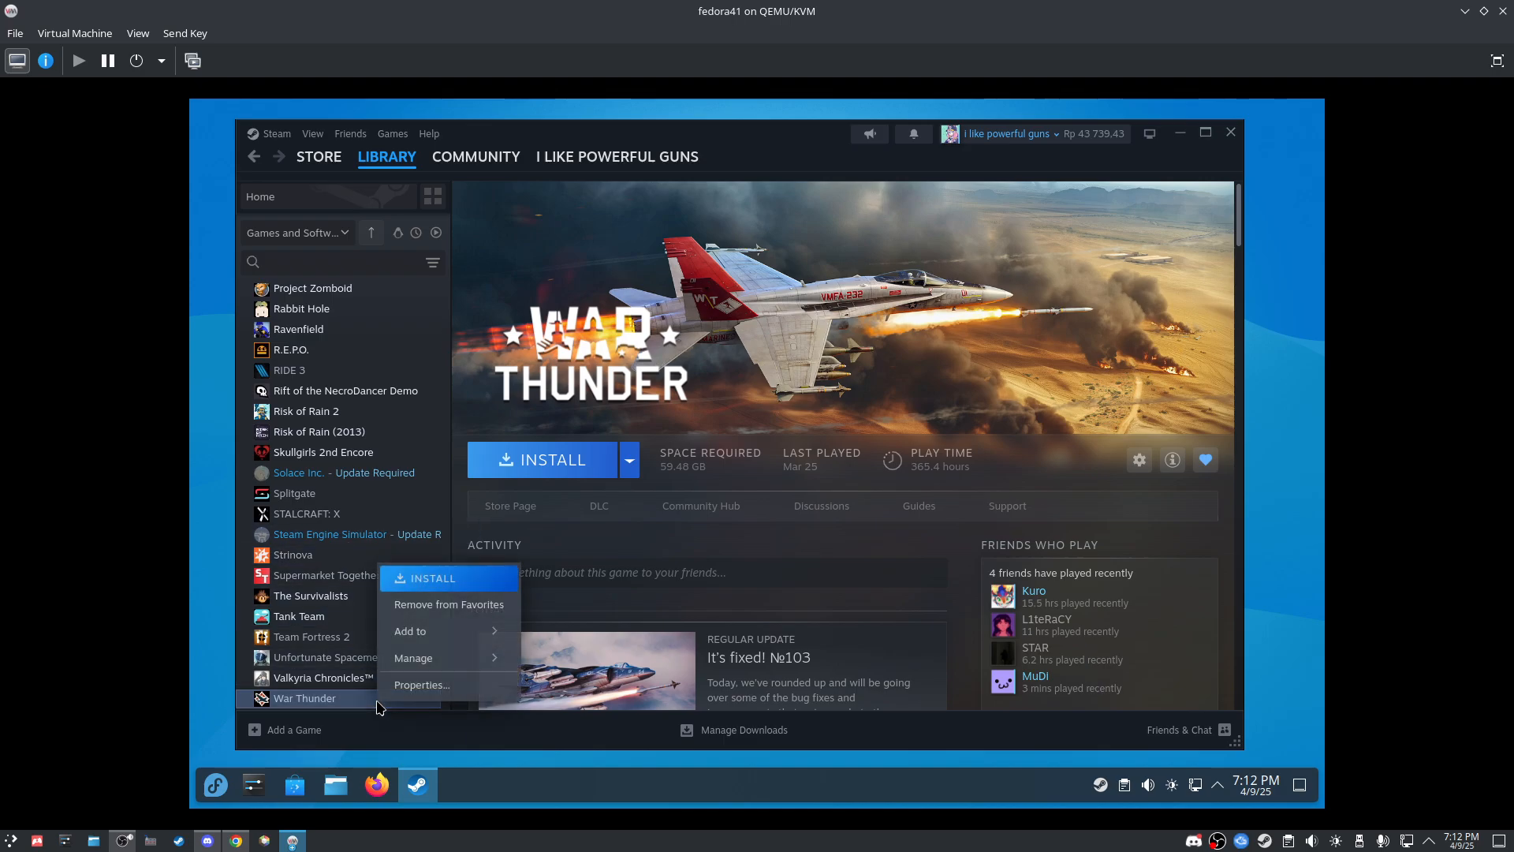
click(426, 686)
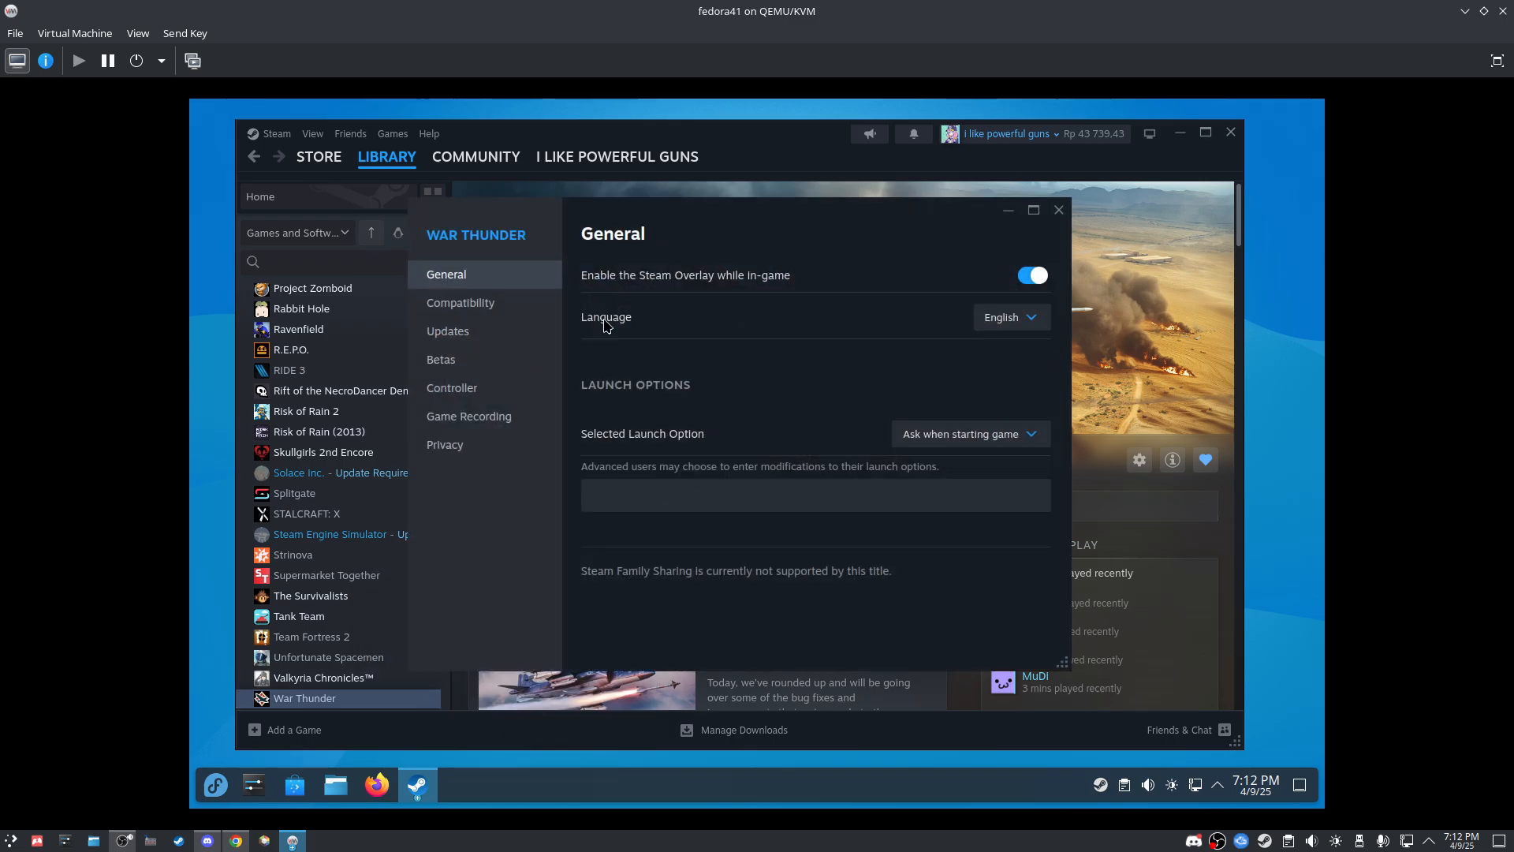
click(454, 302)
click(619, 281)
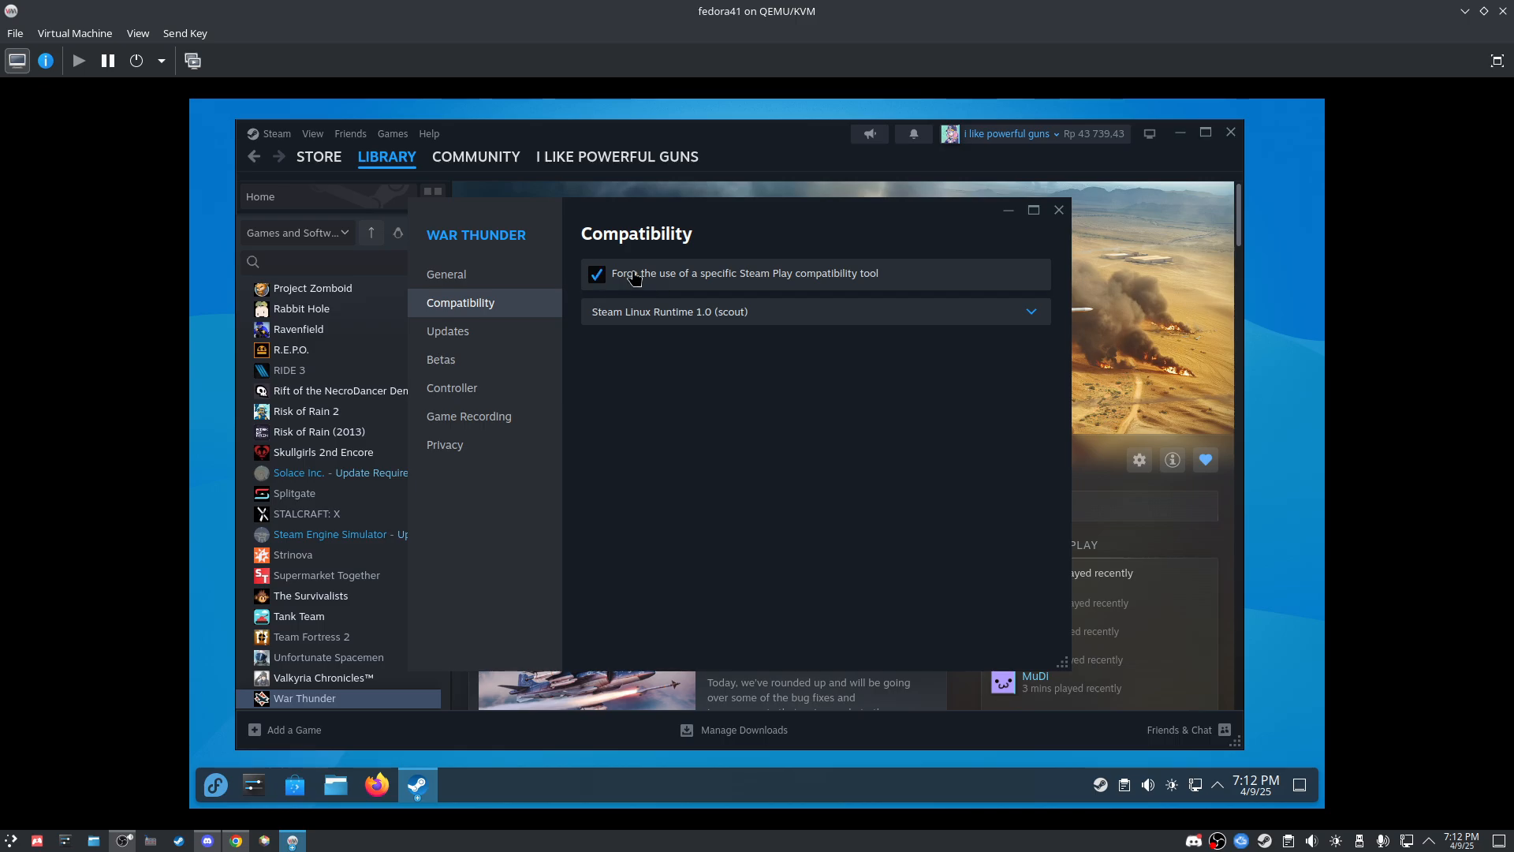
click(649, 315)
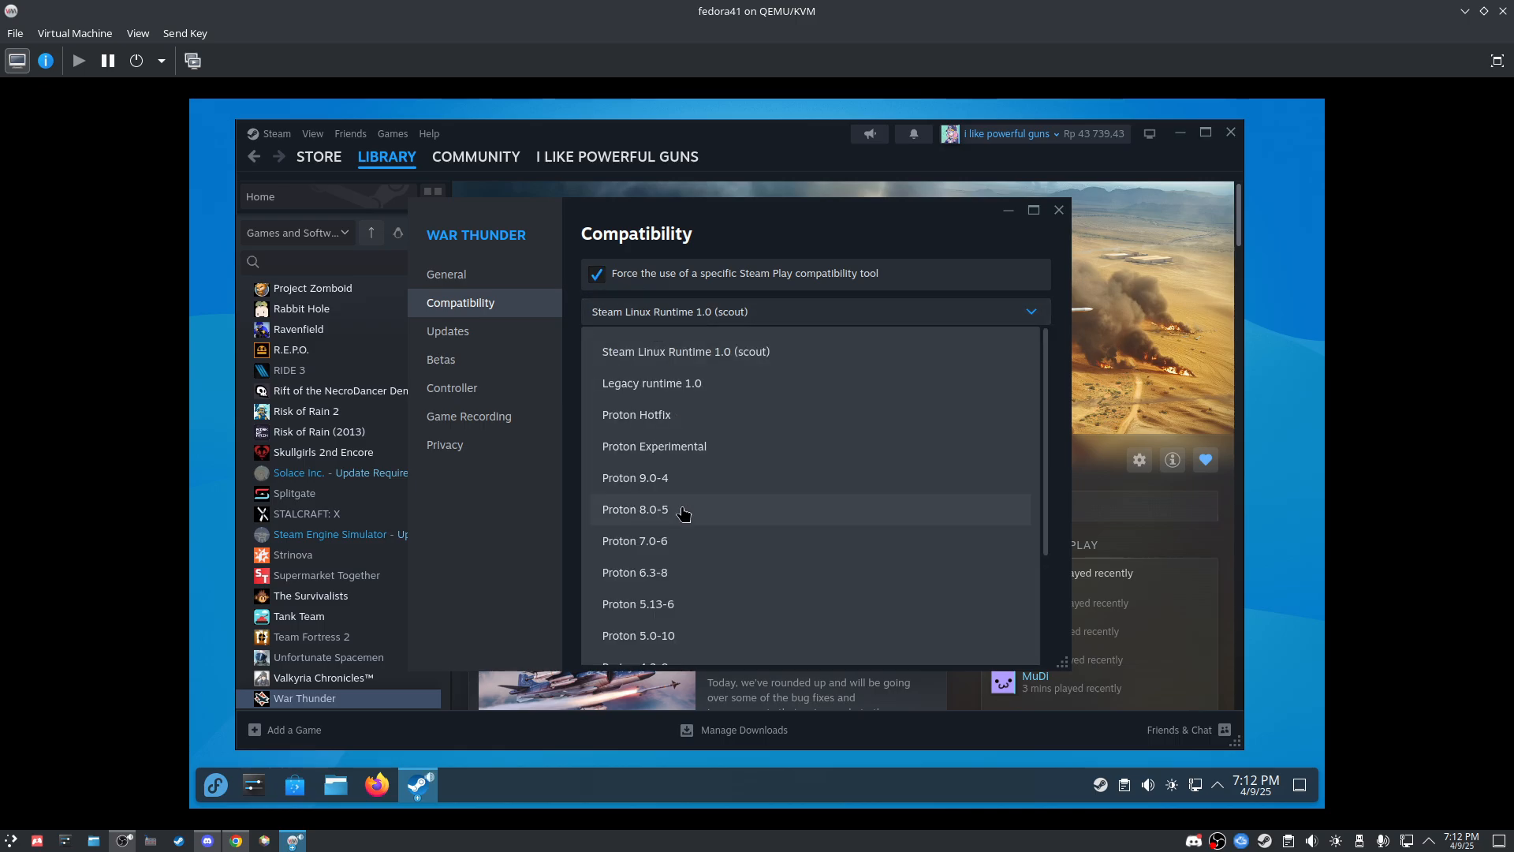
scroll(682, 516, down, 5)
click(655, 637)
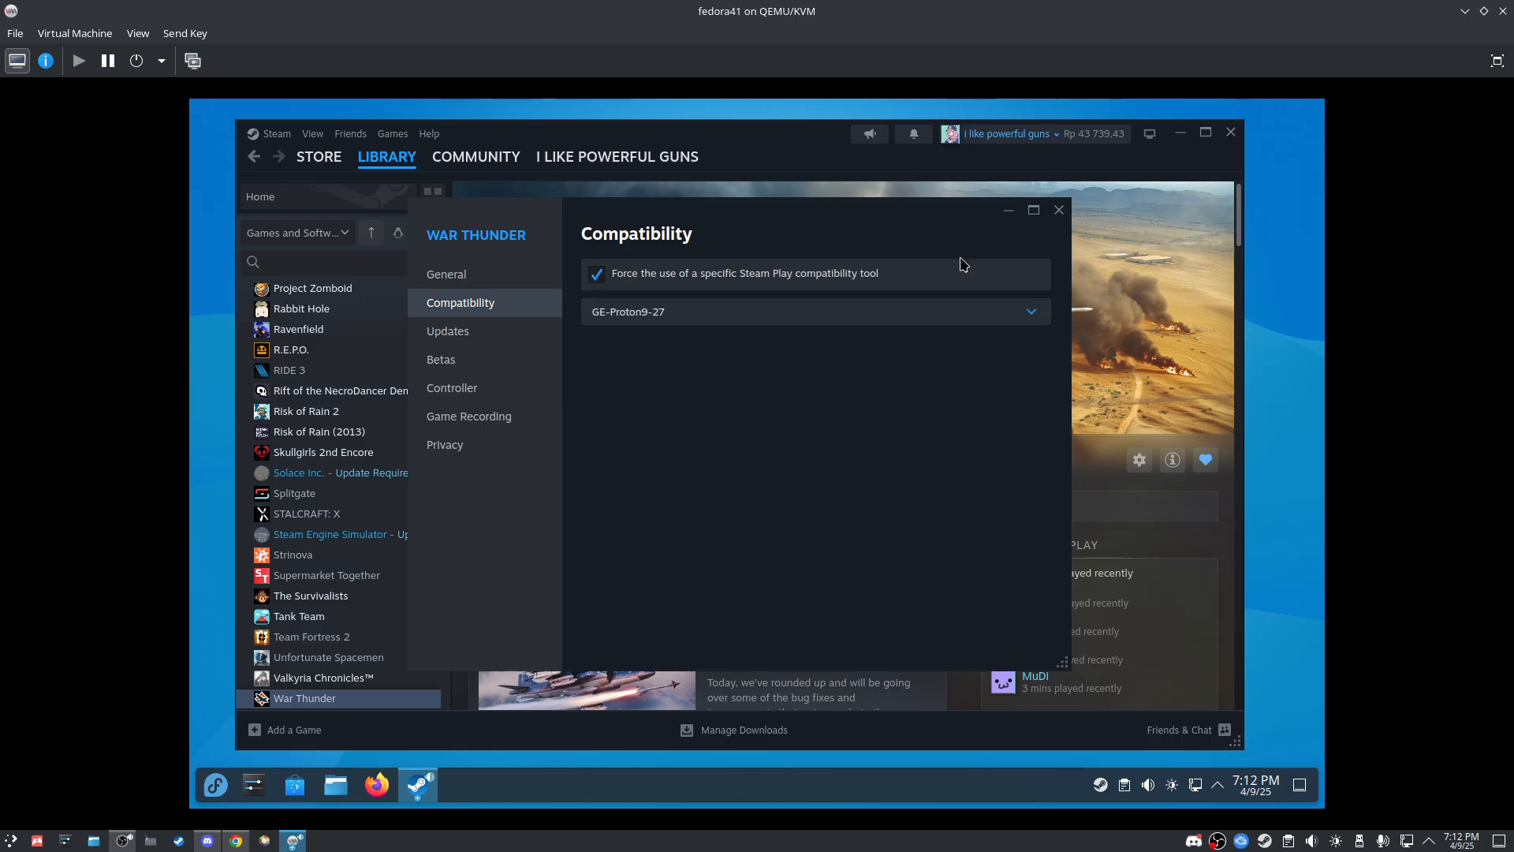
click(1059, 210)
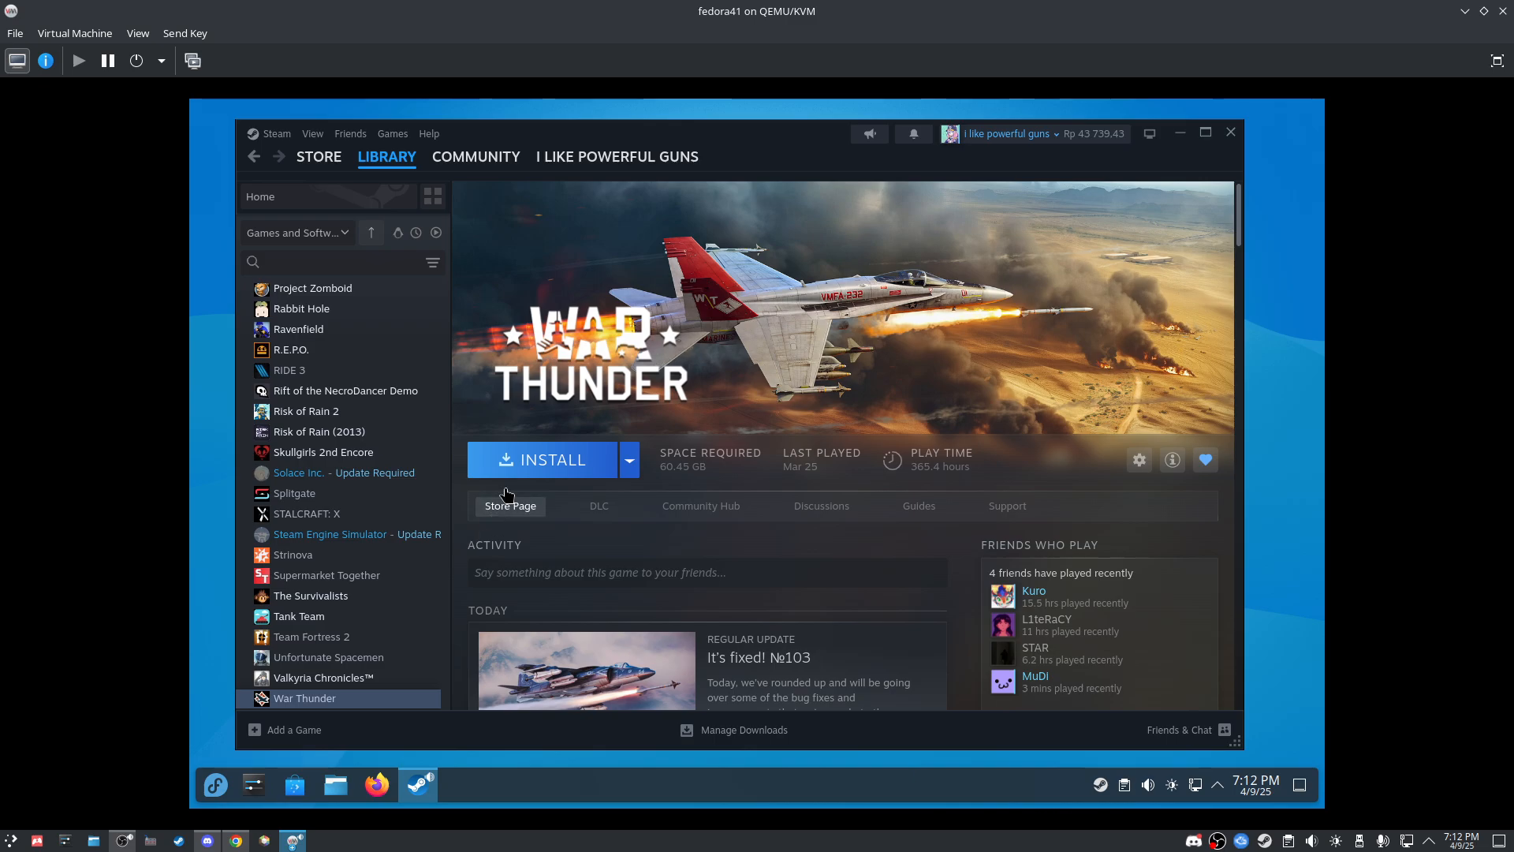
Step: Close the Steam window and try launching Lutris by searching 'lutris' in the launcher
click(1232, 134)
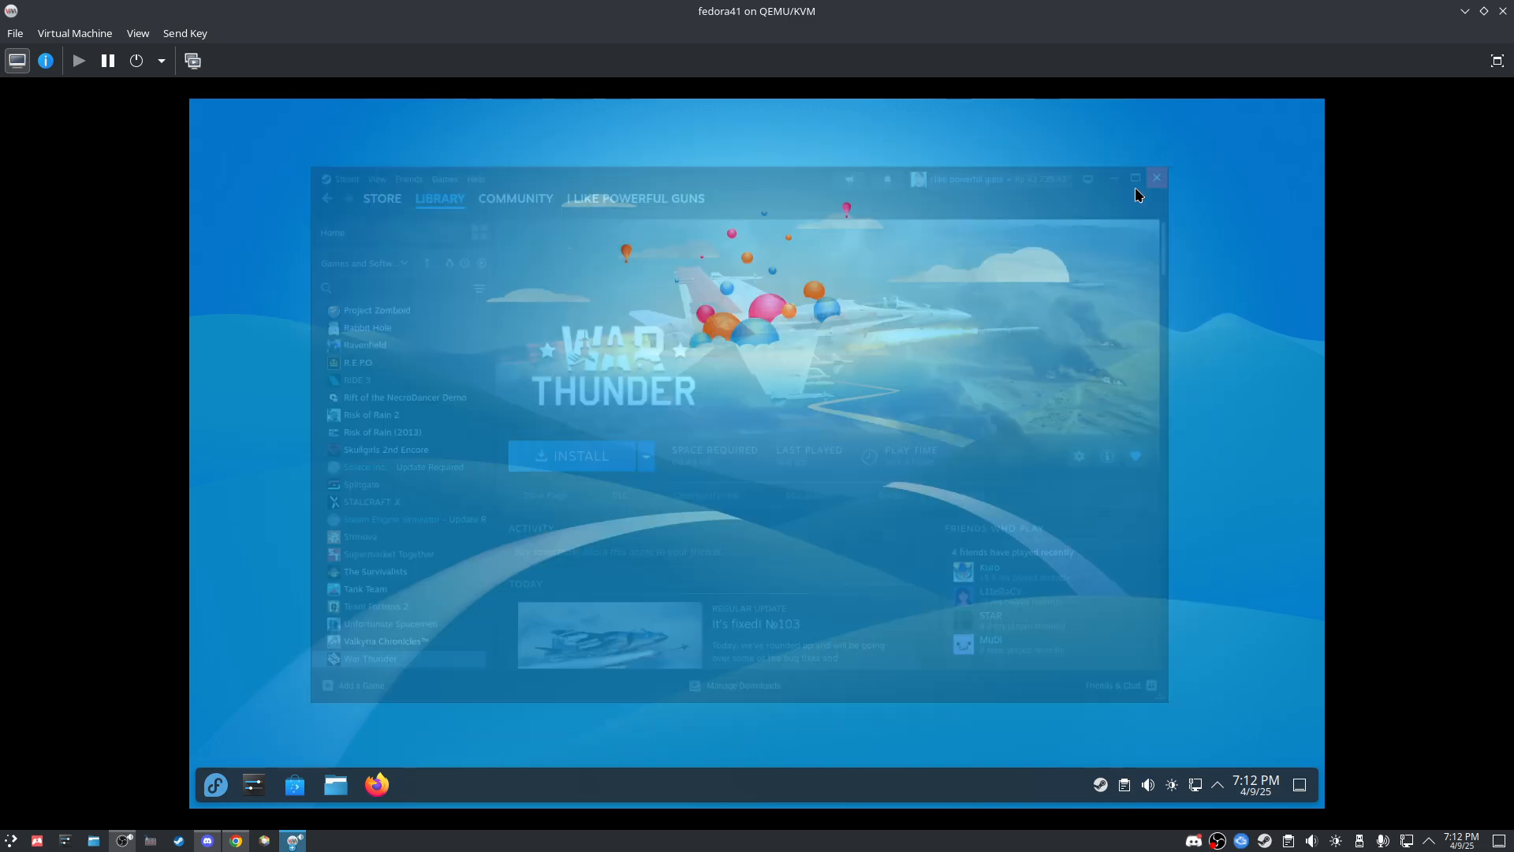
click(221, 788)
text(lutris)
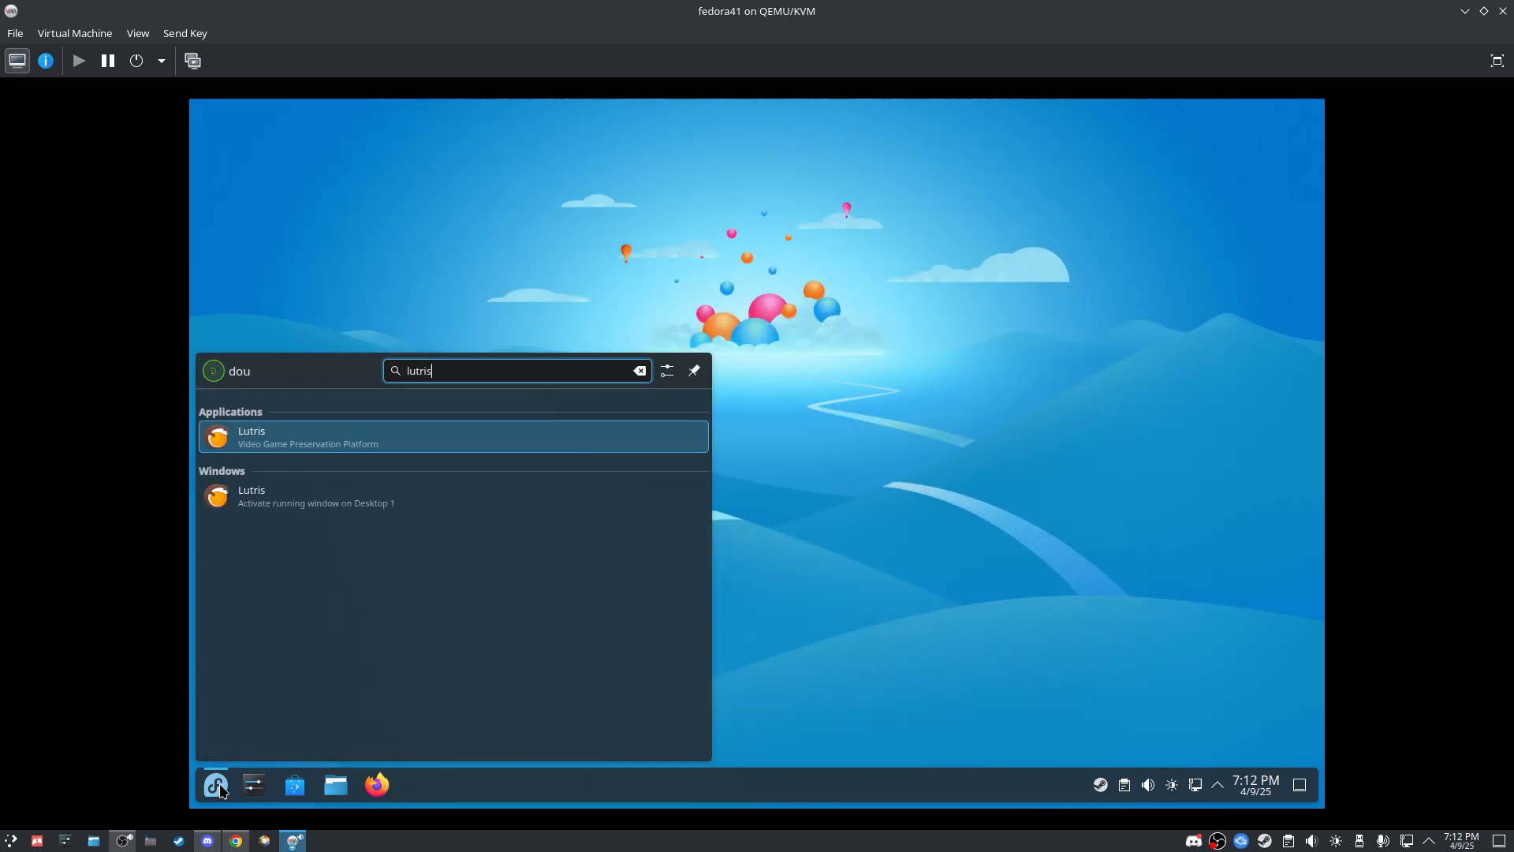
key(Return)
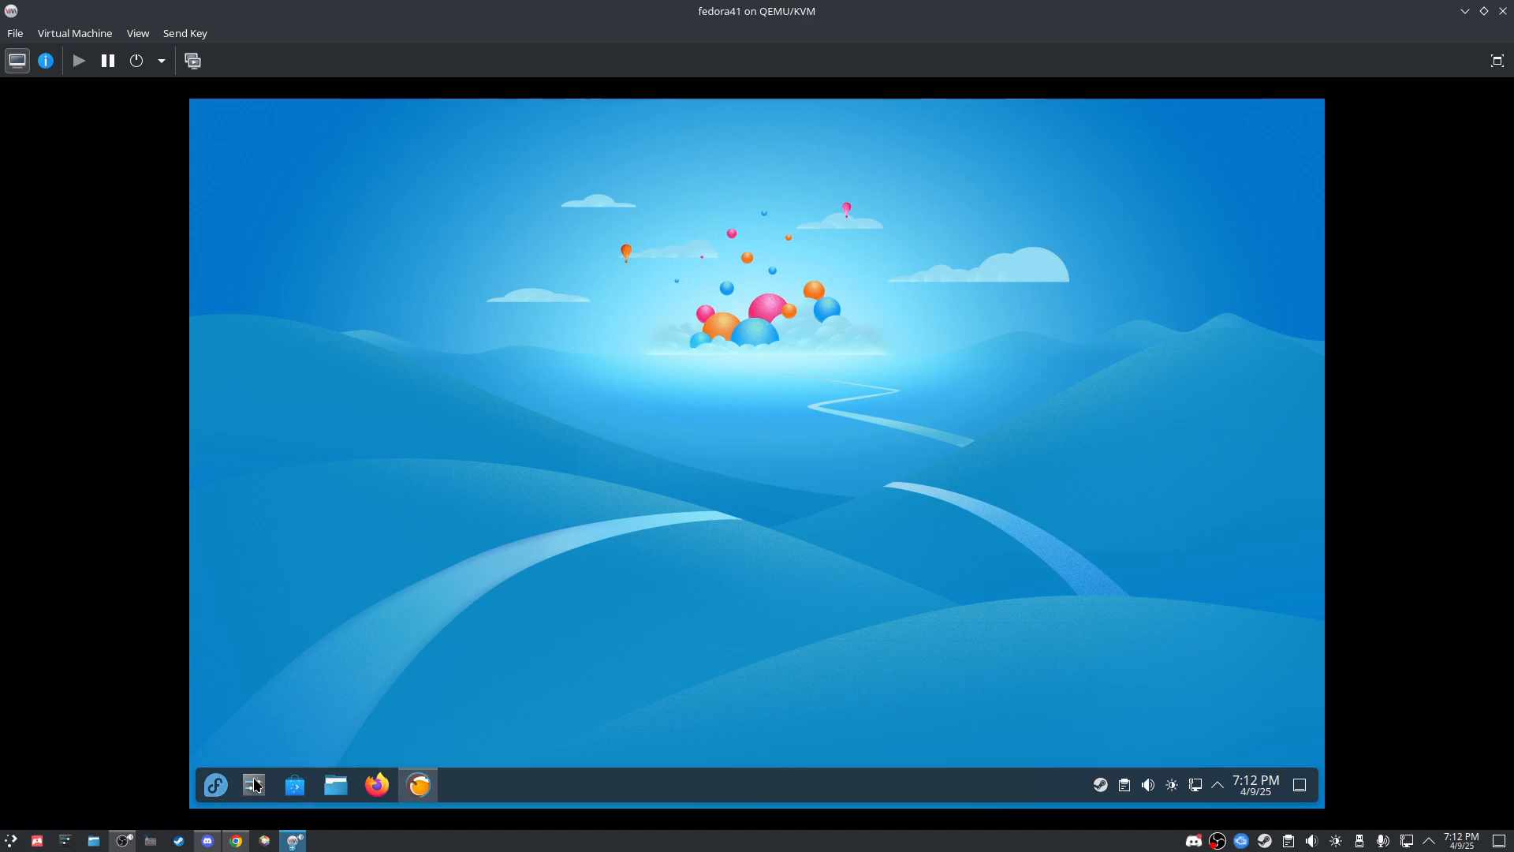
Step: Exit Steam from its tray icon, then search for Lutris again in the launcher
right_click(1101, 785)
click(1129, 762)
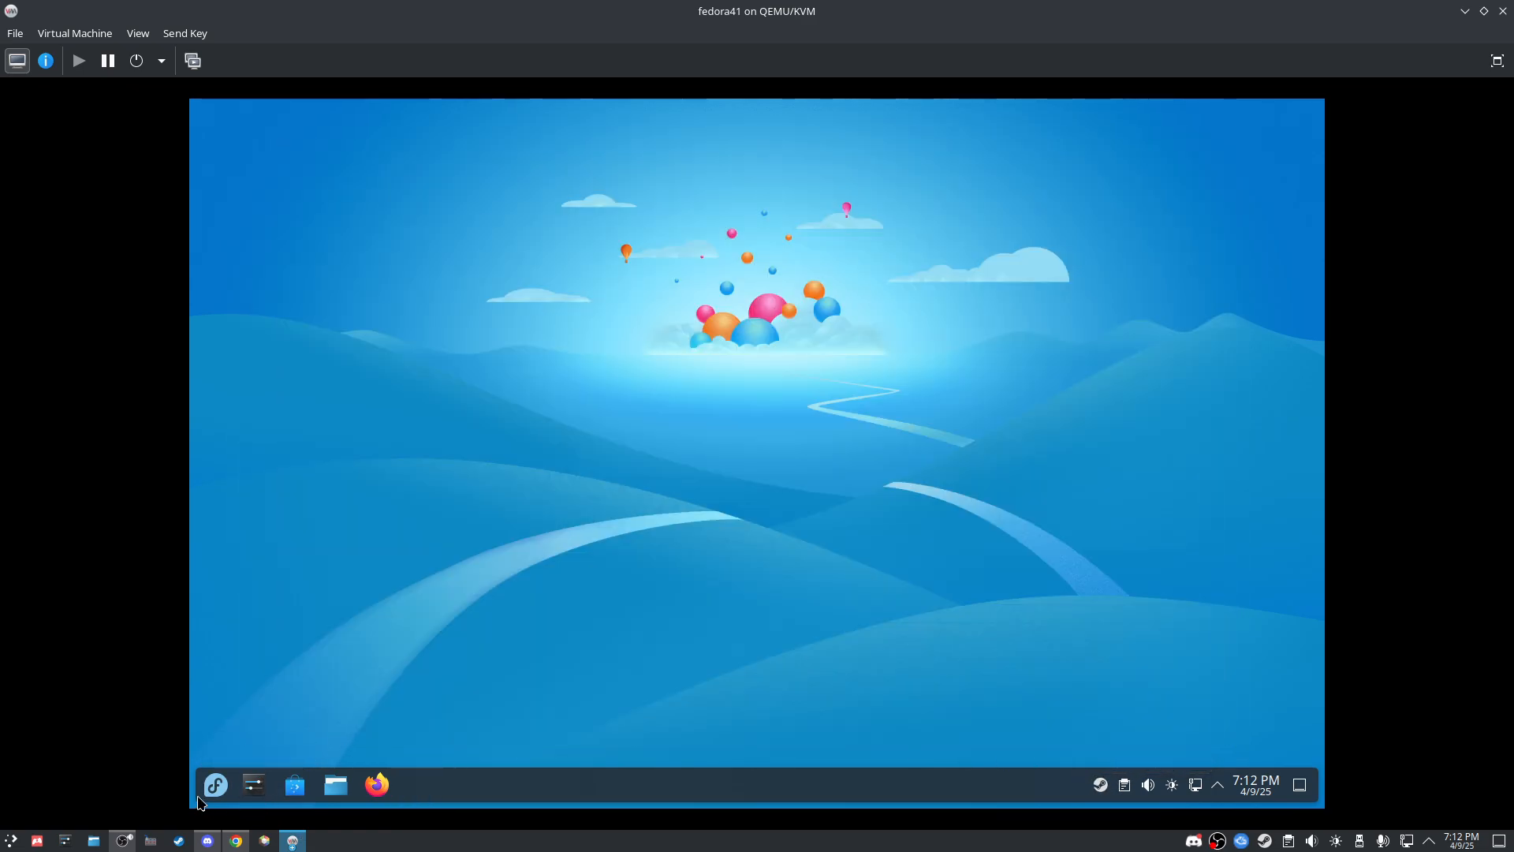
click(202, 800)
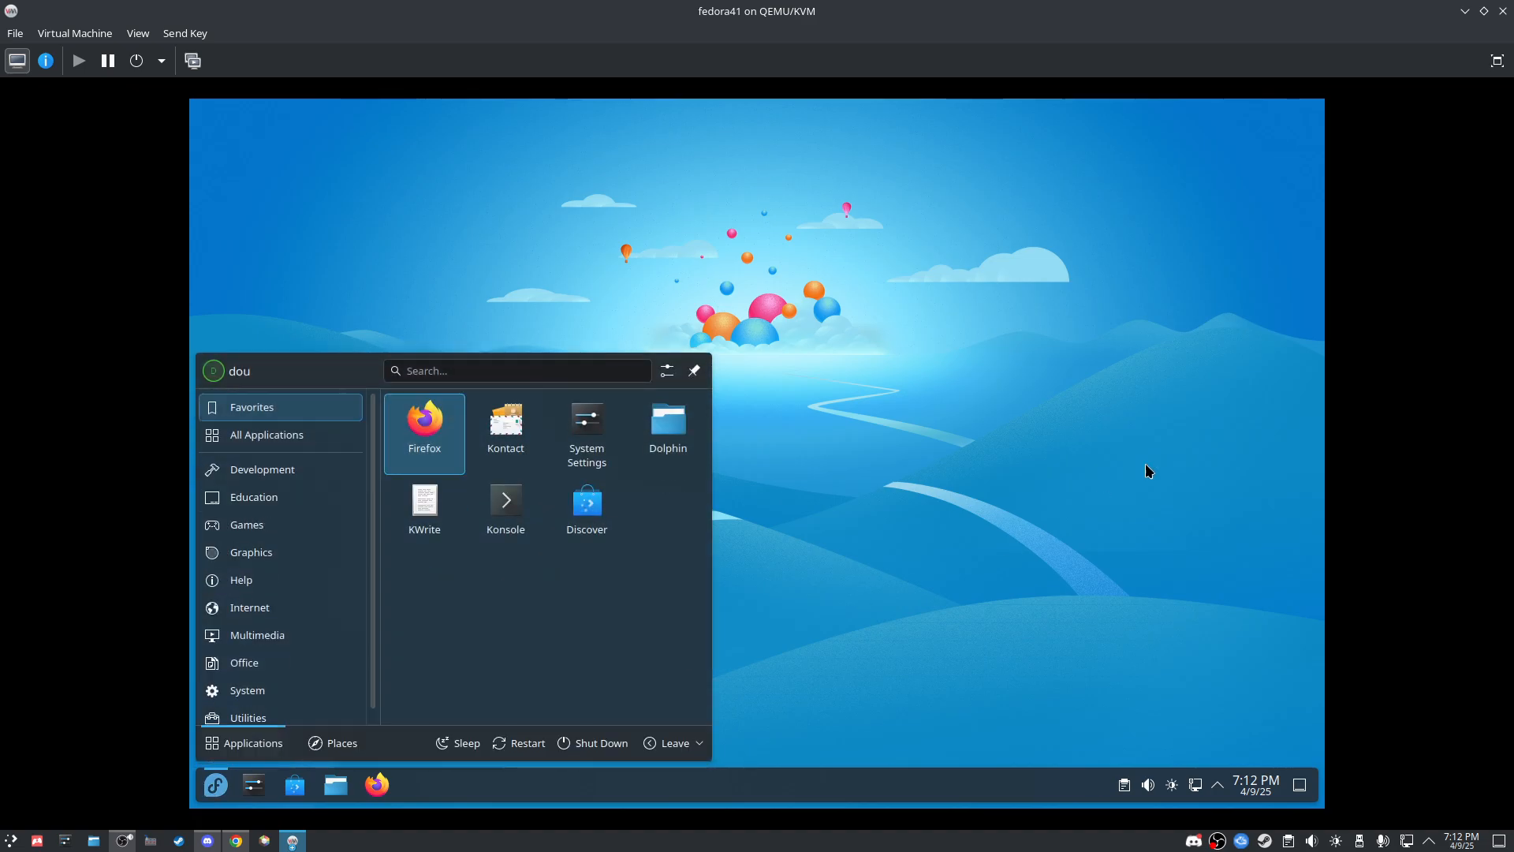
click(967, 466)
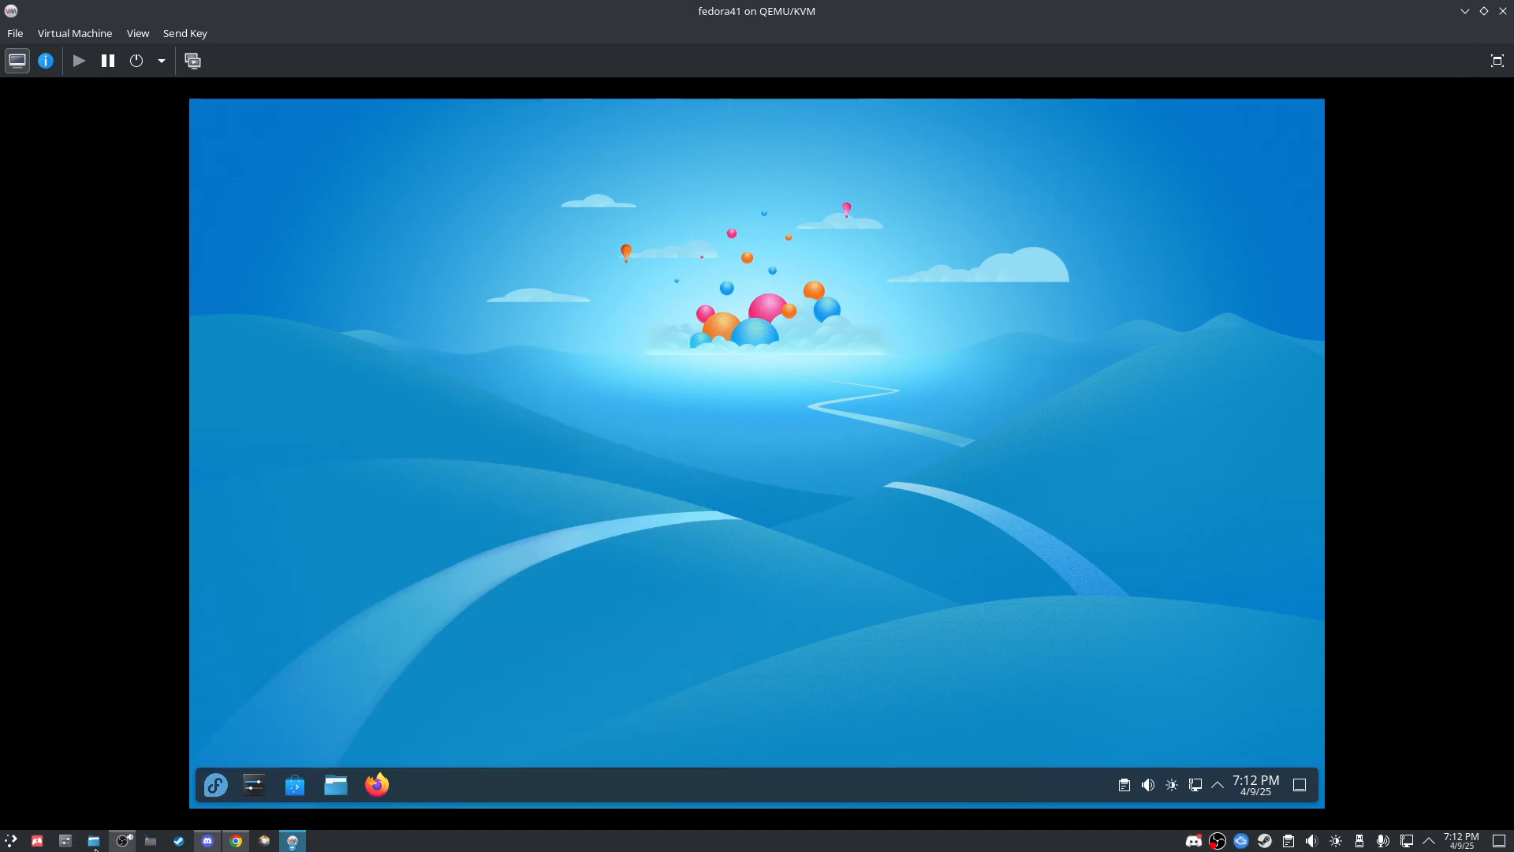
click(9, 841)
text(lutirs)
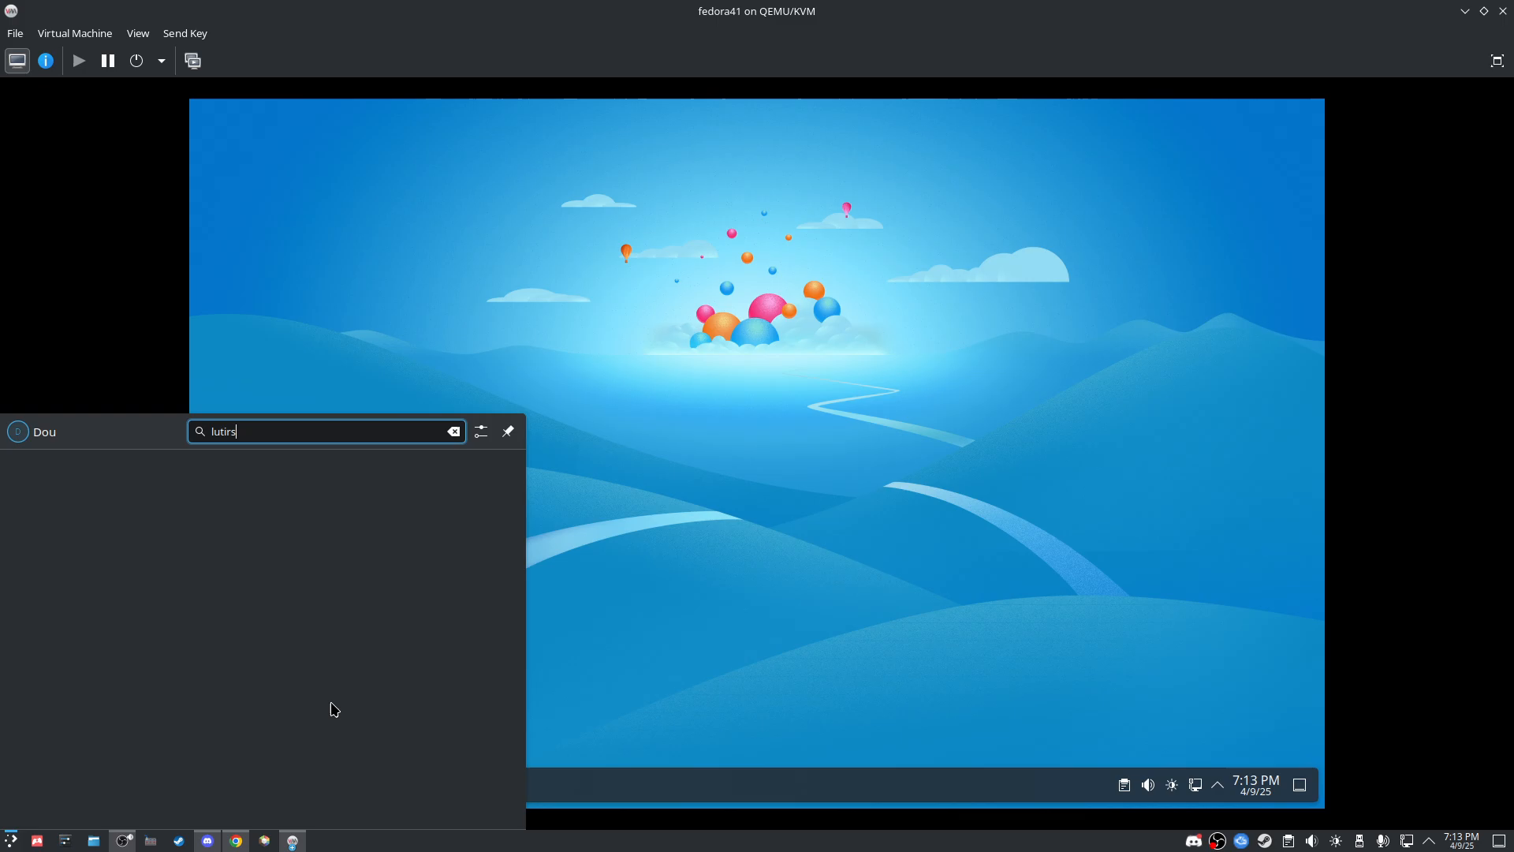
key(BackSpace)
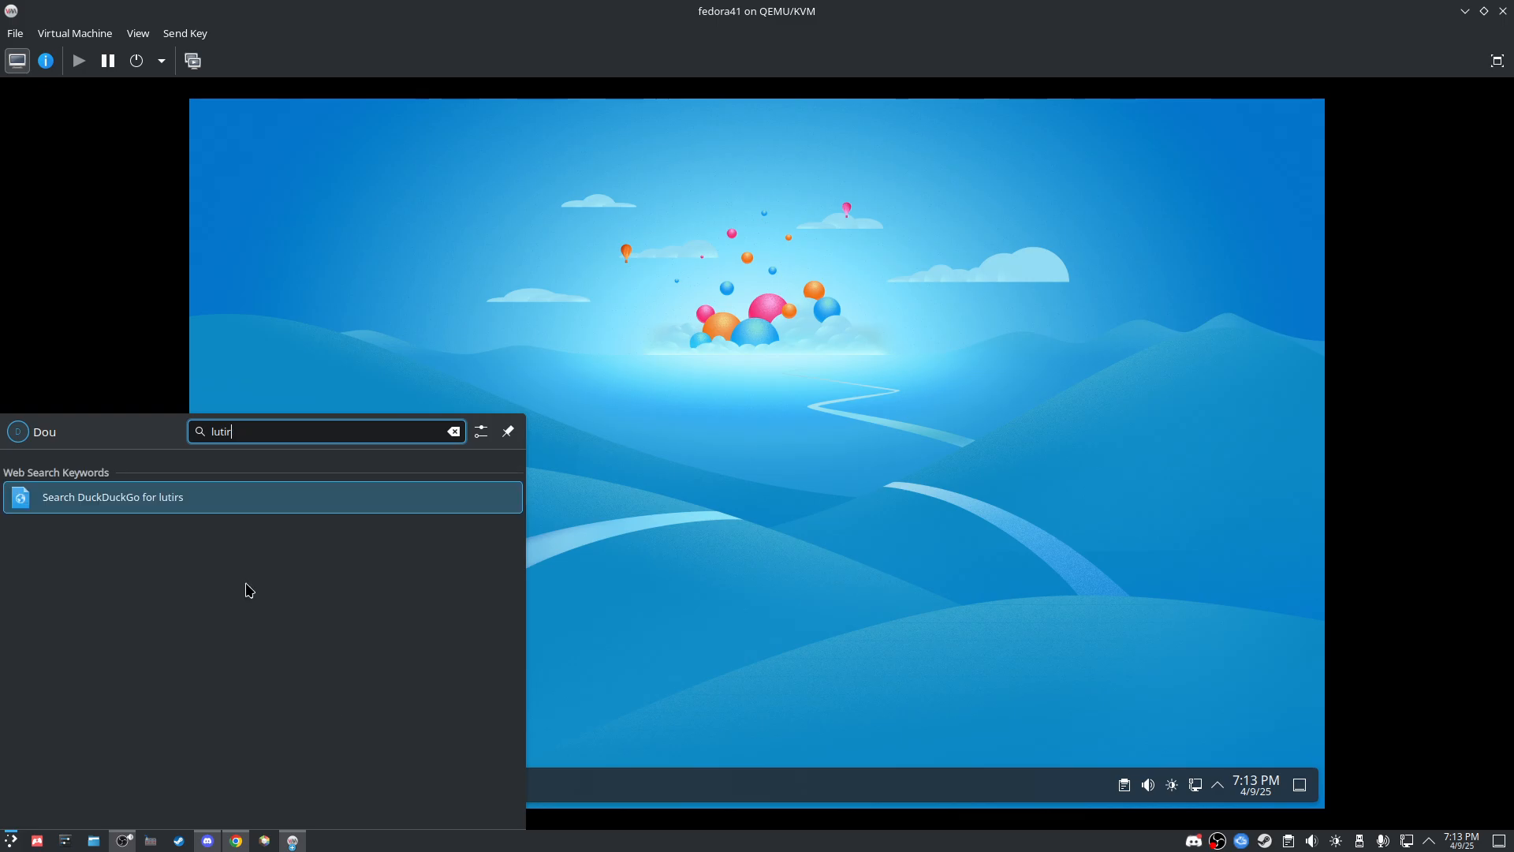
Step: Launch Lutris, reposition its window, and open the Add games to Lutris dialog
click(189, 503)
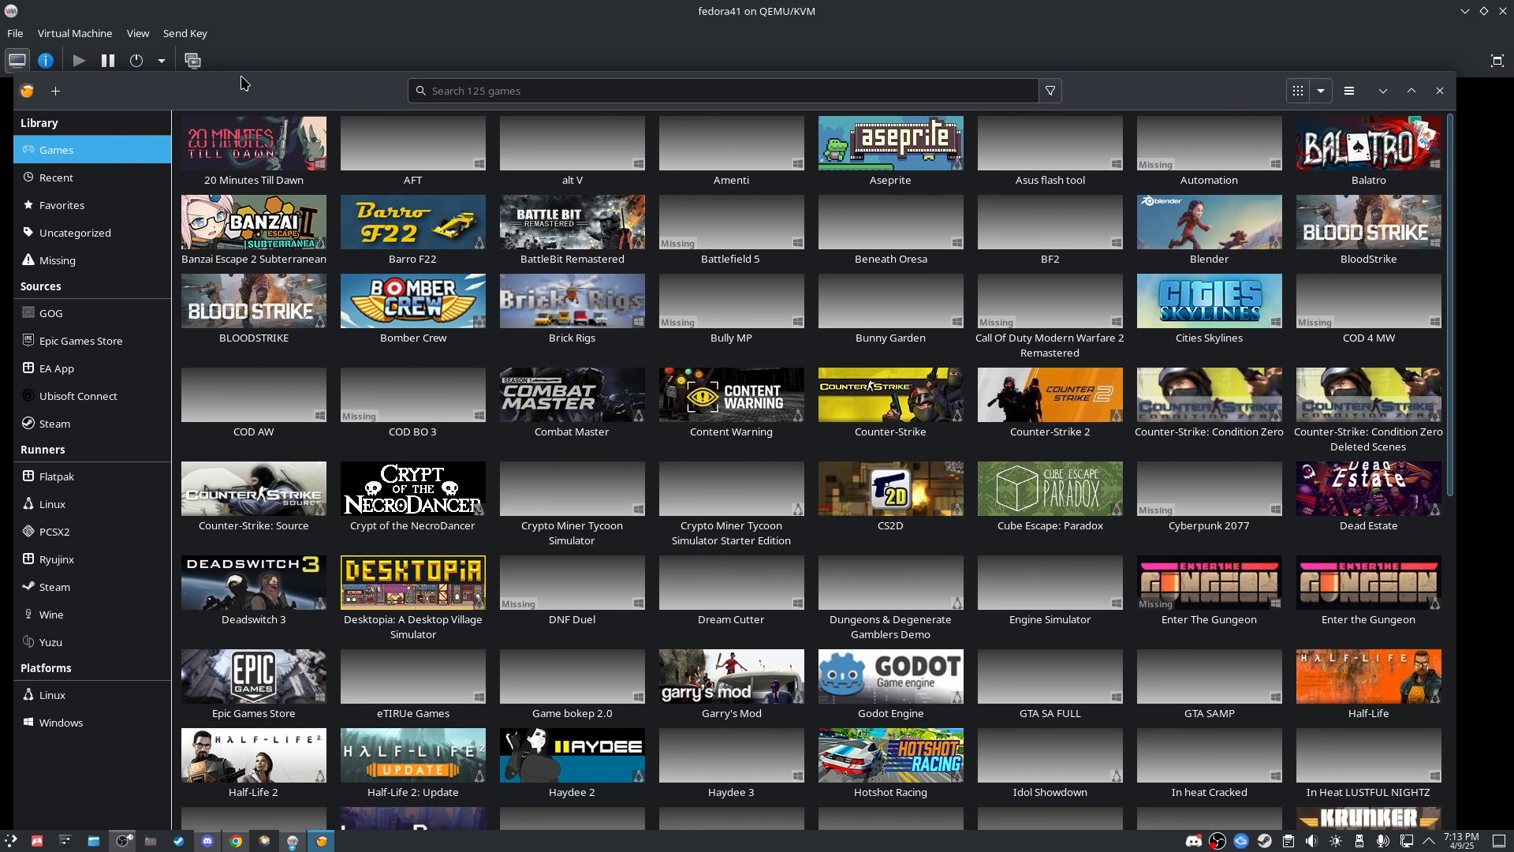
drag(242, 81, 179, 73)
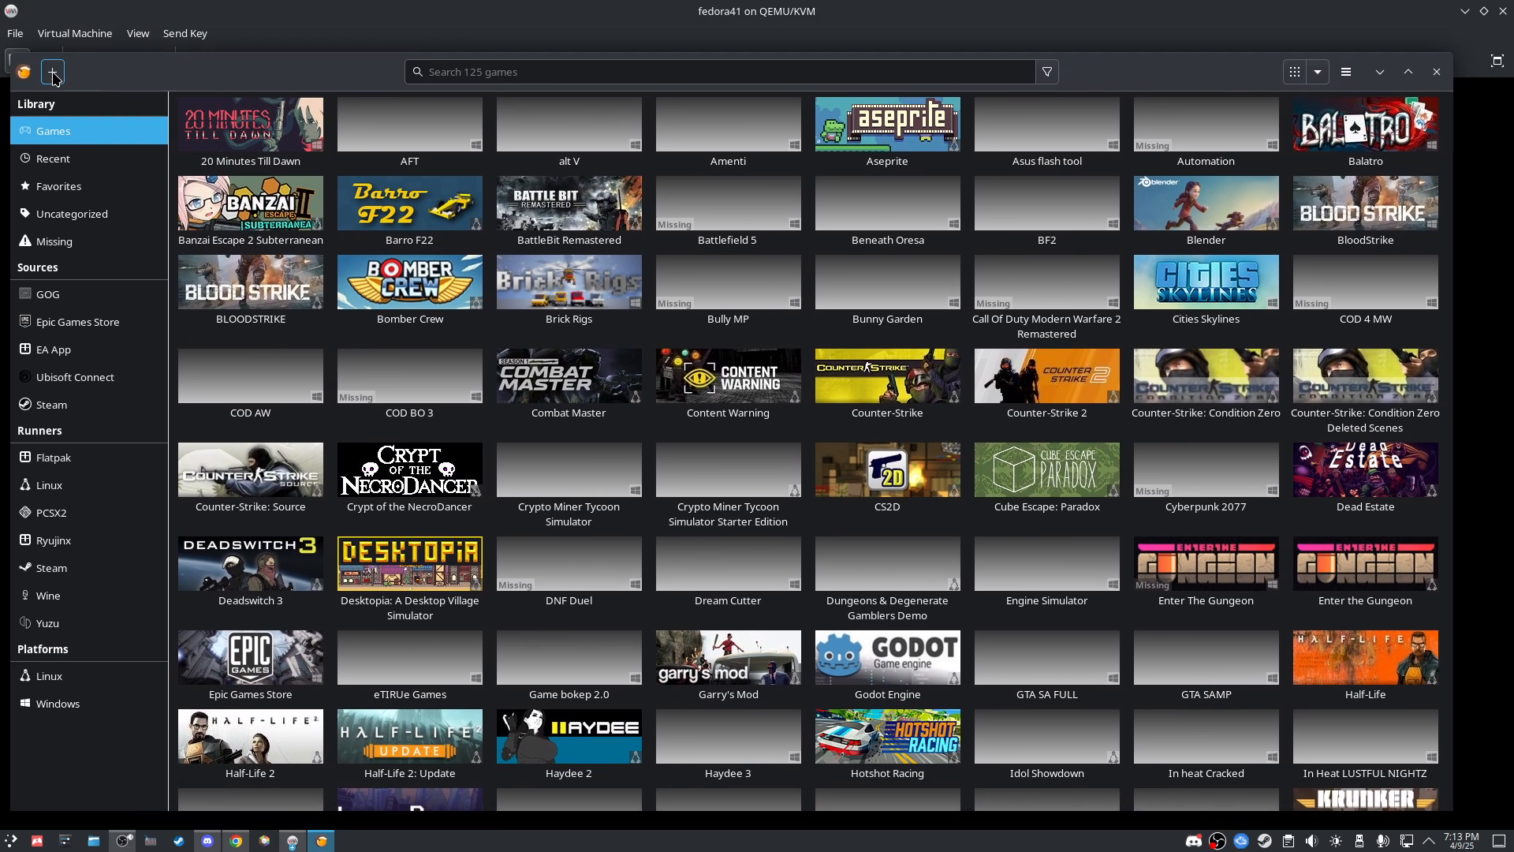
click(52, 73)
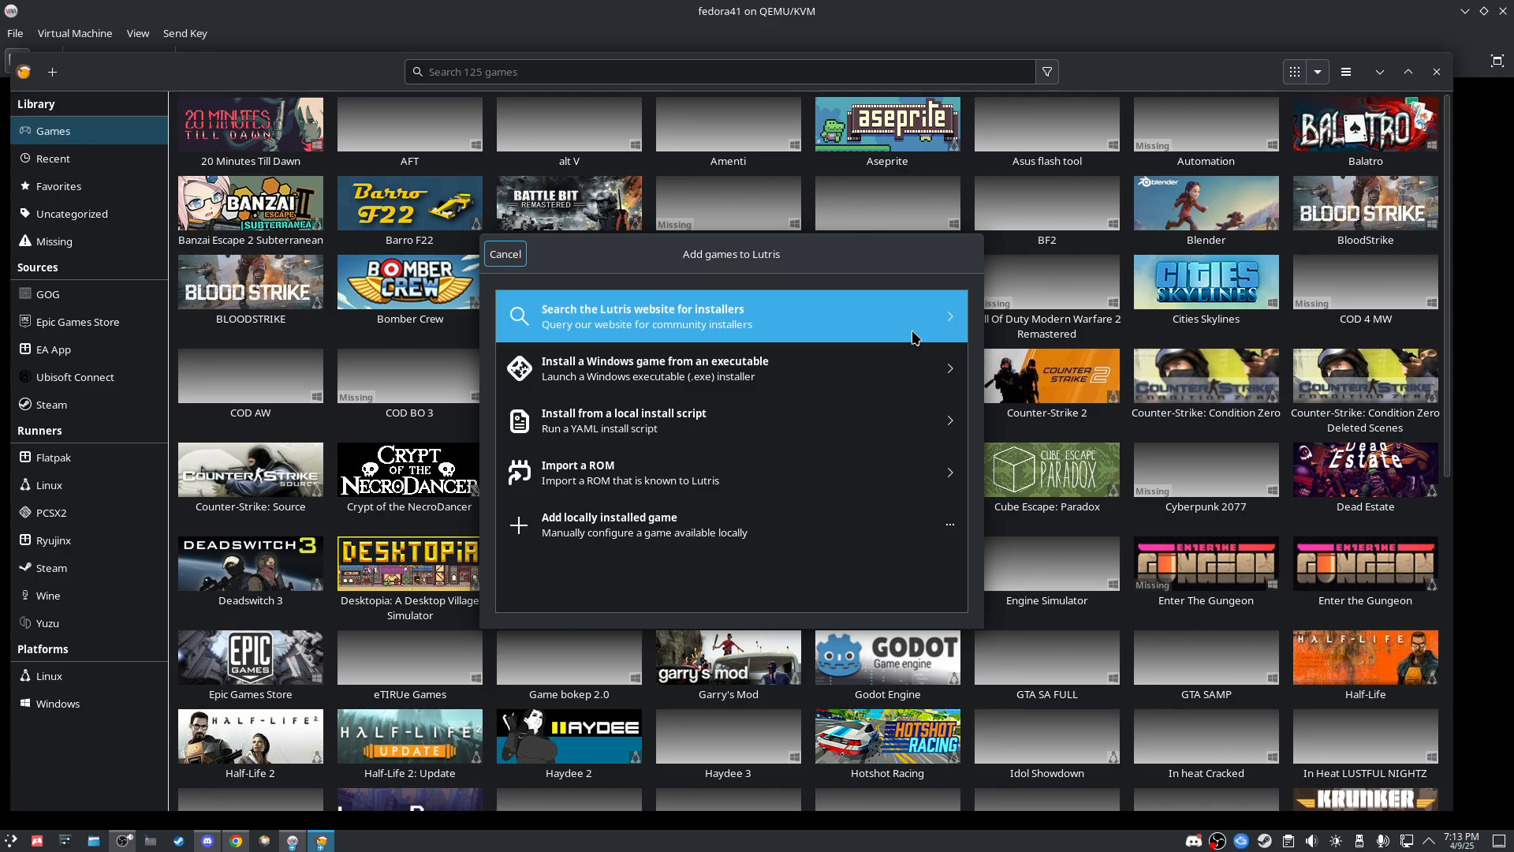
click(505, 254)
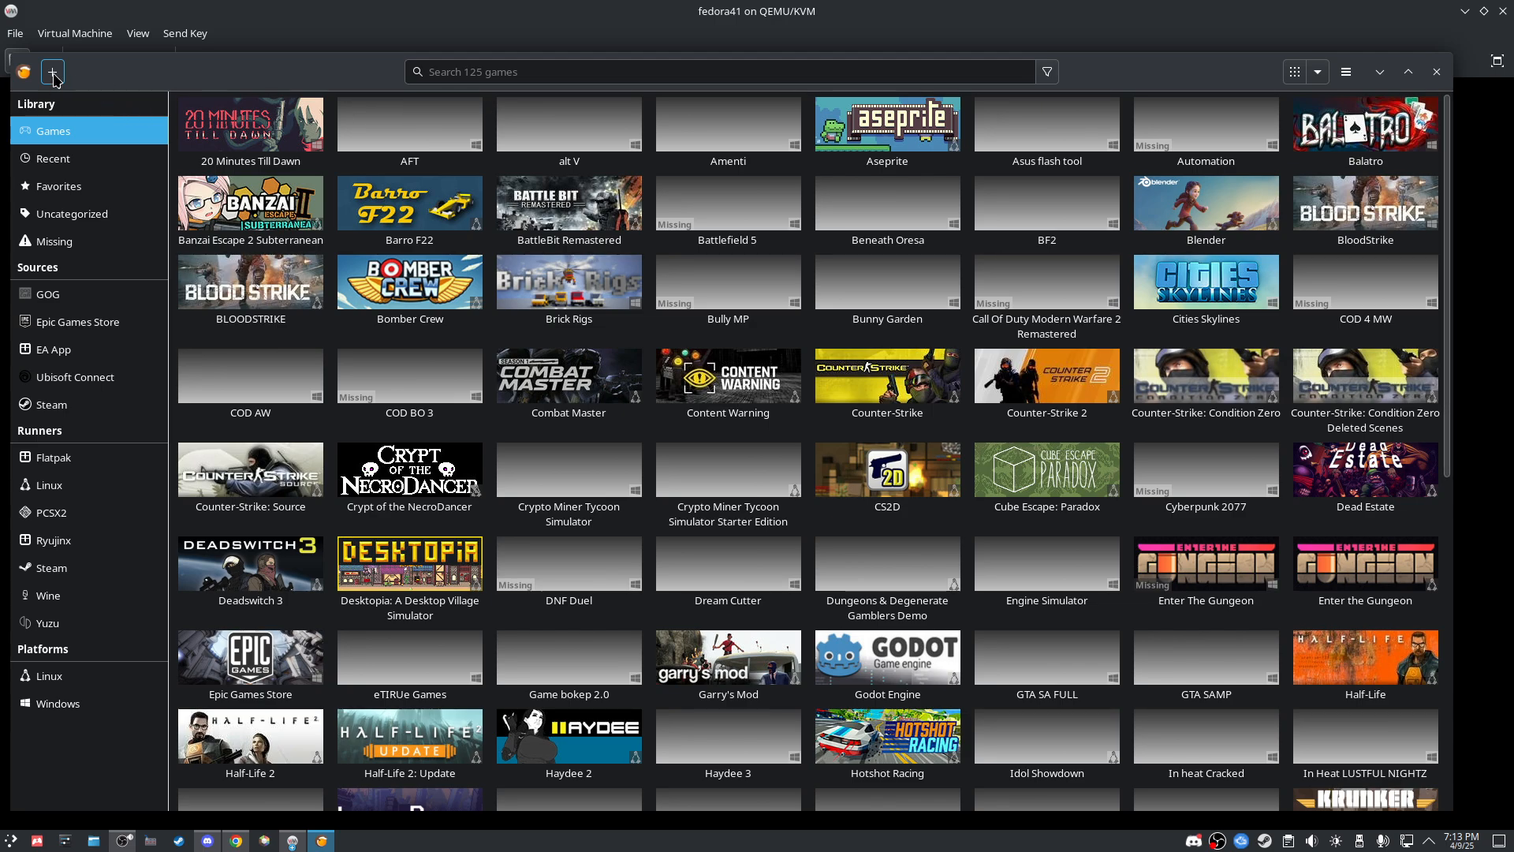
click(53, 72)
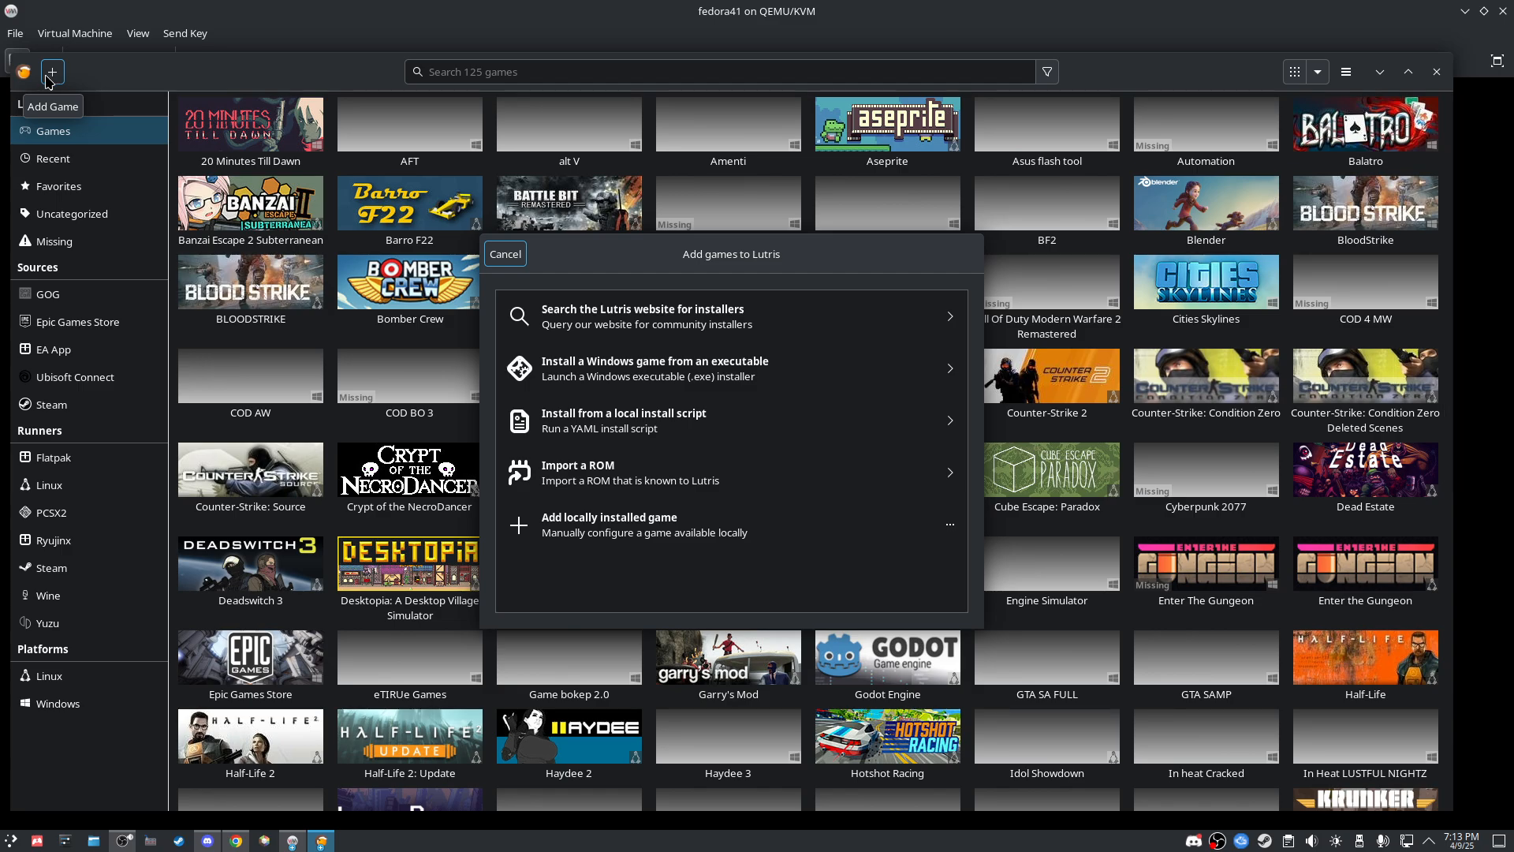
Step: Manually add a locally installed game named GAMES using the Wine runner, then open its Game options
click(613, 545)
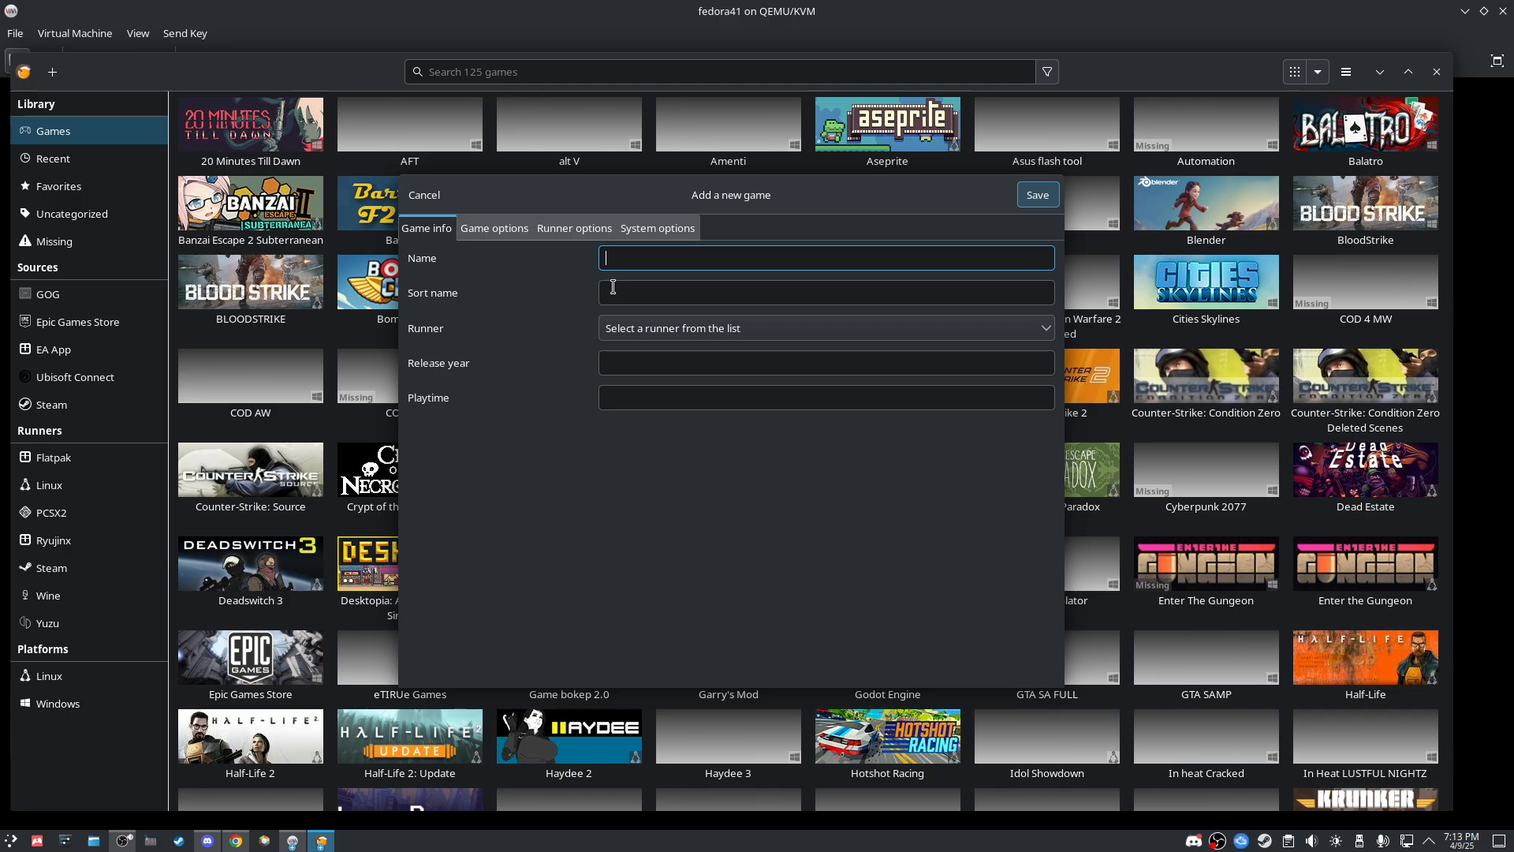
drag(698, 194, 702, 202)
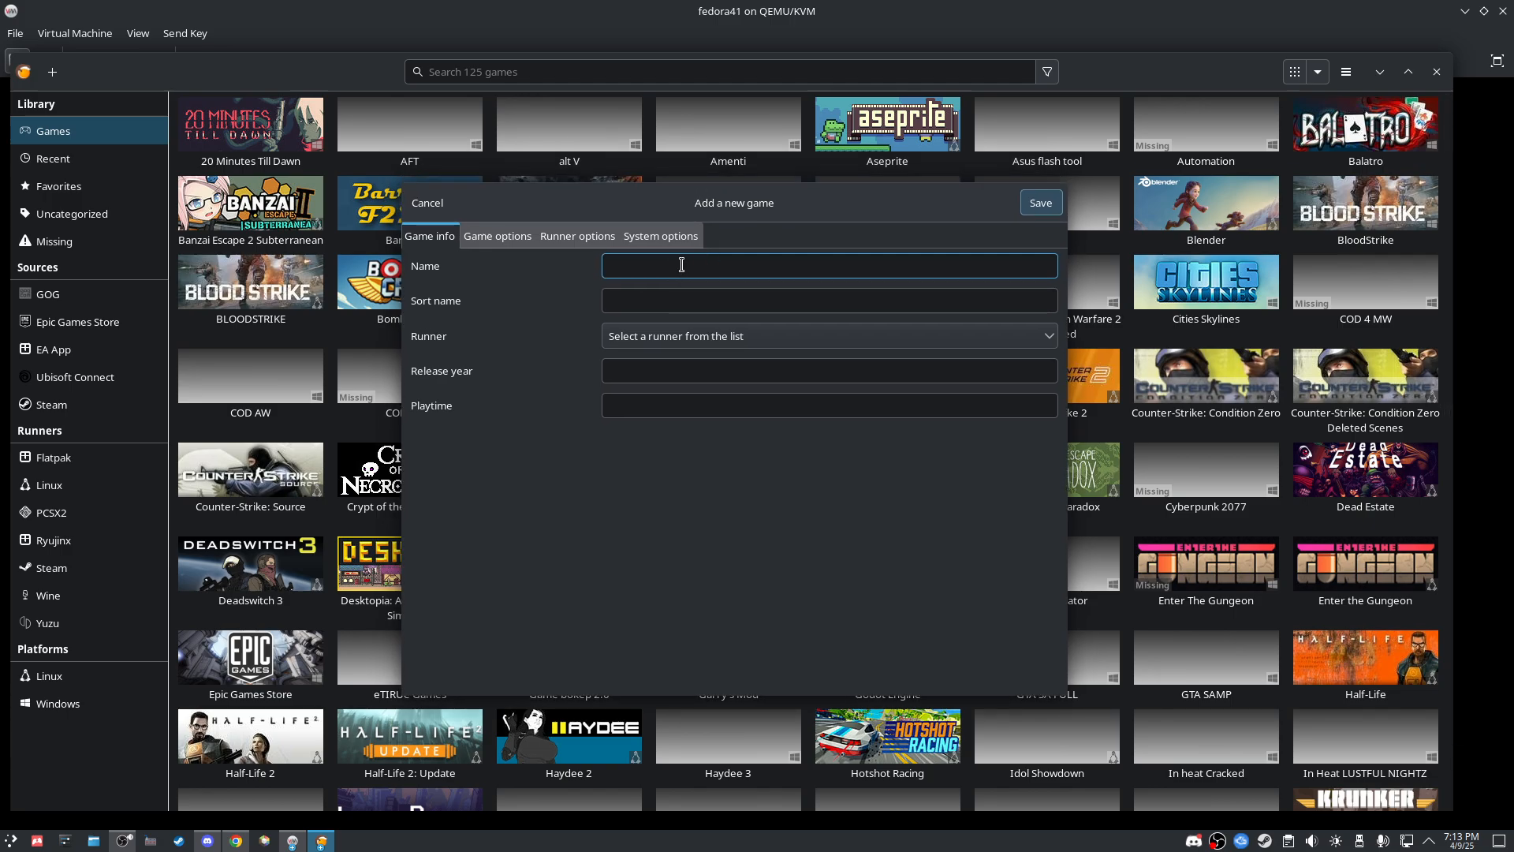
text(GAMES)
click(679, 334)
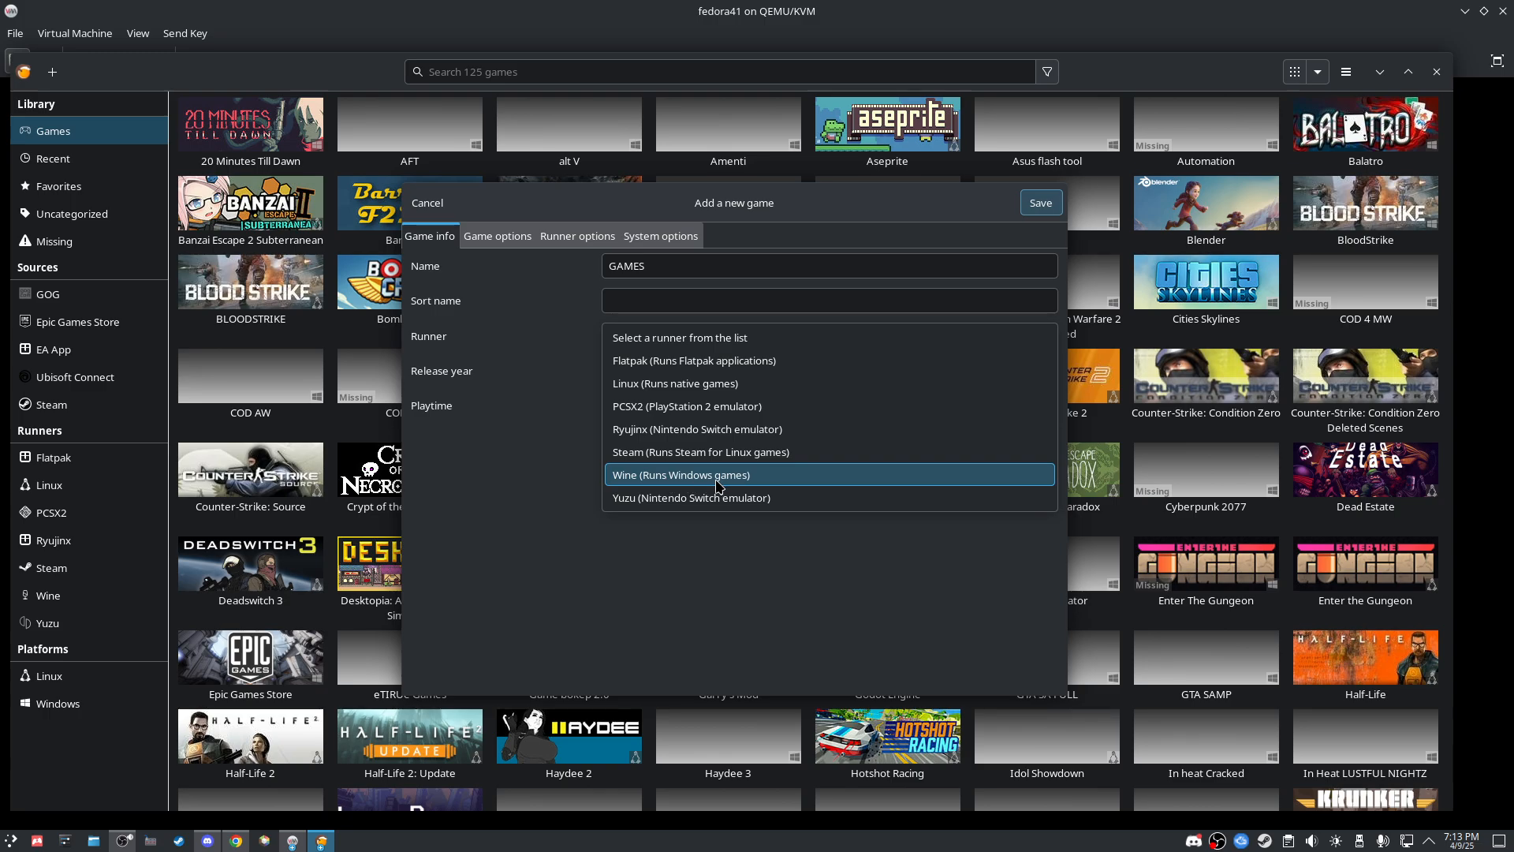
click(682, 476)
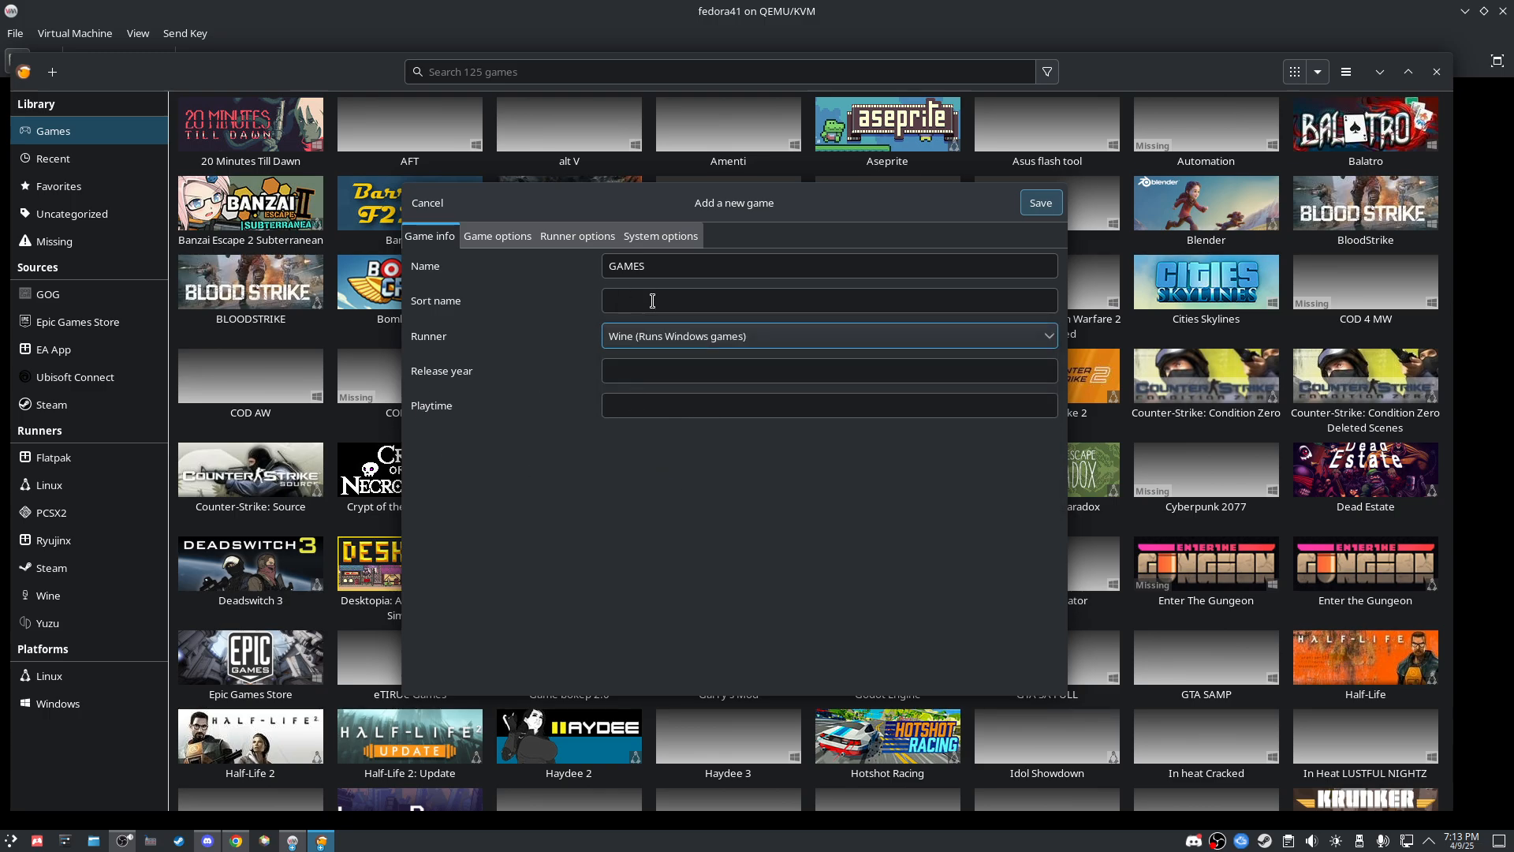
click(653, 371)
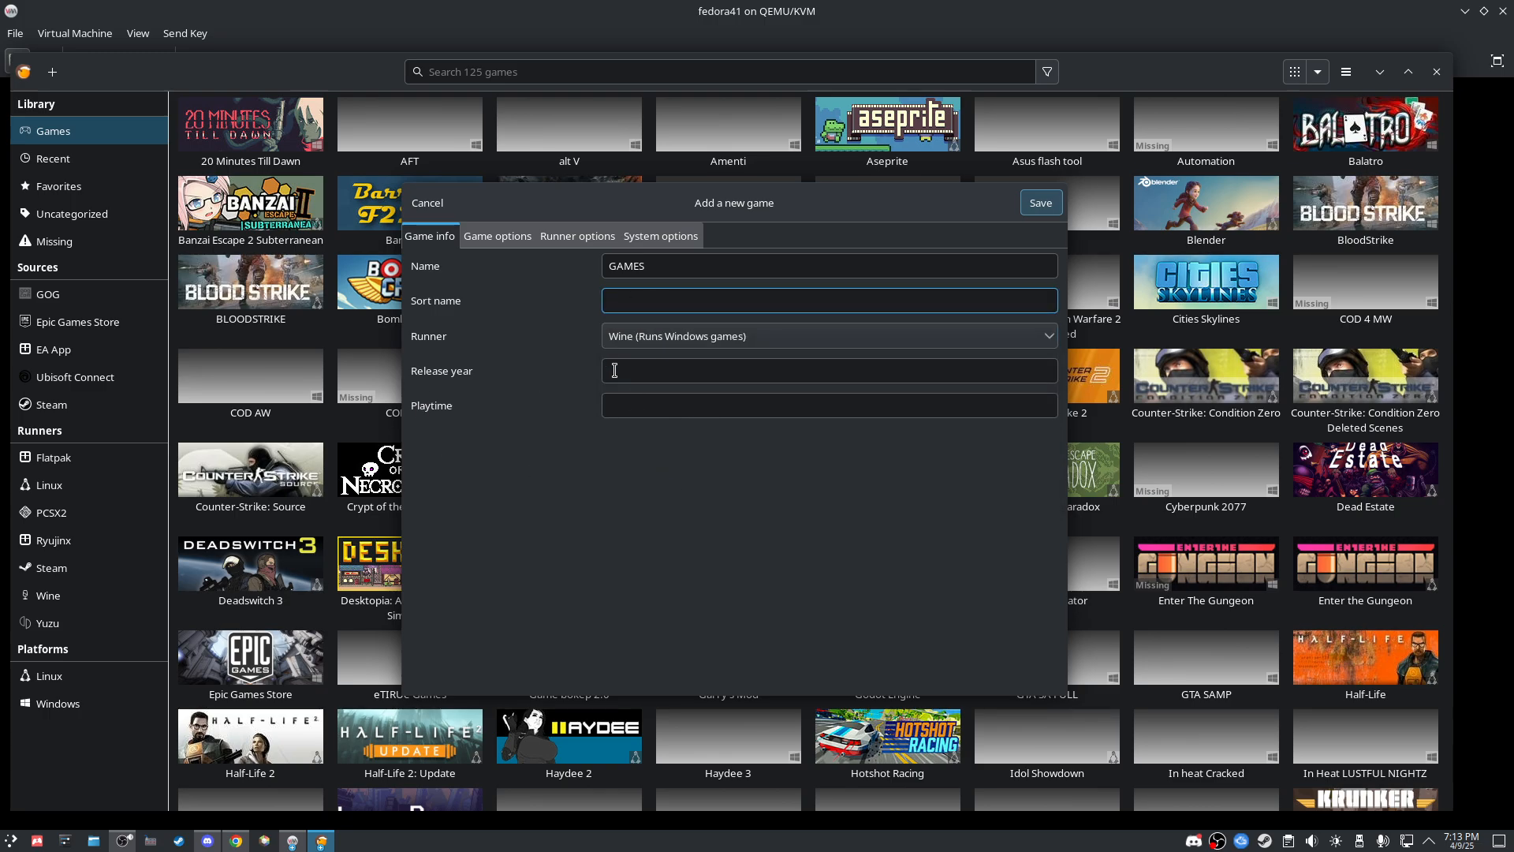
click(497, 236)
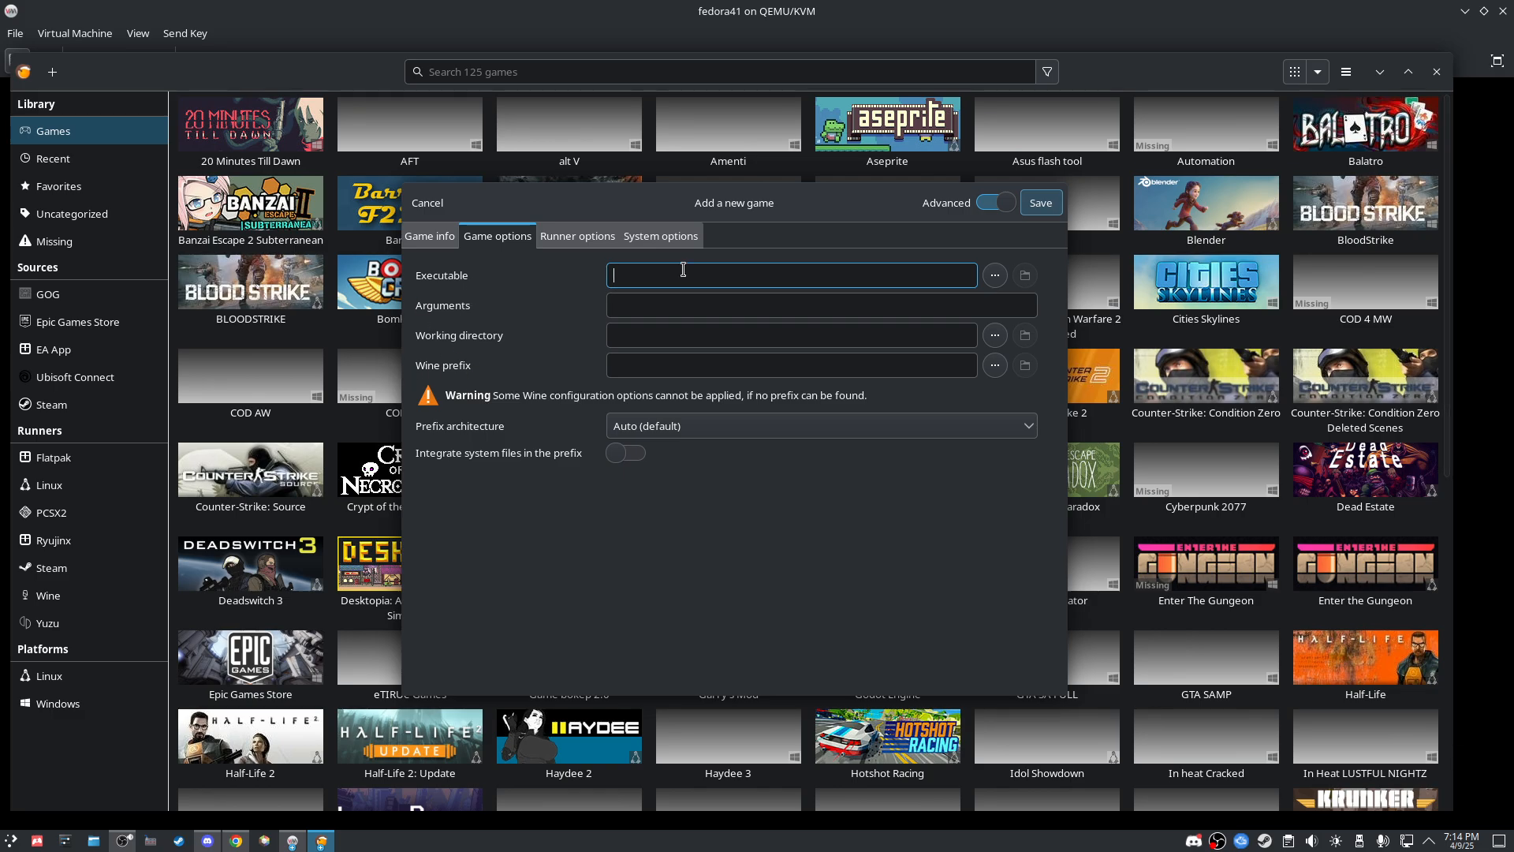
Step: Set the executable to MinutesTillDawn.exe from DOGHSITE > games > 20.Minutes.Till.Dawn.v1.0.3
click(995, 276)
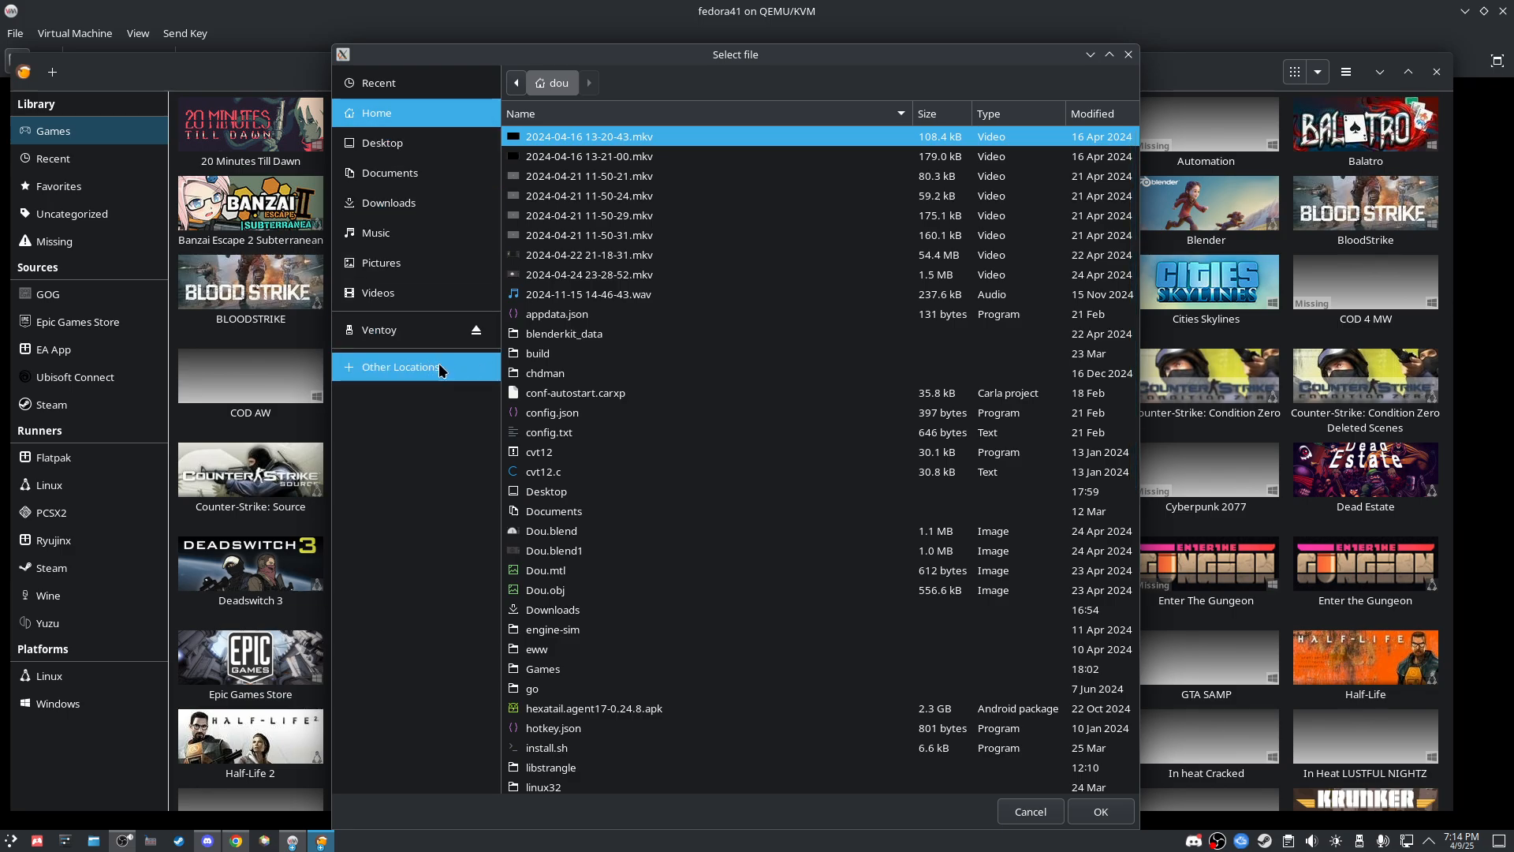
scroll(599, 323, down, 5)
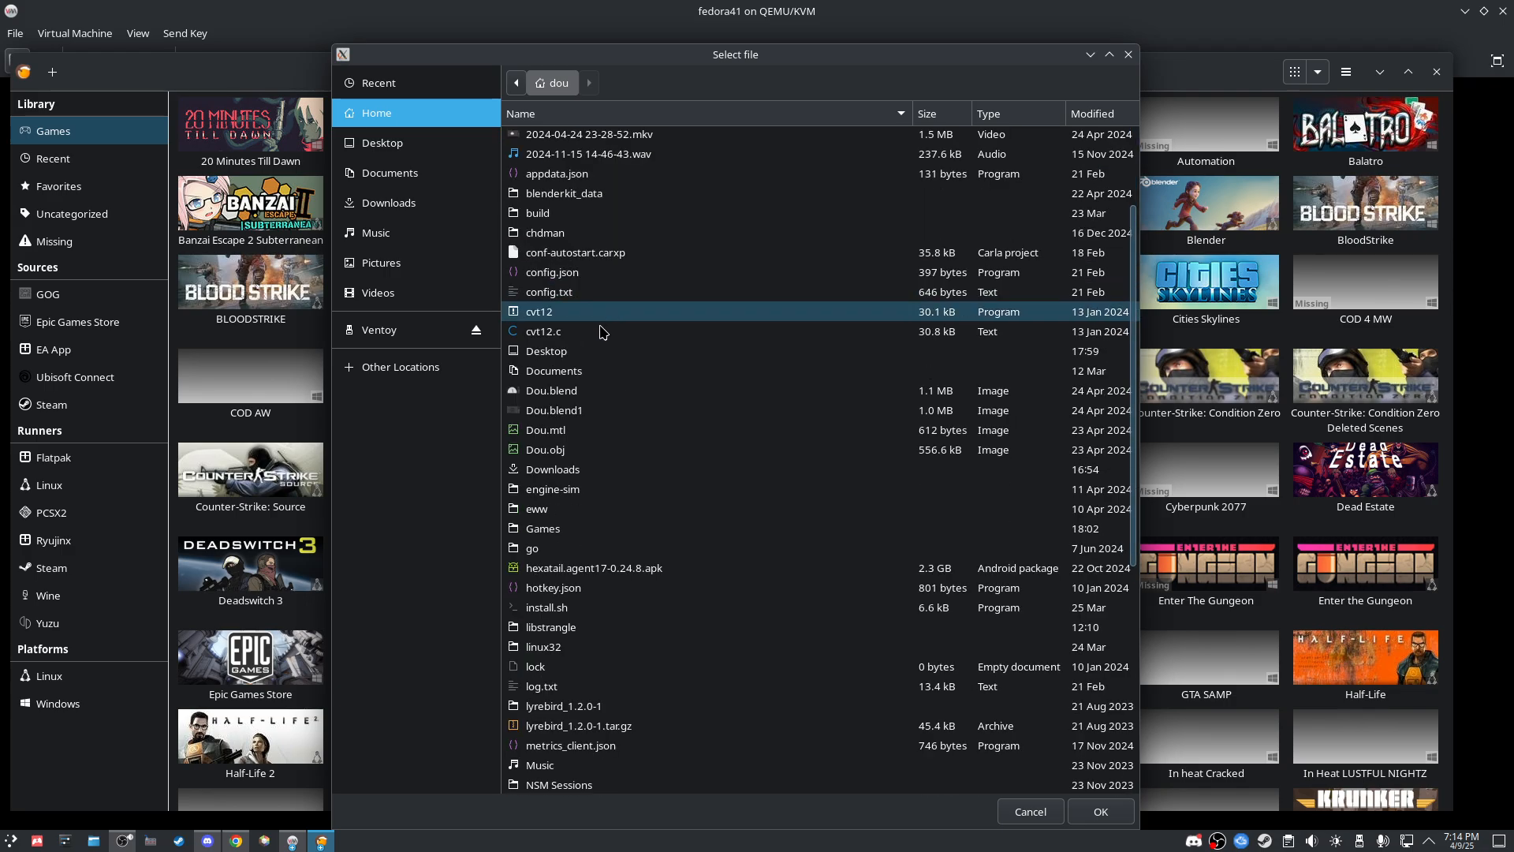
double_click(556, 455)
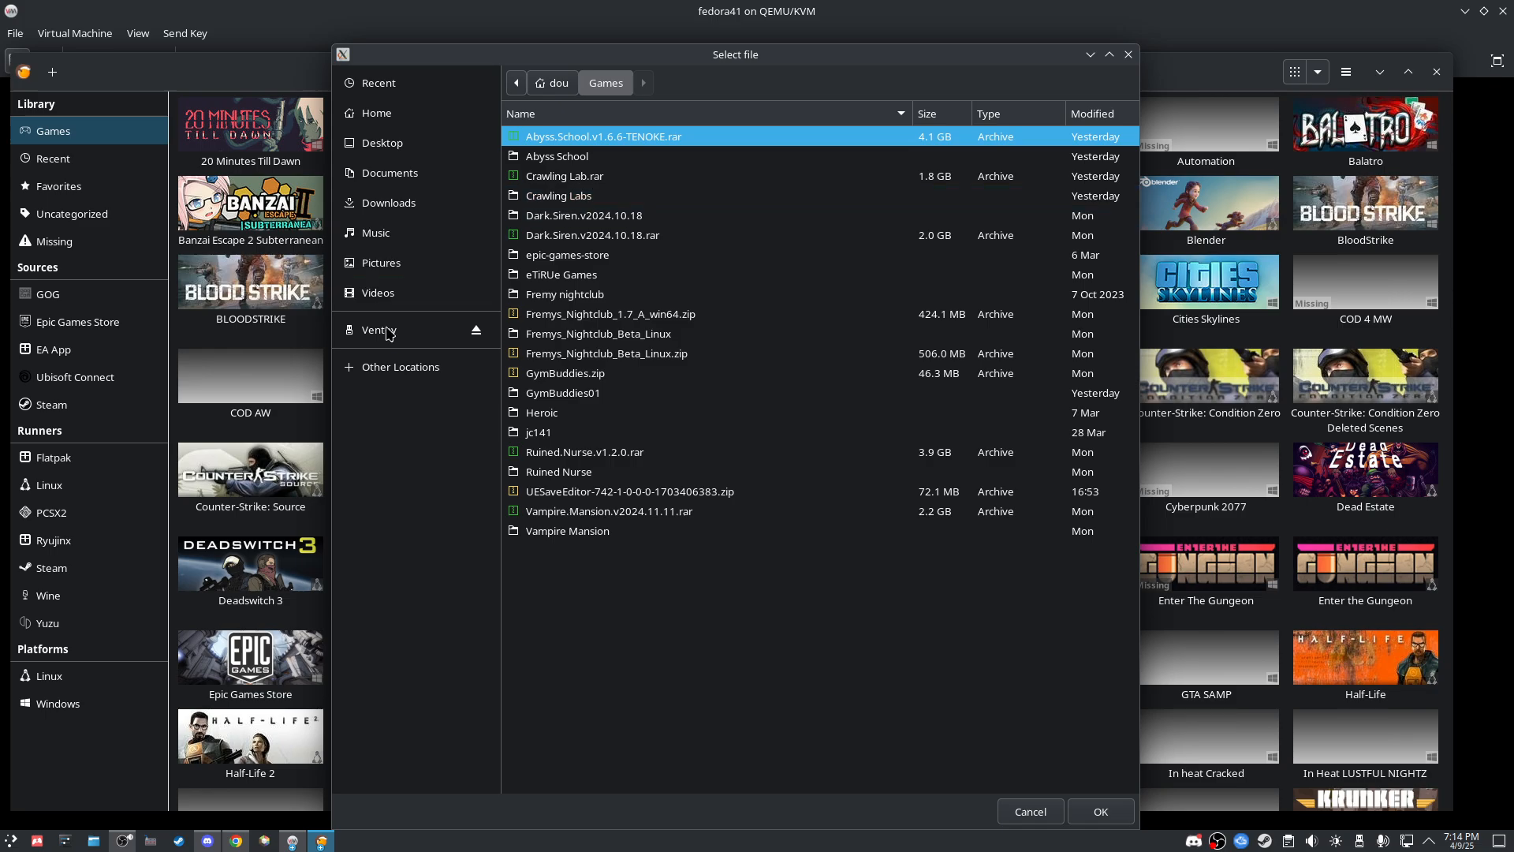
click(394, 366)
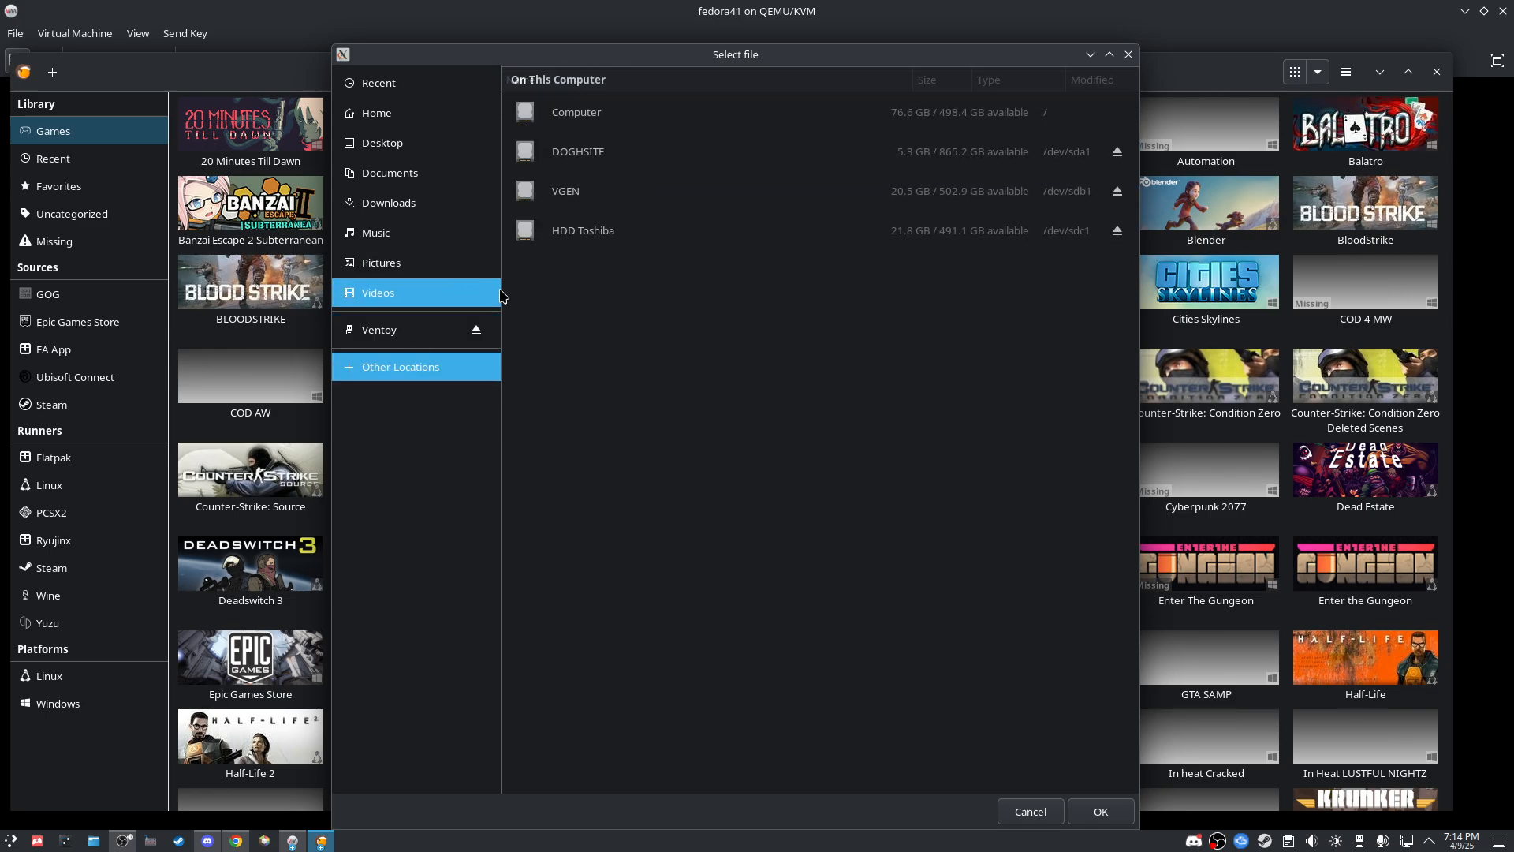
click(580, 155)
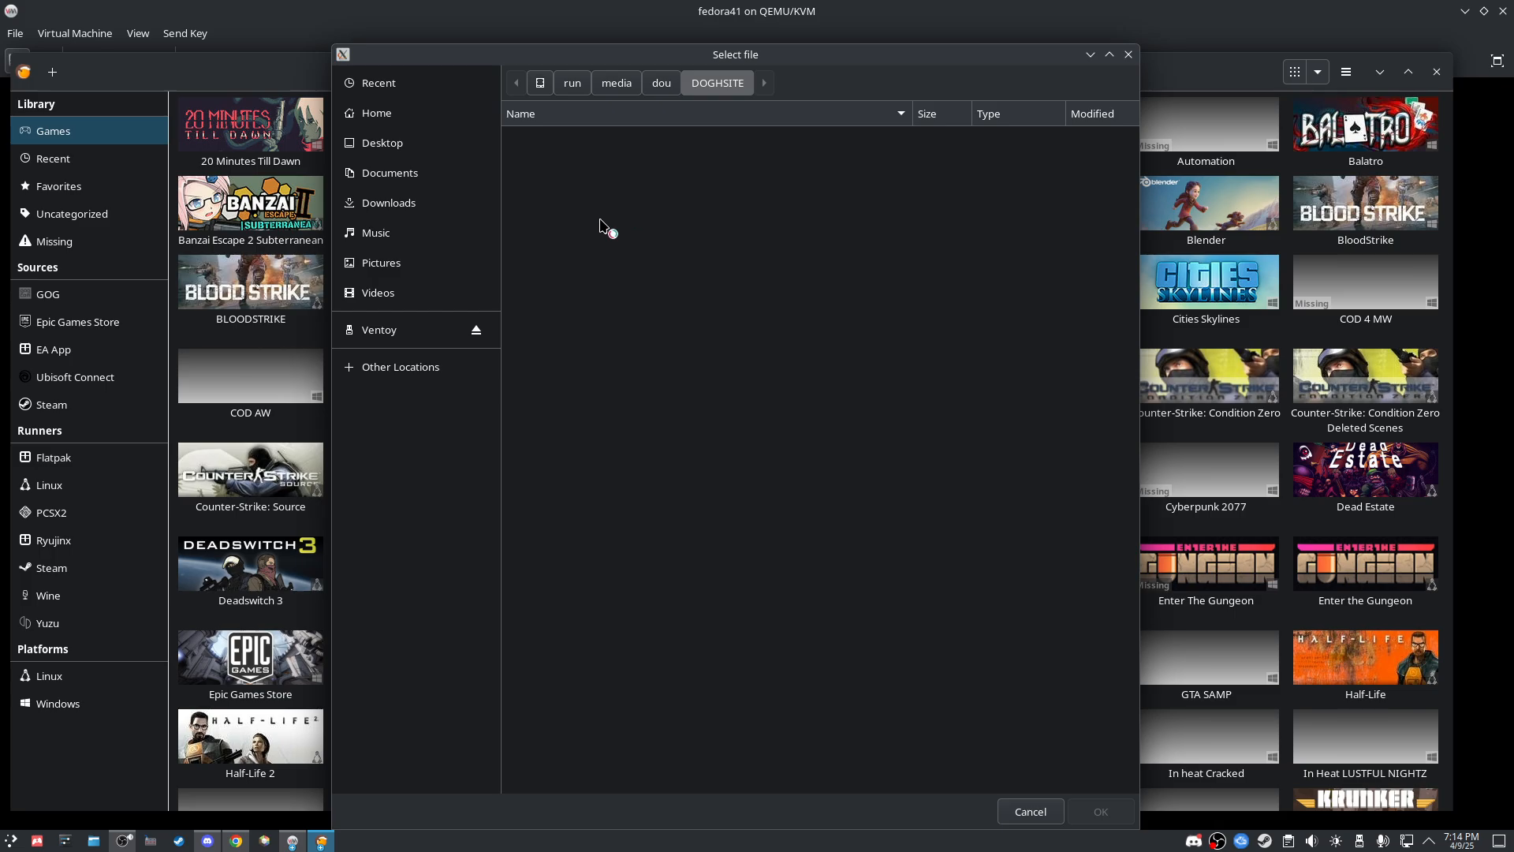
text(games)
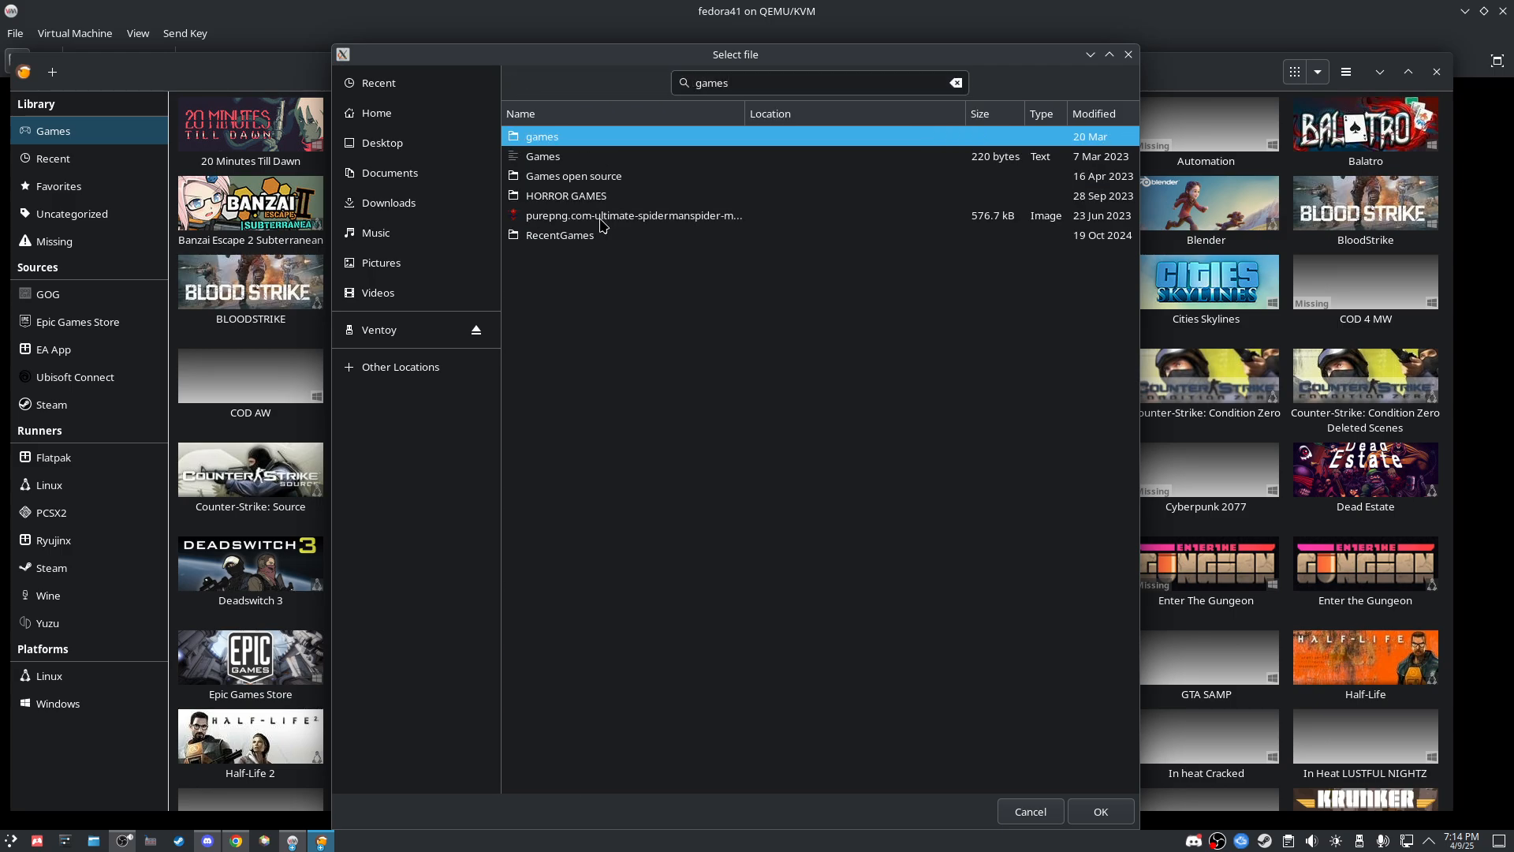
key(Return)
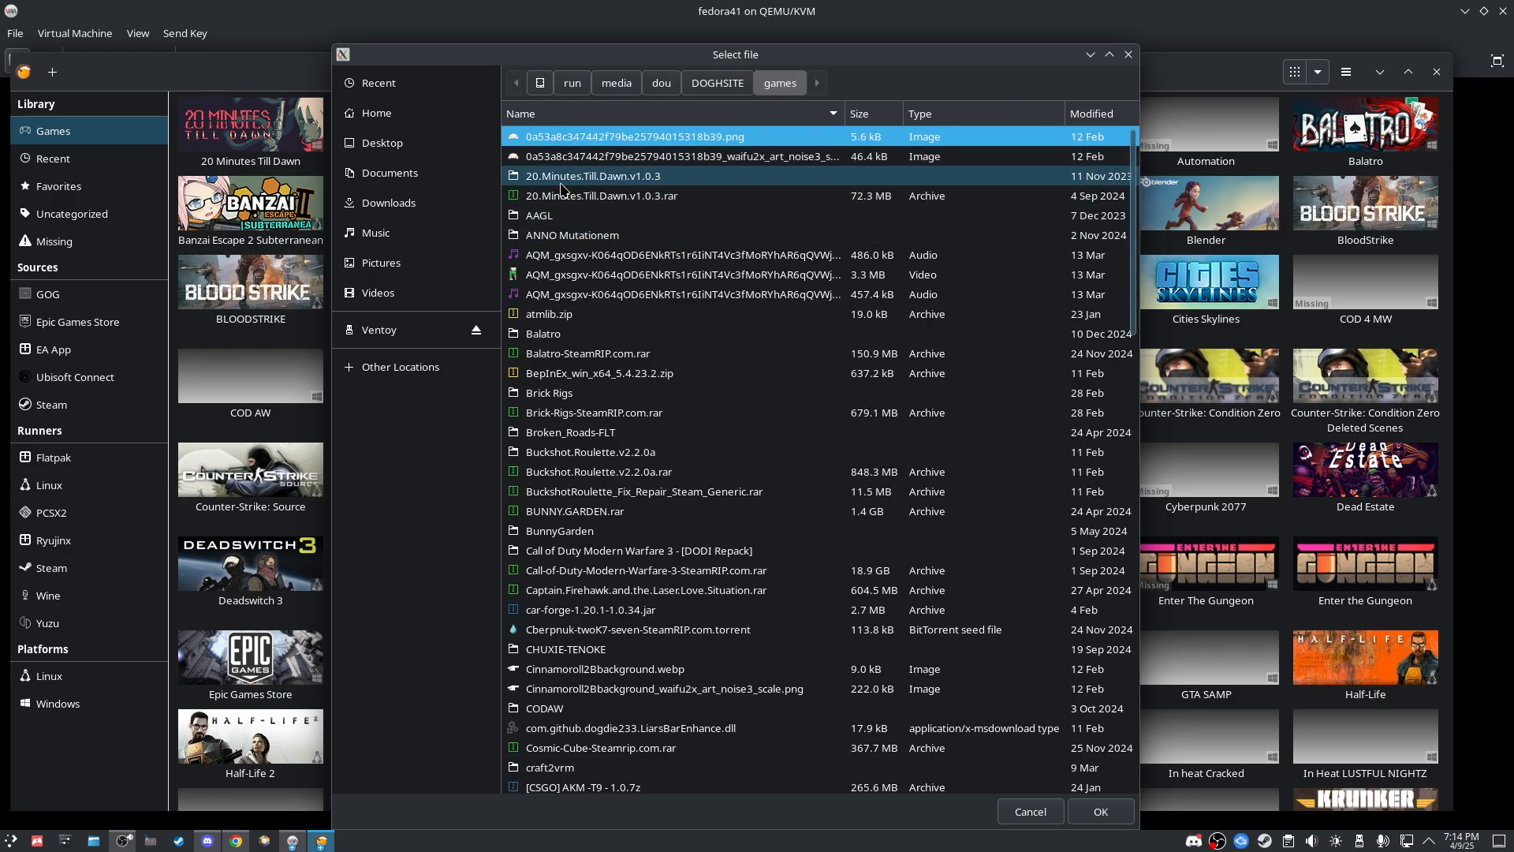
double_click(607, 178)
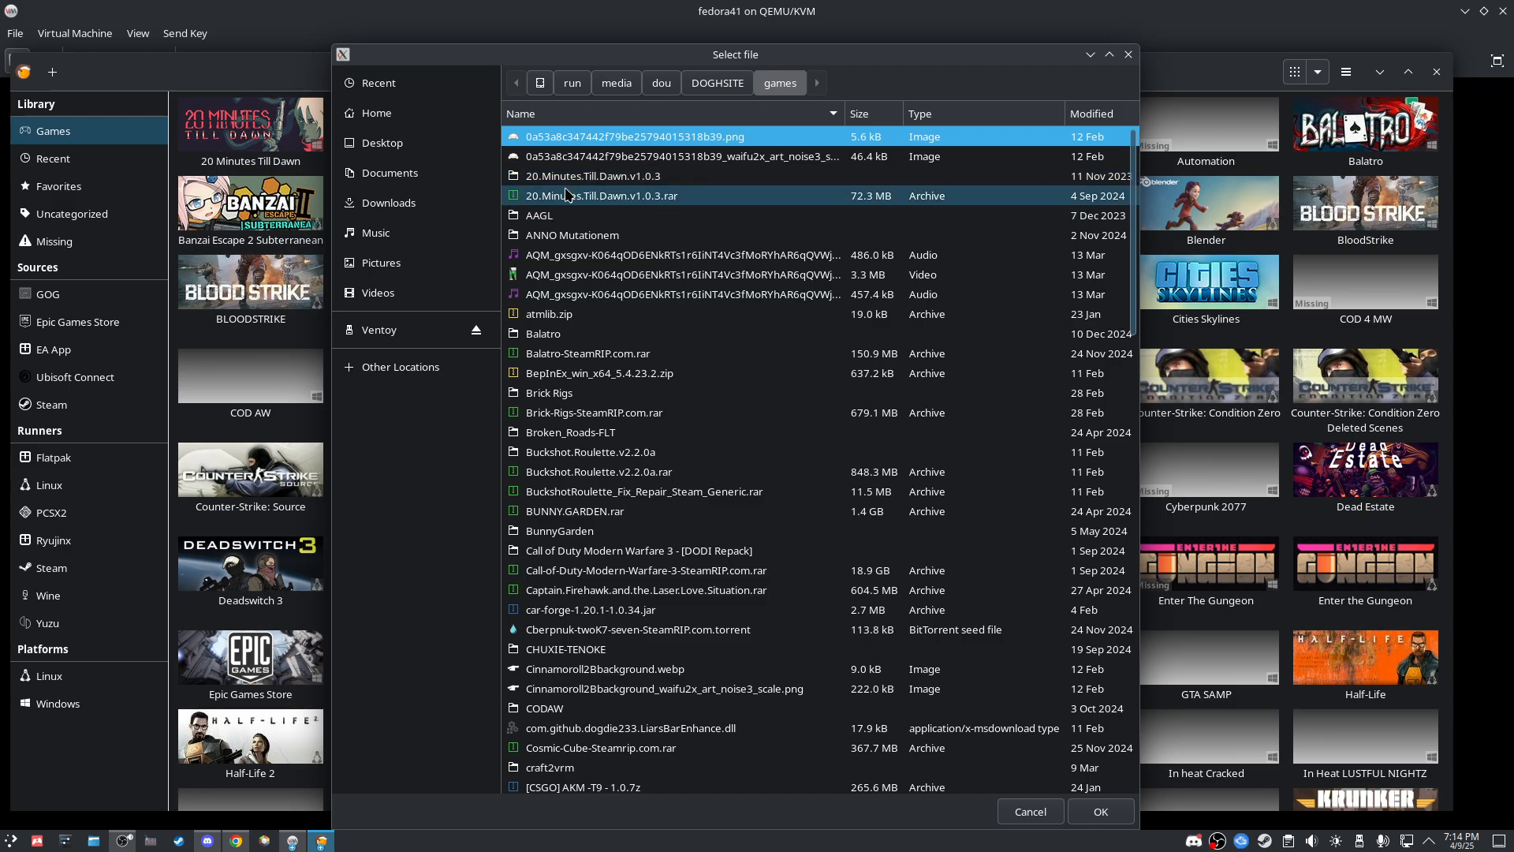
double_click(623, 139)
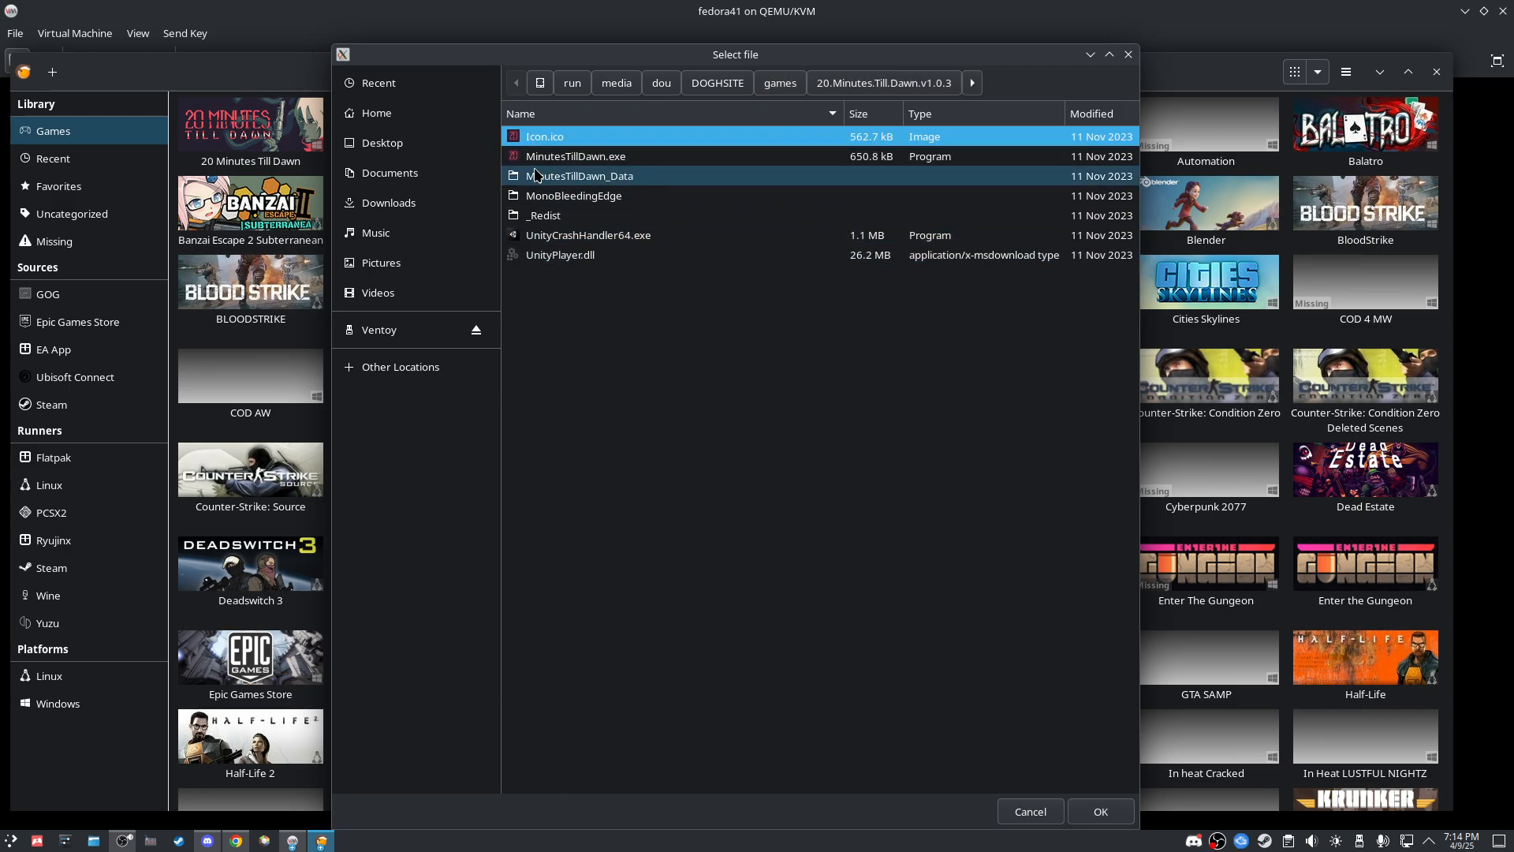
click(562, 157)
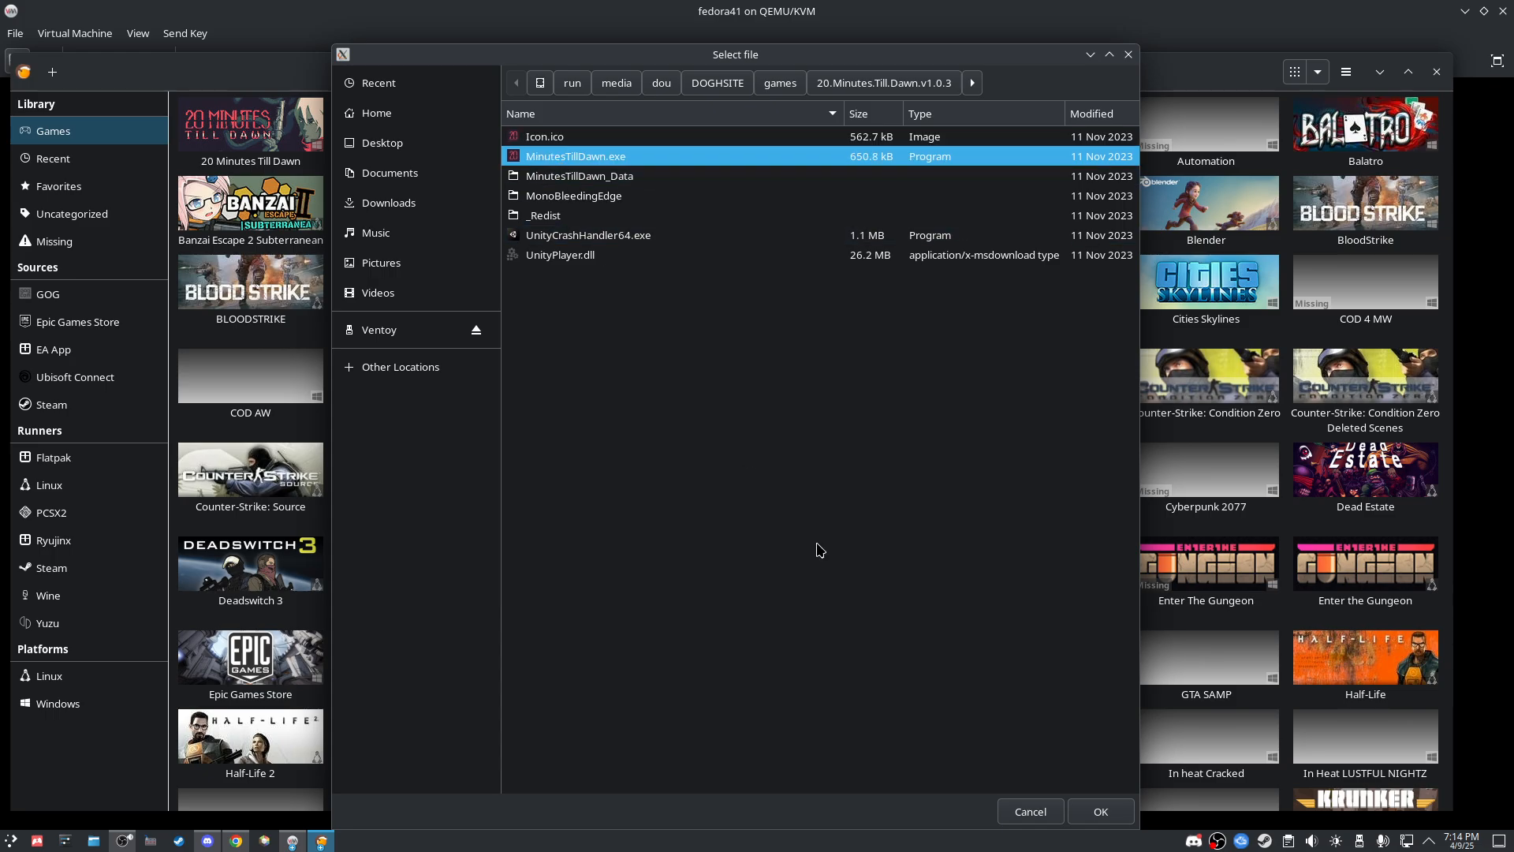
click(1098, 811)
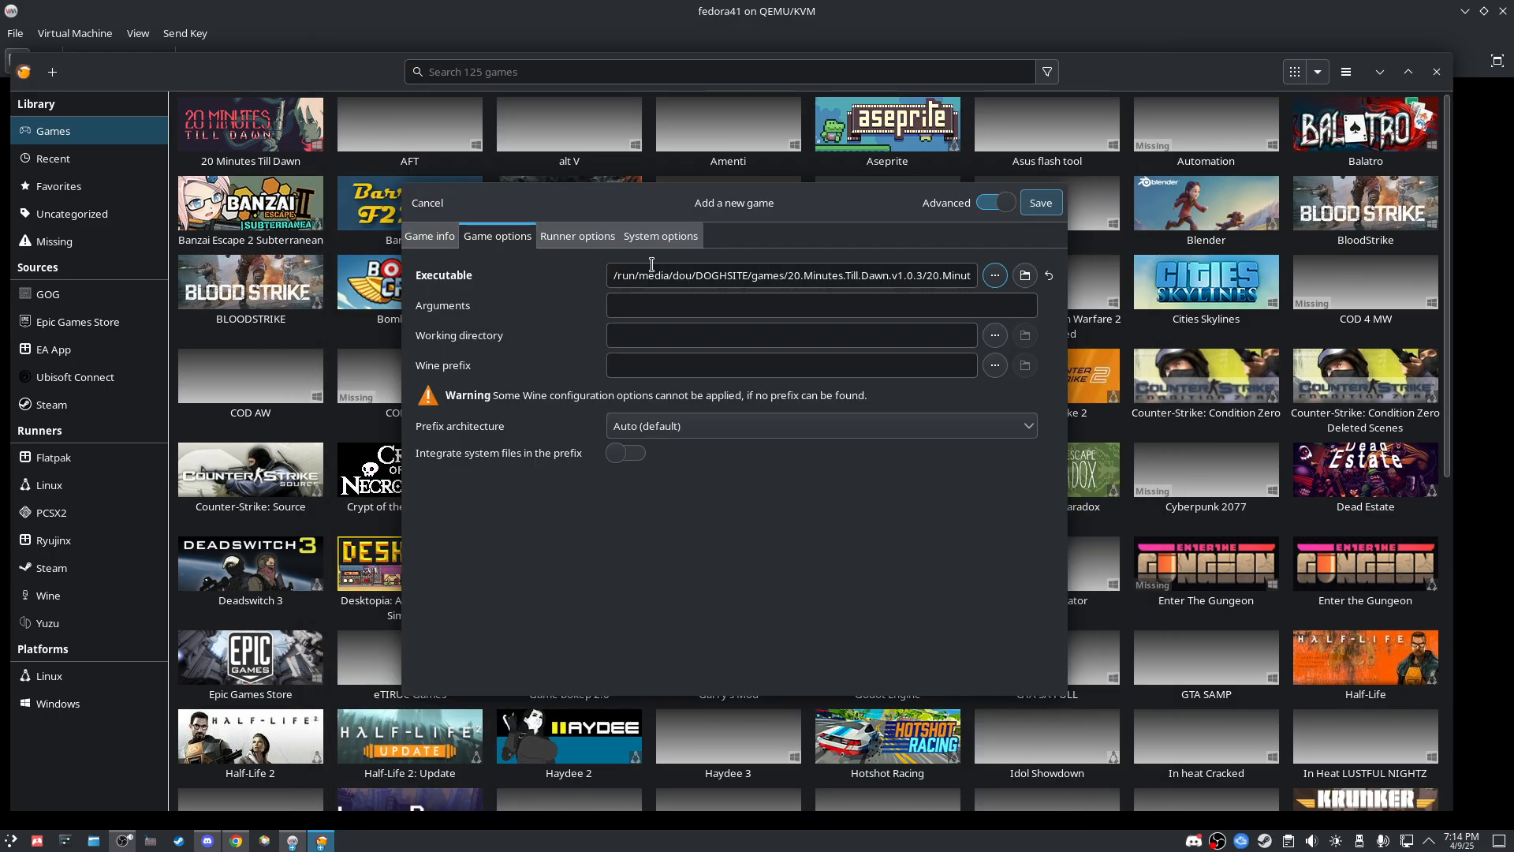
Step: Set the game's Wine prefix to the CHUXIE folder under Games on the VGEN drive
click(994, 365)
click(436, 367)
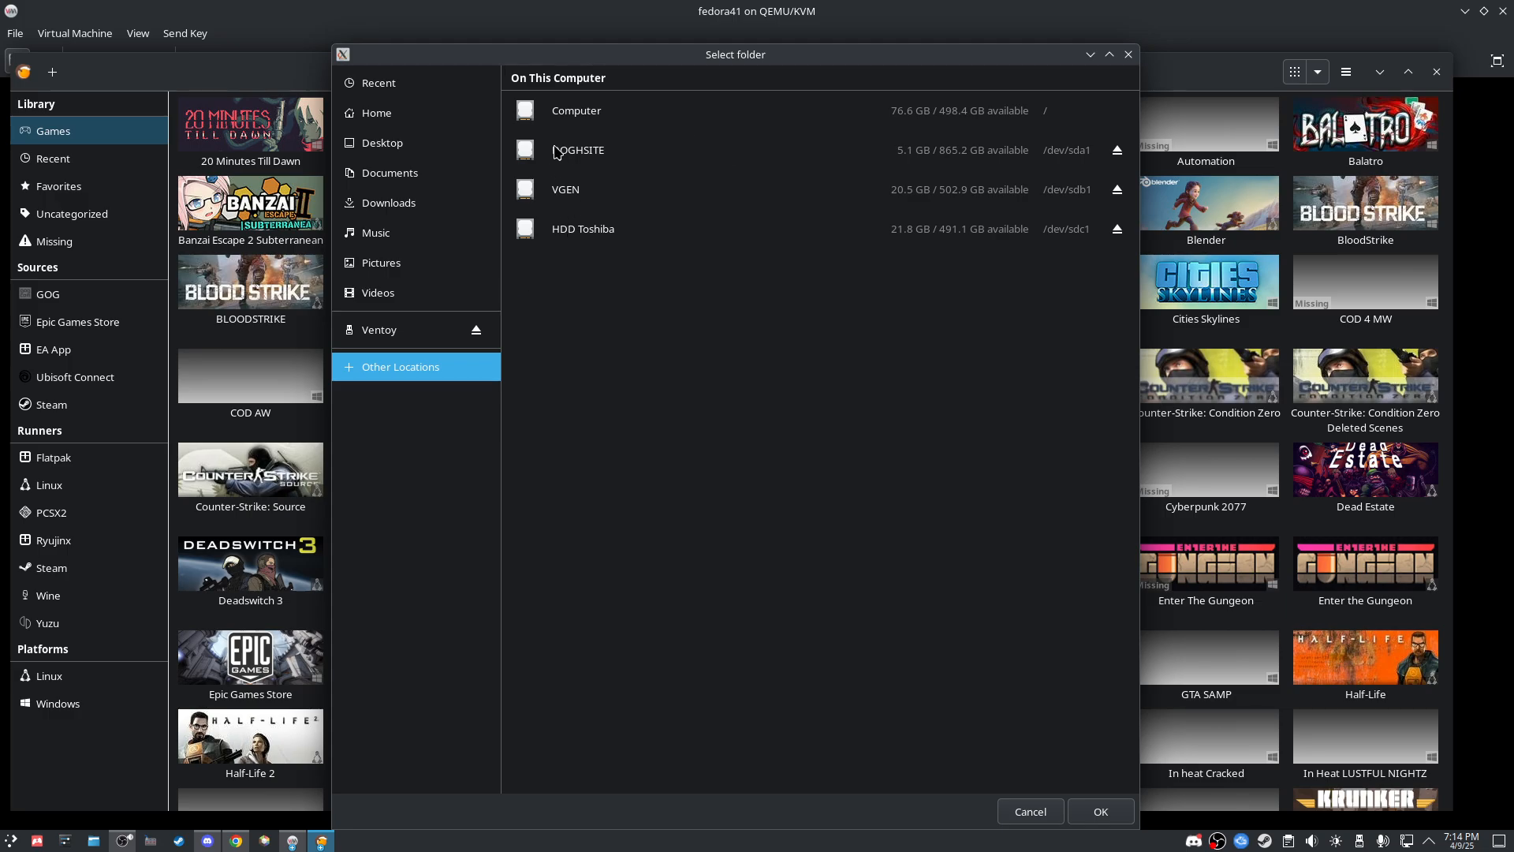
click(594, 154)
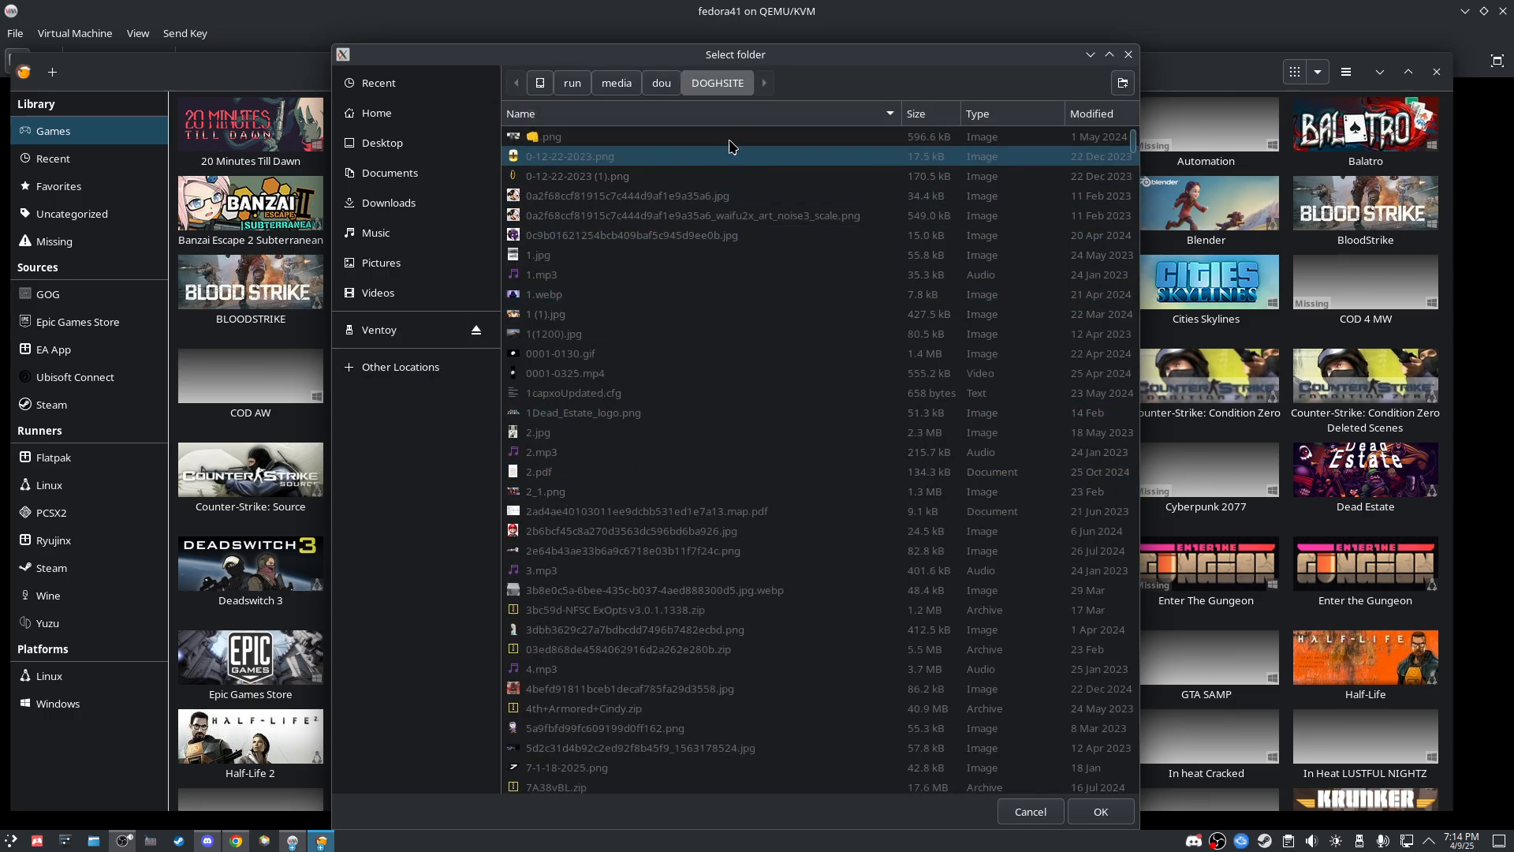
click(426, 367)
click(600, 193)
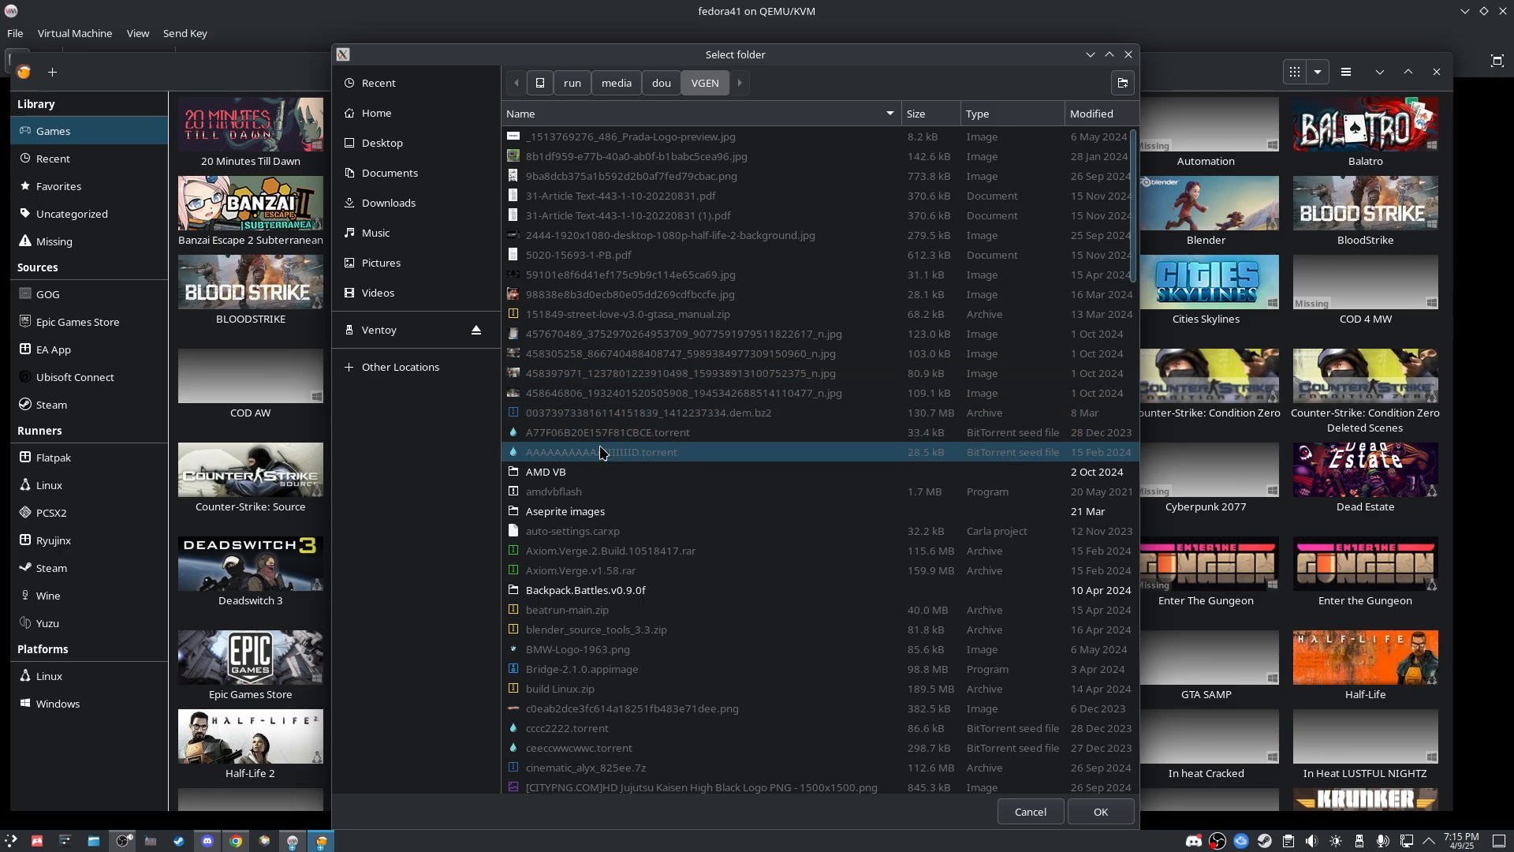
text(game)
key(Return)
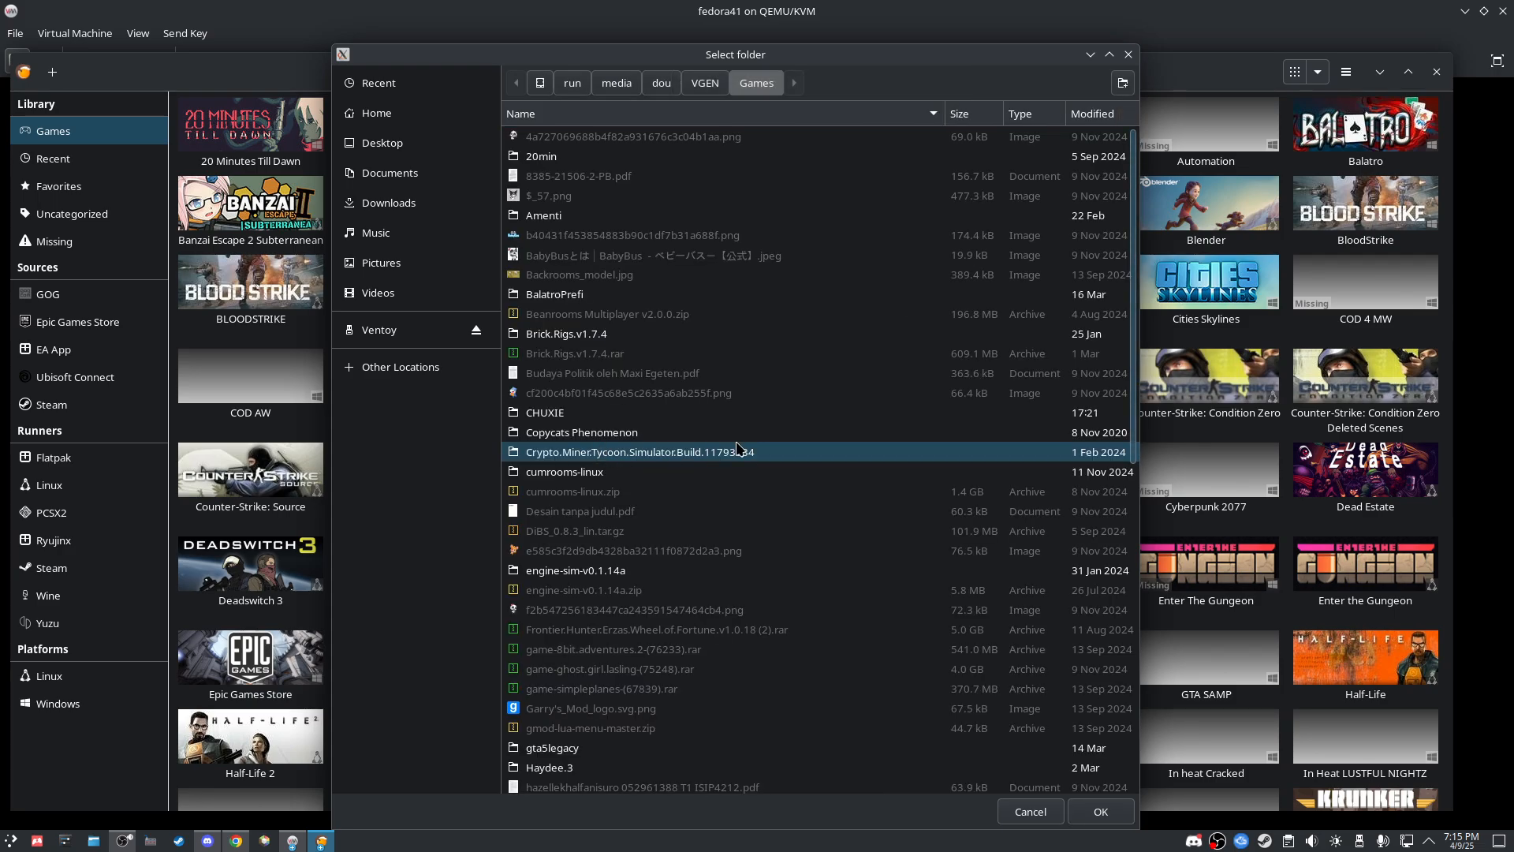
text(CHUX)
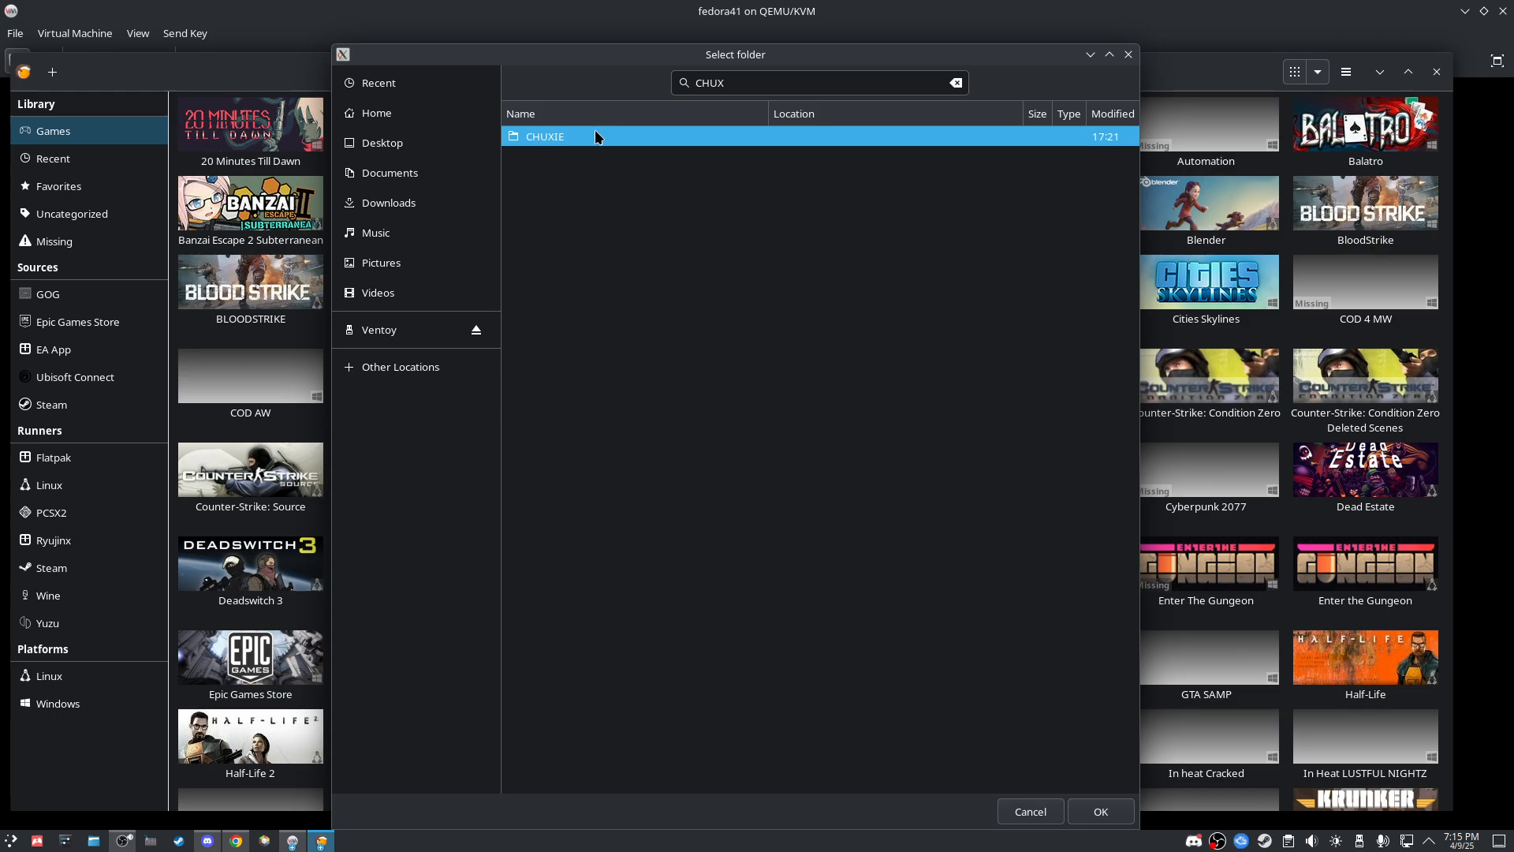
double_click(539, 142)
click(1101, 811)
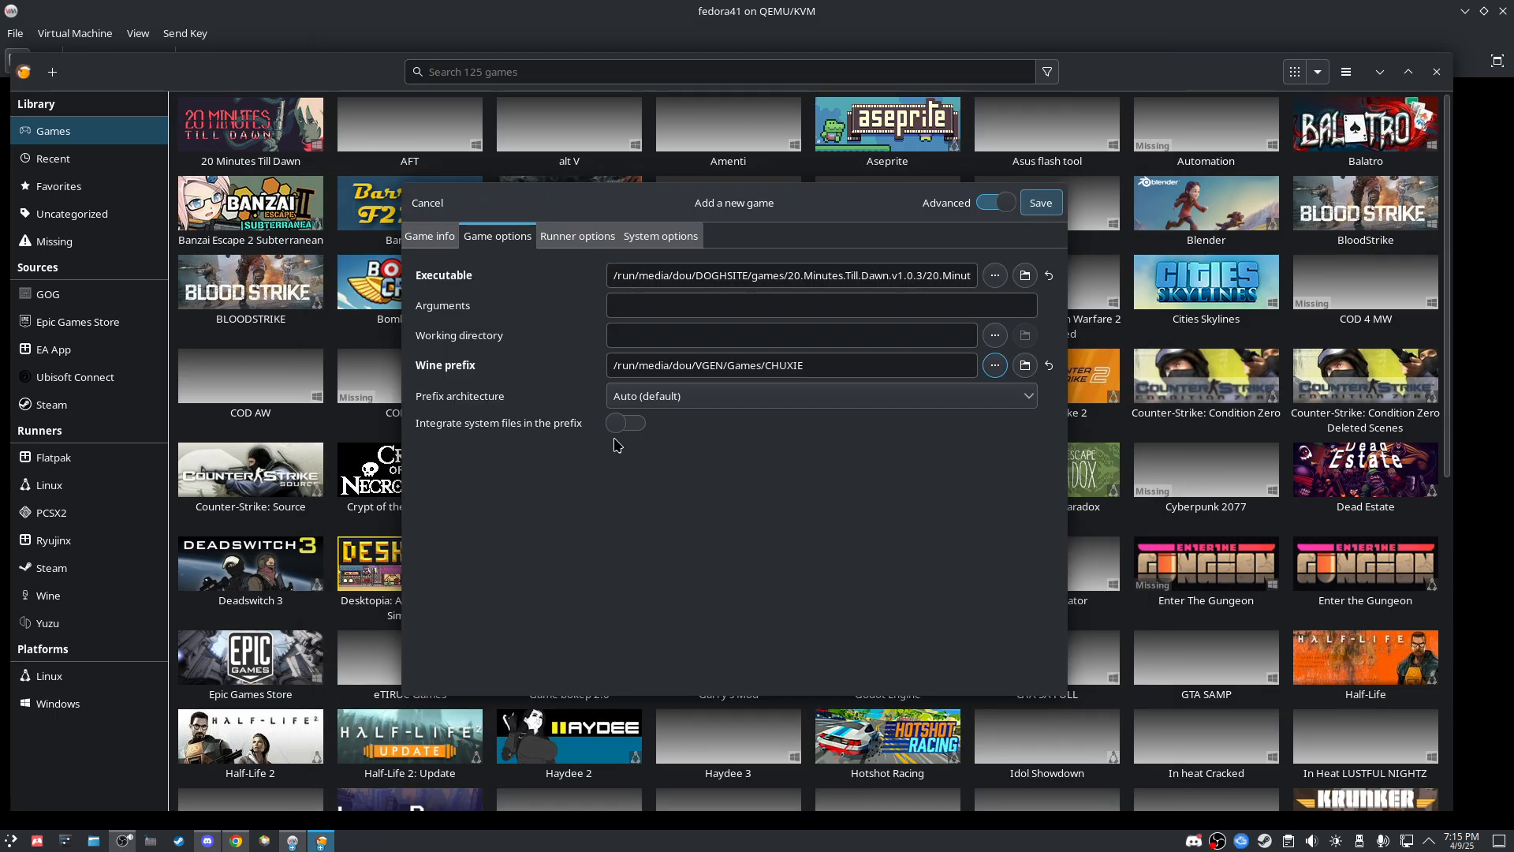
Step: Keep wine-ge-8-26-x86_64 as the Wine version and save GAMES to the library
click(578, 236)
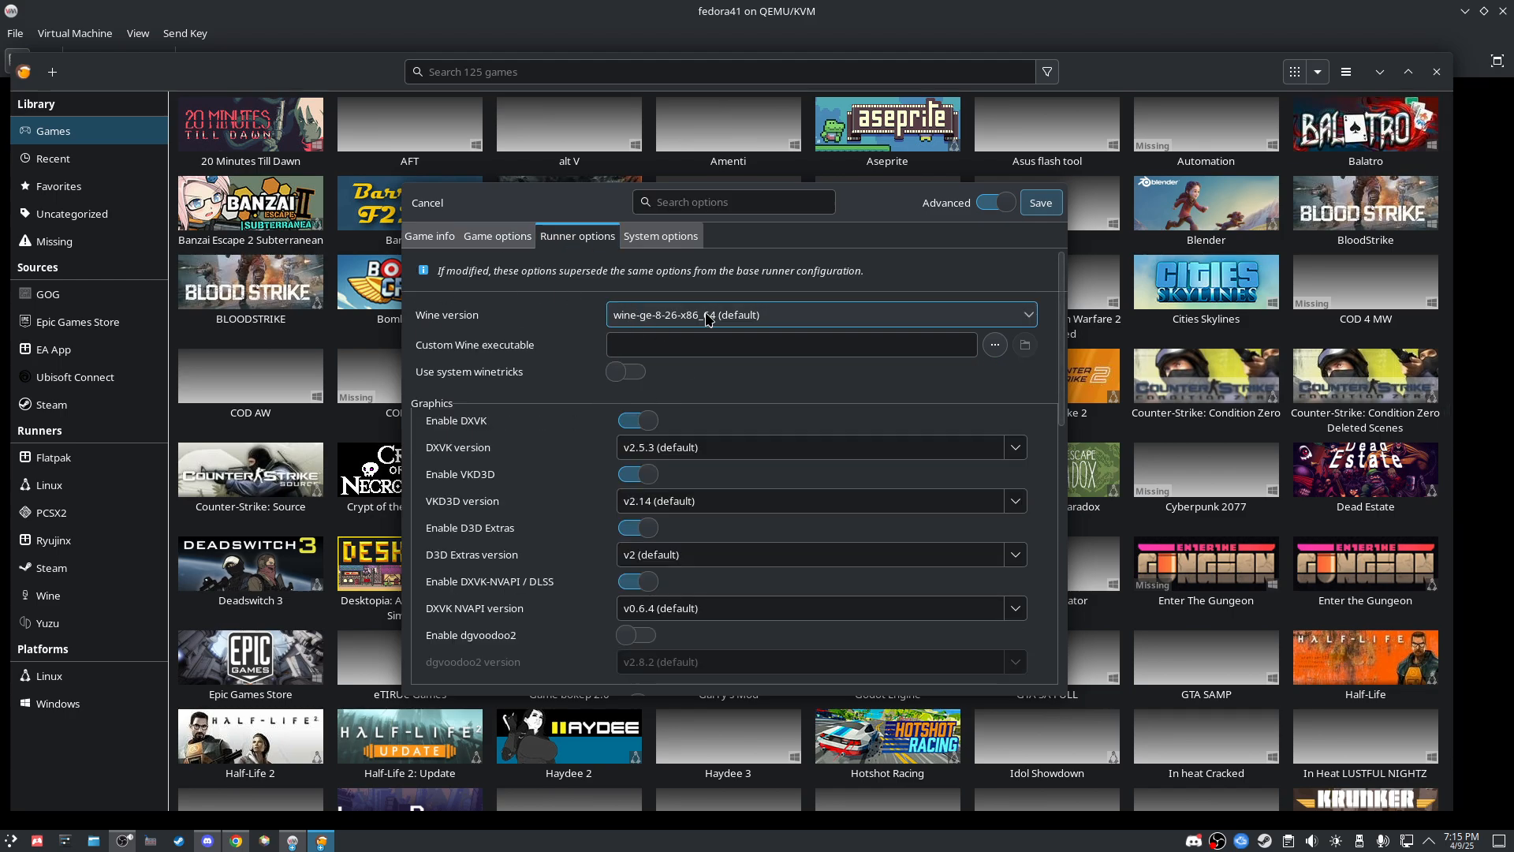
click(1002, 205)
click(1002, 205)
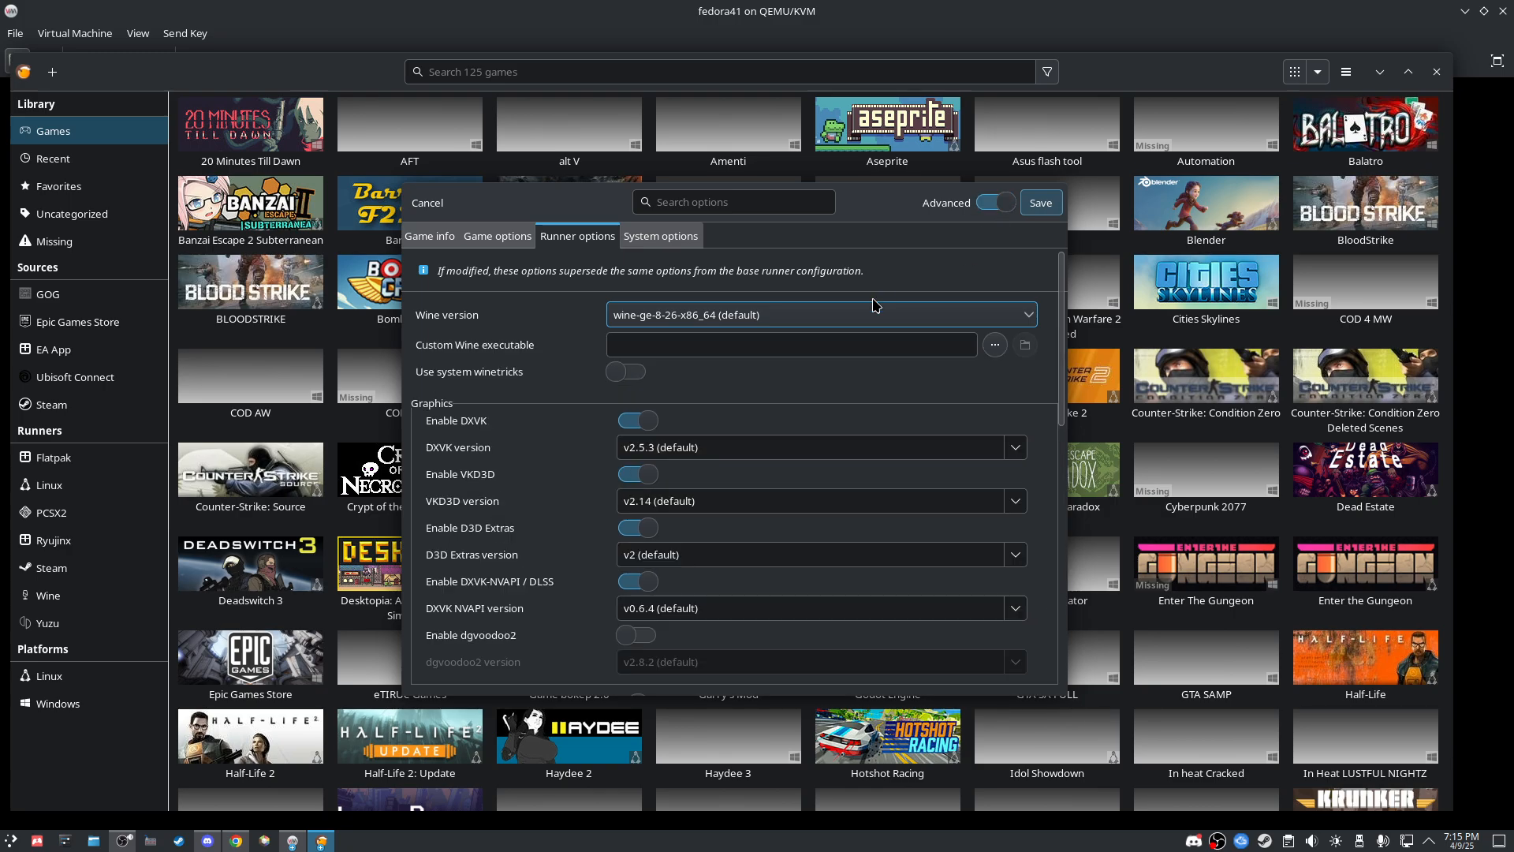
click(683, 316)
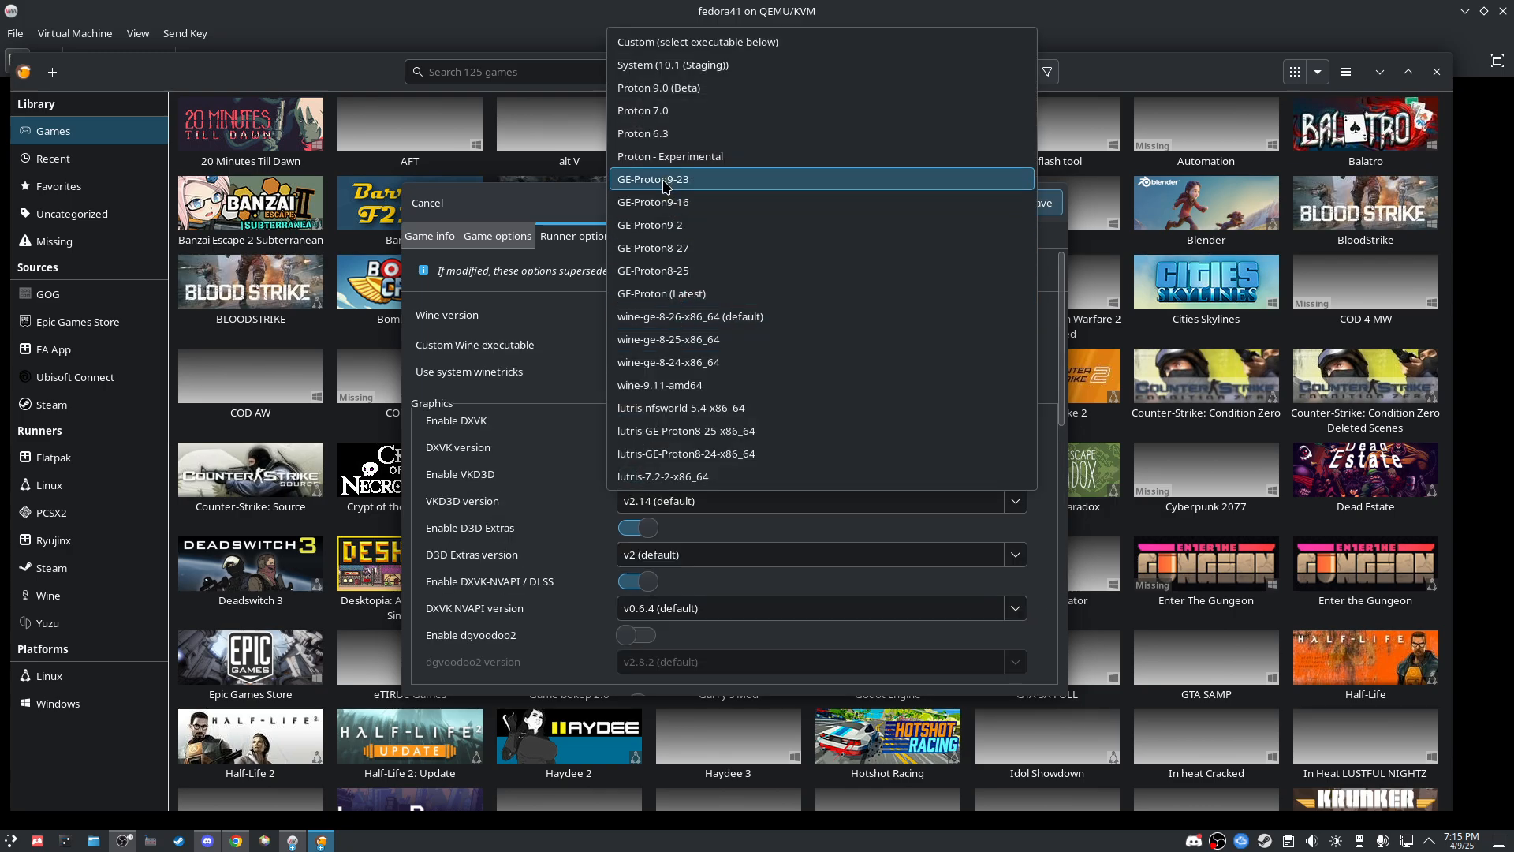
click(704, 323)
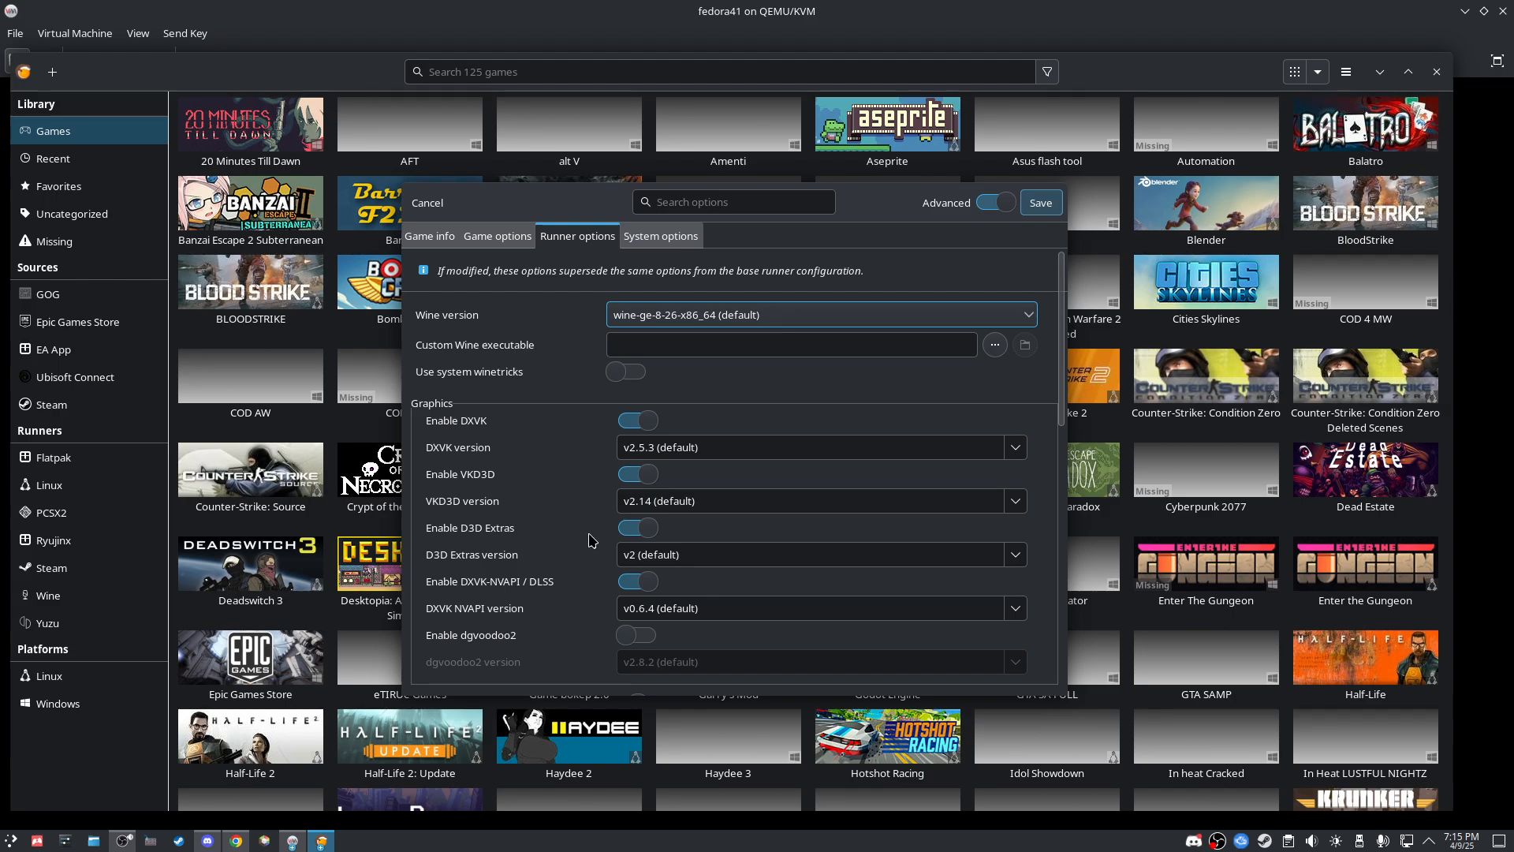
click(671, 238)
click(607, 237)
click(661, 237)
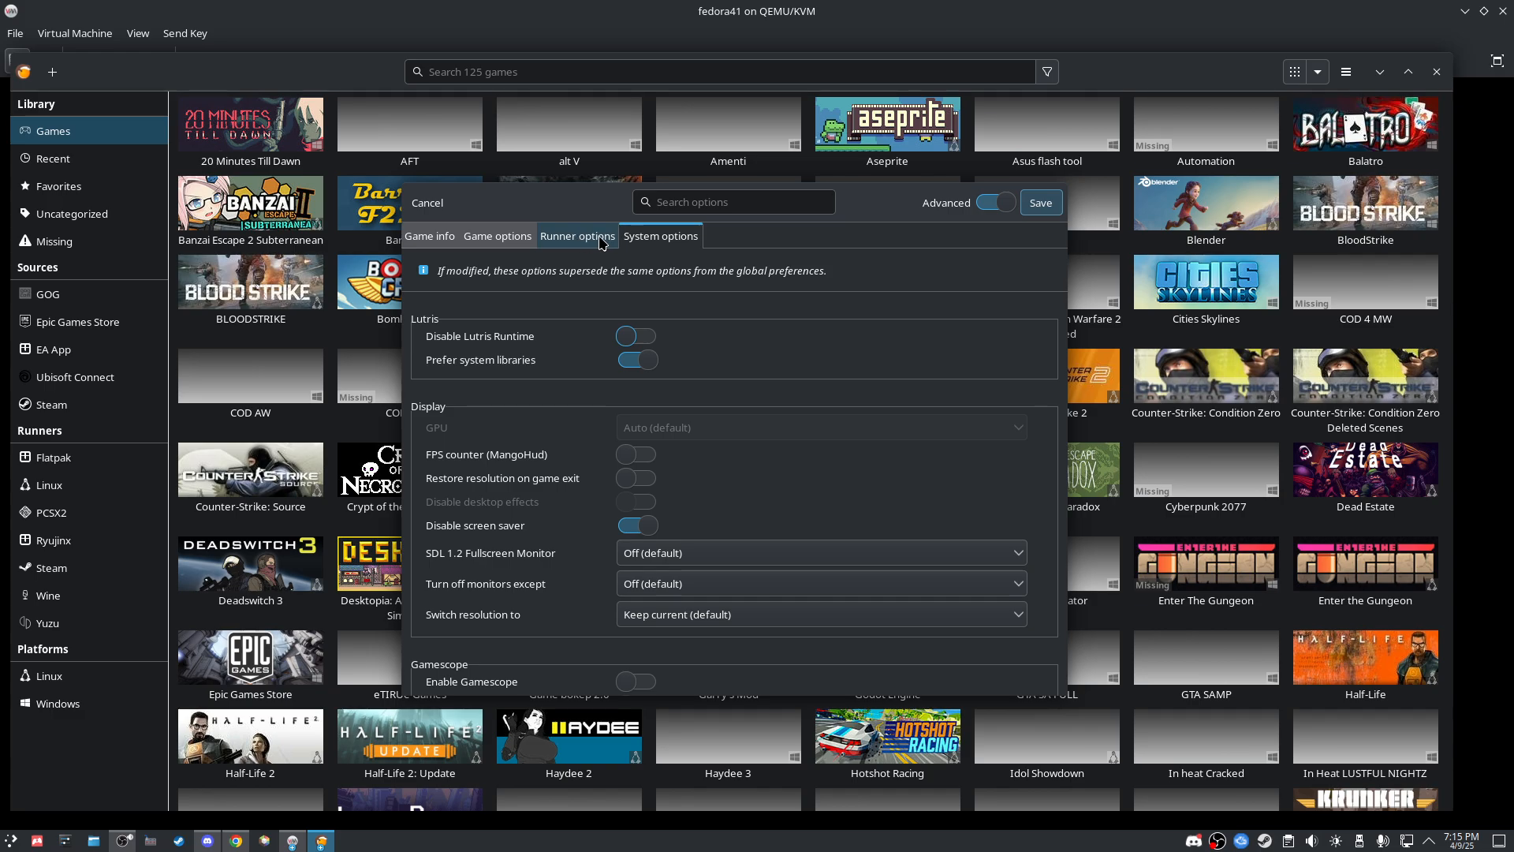
click(1038, 207)
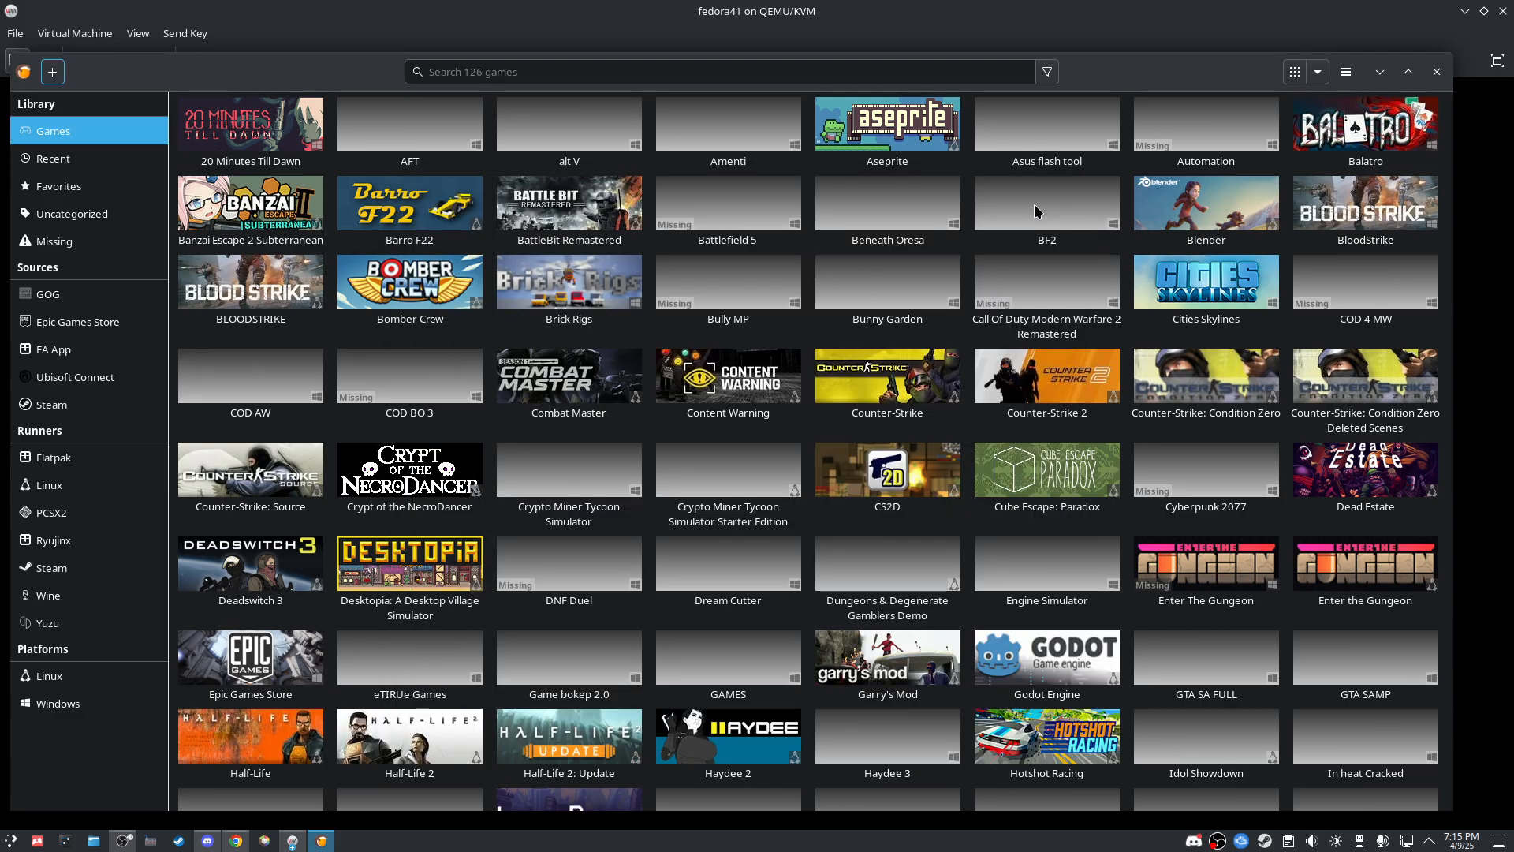
Step: Launch GAMES (20 Minutes Till Dawn), quit it from its title menu, then close Lutris
click(721, 683)
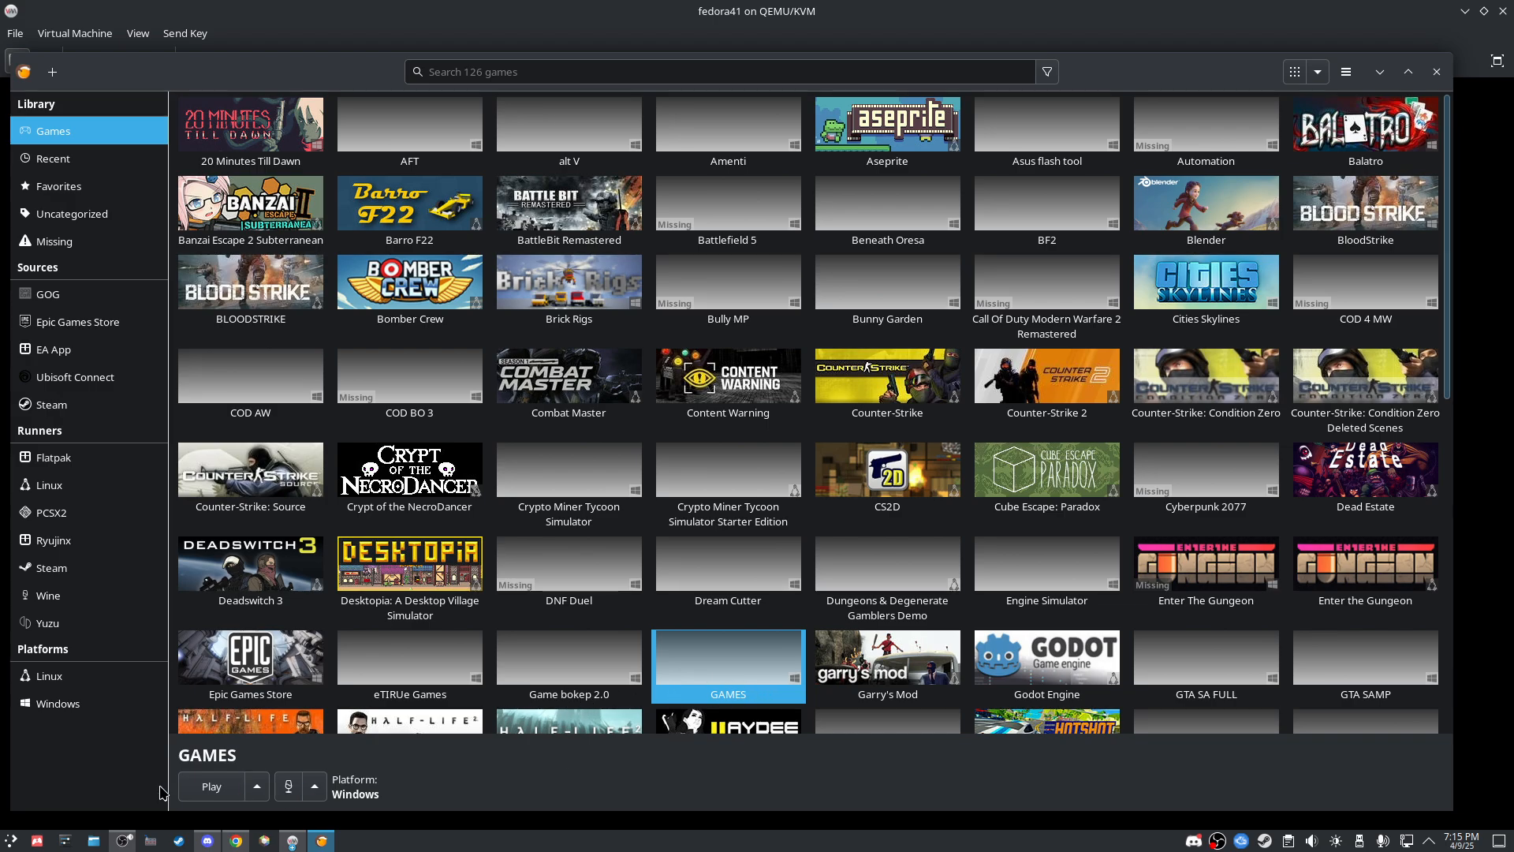
click(224, 798)
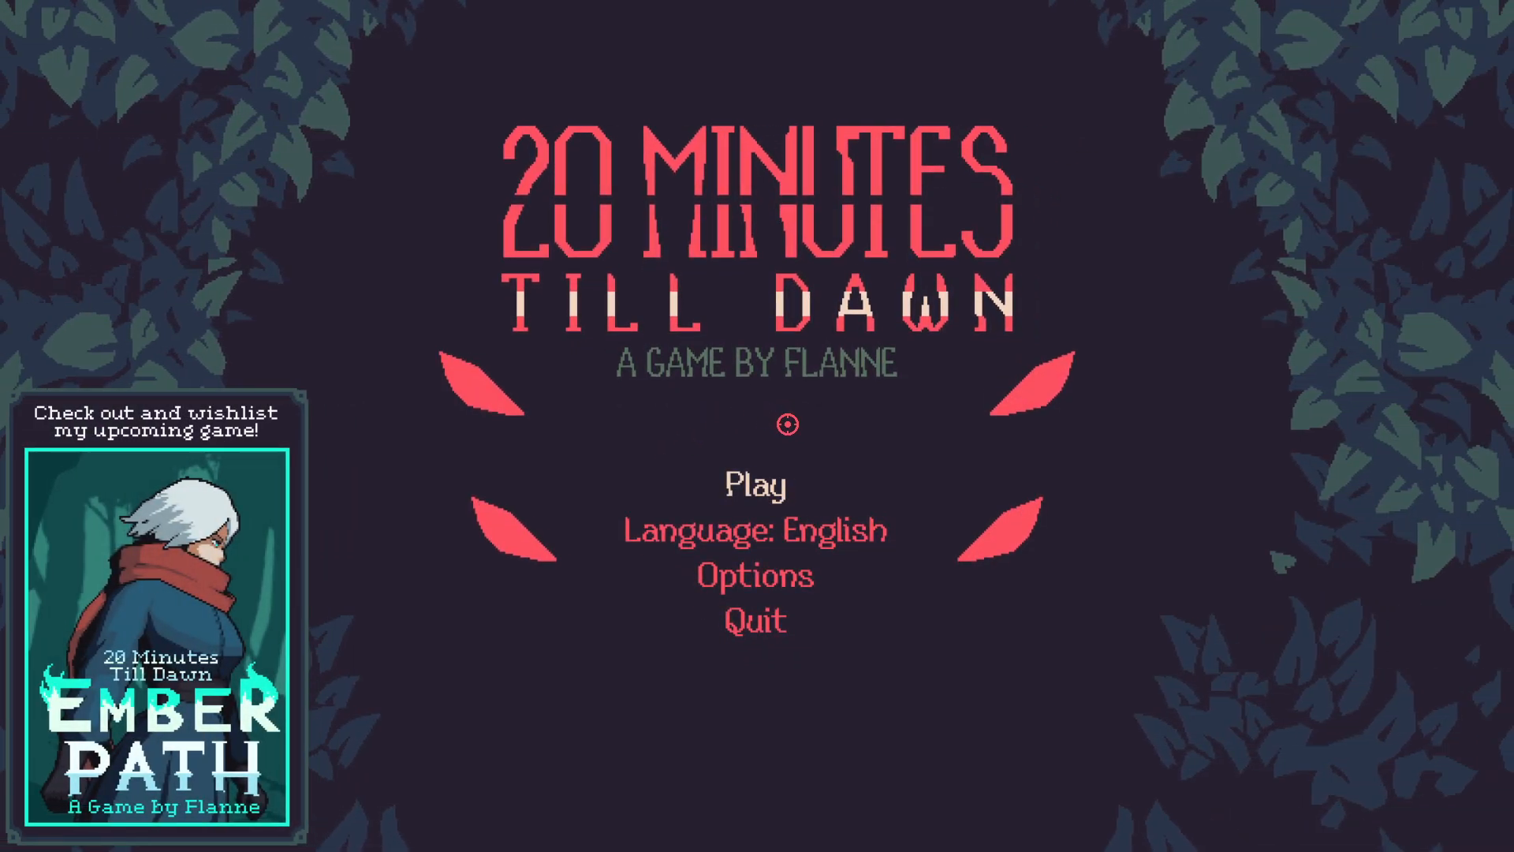
click(740, 625)
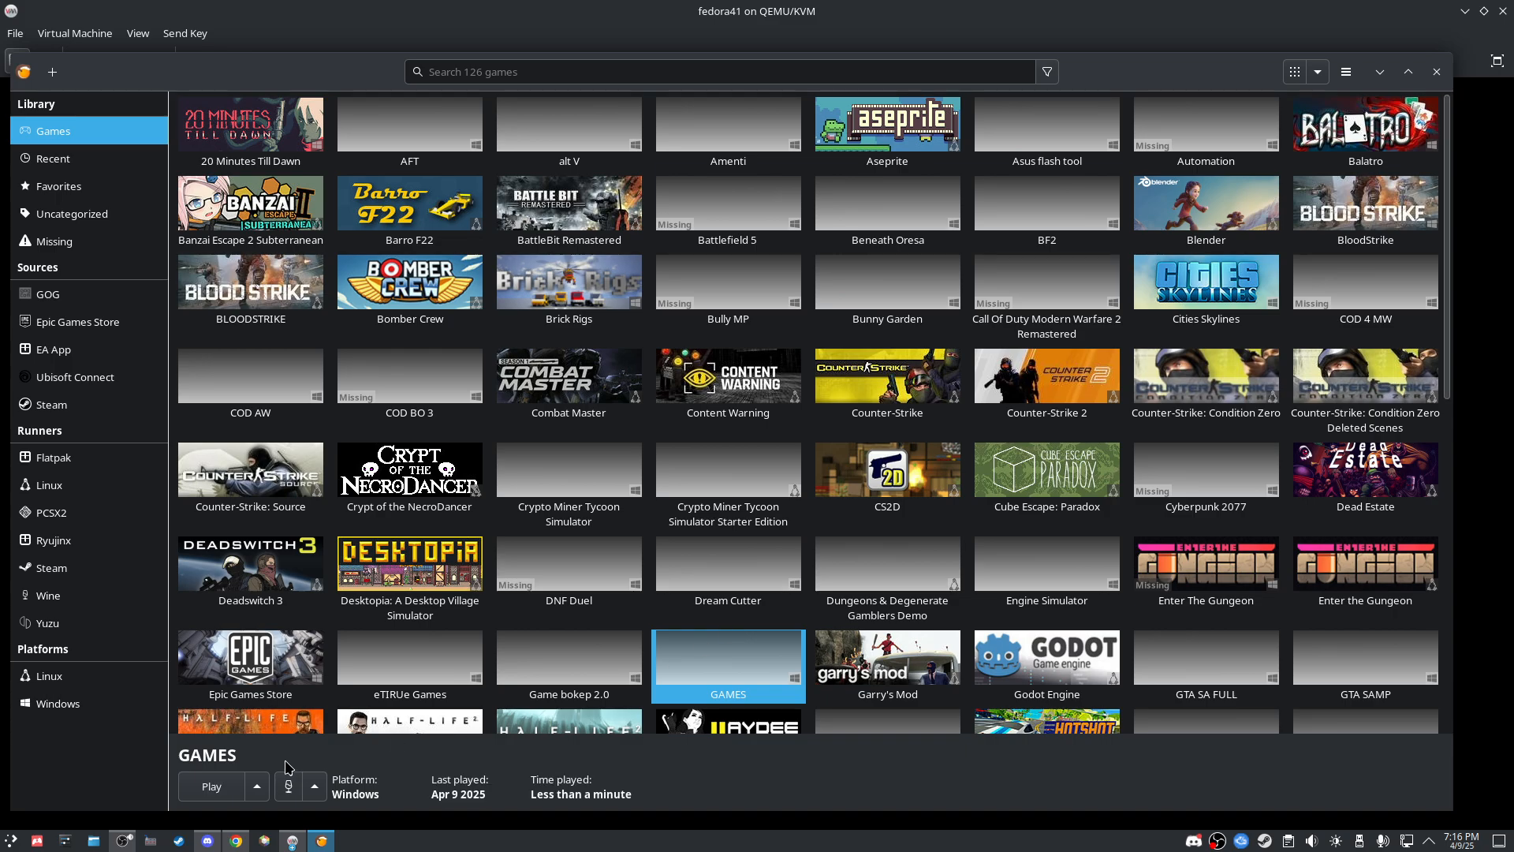
click(1436, 72)
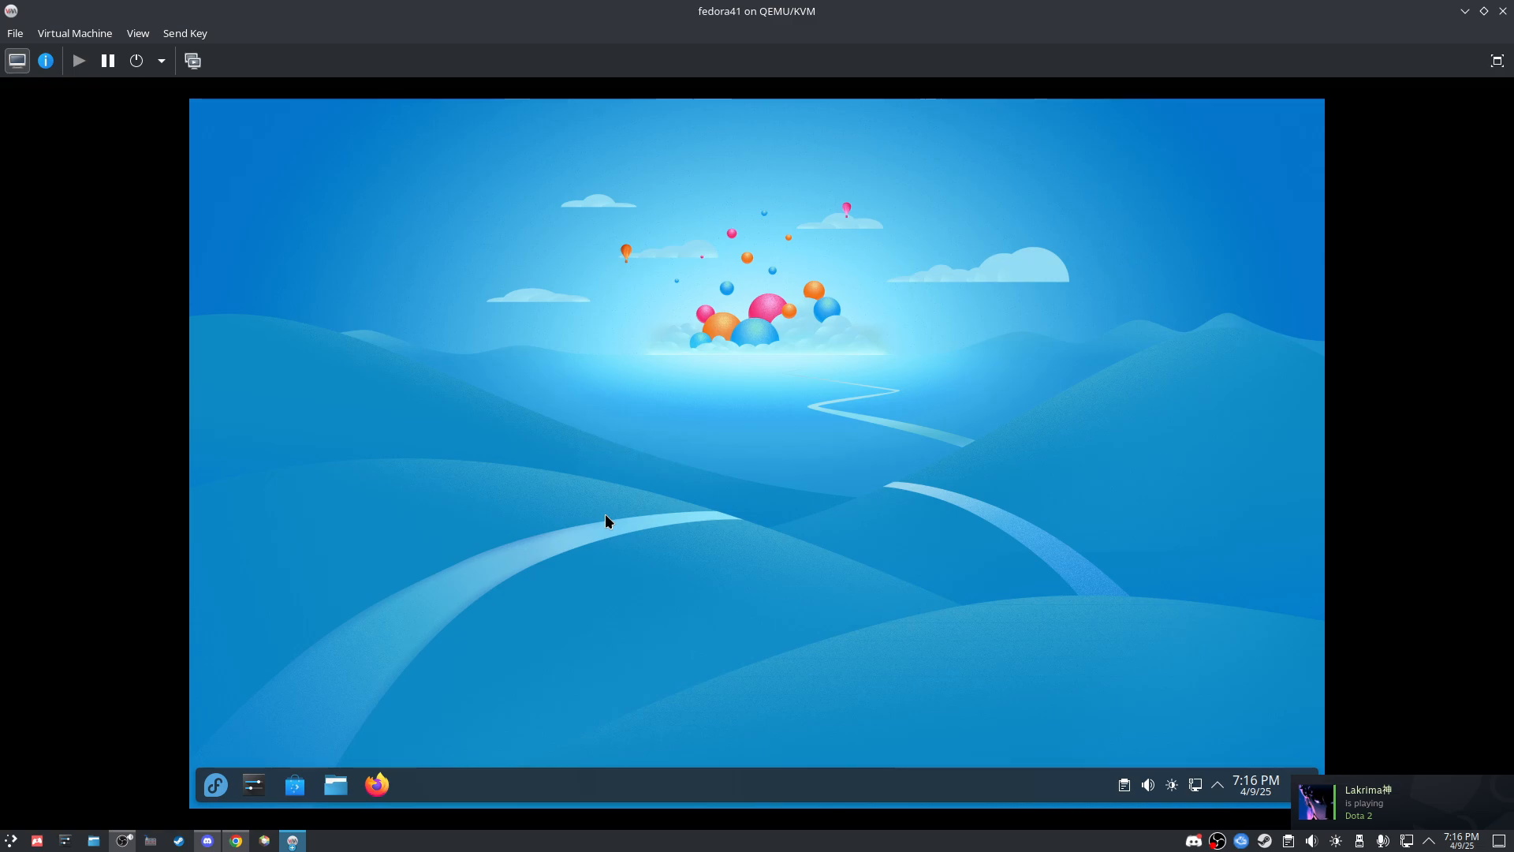
Step: Launch Firefox and search Google for 'fedora wiki' from the address bar
click(377, 785)
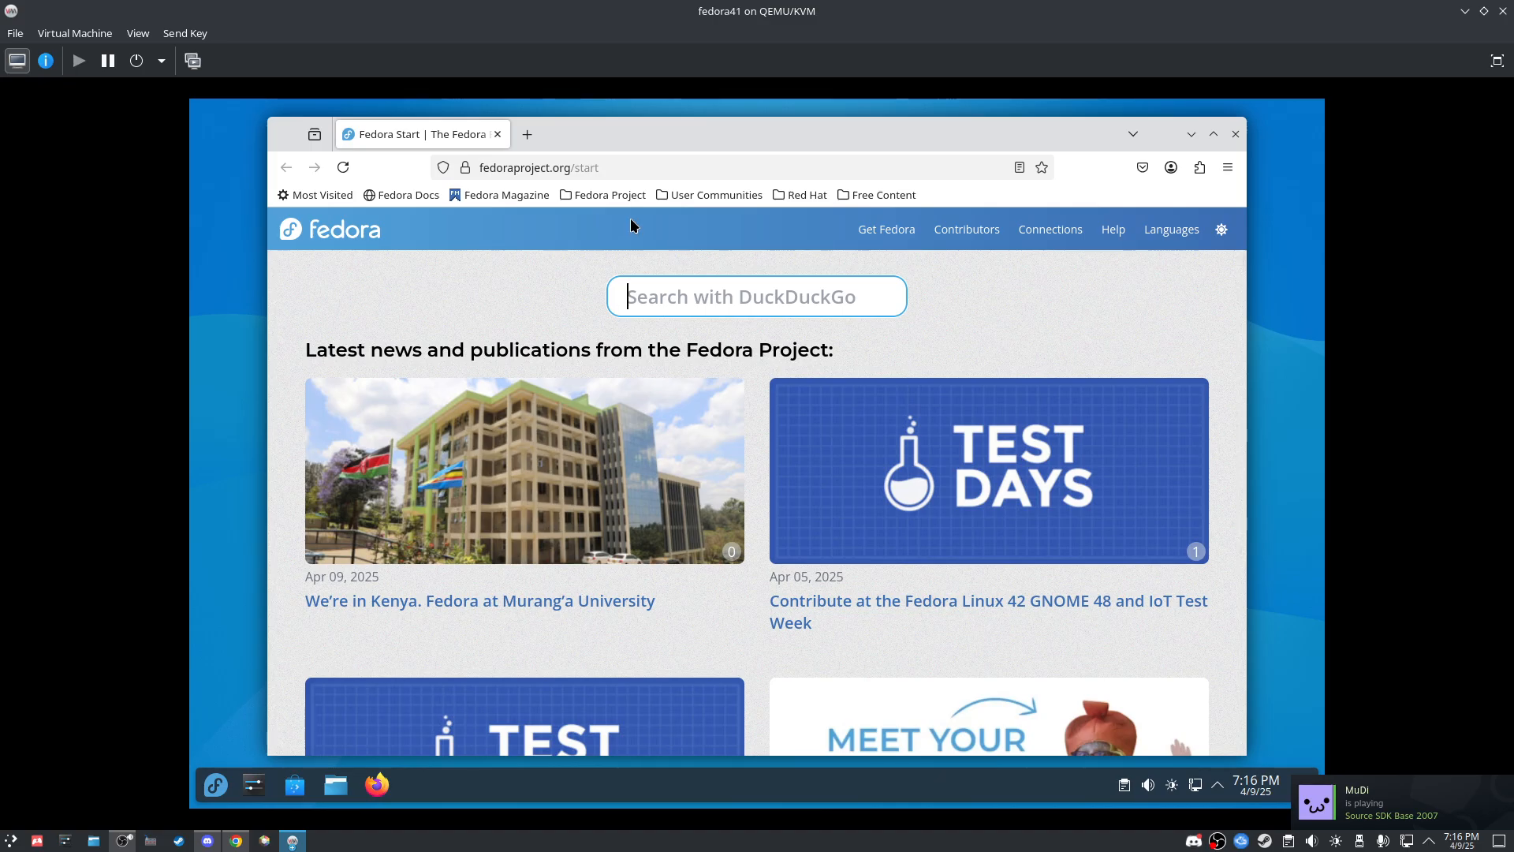
click(579, 167)
key(BackSpace)
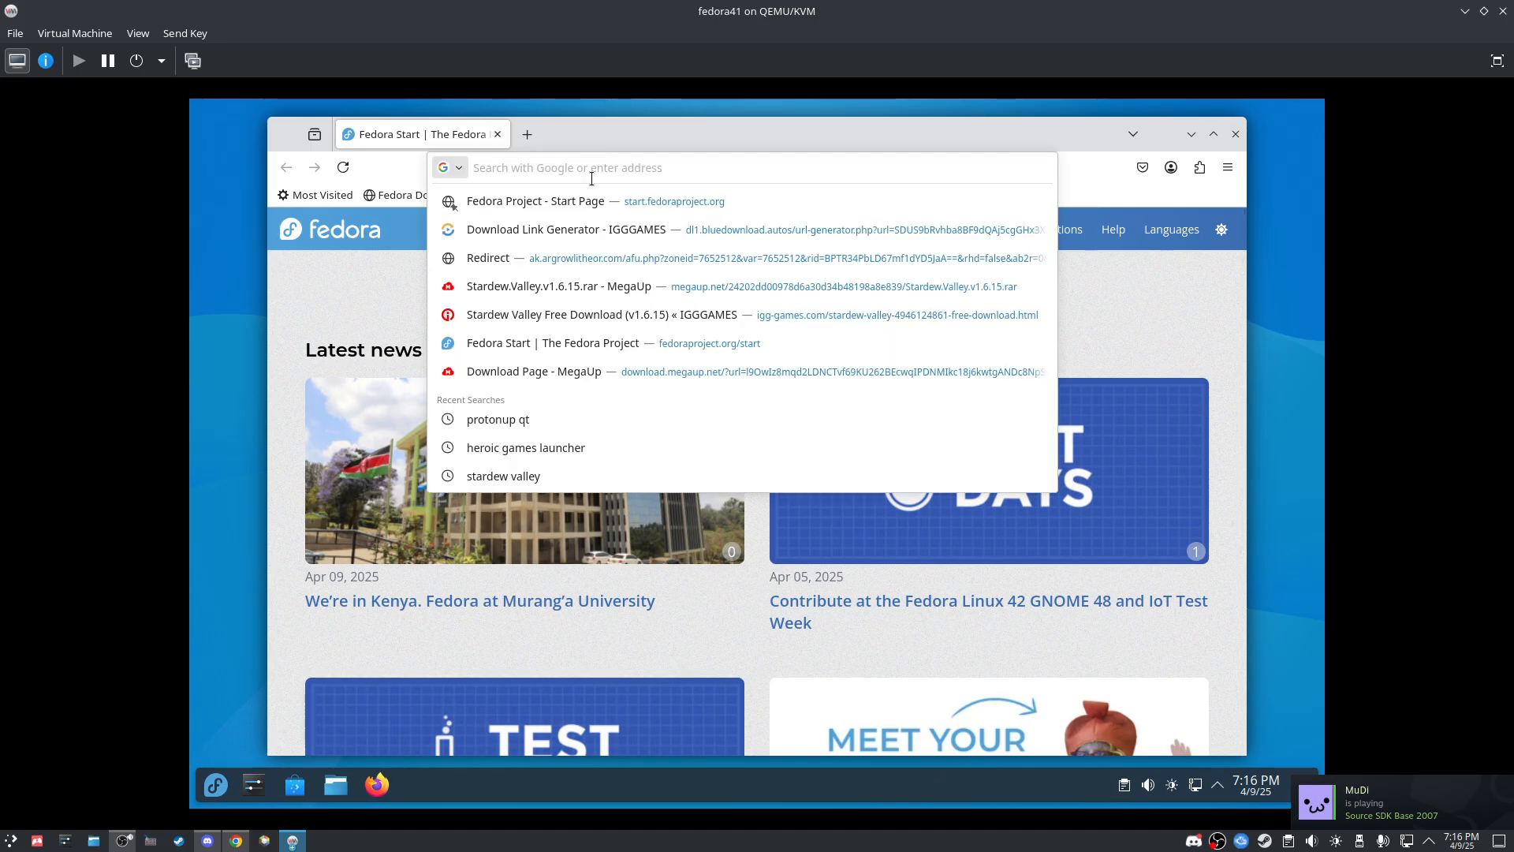
text(arcgi)
key(BackSpace)
key(BackSpace)
key(BackSpace)
key(BackSpace)
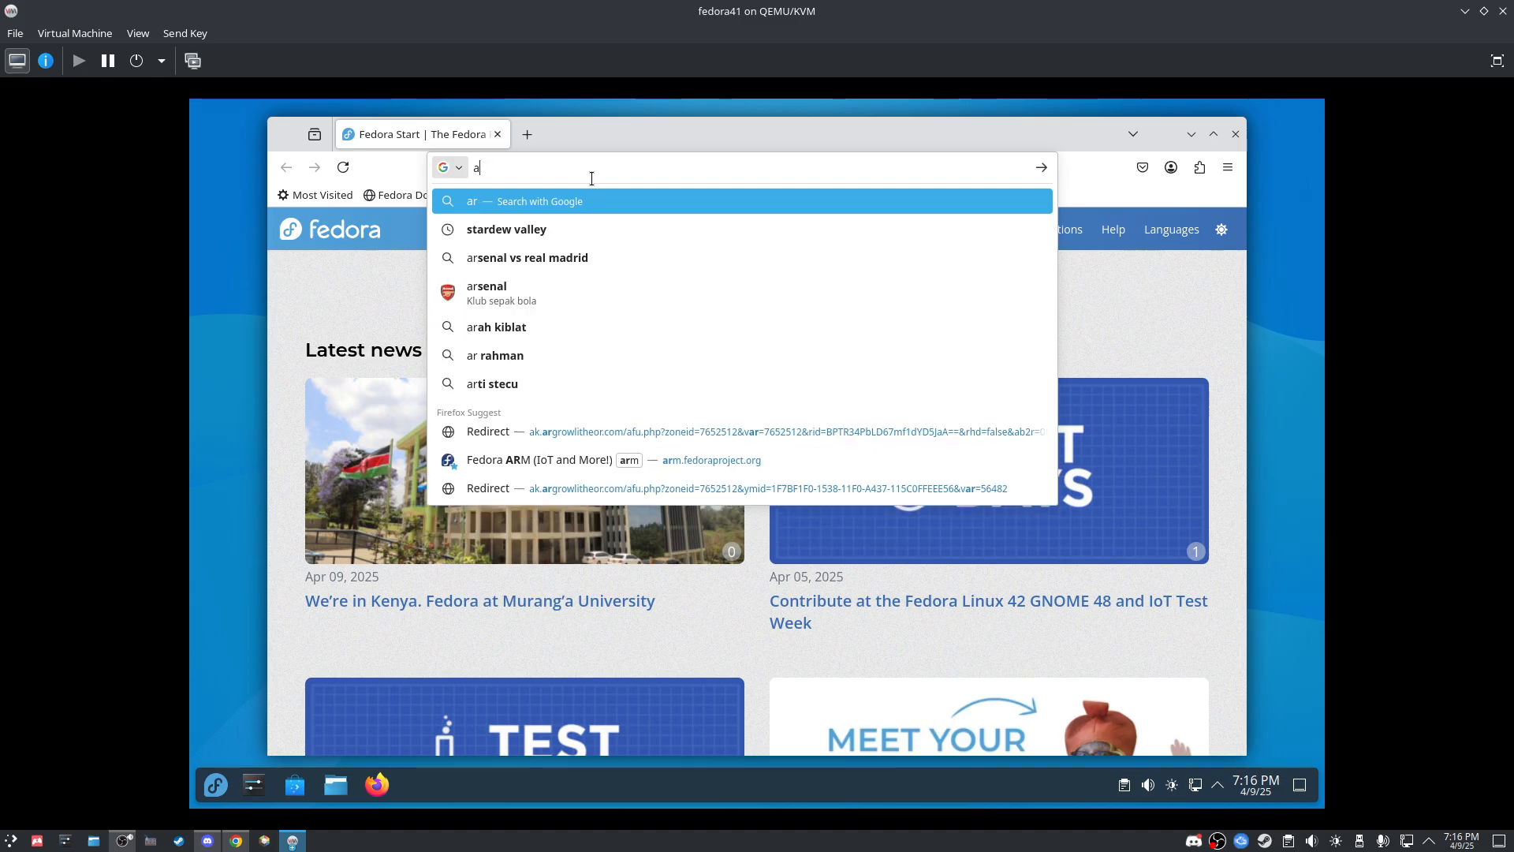
key(BackSpace)
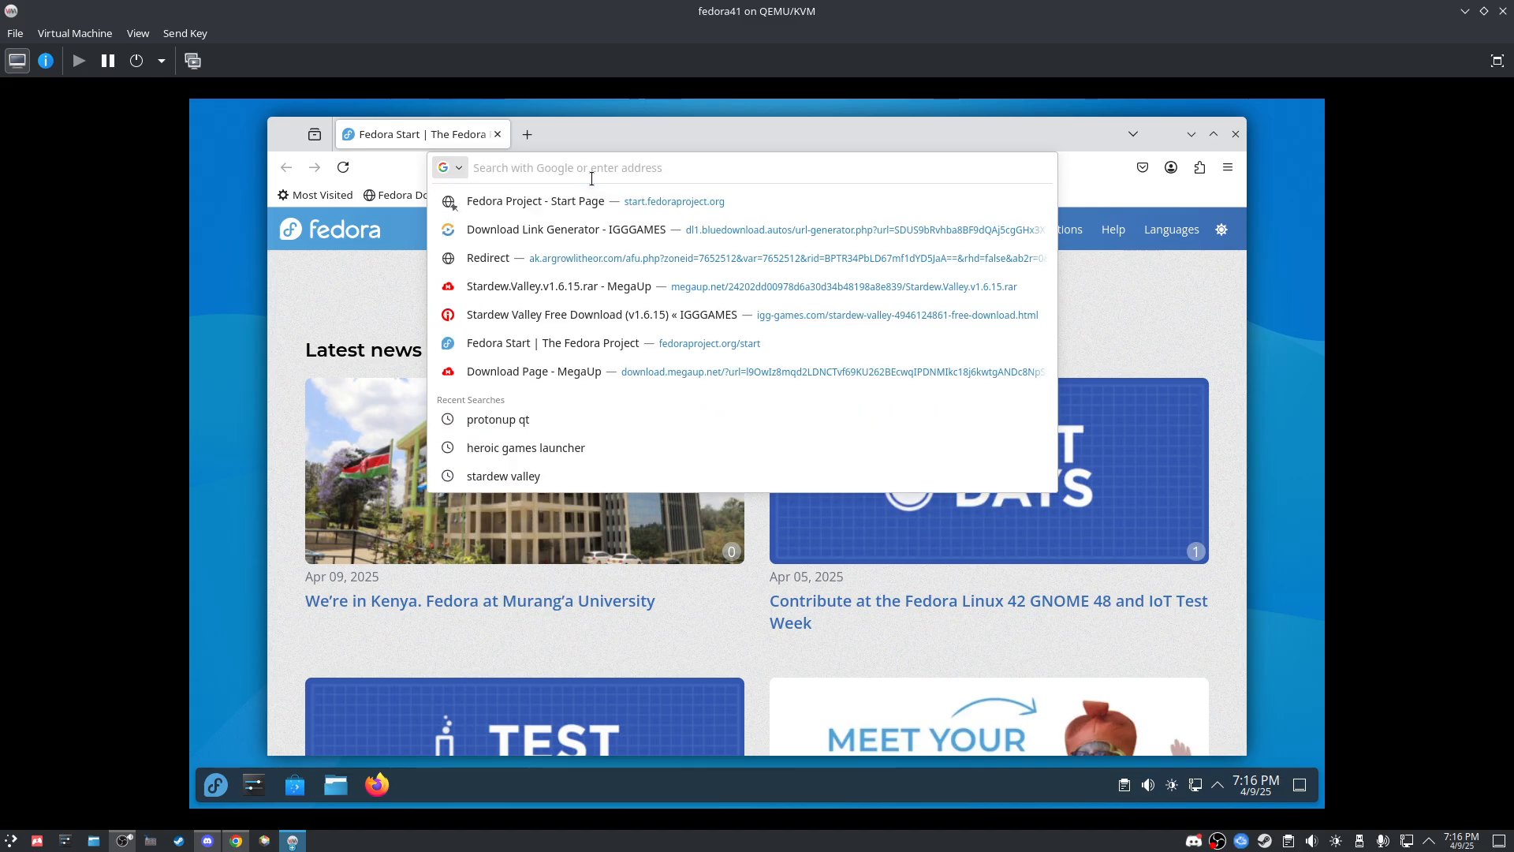
text(fedora wiki)
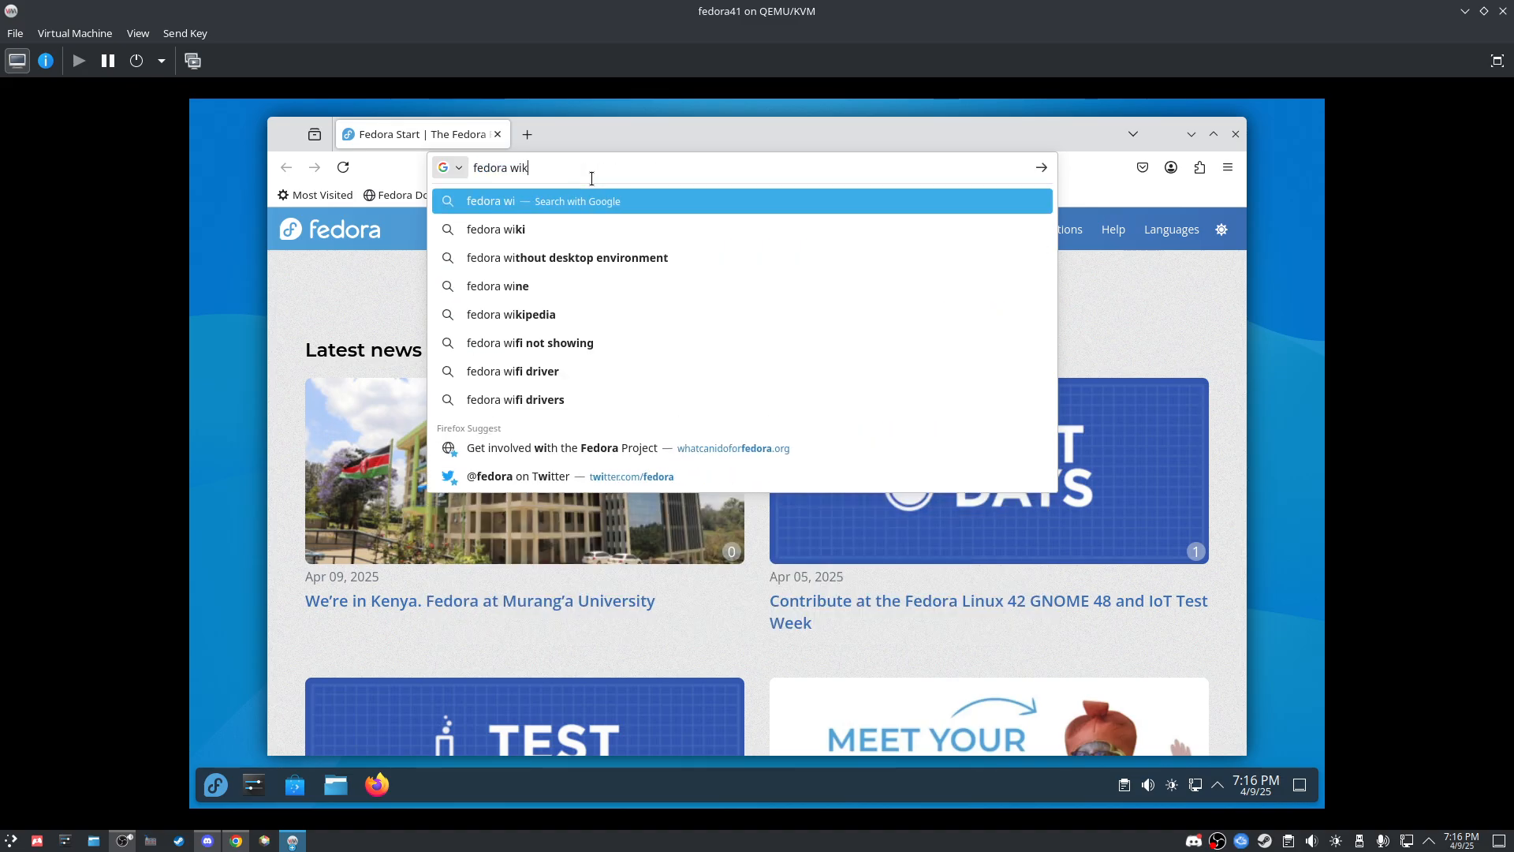
key(Return)
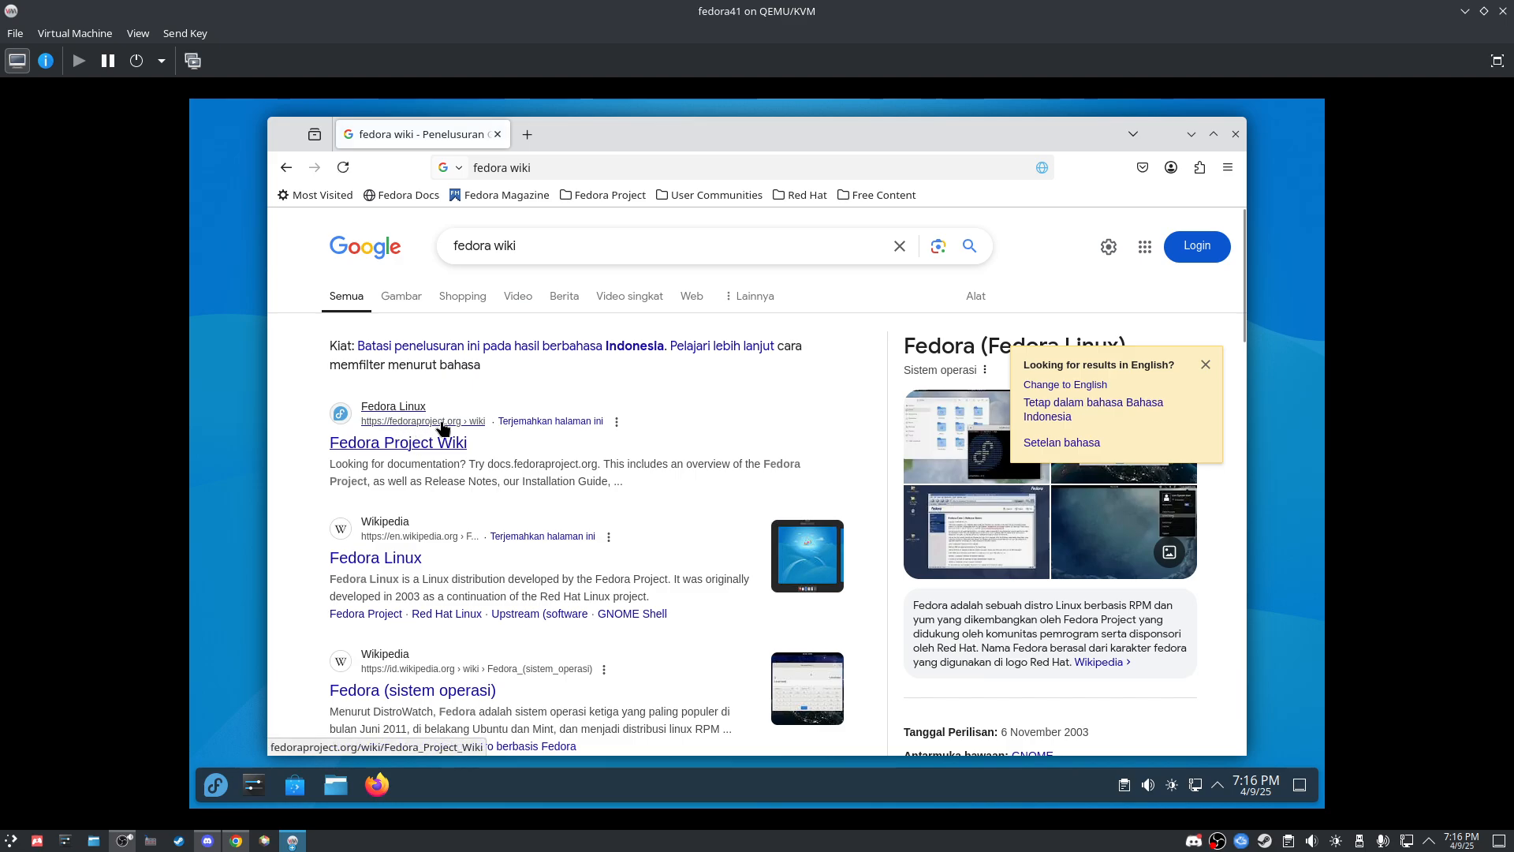
Step: Open the Fedora Project Wiki, follow it to the Fedora Linux docs, and expand their sections
click(416, 456)
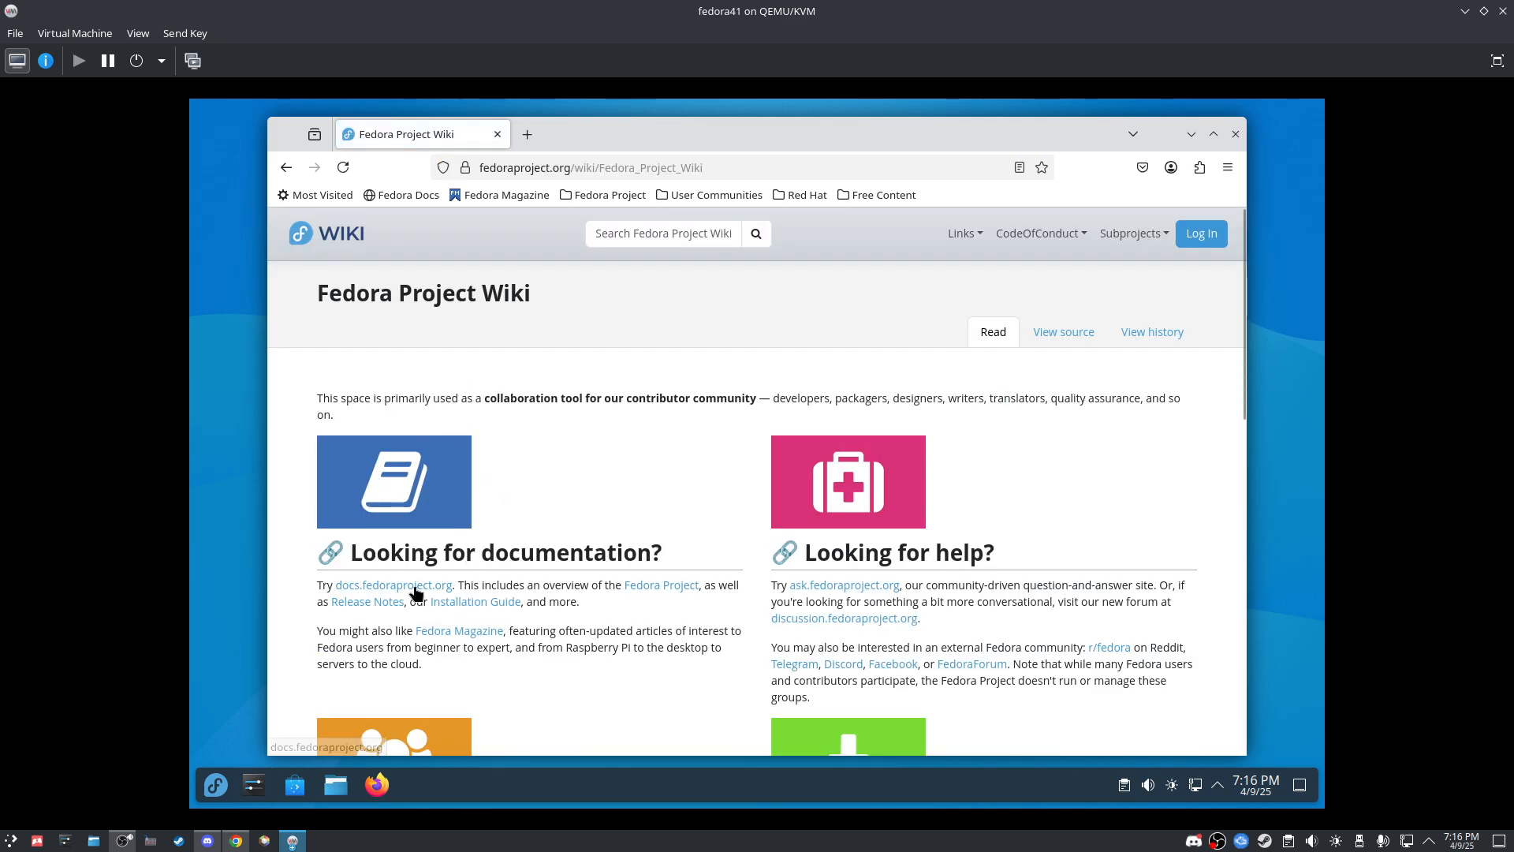
click(415, 587)
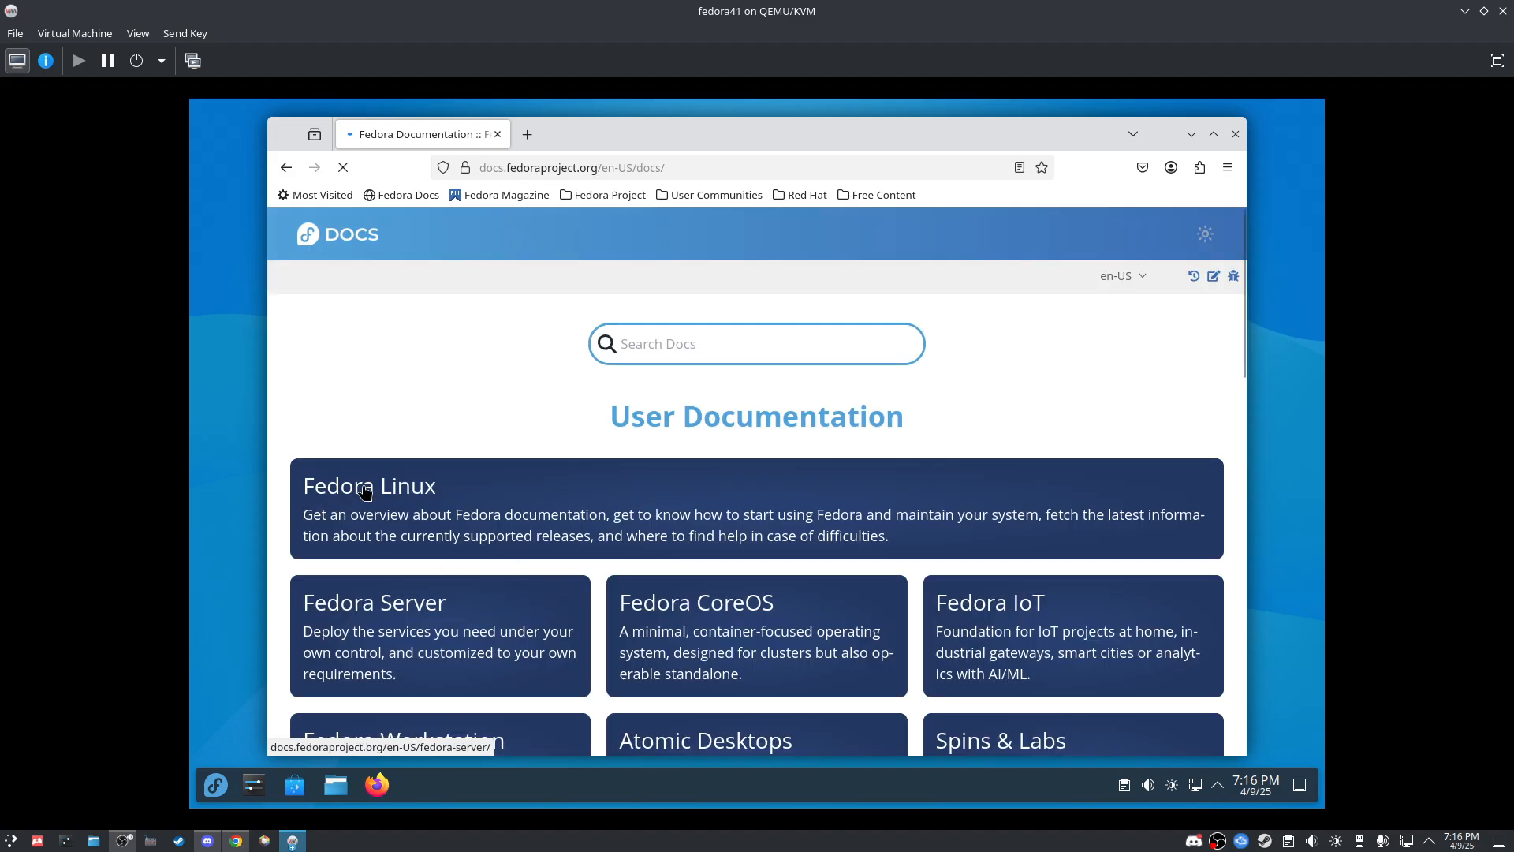
click(368, 491)
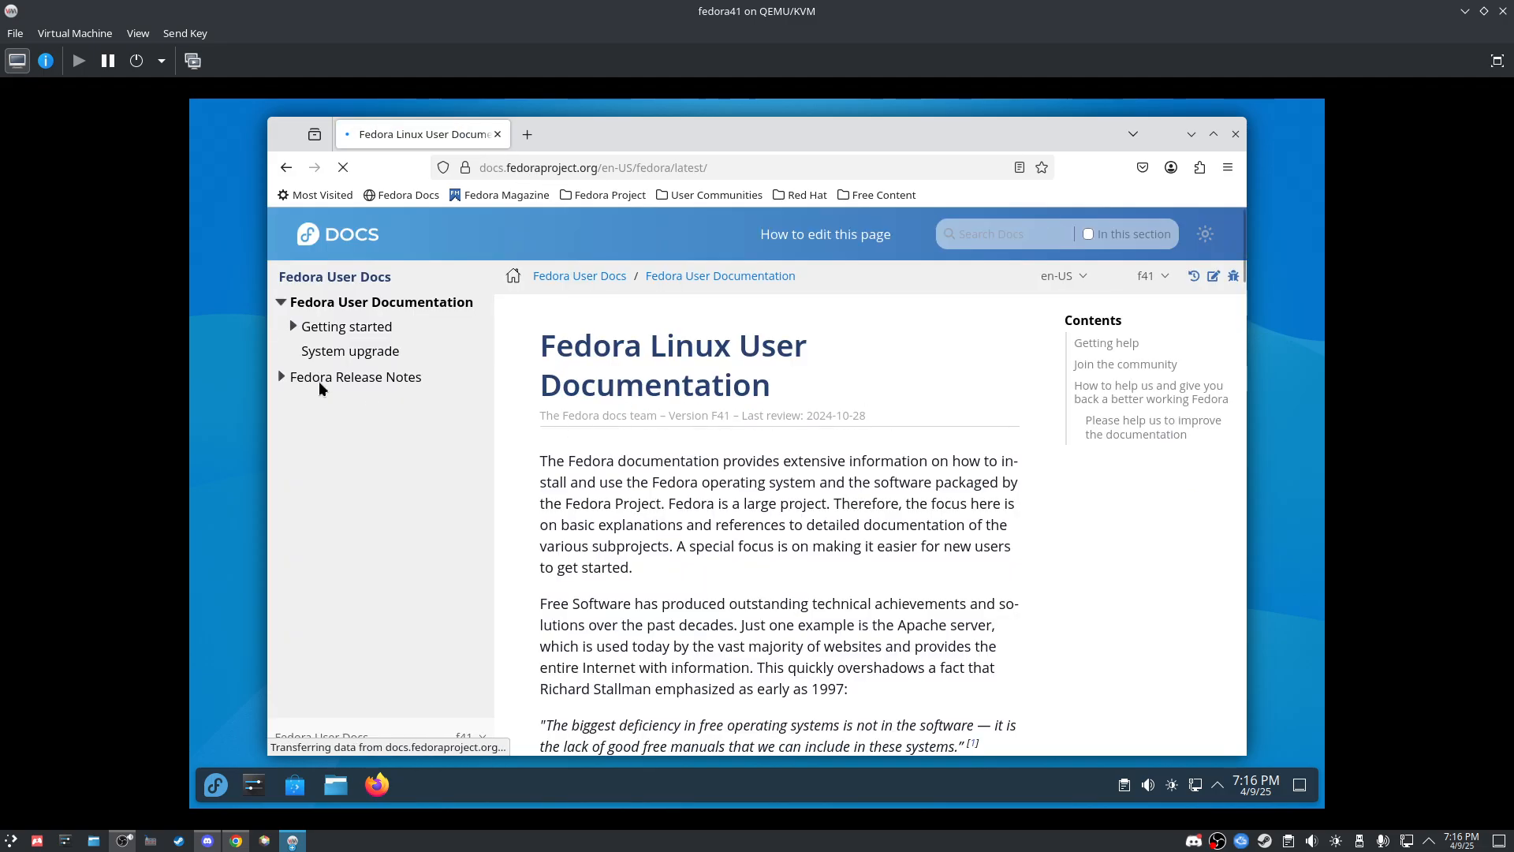
click(282, 377)
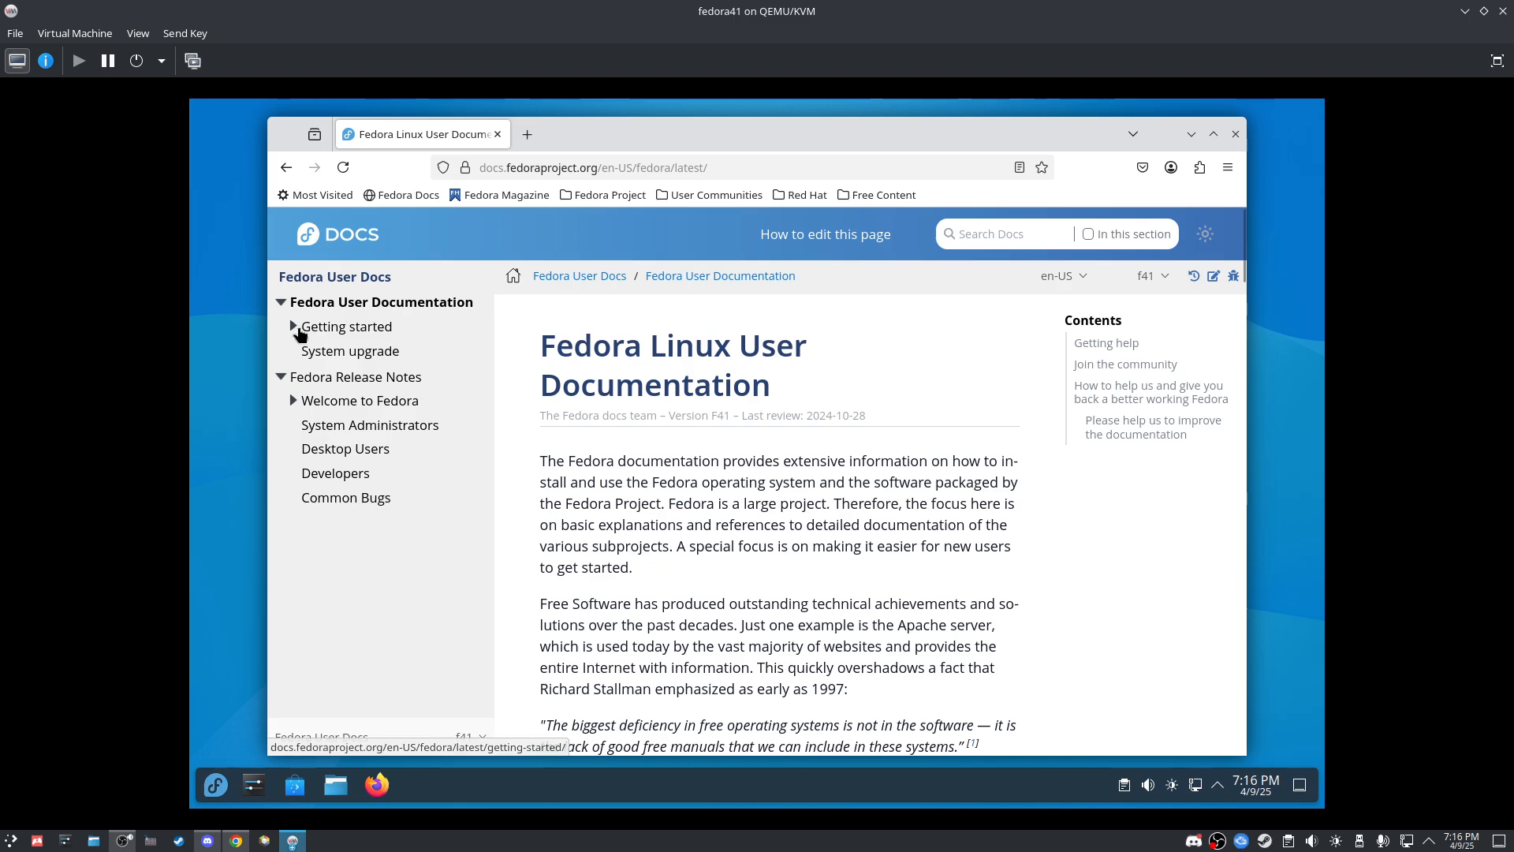
click(297, 327)
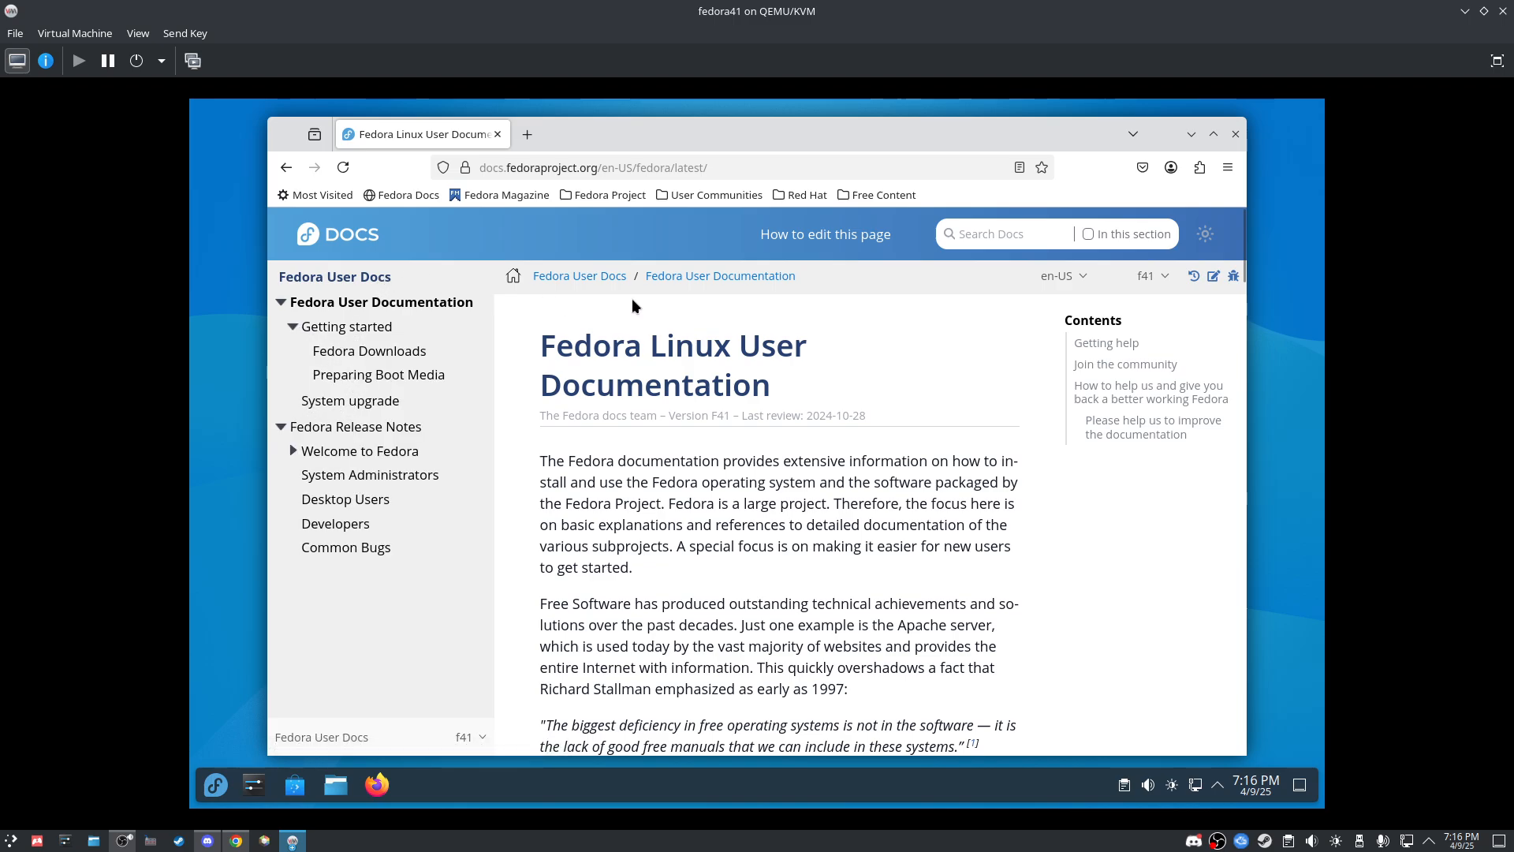
scroll(592, 390, down, 5)
click(293, 451)
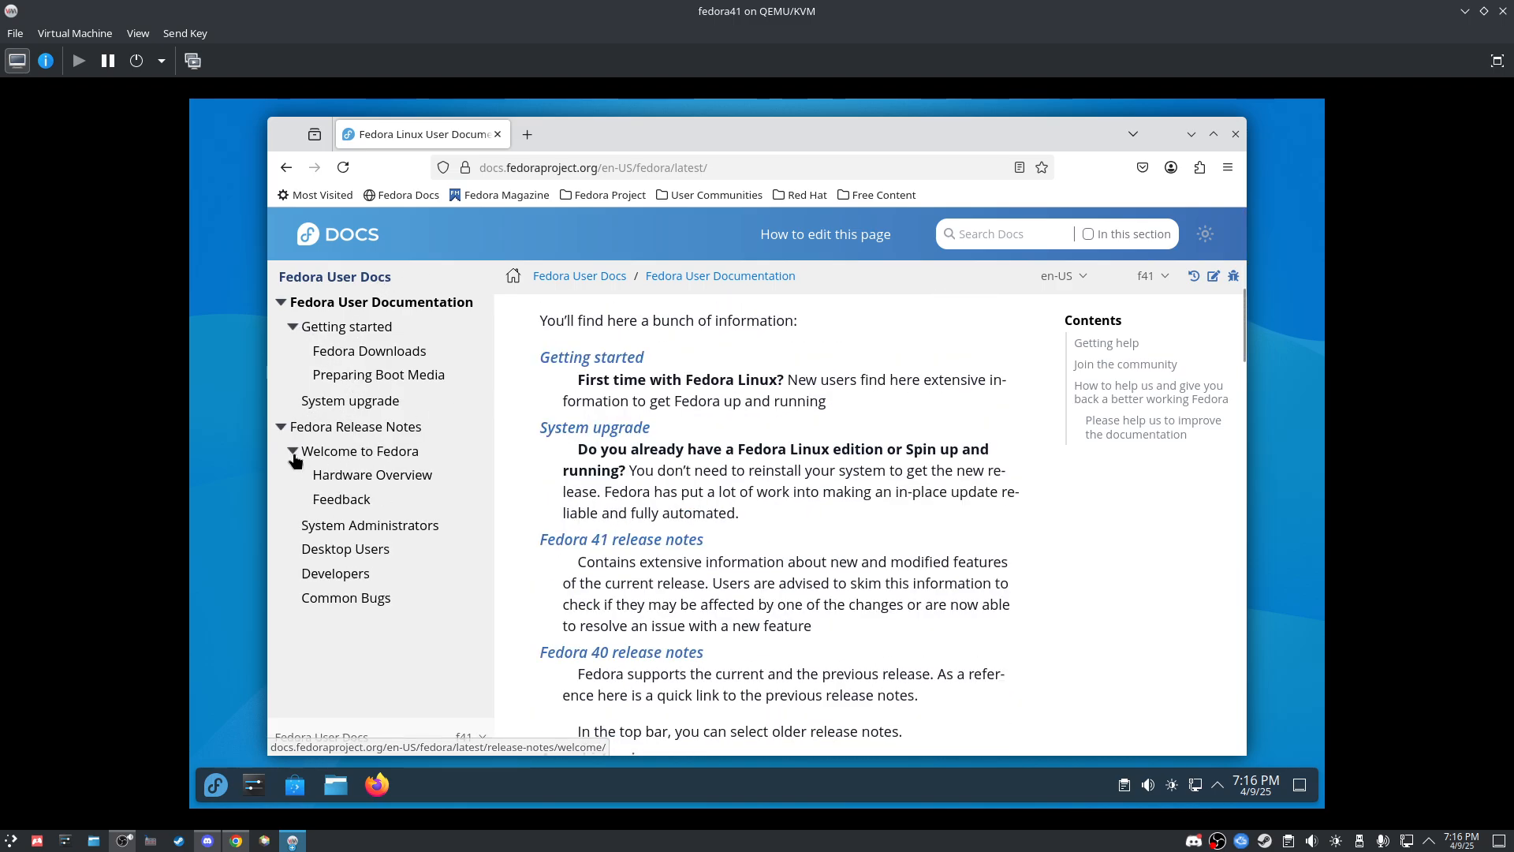
Step: Go back twice to the Fedora Project Wiki page, then close Firefox
key(alt+Left)
scroll(511, 347, down, 6)
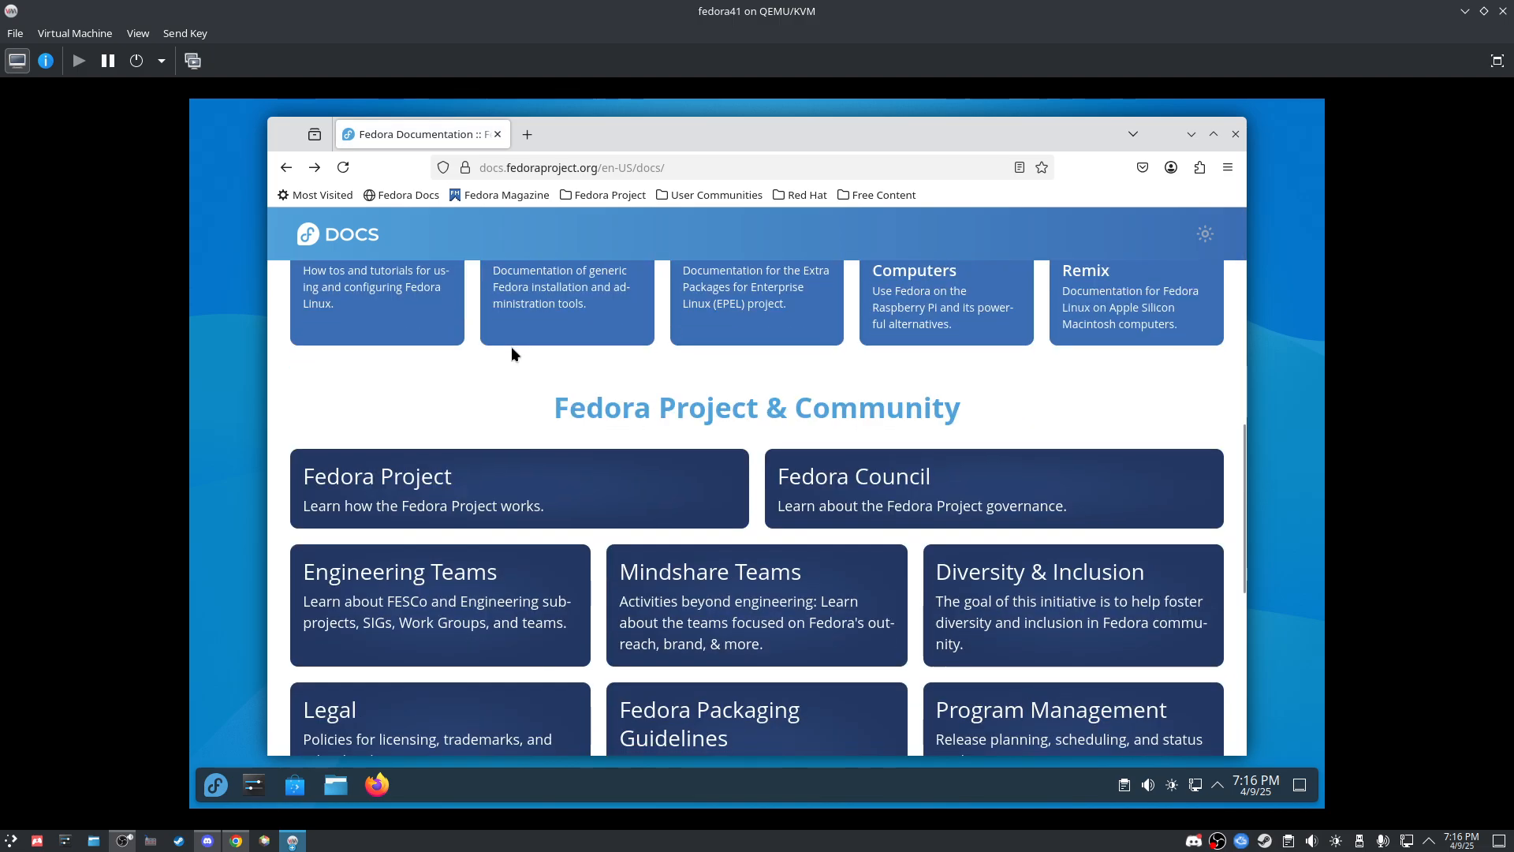
scroll(508, 336, down, 5)
key(alt+Left)
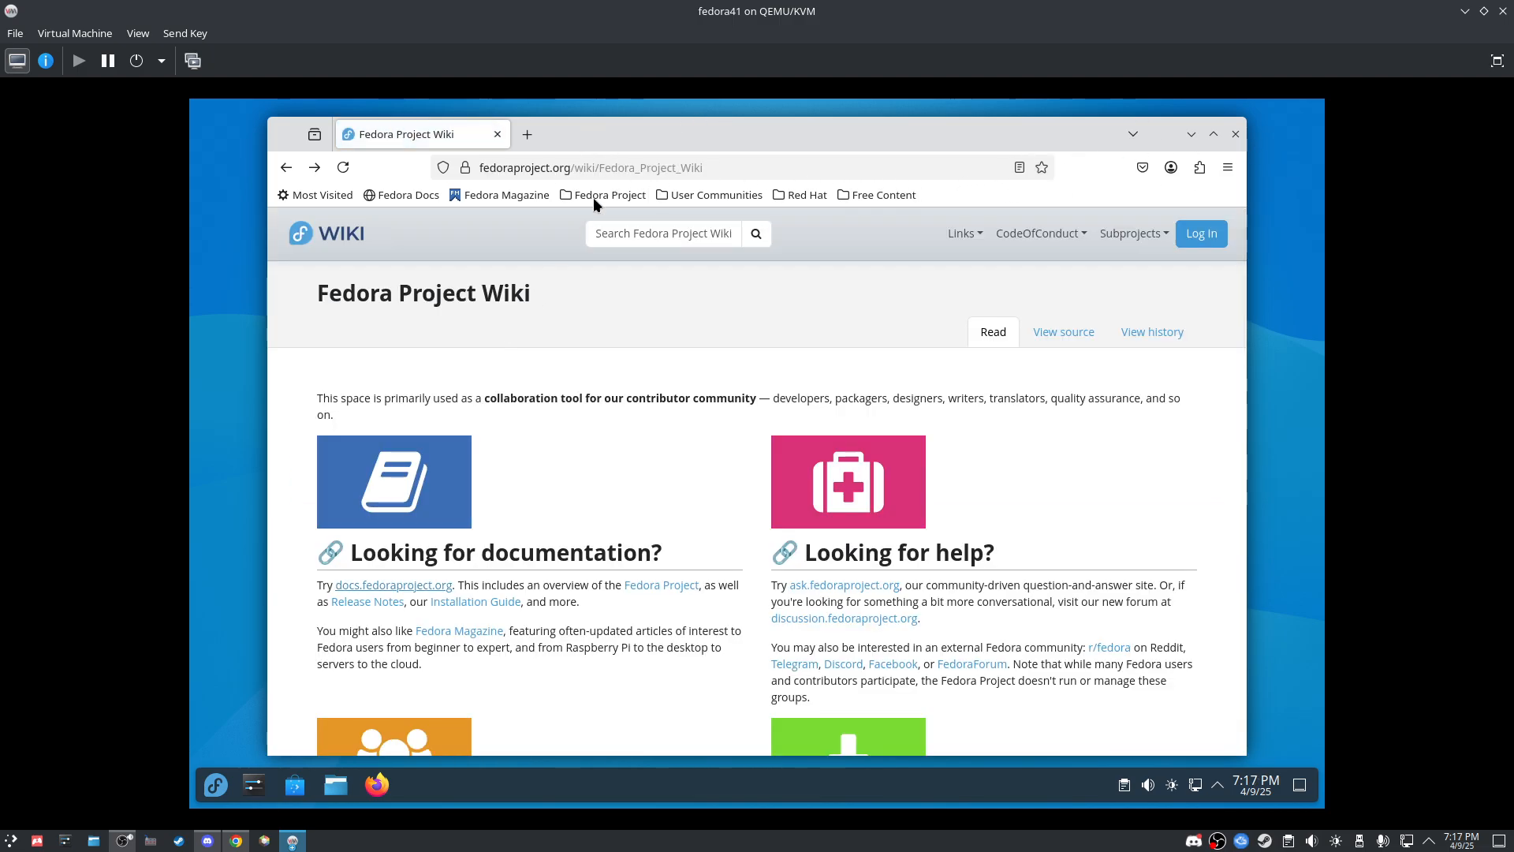
mouse_move(678, 135)
mouse_down()
mouse_move(686, 165)
mouse_move(673, 161)
mouse_up()
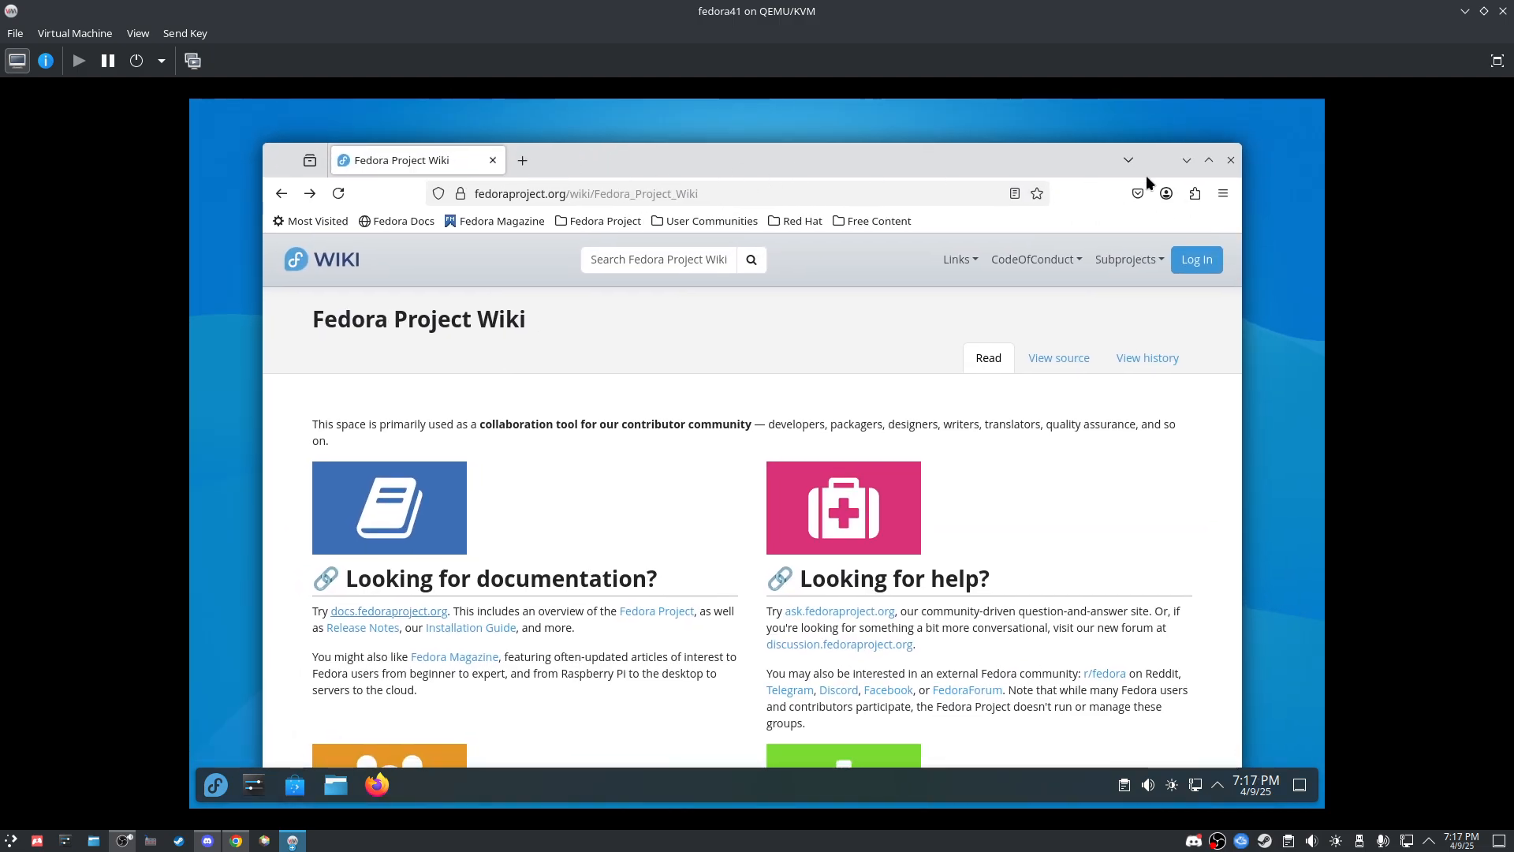
click(1227, 160)
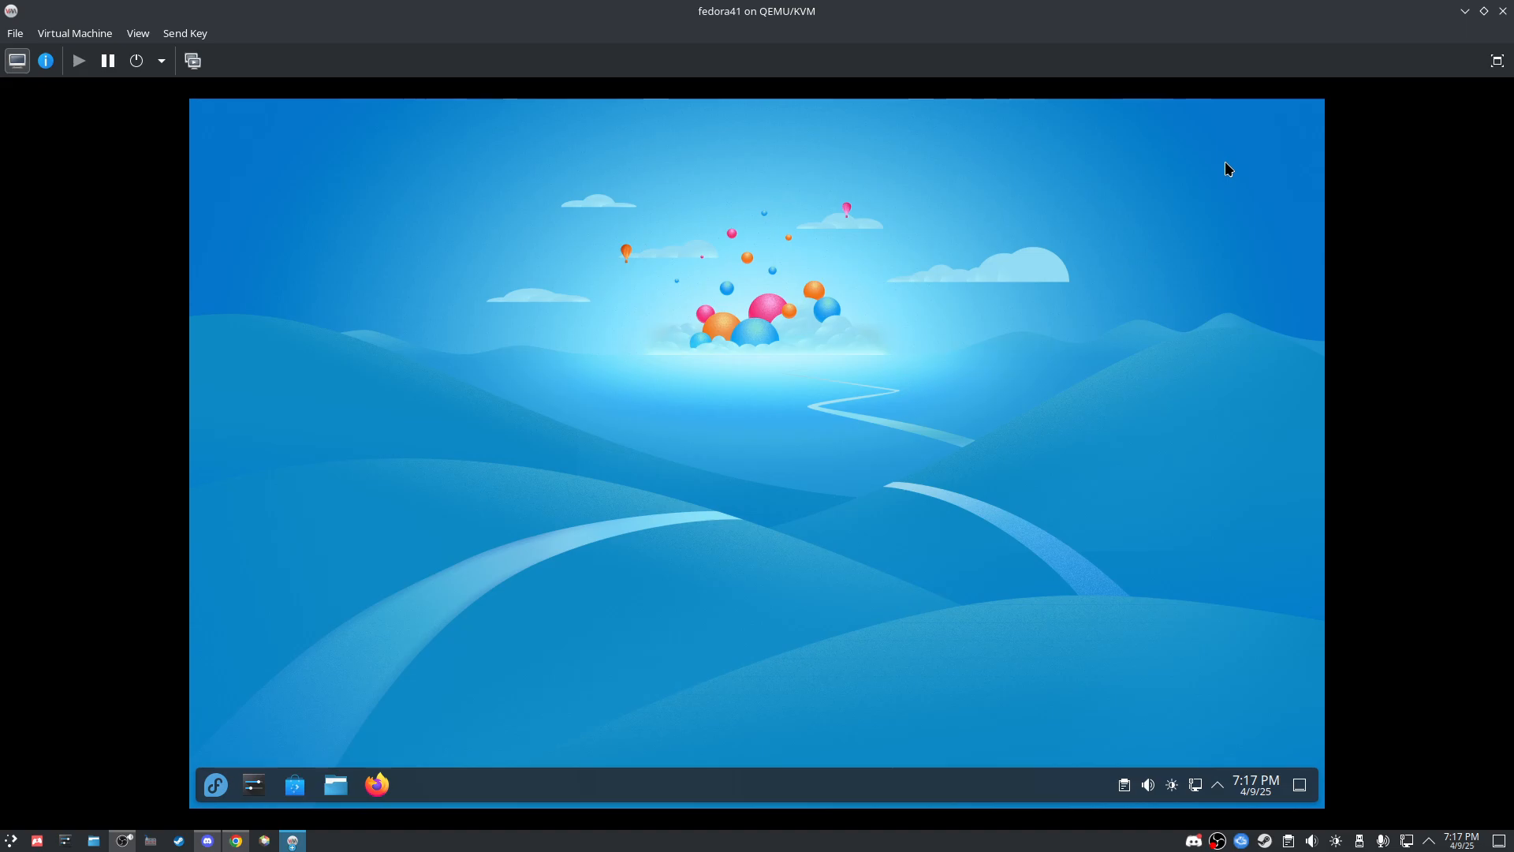
Step: Start Konsole from the Favorites in the KDE application launcher
click(216, 785)
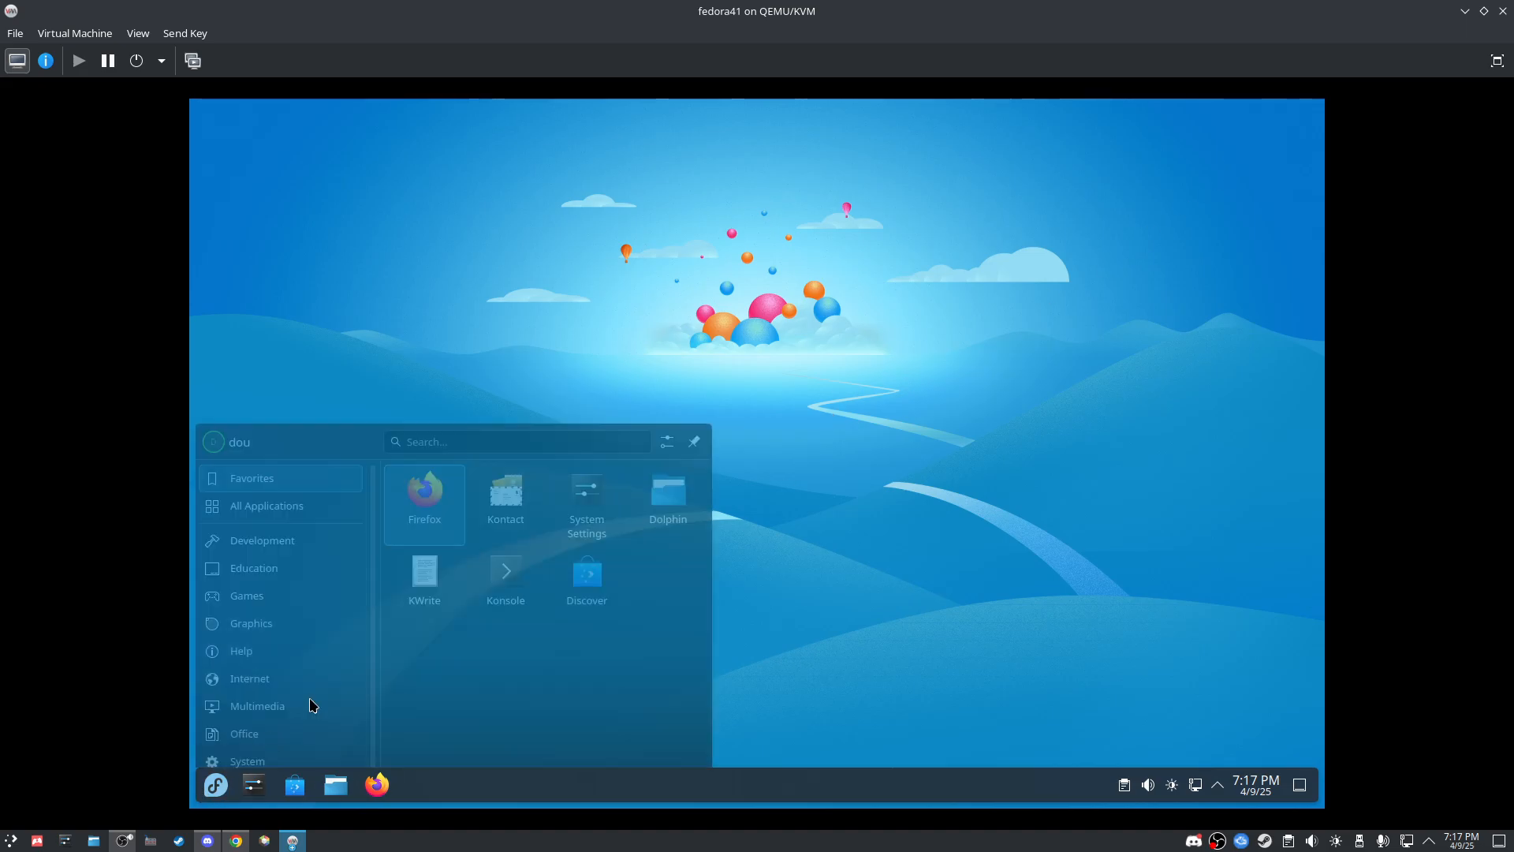
click(487, 522)
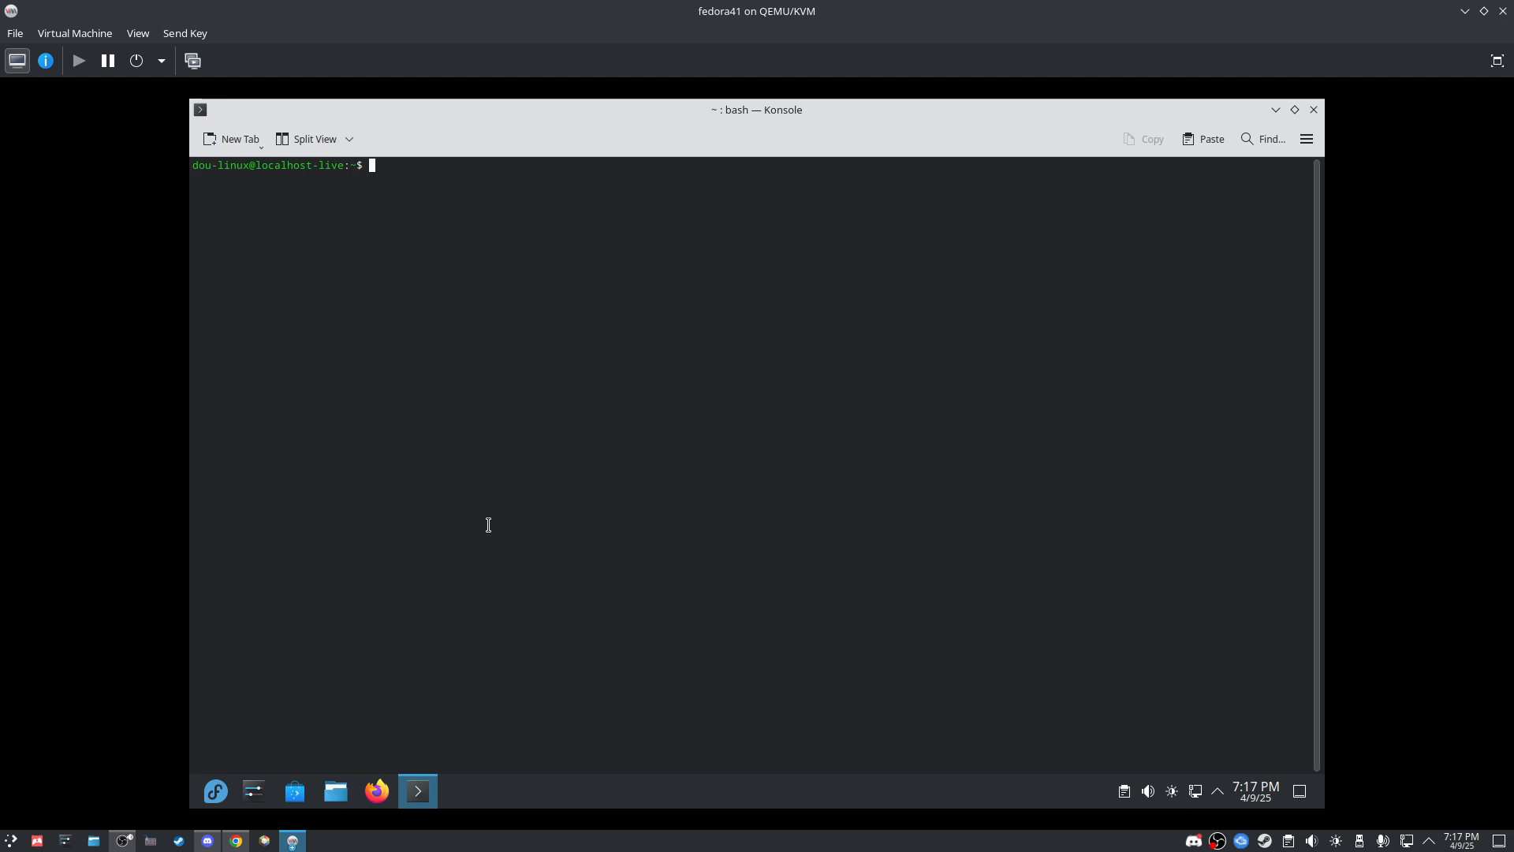
Step: Install fastfetch with 'sudo dnf install fastfetch', entering the sudo password and confirming with y
text(sudo dnf install)
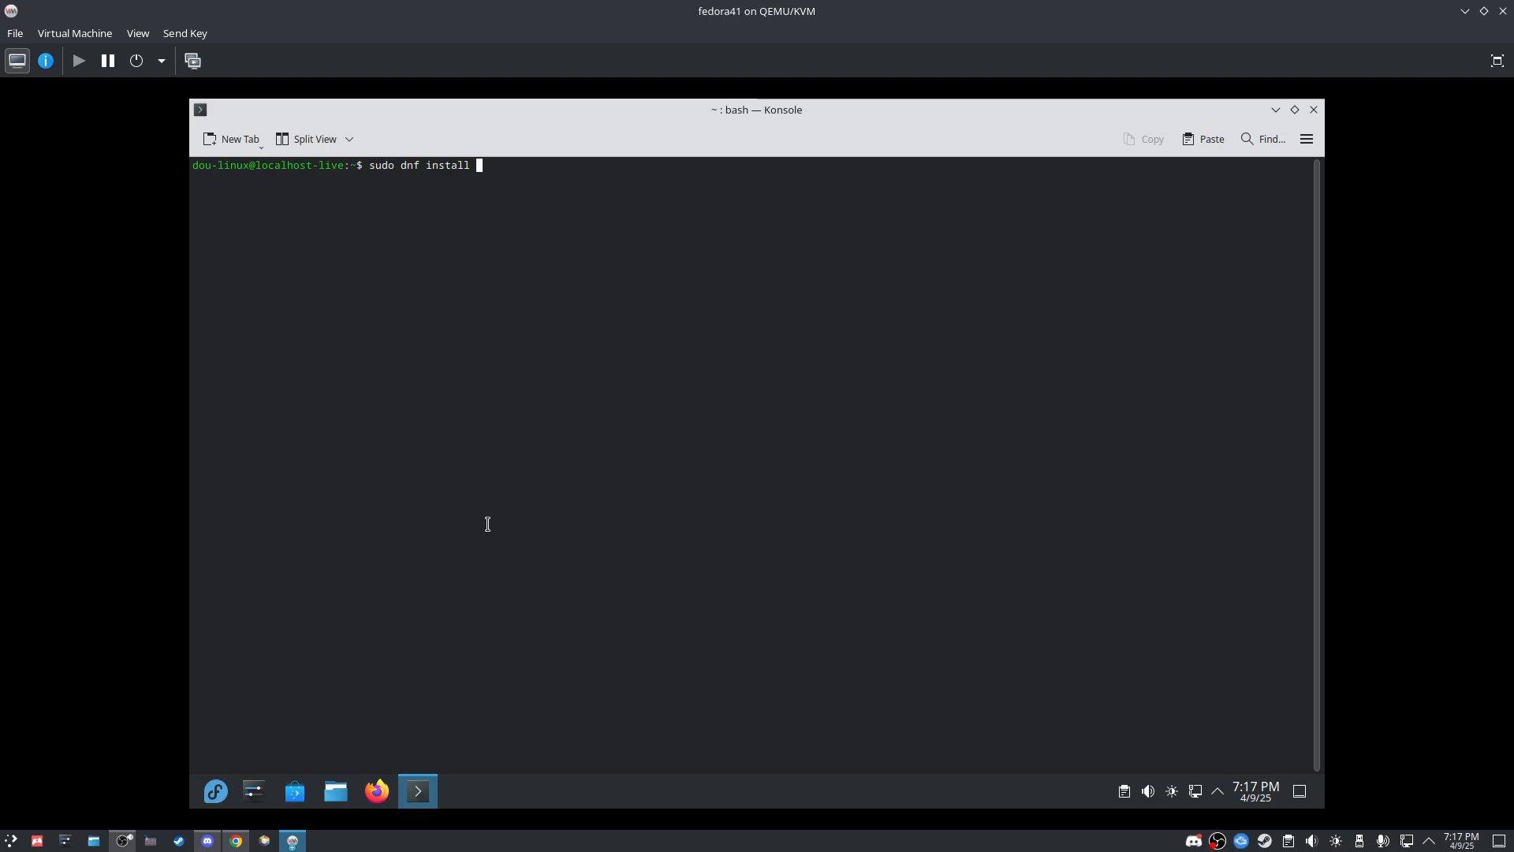
text(fastfetch)
key(Return)
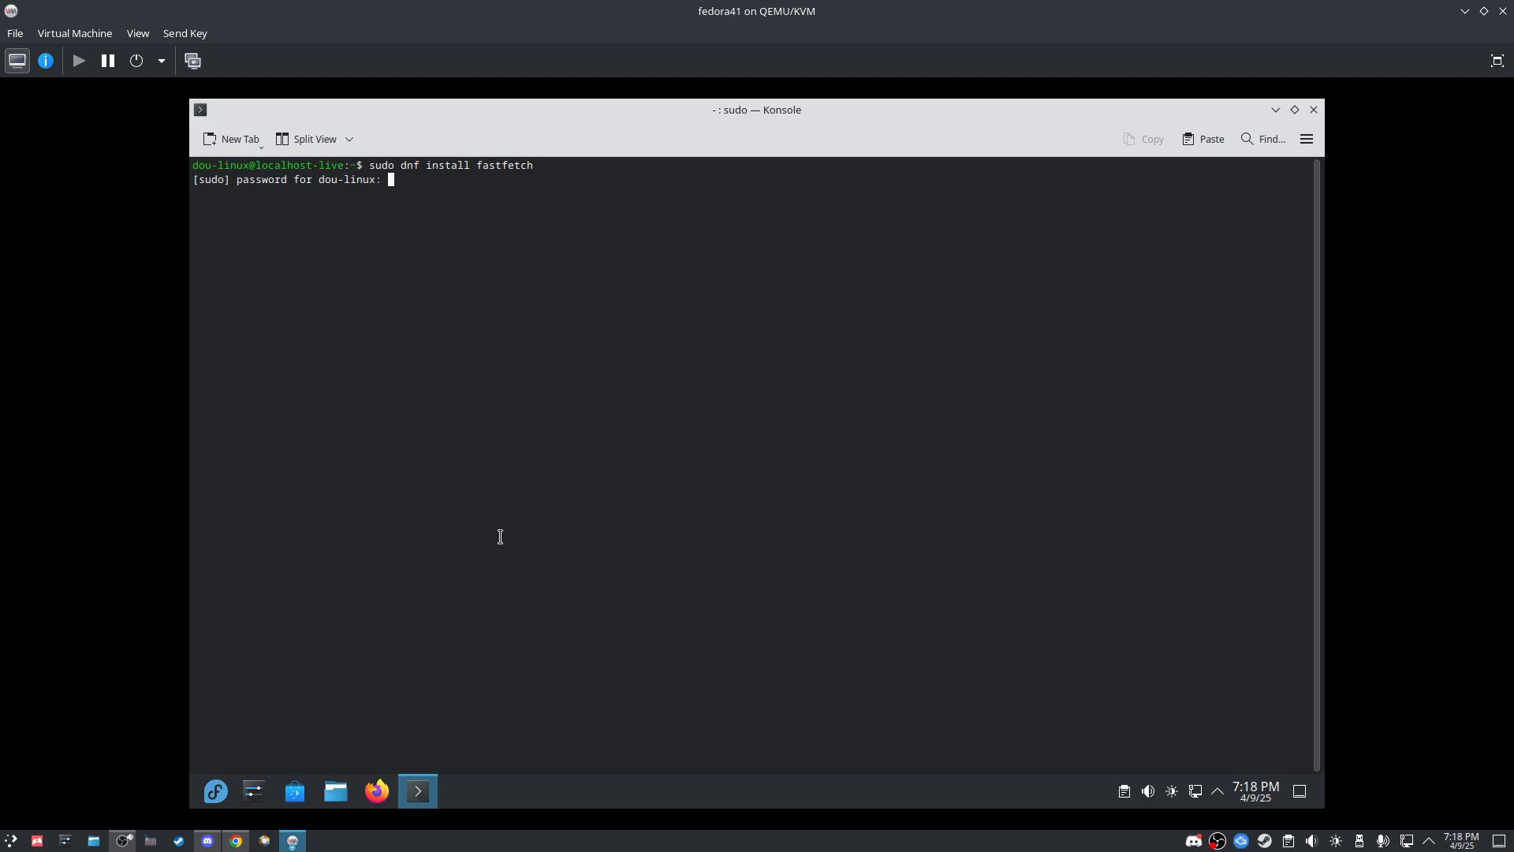
key(Return)
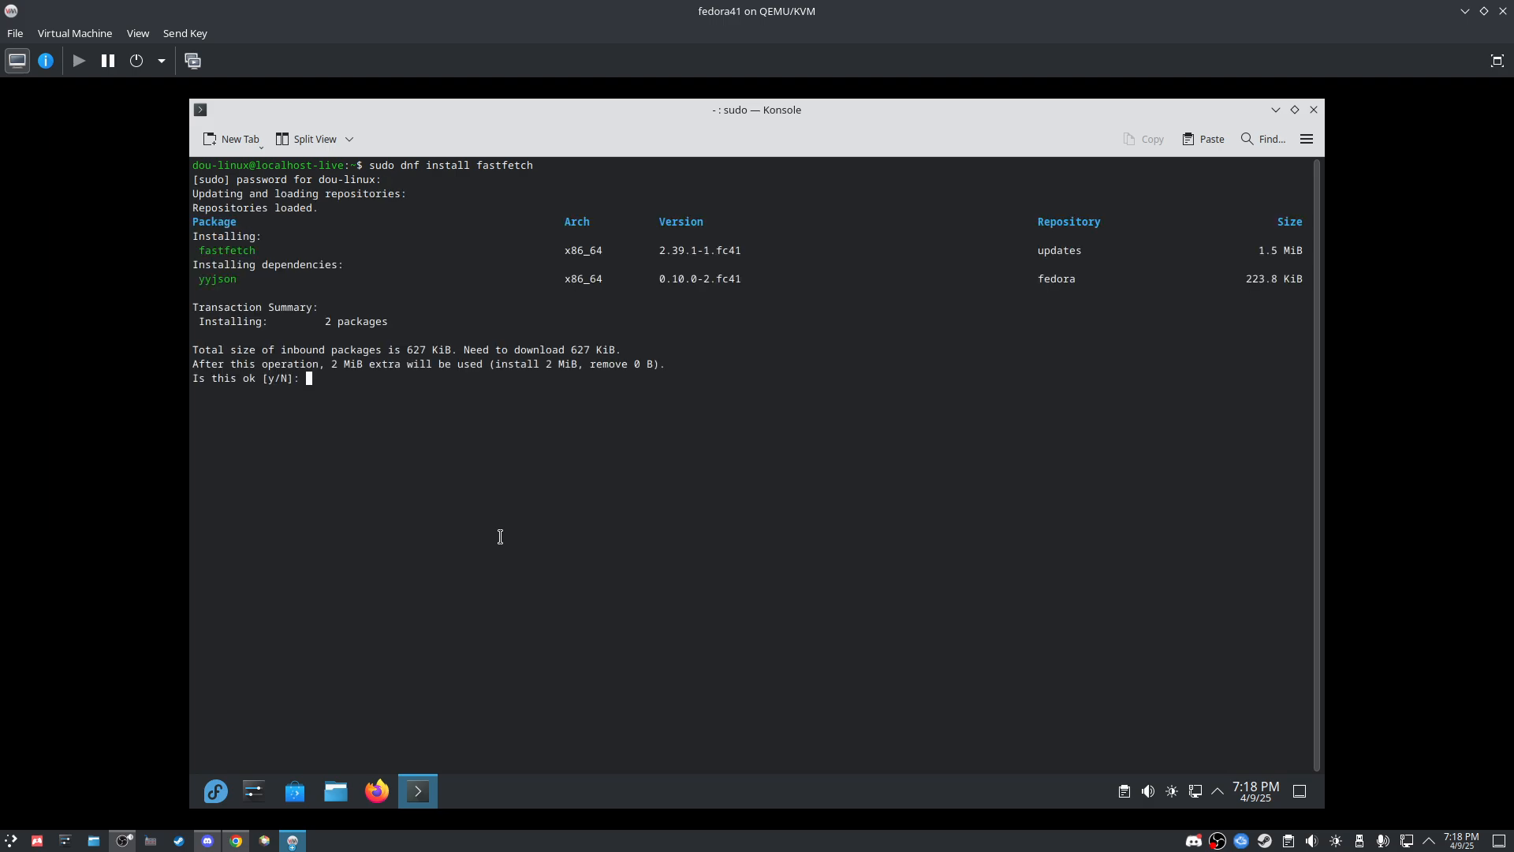
text(y)
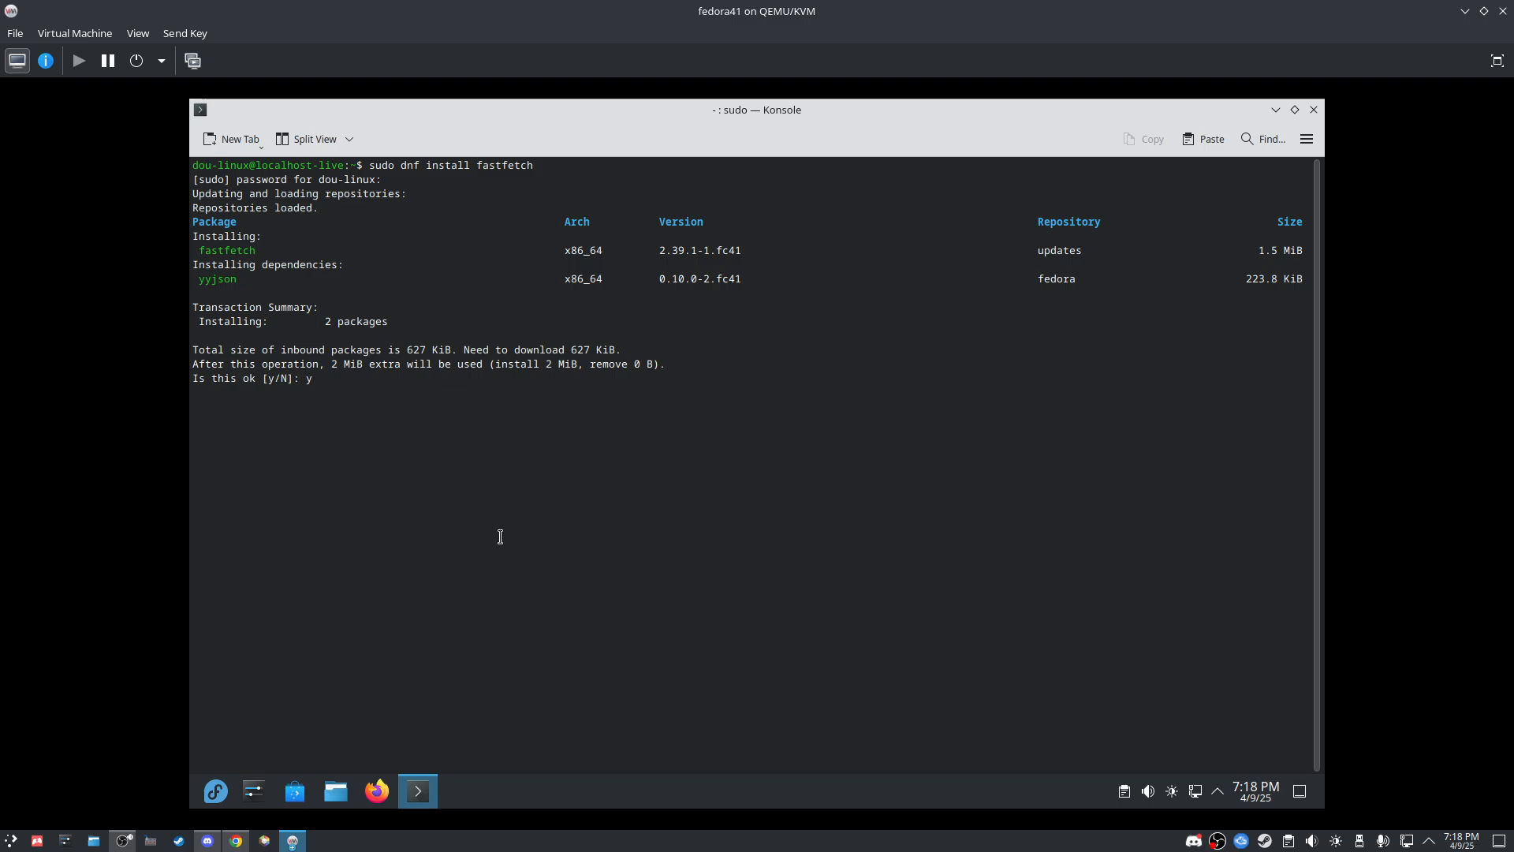
key(Return)
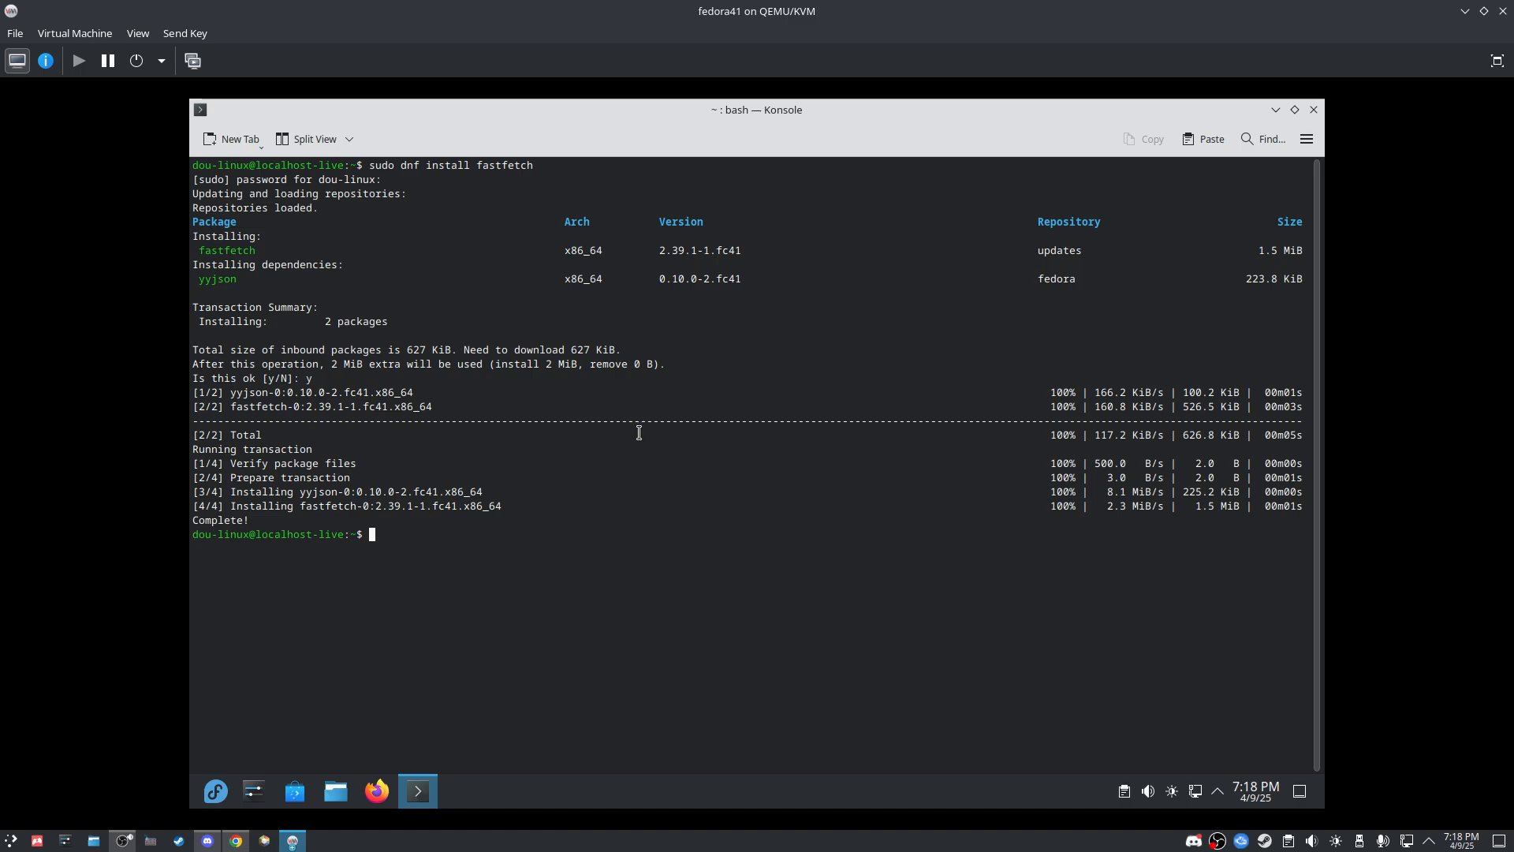
Step: Run fastfetch to show the system summary and delete the stray quote at the prompt
text(fastfetch)
key(Return)
text(')
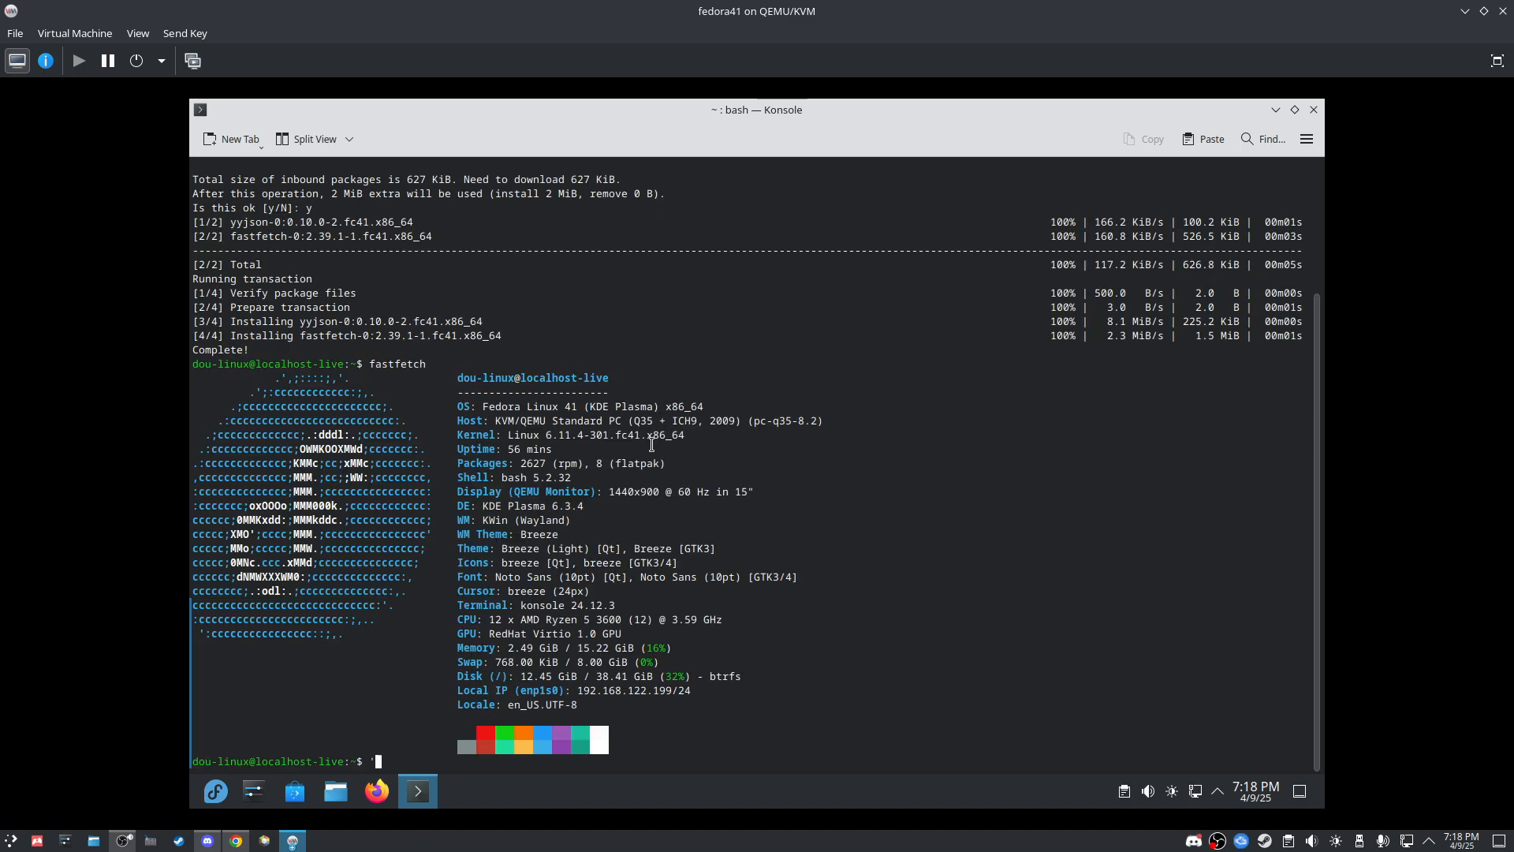
key(BackSpace)
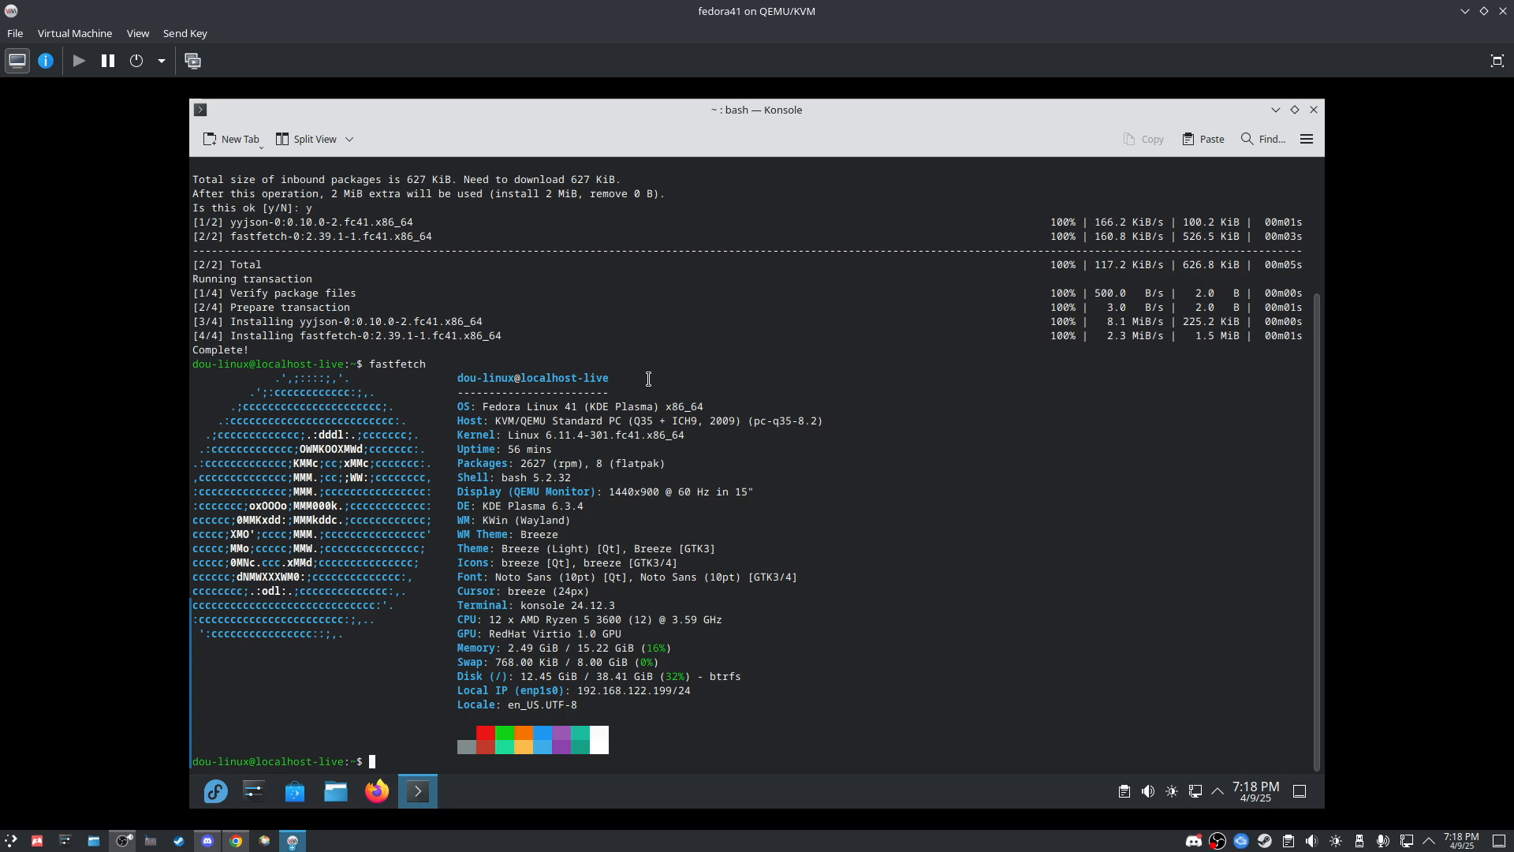
Step: Use the bottom-left panel button and a menu entry that opens above it
click(124, 841)
click(68, 608)
click(123, 841)
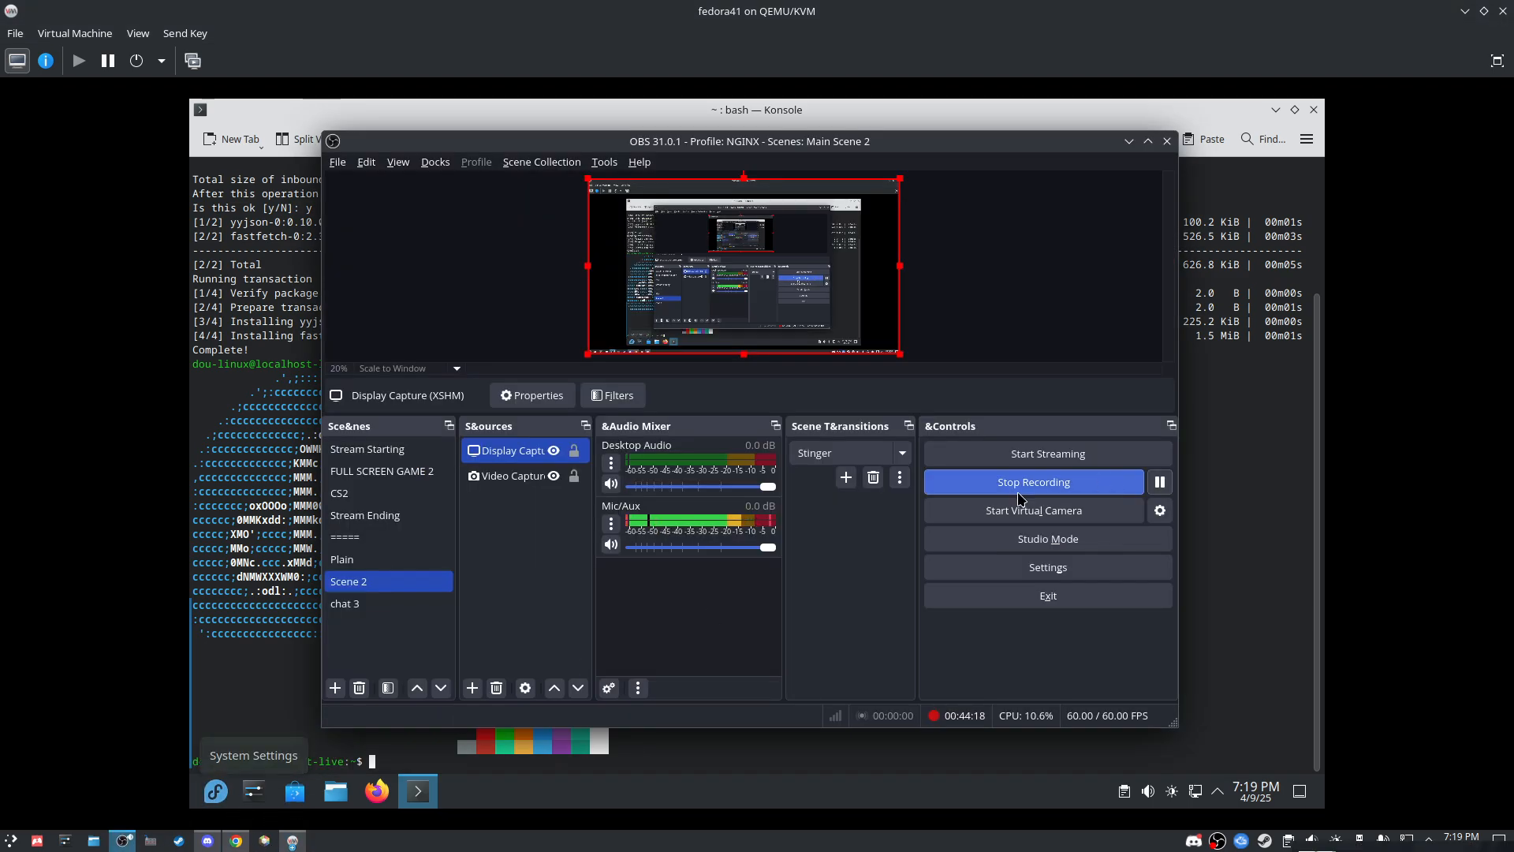